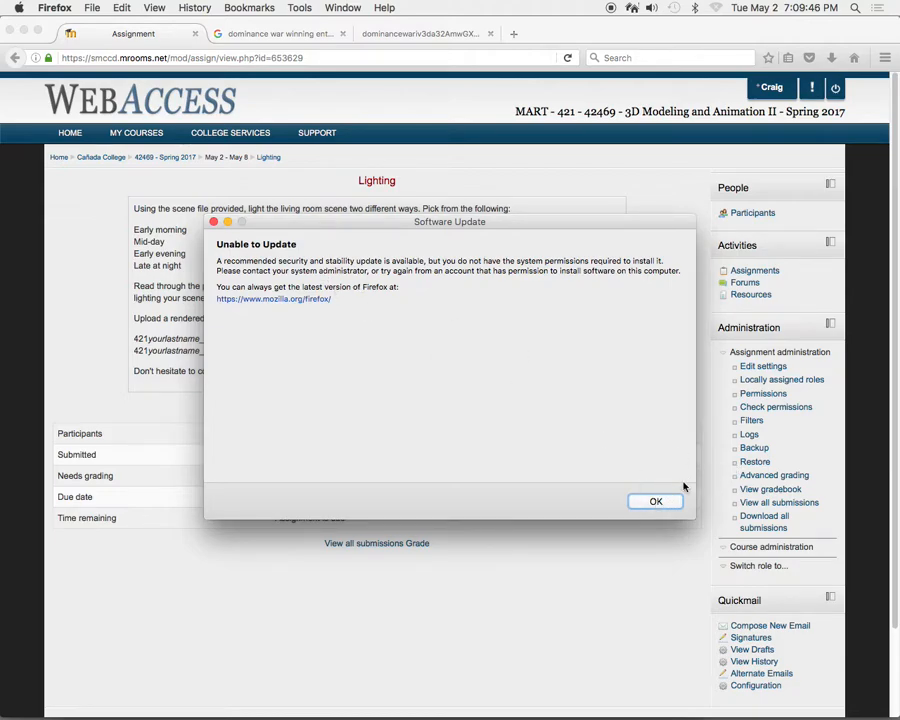
- Dismiss the software update notice and open the Maya lights PDF from the course's May 2 - May 8 Lighting section
left_click(656, 503)
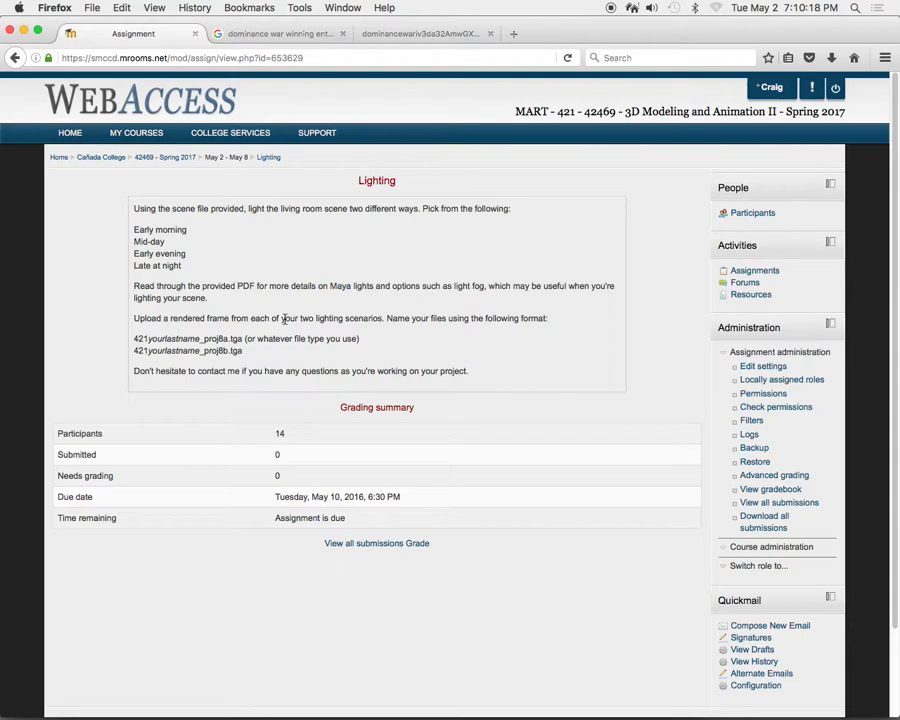
left_click(14, 57)
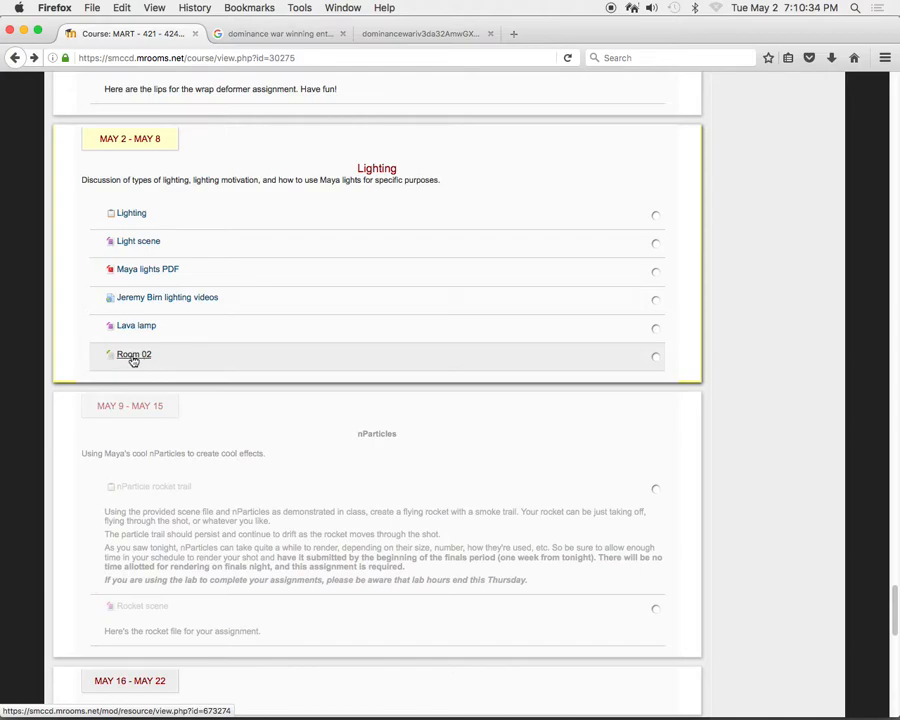
left_click(119, 271)
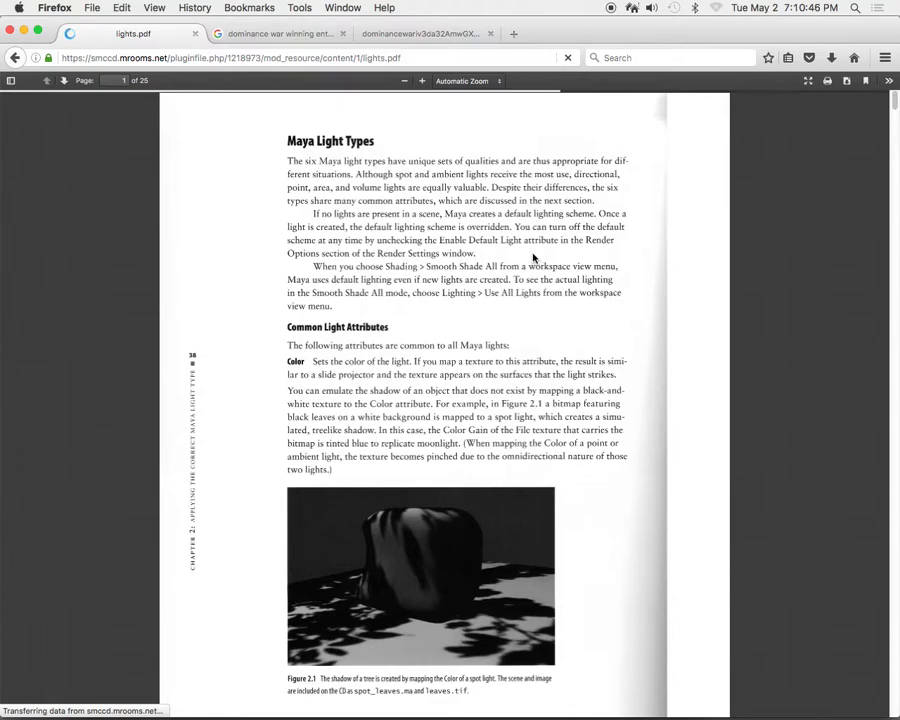
- Skim the PDF chapter on Maya light types, from the common light attributes through spot lights to directional lights
scroll(436, 257, "down", 10)
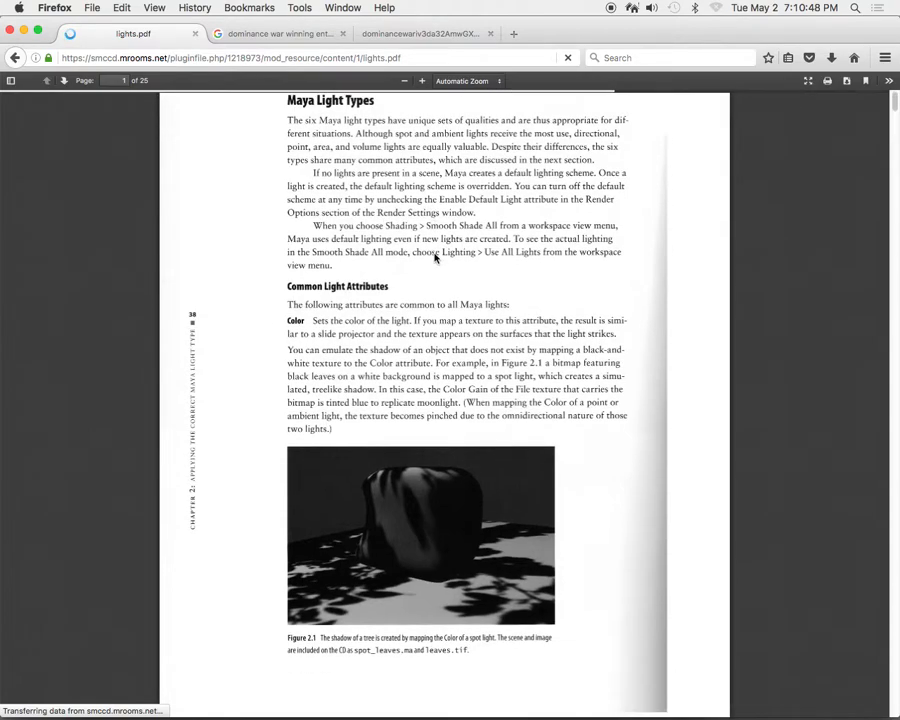
scroll(472, 268, "down", 2)
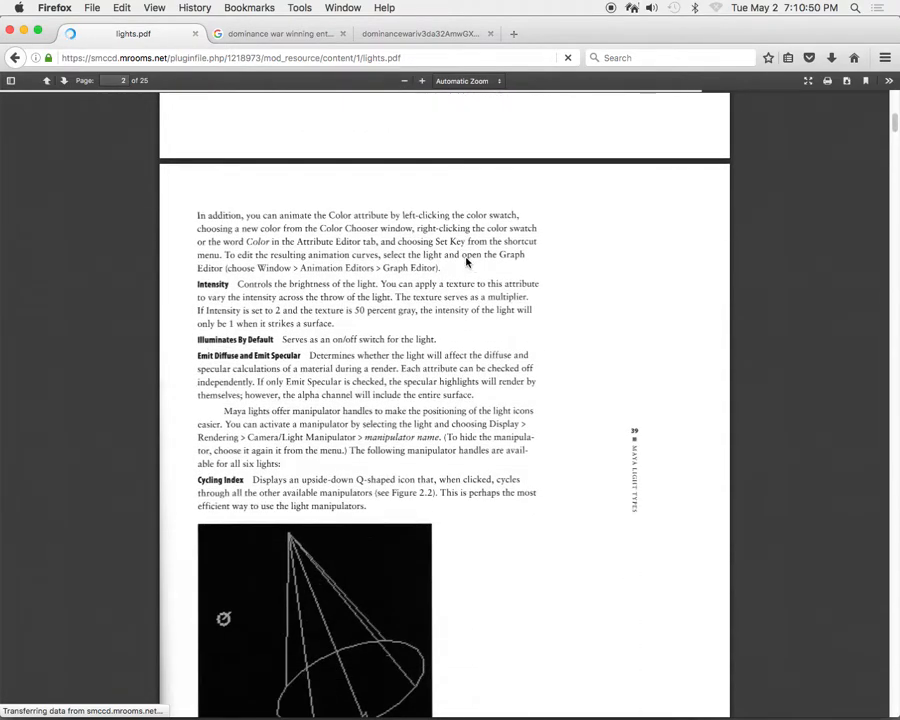
scroll(468, 258, "down", 15)
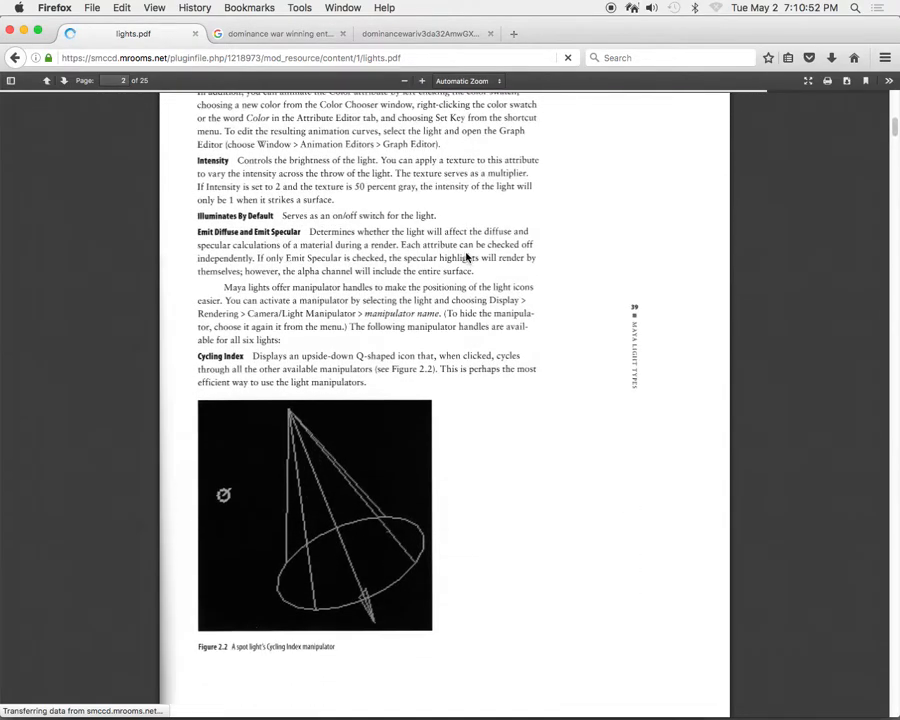
scroll(468, 258, "down", 15)
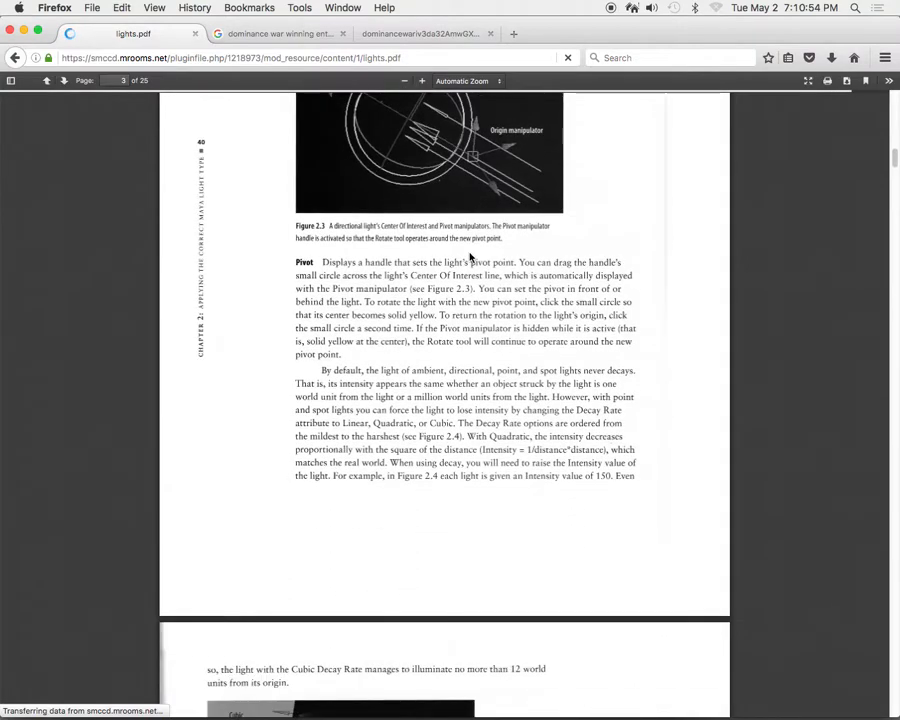
scroll(418, 306, "down", 5)
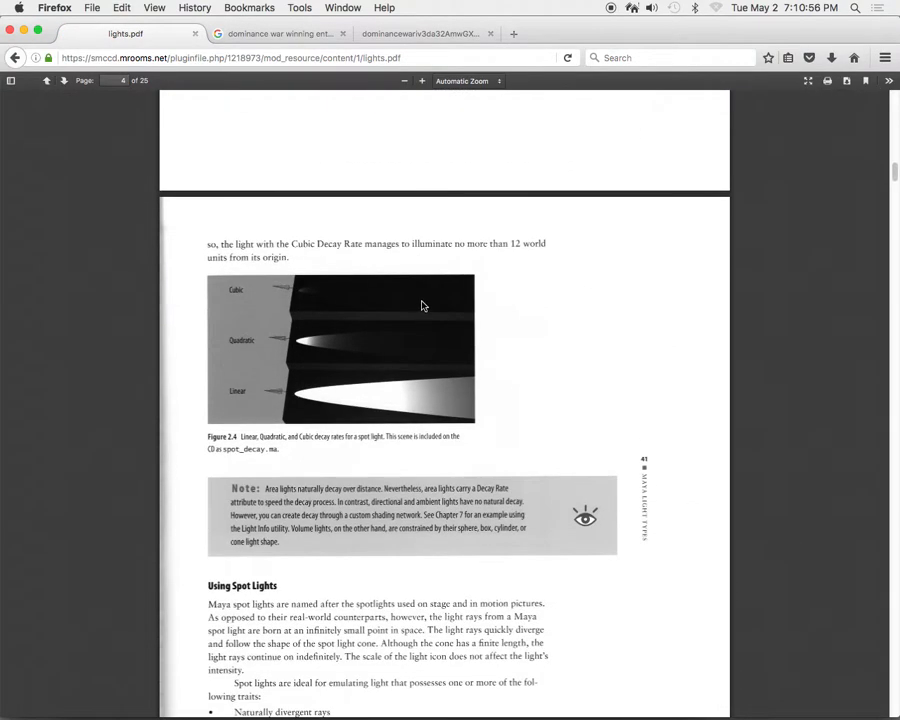
scroll(540, 312, "down", 1)
scroll(537, 311, "down", 20)
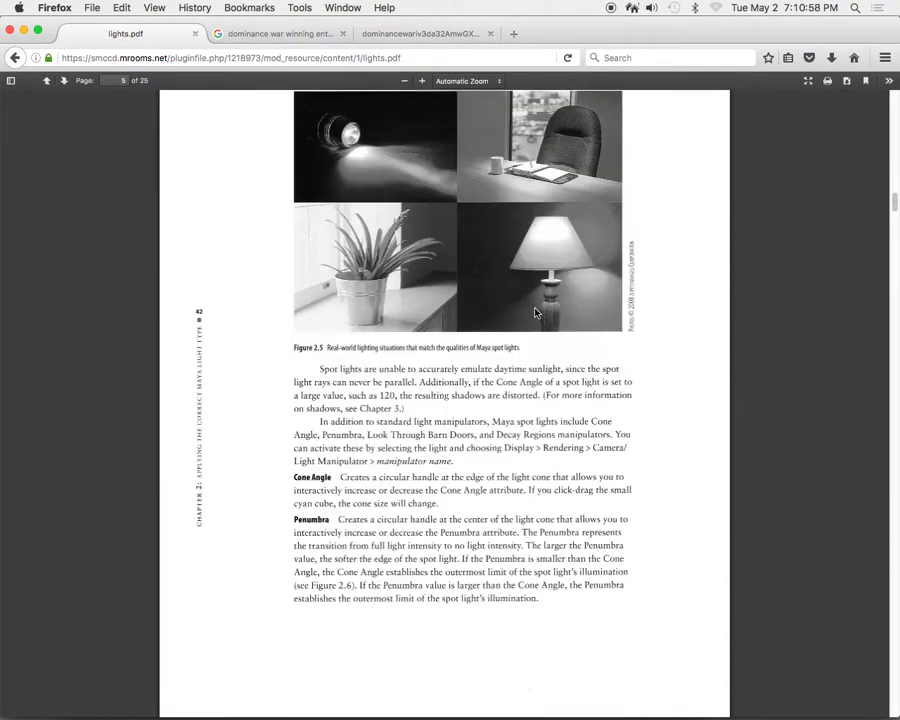
scroll(377, 424, "down", 4)
scroll(426, 391, "down", 17)
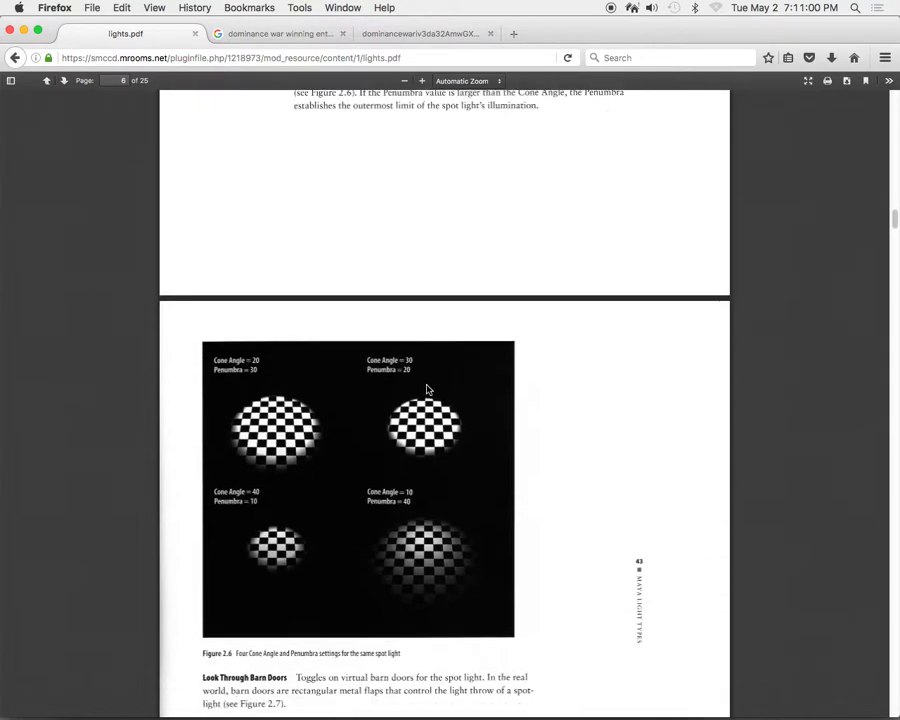
scroll(429, 388, "down", 20)
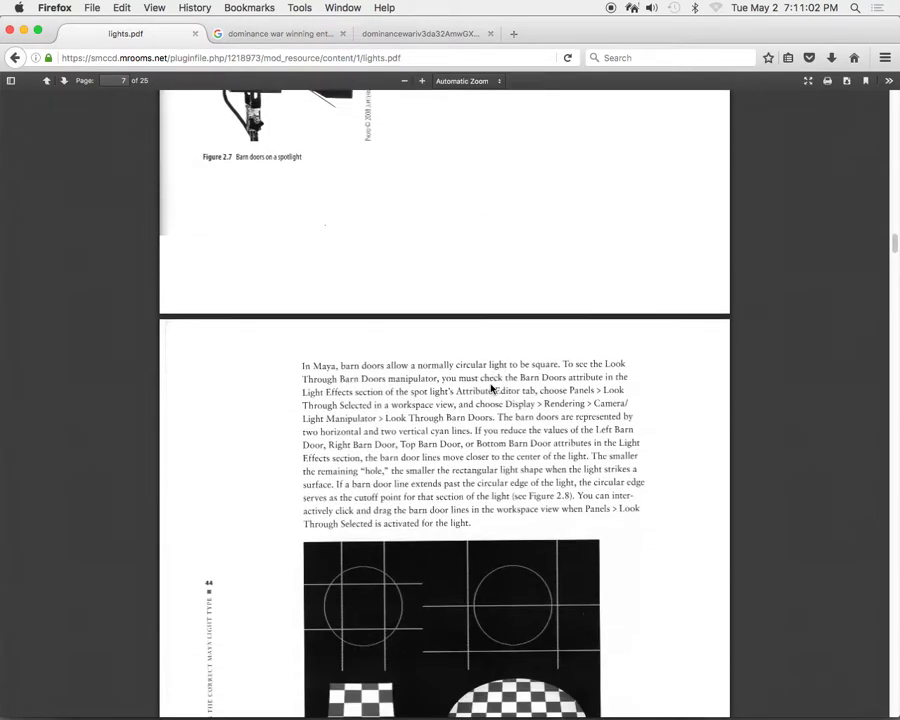
scroll(484, 399, "down", 5)
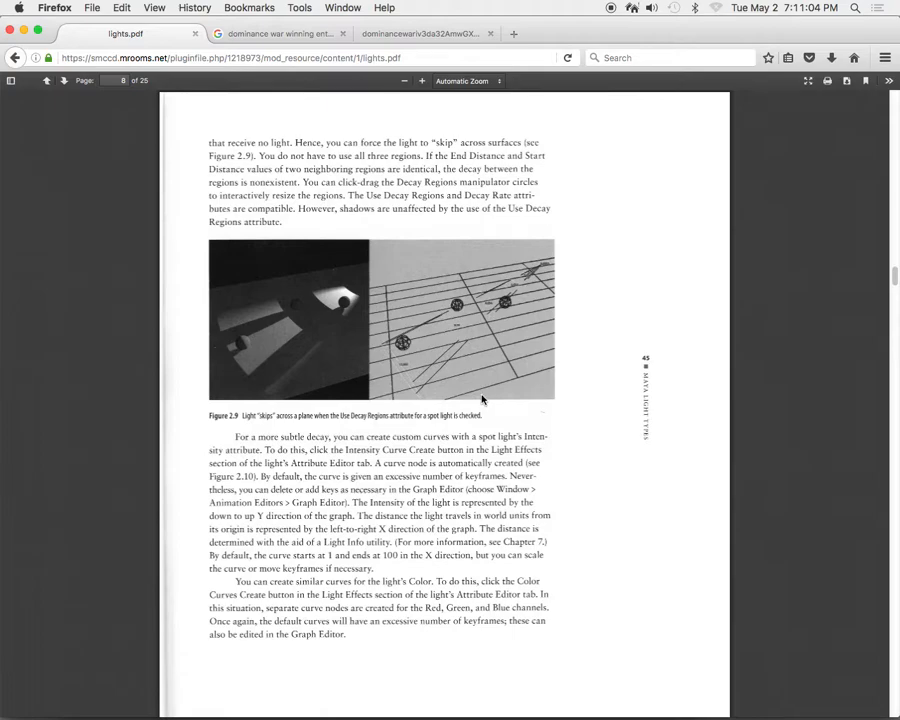
scroll(482, 398, "down", 15)
scroll(480, 400, "down", 14)
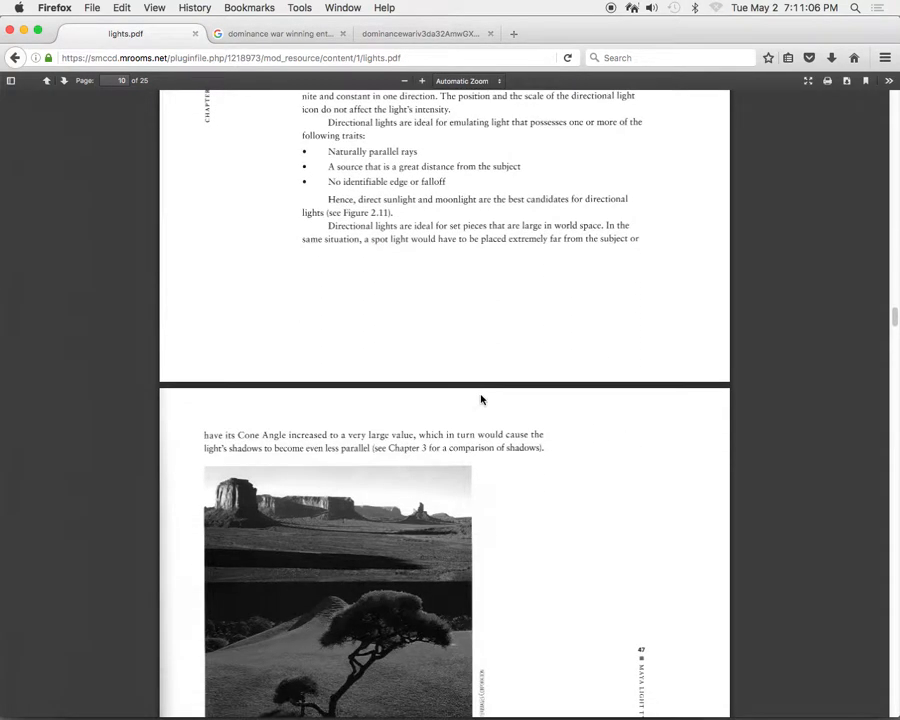
- Return to the course page, open the Jeremy Birn lighting videos resource, follow its external link and look over the training video list
left_click(15, 57)
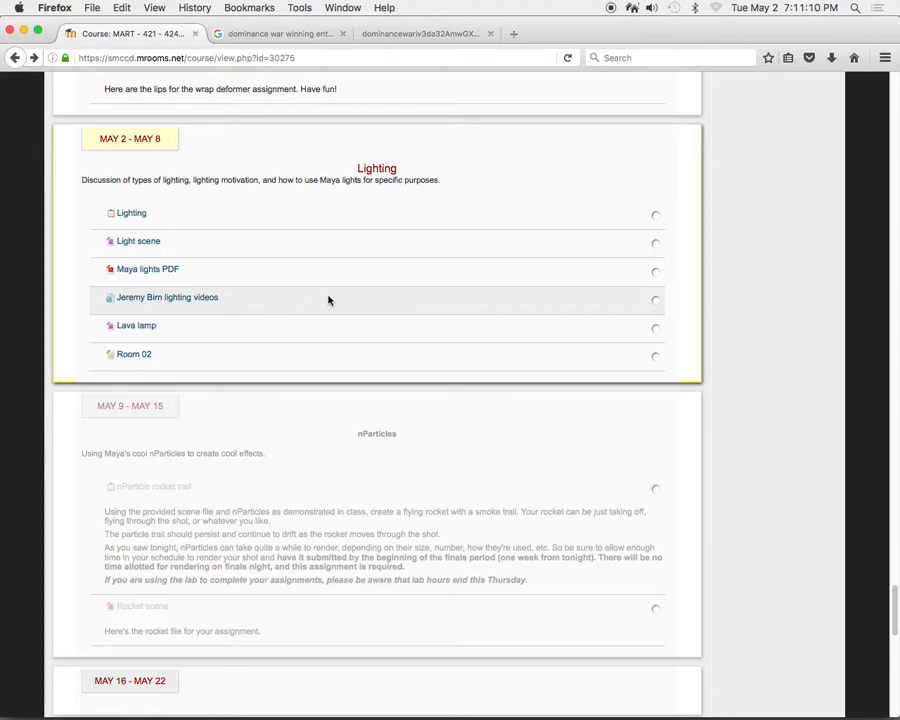
left_click(212, 297)
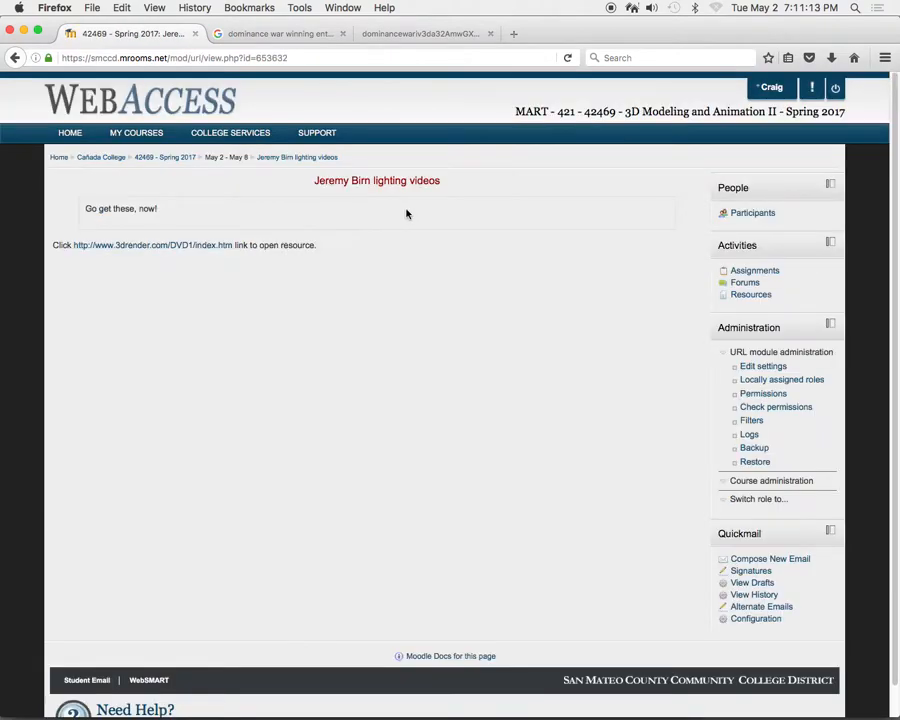
left_click(78, 246)
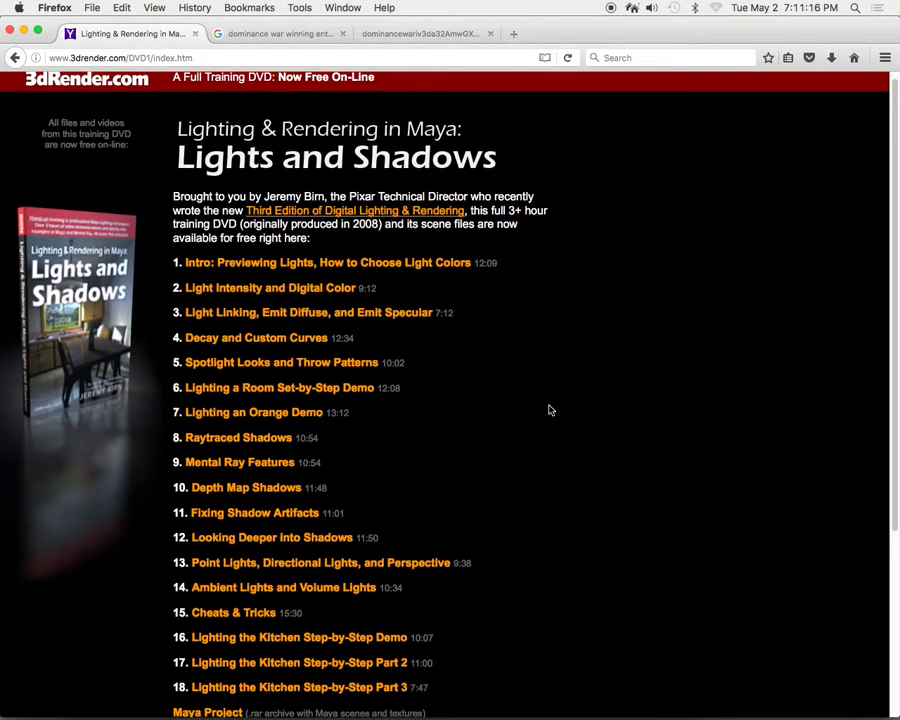
scroll(550, 405, "down", 5)
scroll(552, 400, "up", 3)
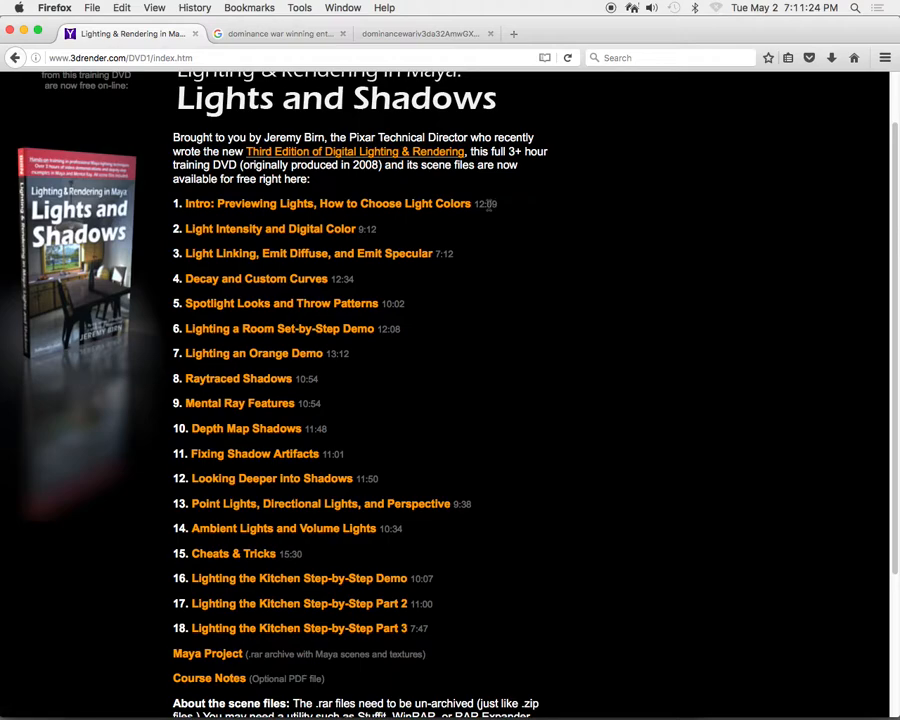
- Search the web for "jeremy vickery" in a new tab, view the concept artist's blog and return to the search results
left_click(513, 33)
left_click(640, 60)
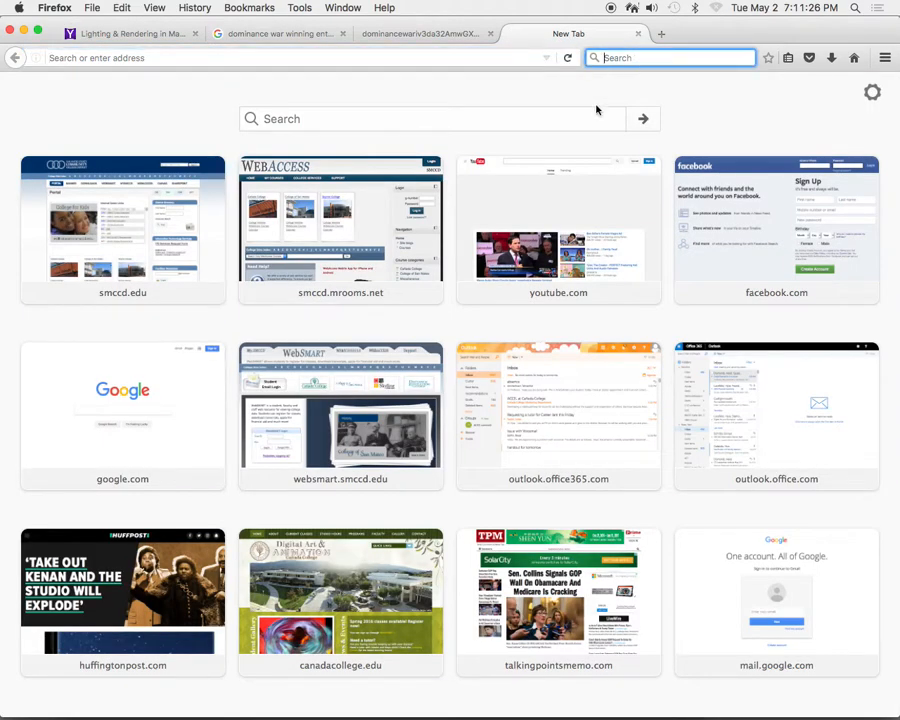
type("j")
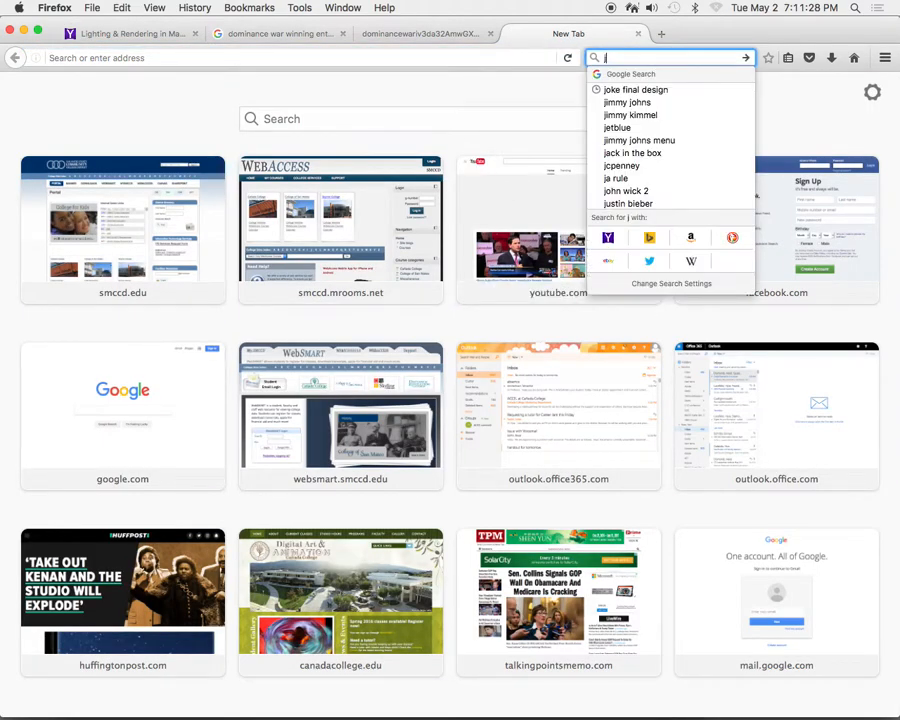
type("er")
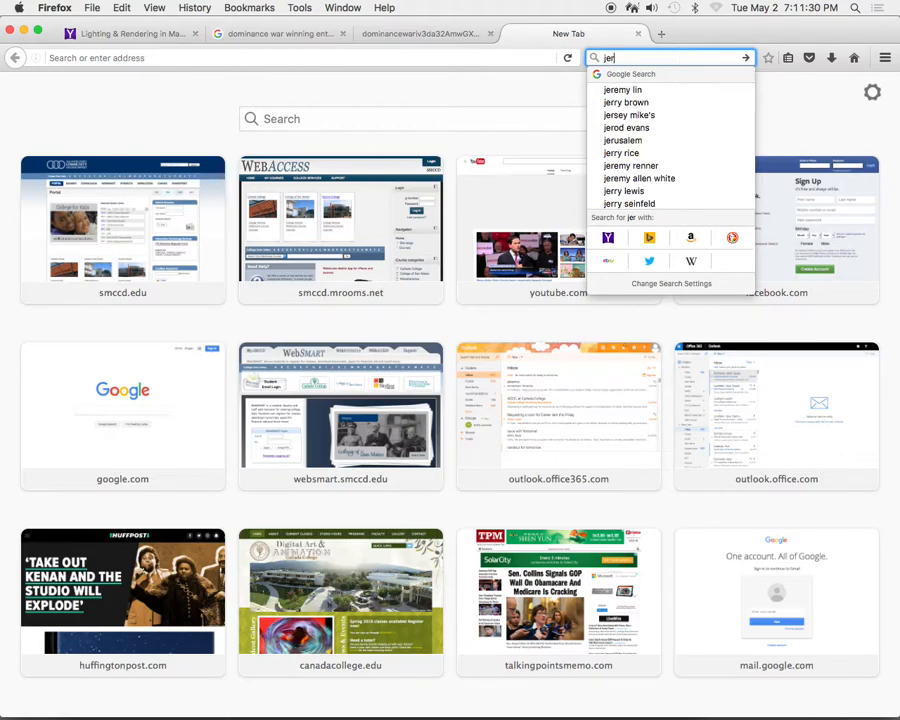
type("emy")
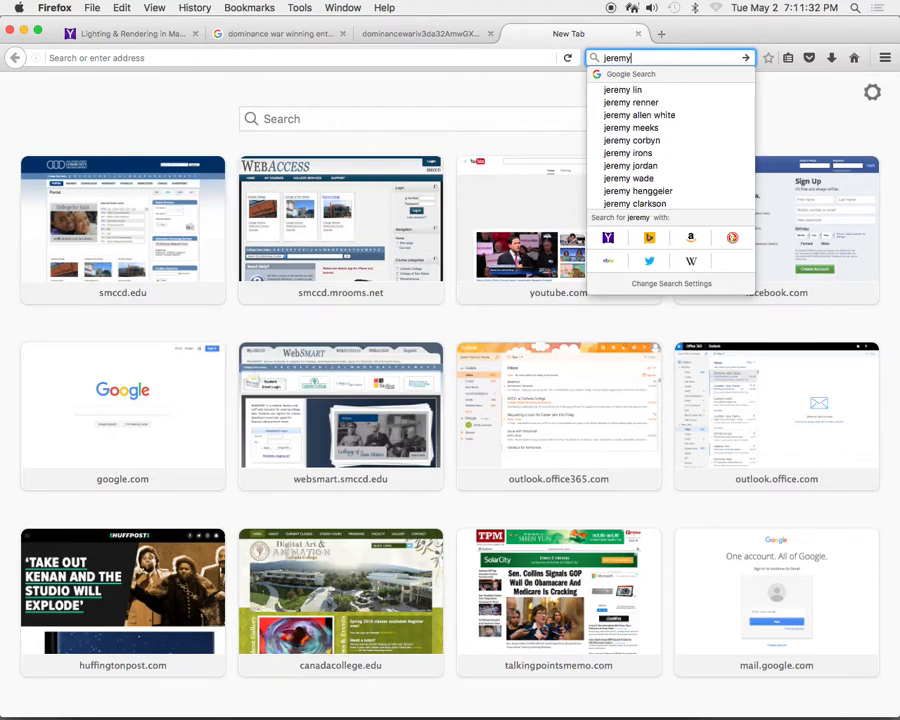
type(" vickery")
key("Return")
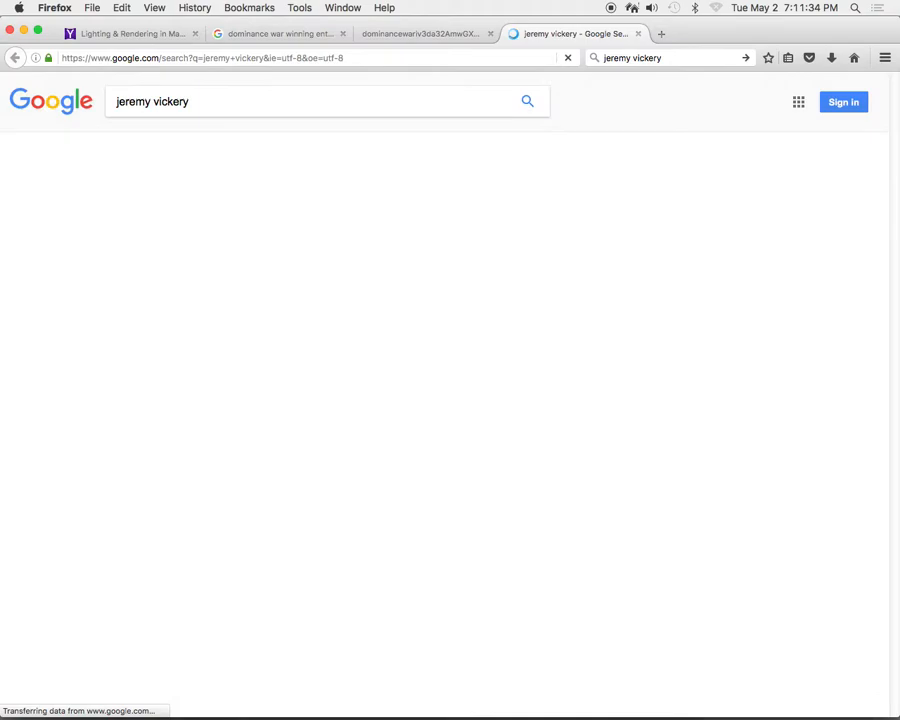
left_click(184, 205)
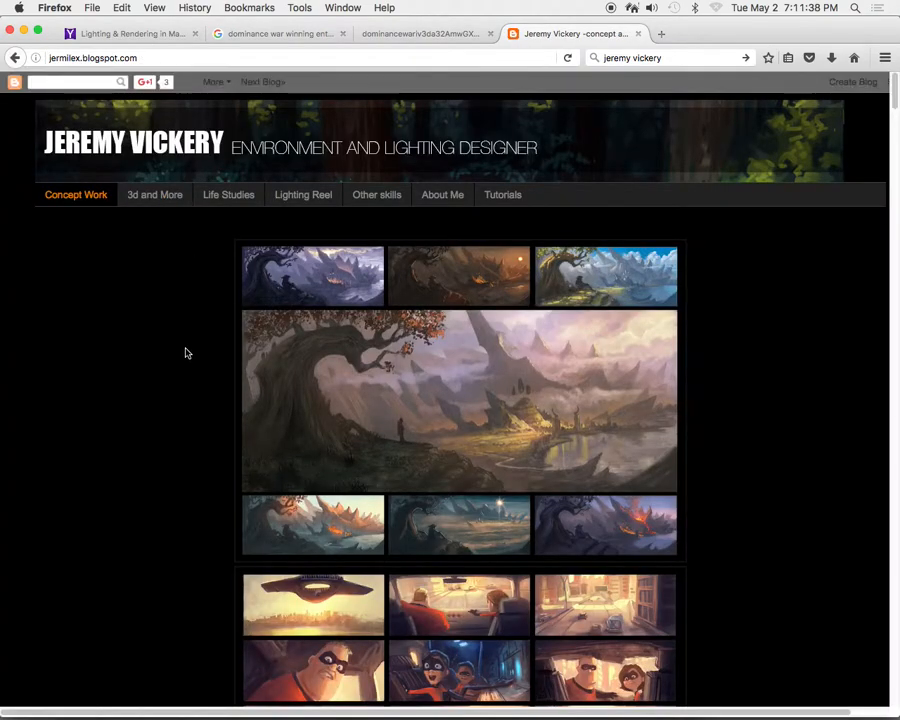
left_click(16, 57)
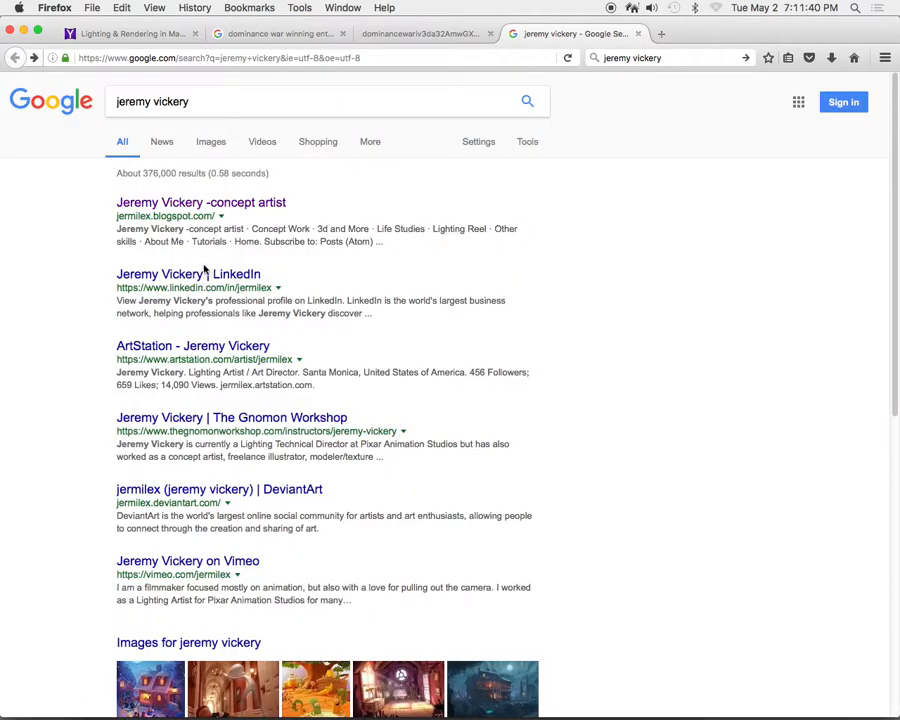
- Refine the search to "jeremy vickery lighting" and open the YouTube video Efficient Cinematic Lighting with Jeremy Vickery
left_click(209, 101)
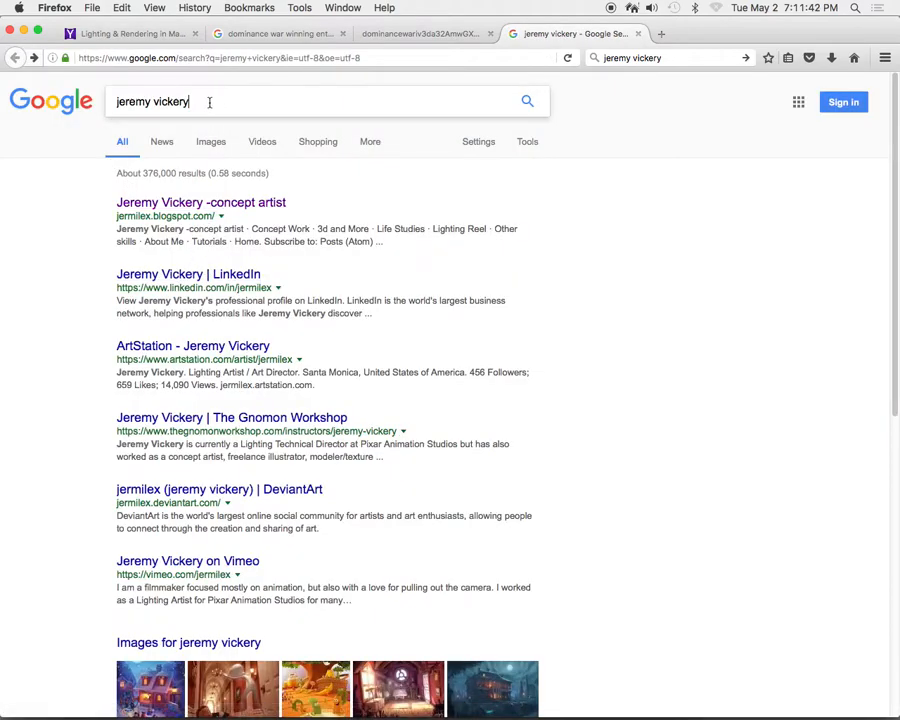
type("lighting")
key("Return")
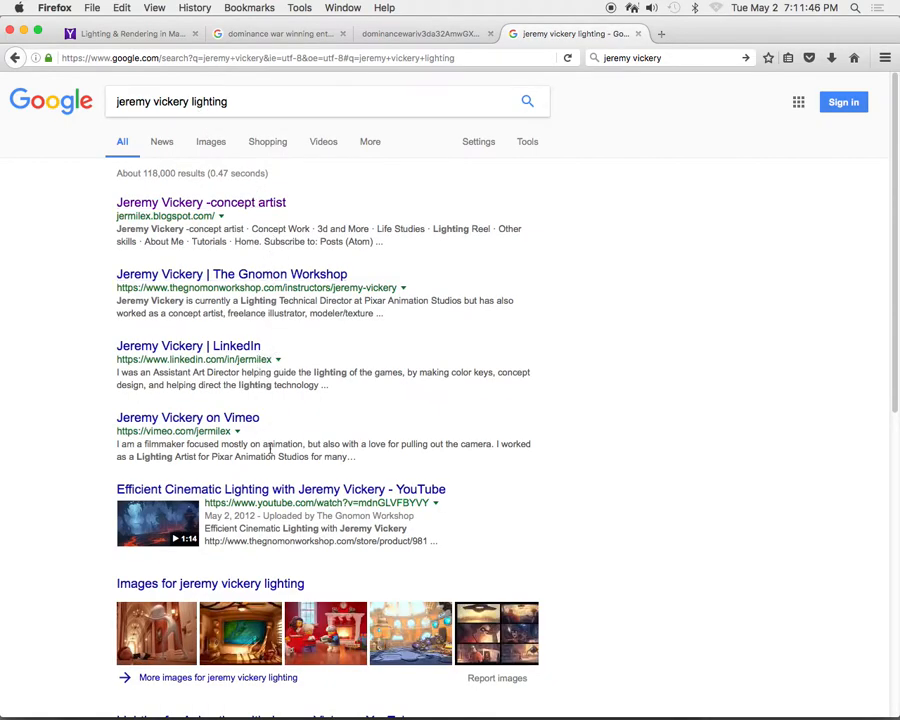
left_click(172, 494)
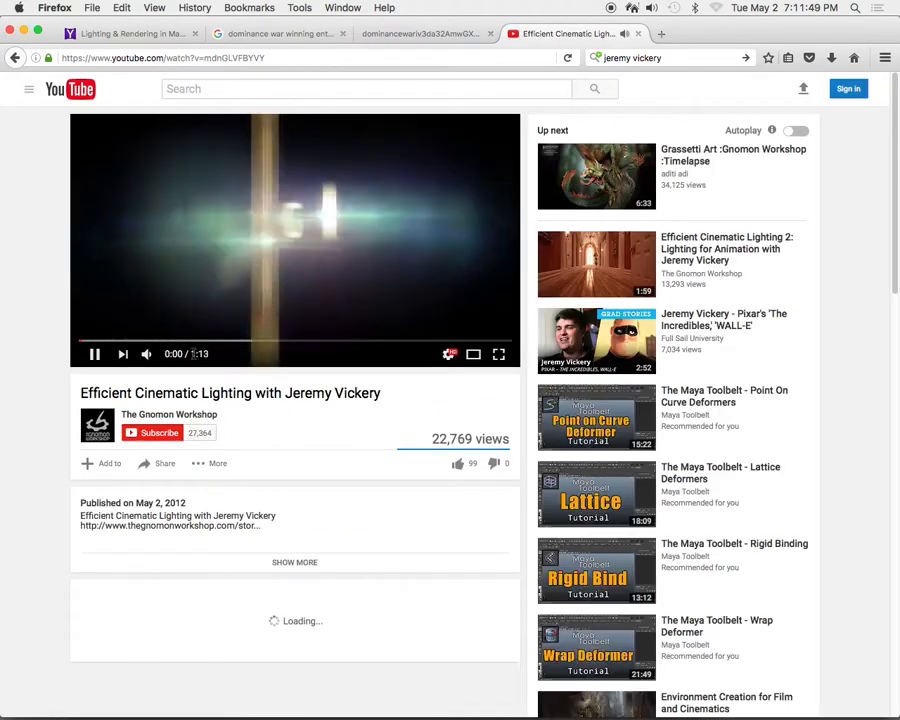
- Pause and mute the cinematic lighting video, and skip through its timeline to preview the Maya lighting examples
left_click(97, 354)
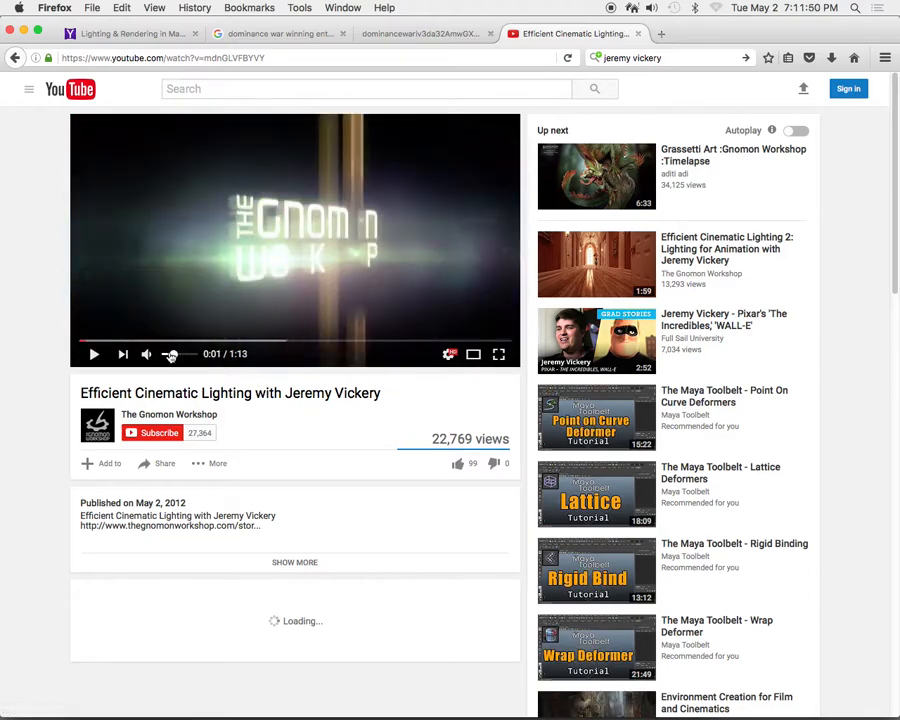
left_click_drag(172, 354, 146, 358)
left_click_drag(126, 345, 186, 345)
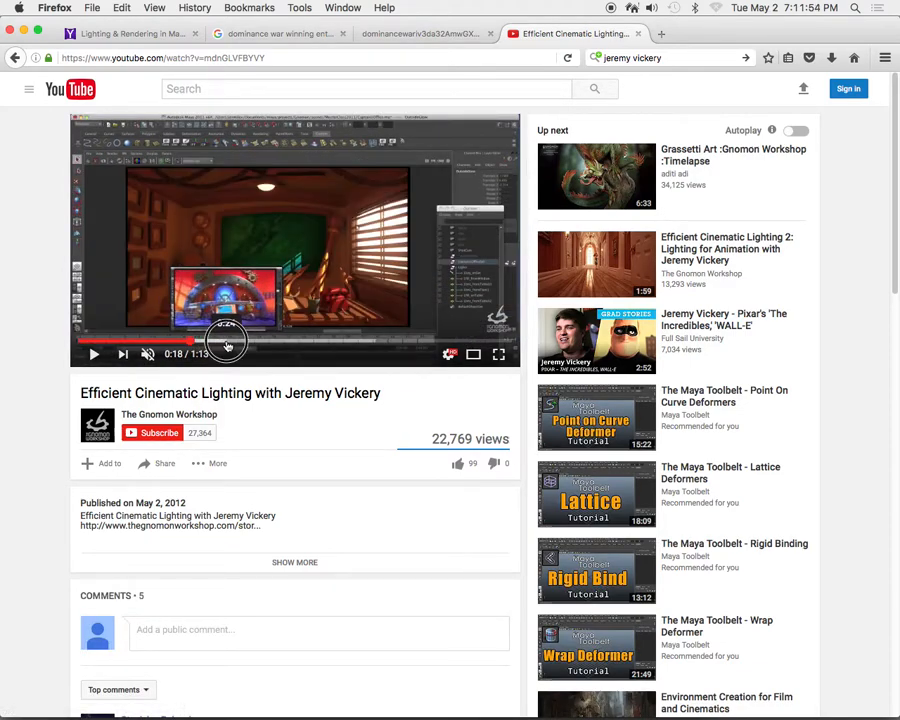
left_click(226, 344)
left_click(265, 344)
left_click(296, 345)
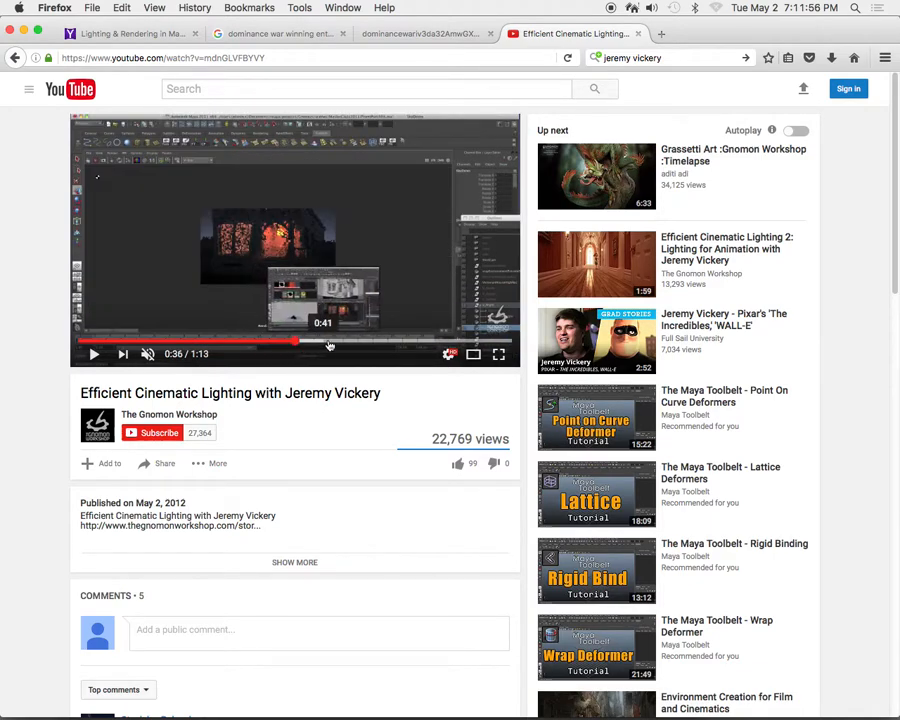
left_click(334, 345)
left_click(372, 345)
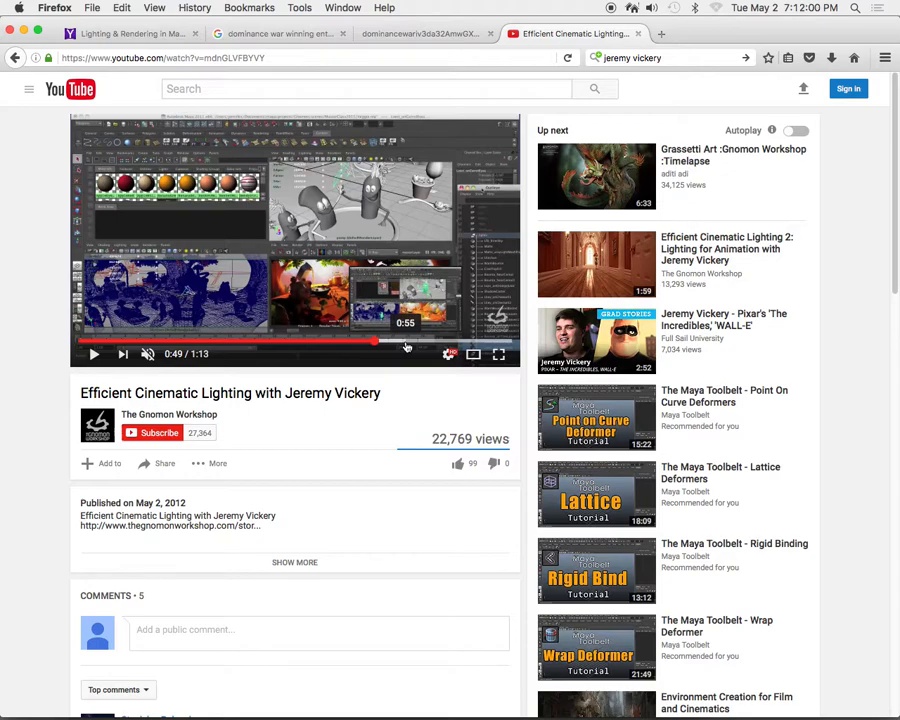
left_click(316, 345)
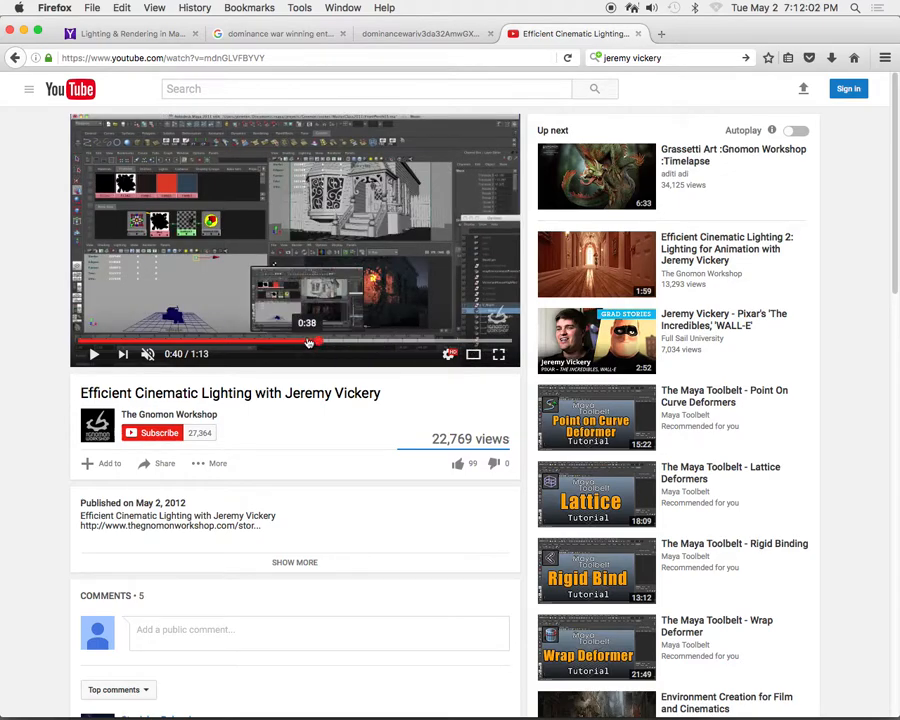
- Go back to the open Lights and Shadows training page and look over its video list and scene file notes
left_click(390, 35)
left_click(333, 34)
left_click(140, 34)
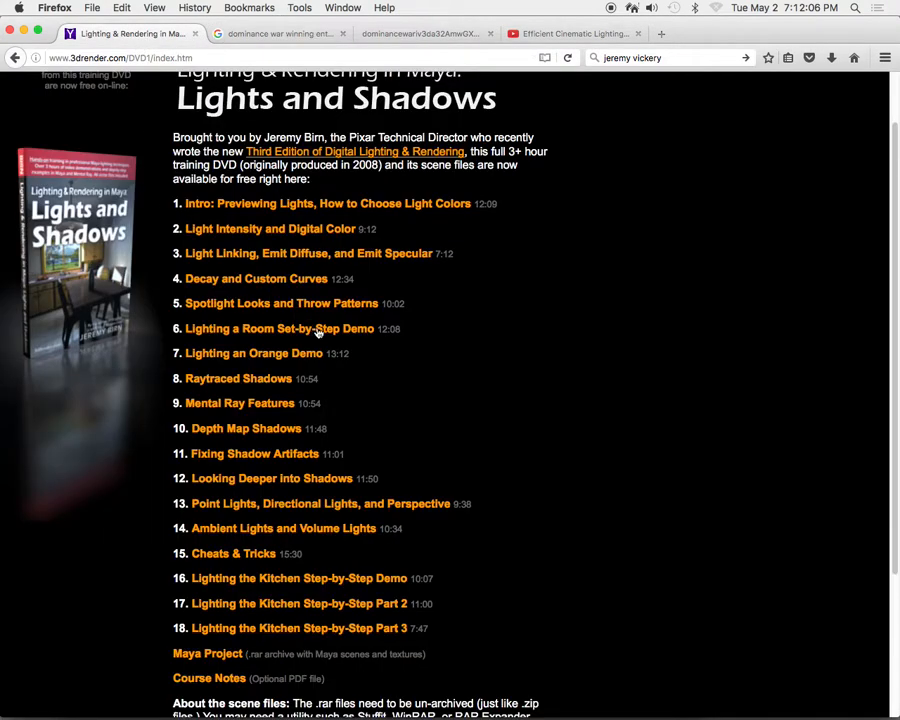
scroll(518, 334, "up", 2)
scroll(552, 338, "down", 4)
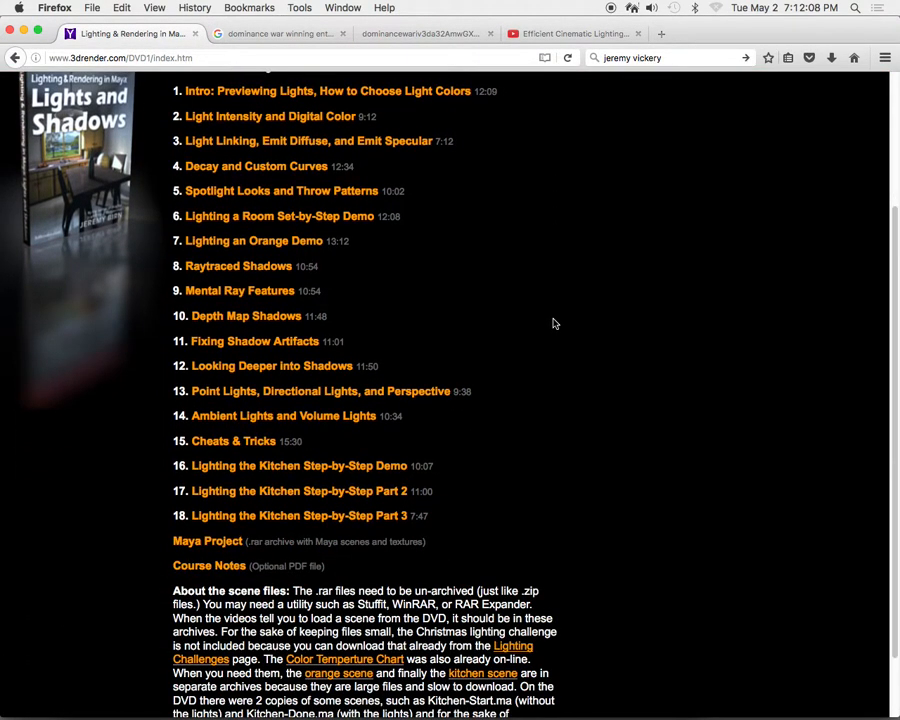
scroll(562, 324, "up", 2)
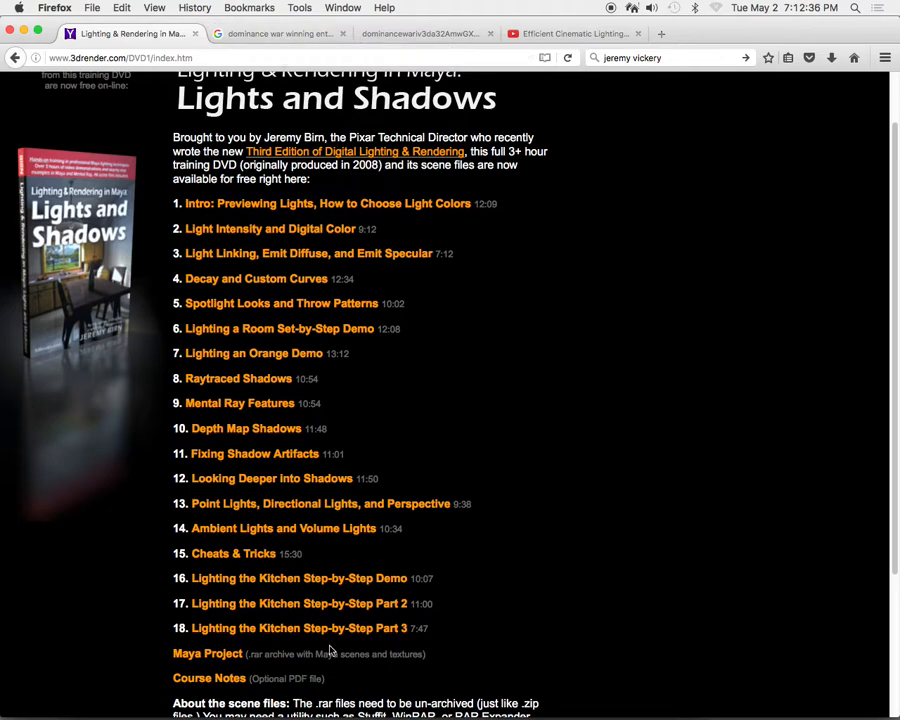
- Return to the course page's May 2 - May 8 Lighting section and download the Light scene file lightScene.ma.zip
left_click(16, 57)
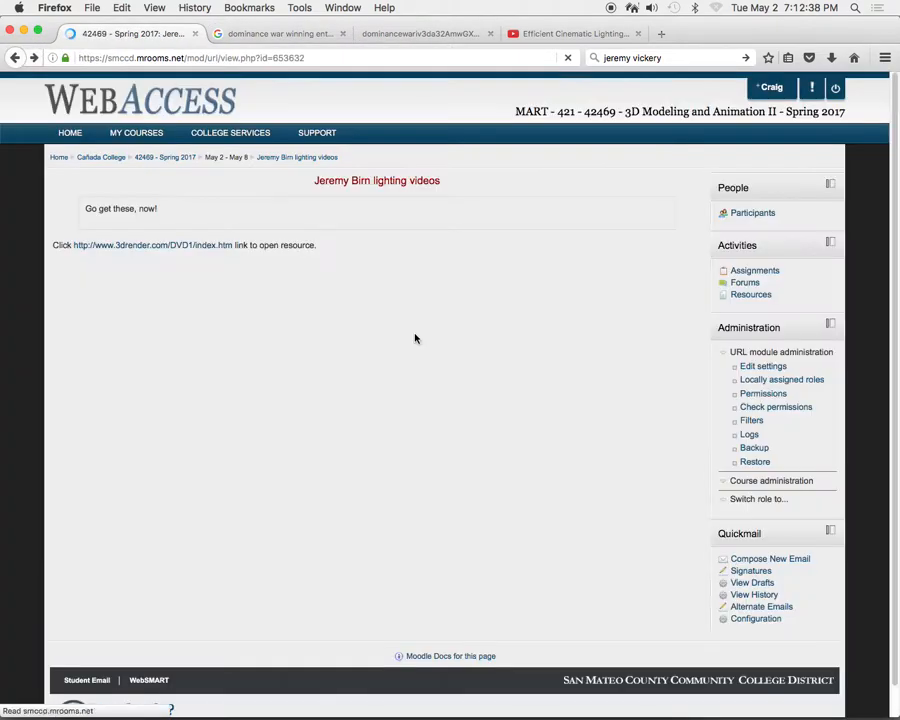
left_click(15, 57)
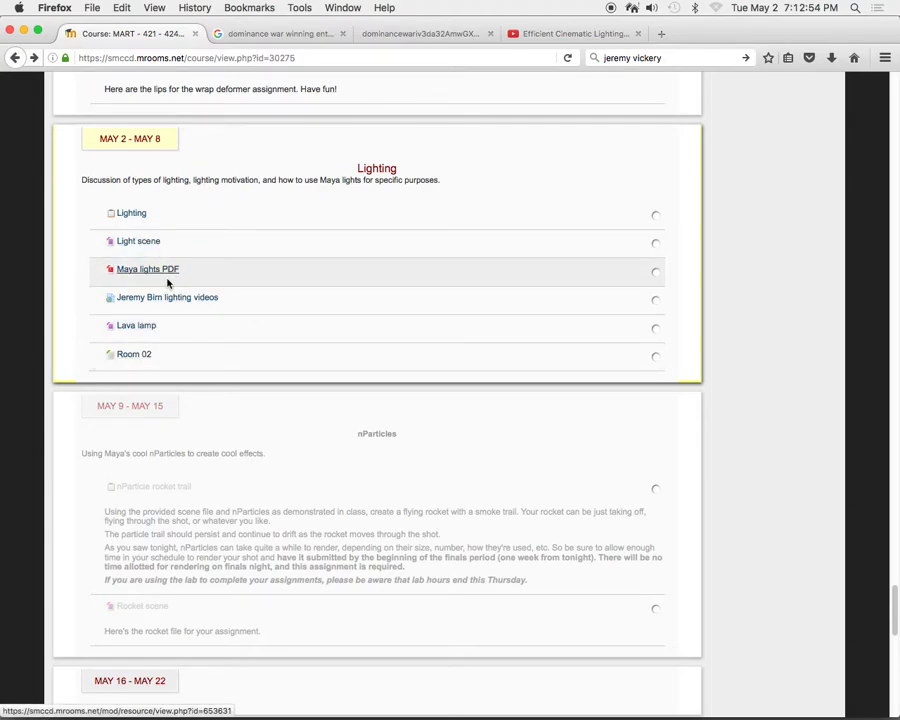
left_click(145, 245)
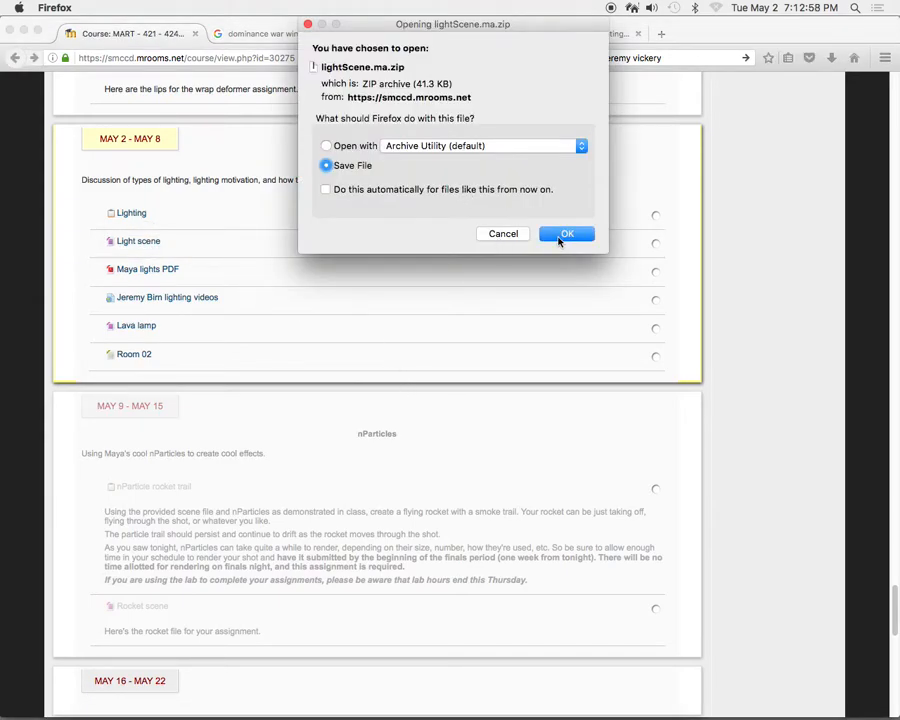
left_click(558, 236)
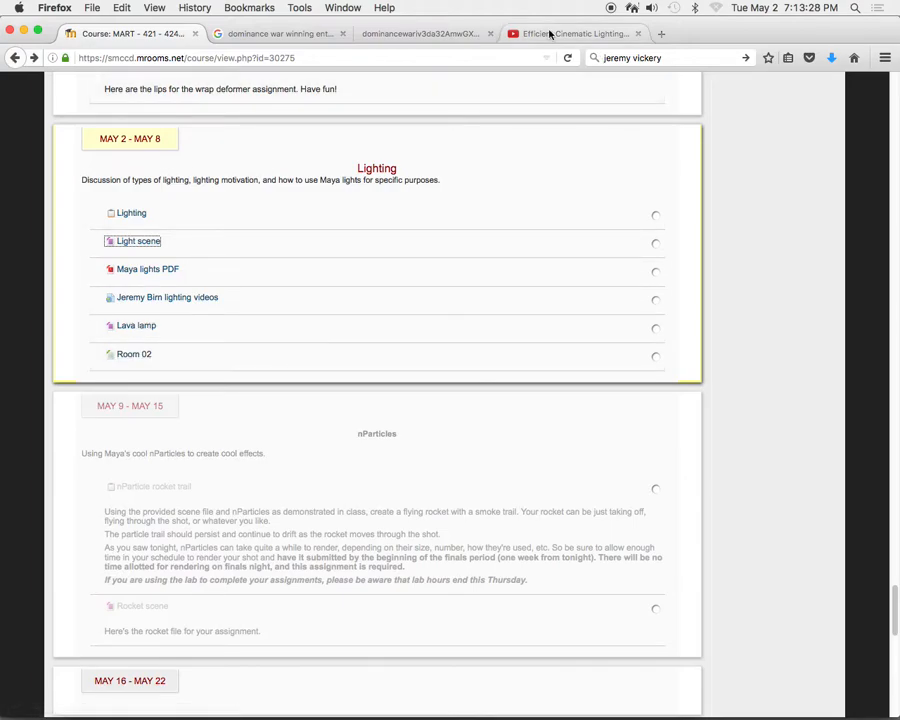
- Search the web for "light" in a new tab and view the image results
left_click(661, 37)
left_click(676, 57)
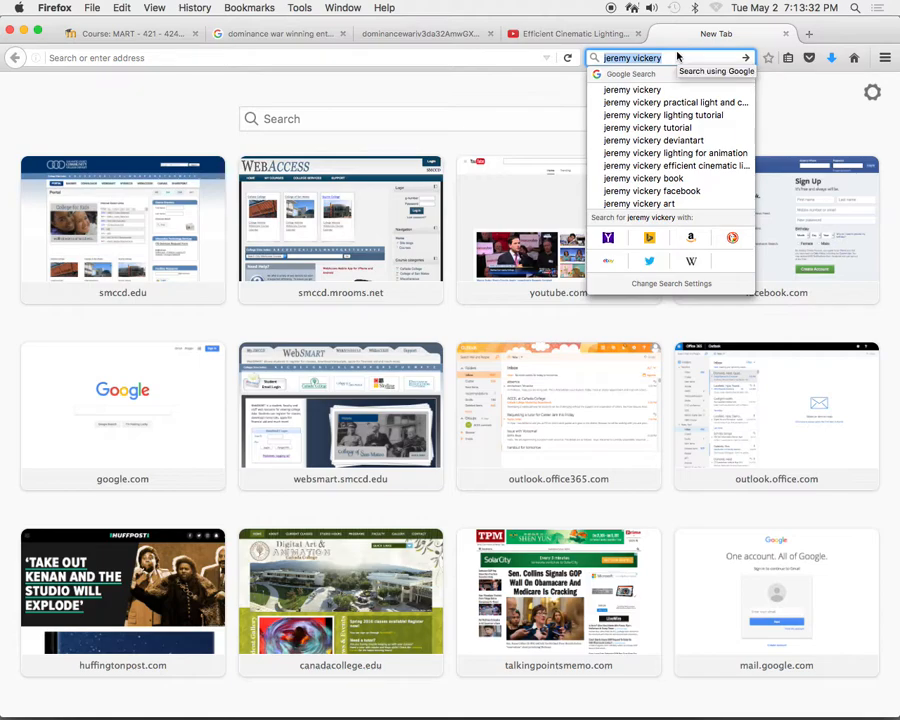
type("light")
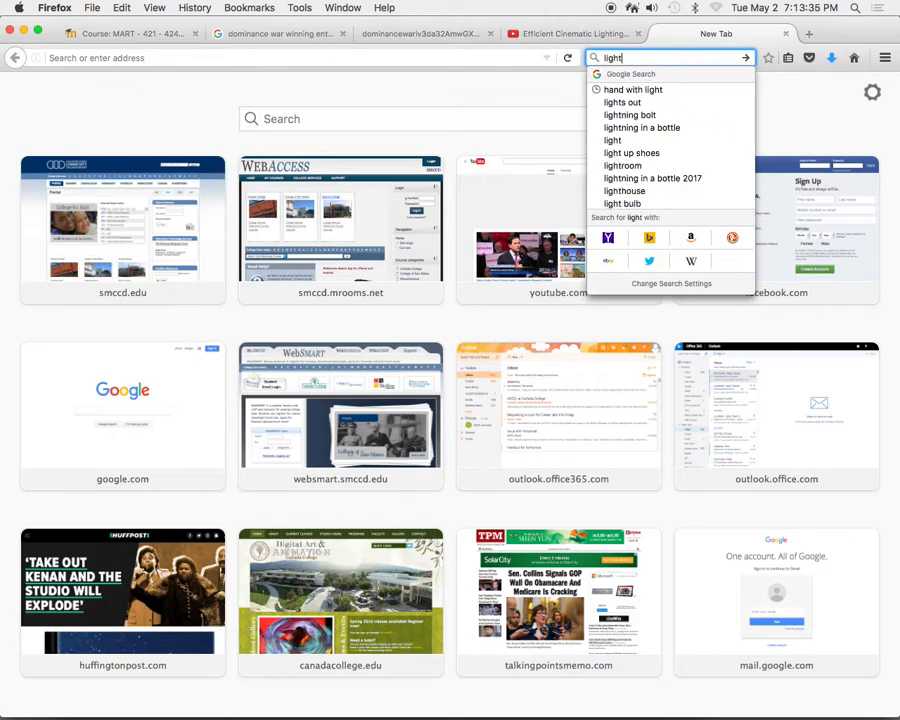
key("Return")
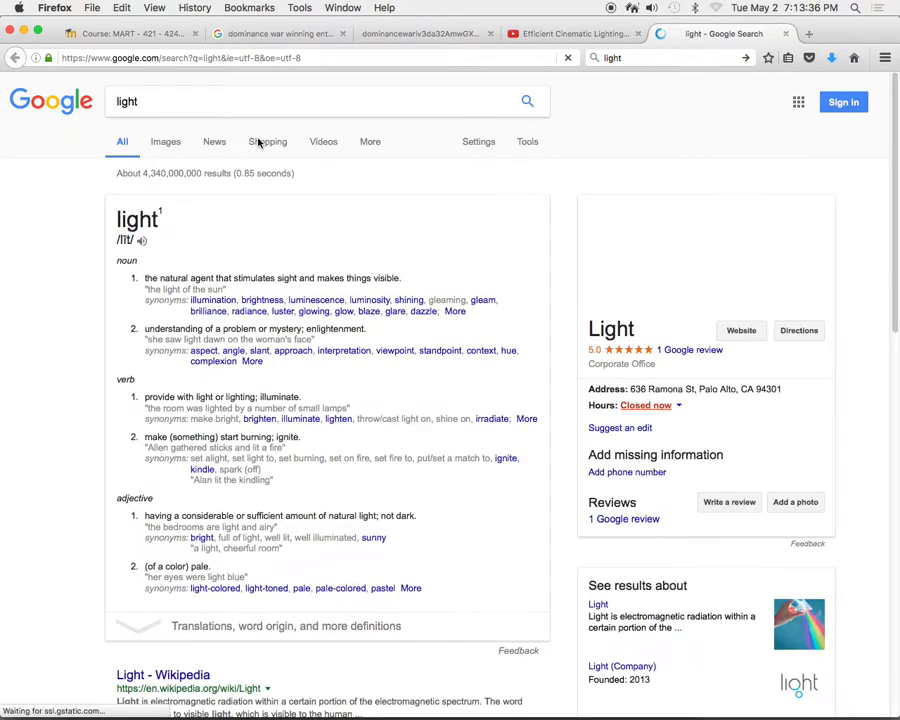
left_click(170, 144)
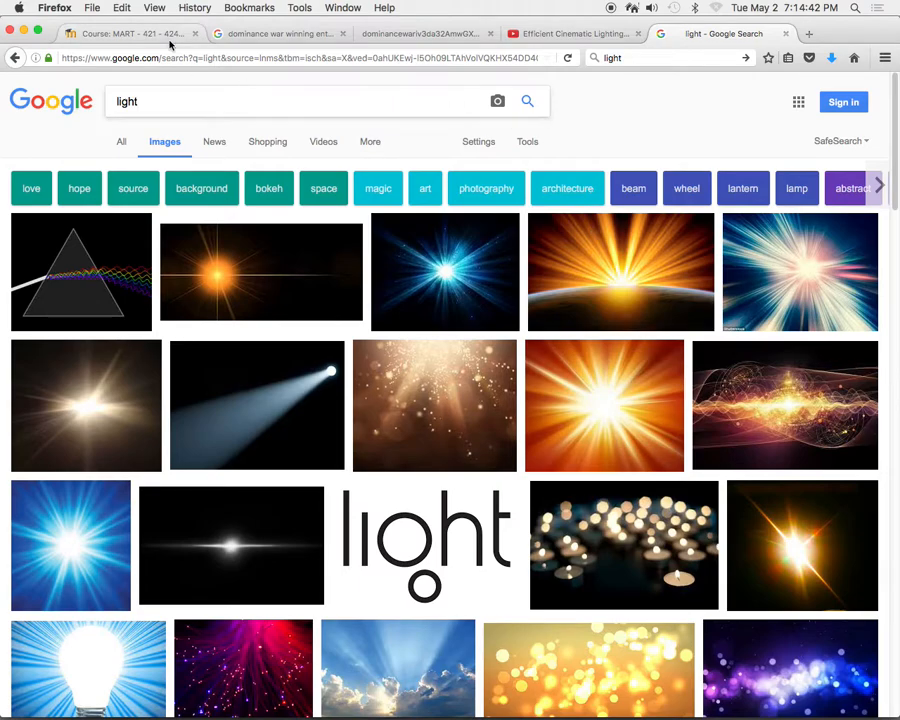
- Switch to Maya, open the Render Settings and check the available renderers
mouse_move(341, 703)
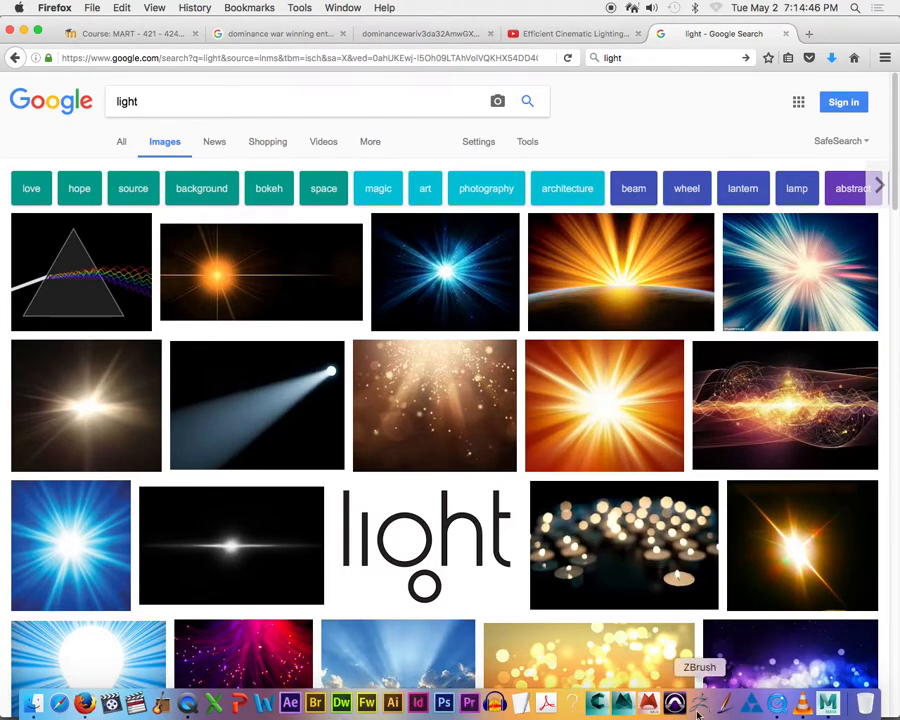
left_click(827, 704)
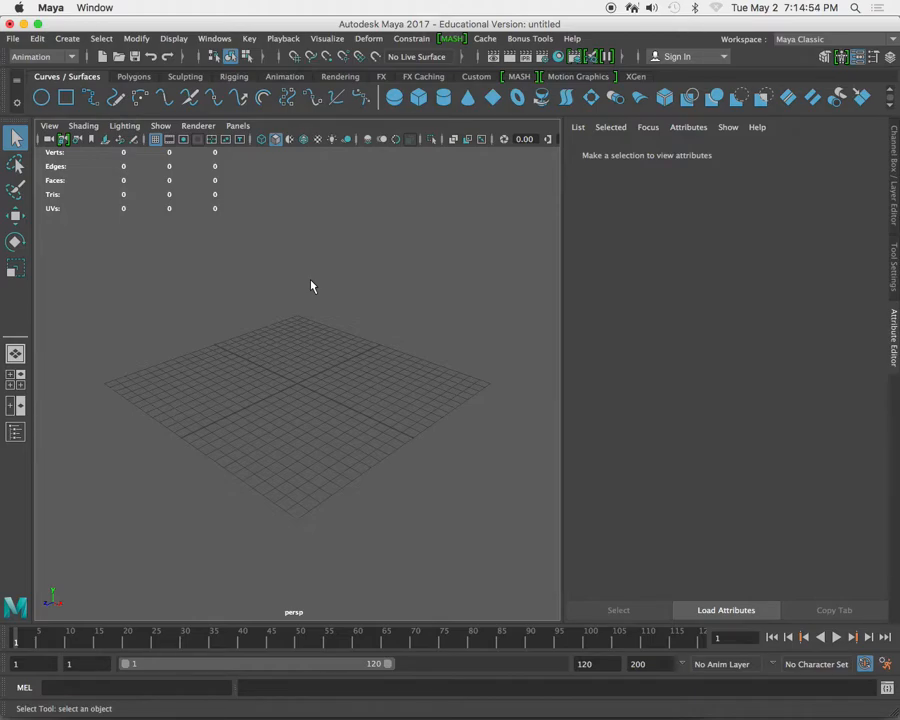
left_click(545, 60)
left_click_drag(363, 150, 358, 129)
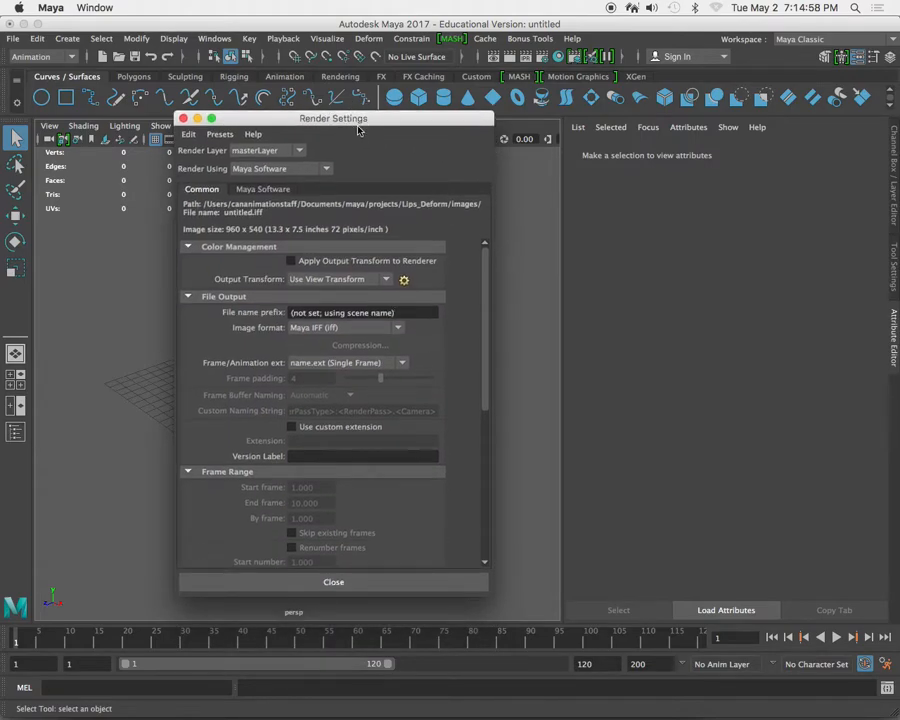
left_click(322, 169)
left_click(325, 168)
- Open the Plug-in Manager and look through the plug-in list for the Arnold plug-in, mtoa.bundle
left_click(170, 42)
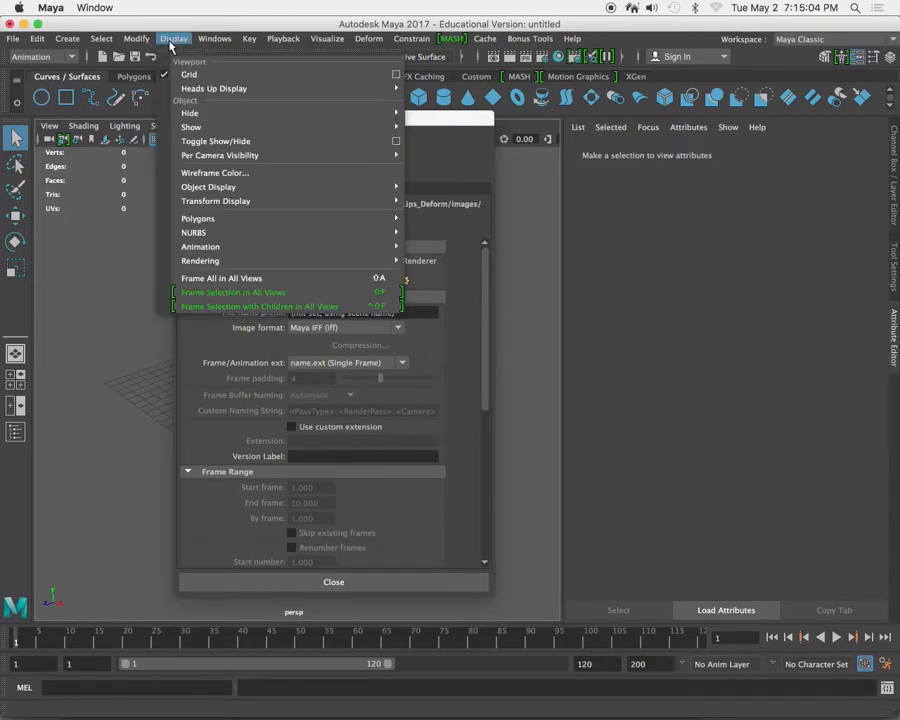
mouse_move(214, 42)
mouse_move(296, 172)
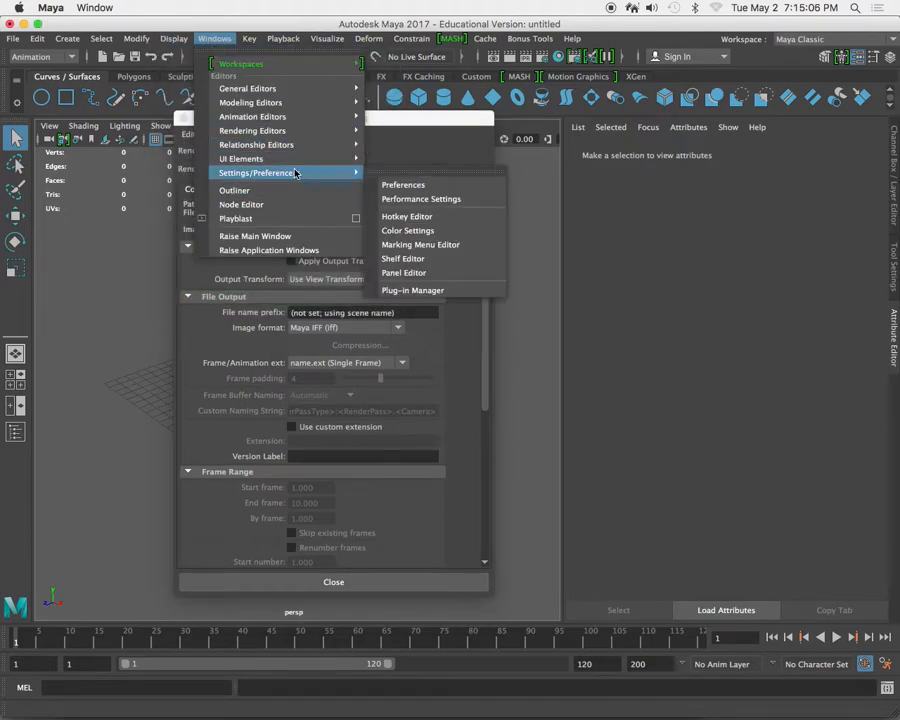
left_click(429, 291)
scroll(450, 400, "down", 10)
scroll(436, 395, "down", 10)
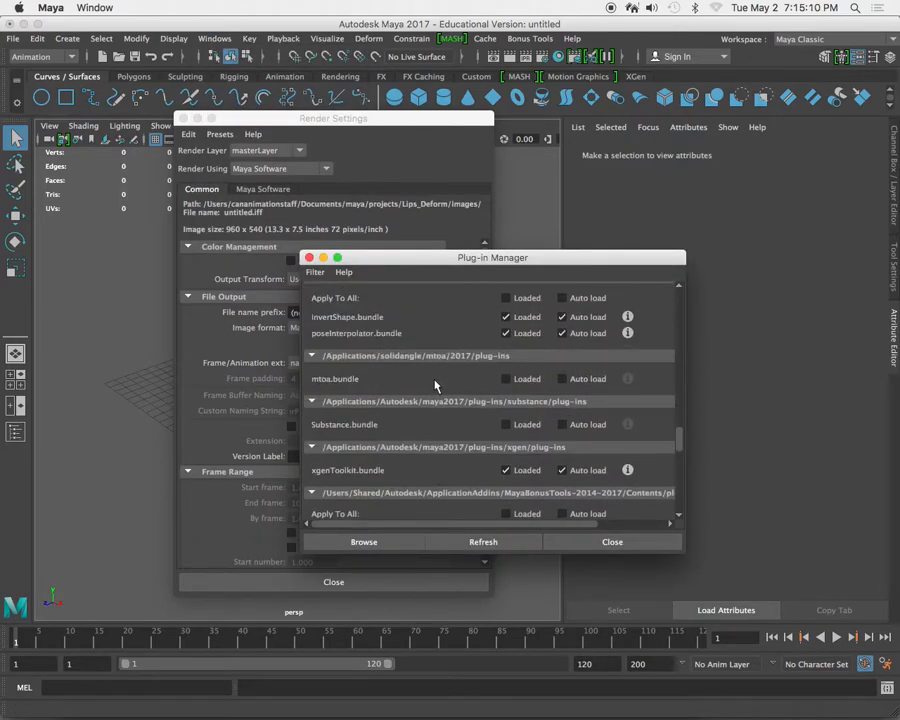
scroll(435, 385, "down", 2)
scroll(435, 385, "down", 15)
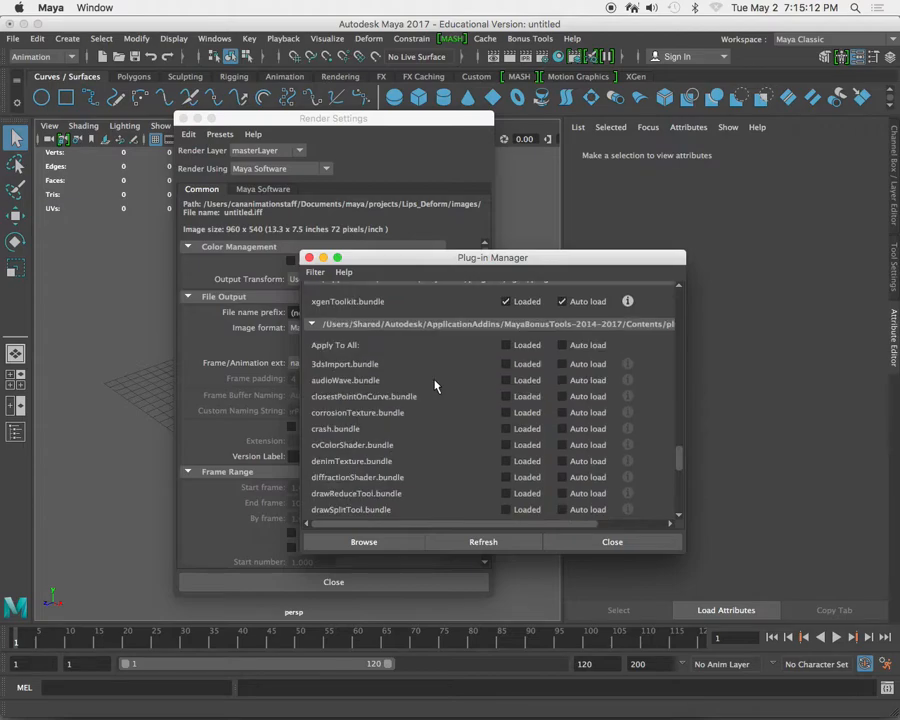
scroll(435, 385, "up", 15)
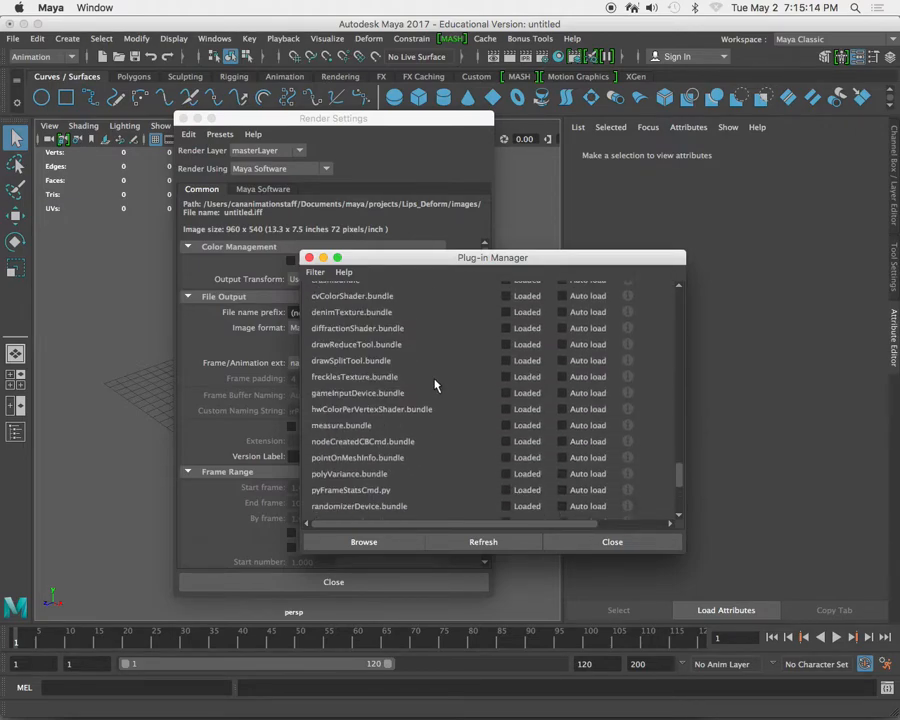
scroll(437, 385, "up", 6)
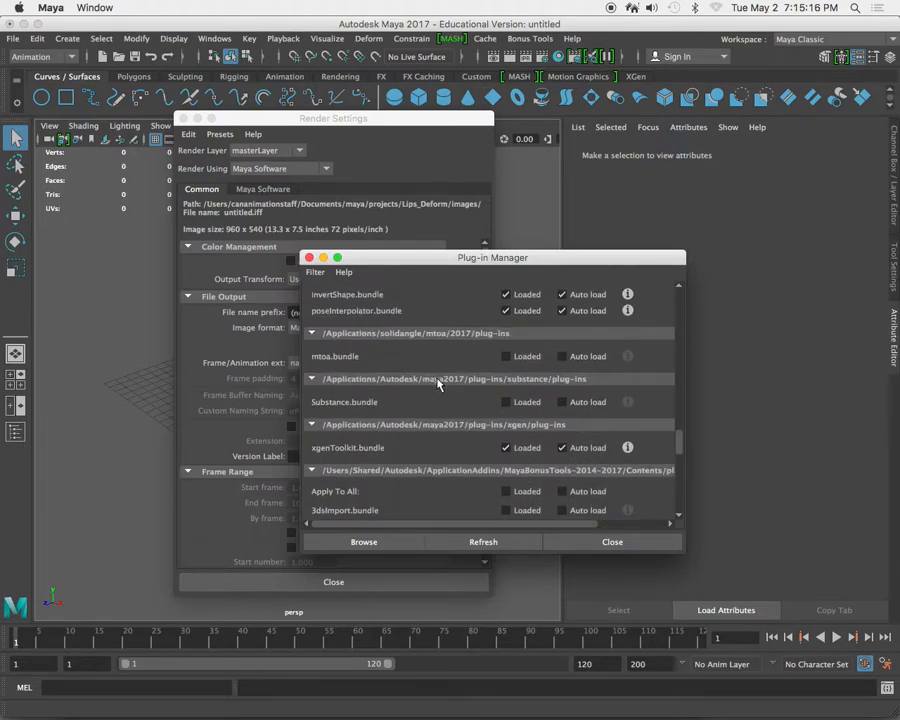
scroll(437, 385, "up", 4)
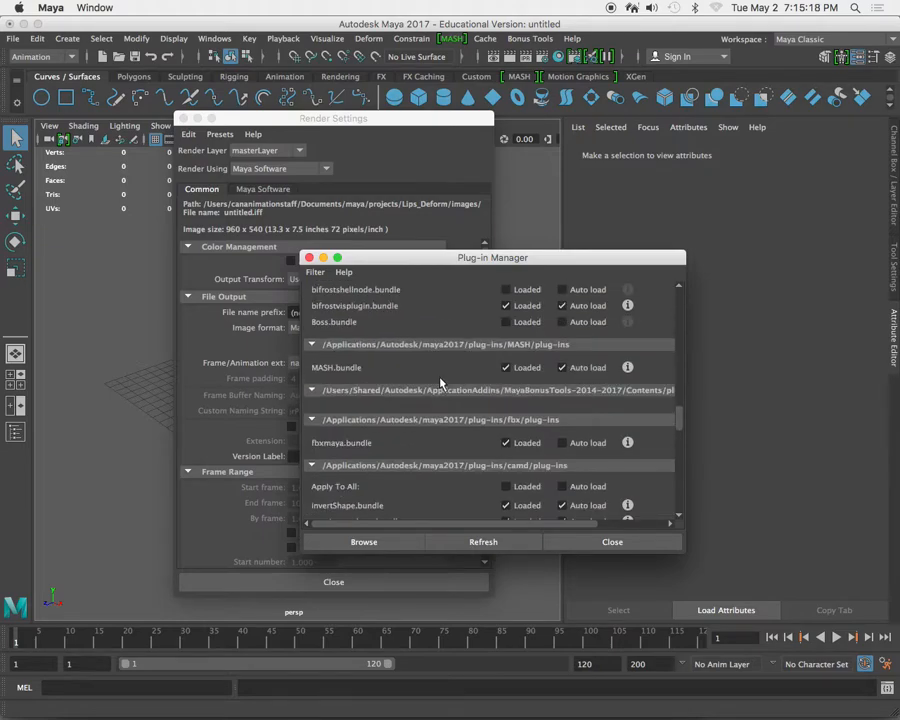
scroll(440, 383, "up", 8)
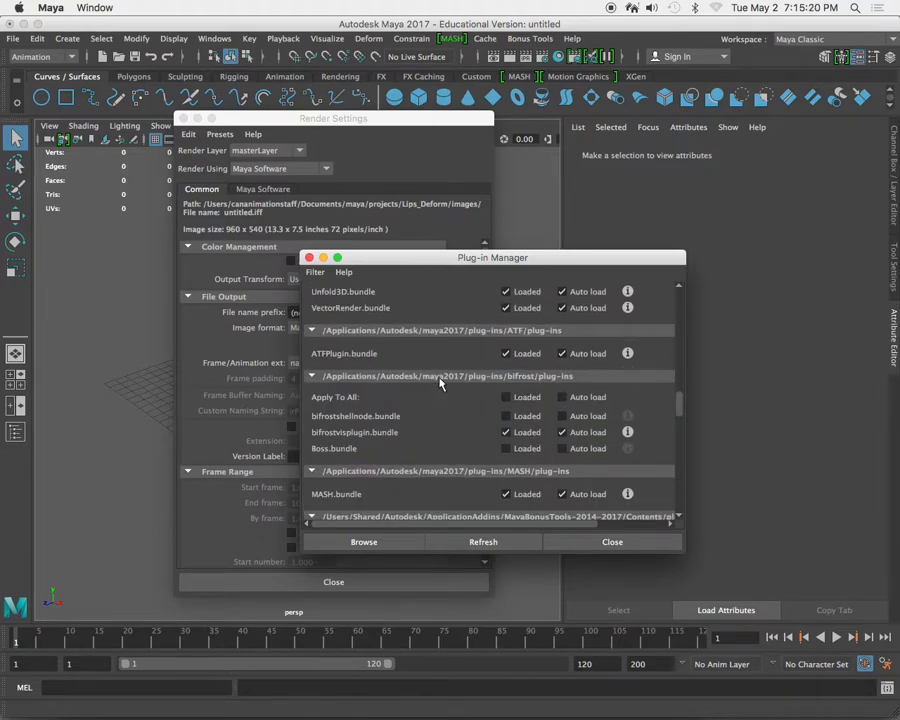
scroll(440, 379, "up", 5)
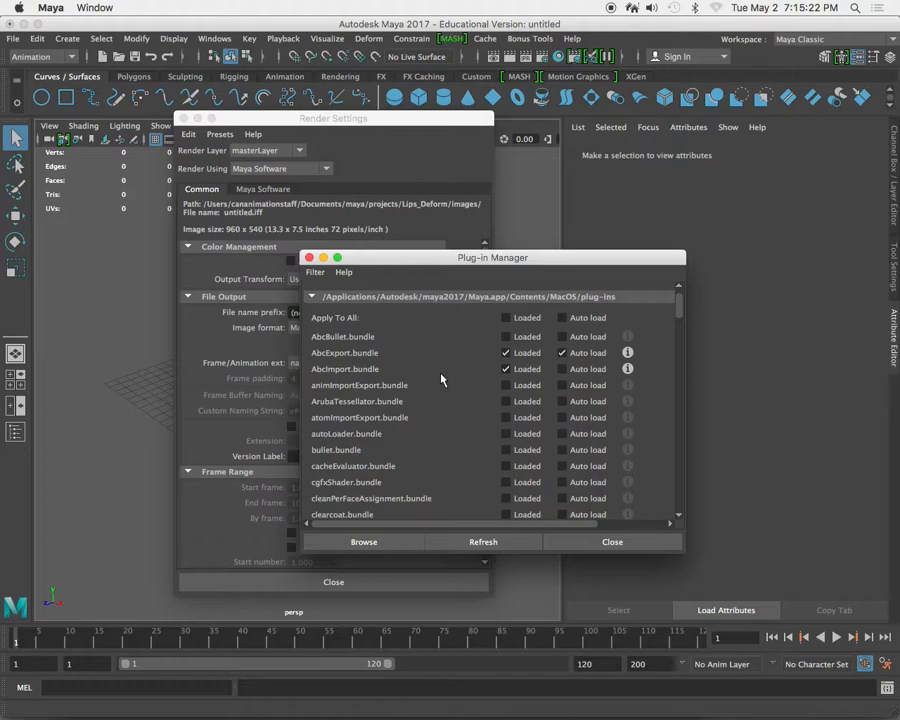
scroll(440, 379, "down", 2)
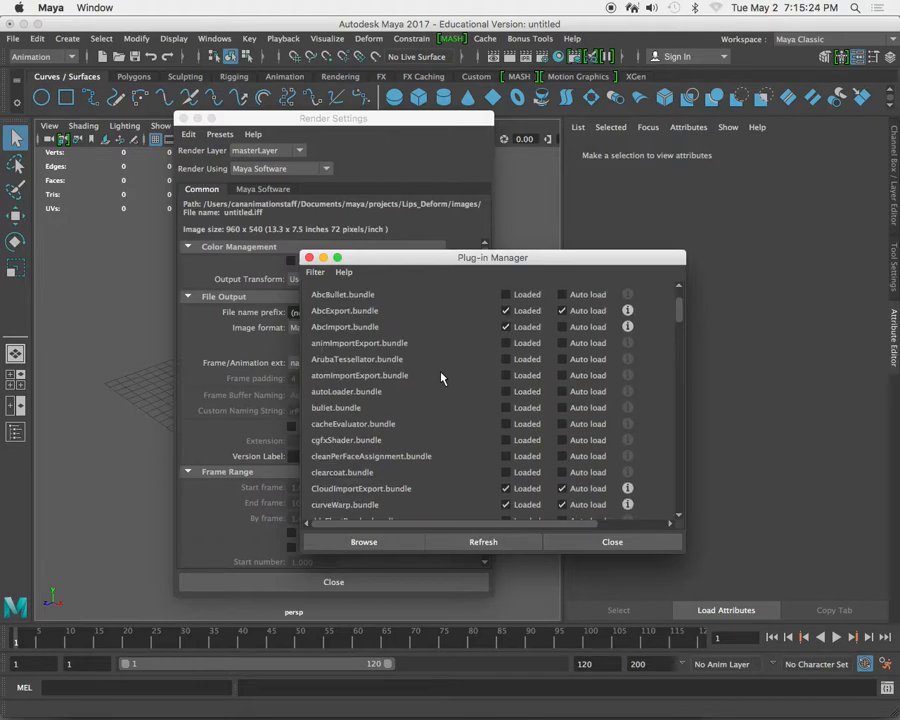
scroll(440, 377, "down", 2)
scroll(440, 374, "down", 5)
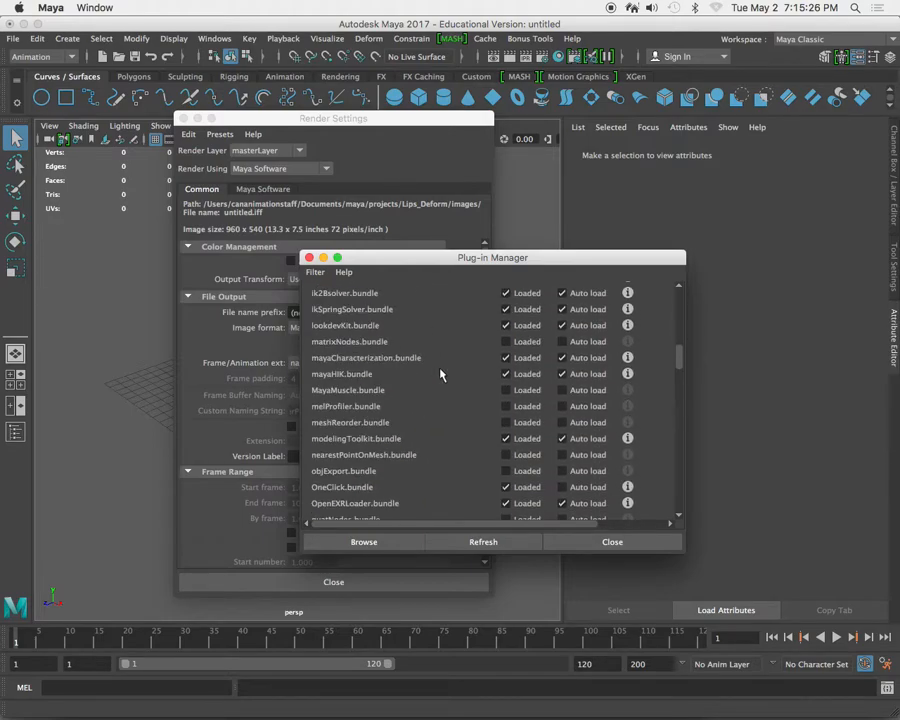
scroll(440, 375, "down", 5)
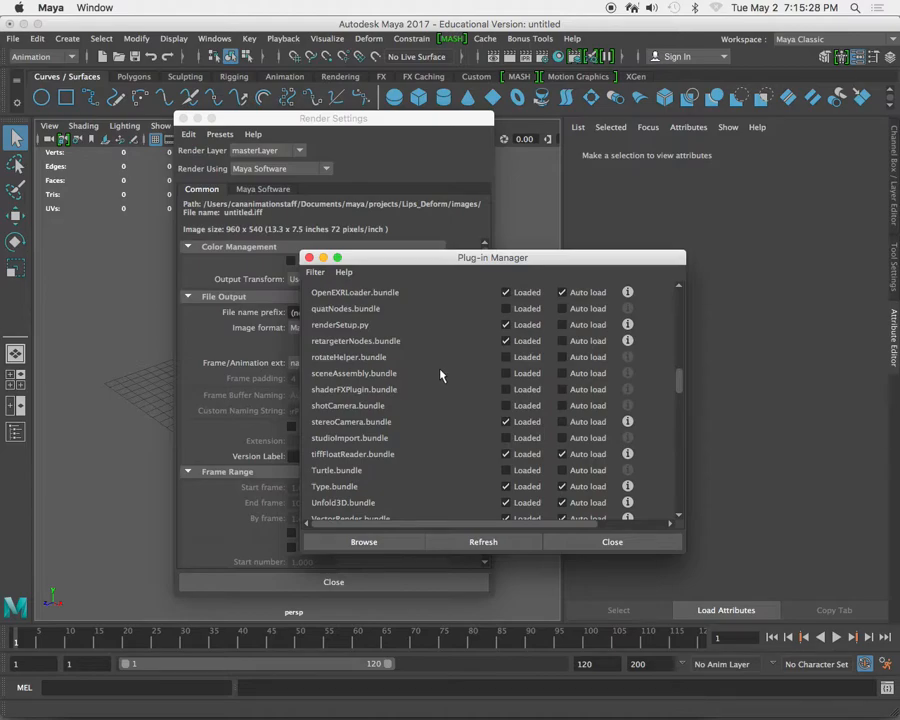
scroll(440, 372, "down", 5)
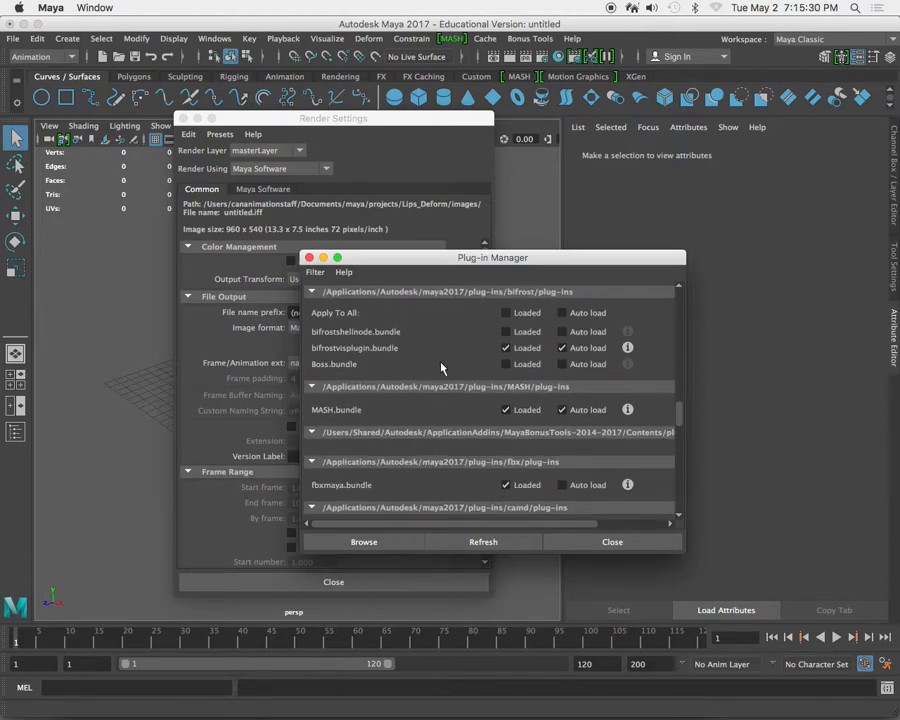
scroll(441, 368, "down", 4)
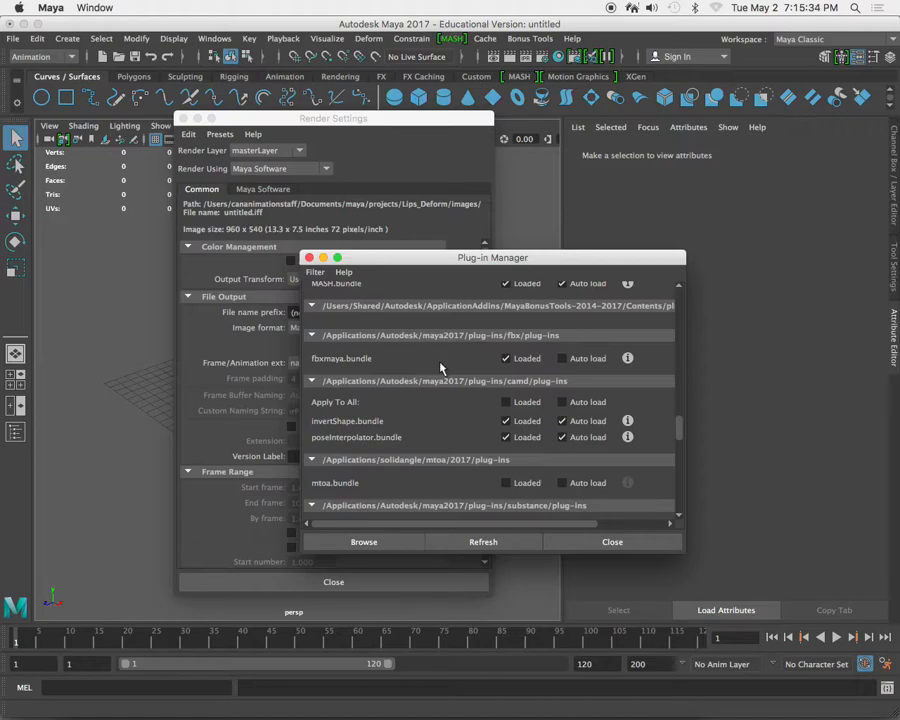
scroll(441, 368, "down", 1)
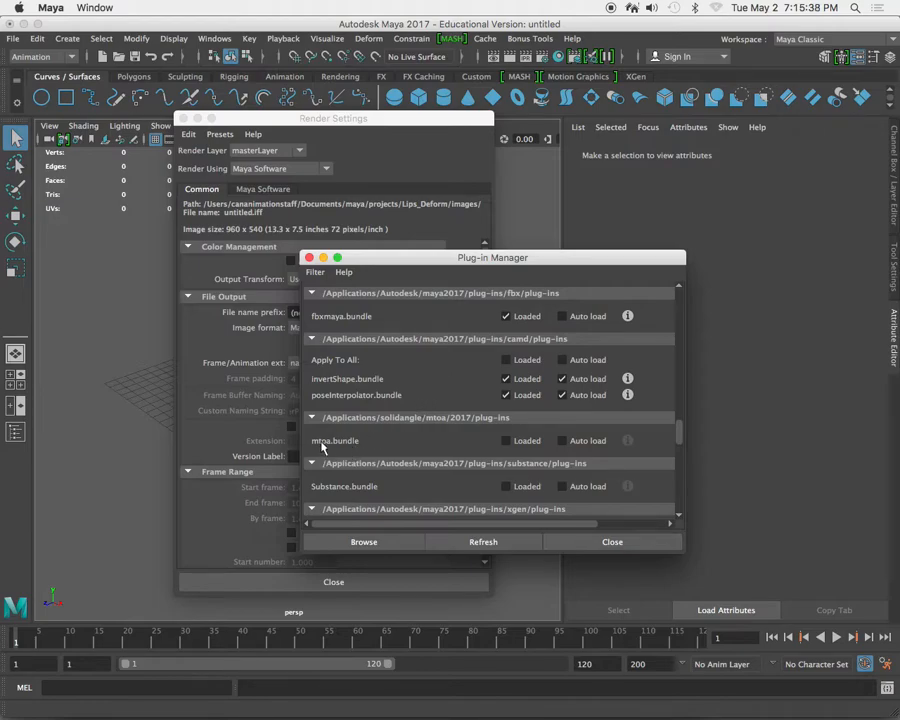
scroll(420, 448, "down", 1)
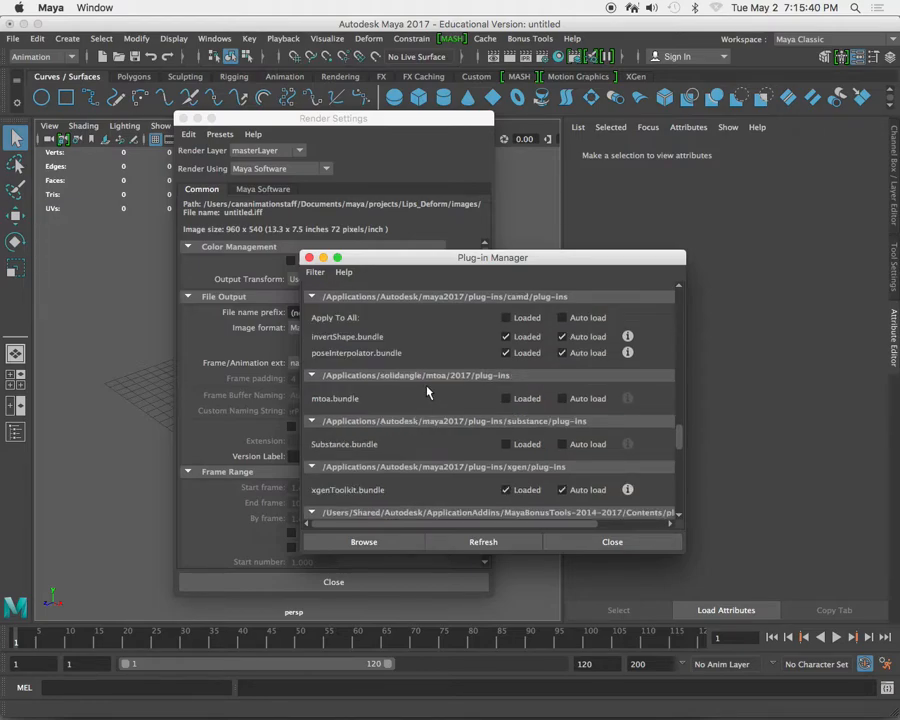
scroll(427, 392, "down", 1)
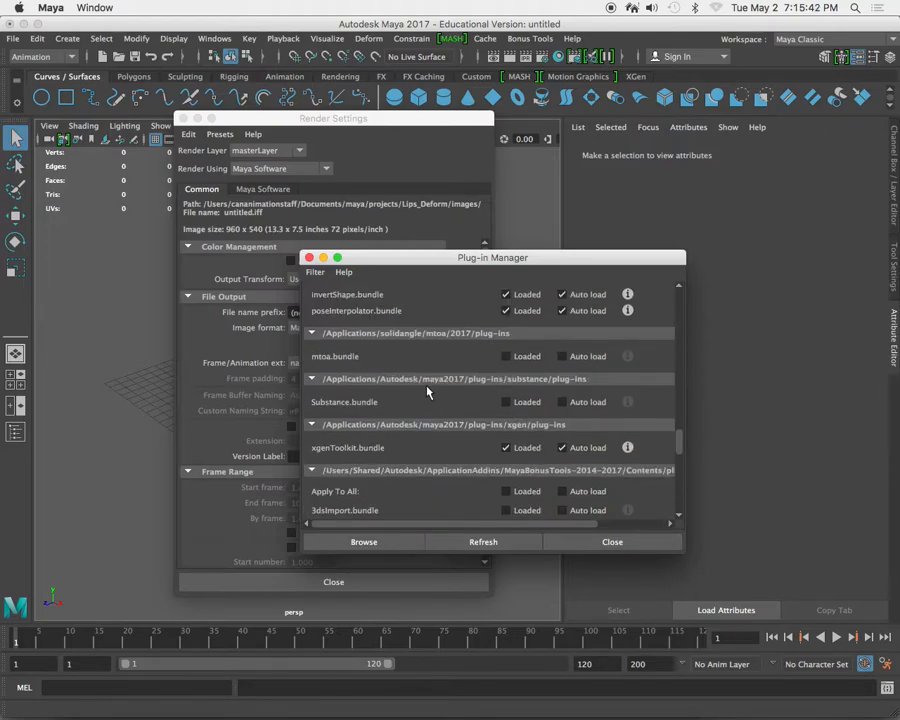
- Look over the rest of the plug-in list for other renderer plug-ins and close the Plug-in Manager
scroll(427, 392, "down", 4)
scroll(427, 392, "down", 4)
scroll(427, 392, "down", 4)
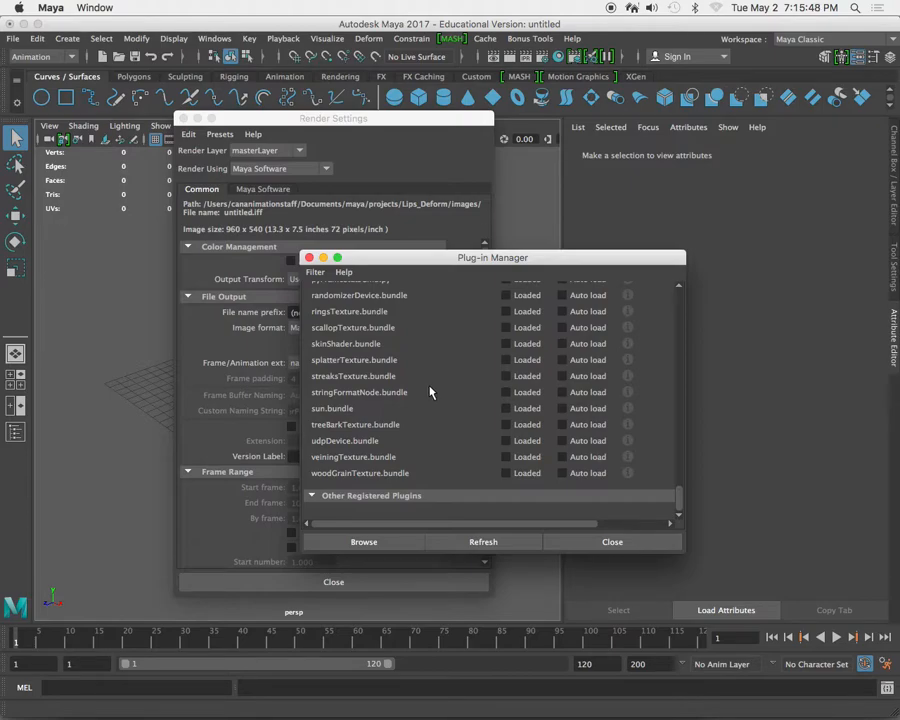
scroll(430, 391, "up", 20)
scroll(430, 391, "up", 3)
scroll(430, 391, "down", 2)
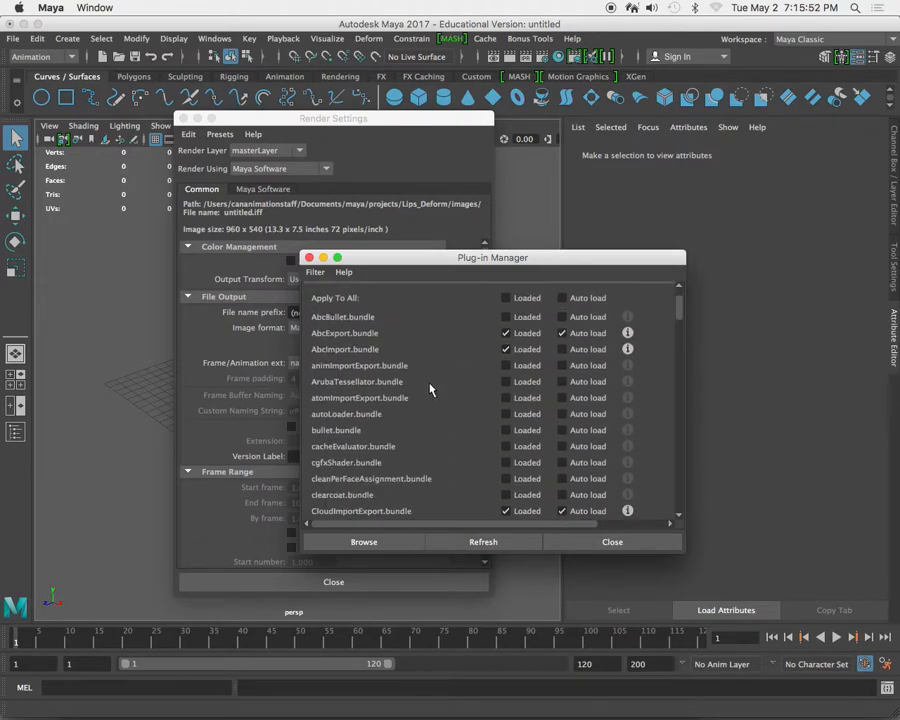
scroll(431, 389, "down", 3)
scroll(432, 389, "up", 3)
scroll(432, 386, "down", 10)
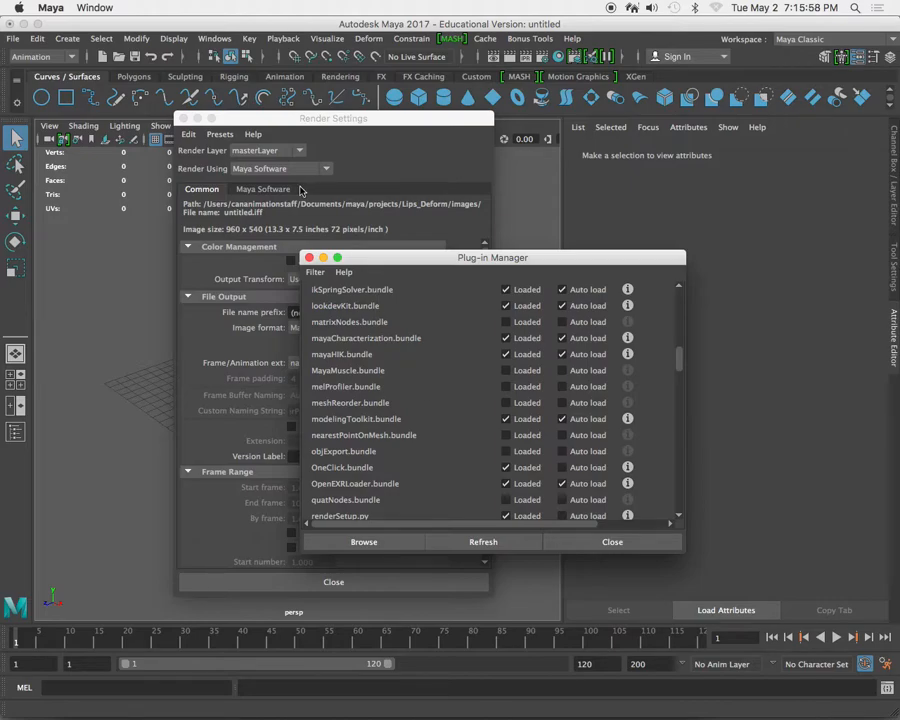
left_click(309, 258)
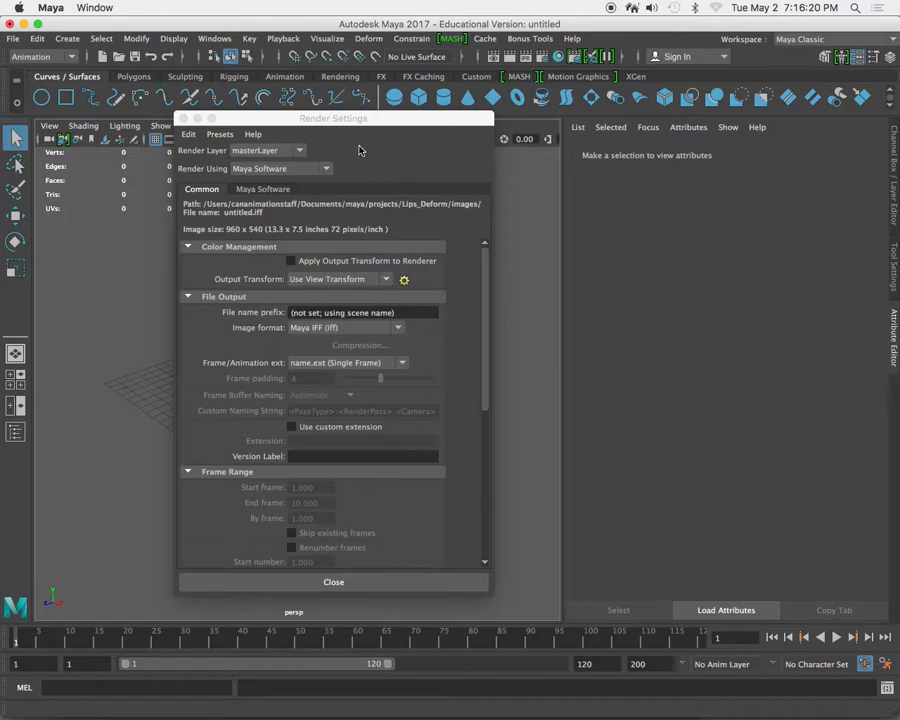
- Switch back to Firefox and search Google Images for "arnold render"
mouse_move(392, 706)
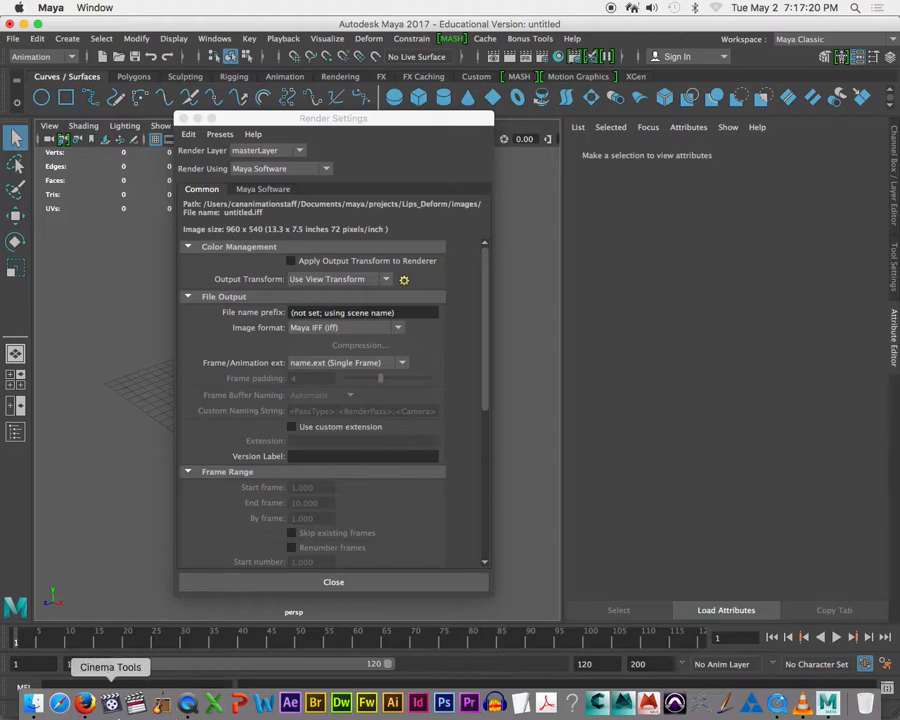
left_click(85, 704)
left_click_drag(222, 104, 104, 108)
type("arnold render")
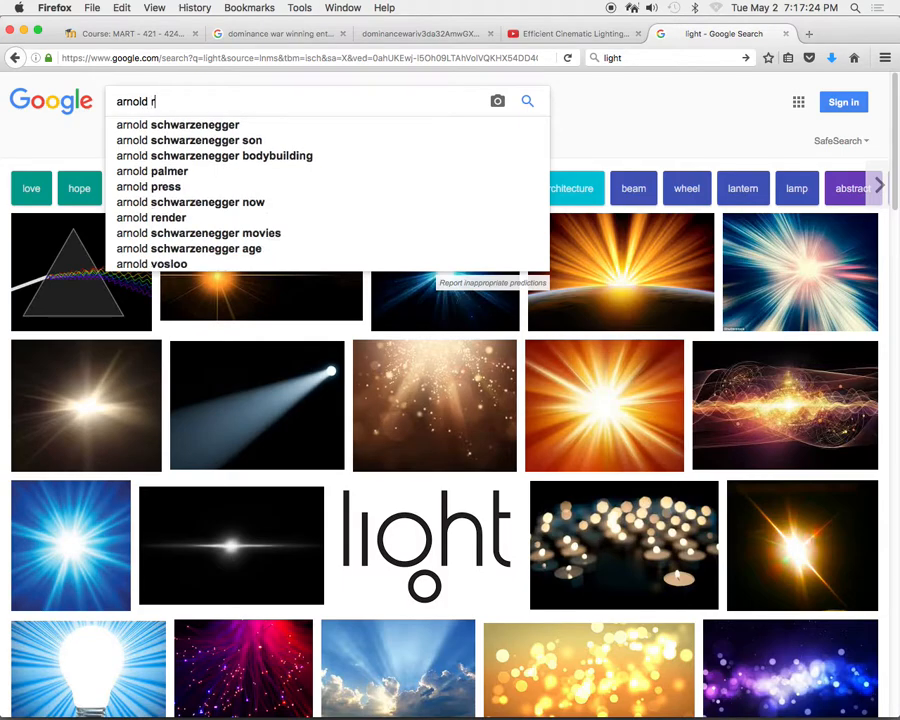
key("Return")
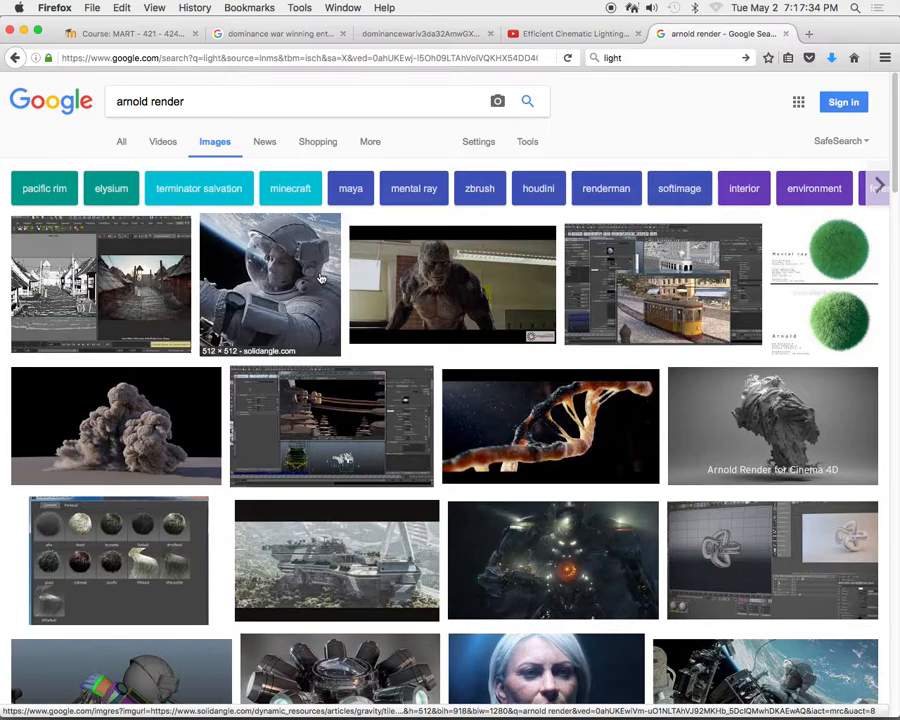
- Search Google Images for "mental ray"
triple_click(222, 98)
type("mental ray")
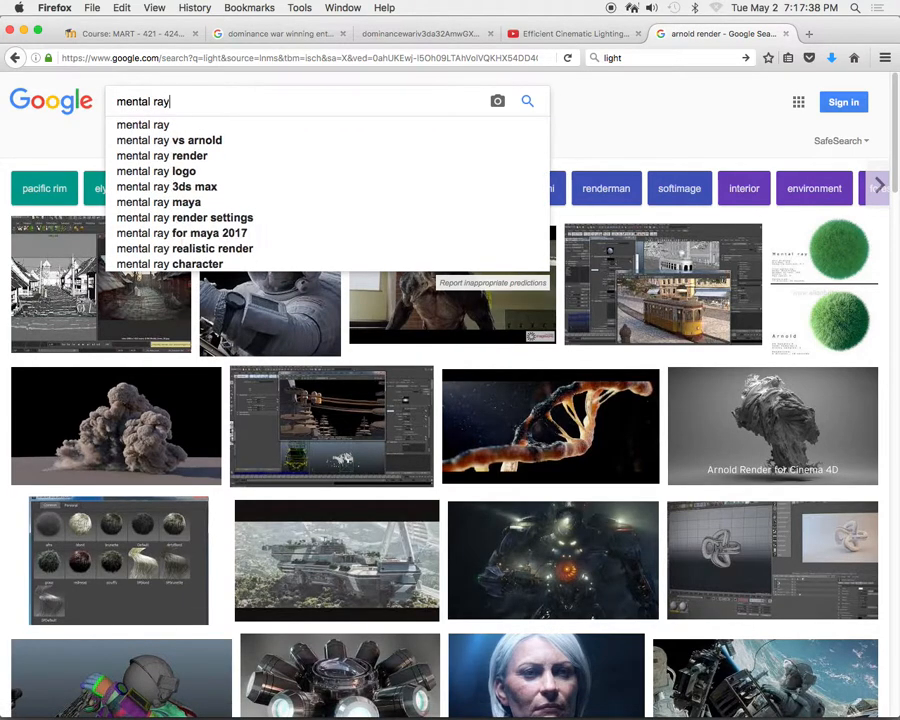
key("Return")
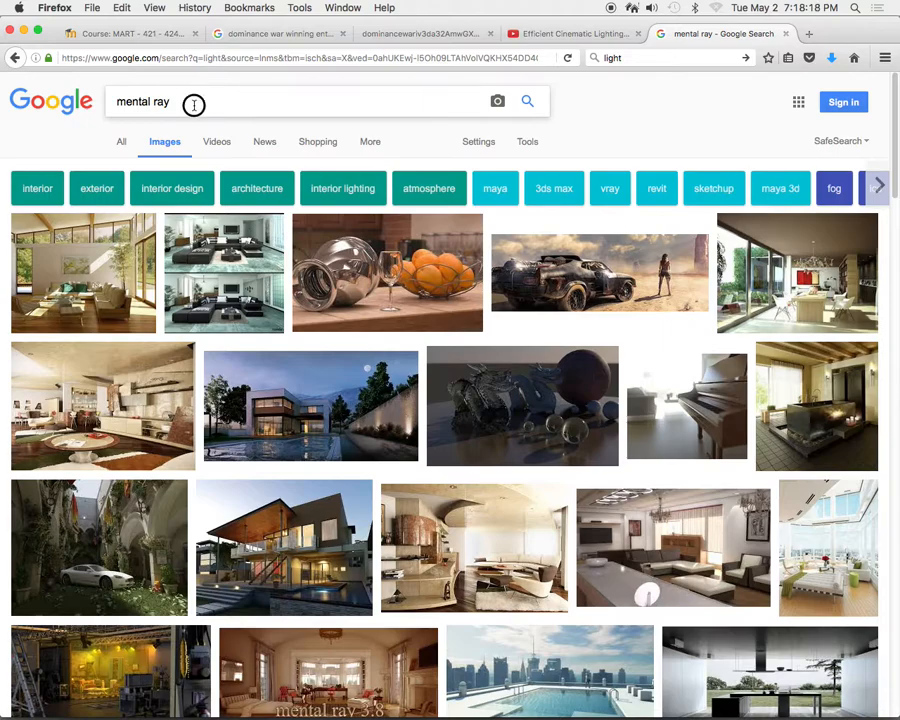
- Replace the image search query with "Vray" and run the search
left_click_drag(189, 102, 99, 101)
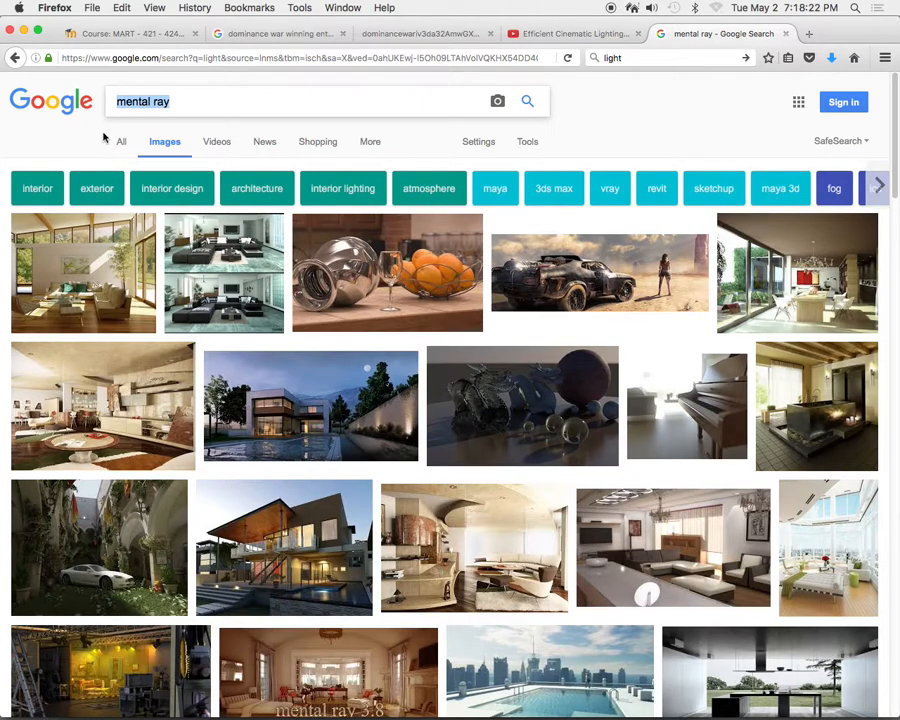
key("BackSpace")
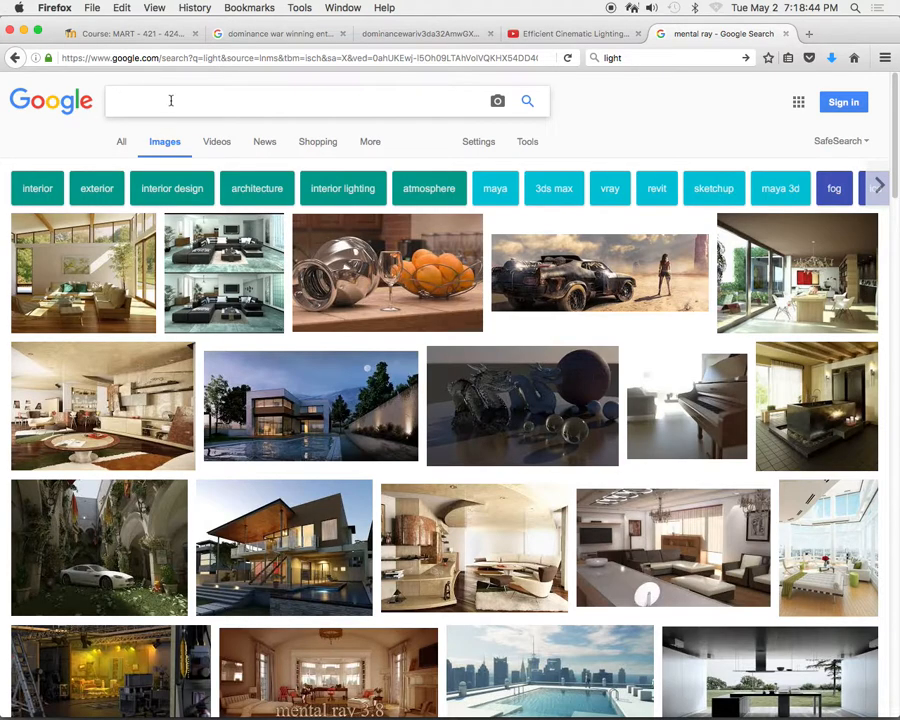
type("Vray")
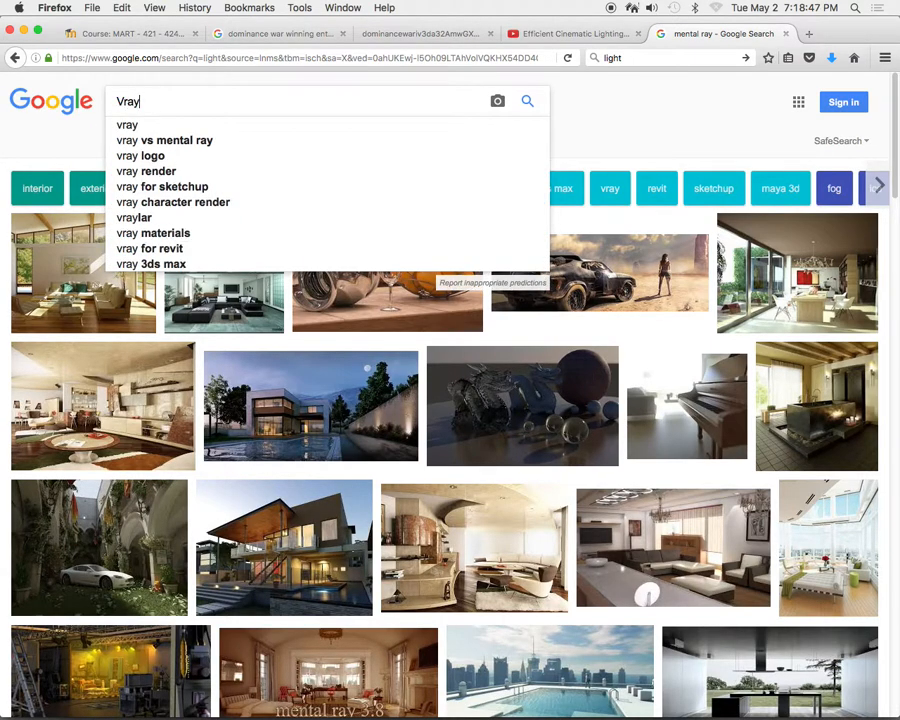
key("Return")
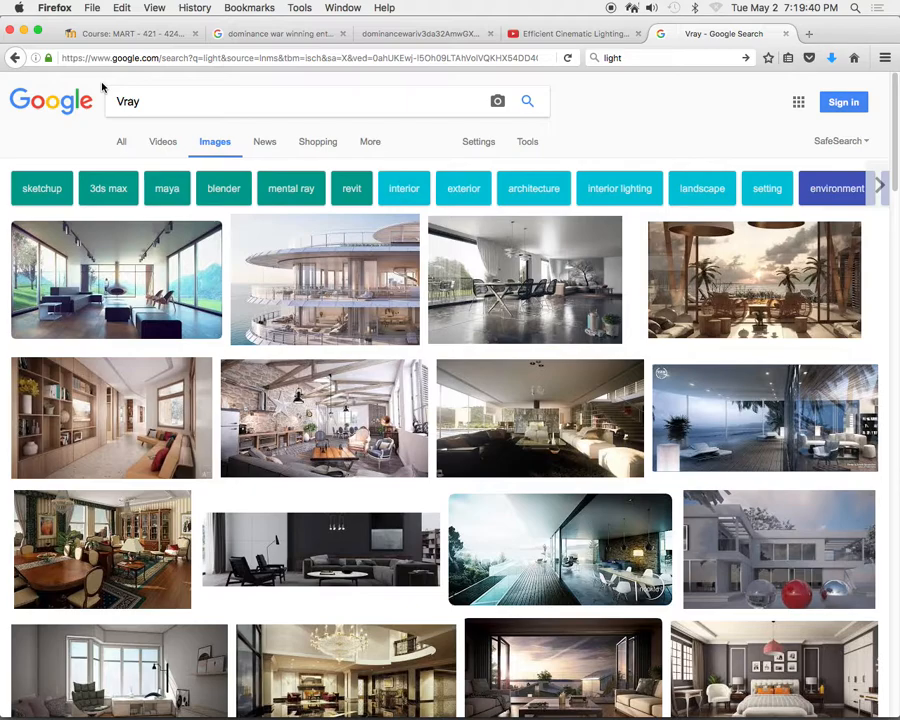
- Switch to Maya and compare the Common and Maya Software settings in the Render Settings window
mouse_move(366, 712)
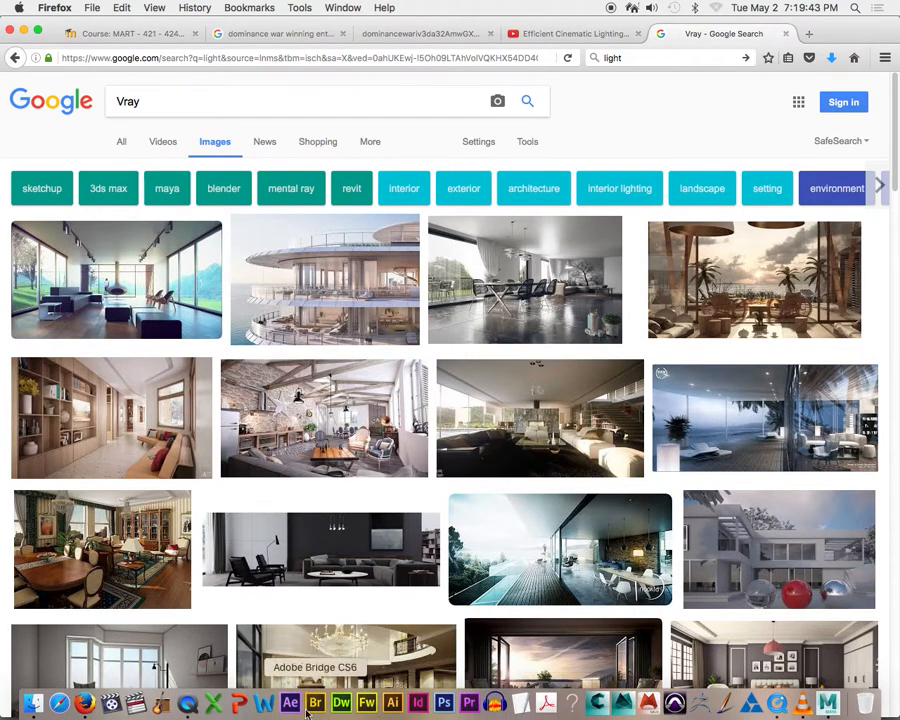
left_click(828, 705)
mouse_move(235, 120)
left_mouse_down()
mouse_move(249, 117)
mouse_move(252, 126)
left_mouse_up()
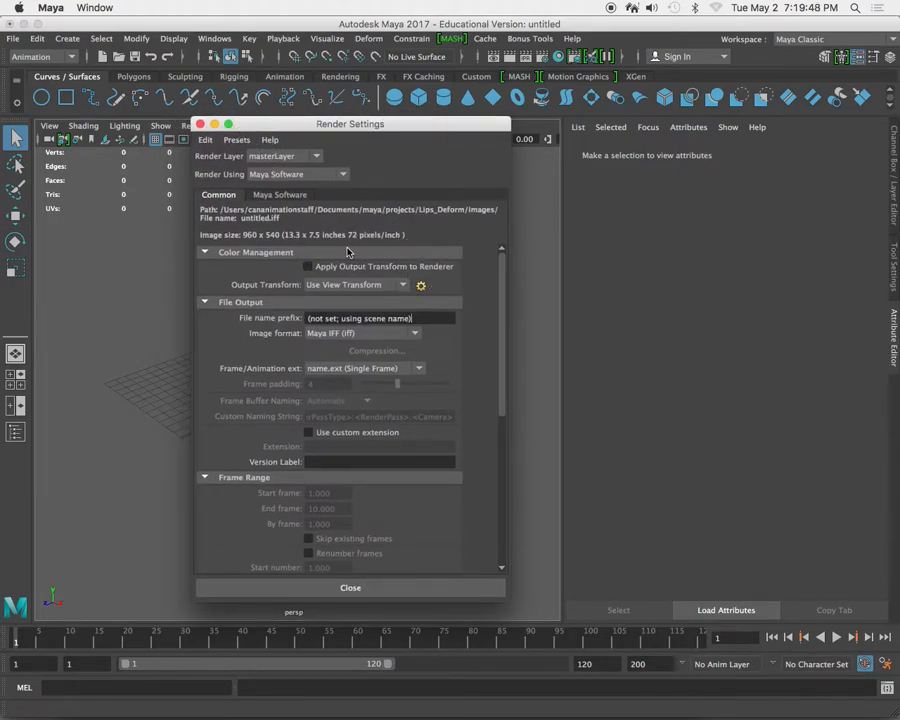
left_click(284, 195)
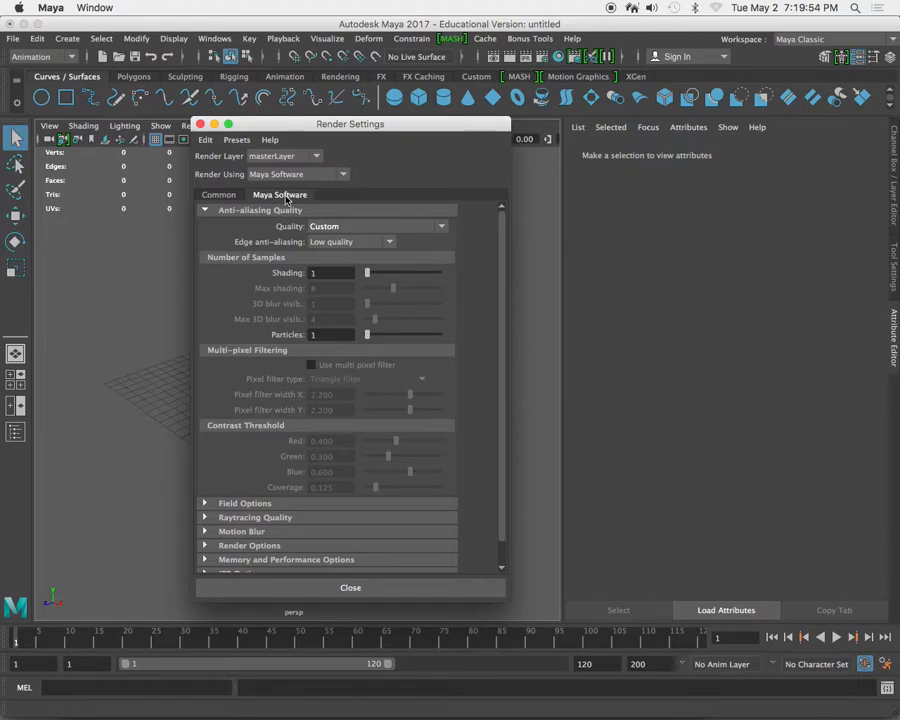
left_click(212, 195)
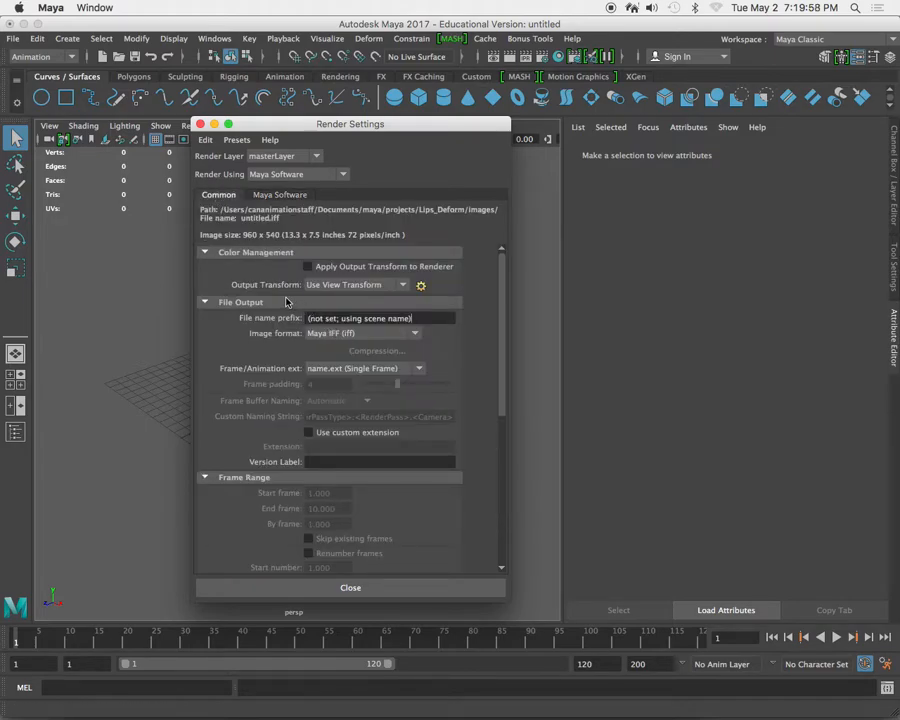
left_click(266, 197)
left_click(264, 198)
left_click(227, 196)
left_click(266, 198)
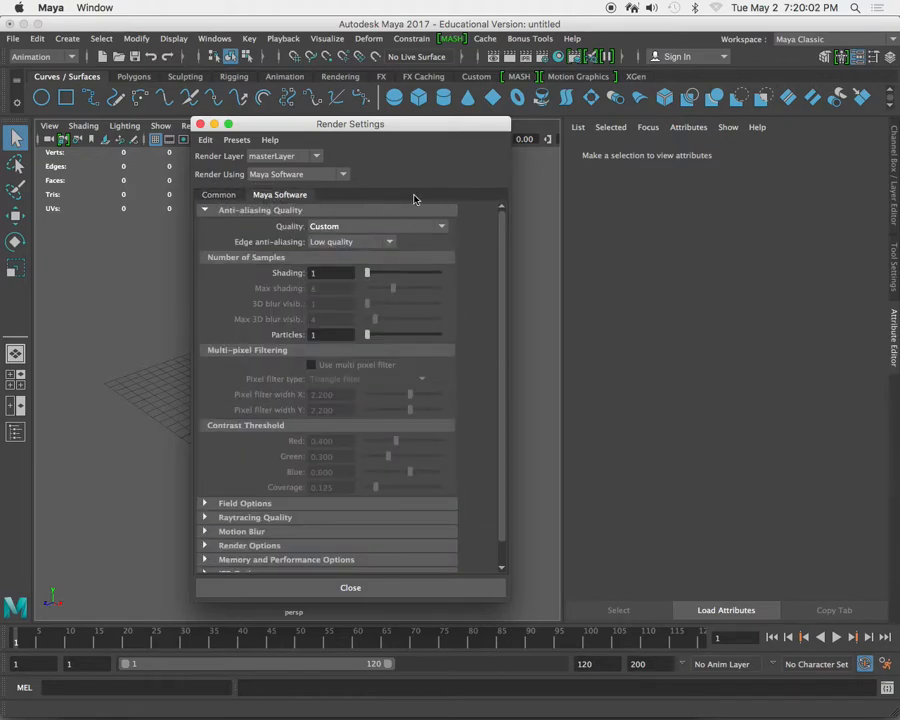
left_click(220, 196)
left_click(280, 195)
left_click(219, 195)
left_click(280, 195)
left_click(226, 197)
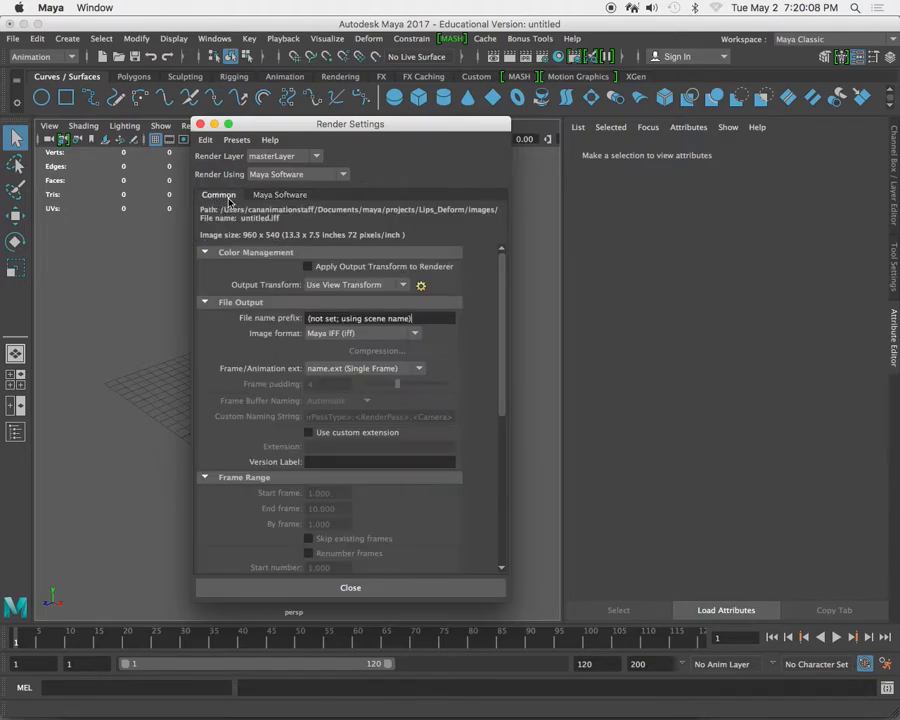
- Set the Image Size preset to 640x480 in the Common render settings
scroll(269, 335, "down", 3)
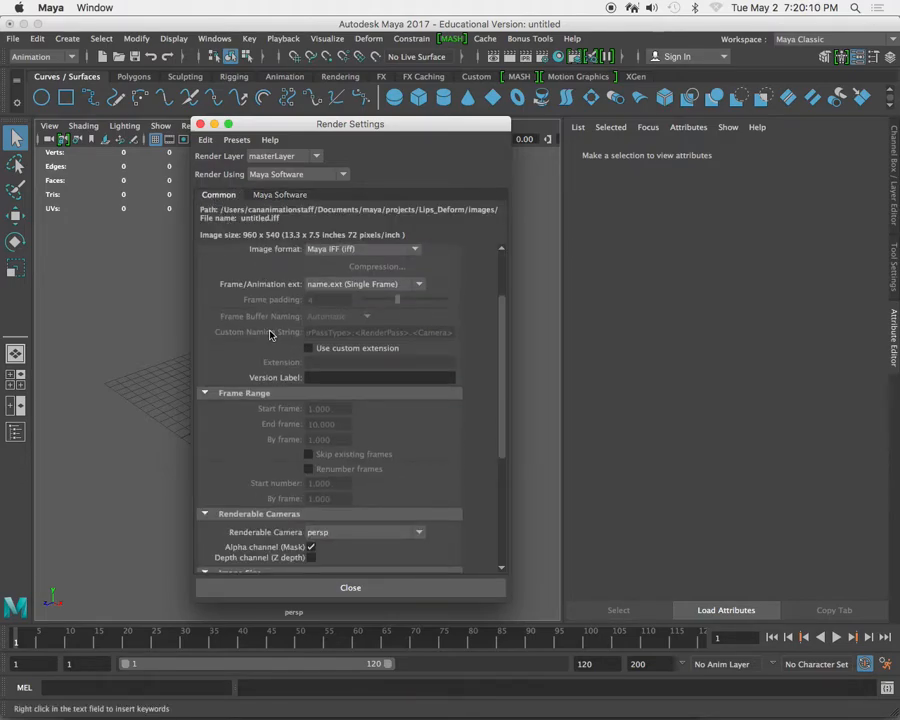
scroll(269, 335, "down", 7)
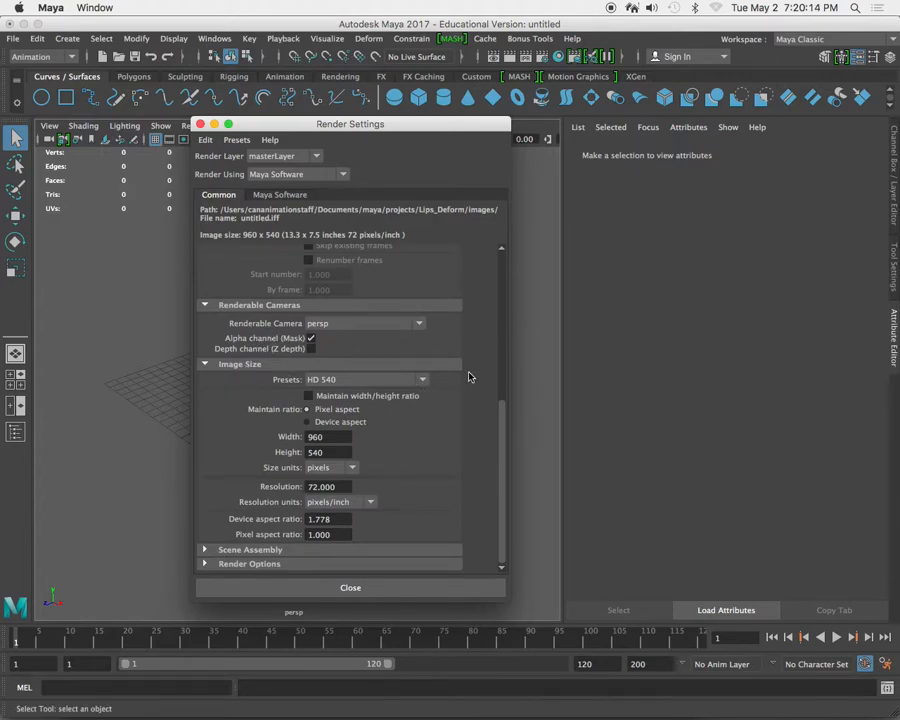
left_click(420, 379)
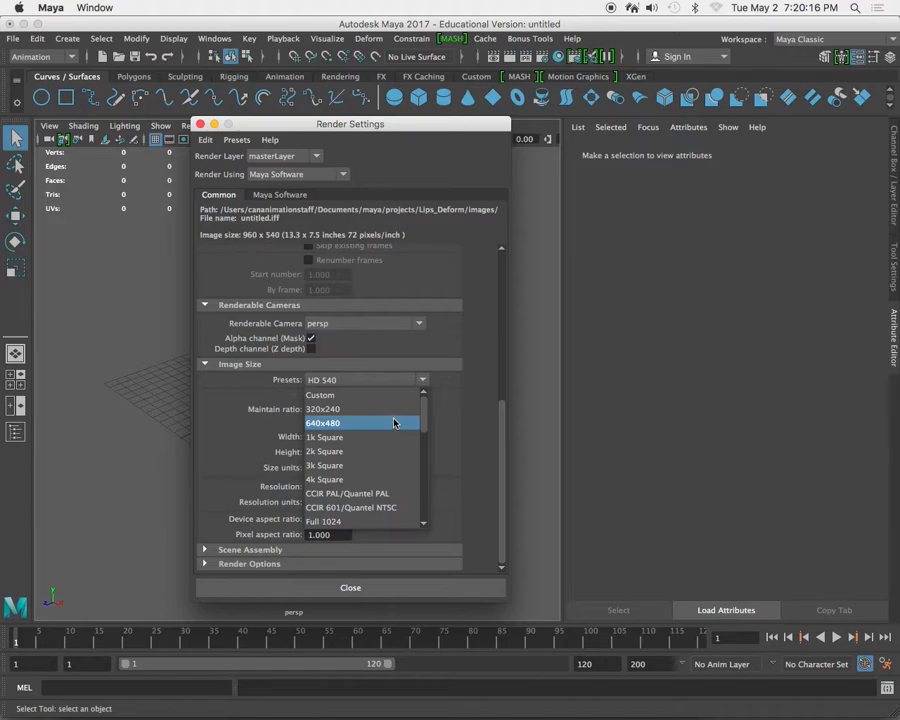
left_click(390, 423)
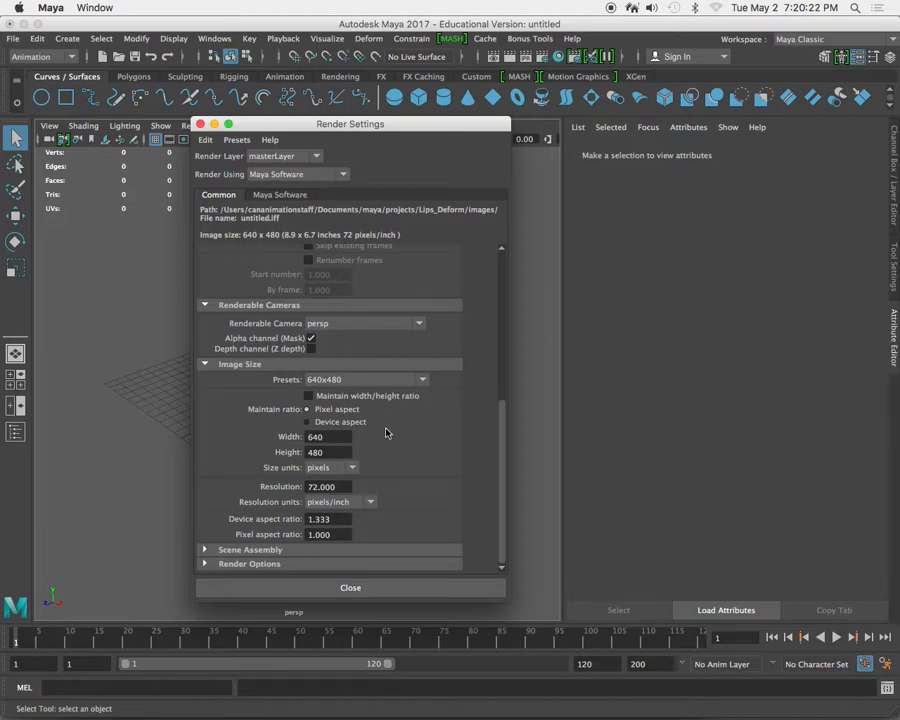
- Move the Render Settings window aside and try the HD 720 and HD 1080 image size presets
left_click_drag(344, 133, 598, 182)
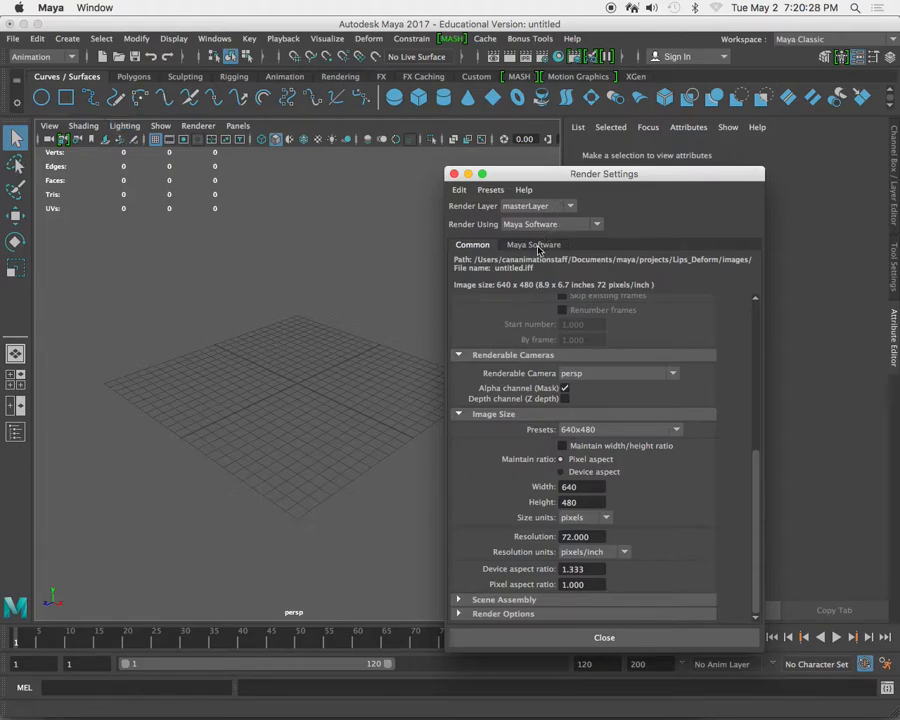
left_click(677, 432)
scroll(643, 482, "down", 4)
scroll(629, 484, "up", 2)
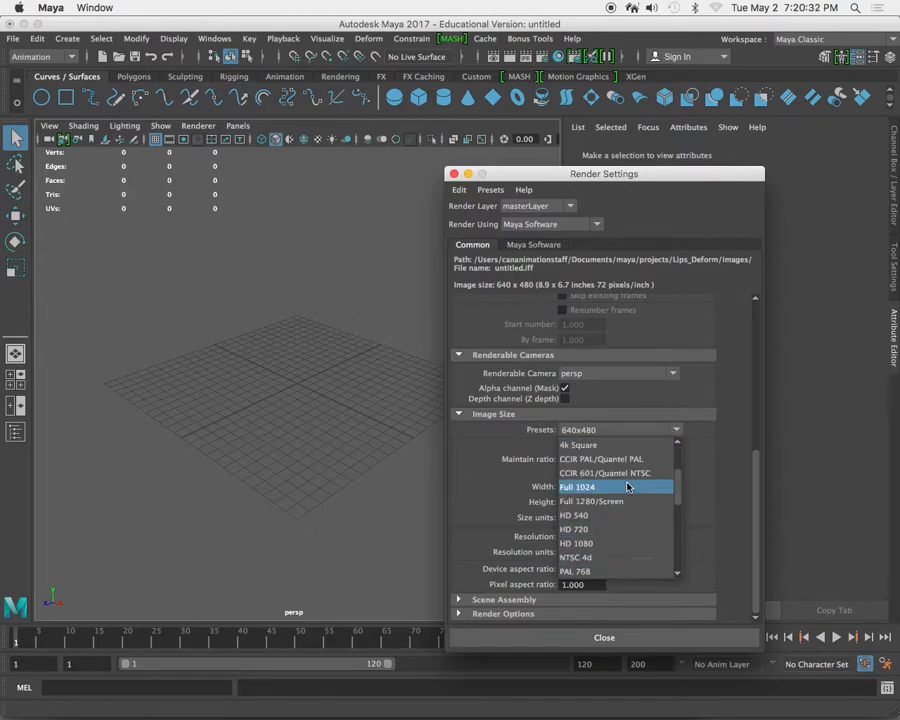
scroll(633, 486, "down", 1)
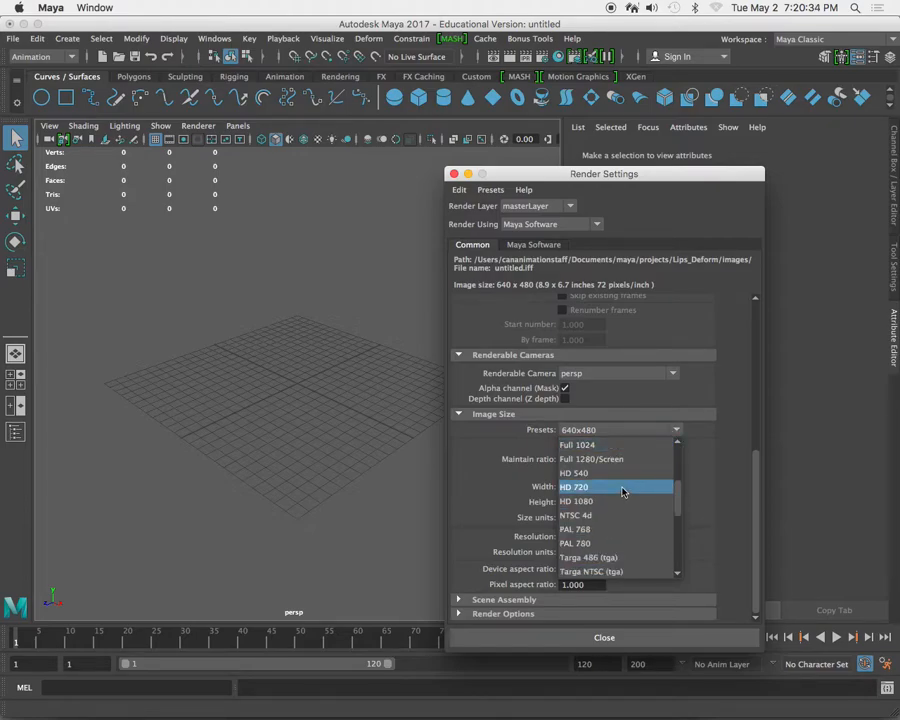
left_click(627, 488)
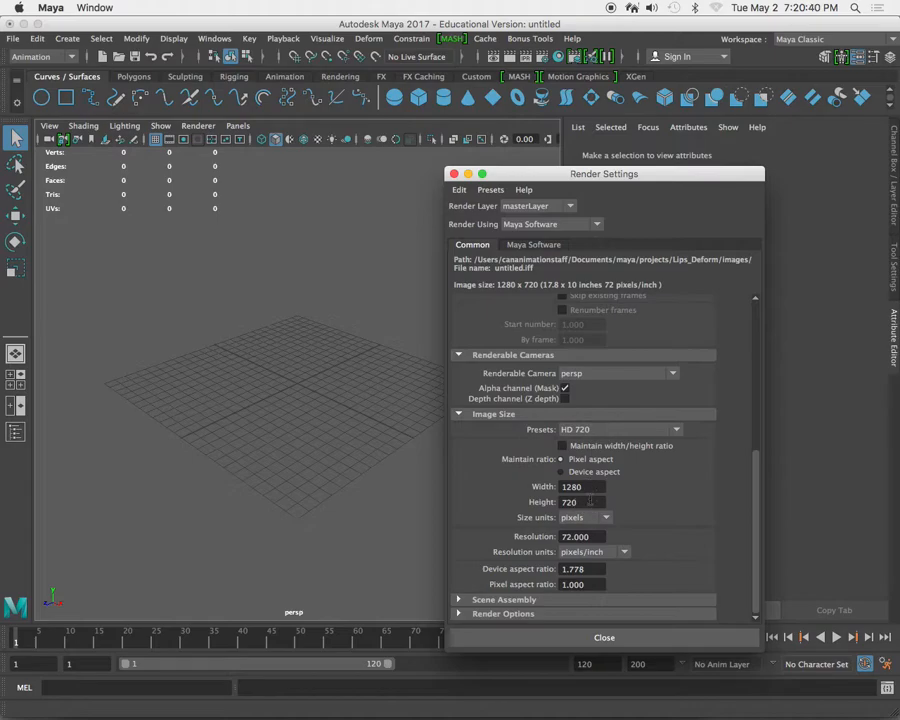
left_click(675, 430)
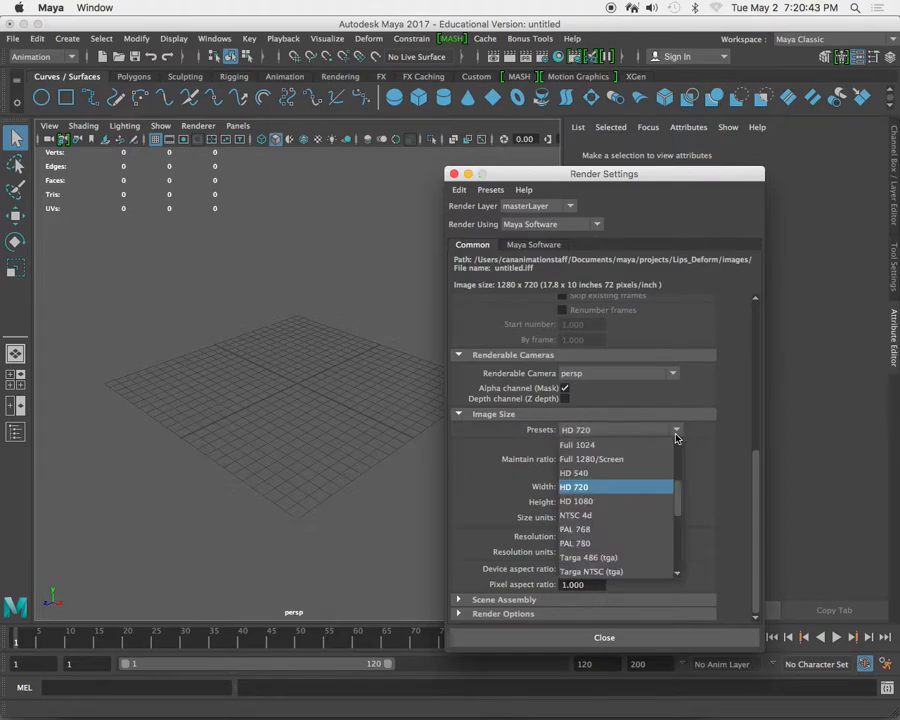
left_click(607, 501)
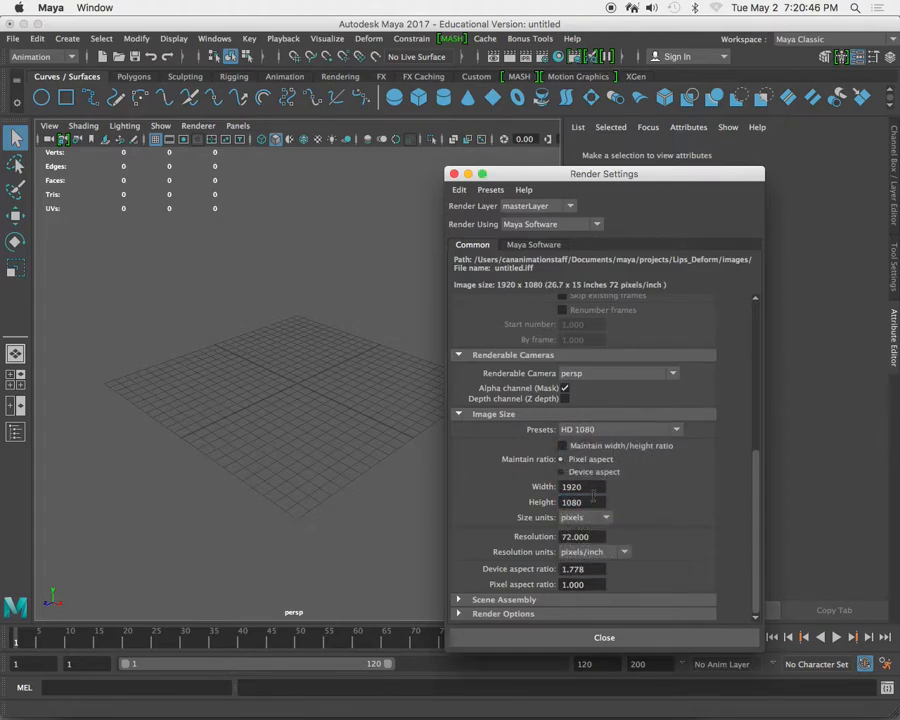
- Look through the image size presets and switch the render size back to 640x480
left_click(677, 430)
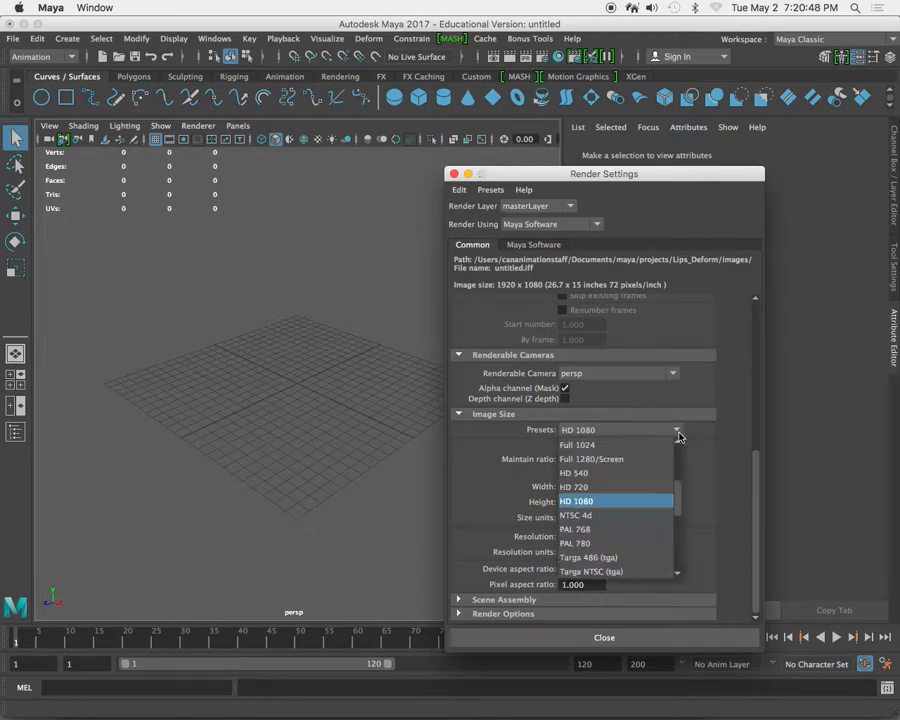
scroll(650, 468, "up", 3)
scroll(647, 471, "down", 2)
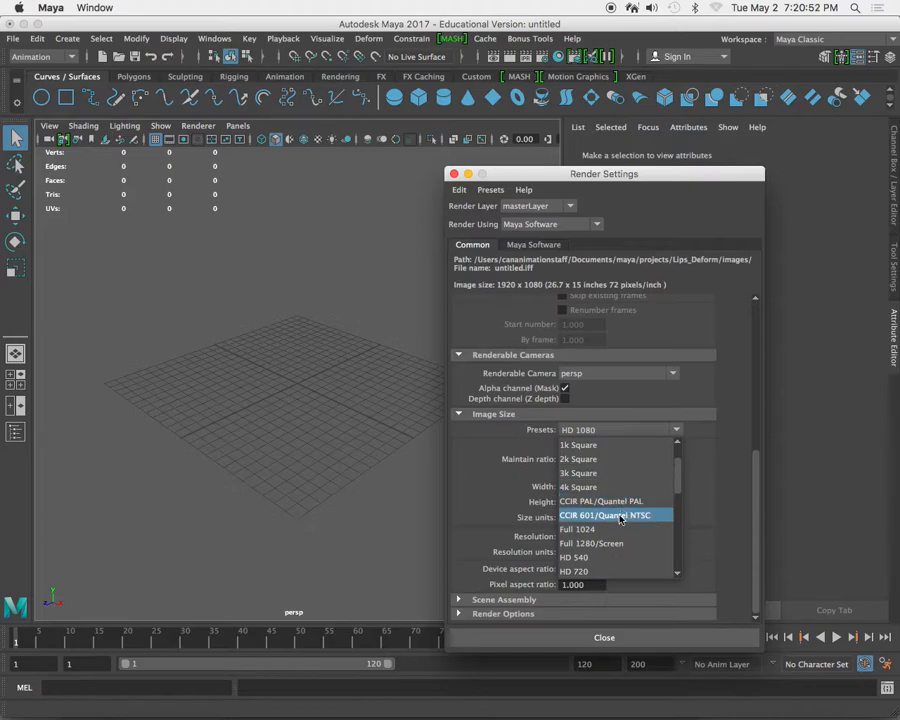
scroll(624, 513, "up", 3)
left_click(614, 473)
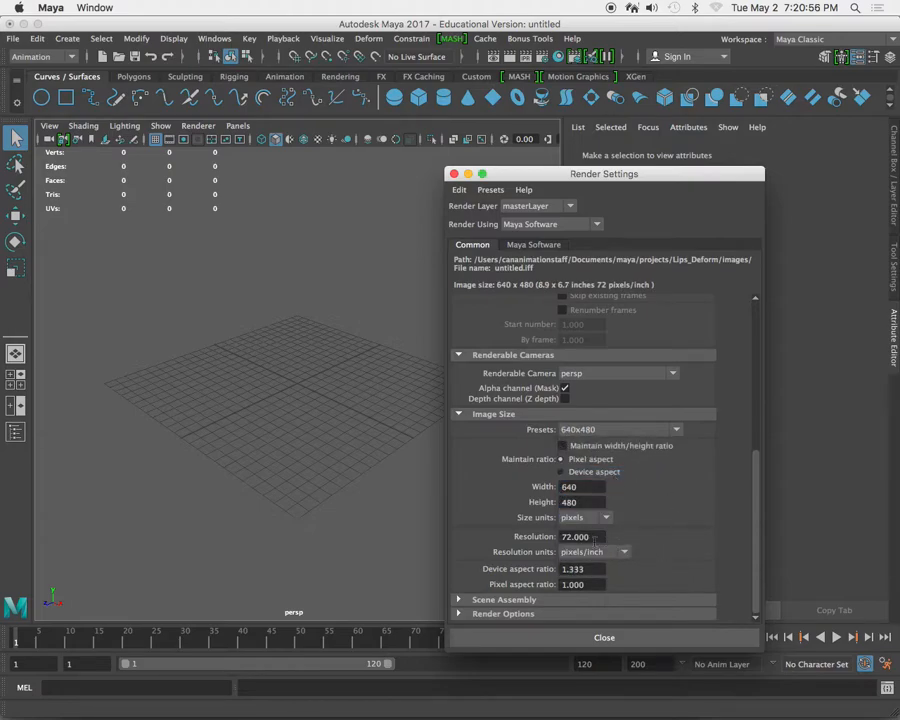
- Examine the renderable camera choices, frame range and file output options in the Common render settings
left_click_drag(758, 457, 757, 378)
left_click_drag(754, 490, 755, 529)
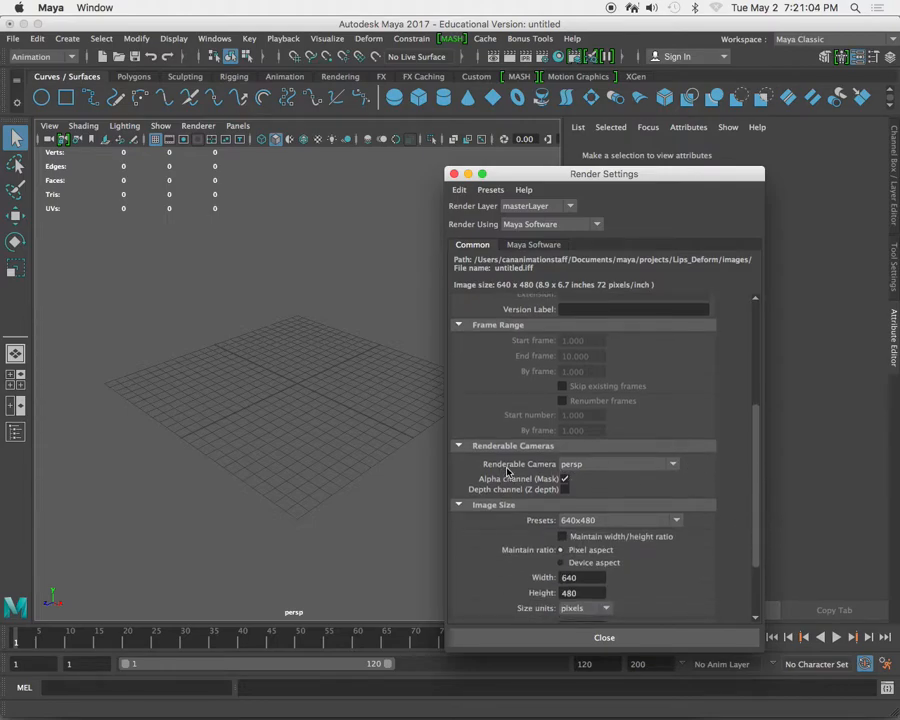
left_click_drag(543, 173, 568, 139)
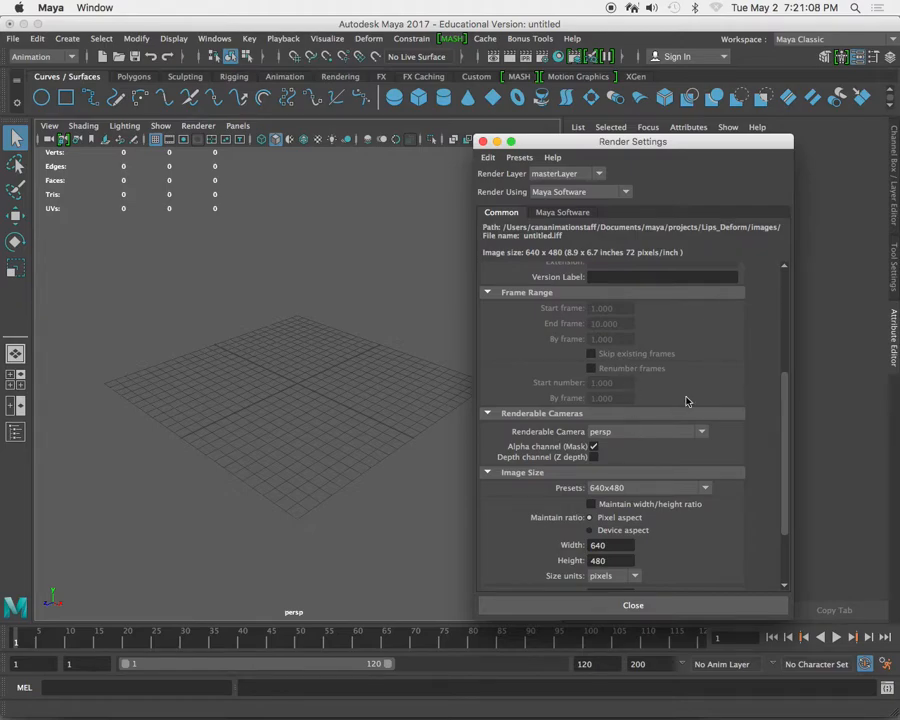
left_click(702, 431)
left_click(701, 430)
left_click(703, 435)
left_click(703, 435)
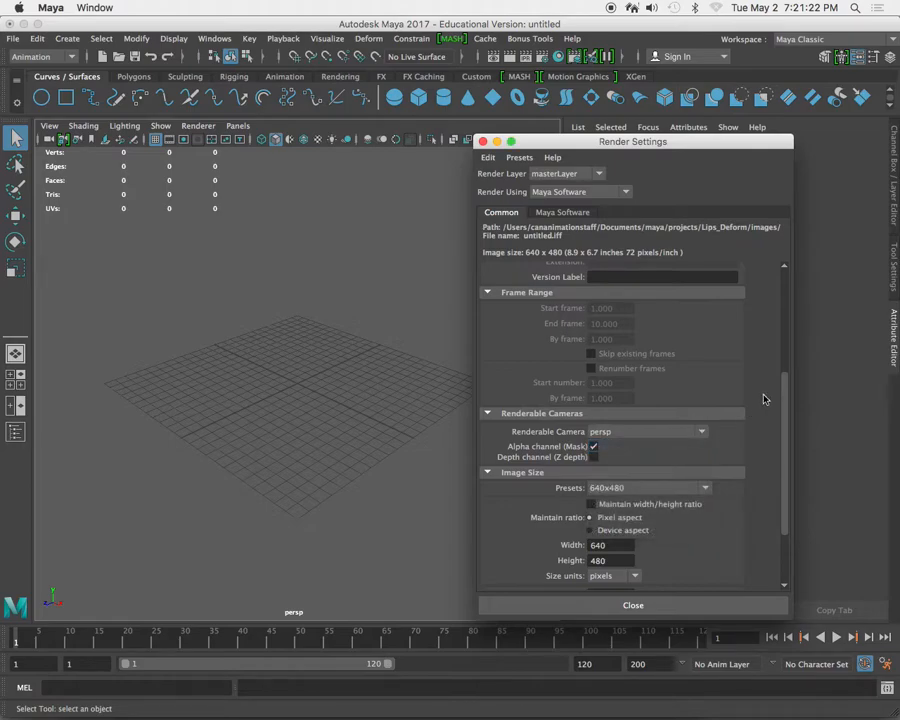
left_click_drag(782, 408, 782, 322)
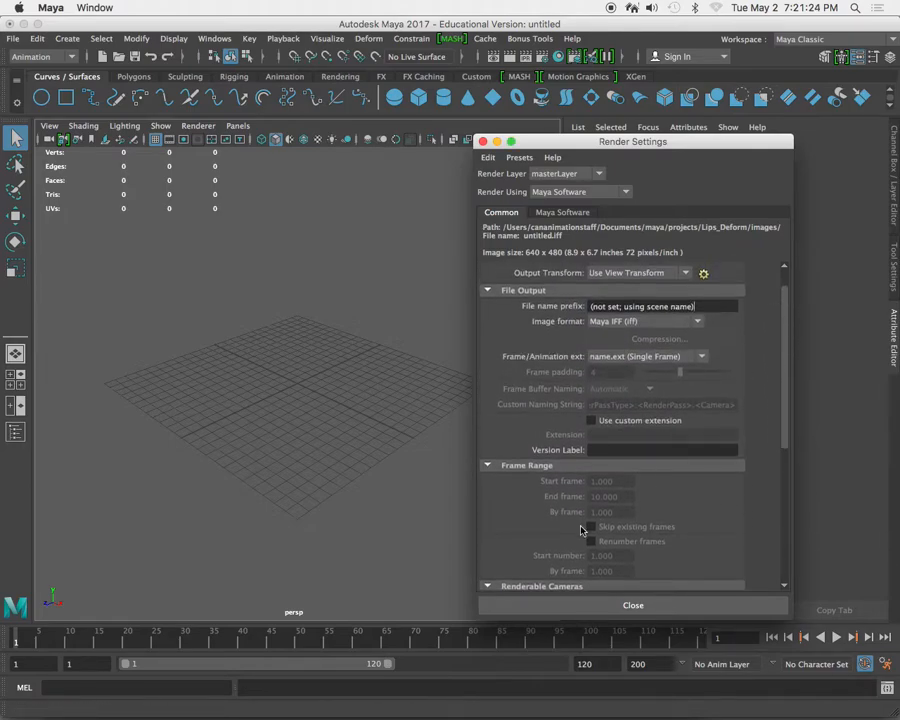
scroll(764, 340, "up", 2)
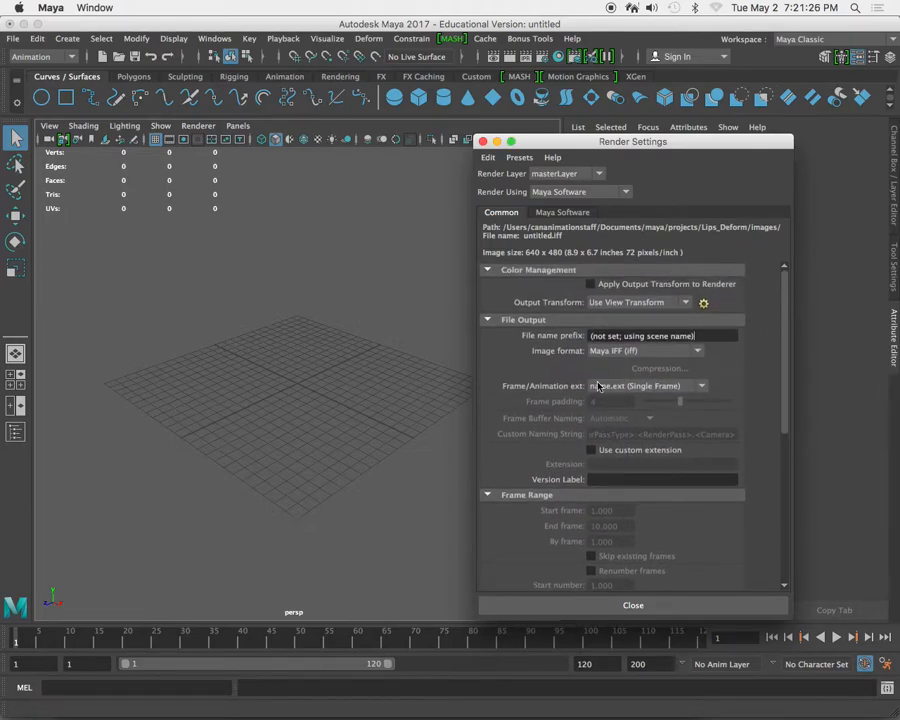
- Show the Maya Software render settings and try the Preview, Intermediate and Production anti-aliasing quality presets
left_click(553, 214)
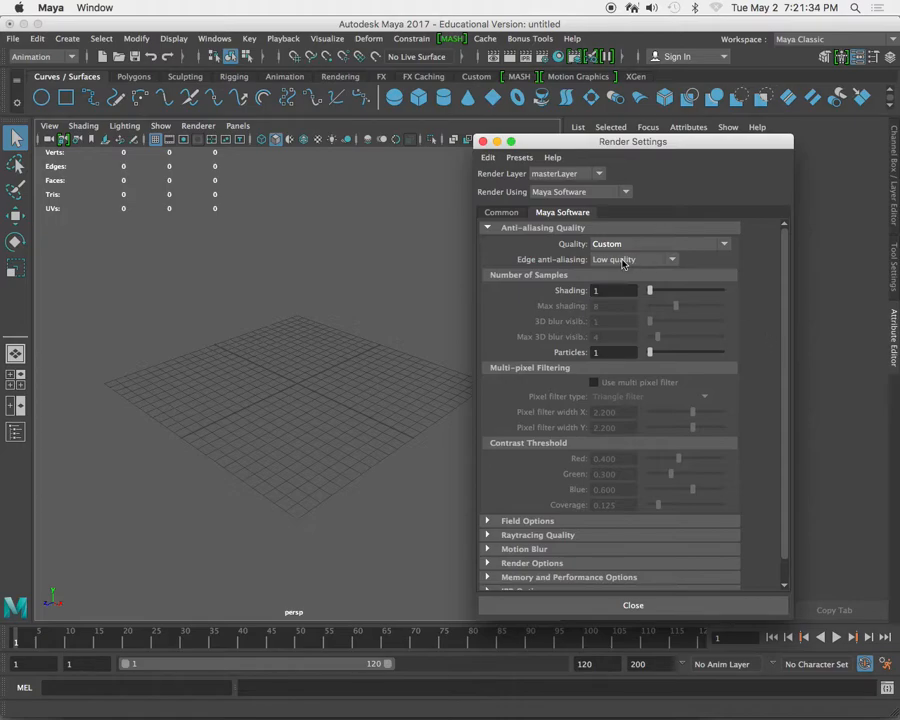
left_click(725, 244)
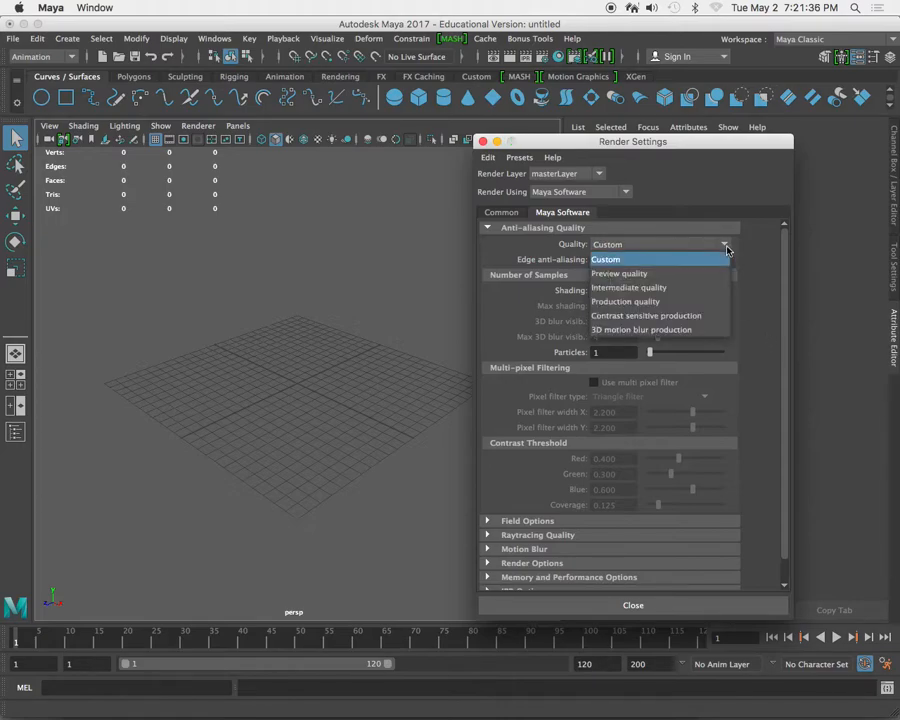
left_click(669, 273)
left_click(725, 244)
left_click(699, 287)
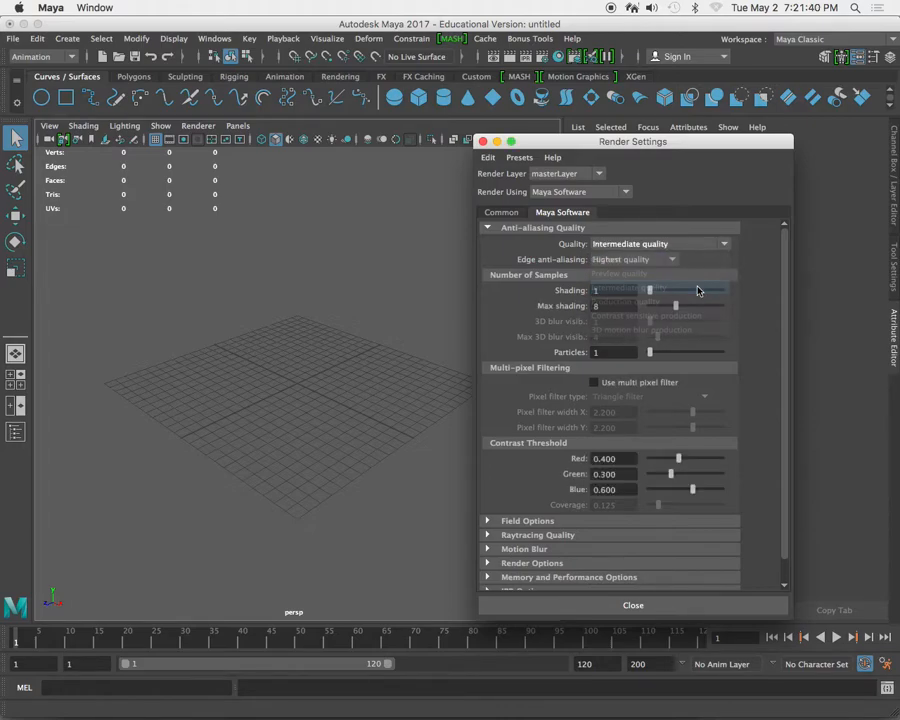
left_click(725, 244)
left_click(675, 301)
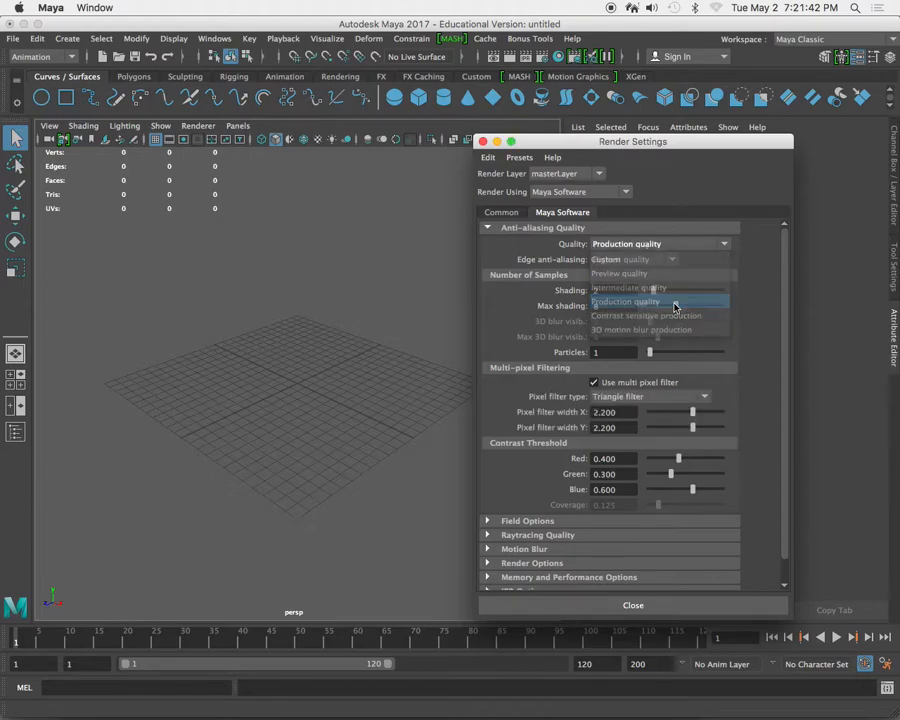
- Try the Intermediate and Preview quality presets again and set the anti-aliasing quality to Production quality
left_click(725, 244)
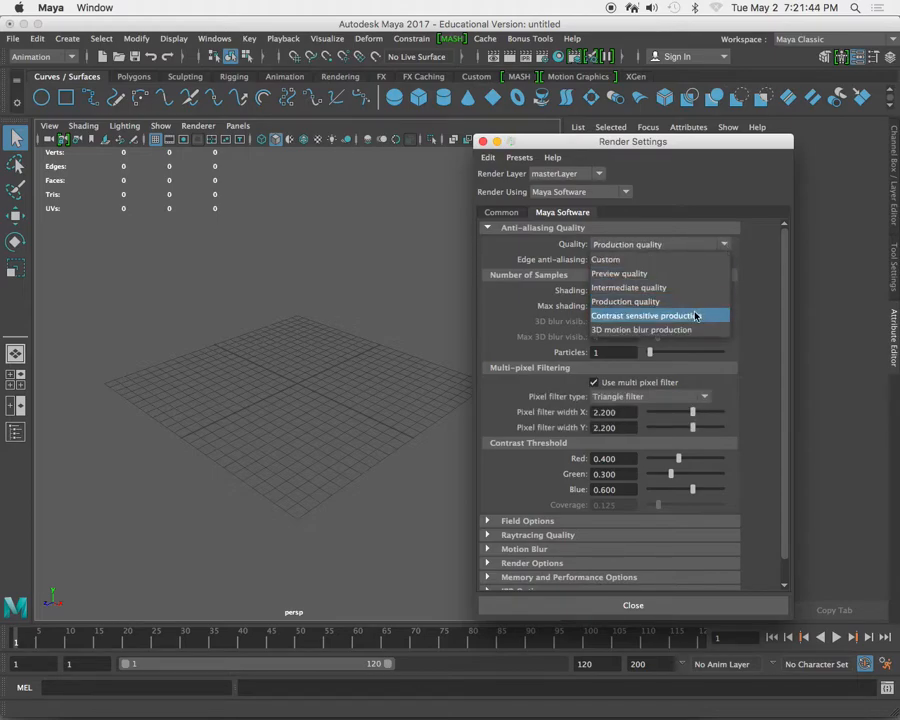
left_click(684, 288)
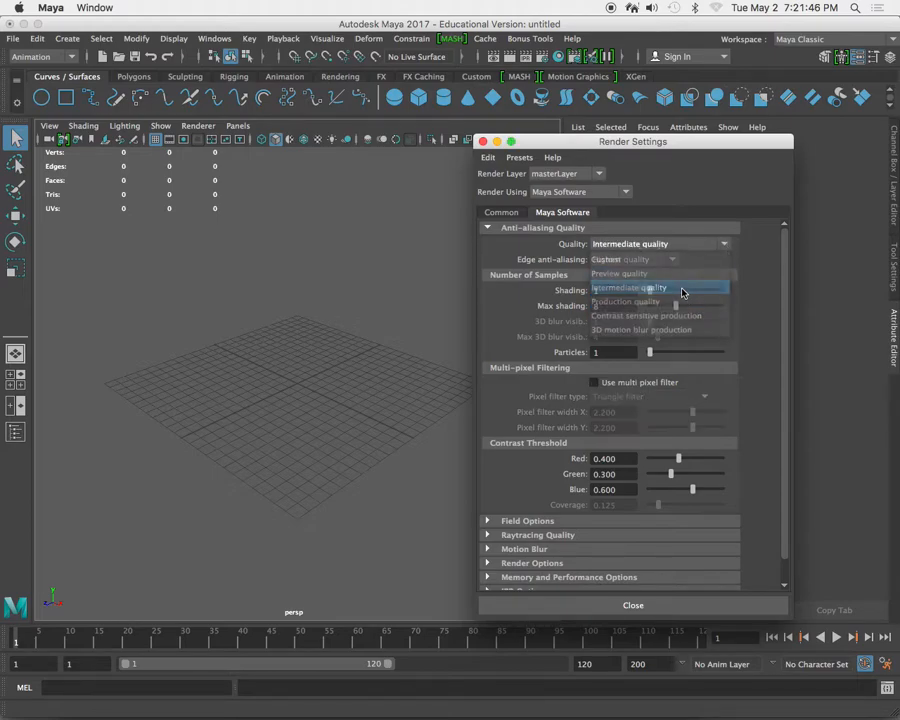
left_click(725, 244)
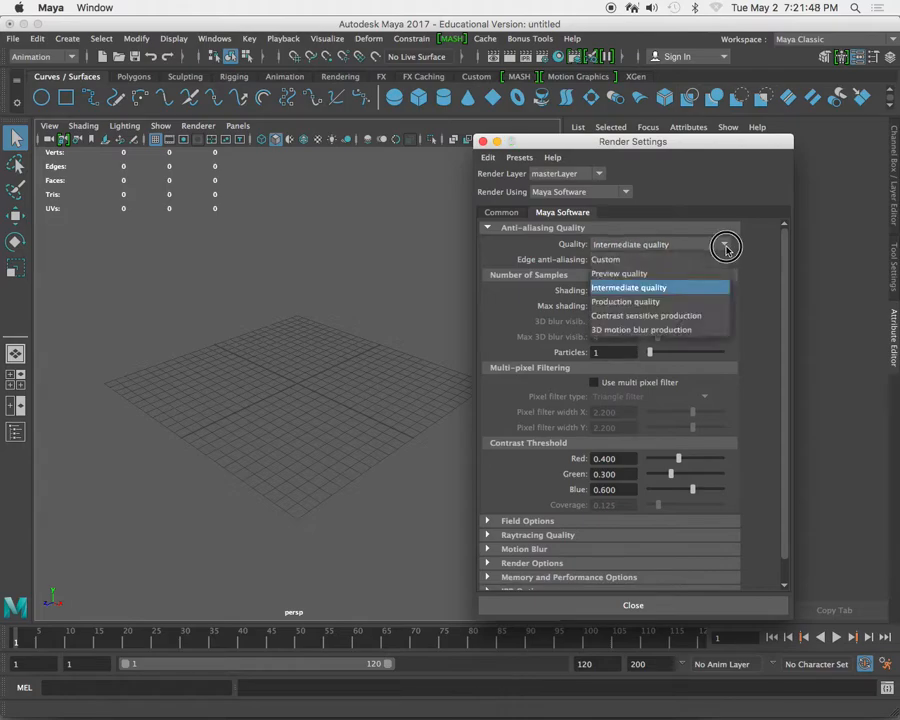
left_click(684, 275)
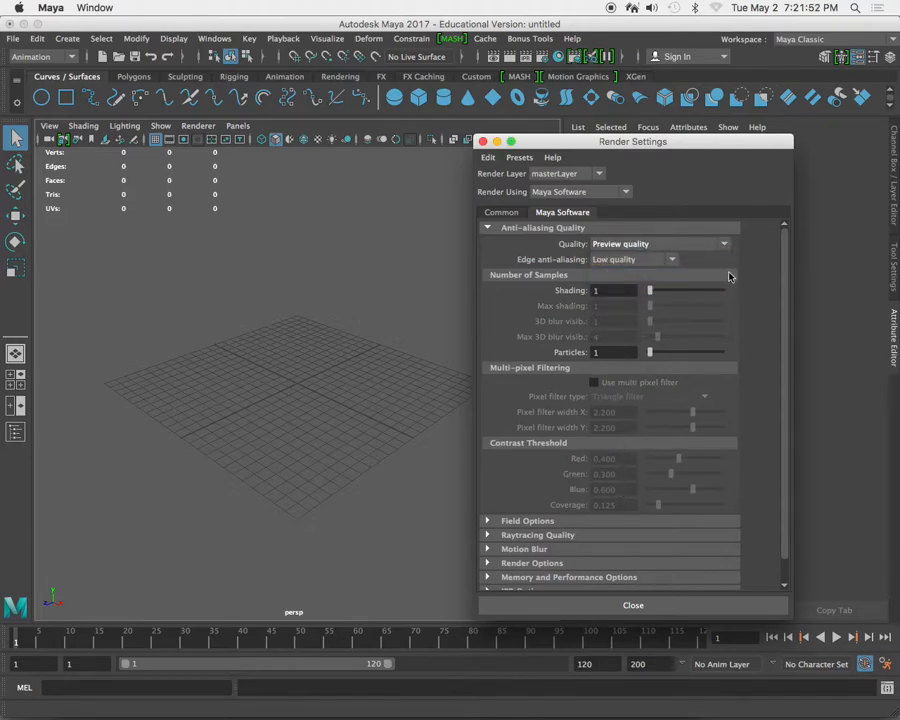
left_click(726, 246)
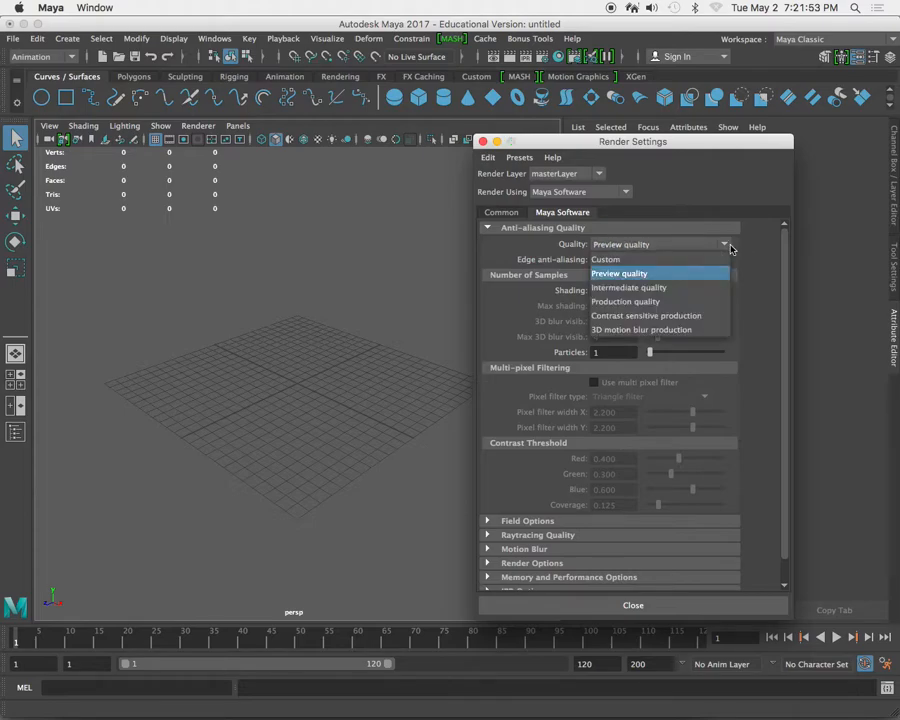
left_click(685, 299)
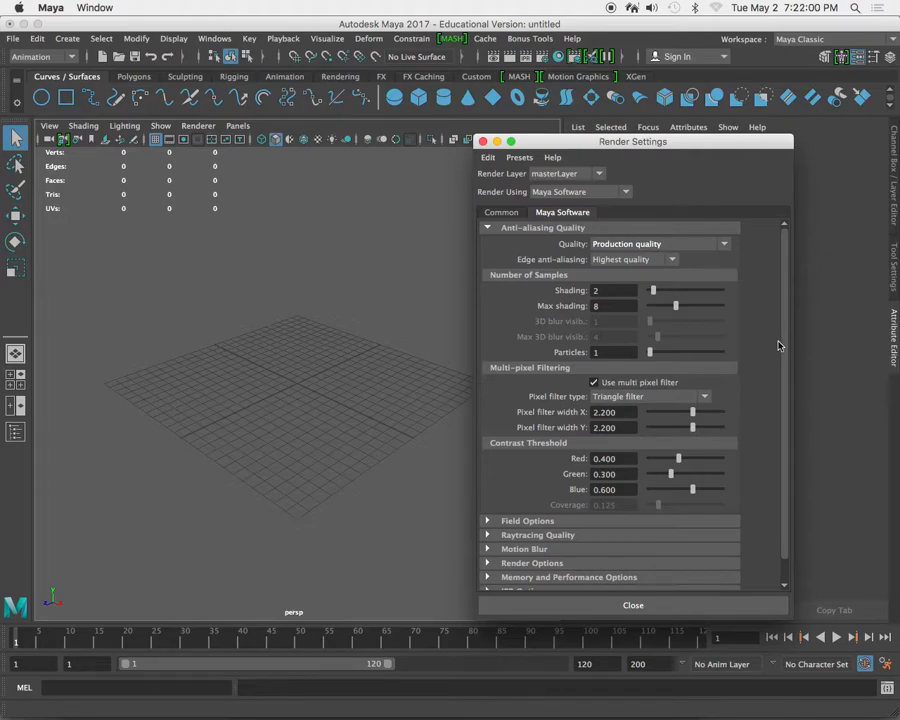
- Examine the Raytracing Quality, Field Options, Motion Blur and Render Options sections of the Maya Software settings
left_click_drag(784, 321, 784, 342)
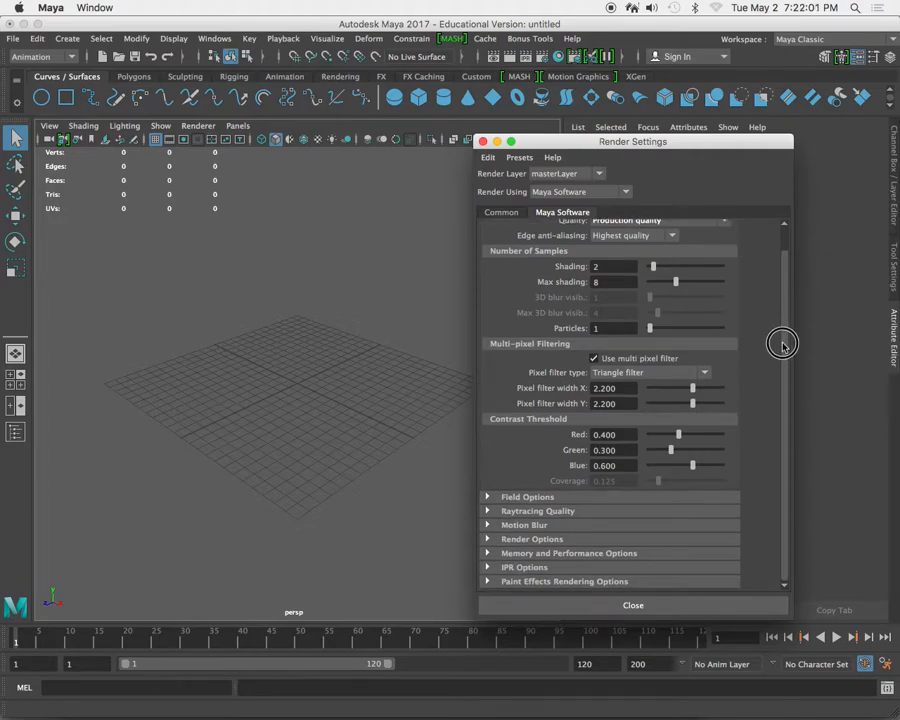
left_click(489, 512)
scroll(778, 518, "down", 3)
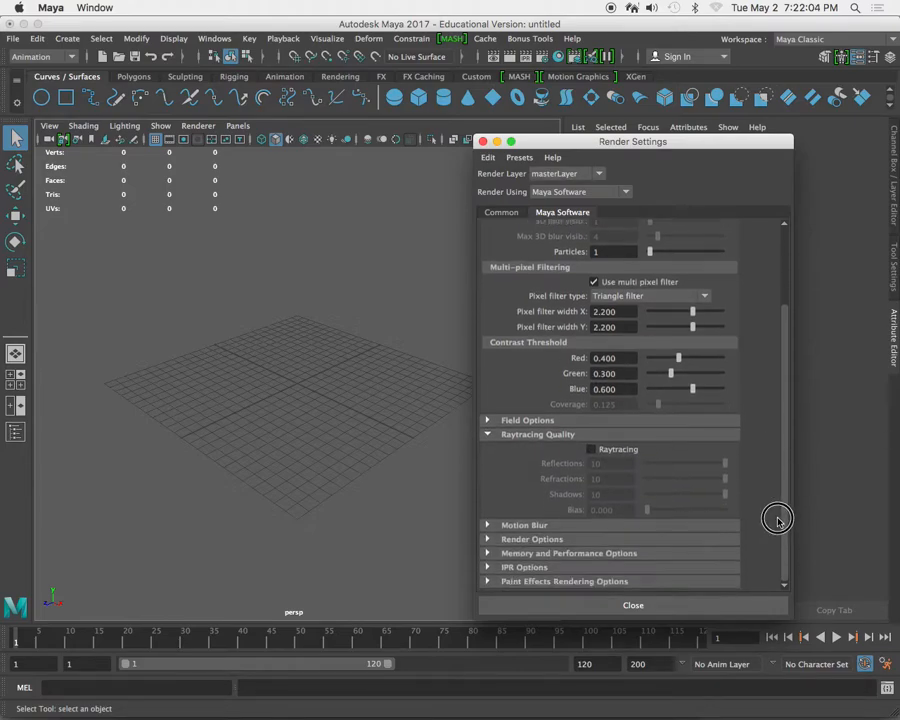
left_click(488, 420)
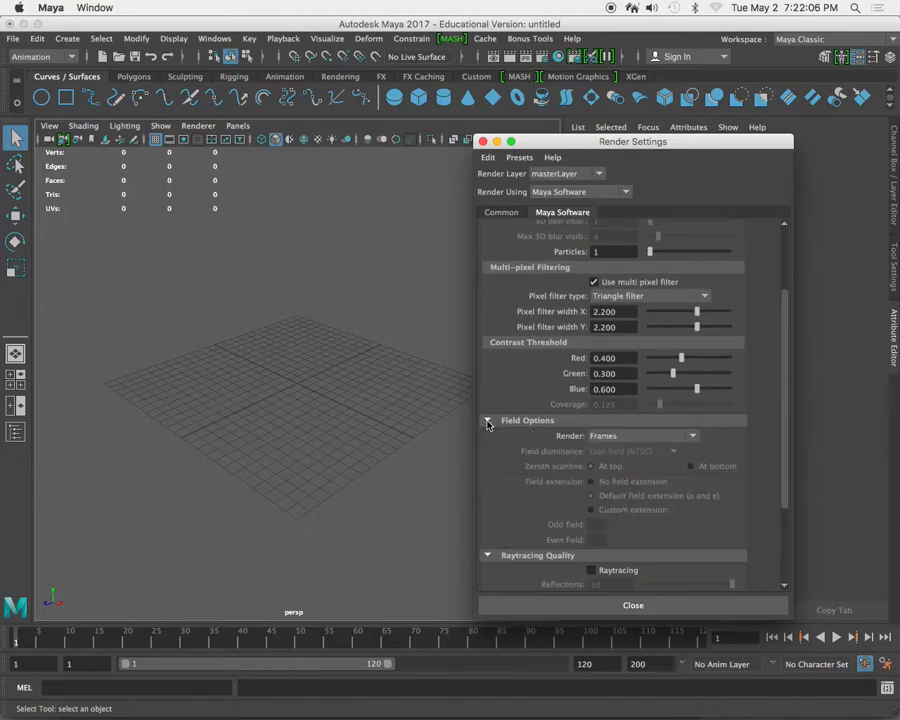
left_click(487, 421)
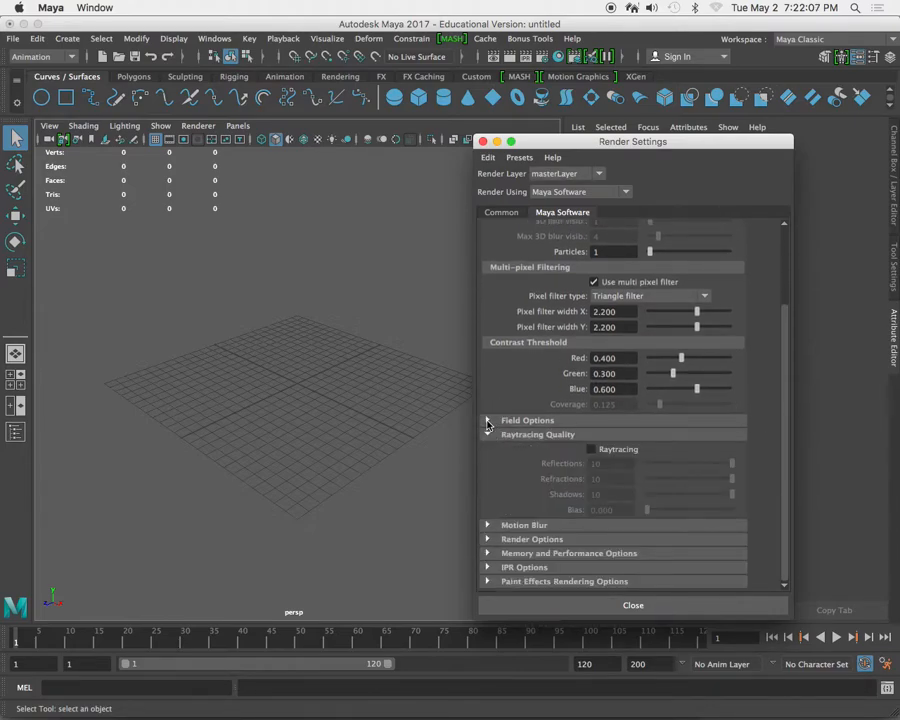
left_click(487, 526)
left_click(488, 526)
left_click(487, 540)
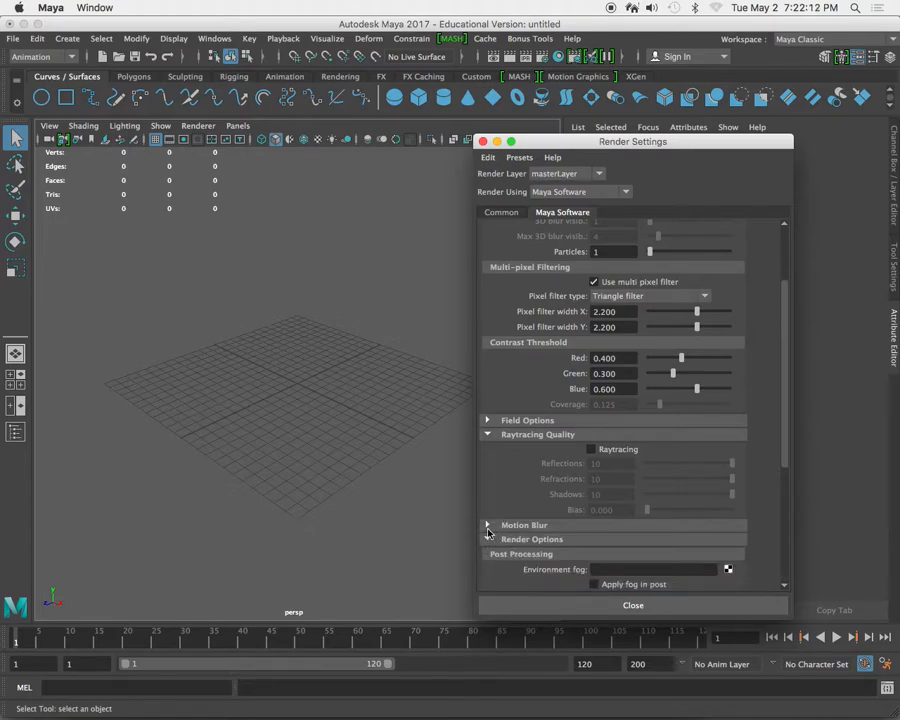
scroll(485, 535, "down", 3)
scroll(485, 528, "down", 2)
scroll(486, 524, "up", 2)
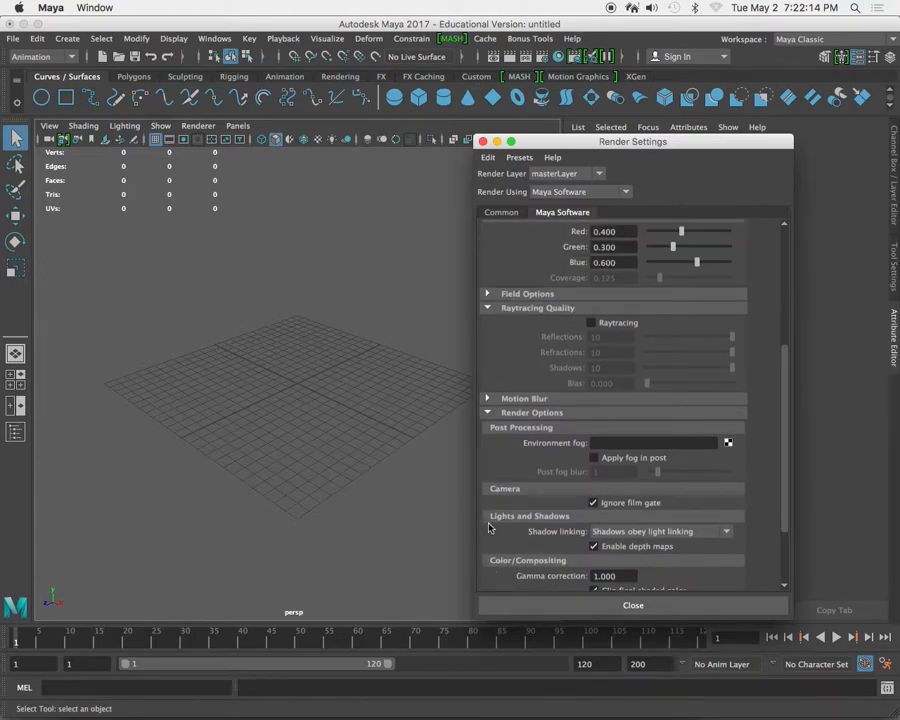
left_click(488, 413)
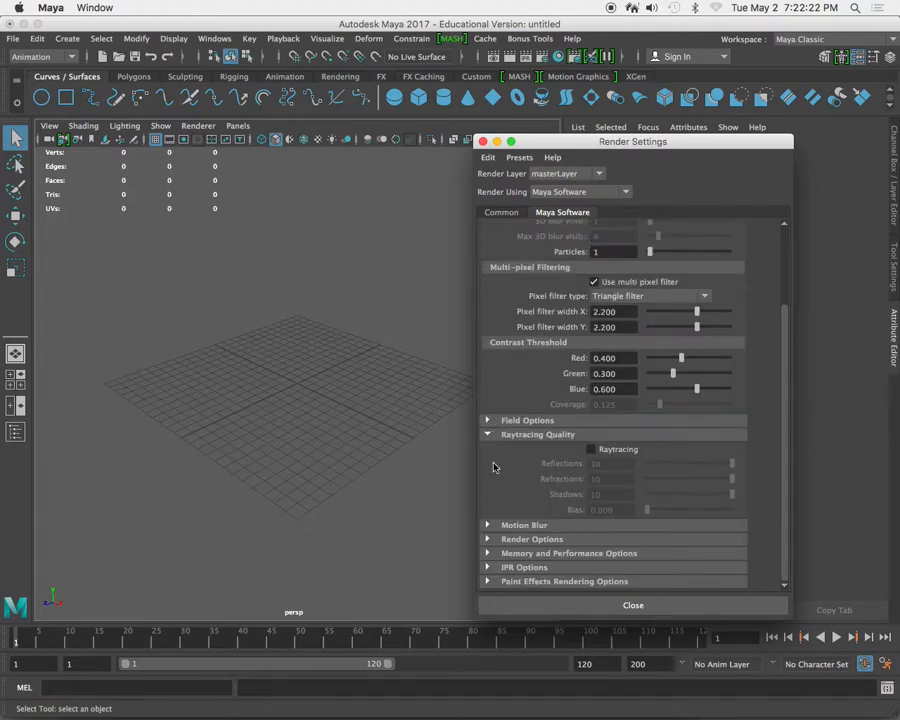
scroll(500, 553, "up", 5)
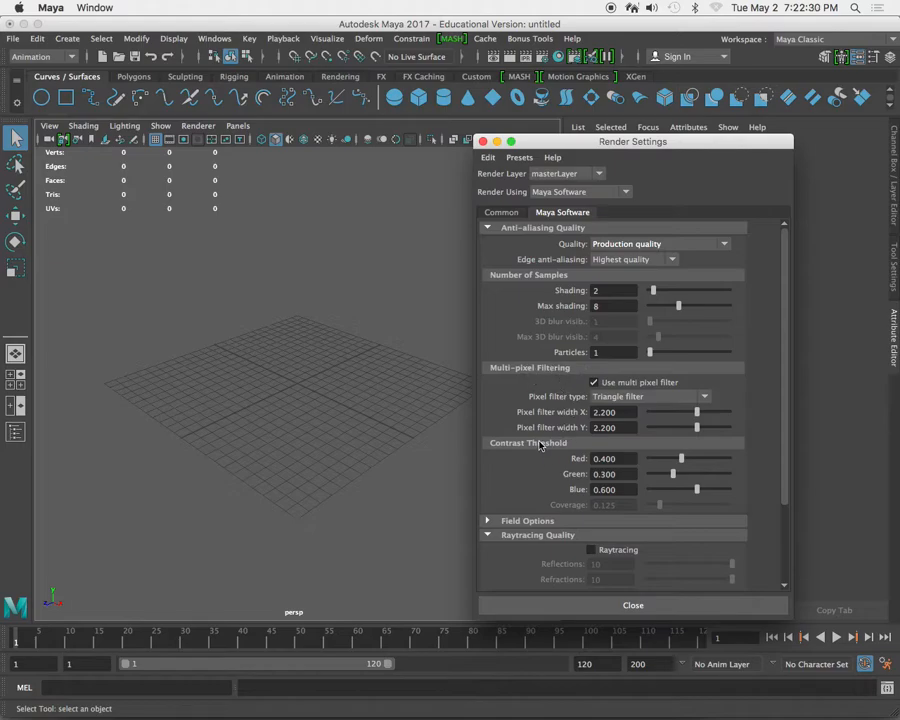
scroll(550, 328, "down", 2)
scroll(545, 340, "up", 2)
- Look through the multi-pixel filter types, try the Gaussian filter and switch back to the Triangle filter
left_click(704, 397)
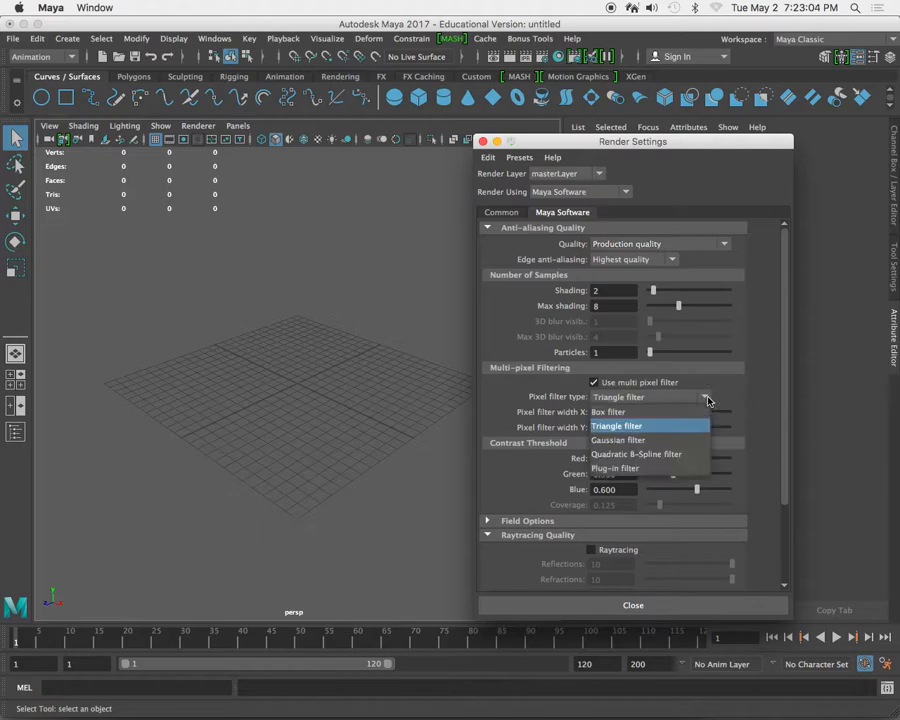
left_click(707, 399)
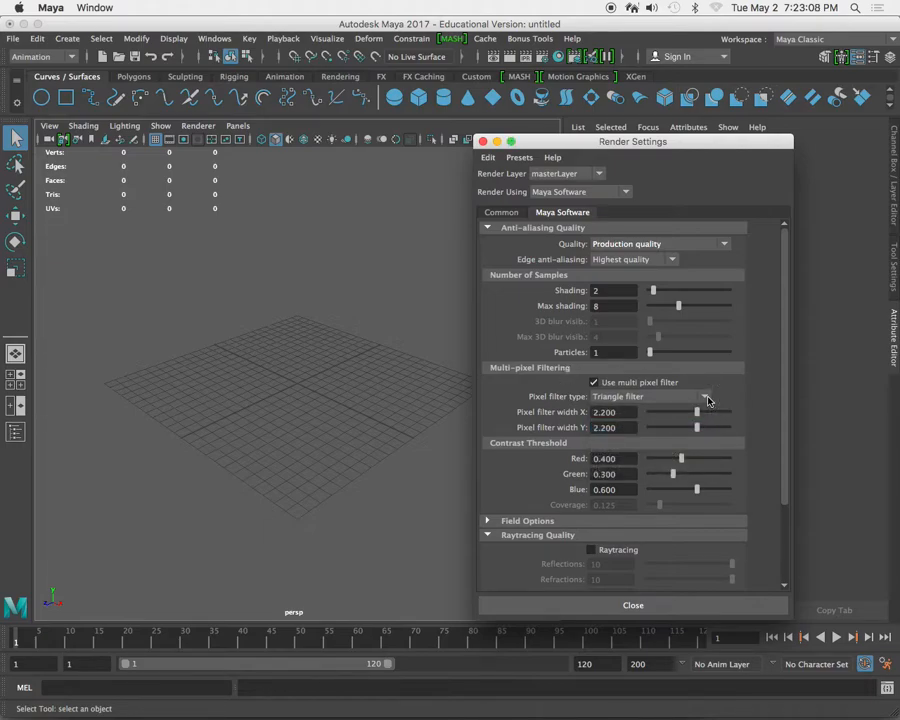
left_click(706, 399)
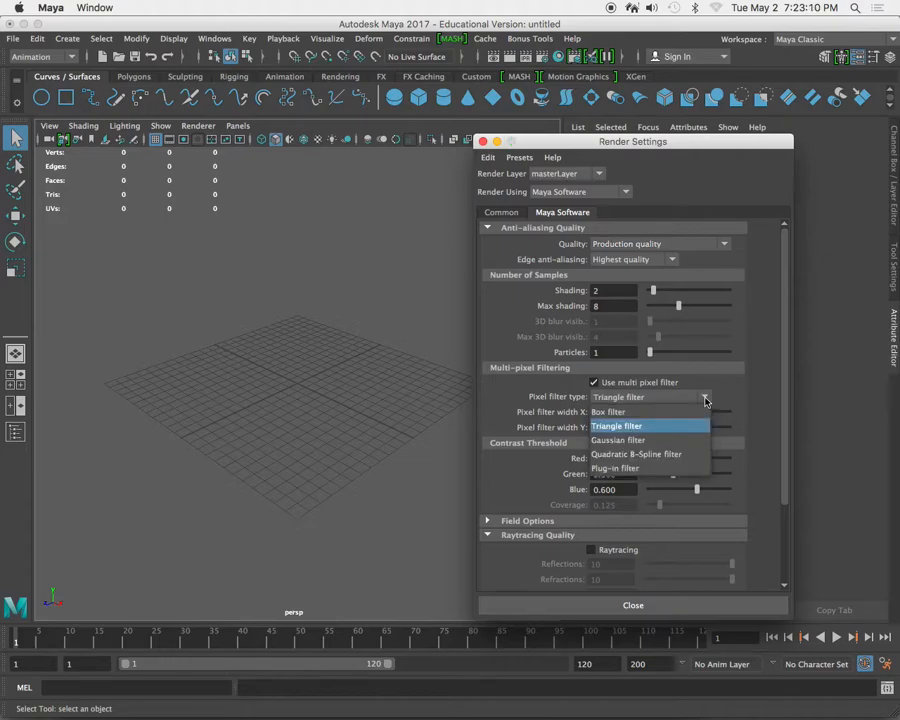
left_click(624, 426)
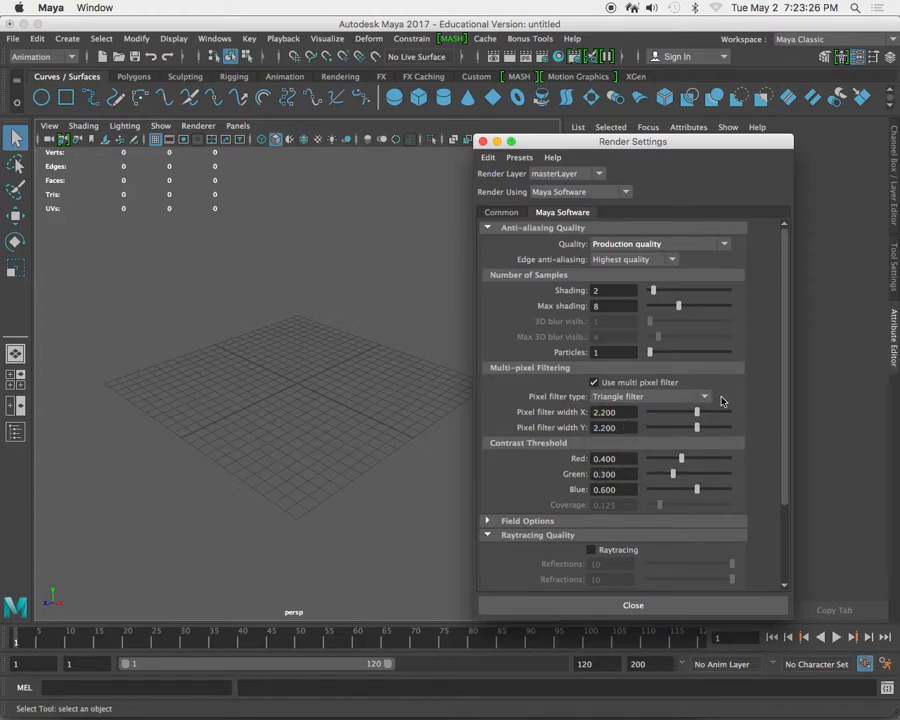
left_click(702, 400)
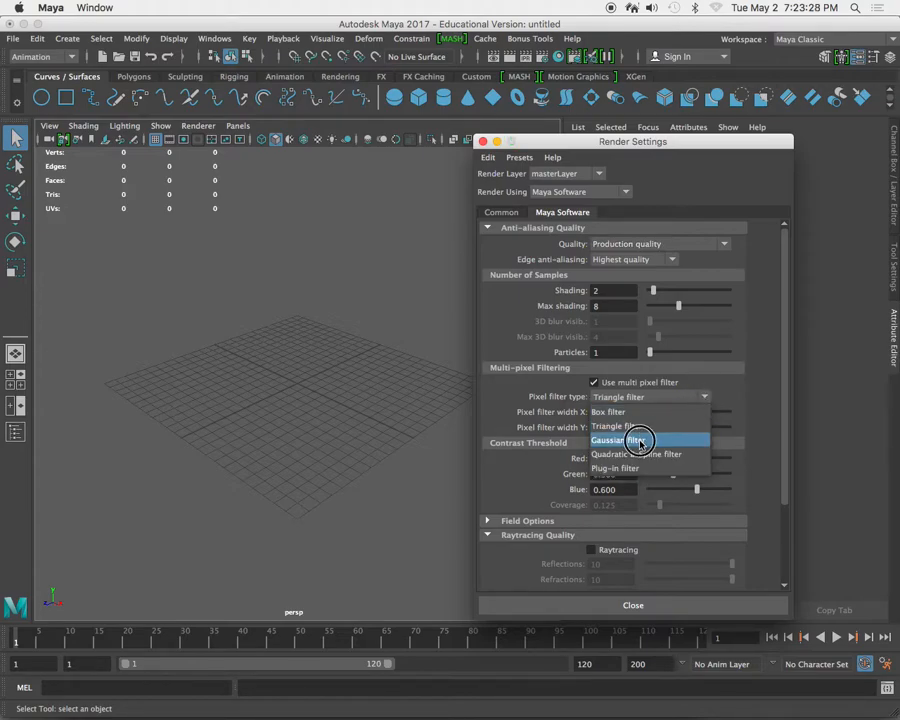
left_click(640, 441)
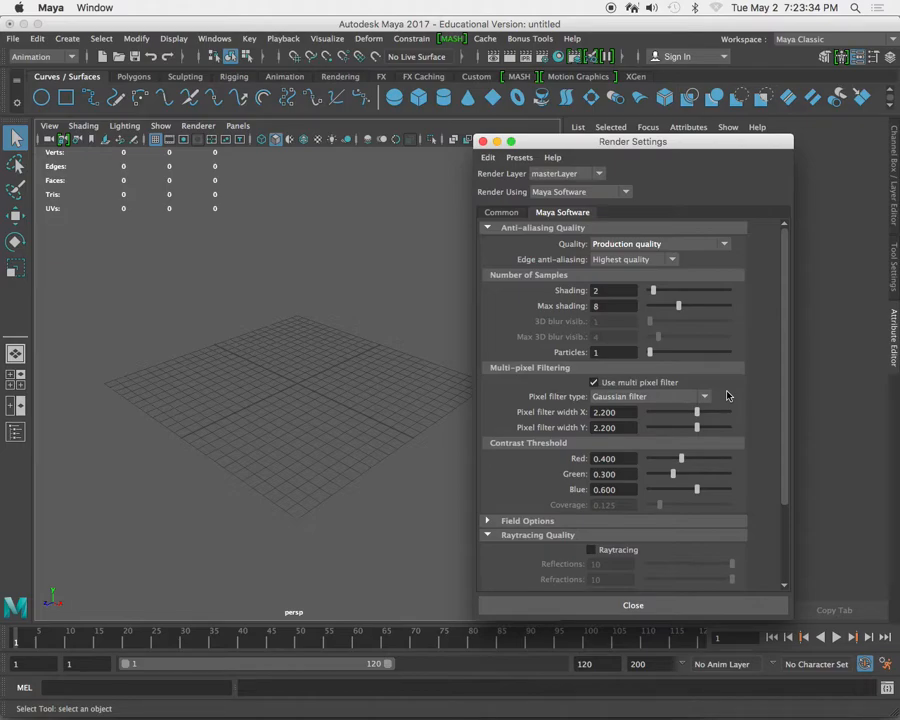
left_click(705, 396)
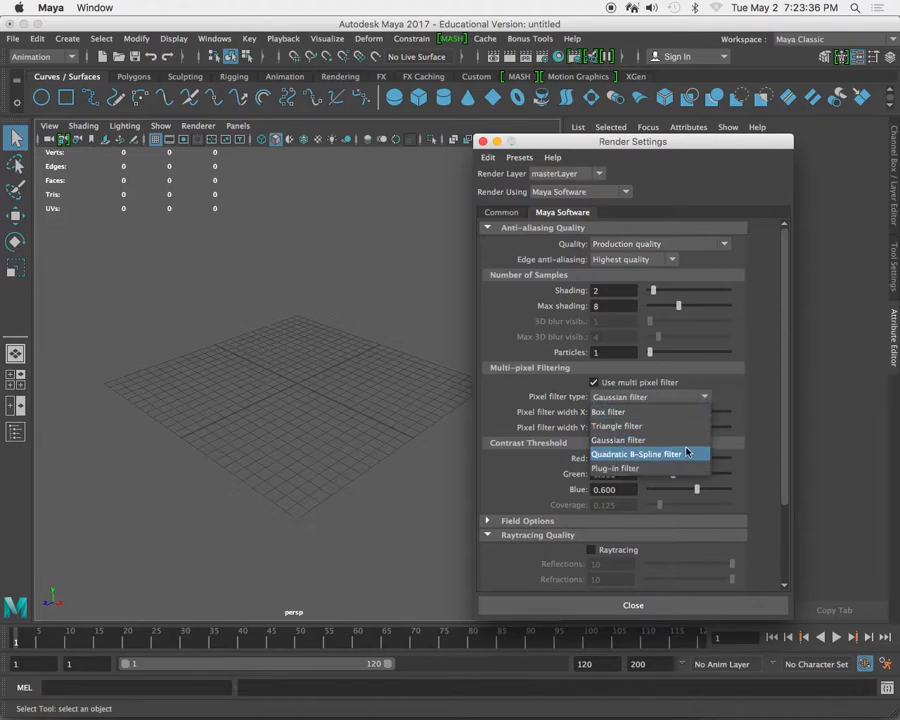
left_click(672, 428)
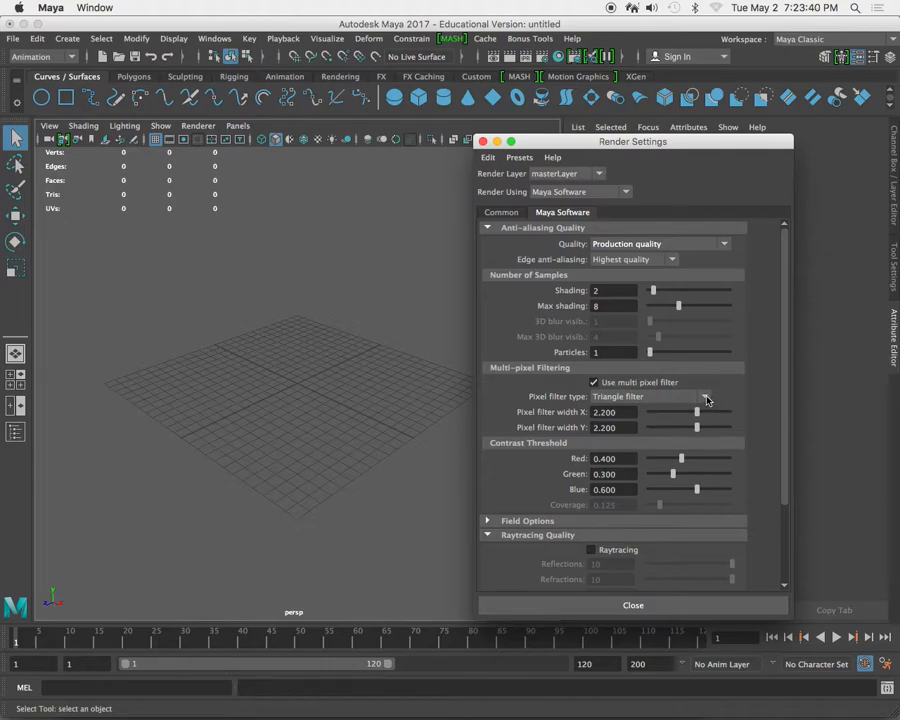
- Set the pixel filter type to Gaussian filter for multi-pixel filtering
left_click(705, 397)
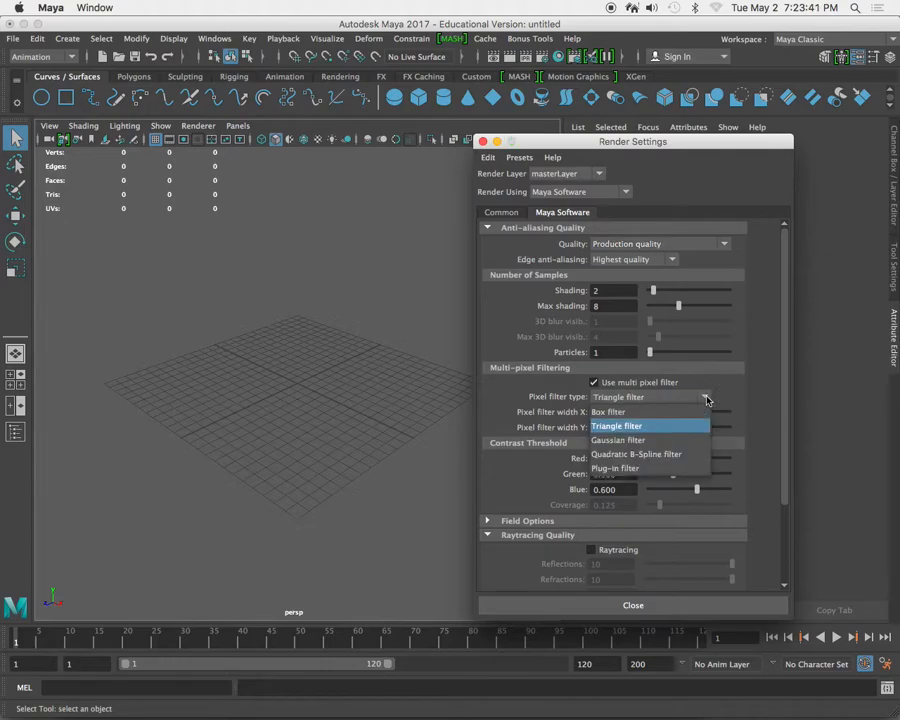
left_click(664, 441)
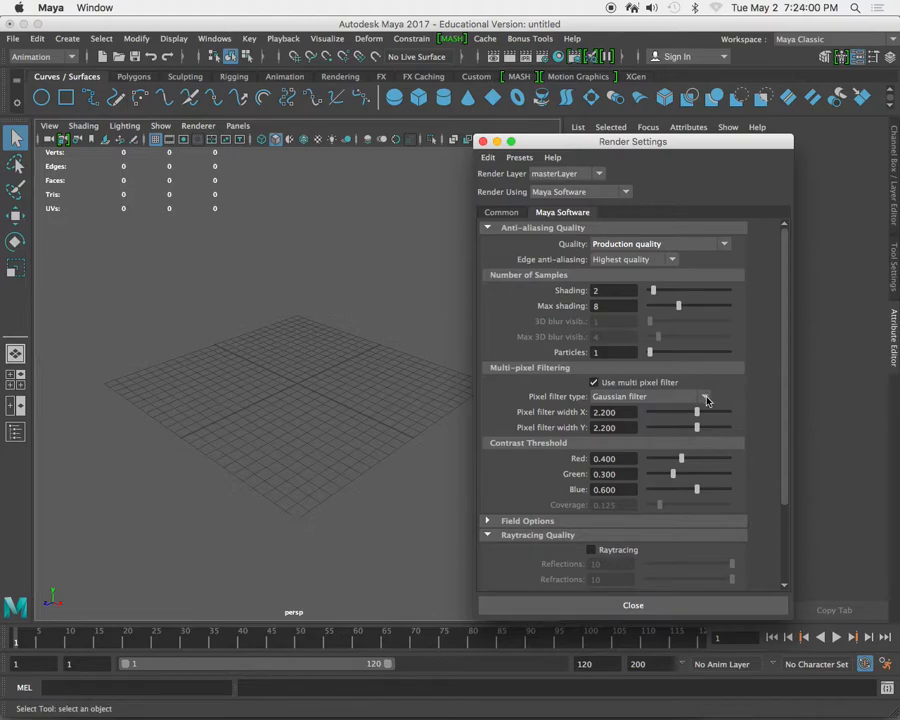
left_click(707, 400)
left_click(679, 438)
- Check the edge anti-aliasing choices, try the Intermediate quality preset and restore Production quality
left_click(675, 262)
left_click(700, 256)
left_click(722, 244)
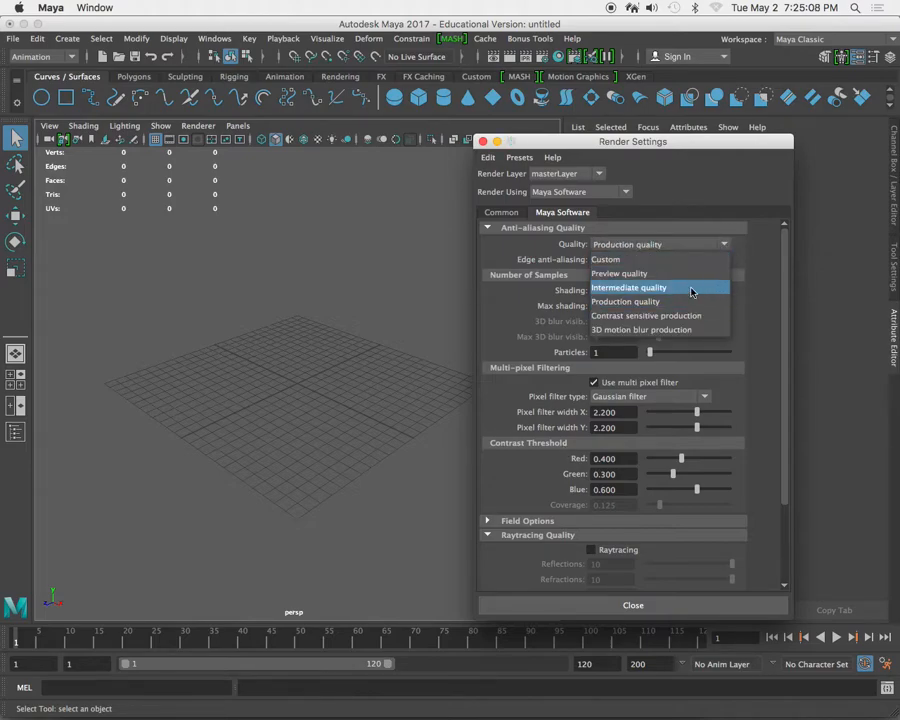
left_click(691, 288)
left_click(714, 260)
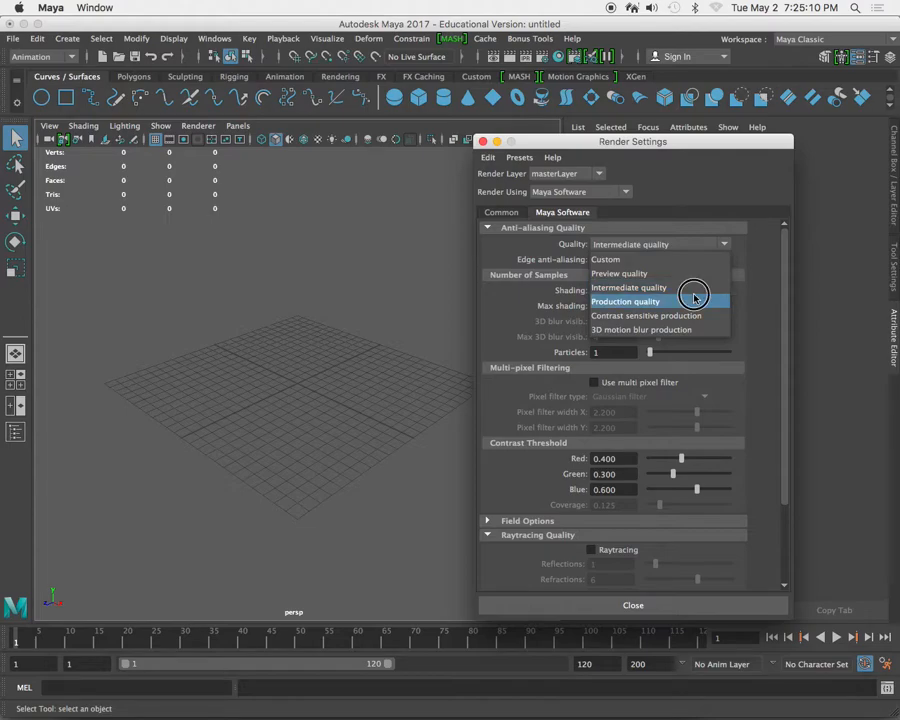
left_click(693, 300)
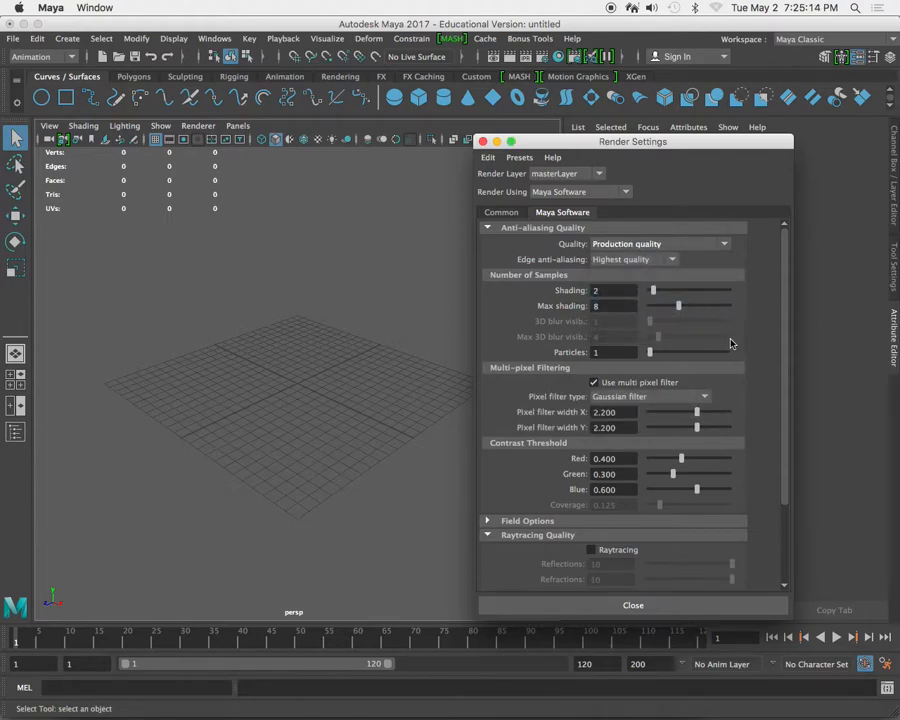
- Enable raytracing in the Raytracing Quality section and go over its reflections, refractions, shadows and bias values
scroll(545, 349, "down", 4)
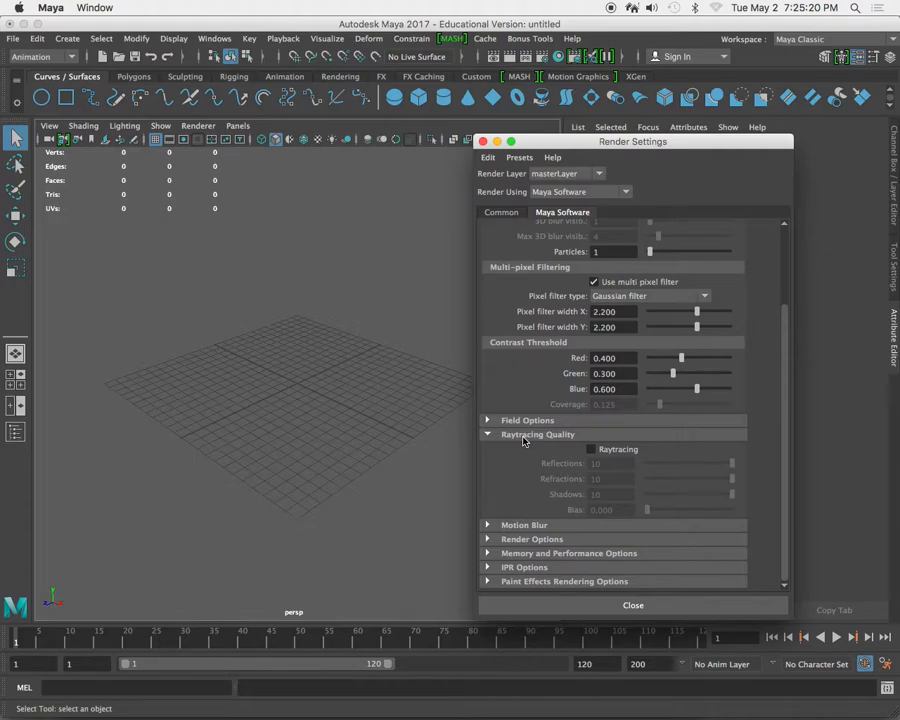
left_click(591, 449)
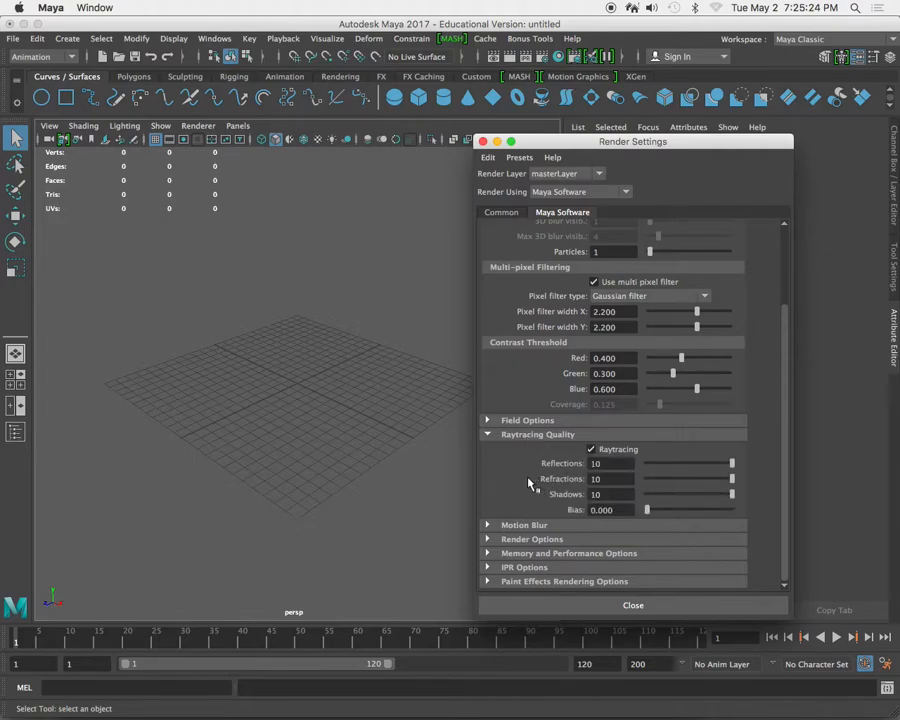
double_click(597, 463)
left_click_drag(604, 479, 588, 479)
left_click(606, 493)
left_click(606, 468)
left_click(601, 463)
left_click_drag(611, 478, 546, 482)
key("Tab")
left_click(622, 509)
- Close the Render Settings window
scroll(665, 517, "up", 3)
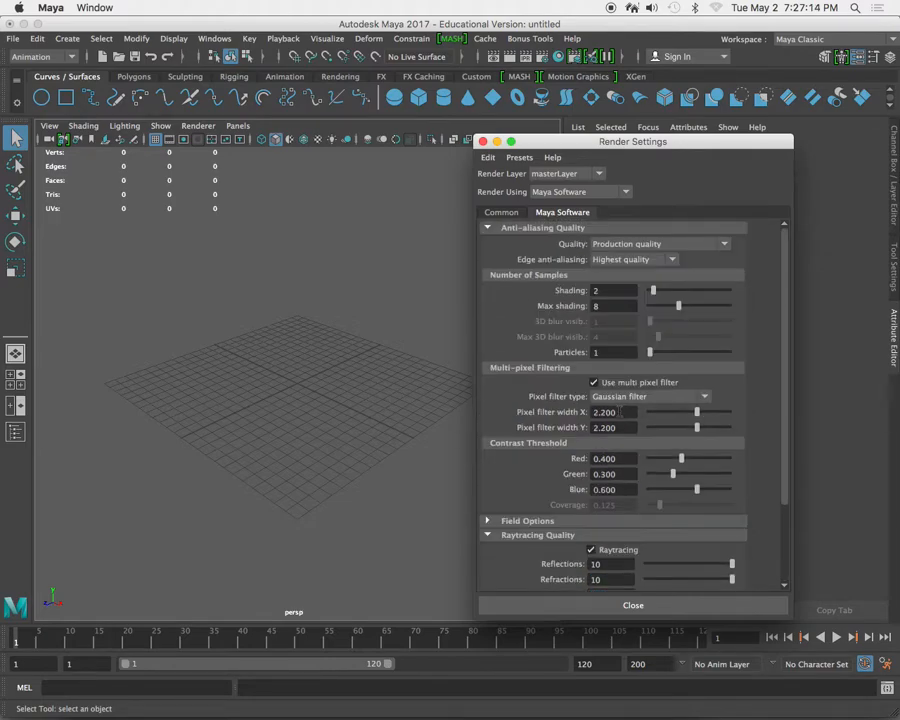
left_click(482, 142)
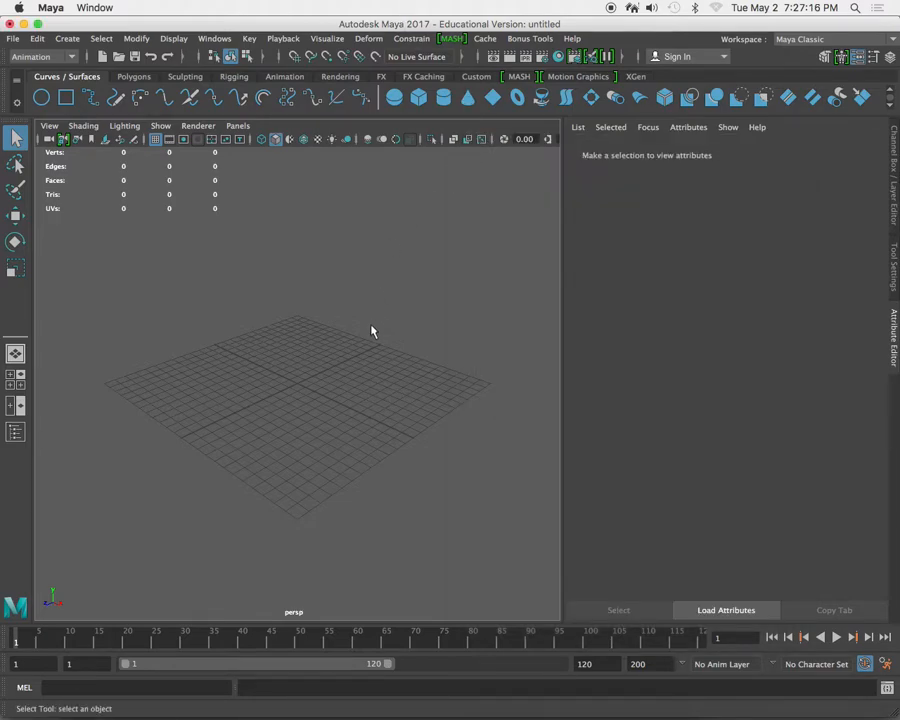
- Create a polygon plane at the origin and scale it up uniformly beyond the edges of the grid as a floor
scroll(324, 343, "down", 5)
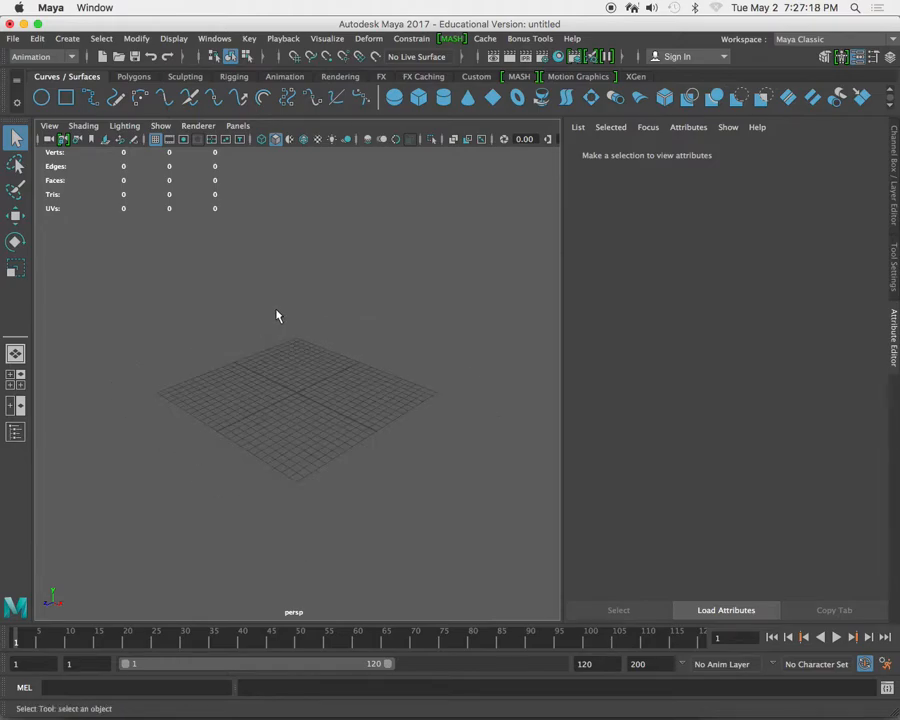
scroll(320, 380, "up", 2)
key("space")
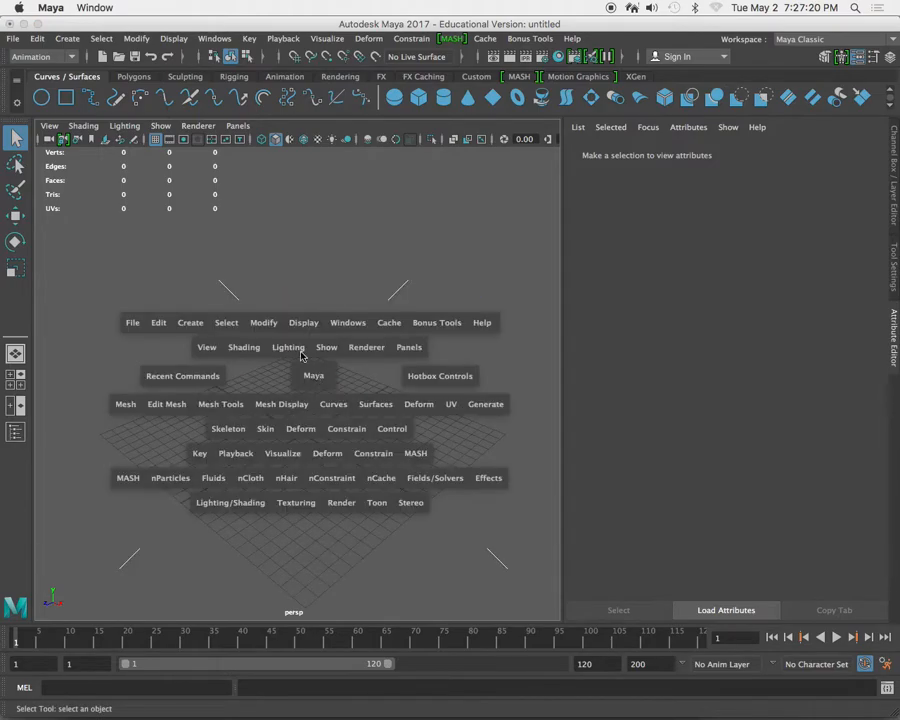
left_click_drag(192, 322, 424, 442)
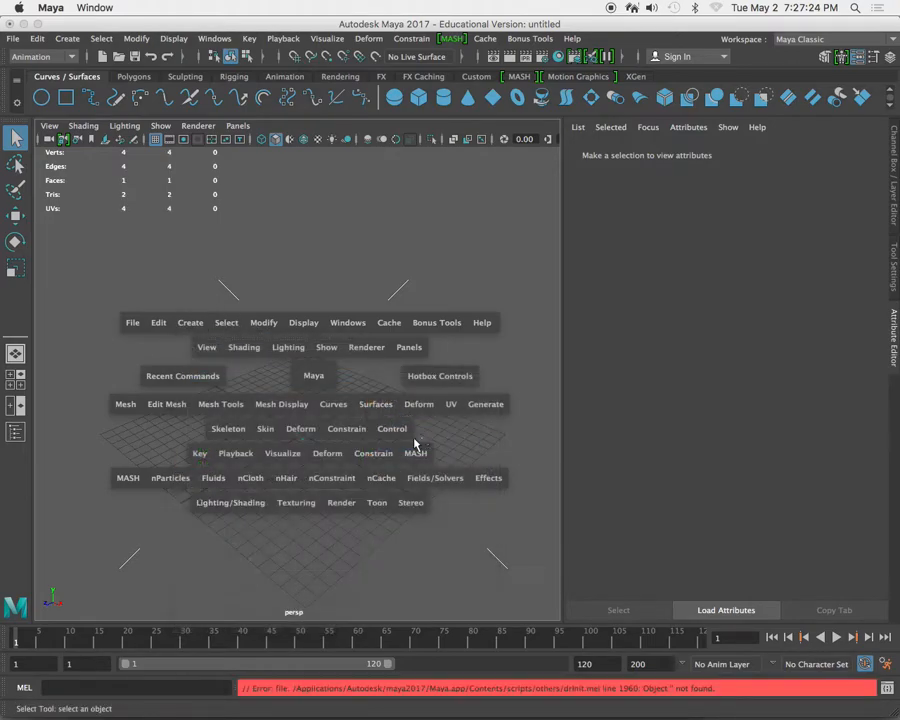
key("r")
left_click_drag(303, 435, 369, 344)
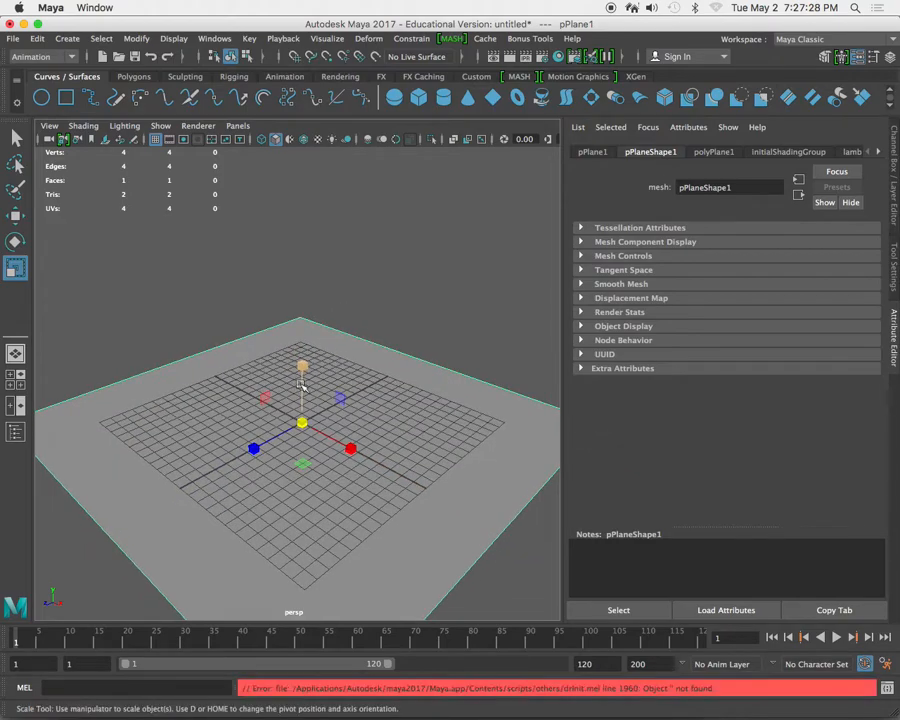
- Create a polygon sphere at the origin and raise it above the plane to about 1.729 in Y
key("space")
left_click(181, 333)
mouse_move(297, 381)
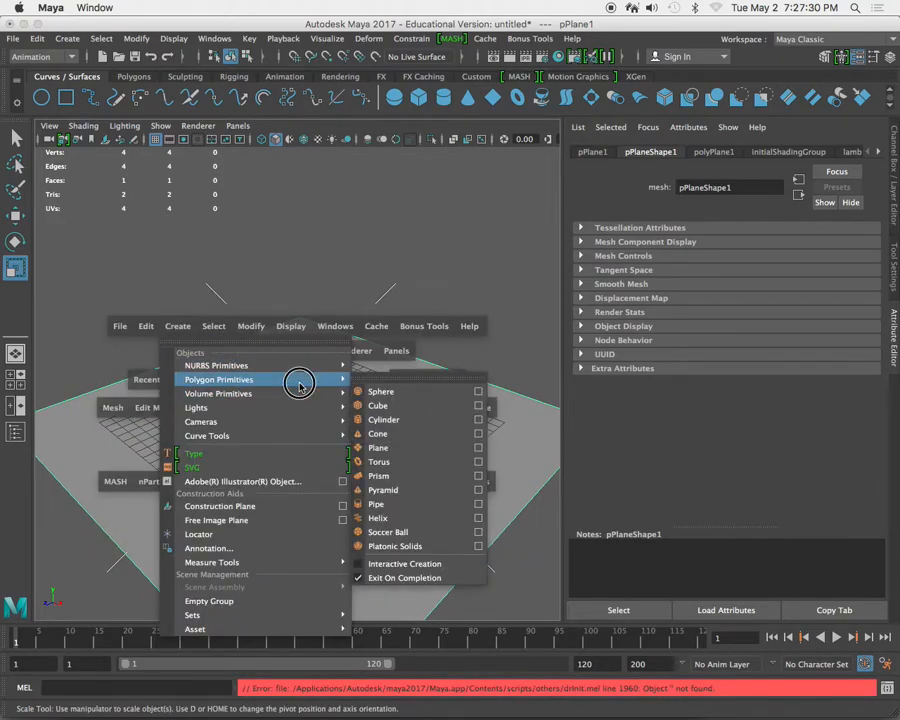
left_click(400, 391)
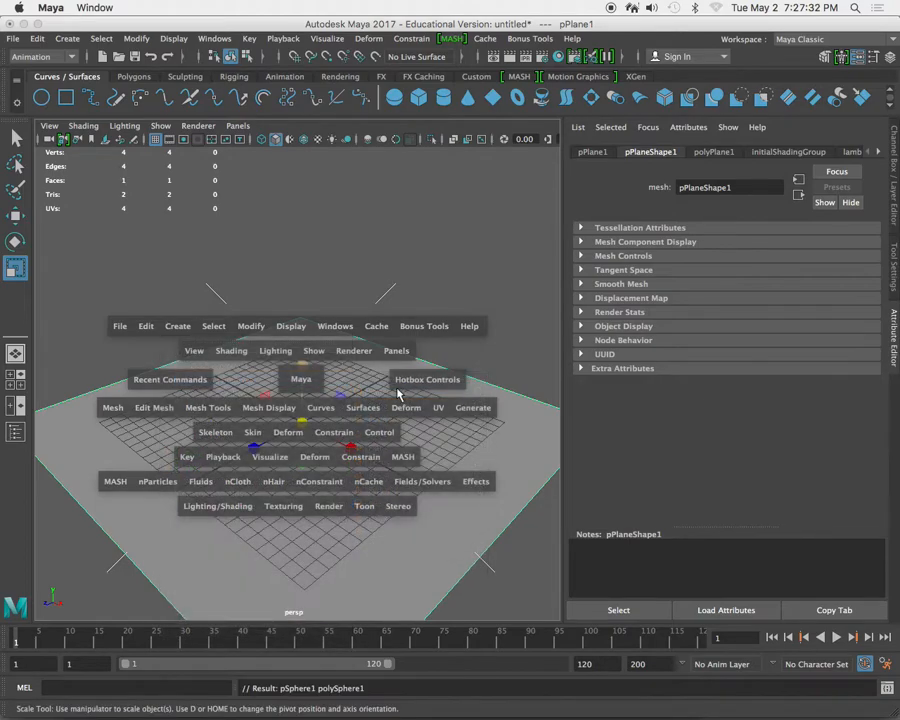
key("w")
left_click_drag(305, 385, 301, 345)
- Set the sphere's Subdivisions Axis and Subdivisions Height to 40
left_click(895, 275)
left_click(893, 180)
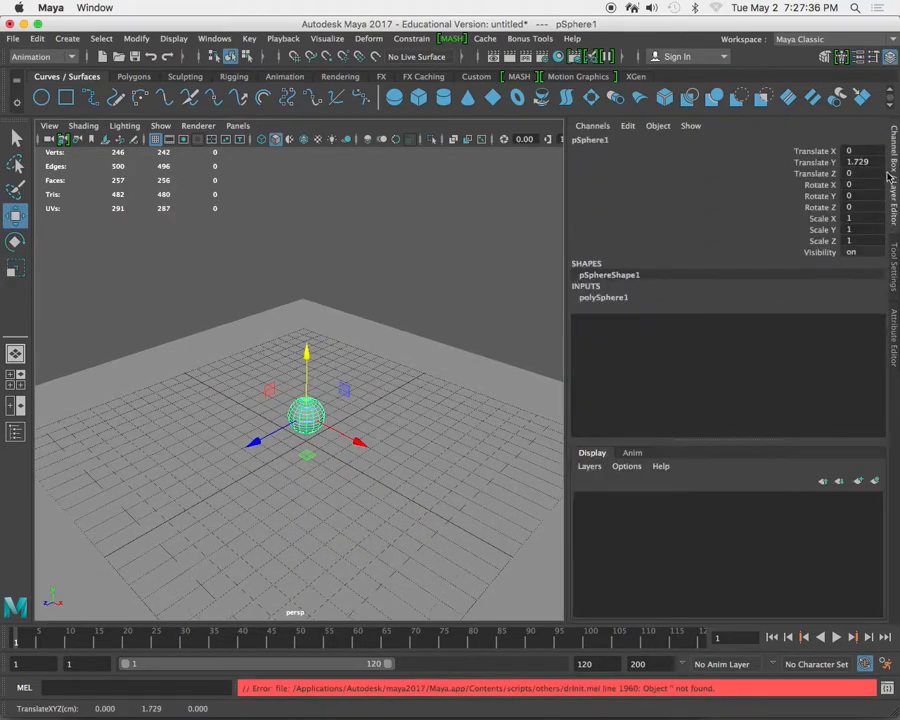
left_click(612, 297)
double_click(613, 297)
left_click_drag(807, 320, 803, 332)
middle_click_drag(429, 403, 597, 405)
scroll(317, 408, "up", 2)
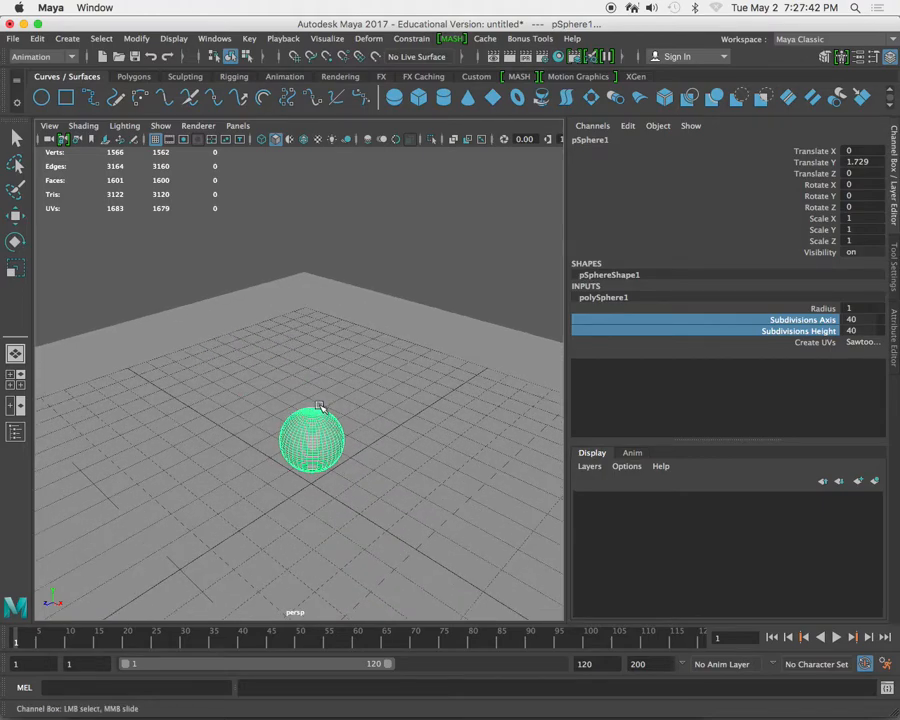
- Scale the sphere up uniformly until it rests on the plane
key("r")
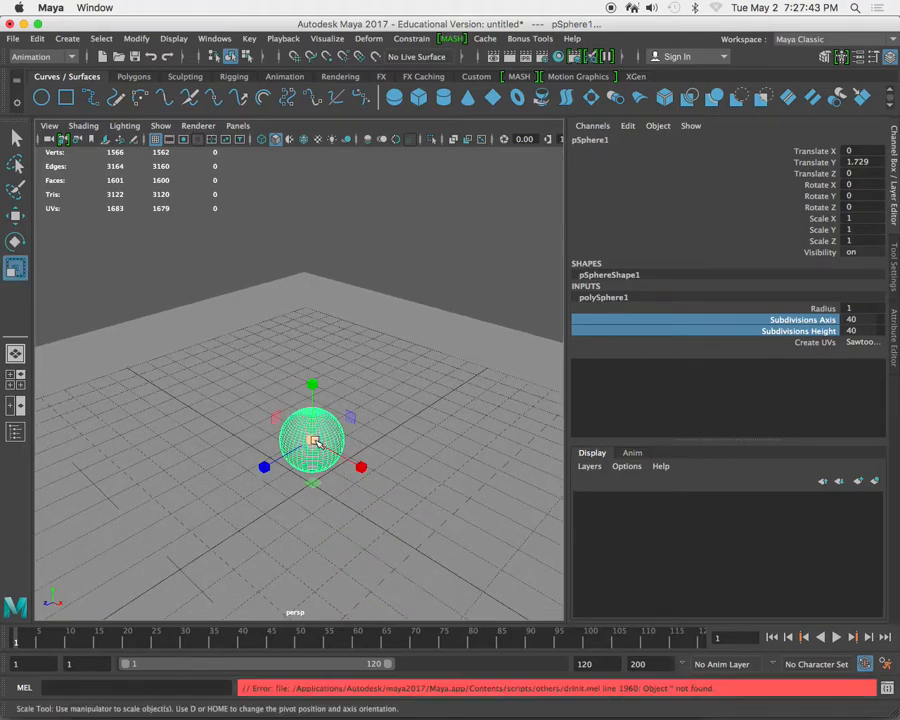
left_click_drag(313, 441, 311, 298)
key("w")
scroll(356, 416, "down", 2)
scroll(318, 364, "up", 3)
mouse_move(311, 298)
left_mouse_down("alt")
mouse_move(312, 286)
mouse_move(307, 295)
left_mouse_up("alt")
left_click_drag(307, 295, 318, 340, "alt")
scroll(368, 297, "down", 4)
- Create a Lambert material in the Hypershade and set its color to a saturated red
left_click(370, 298)
left_click(436, 392)
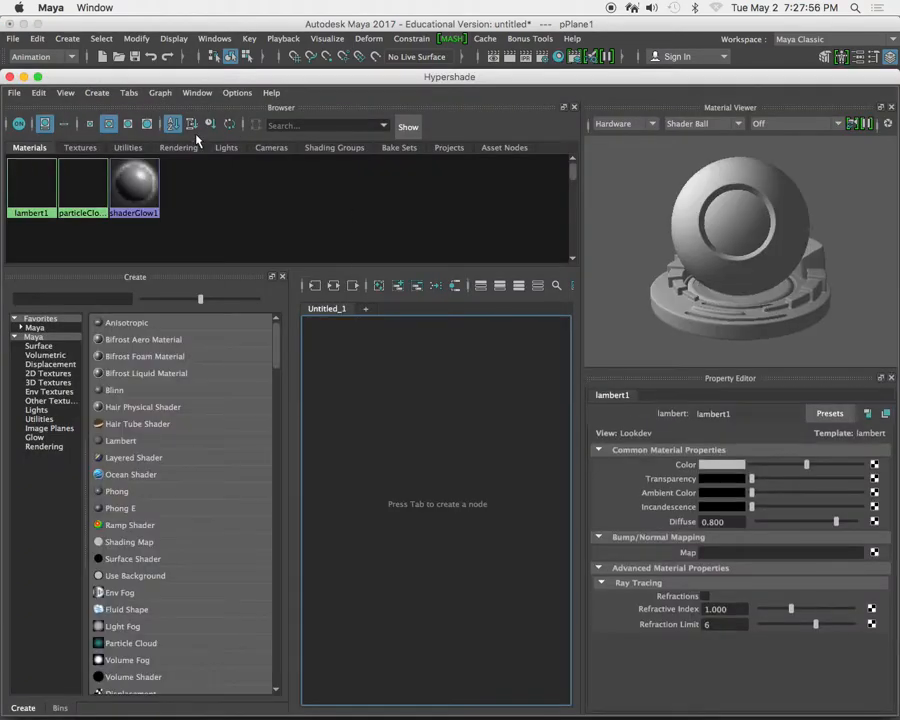
left_click(122, 440)
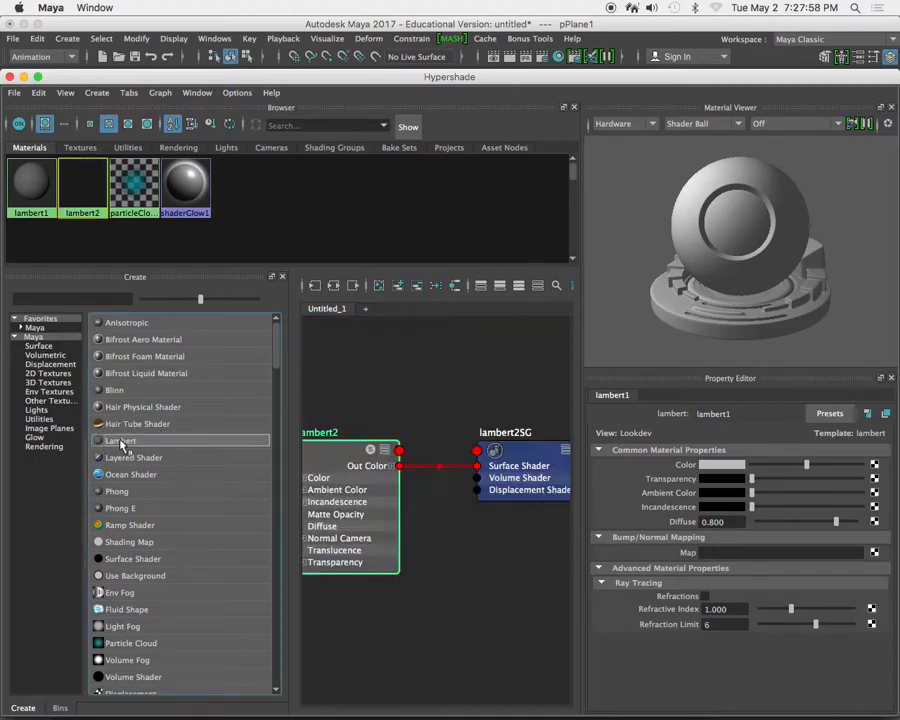
left_click(740, 466)
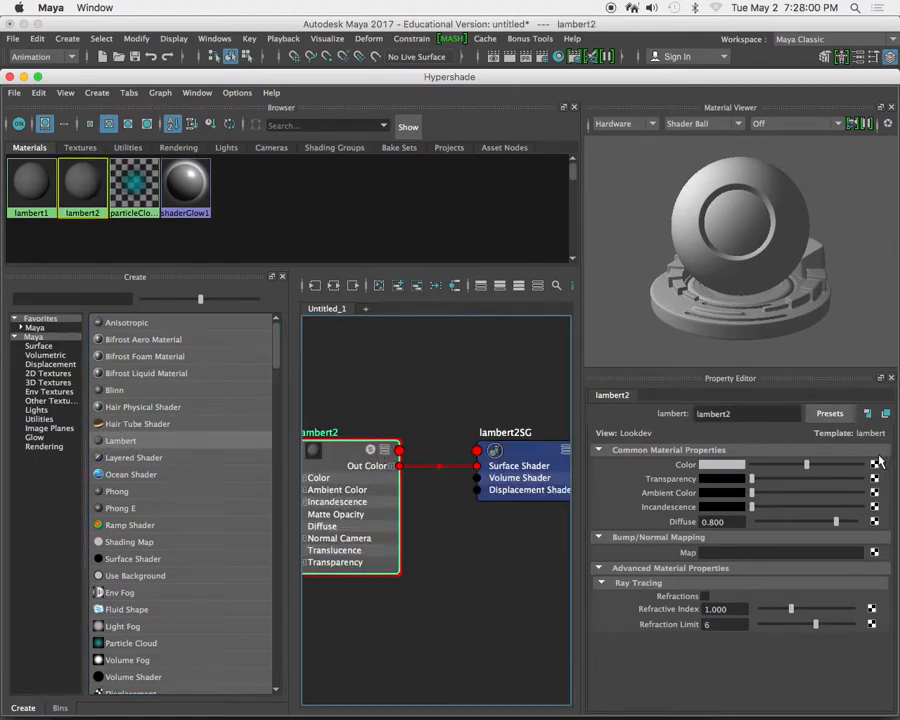
left_click_drag(345, 372, 344, 383)
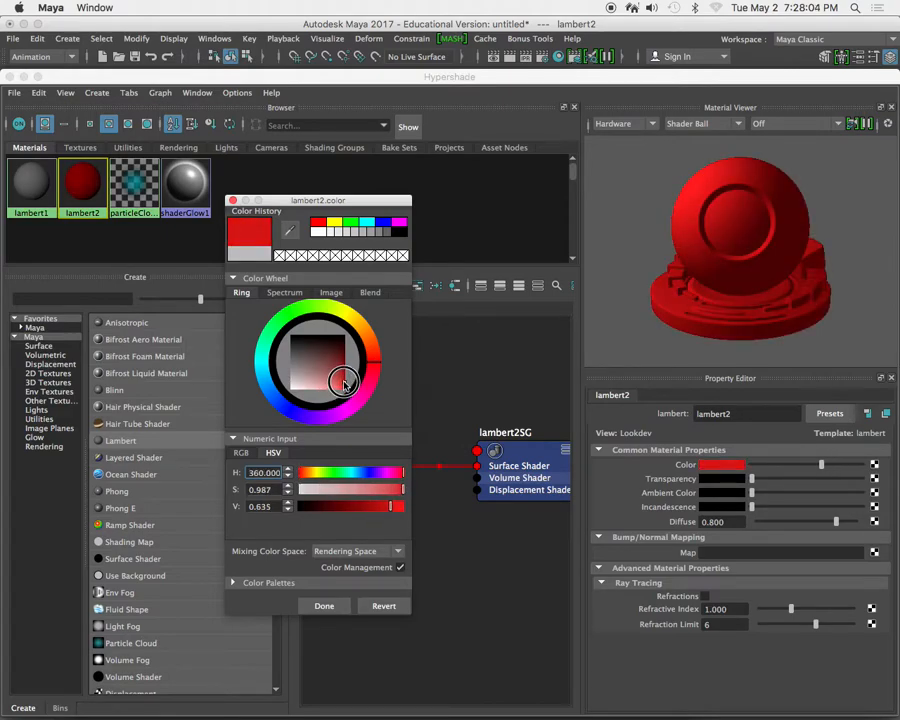
left_click(337, 604)
- Assign the red Lambert material to the floor plane, close the Hypershade and clear the selection
left_click_drag(656, 81, 520, 119)
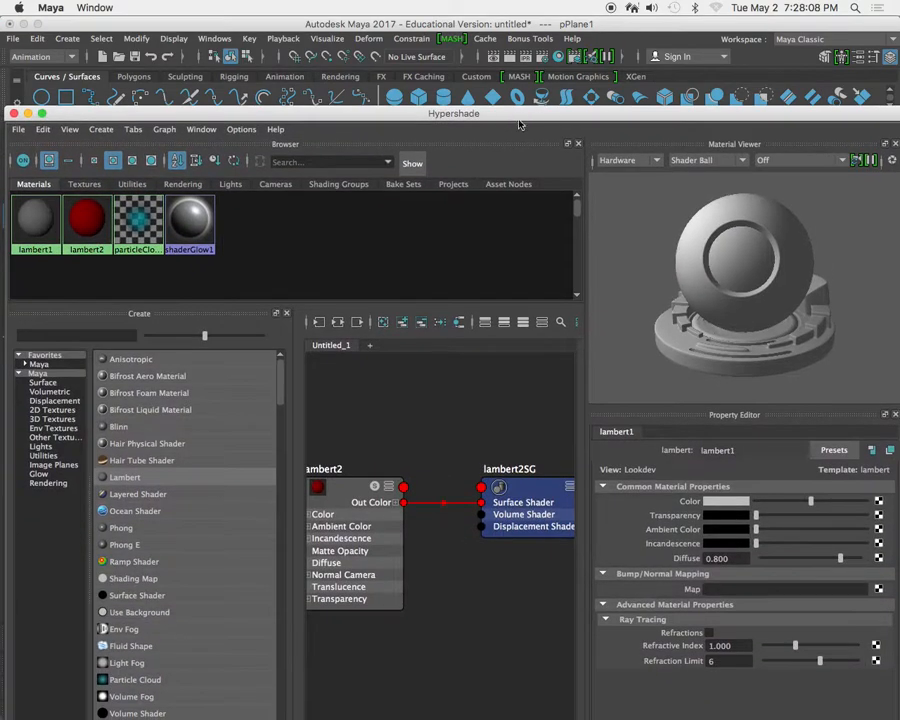
right_click_drag(341, 482, 354, 352)
left_click_drag(76, 116, 108, 124)
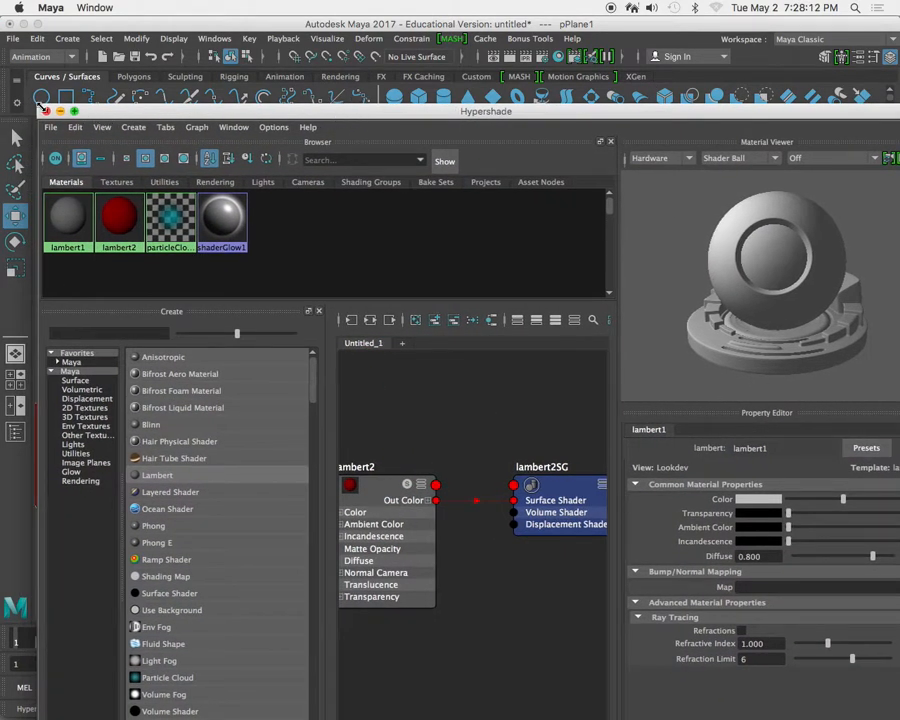
left_click_drag(200, 116, 264, 140)
left_click(112, 135)
left_click(400, 302)
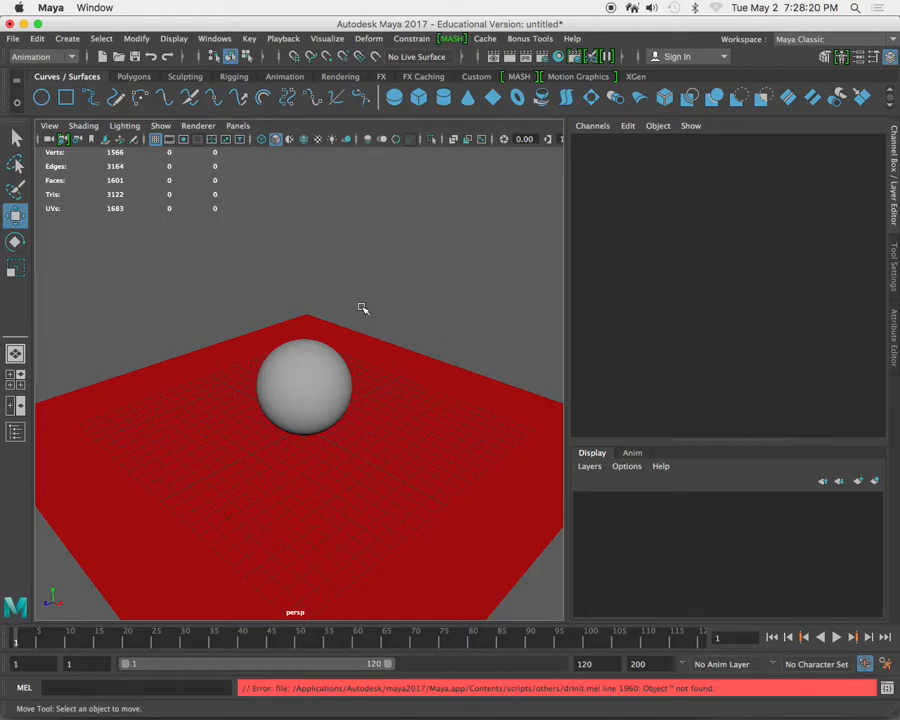
- Create an ambient light at the origin
middle_click_drag(335, 318, 330, 306, "alt")
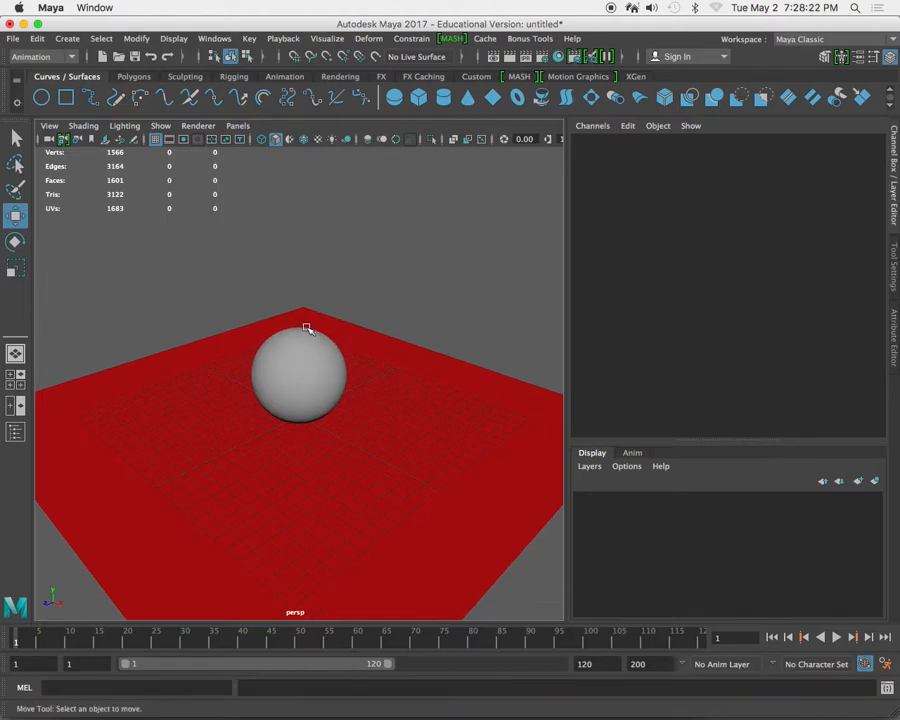
middle_click_drag(271, 328, 282, 304, "alt")
key("space")
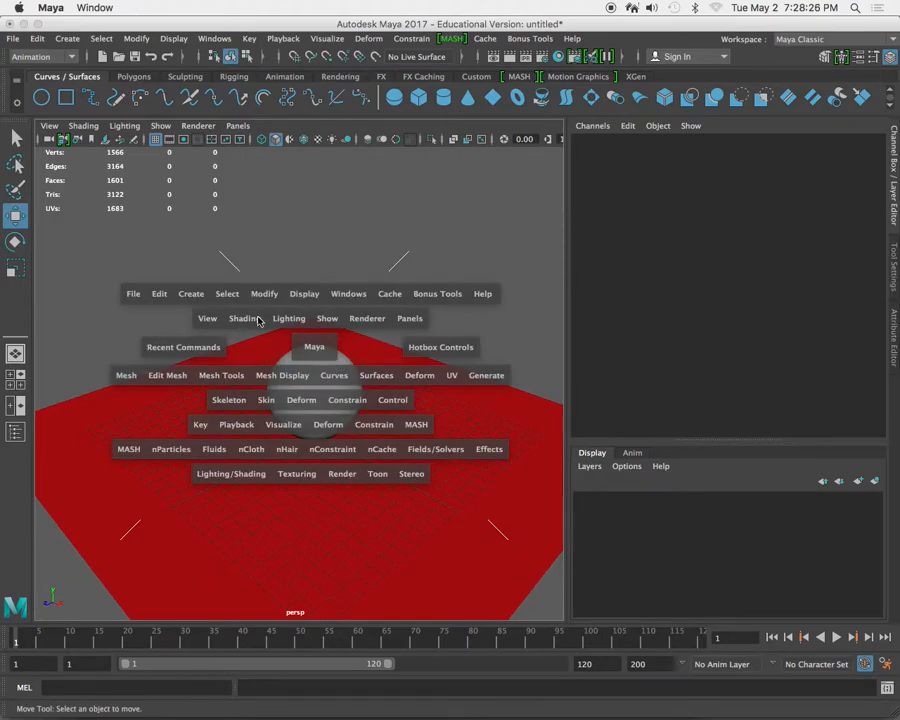
key("space")
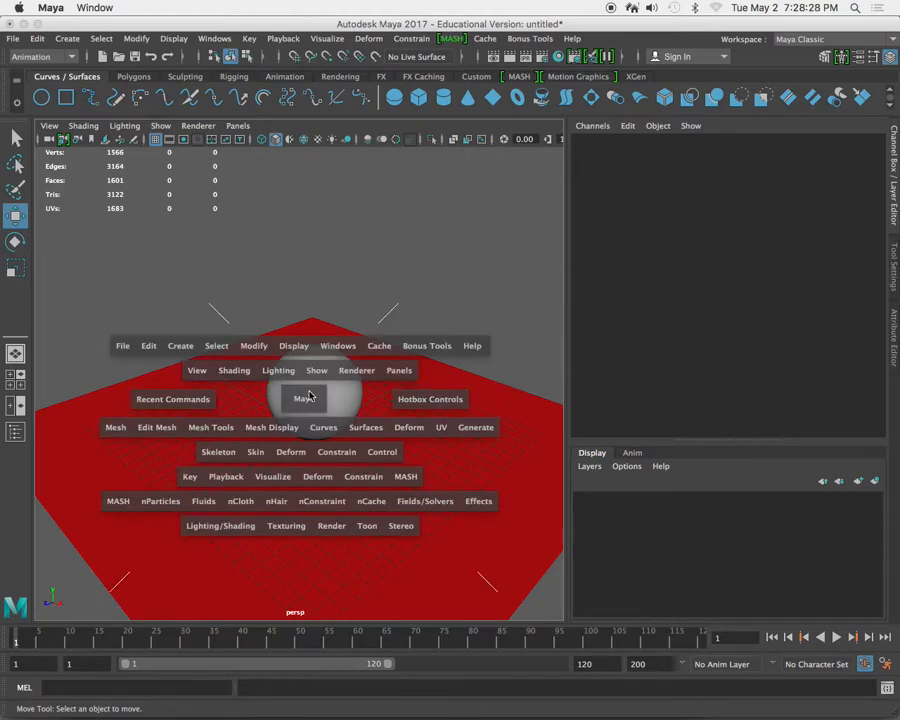
left_click(178, 350)
mouse_move(295, 428)
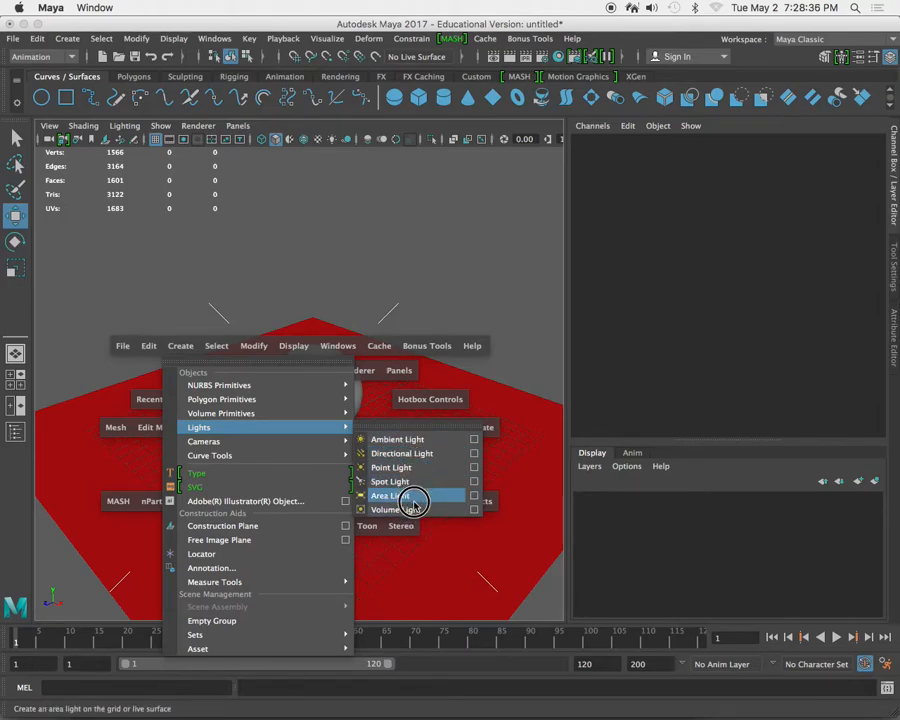
left_click(406, 439)
left_click_drag(315, 414, 402, 438, "alt")
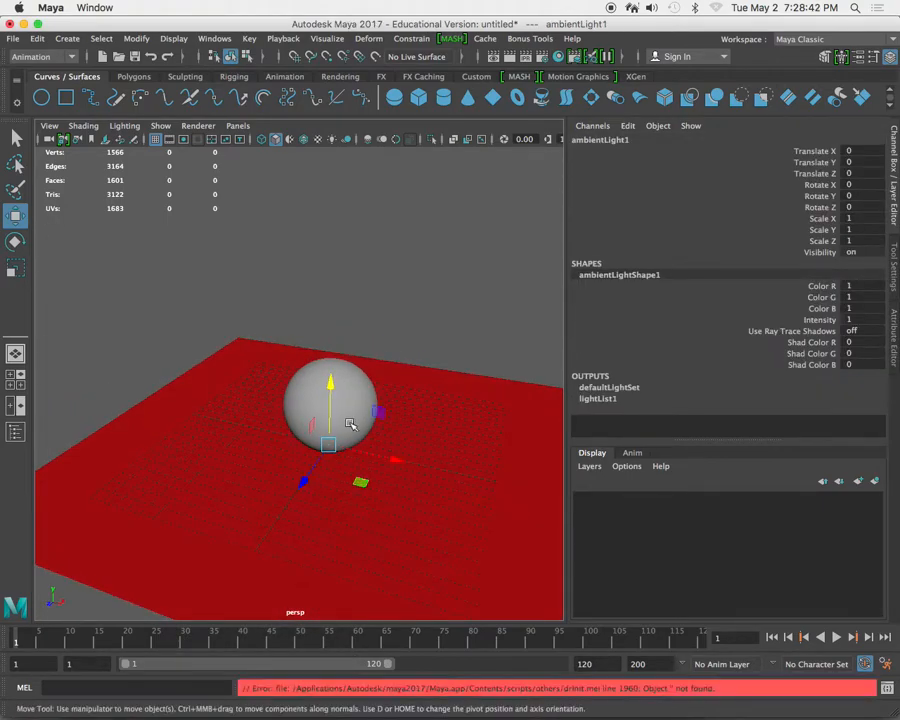
- Create a directional light and a point light at the origin
key("space")
left_click(228, 366)
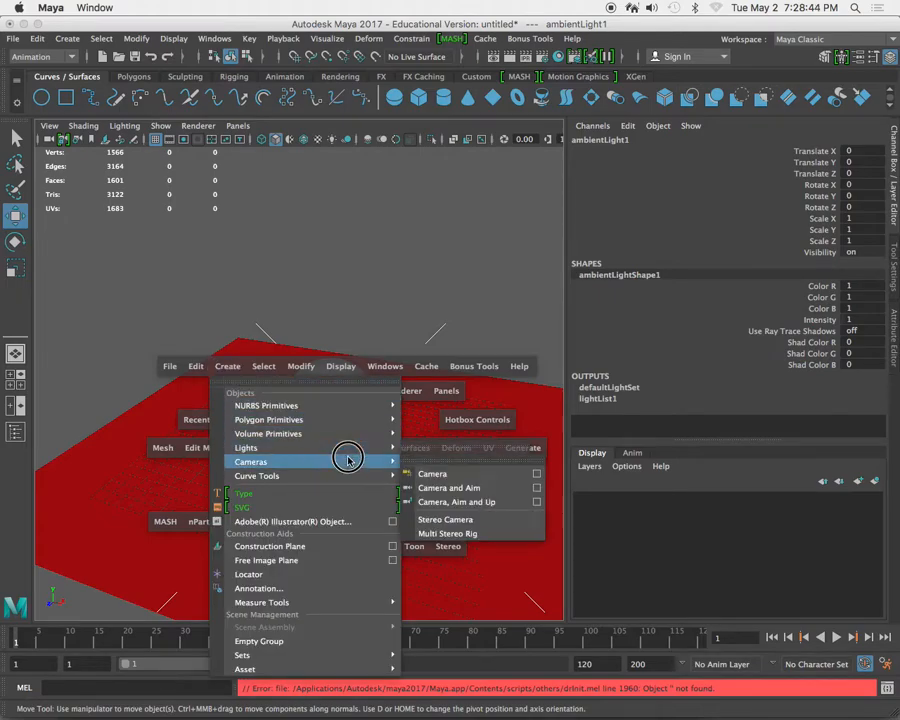
left_click(438, 469)
key("space")
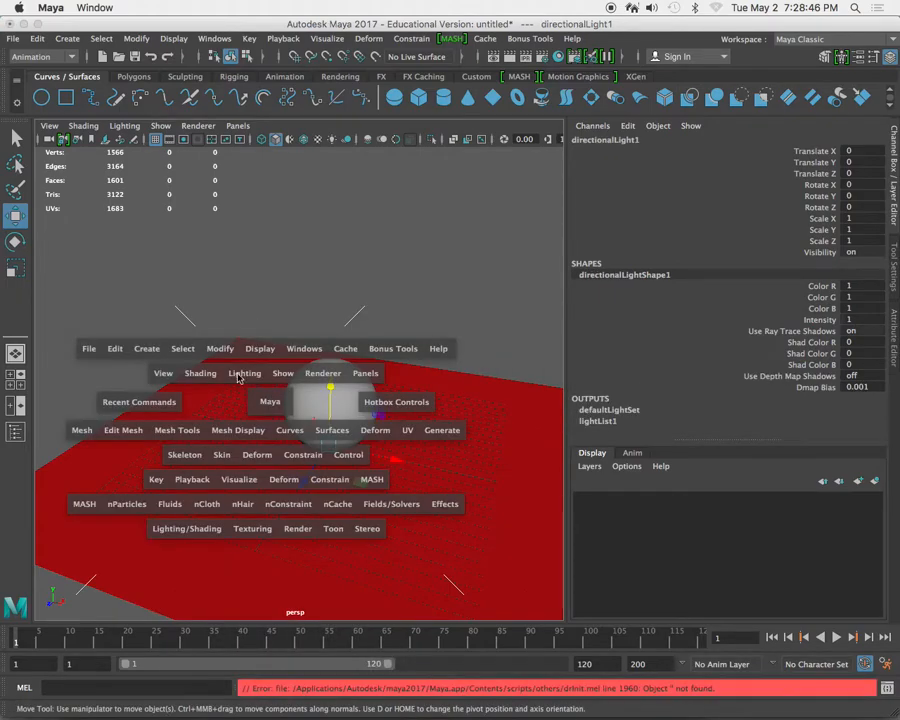
left_click(145, 349)
mouse_move(257, 404)
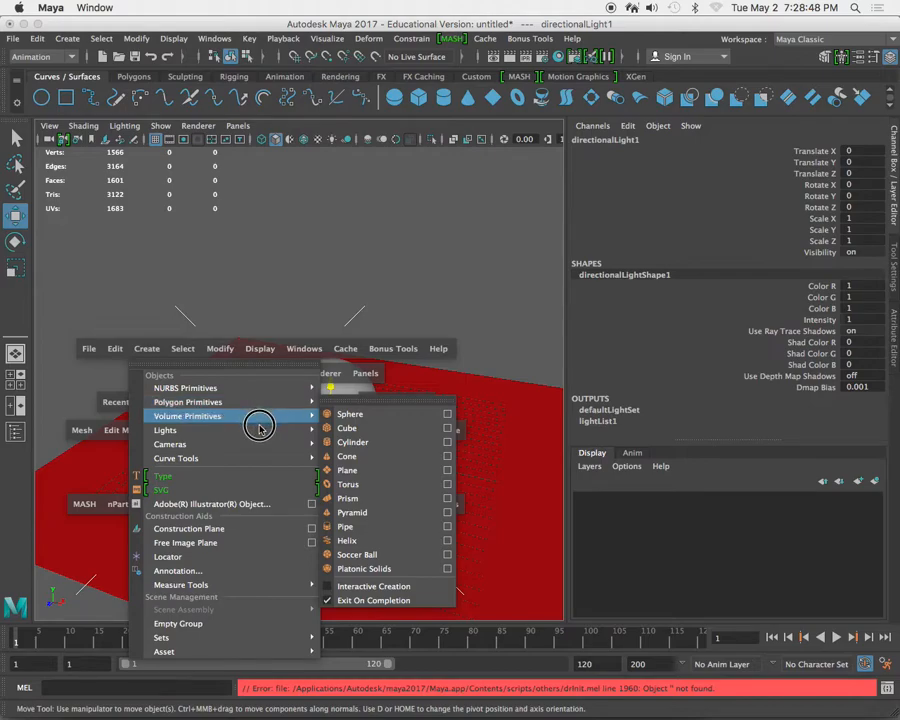
mouse_move(268, 430)
left_click(378, 474)
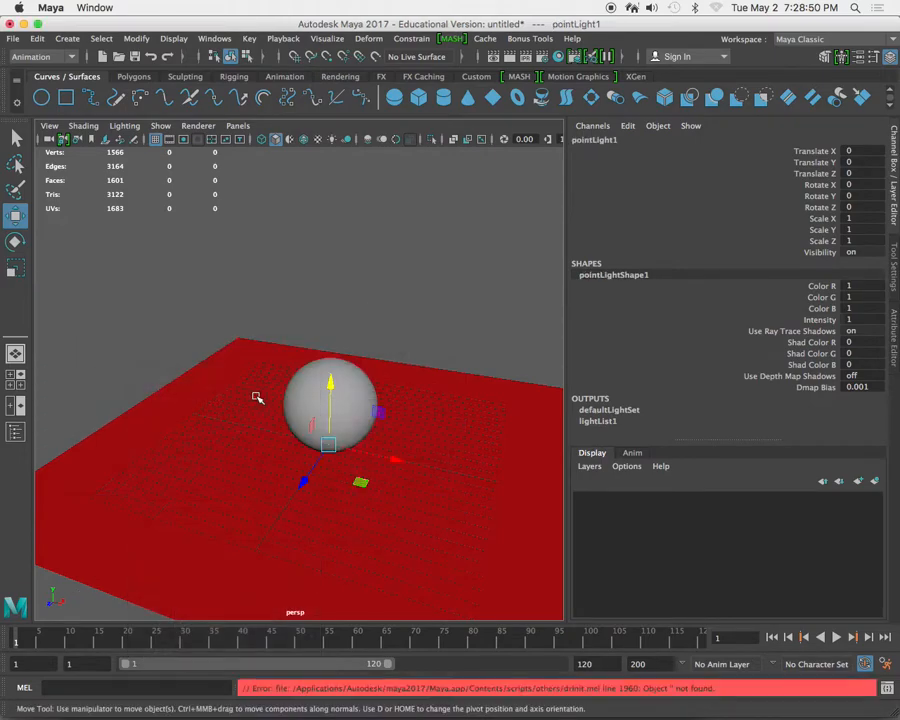
- Create a spot light and an area light at the origin
key("space")
left_click(132, 342)
mouse_move(226, 416)
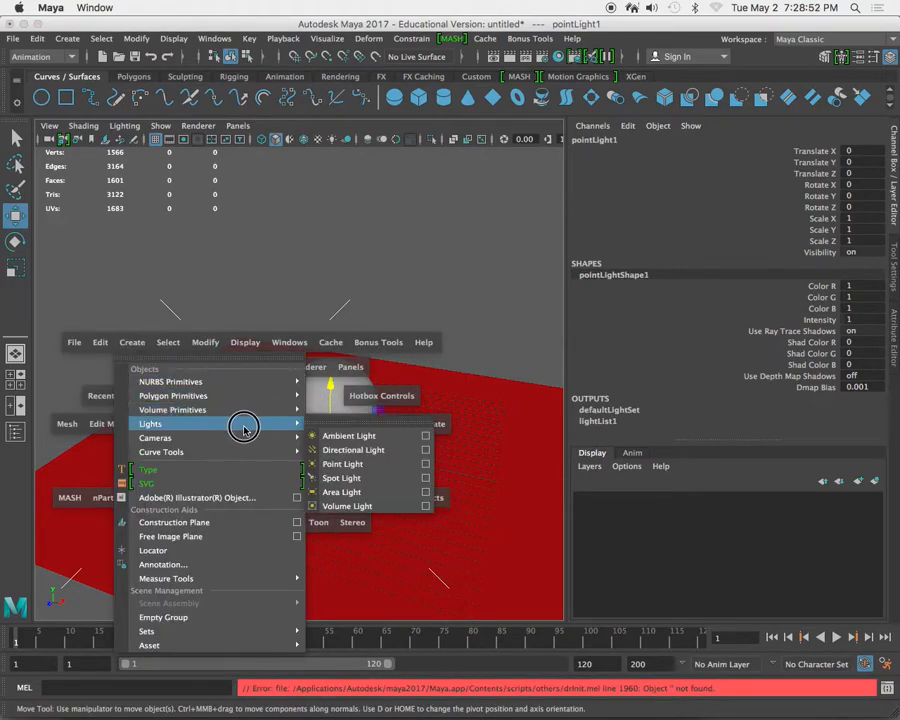
left_click(368, 476)
key("space")
left_click(121, 358)
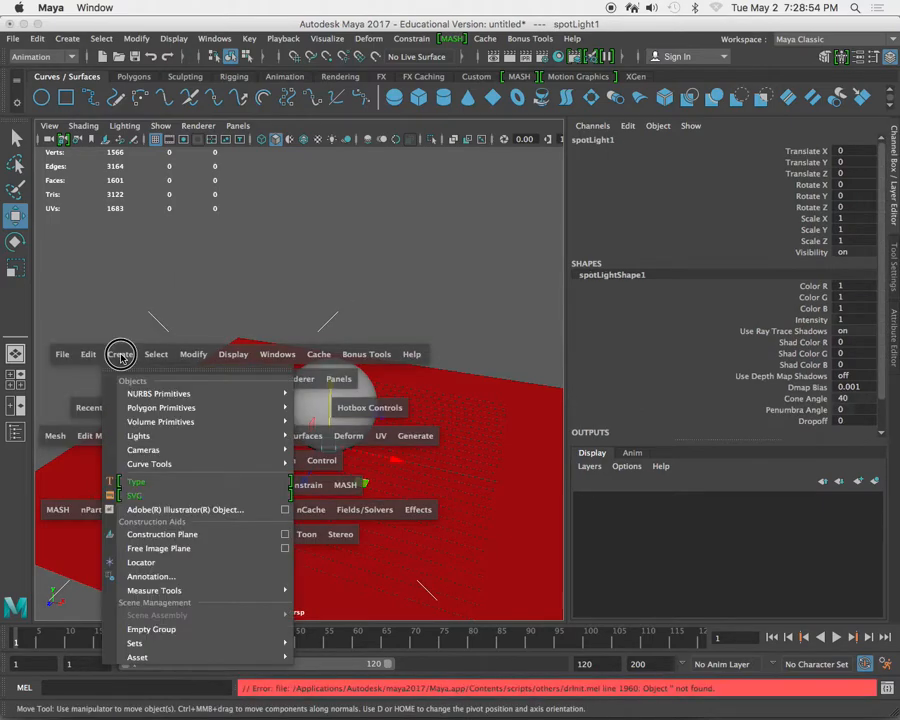
mouse_move(227, 434)
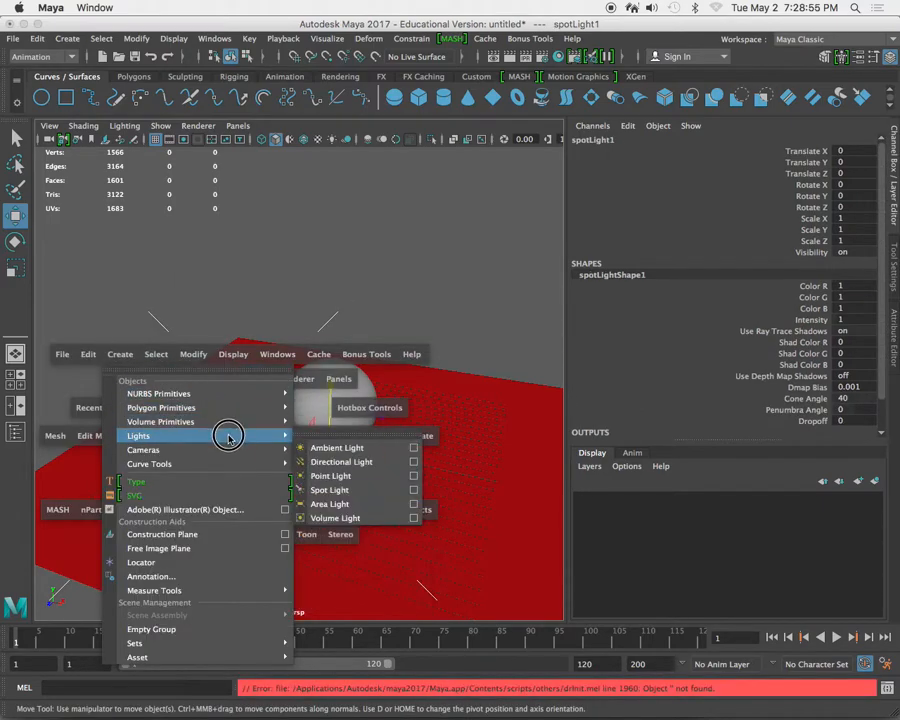
left_click(350, 504)
- Create a volume light at the origin
key("space")
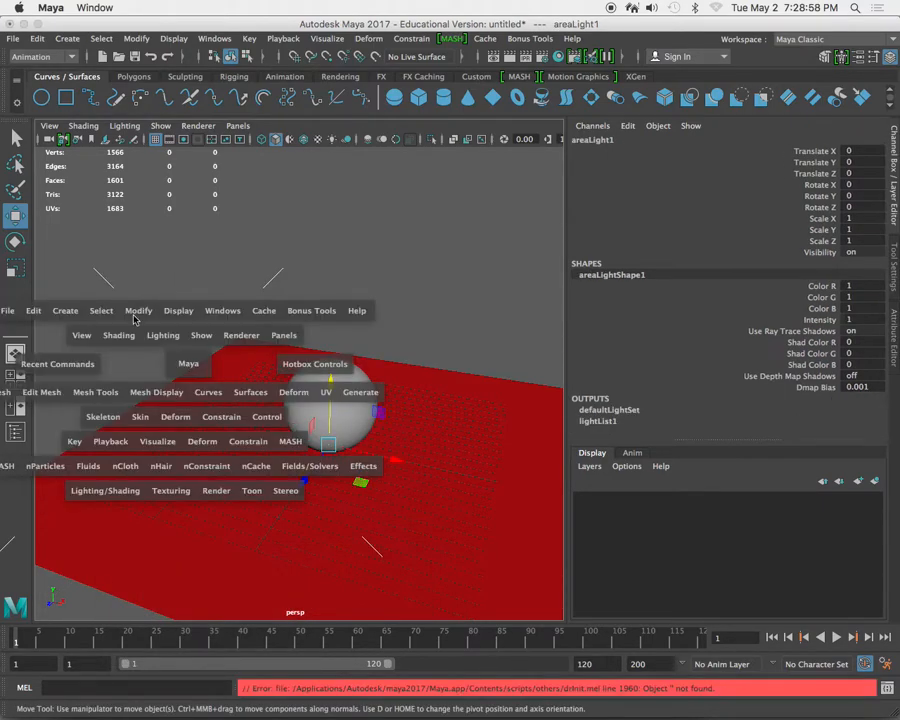
left_click(62, 313)
mouse_move(184, 396)
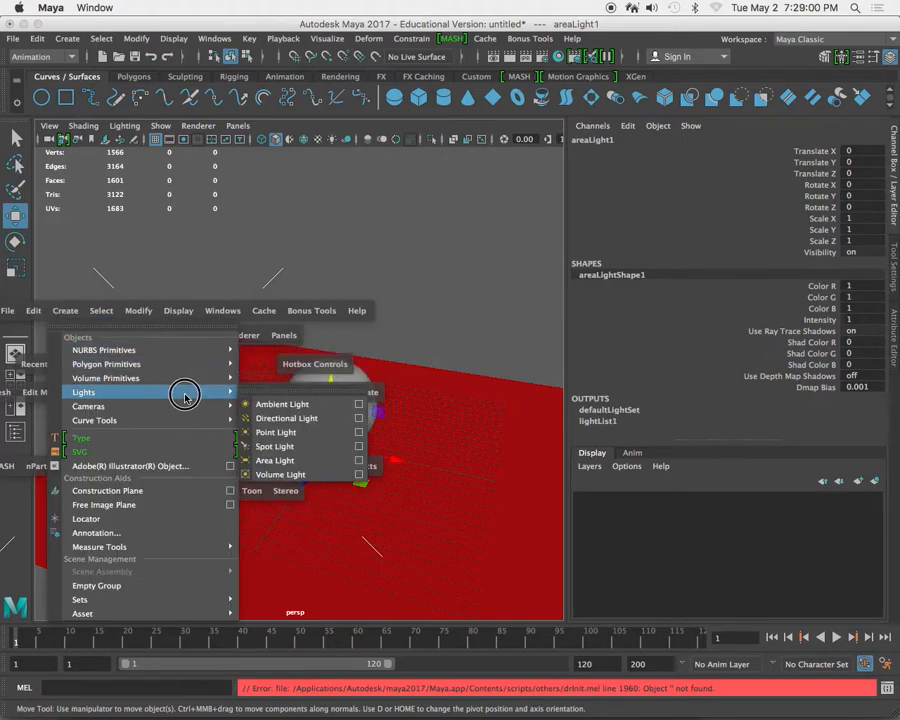
left_click(280, 473)
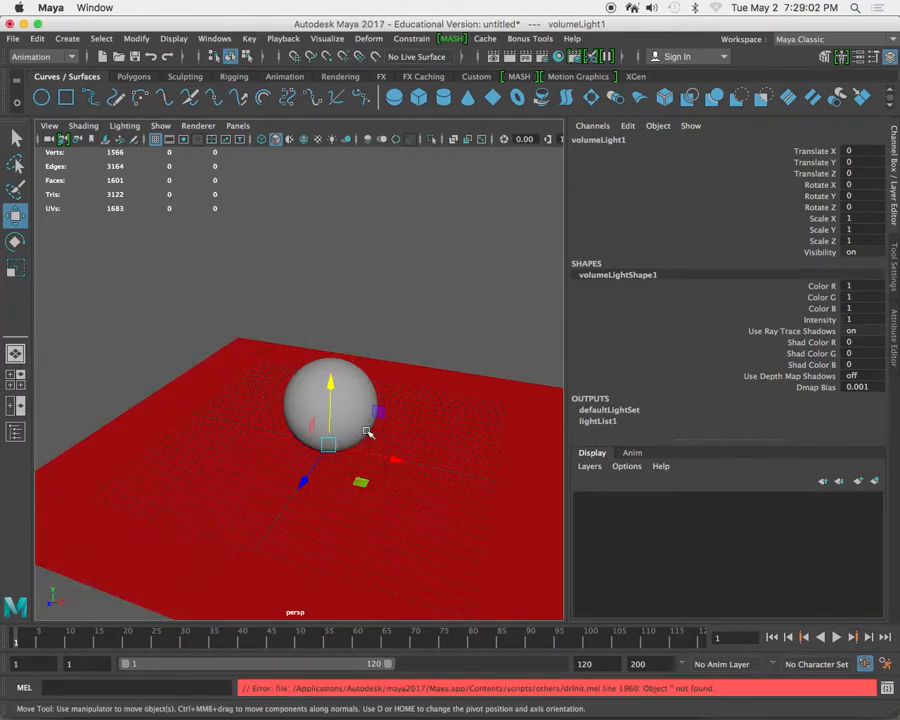
scroll(351, 426, "down", 5)
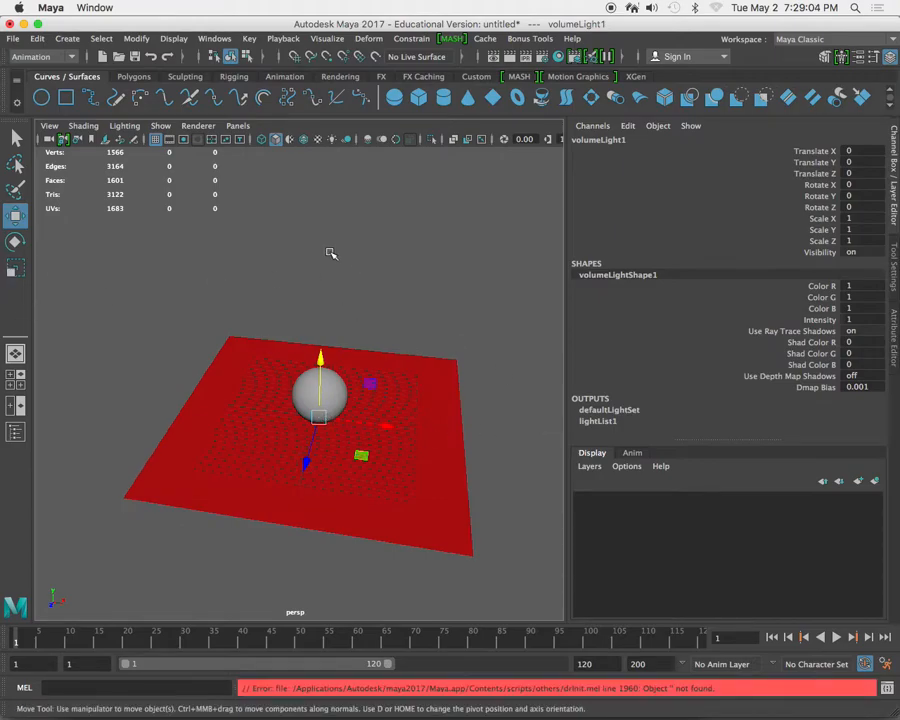
- Show the Outliner beside the perspective view and select the volume light in it
left_click(15, 404)
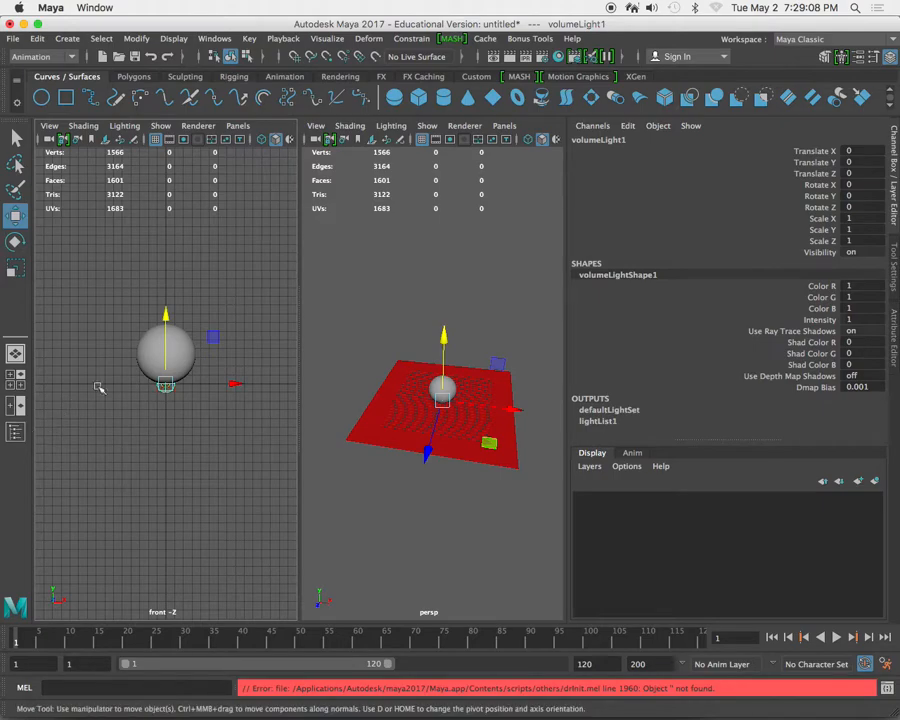
left_click(243, 357)
left_click(15, 431)
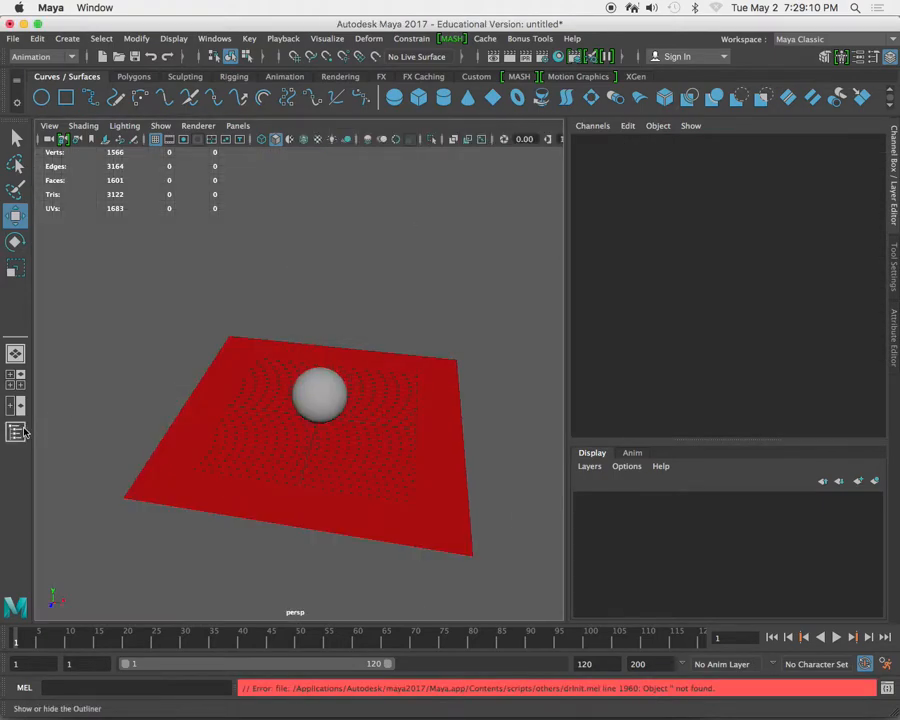
left_click(98, 323)
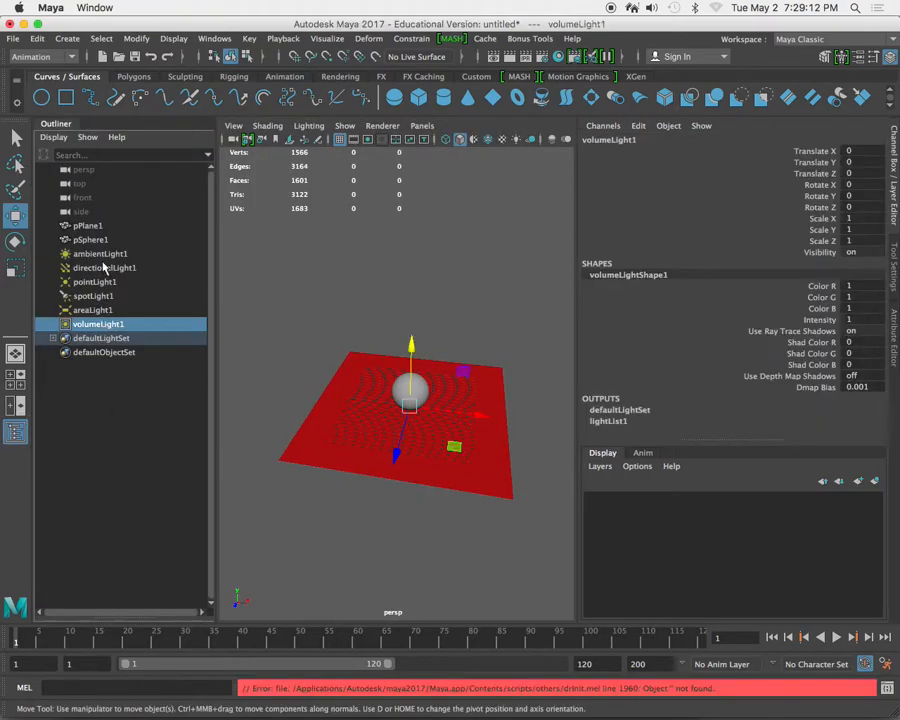
- Select all six lights together and move them along Z to about 25.7, in front of the red plane
left_click(100, 254, "shift")
key("f")
left_click(150, 323)
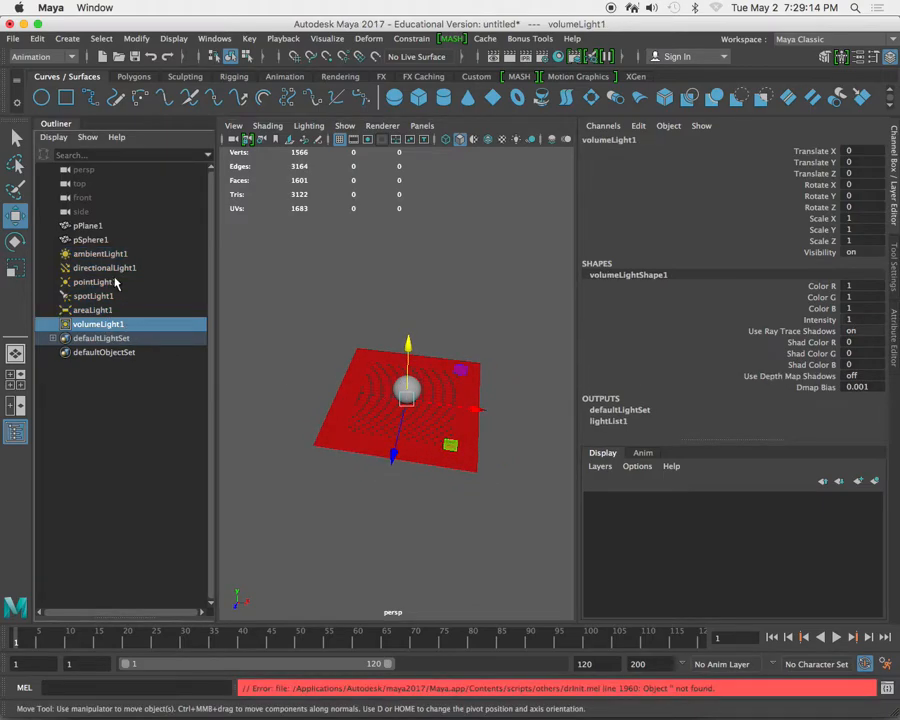
left_click(110, 256, "shift")
left_click_drag(399, 455, 406, 418)
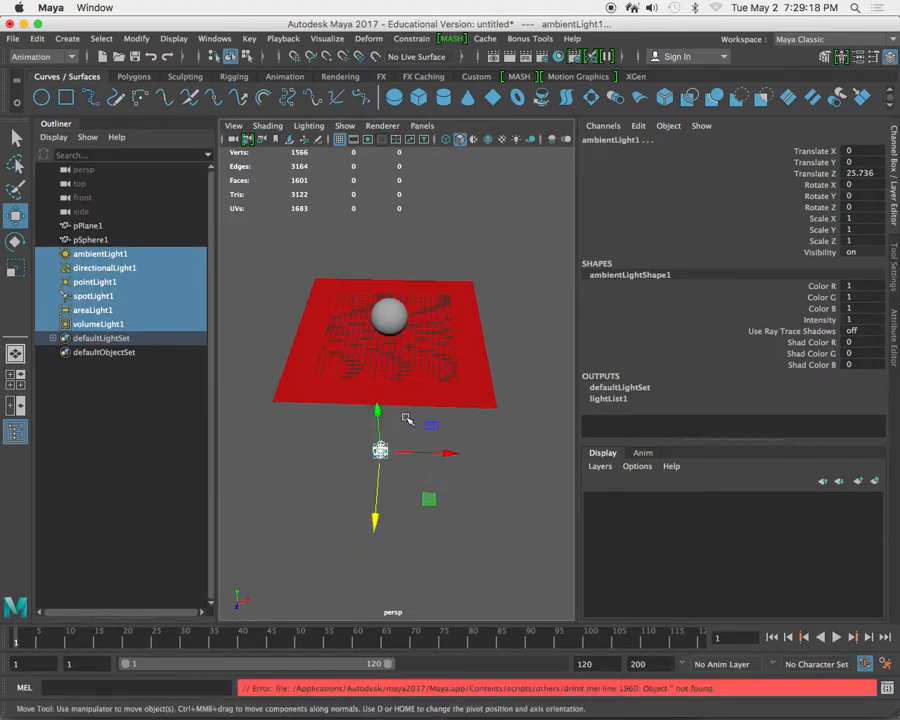
- Spread the lights into an evenly spaced row along X, from the ambient light at about -14.6 to the area light at about -2.5
left_click(112, 254)
mouse_move(446, 454)
left_mouse_down()
mouse_move(418, 452)
mouse_move(430, 452)
left_mouse_up()
left_click(121, 270, "shift")
left_click(95, 283, "shift")
left_click(127, 297, "shift")
left_click(122, 309, "shift")
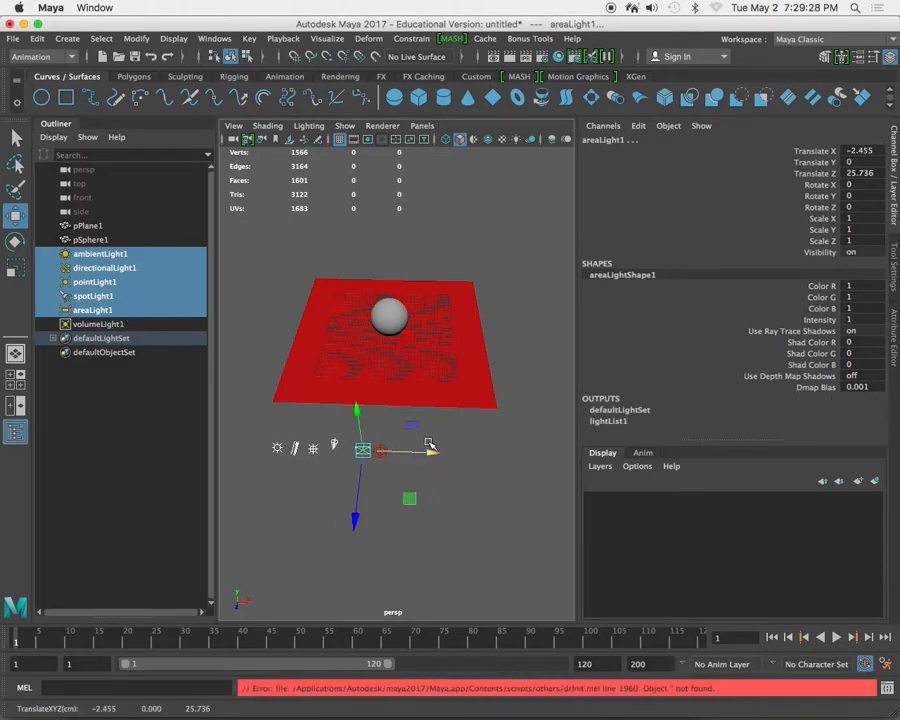
- Widen the perspective view and examine the row of light icons up close
left_click(427, 430)
middle_click_drag(360, 446, 393, 408, "alt")
left_click_drag(391, 405, 404, 423)
left_click_drag(469, 409, 450, 435)
left_click(494, 430)
right_click_drag(380, 399, 440, 415, "alt")
middle_click_drag(361, 372, 436, 386, "alt")
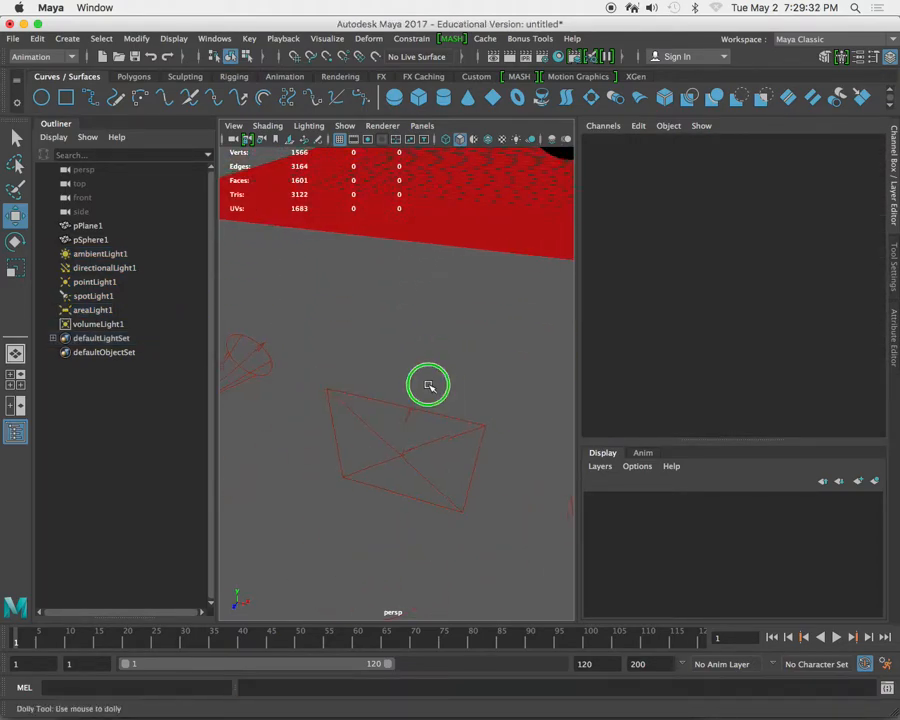
right_click_drag(436, 386, 397, 367, "alt")
key("space")
key("space")
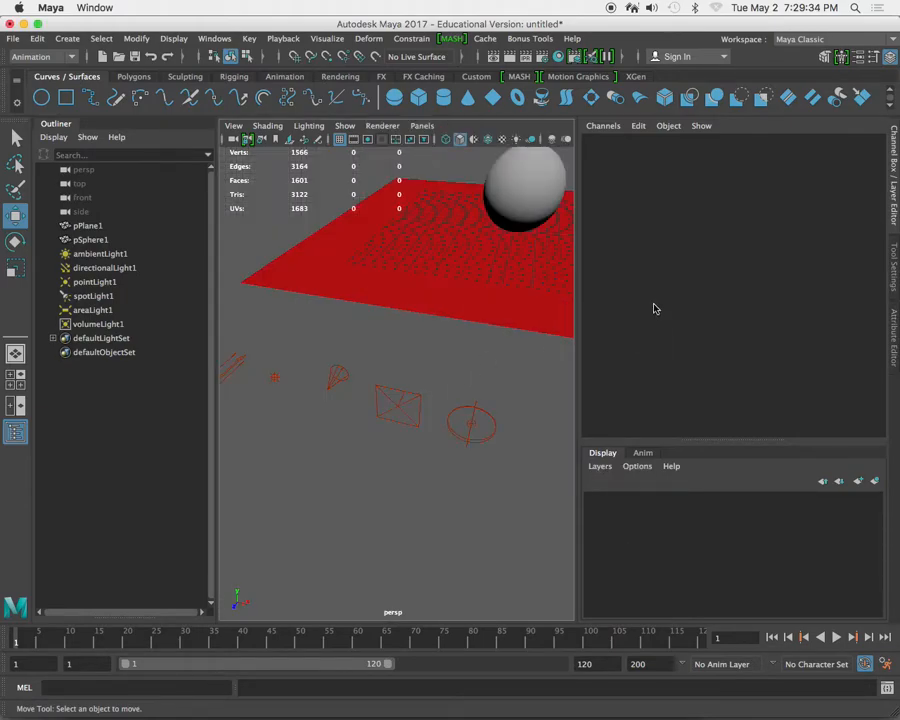
left_click_drag(578, 325, 702, 324)
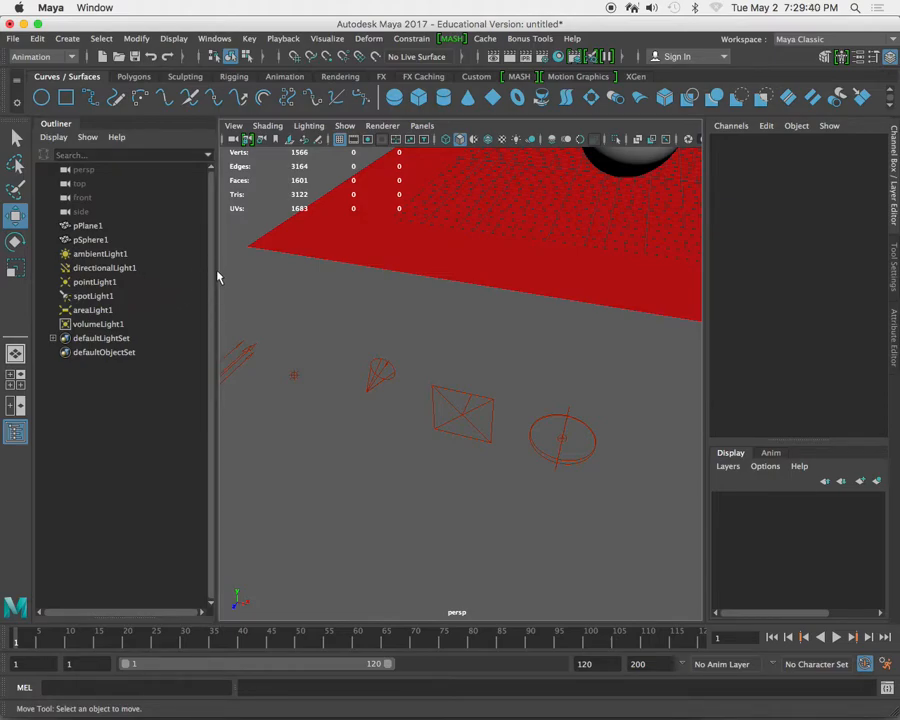
key("a")
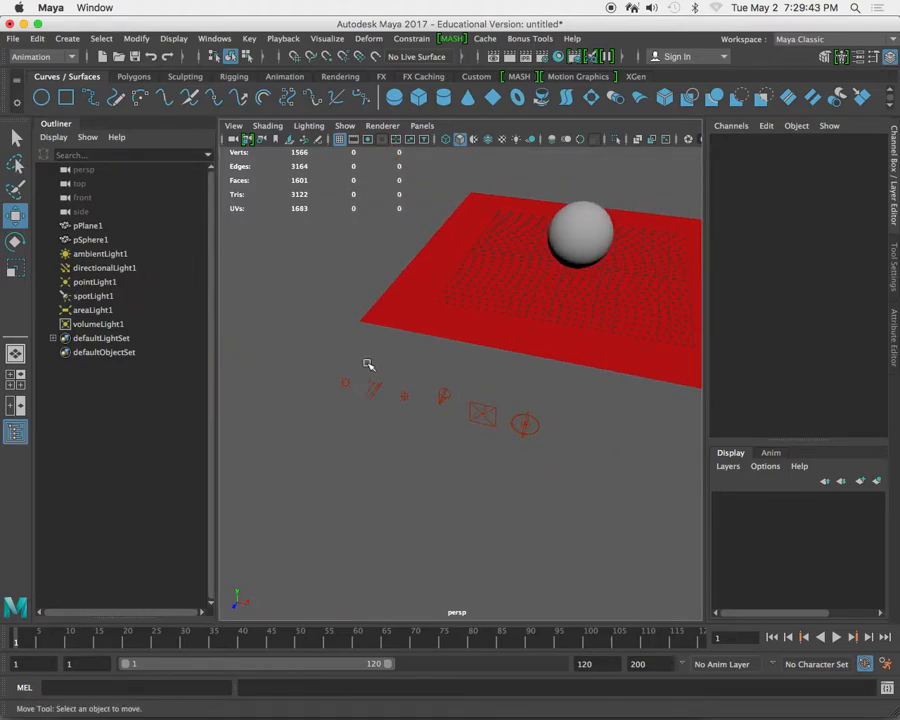
- Select the ambient light in the scene and display its detailed shape attributes
left_click_drag(368, 365, 412, 390, "alt")
middle_click_drag(412, 390, 398, 336, "alt")
right_click_drag(398, 336, 466, 400, "alt")
right_click_drag(421, 370, 439, 393, "alt")
left_click_drag(439, 393, 380, 364, "alt")
left_click_drag(253, 341, 289, 418)
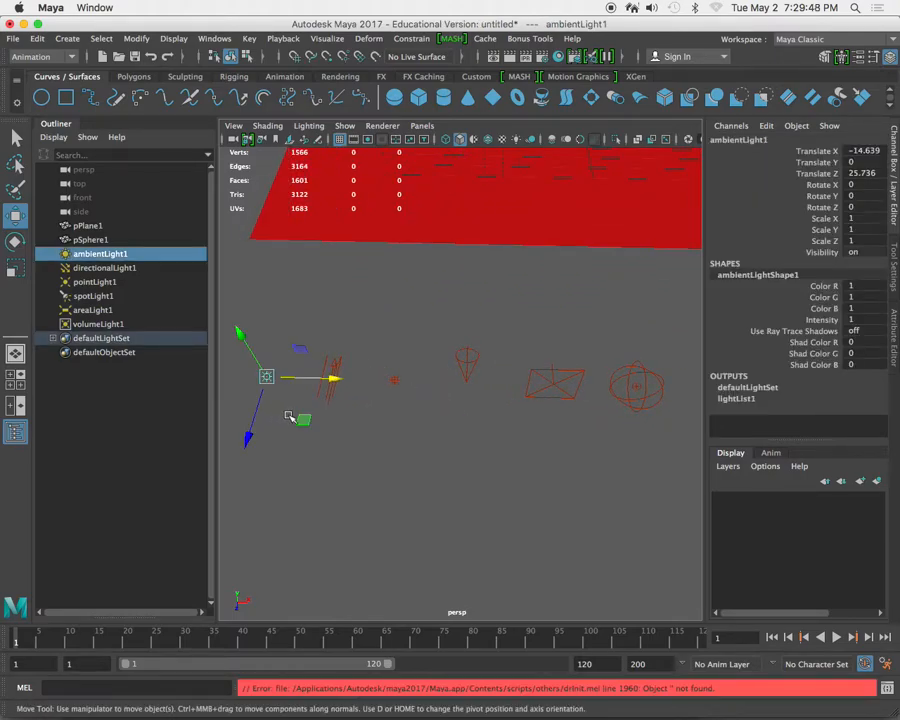
left_click(893, 268)
left_click(894, 316)
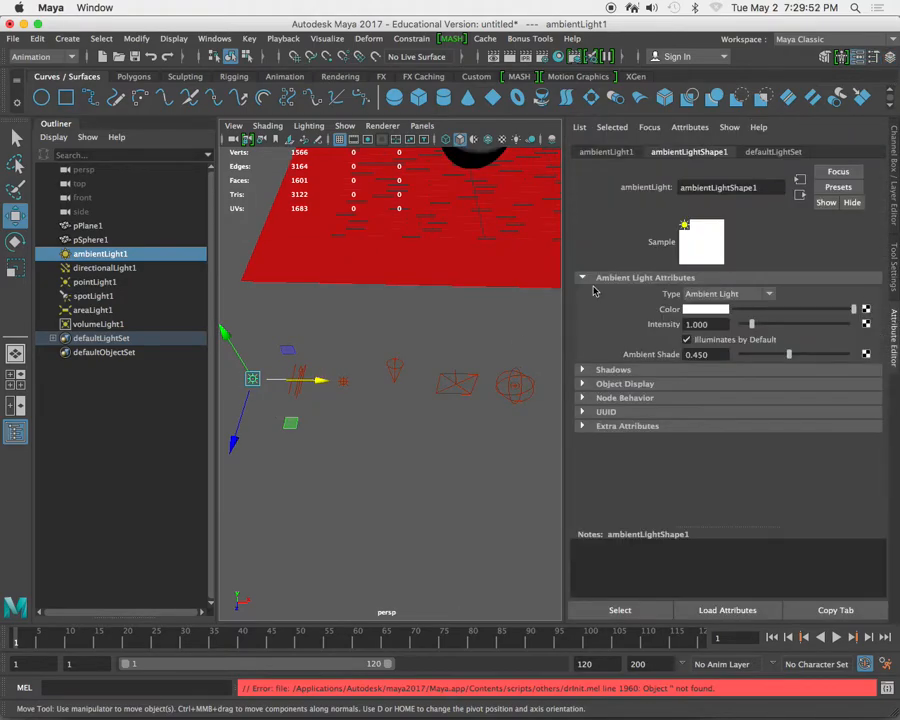
- Set the ambient light's Ambient Shade to 1.000
middle_click_drag(413, 356, 392, 358, "alt")
scroll(416, 352, "down", 4)
scroll(392, 358, "up", 2)
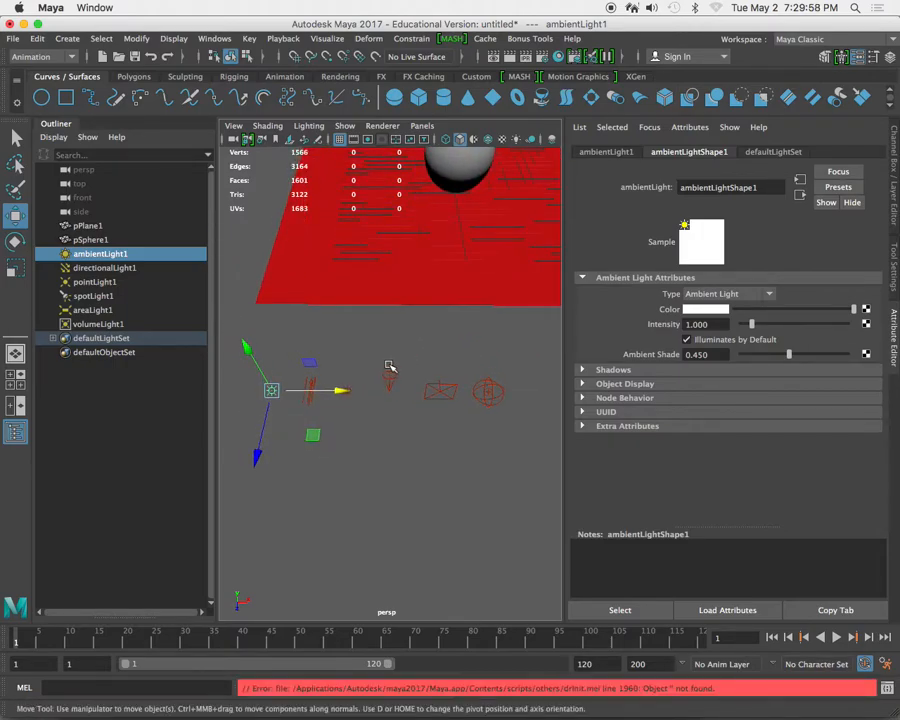
left_click(362, 372)
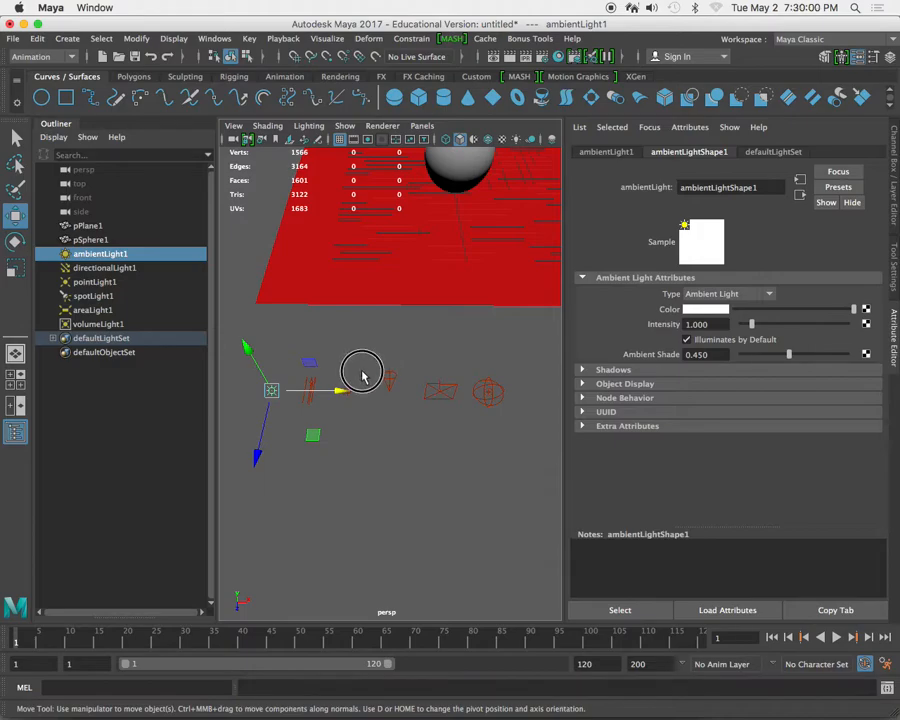
left_click(291, 394)
left_click(273, 391)
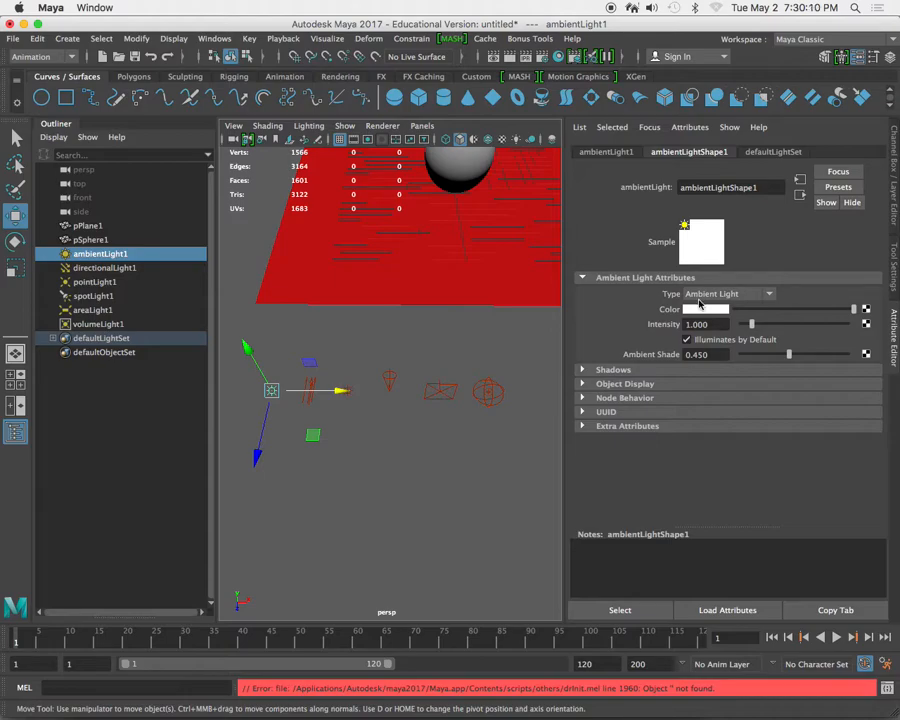
left_click_drag(789, 357, 729, 356)
left_click_drag(747, 356, 883, 372)
- Select the directional light in the row and review its attributes
left_click(338, 346)
left_click(310, 388)
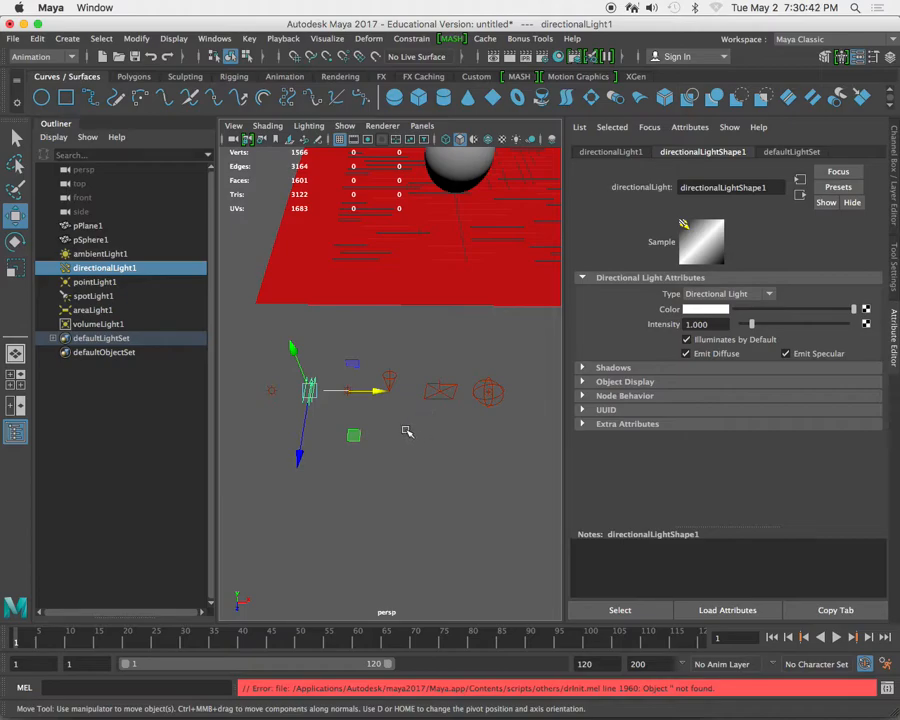
left_click_drag(313, 345, 308, 420)
left_click(315, 366)
left_click(305, 392)
- Compare the attributes of the point, directional and ambient lights by selecting each in turn
left_click(347, 390)
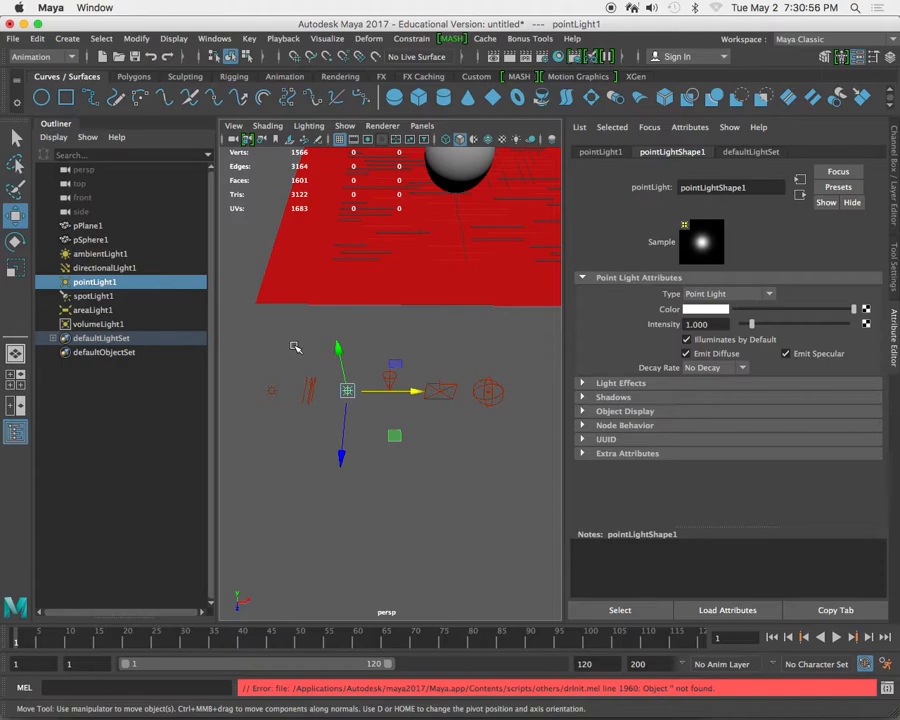
left_click(310, 390)
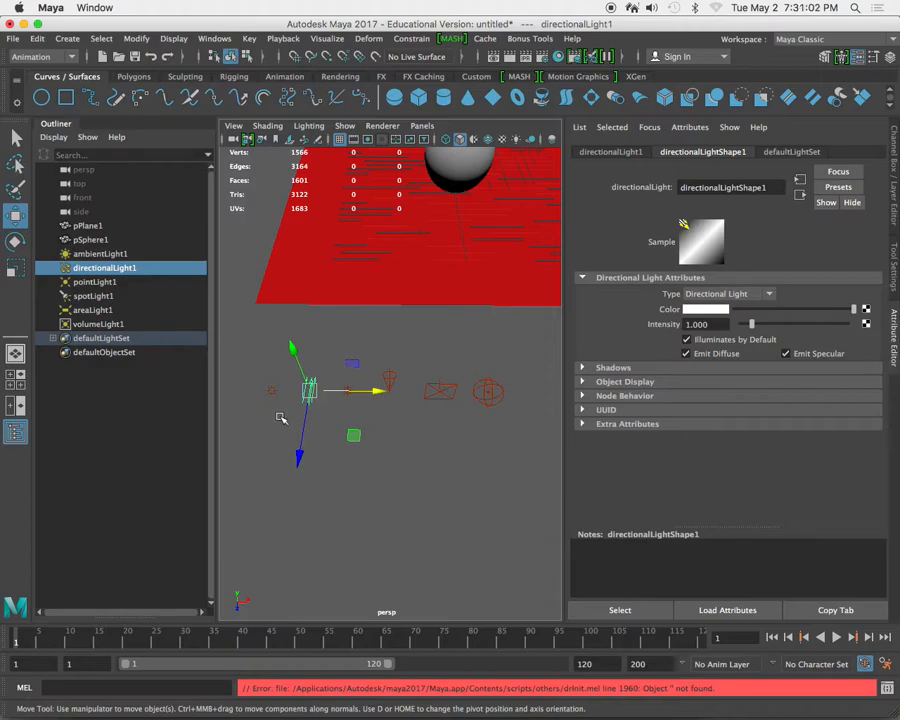
left_click_drag(348, 330, 350, 424)
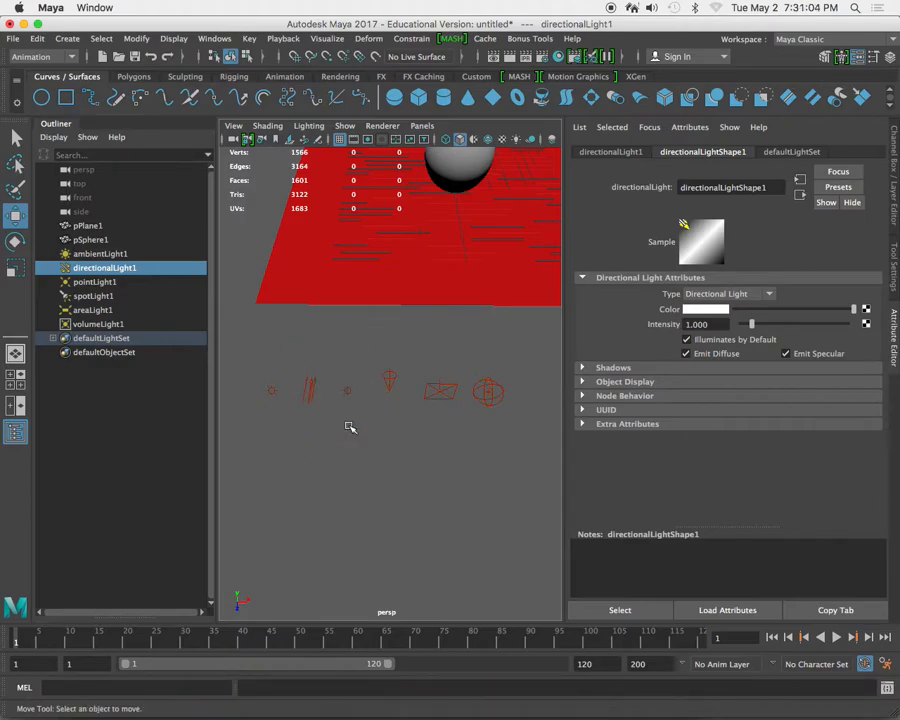
left_click_drag(339, 372, 362, 421)
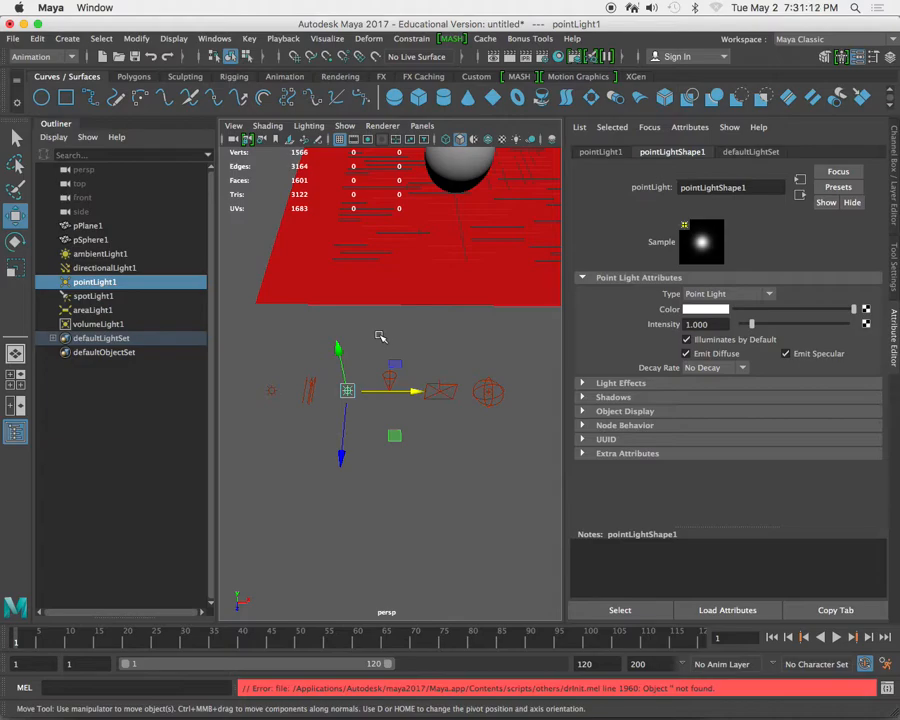
left_click(270, 390)
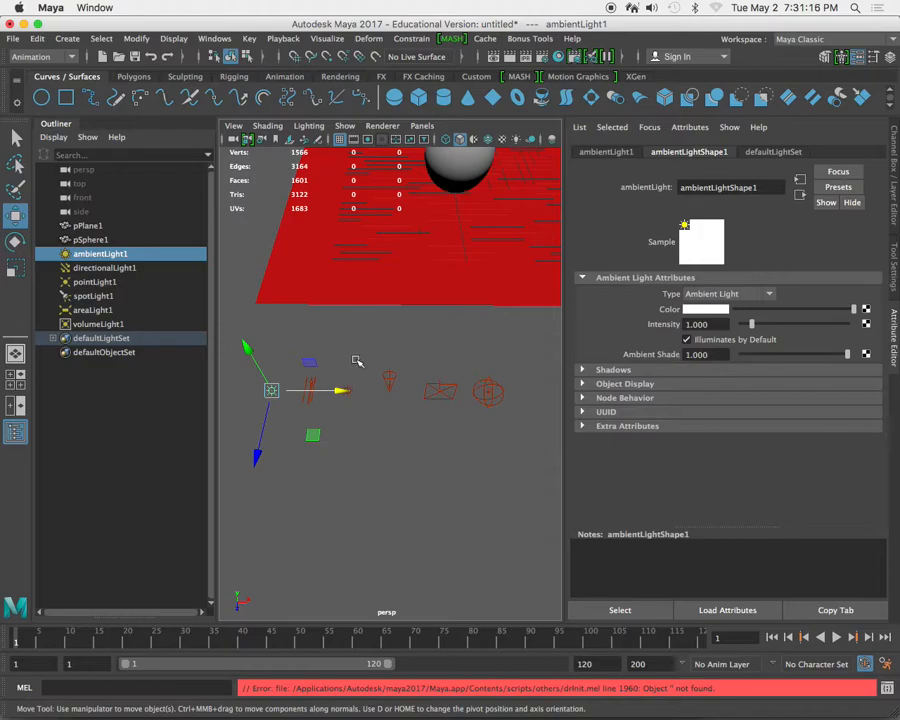
- Review the attributes of the spot light and the area light
left_click(392, 392)
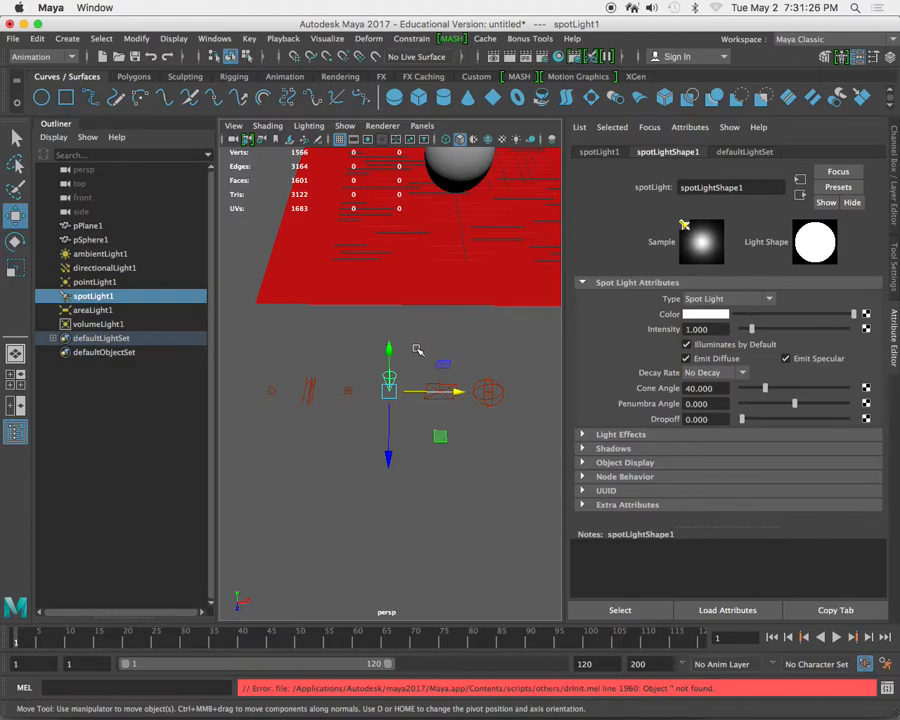
left_click(435, 370)
left_click_drag(434, 369, 445, 413)
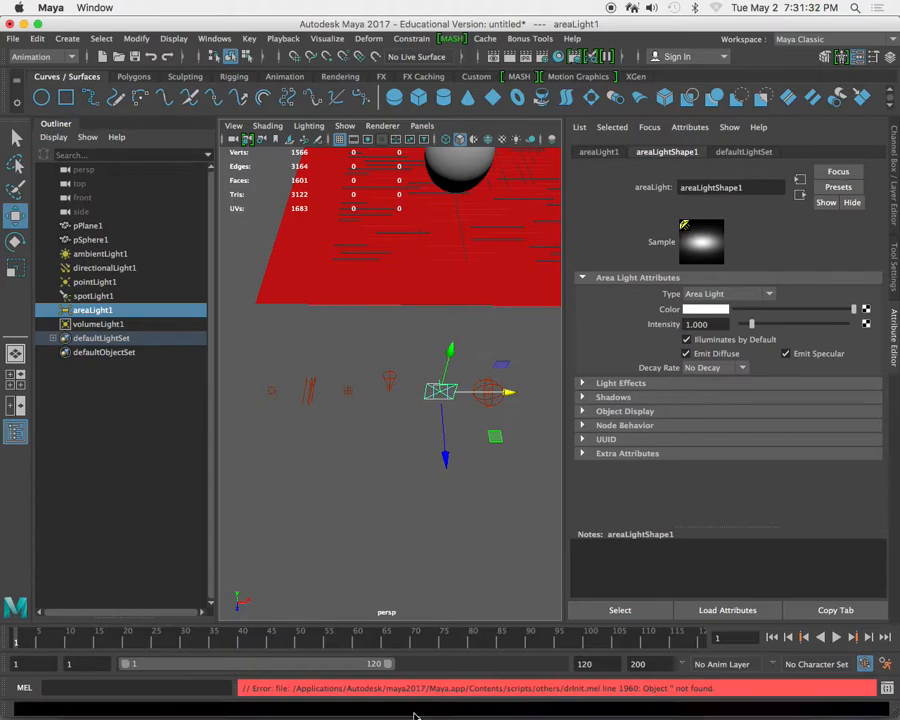
- Switch to Firefox and search Google Images for "area light"
mouse_move(443, 712)
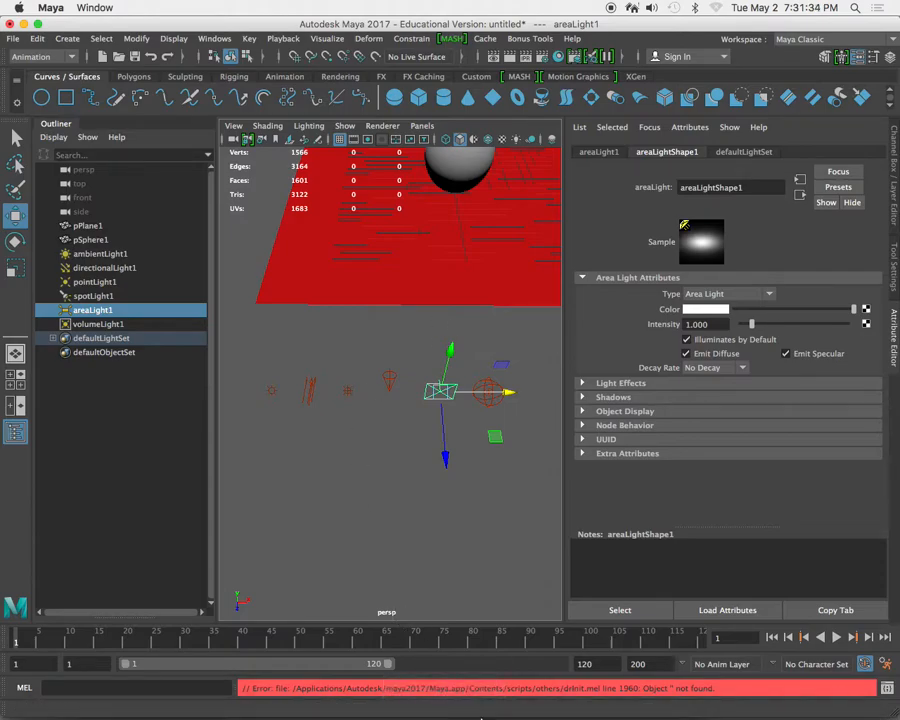
left_click(85, 703)
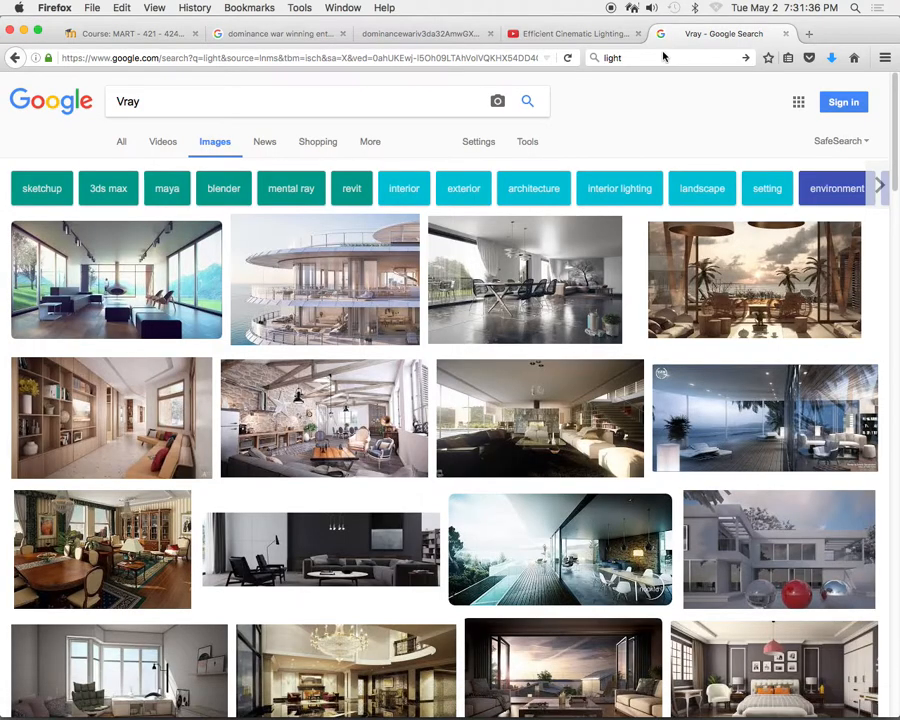
left_click(128, 102)
type("area light")
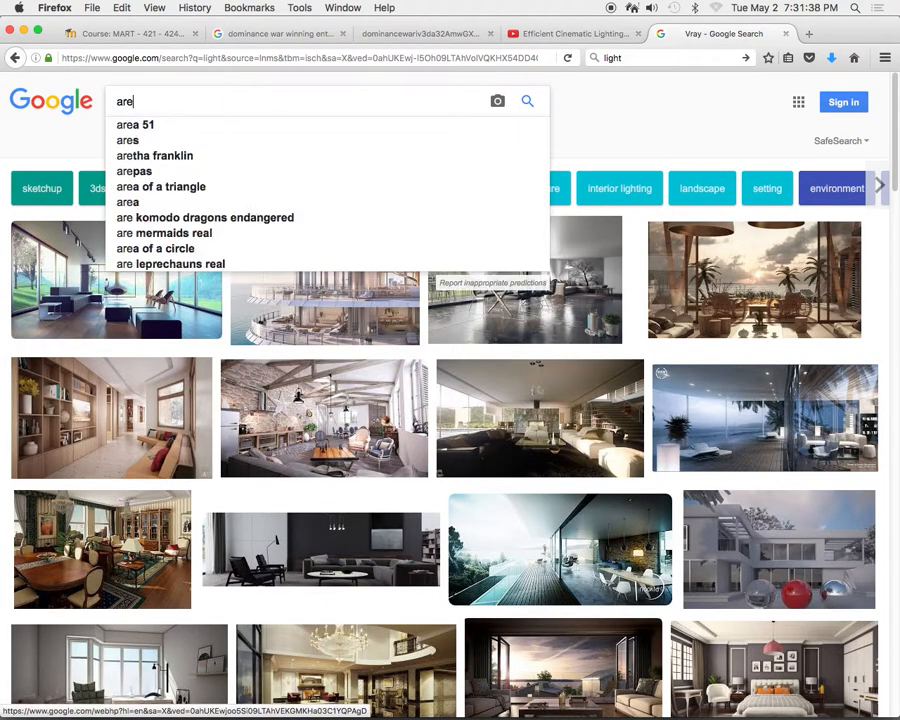
key("Return")
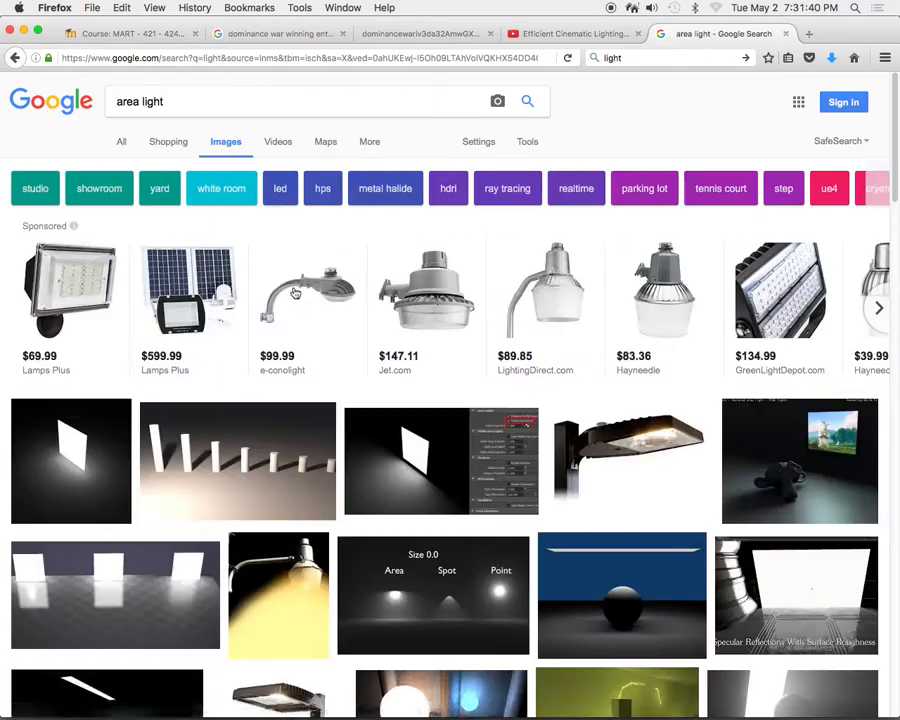
- Preview example renders of area lights, including the Cosine Distribution one, and switch back to Maya
scroll(188, 313, "down", 1)
scroll(188, 313, "down", 2)
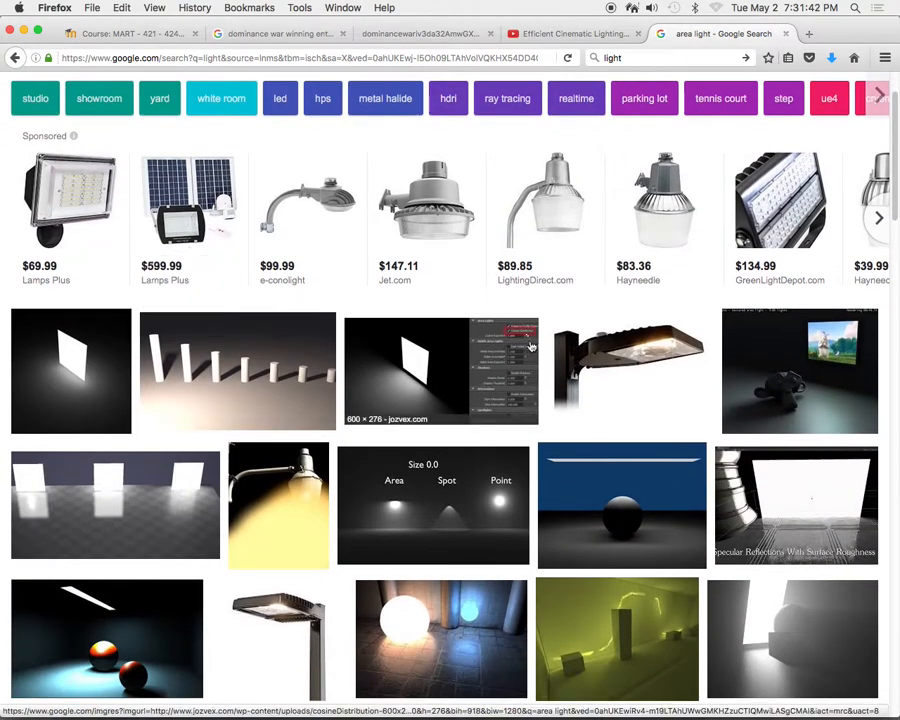
left_click(432, 360)
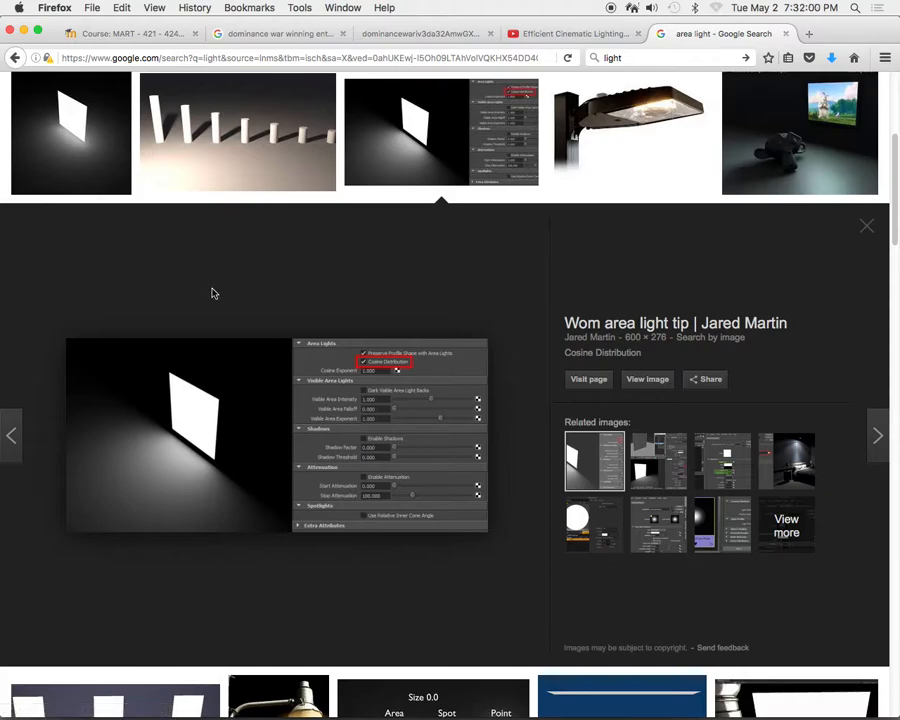
left_click(800, 140)
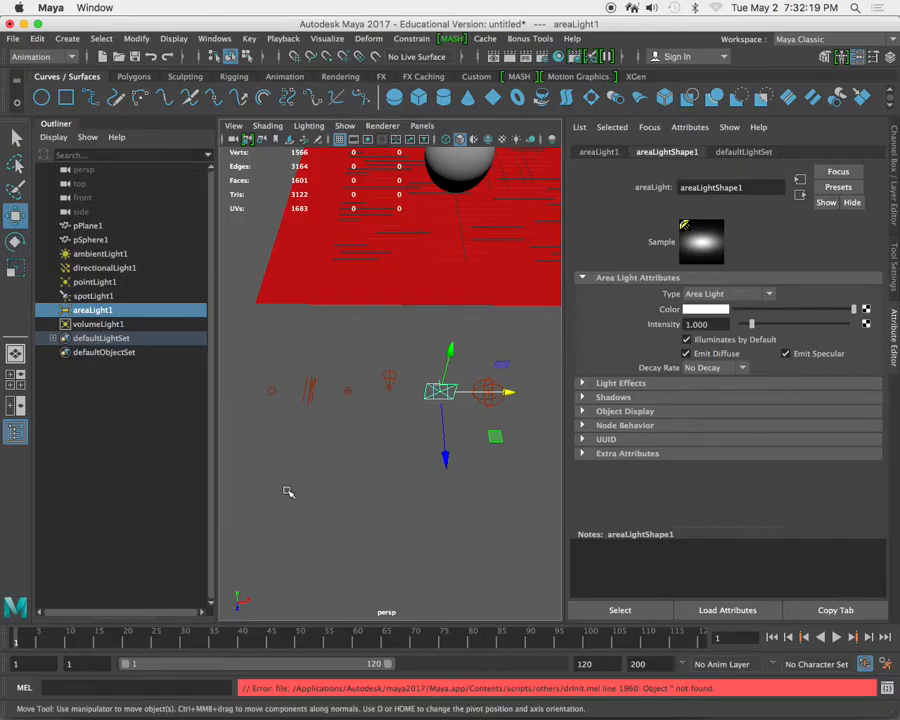
key("super+Tab")
- Try scaling the area light uniformly, up to about 1.39 and down to a tiny size
left_click_drag(333, 451, 381, 468, "alt")
left_click_drag(396, 406, 337, 405, "alt")
key("r")
right_click_drag(335, 405, 367, 424, "alt")
middle_click_drag(358, 420, 331, 399, "alt")
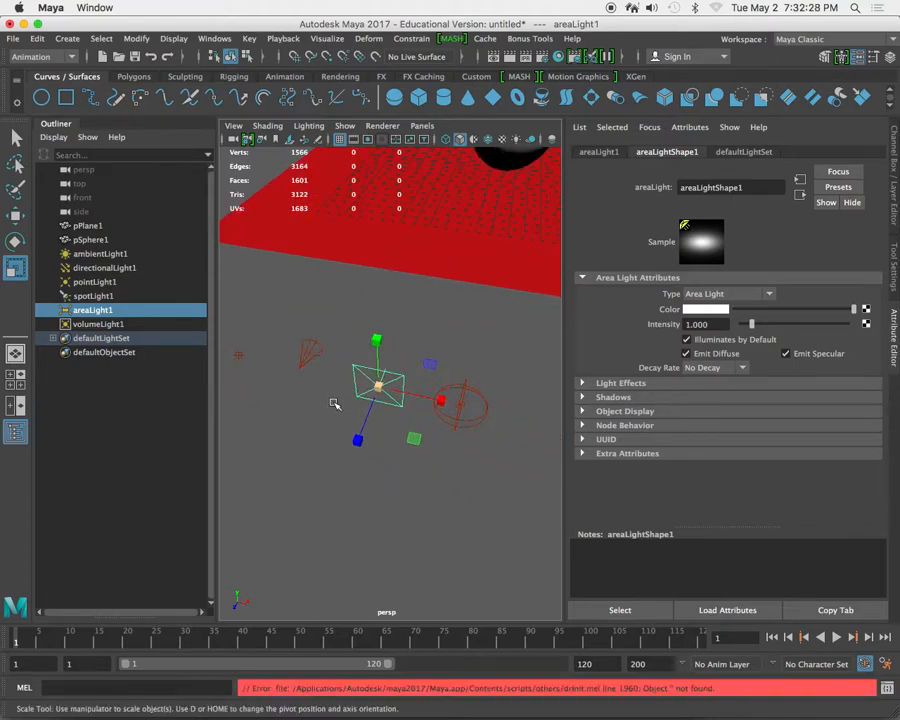
right_click_drag(331, 399, 363, 438, "alt")
left_click_drag(363, 438, 386, 455)
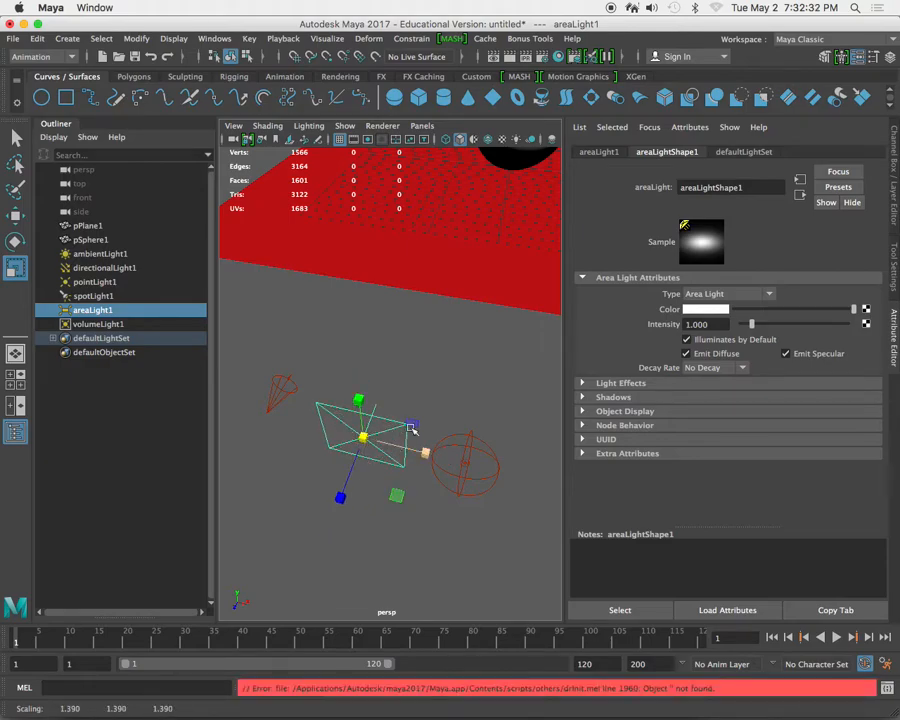
left_click_drag(436, 392, 414, 378, "alt")
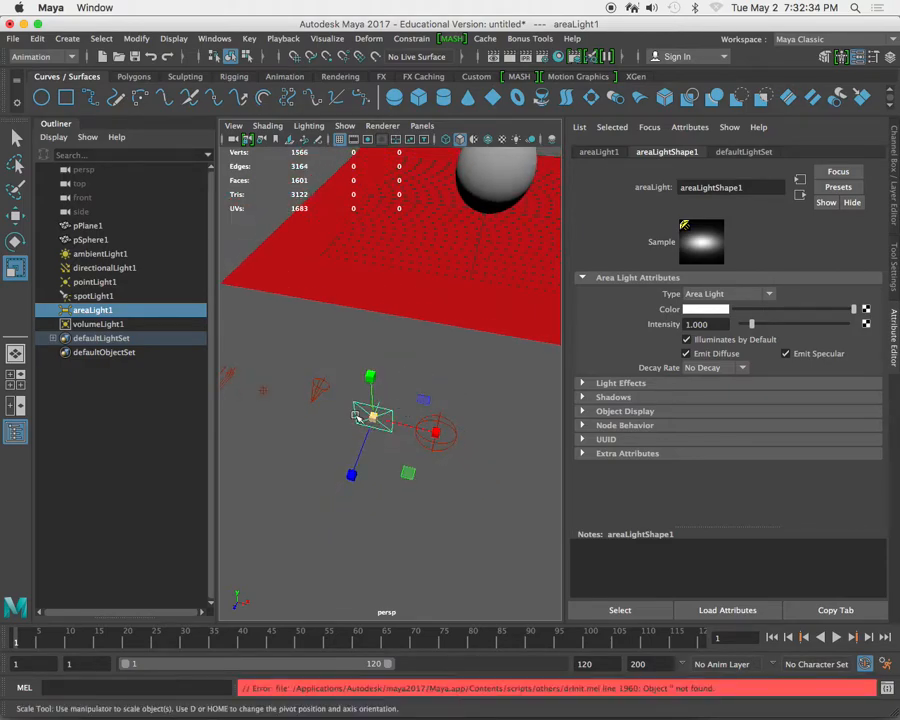
right_click_drag(362, 416, 373, 445, "alt")
left_click_drag(361, 442, 310, 434)
mouse_move(310, 434)
right_mouse_down("alt")
mouse_move(298, 428)
mouse_move(309, 422)
right_mouse_up("alt")
left_click_drag(309, 422, 317, 431, "alt")
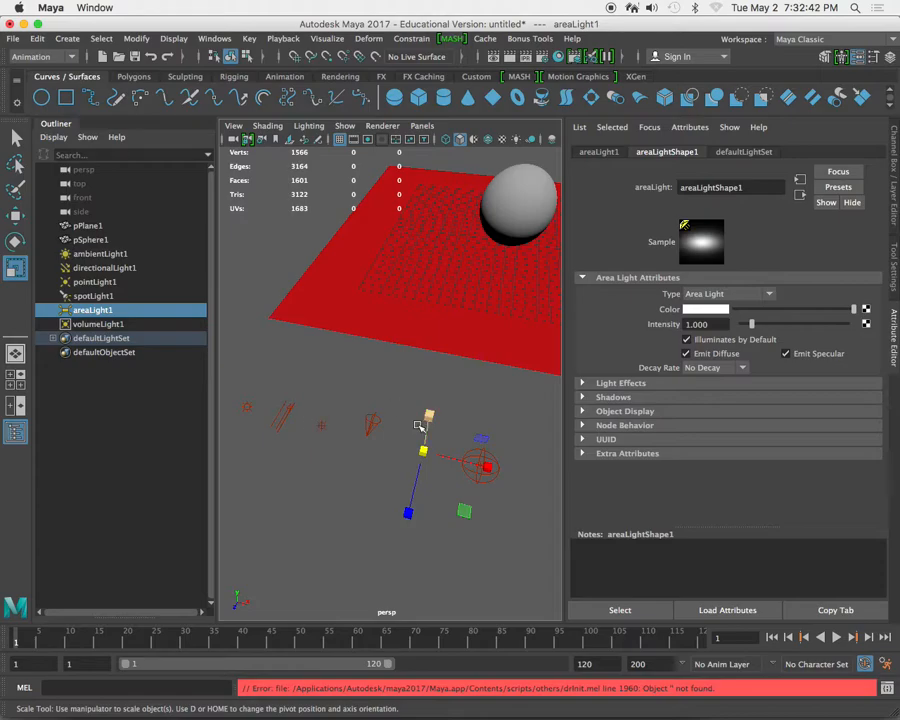
- Try enlarging the area light uniformly until it towers over the row of lights
left_click_drag(423, 450, 558, 432)
right_click_drag(506, 434, 428, 418, "alt")
left_click_drag(438, 418, 352, 434, "alt")
right_click_drag(352, 434, 390, 434, "alt")
left_click_drag(375, 430, 362, 438, "alt")
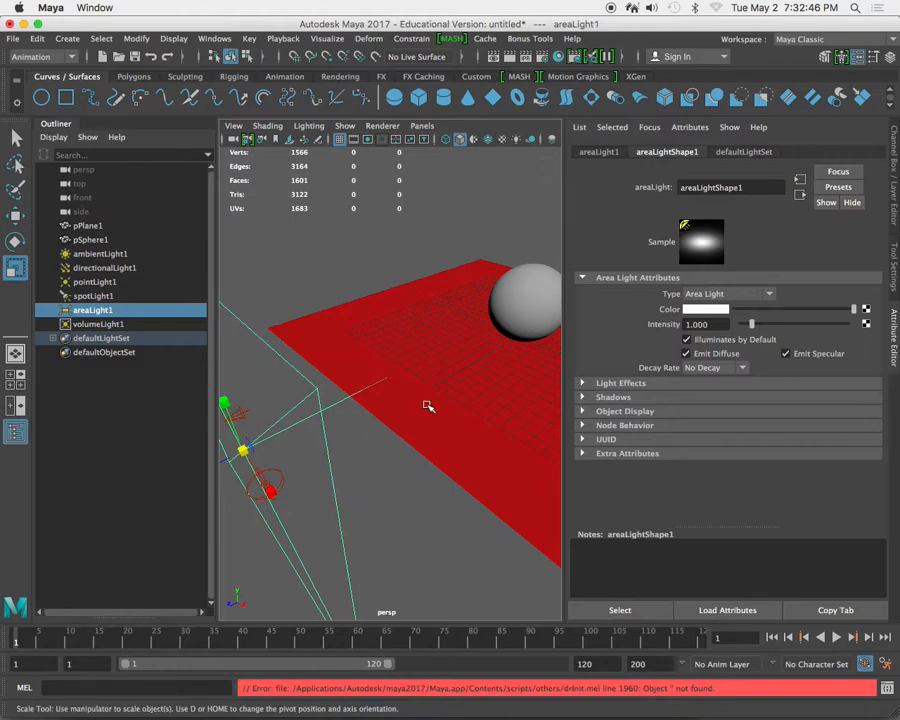
right_click_drag(413, 402, 357, 392, "alt")
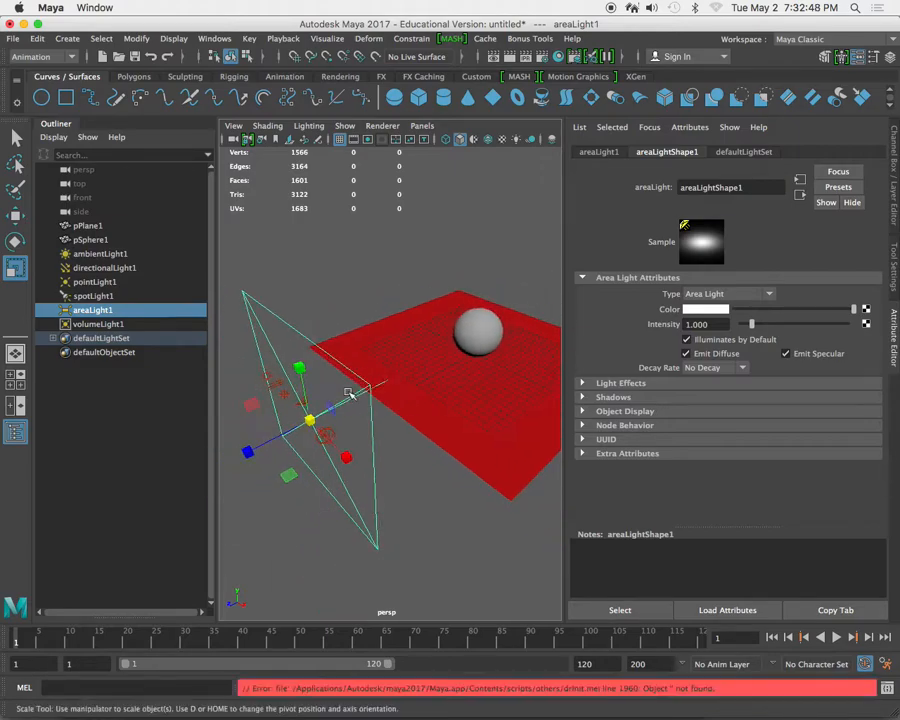
left_click_drag(357, 392, 361, 395, "alt")
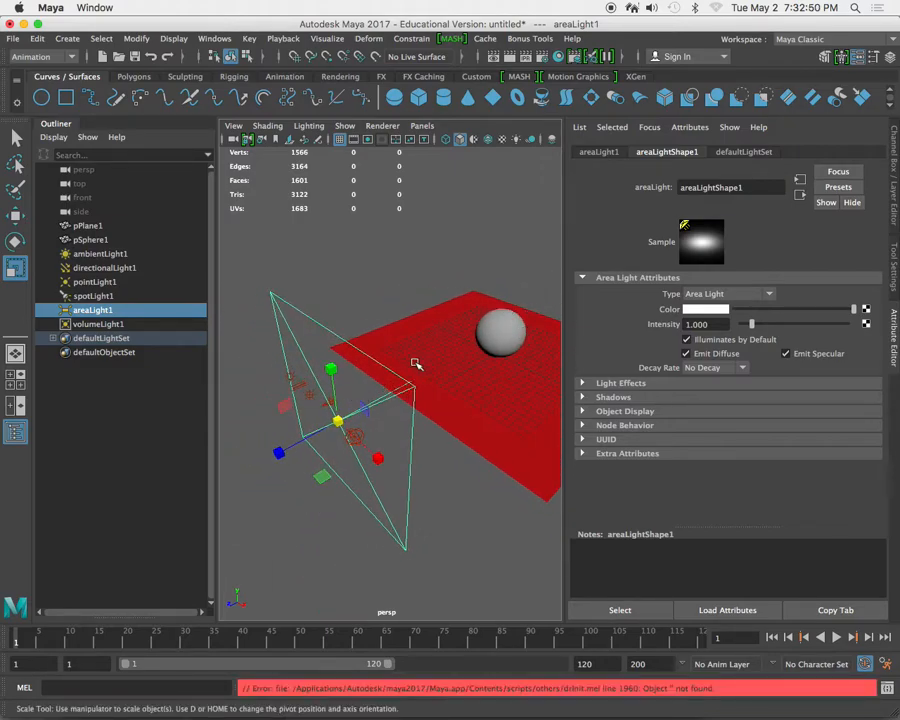
- Scale the area light back down to roughly its neighbours' size and select the volume light to show its attributes
right_click_drag(316, 395, 346, 400, "alt")
left_click_drag(346, 400, 293, 426, "alt")
left_click_drag(358, 430, 219, 402)
right_click_drag(325, 410, 400, 430, "alt")
middle_click_drag(376, 448, 383, 362, "alt")
left_click(463, 394)
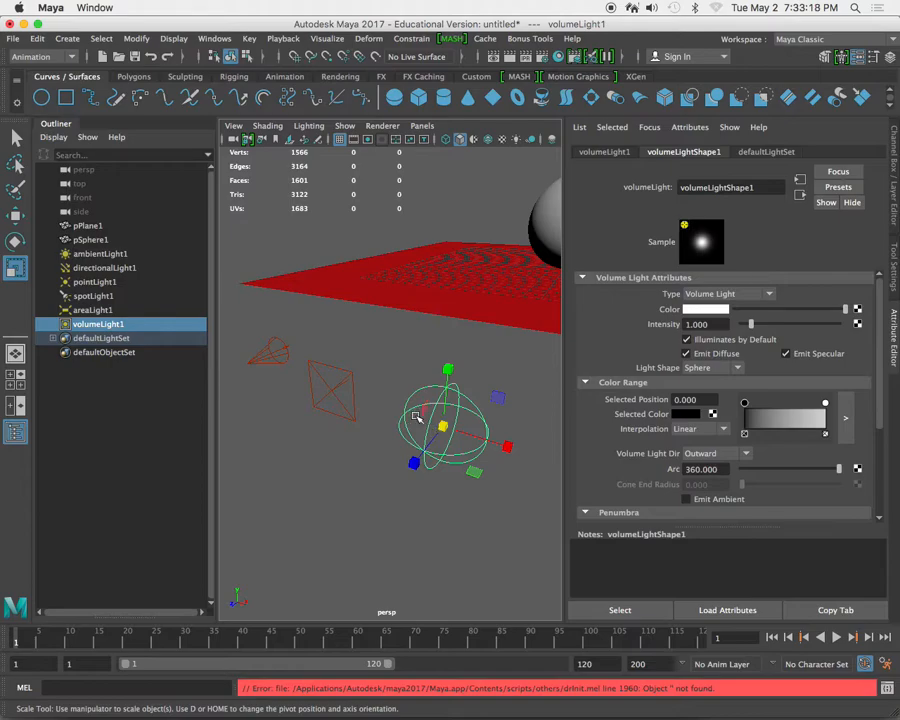
- Select the directional light and examine its Emit Diffuse and Emit Specular options in relation to the sphere
left_click_drag(417, 416, 392, 414, "alt")
left_click(334, 409)
left_click(360, 419)
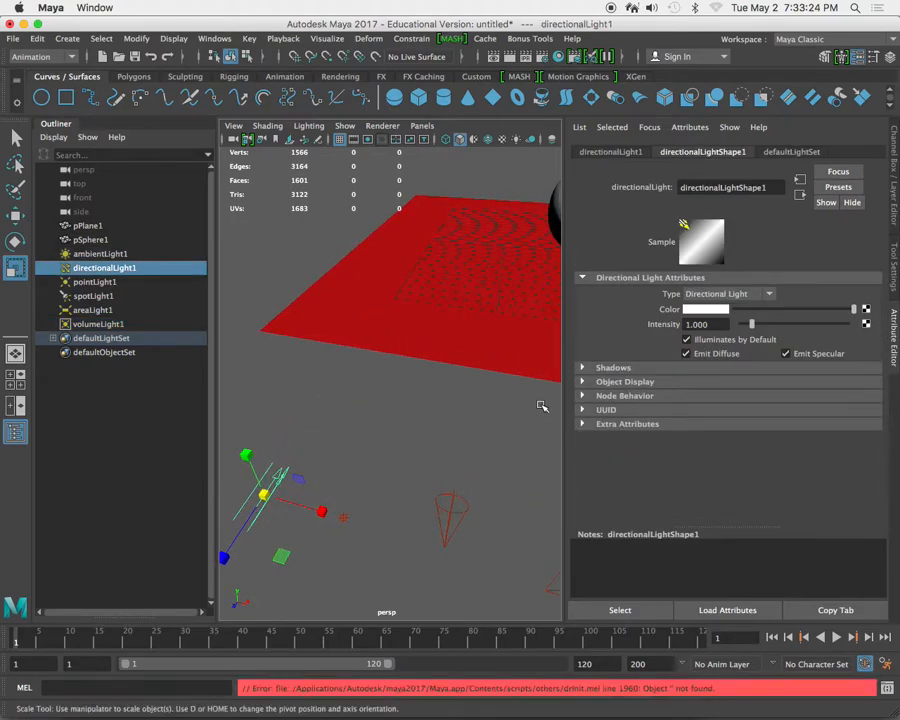
scroll(450, 398, "down", 5)
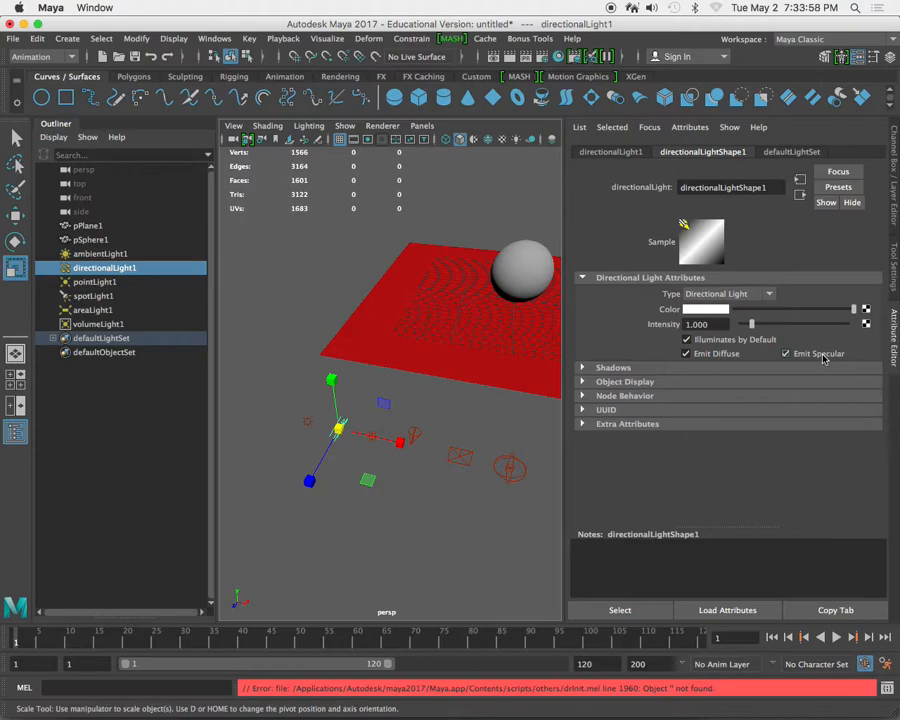
left_click(524, 268)
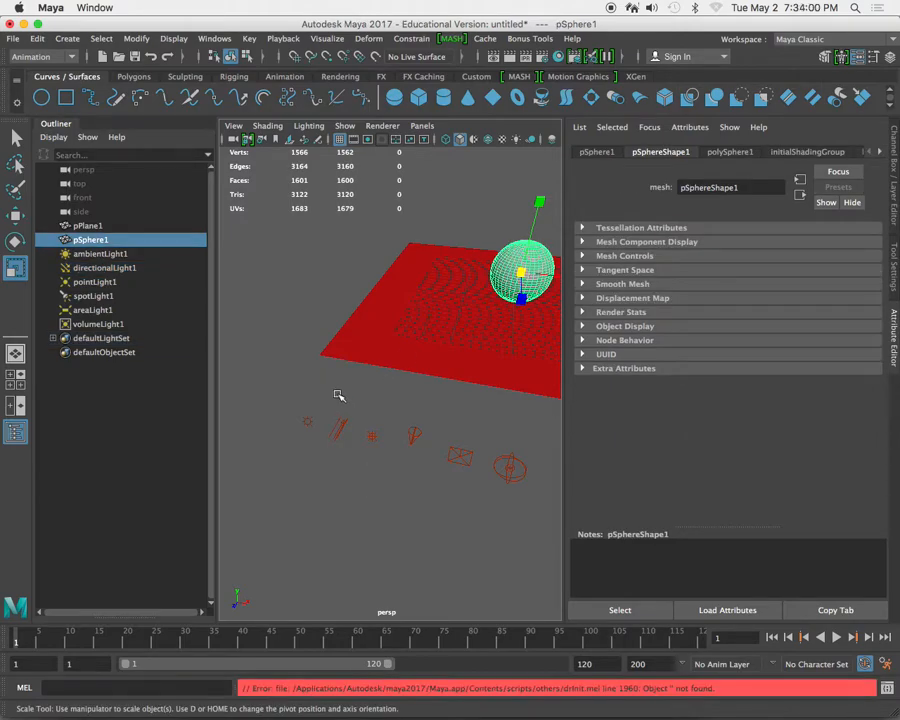
left_click(340, 428)
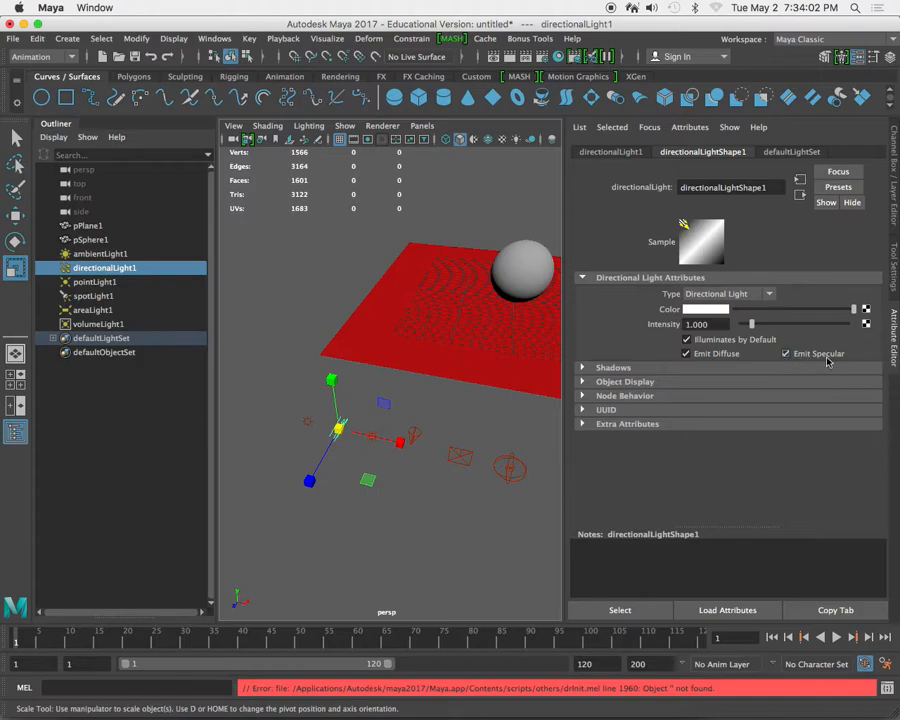
left_click_drag(498, 287, 406, 317, "alt")
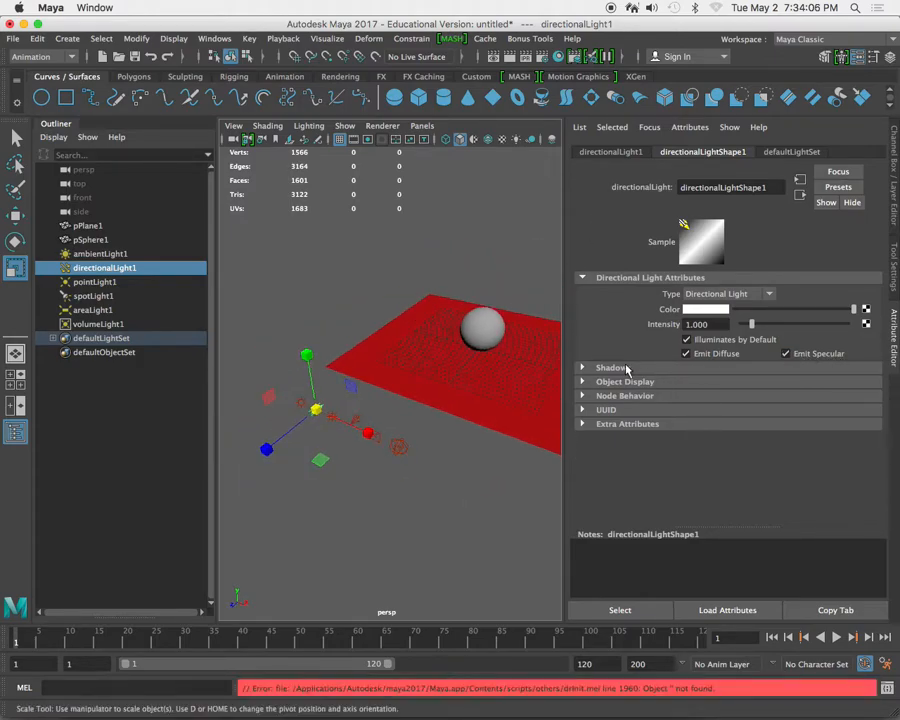
left_click(584, 368)
left_click(584, 368)
left_click(808, 358)
left_click(805, 355)
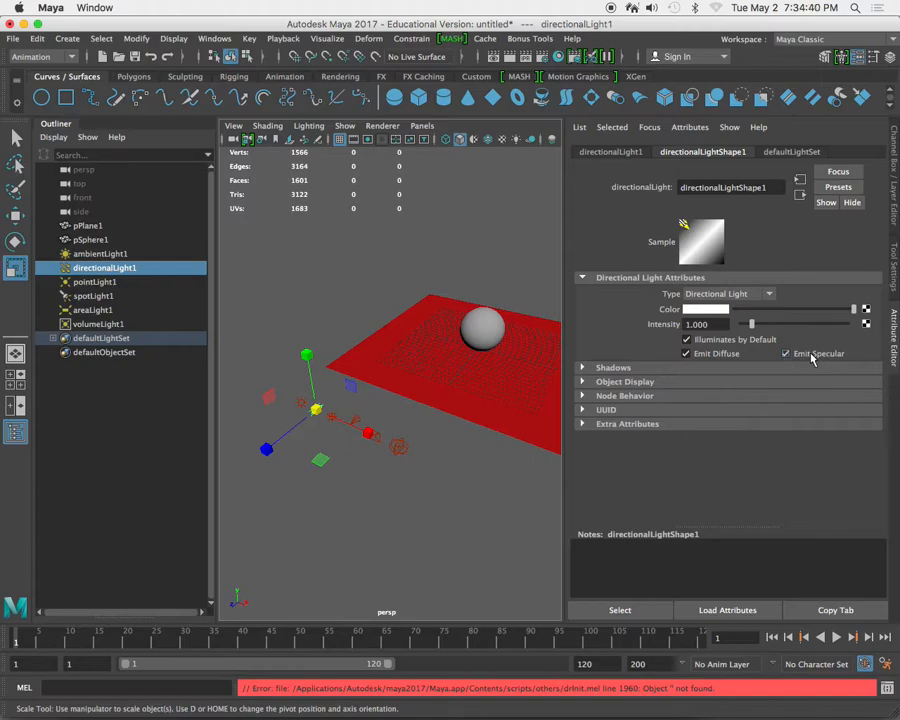
- Expand the directional light's shadow settings and compare its depth map and ray trace shadow attributes
left_click(582, 369)
scroll(590, 378, "down", 5)
scroll(606, 374, "up", 3)
scroll(608, 382, "down", 3)
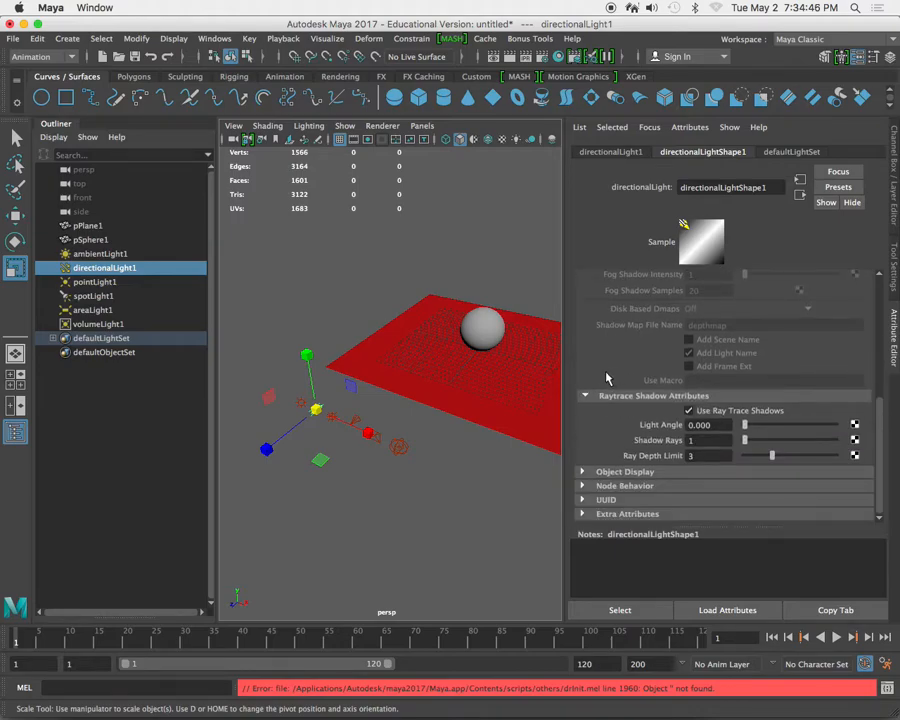
scroll(612, 386, "up", 4)
scroll(620, 390, "down", 4)
scroll(720, 420, "up", 6)
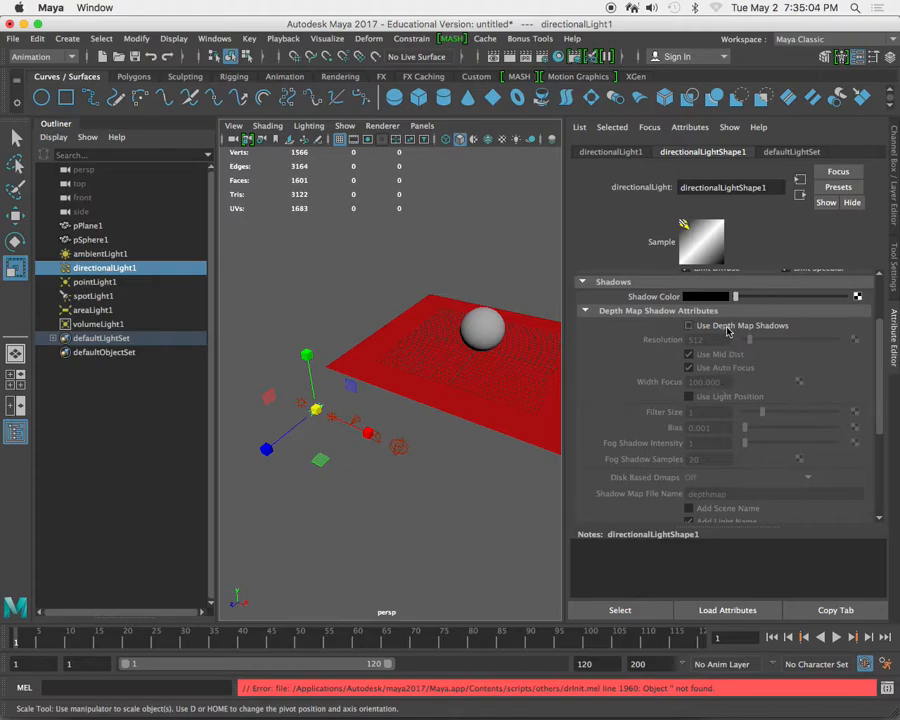
scroll(727, 333, "down", 5)
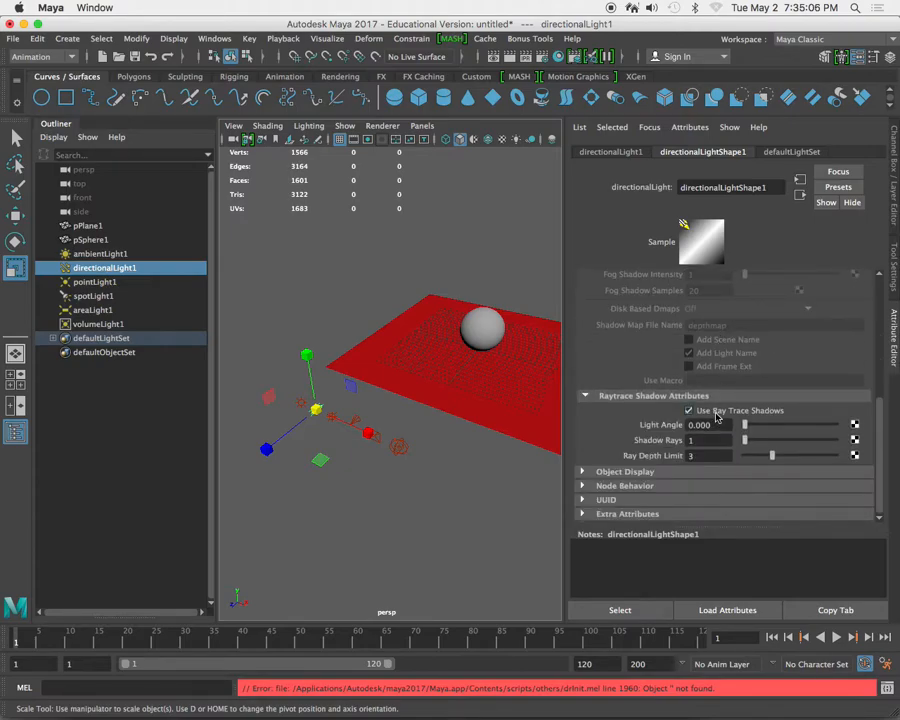
scroll(716, 417, "up", 5)
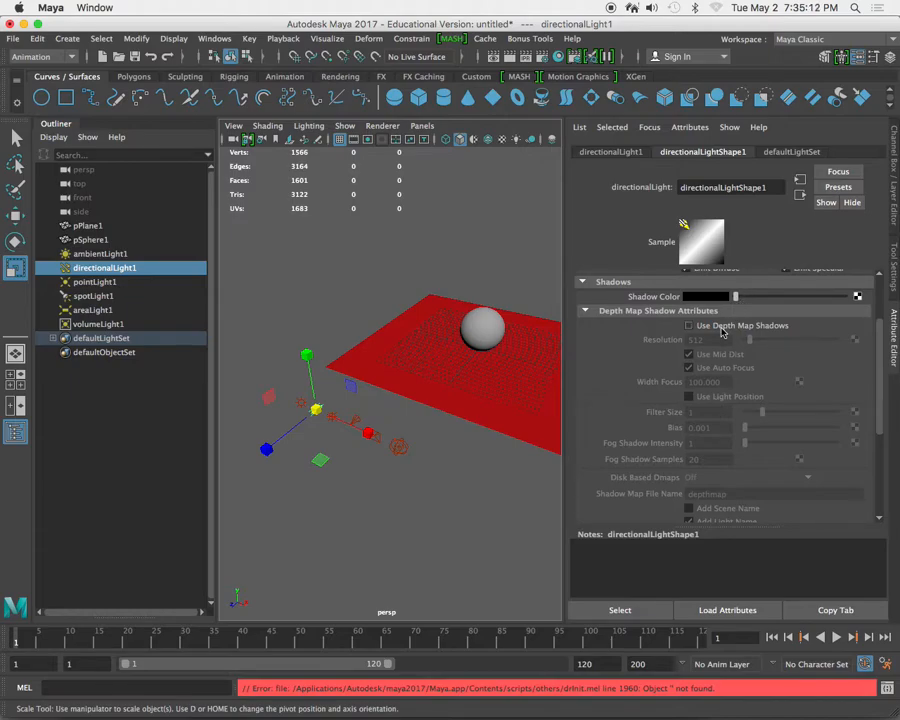
scroll(722, 332, "down", 5)
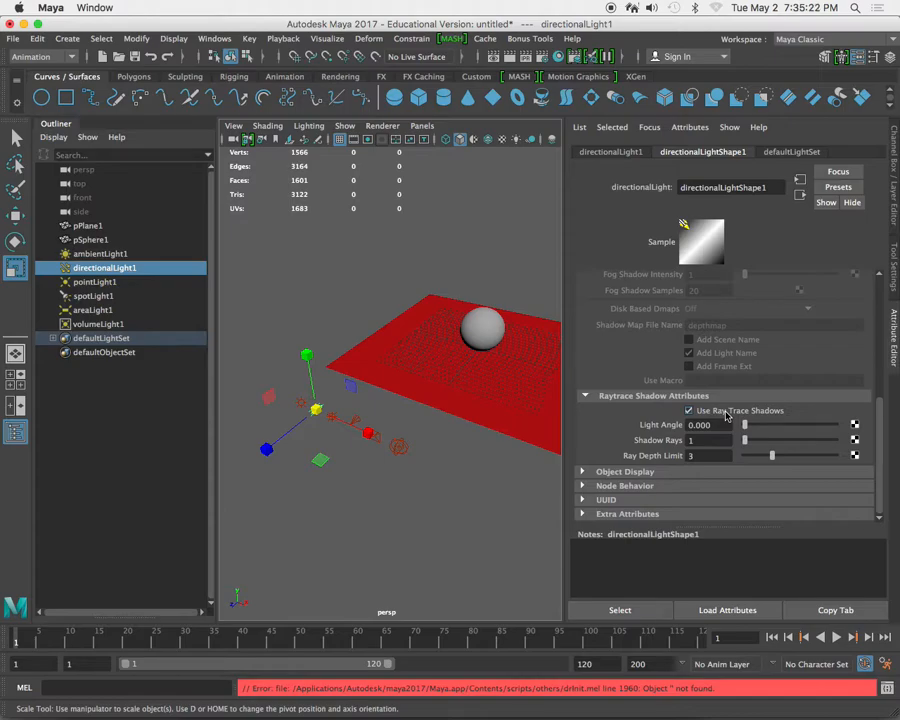
scroll(727, 416, "up", 5)
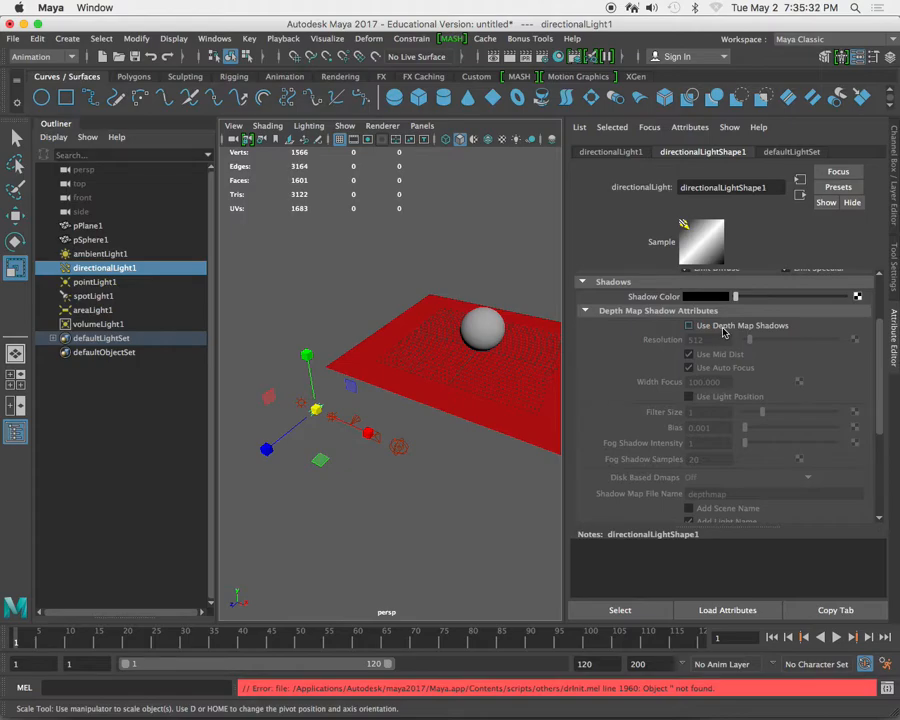
- Select the sphere and then the red plane, inspecting the surface around the sphere up close
left_click(482, 327)
left_click_drag(440, 345, 374, 382, "alt")
scroll(382, 389, "up", 2)
middle_click_drag(392, 399, 376, 387, "alt")
middle_click_drag(493, 336, 430, 352, "alt")
right_click_drag(430, 352, 414, 420, "alt")
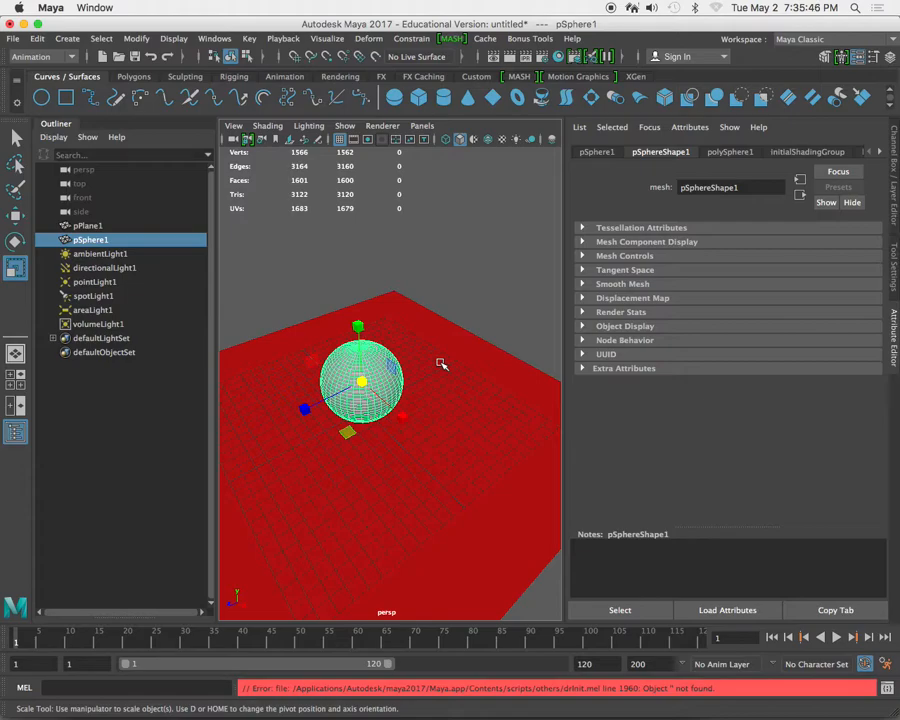
left_click(478, 398)
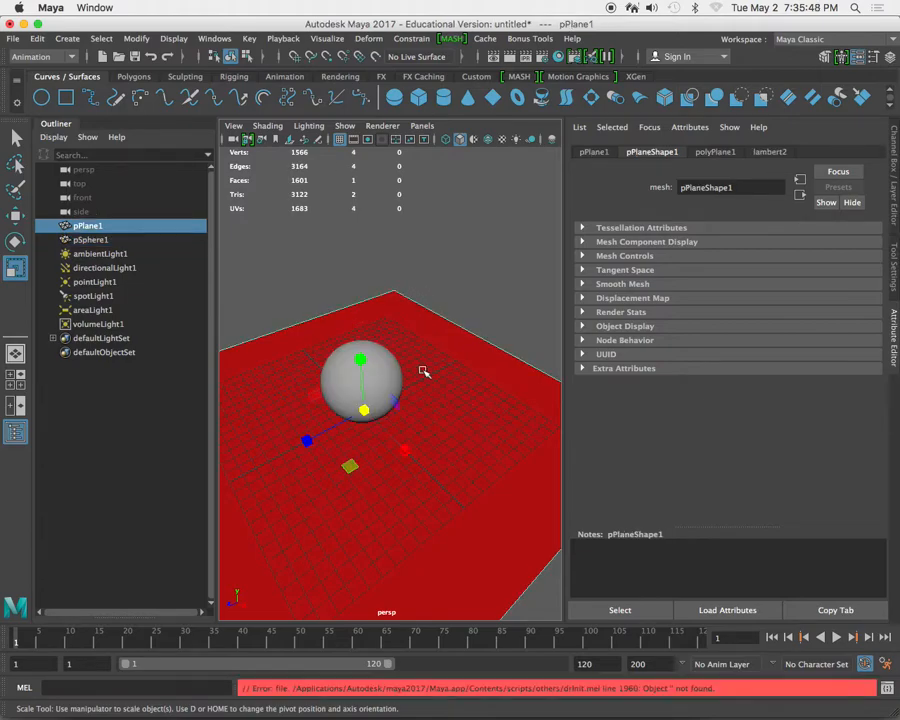
- Reselect the directional light and review its Raytrace Shadow Attributes
left_click(96, 267)
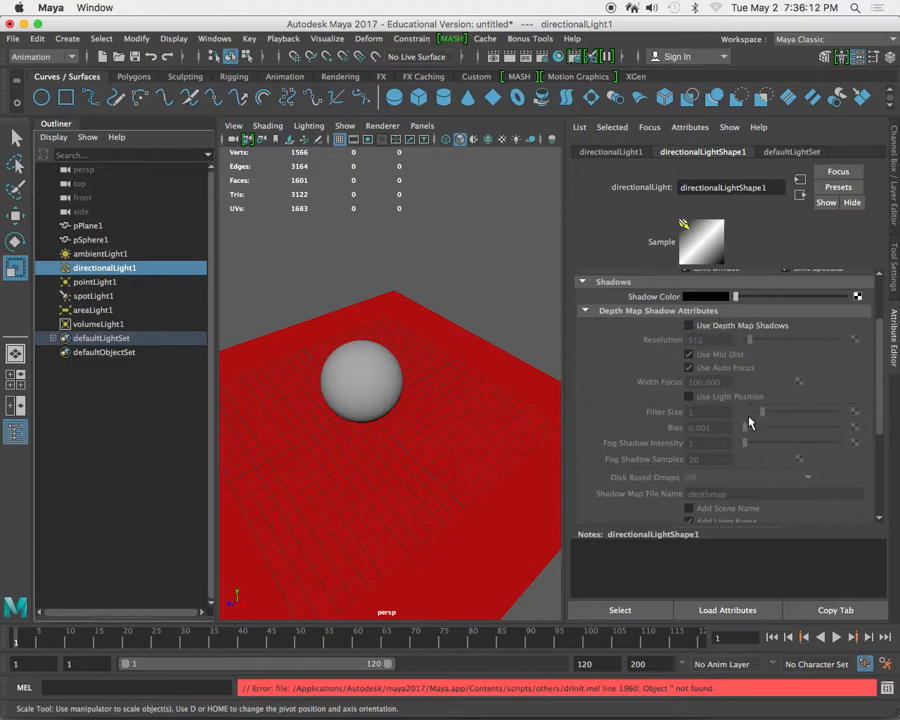
scroll(715, 400, "down", 4)
scroll(715, 405, "down", 2)
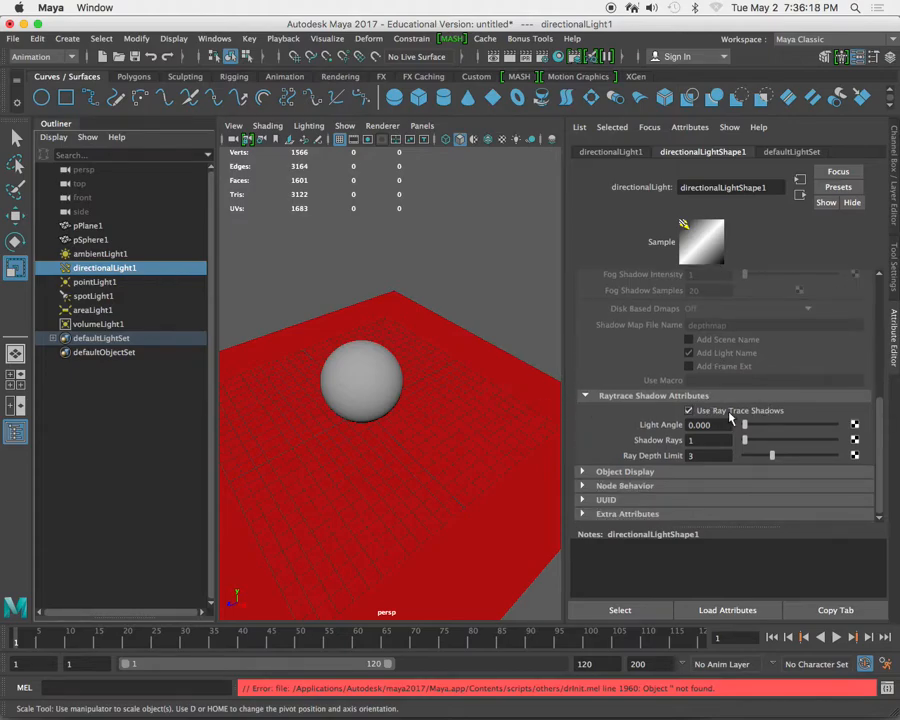
- Return to the row of lights, select the spot light and expand its shadow settings
mouse_move(446, 394)
middle_mouse_down("alt")
mouse_move(349, 377)
mouse_move(430, 384)
middle_mouse_up("alt")
middle_click_drag(268, 404, 313, 406, "alt")
left_click_drag(313, 406, 378, 392, "alt")
right_click_drag(378, 392, 415, 443, "alt")
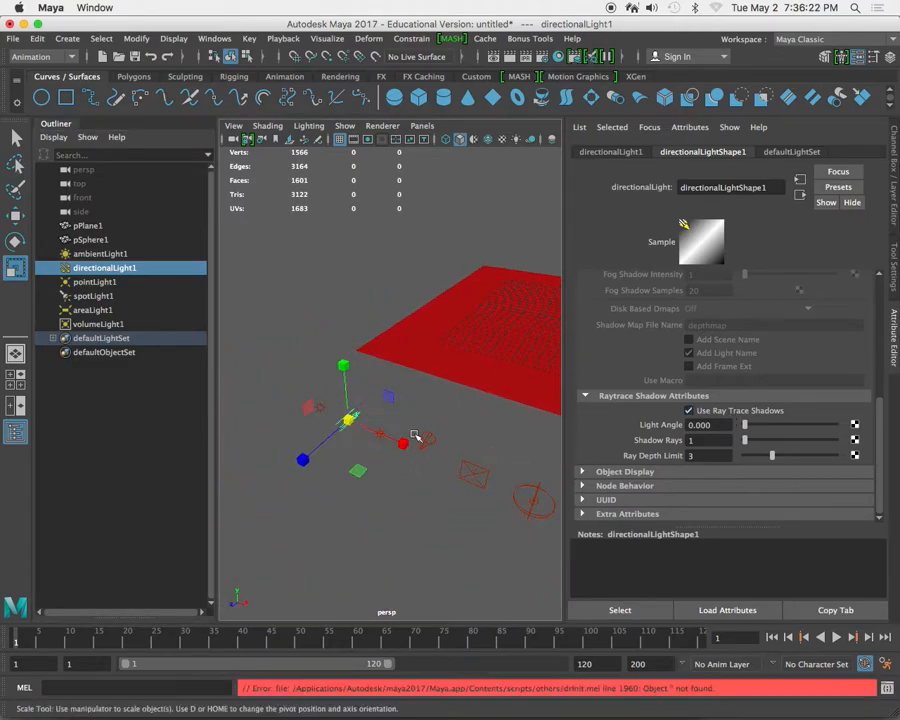
left_click(417, 442)
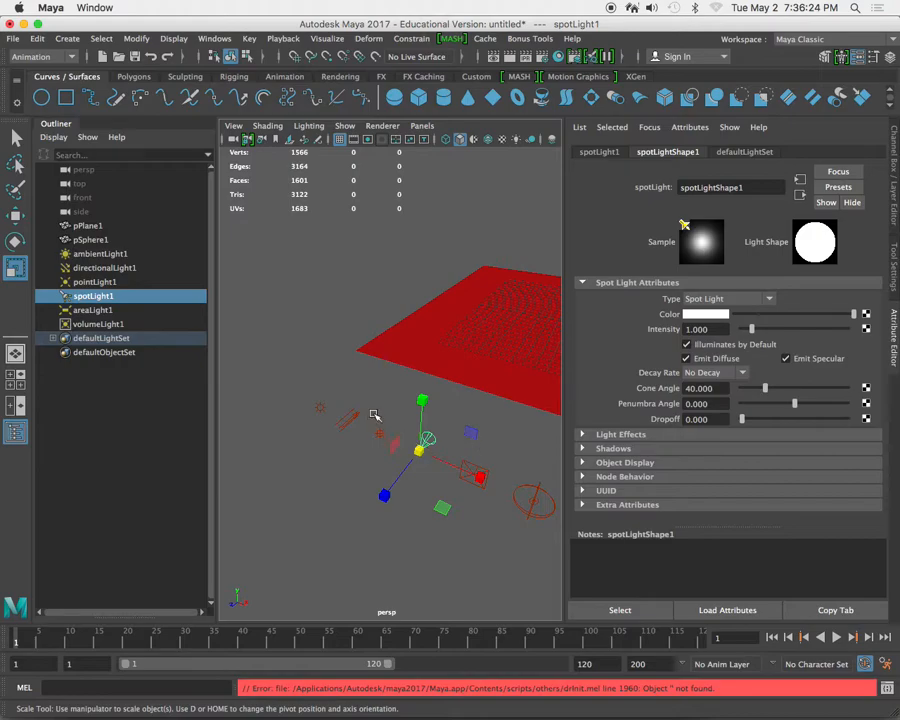
left_click(581, 450)
- Select the ambient light and expand its shadow settings to view its raytrace shadow options
left_click(321, 414)
left_click_drag(305, 382, 326, 419)
left_click(583, 382)
left_click(583, 382)
left_click(583, 370)
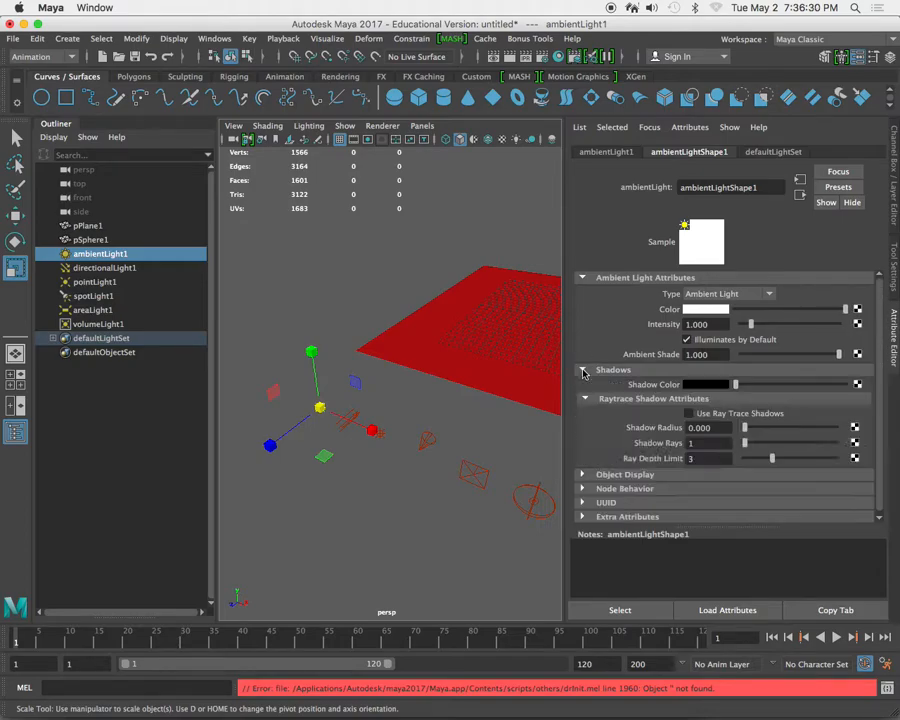
- Reselect the directional light and undo the accidental changes made in the viewport
left_click_drag(355, 381, 335, 425)
left_click(356, 400)
key("super+z")
key("super+z")
left_click(415, 412)
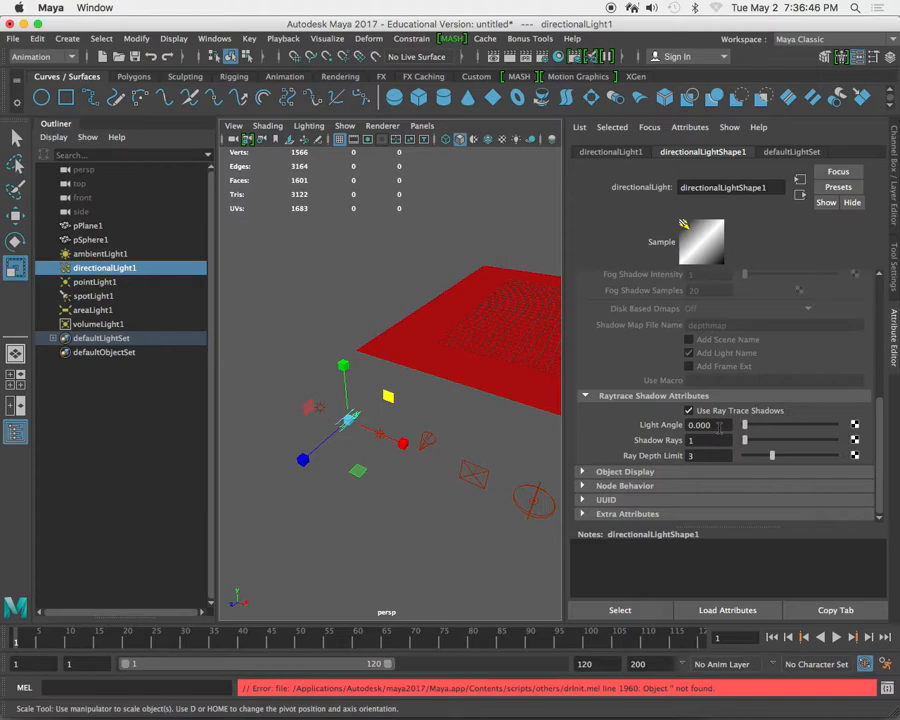
- Examine the directional light's Light Angle, Shadow Rays and Ray Depth Limit attributes
left_click(712, 425)
left_click(708, 440)
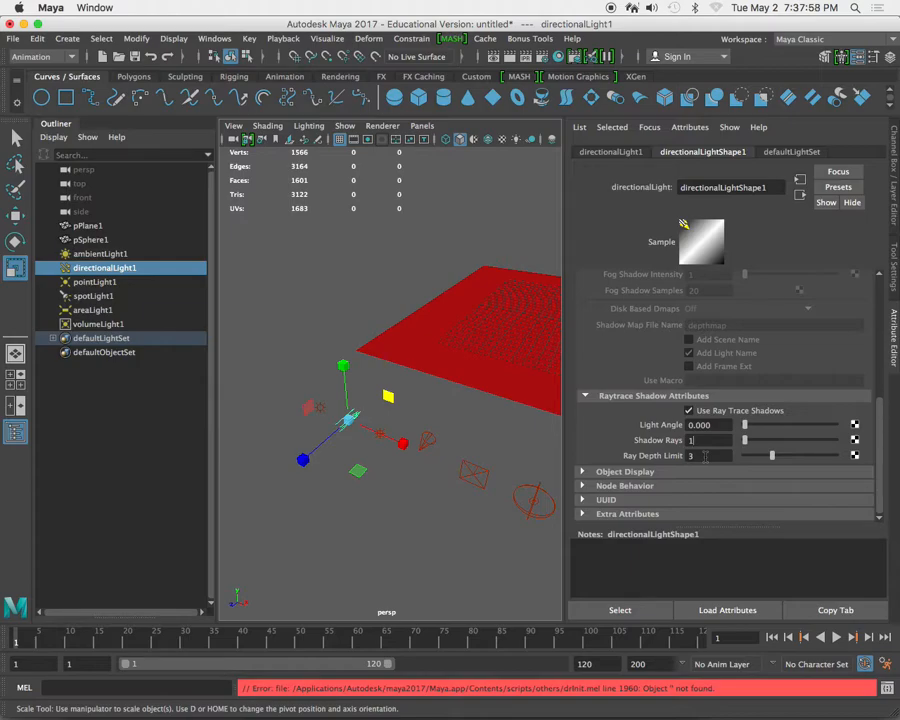
left_click(704, 457)
middle_click_drag(353, 435, 339, 409, "alt")
left_click_drag(339, 409, 356, 426, "alt")
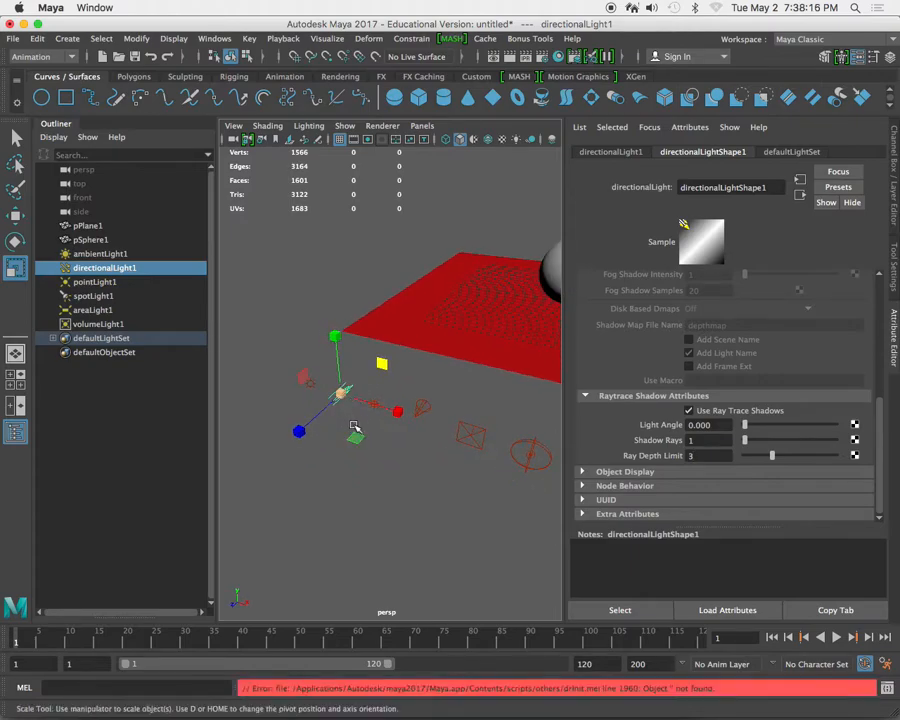
middle_click_drag(356, 426, 361, 441, "alt")
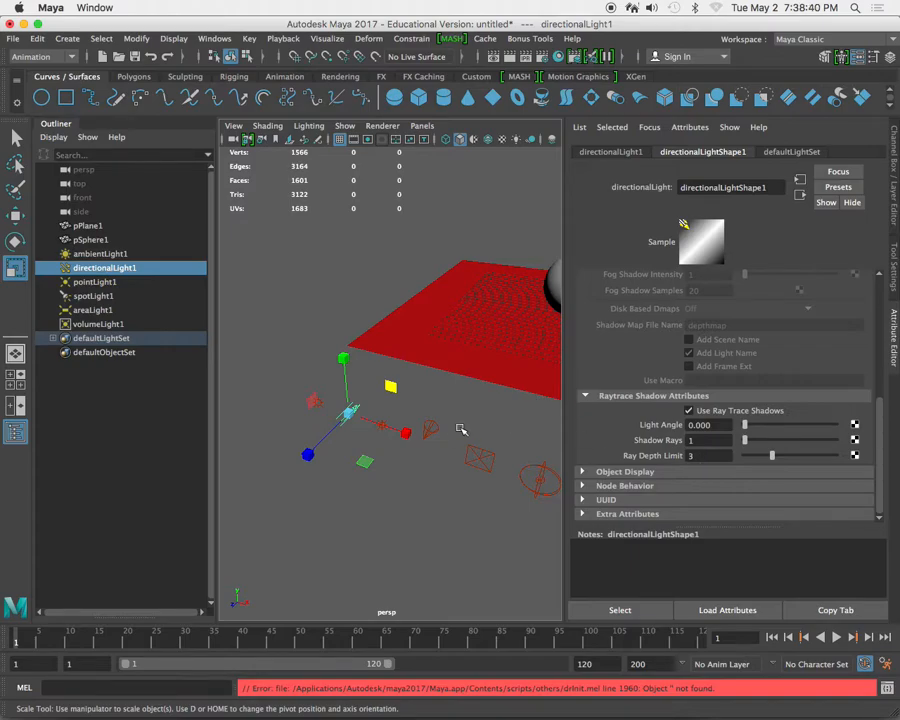
- Delete the directional, point, spot, area and volume lights, keeping only the ambient light
left_click(403, 402)
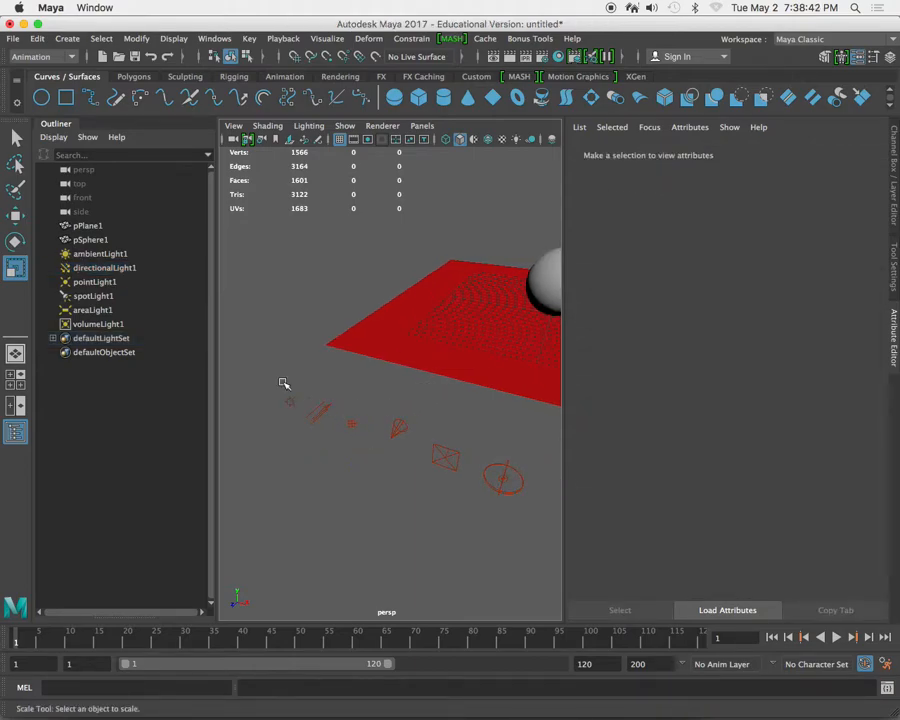
left_click(289, 402)
left_click_drag(526, 518, 316, 402)
key("Delete")
- Select the ambient light, raise it above the plane and move it closer to the sphere
left_click(291, 393)
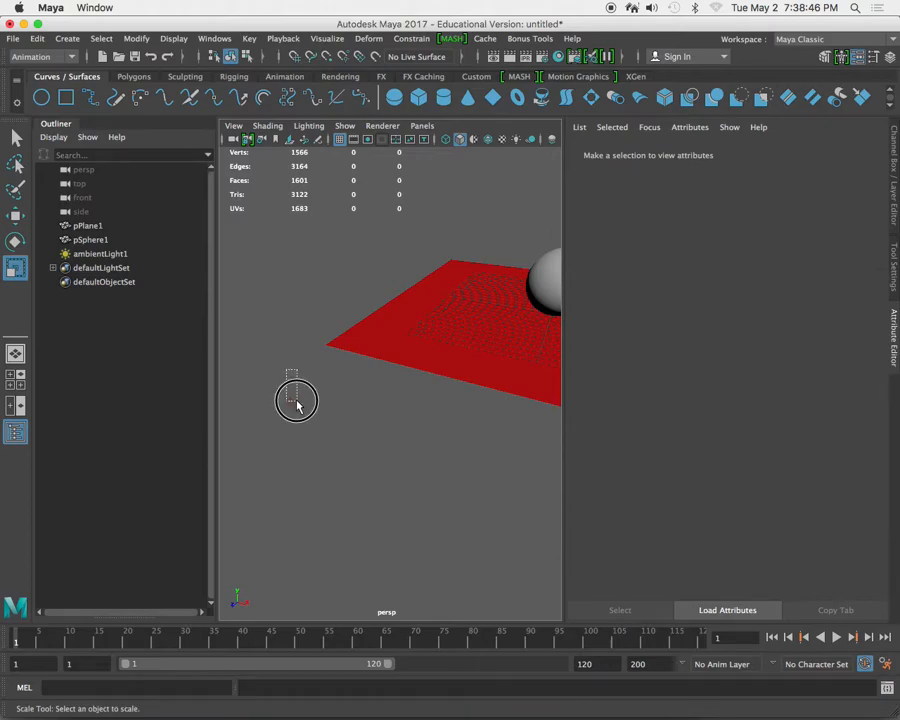
key("w")
right_click_drag(419, 437, 368, 412, "alt")
left_click_drag(368, 412, 457, 487, "alt")
left_click_drag(386, 407, 340, 364)
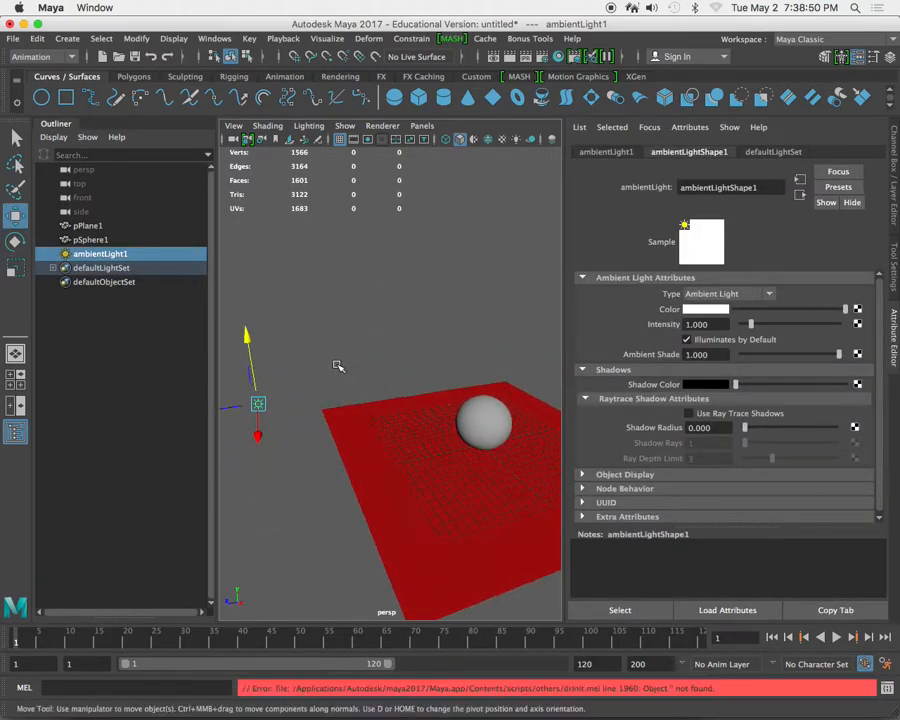
middle_click_drag(362, 440, 445, 475, "alt")
right_click_drag(445, 475, 350, 447, "alt")
left_click_drag(300, 424, 382, 398)
right_click_drag(382, 398, 412, 428, "alt")
left_click_drag(369, 432, 412, 436, "alt")
right_click_drag(412, 436, 448, 474, "alt")
middle_click_drag(448, 474, 334, 332, "alt")
right_click_drag(436, 438, 380, 427, "alt")
left_click_drag(380, 427, 388, 432, "alt")
- Turn on the perspective camera's Resolution Gate and frame the sphere inside it
left_click(233, 127)
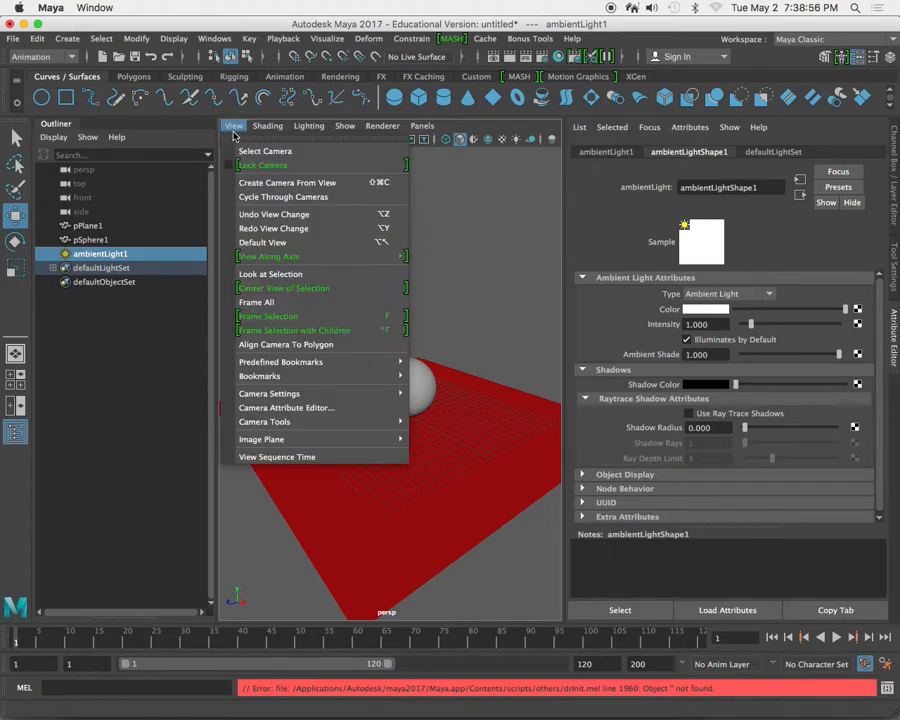
mouse_move(353, 443)
mouse_move(368, 394)
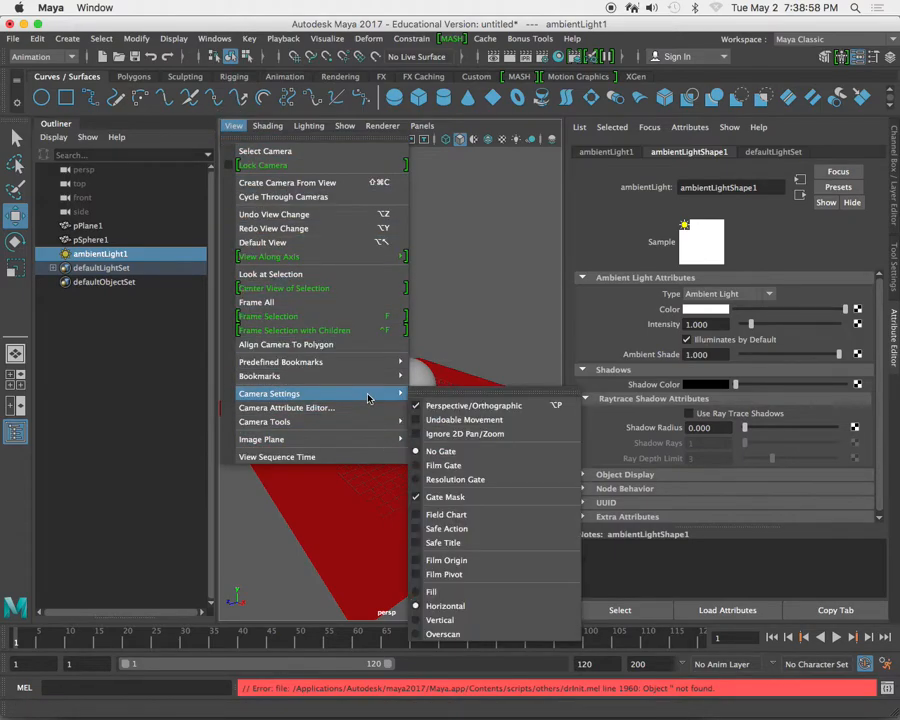
left_click(488, 481)
right_click_drag(420, 380, 452, 408, "alt")
middle_click_drag(452, 408, 422, 400, "alt")
right_click_drag(422, 400, 438, 407, "alt")
middle_click_drag(418, 398, 422, 398, "alt")
- Narrow the perspective camera's Angle of View to 22.80 and reframe the sphere with the ambient light in the gate
left_click(233, 139)
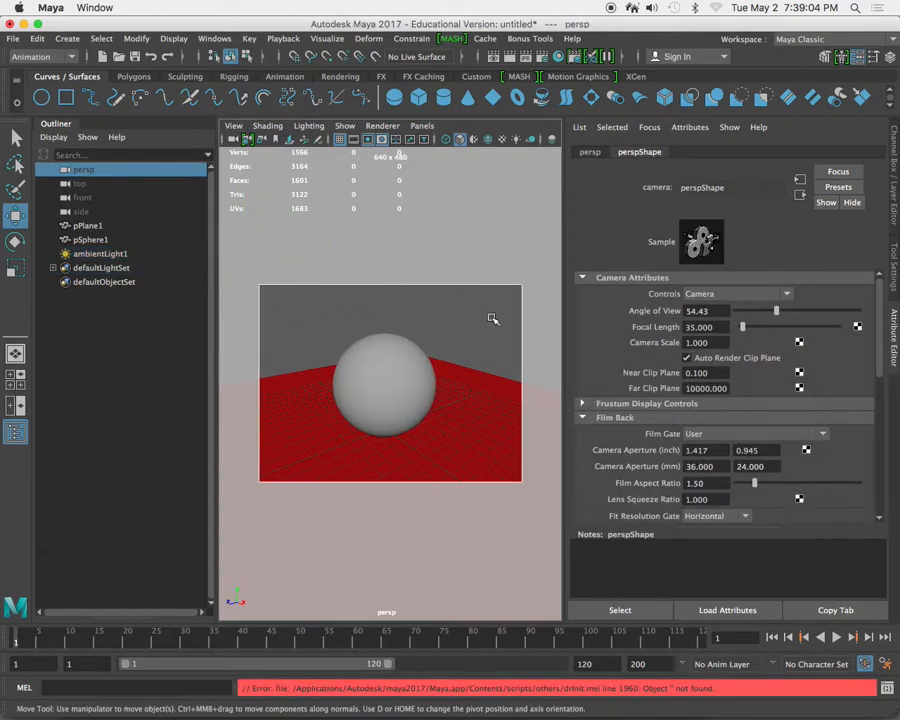
left_click_drag(776, 311, 758, 311)
mouse_move(432, 350)
right_mouse_down("alt")
mouse_move(418, 356)
mouse_move(426, 358)
right_mouse_up("alt")
left_click_drag(758, 311, 752, 311)
right_click_drag(427, 373, 398, 372, "alt")
middle_click_drag(416, 367, 410, 365, "alt")
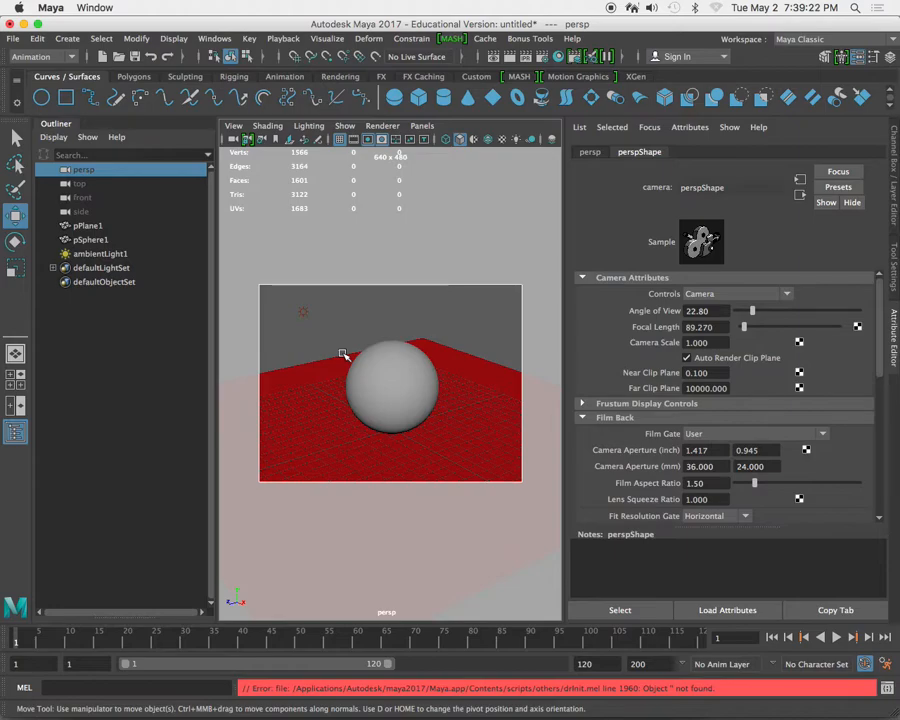
- Render the current frame with Maya Software and move the Render View window clear of the gated scene
left_click(105, 573)
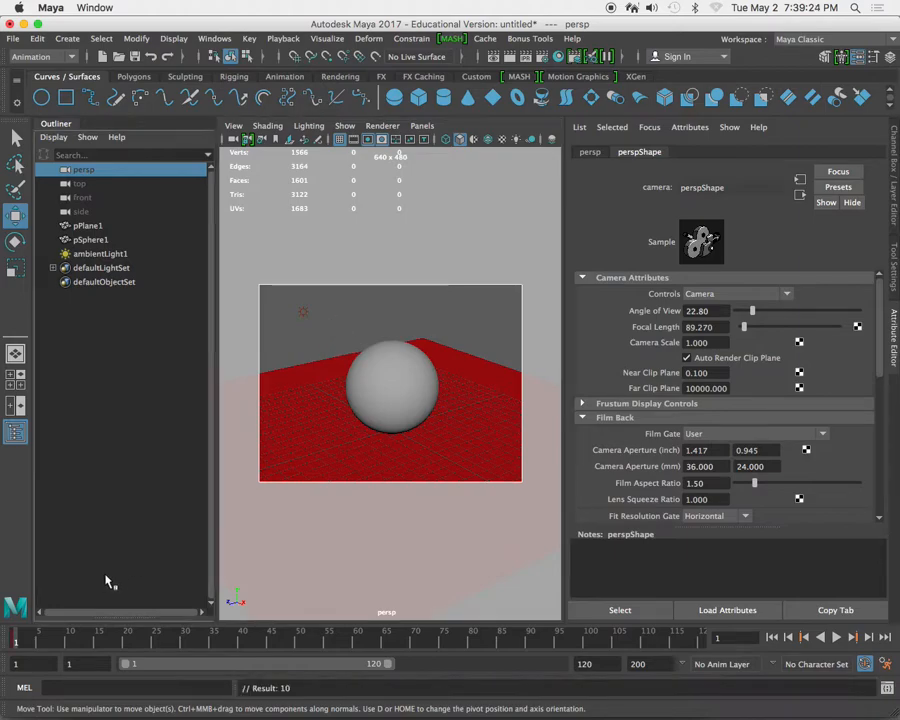
left_click(510, 57)
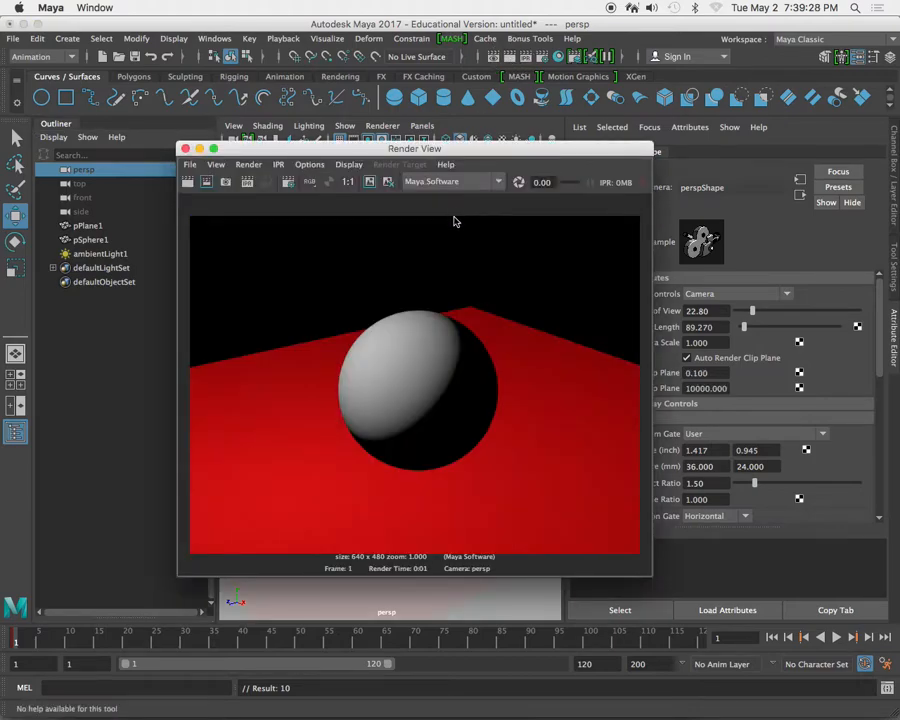
left_click_drag(484, 152, 303, 289)
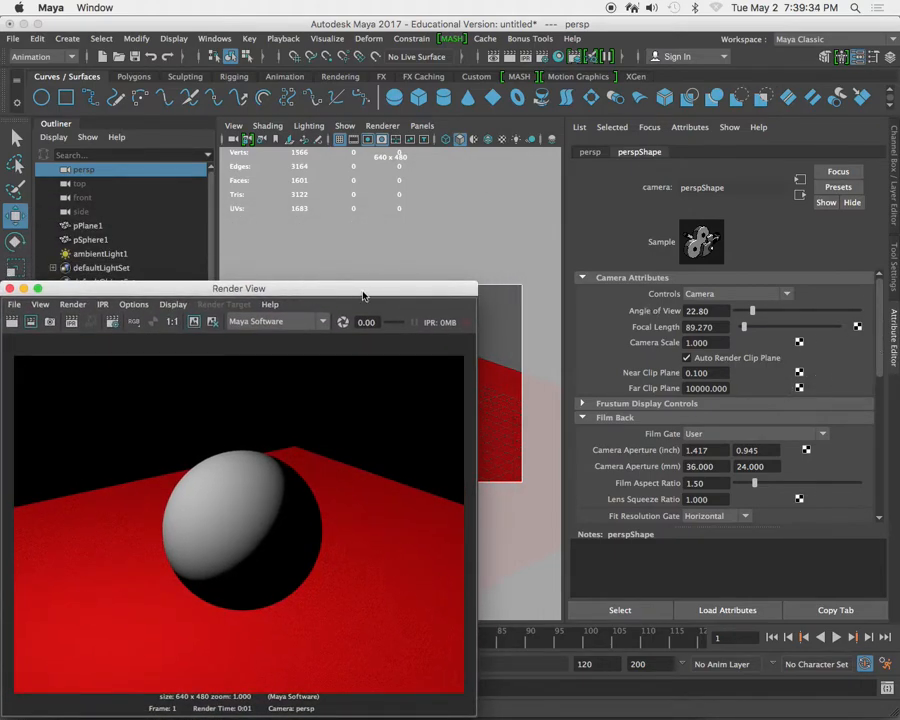
left_click_drag(362, 291, 359, 424)
- Enable Use Ray Trace Shadows on the ambient light and render the frame again
left_click(303, 311)
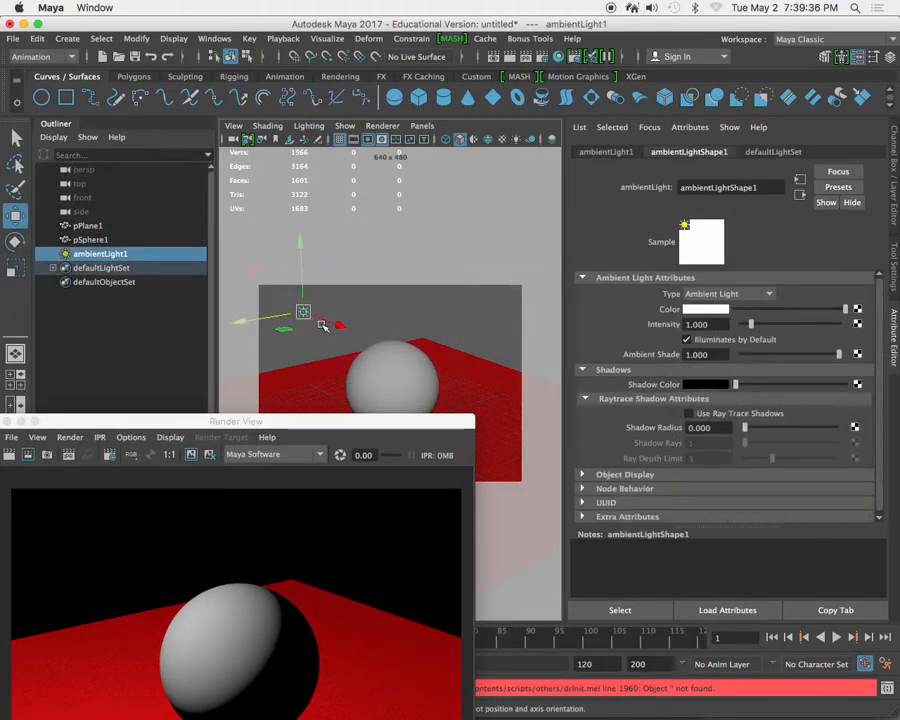
left_click(688, 413)
left_click_drag(343, 423, 361, 261)
left_click(29, 293)
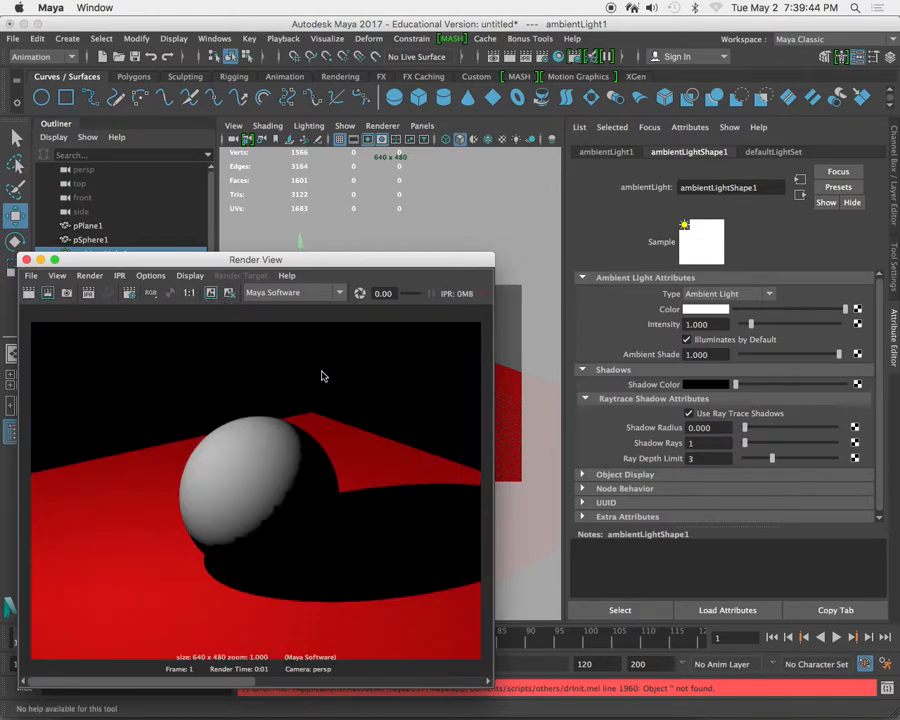
- Move the ambient light along its X axis toward the sphere, render the frame again and keep the image
left_click_drag(378, 262, 334, 366)
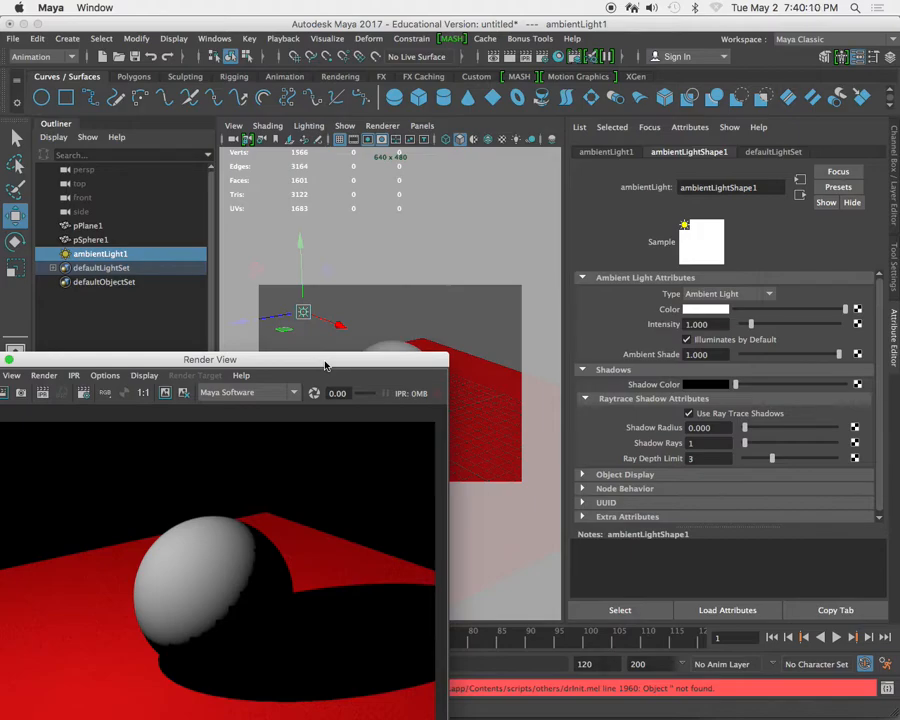
left_click_drag(301, 362, 347, 268)
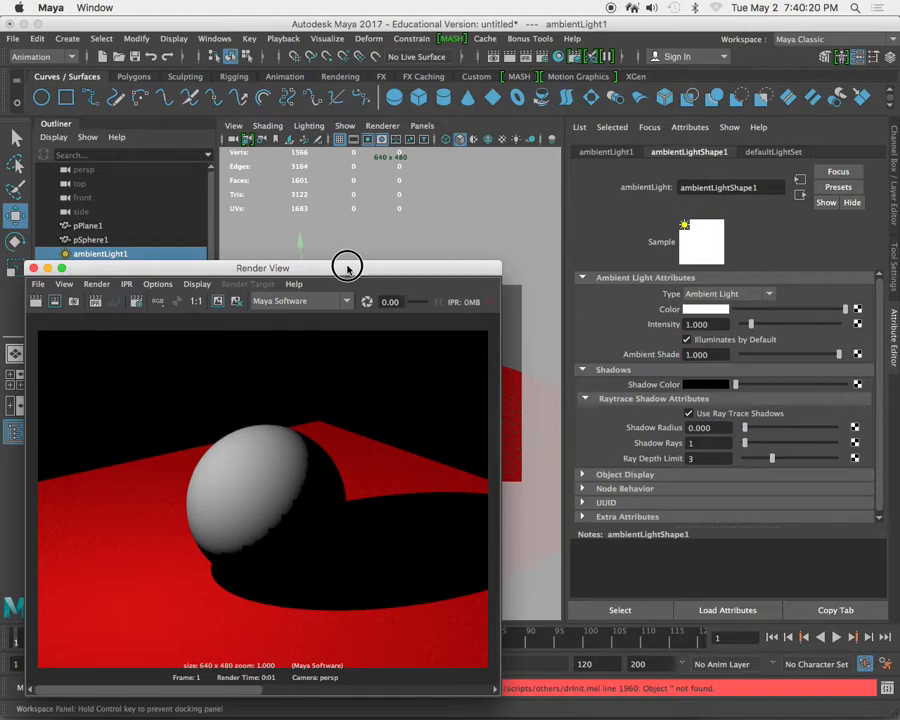
left_click_drag(347, 268, 330, 282)
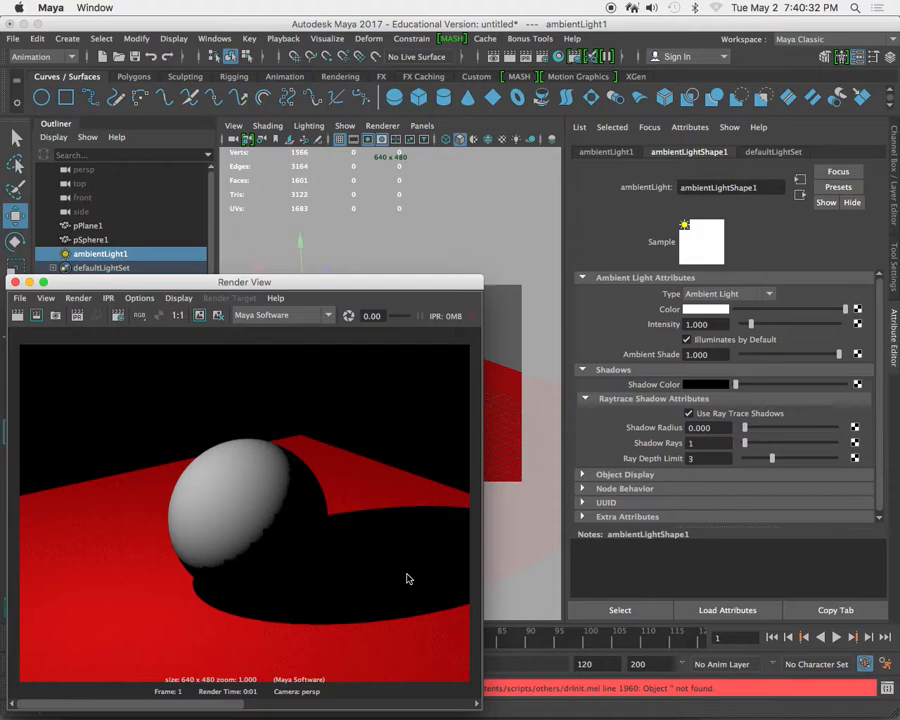
left_click_drag(351, 287, 363, 375)
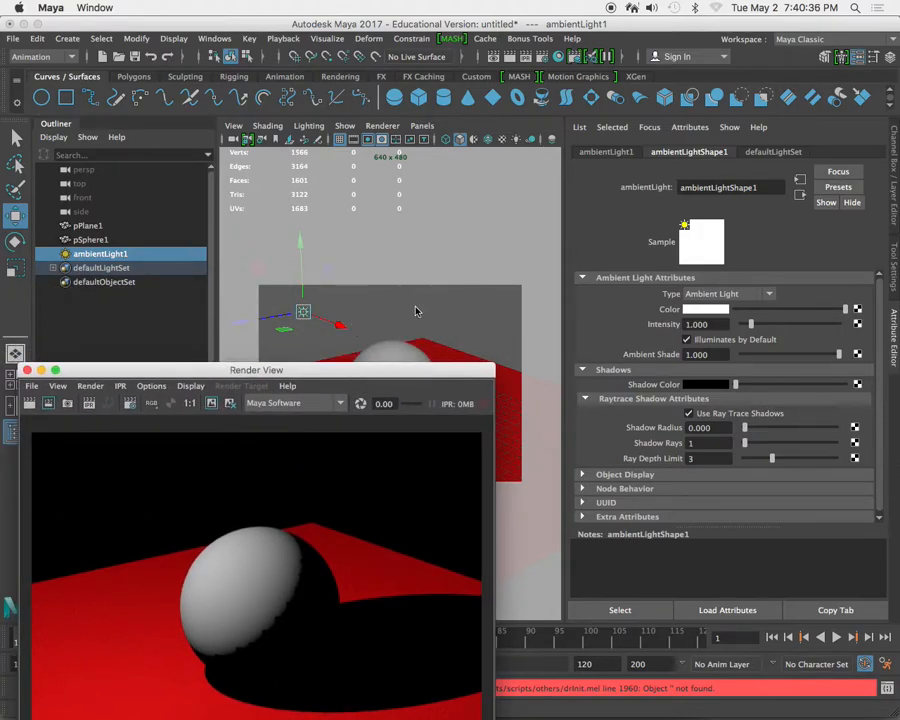
left_click_drag(339, 323, 357, 332)
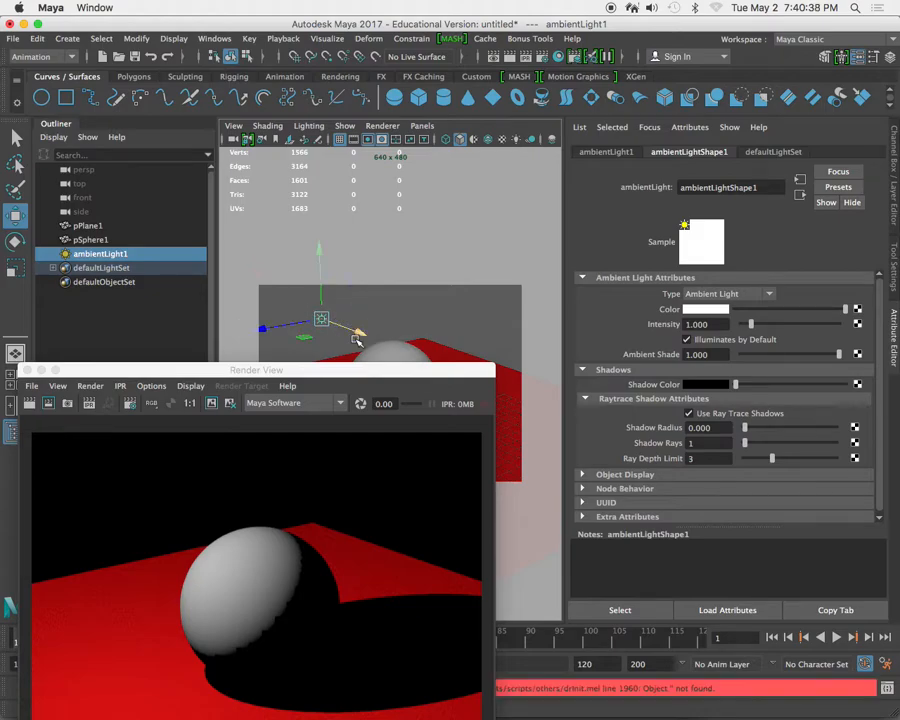
left_click(28, 404)
left_click_drag(323, 371, 321, 225)
left_click_drag(378, 229, 416, 260)
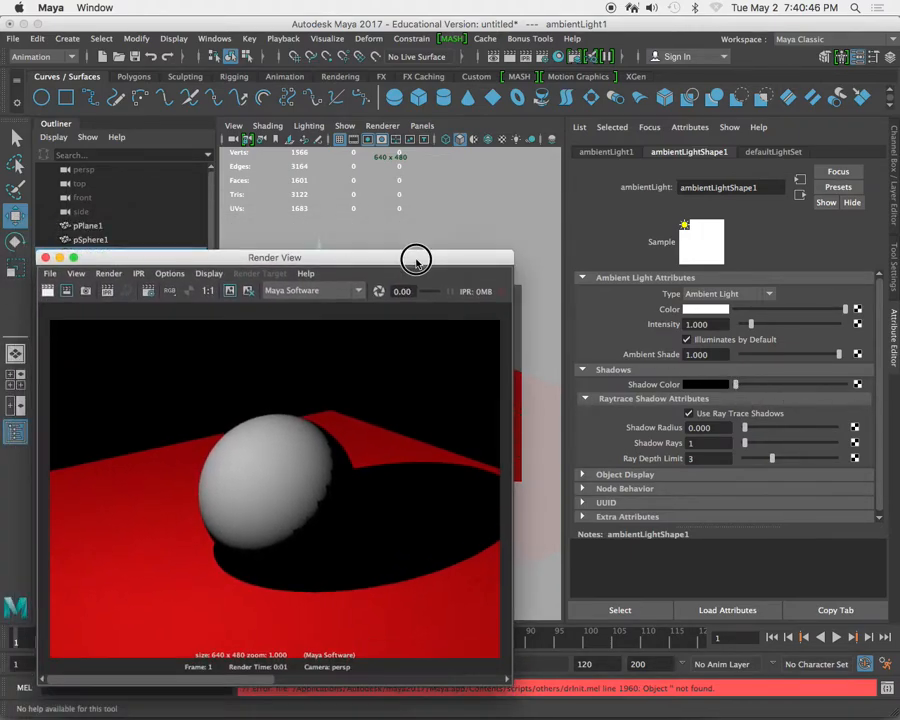
left_click(230, 291)
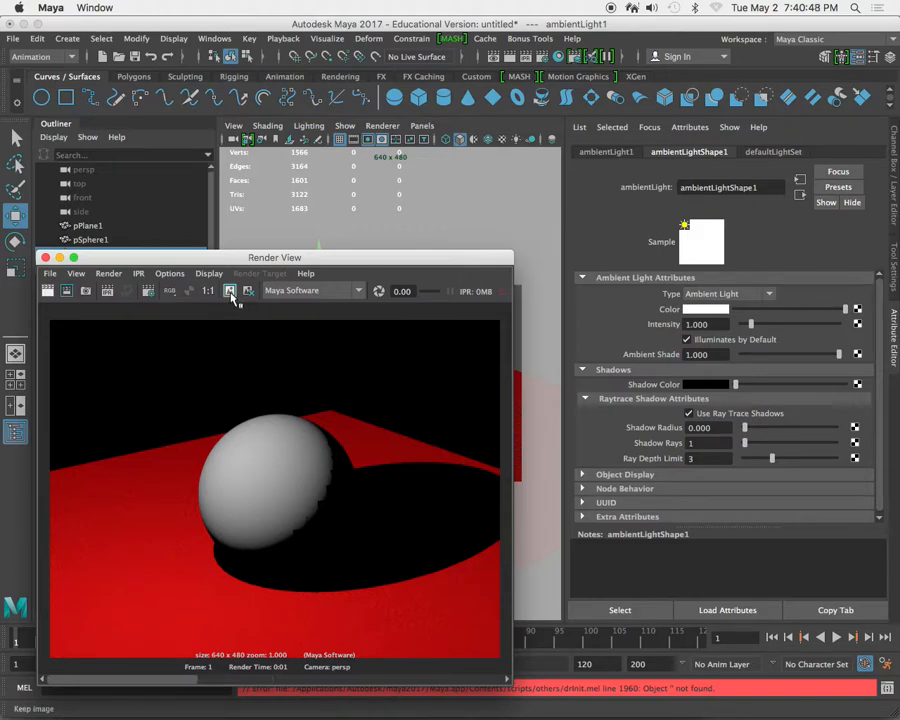
- Set the ambient light's Ambient Shade to 0 and render it with Use Ray Trace Shadows on, and again with it off
left_click_drag(839, 355, 705, 356)
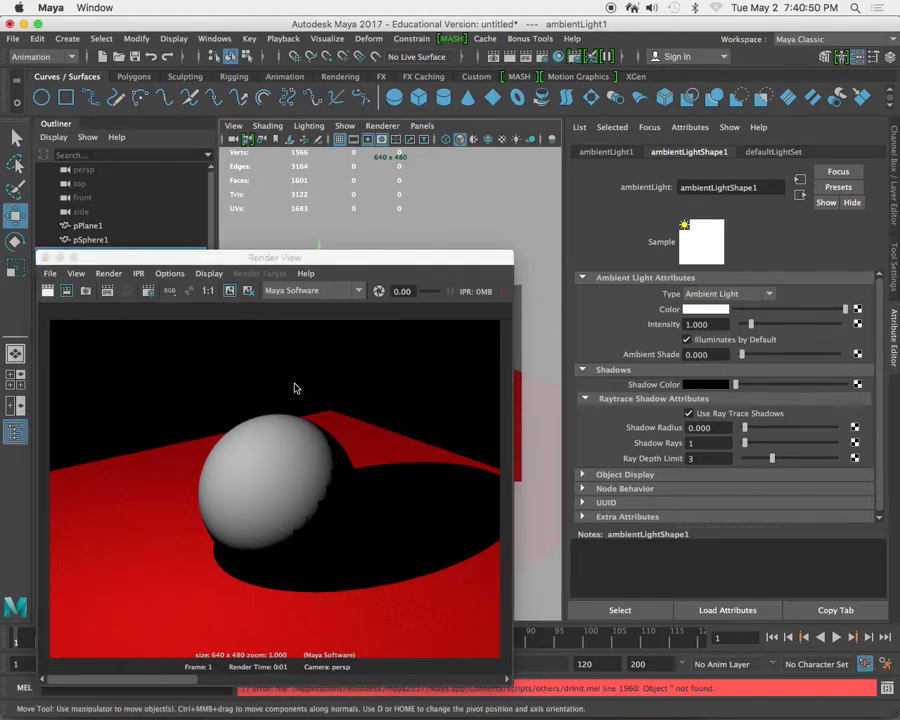
left_click(47, 291)
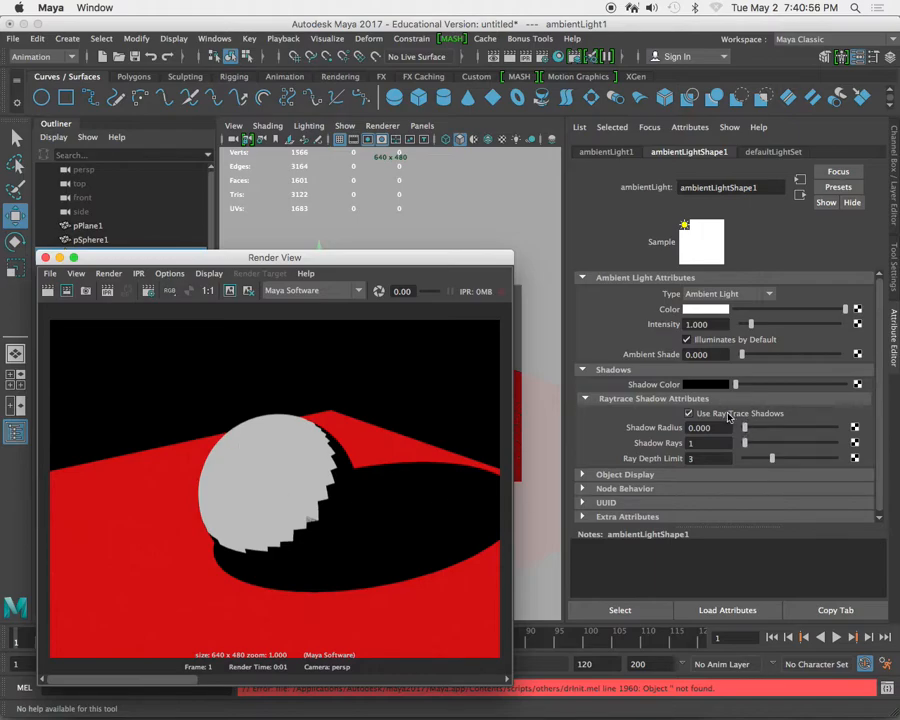
left_click(710, 416)
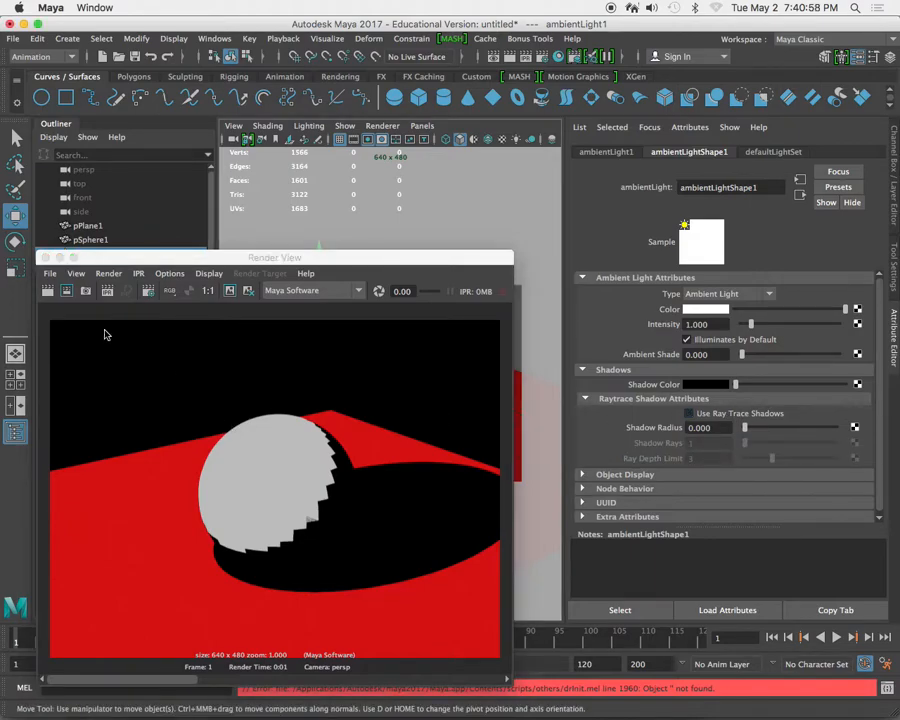
left_click(50, 295)
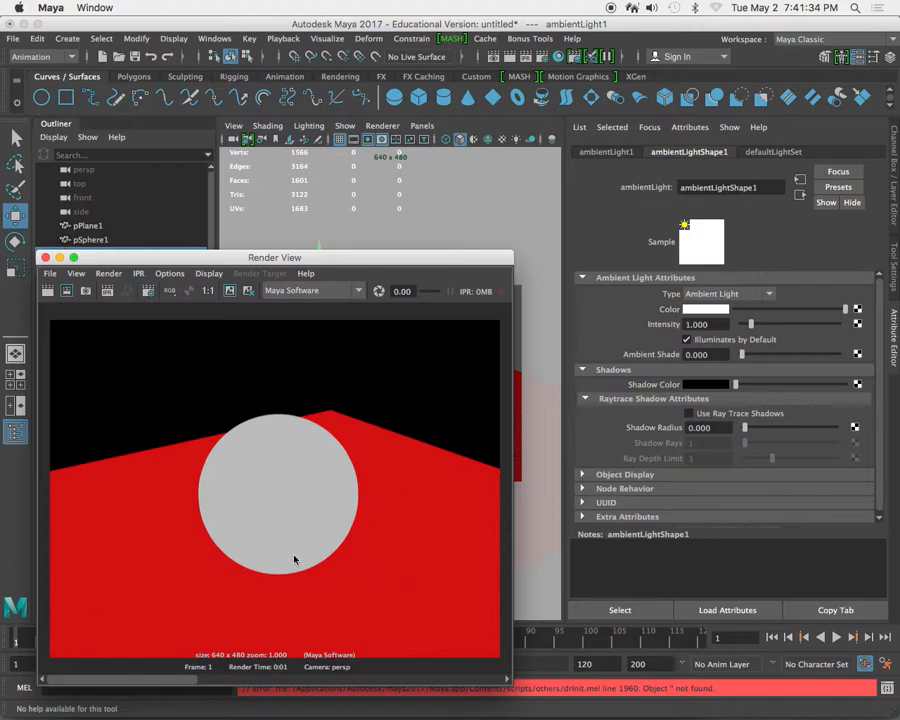
mouse_move(180, 685)
left_mouse_down()
mouse_move(317, 679)
mouse_move(94, 669)
left_mouse_up()
- Render the ambient light with Ambient Shade at 1.000 and again at 0.529, comparing against the kept images
left_click_drag(744, 353, 845, 356)
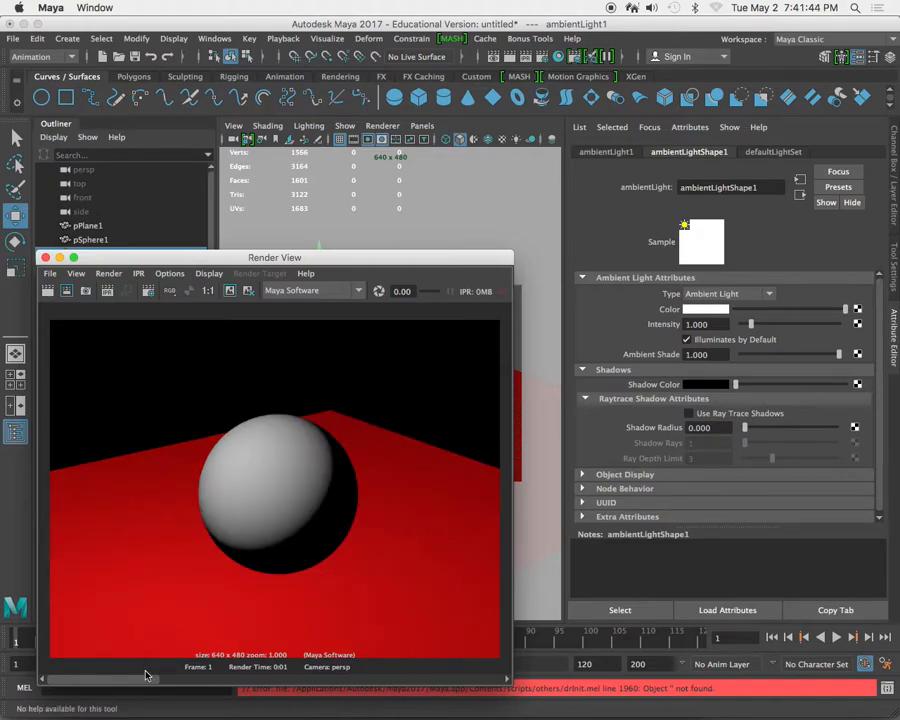
mouse_move(193, 682)
left_mouse_down()
mouse_move(147, 681)
mouse_move(279, 678)
mouse_move(129, 677)
mouse_move(292, 681)
mouse_move(129, 681)
left_mouse_up()
left_click_drag(822, 355, 793, 364)
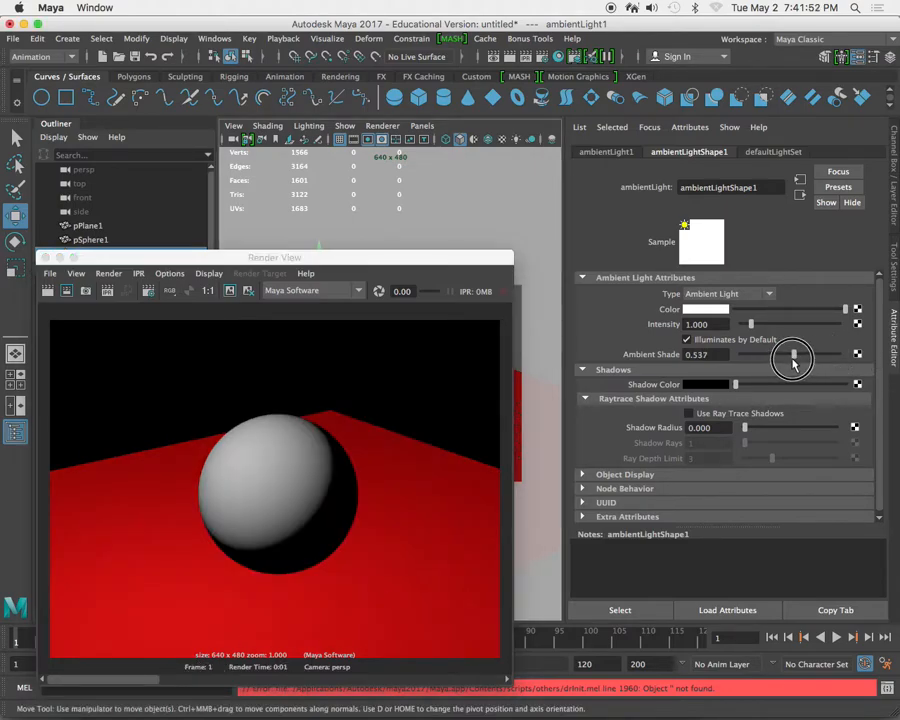
left_click_drag(793, 362, 791, 358)
left_click(48, 291)
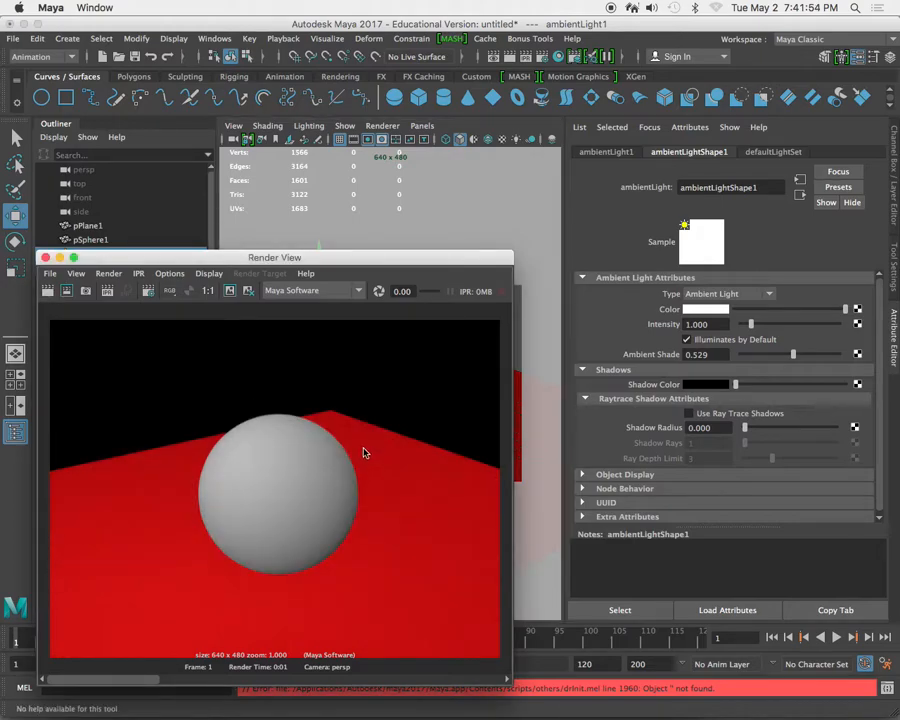
mouse_move(134, 683)
left_mouse_down()
mouse_move(191, 684)
mouse_move(117, 679)
mouse_move(243, 679)
mouse_move(78, 681)
left_mouse_up()
- Delete the ambient light and create a directional light in its place
left_click_drag(361, 266, 329, 483)
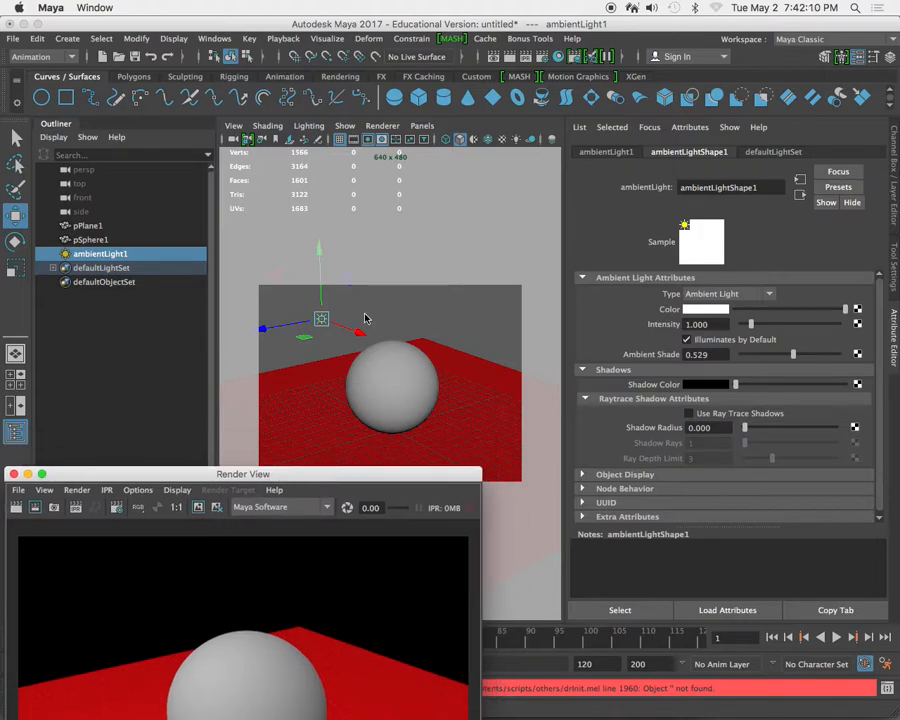
left_click(361, 311)
left_click(321, 320)
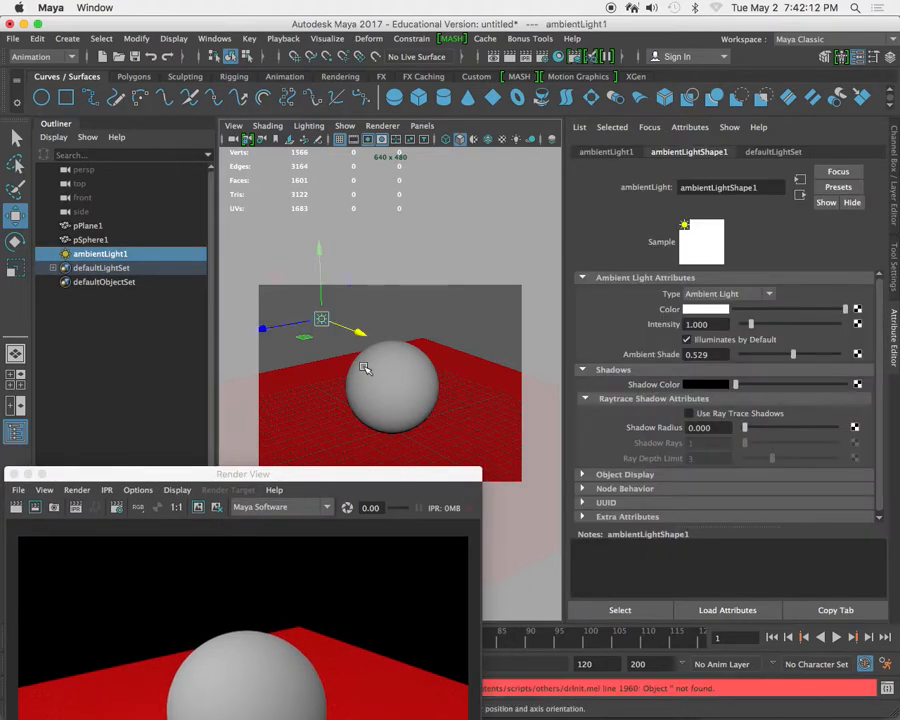
key("Delete")
key("space")
left_click(242, 312)
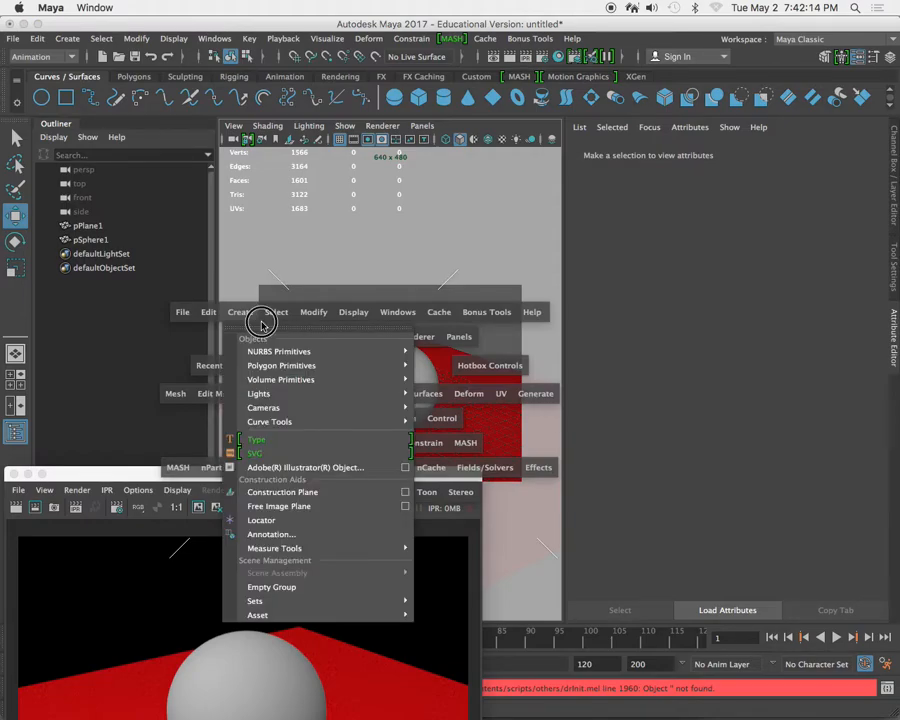
mouse_move(337, 372)
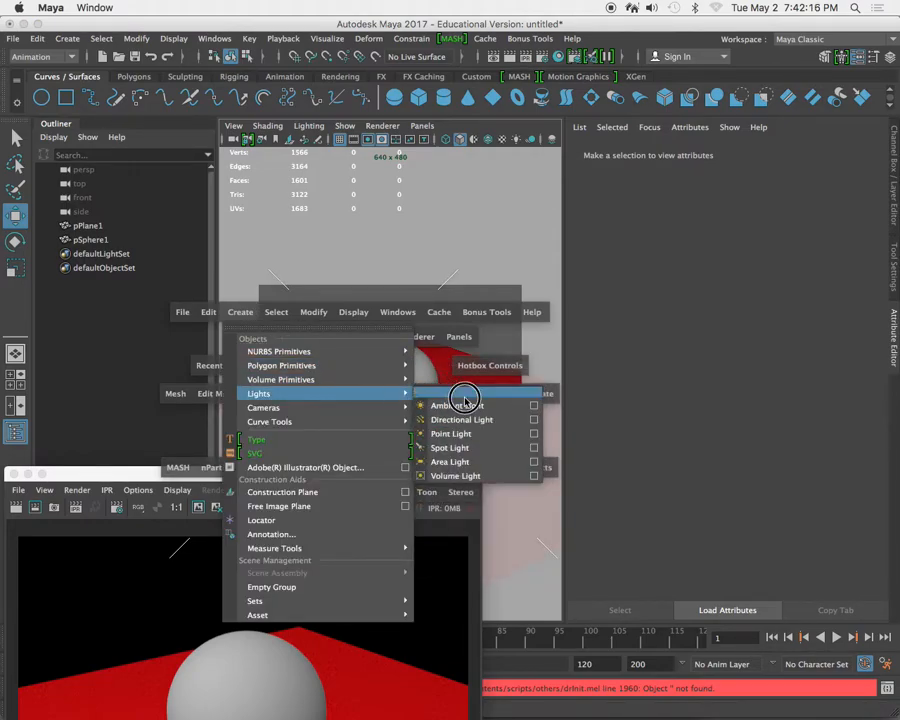
left_click(486, 428)
- Scale up the directional light's icon and rotate the light to shine diagonally down across the sphere
key("t")
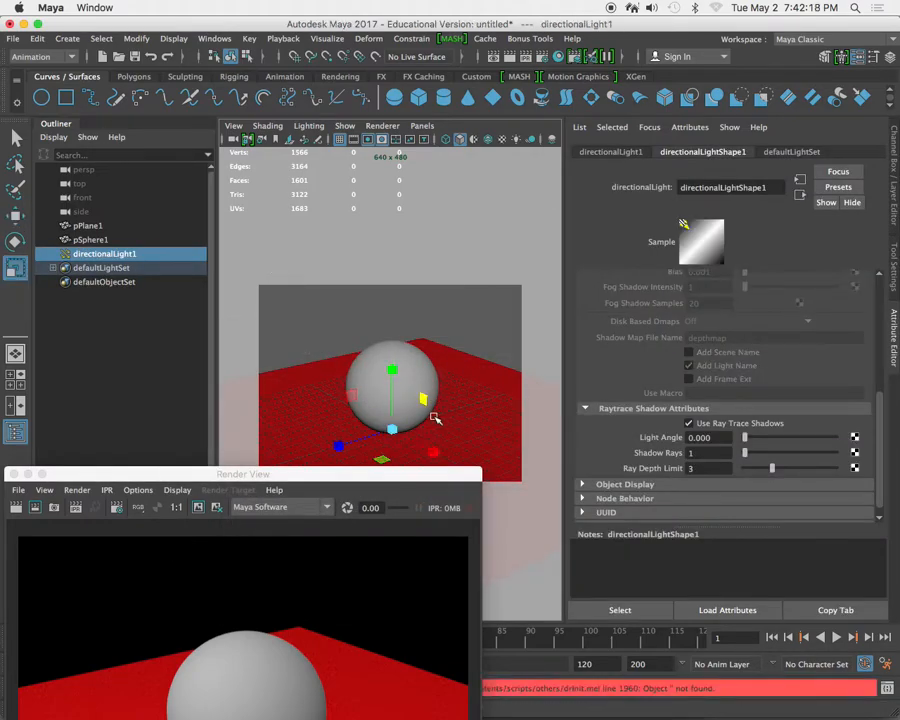
left_click_drag(392, 430, 494, 416)
key("e")
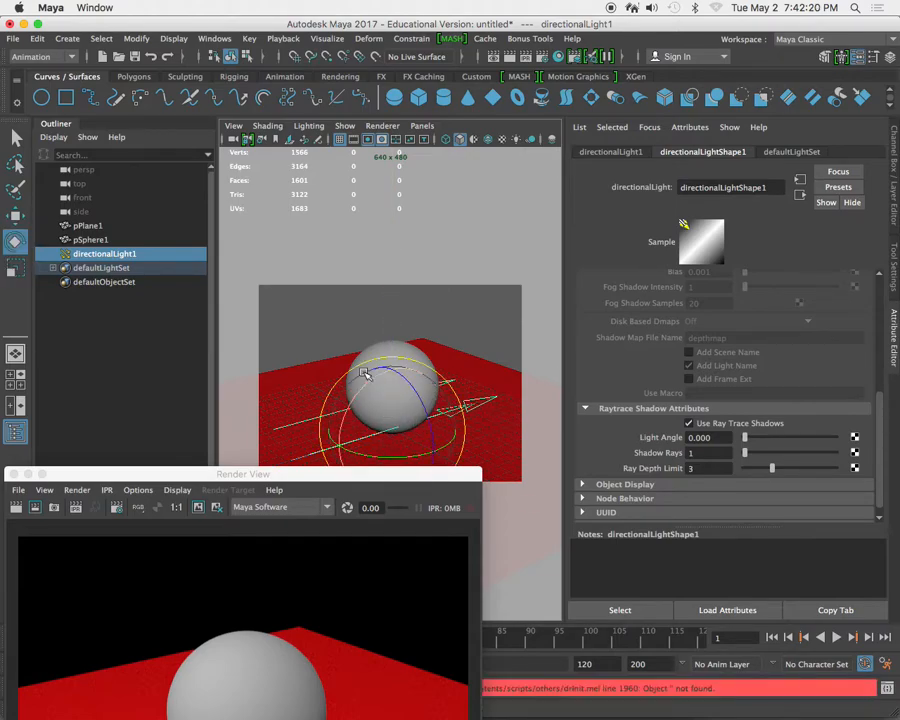
left_click_drag(370, 381, 418, 365)
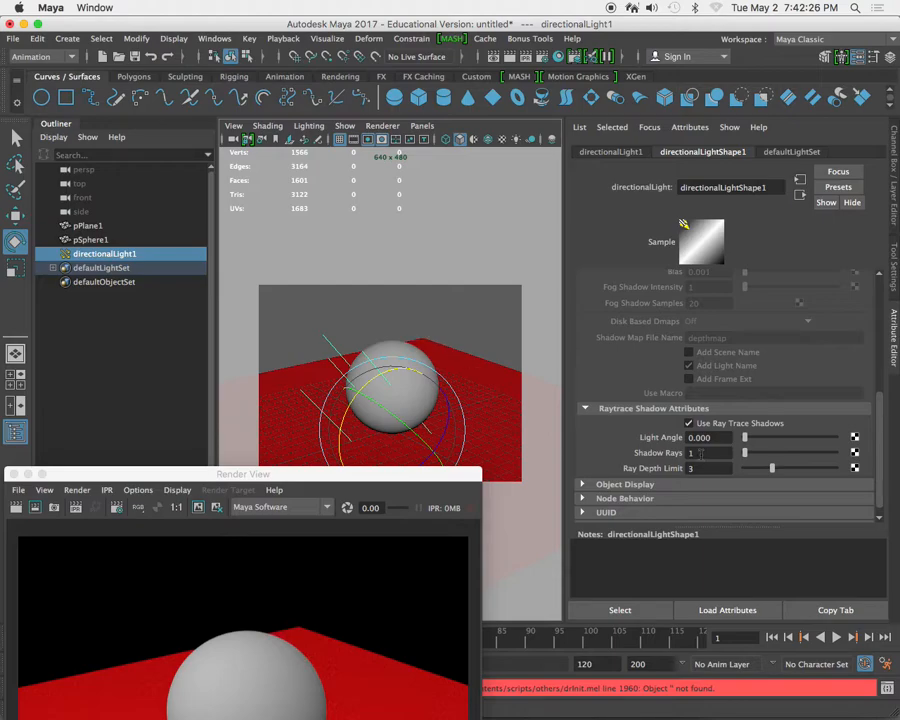
- Render the directional light and compare the result with the kept ambient light renders
left_click(275, 476)
left_click_drag(275, 476, 327, 218)
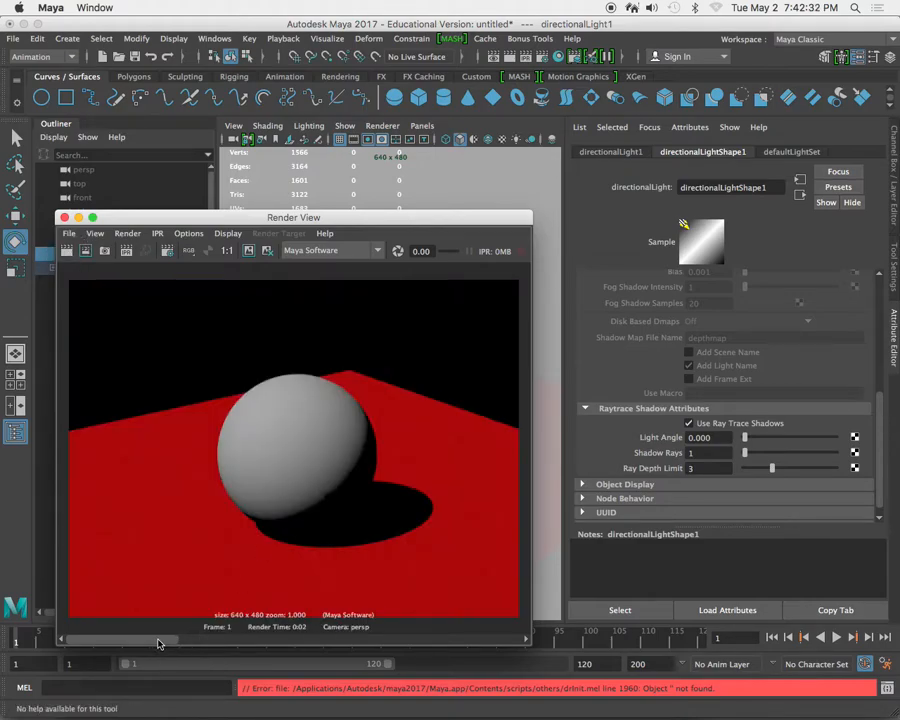
left_click_drag(372, 221, 345, 221)
left_click(125, 641)
left_click_drag(125, 641, 347, 641)
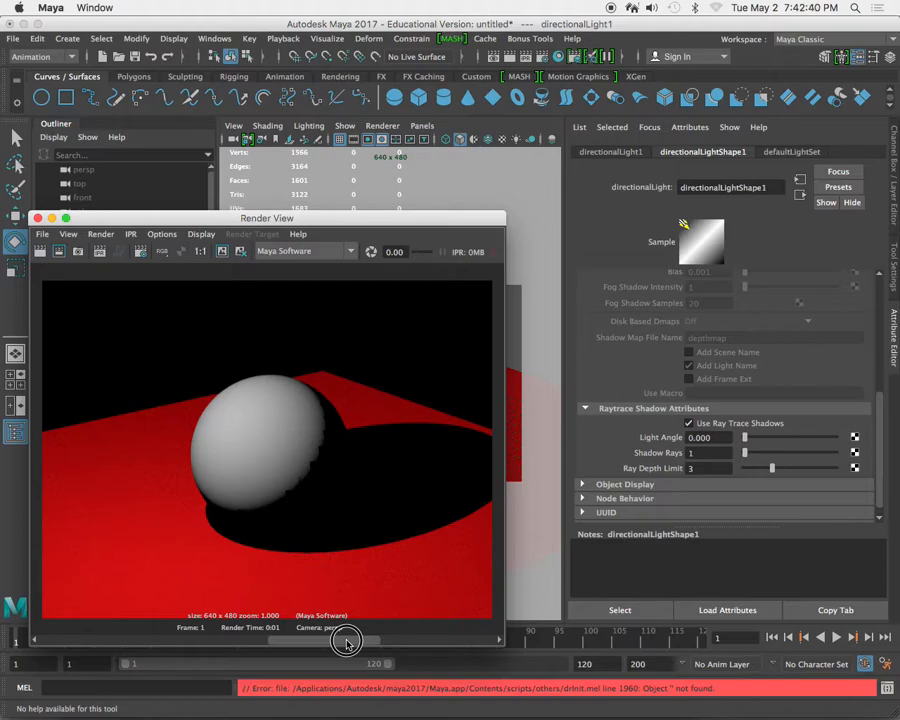
left_click_drag(347, 642, 38, 635)
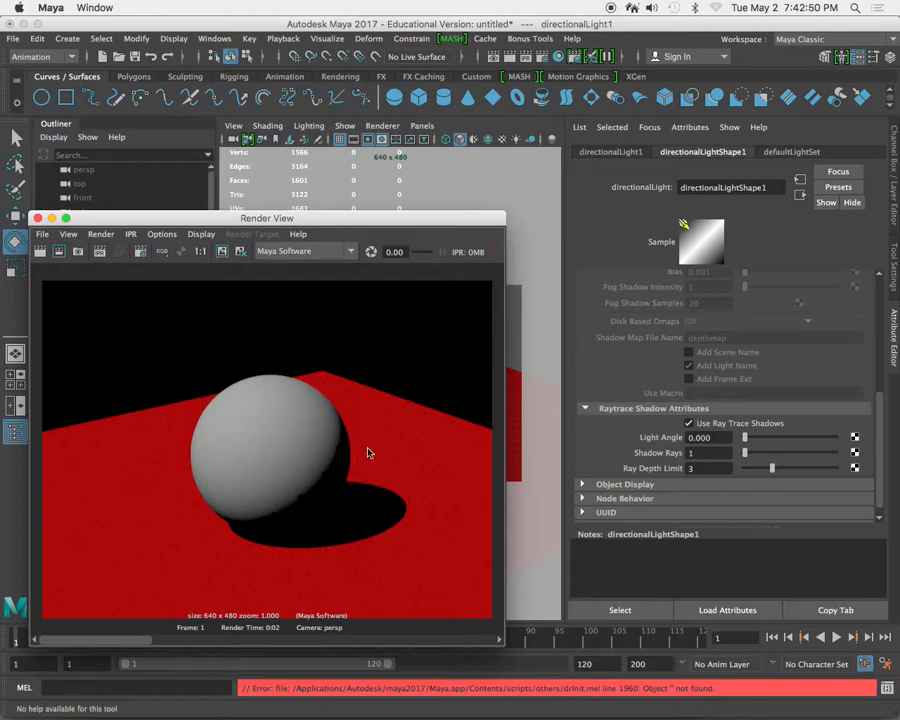
- Set the directional light's Light Angle to 1 in the raytrace shadow attributes and render for comparison
left_click_drag(354, 217, 364, 297)
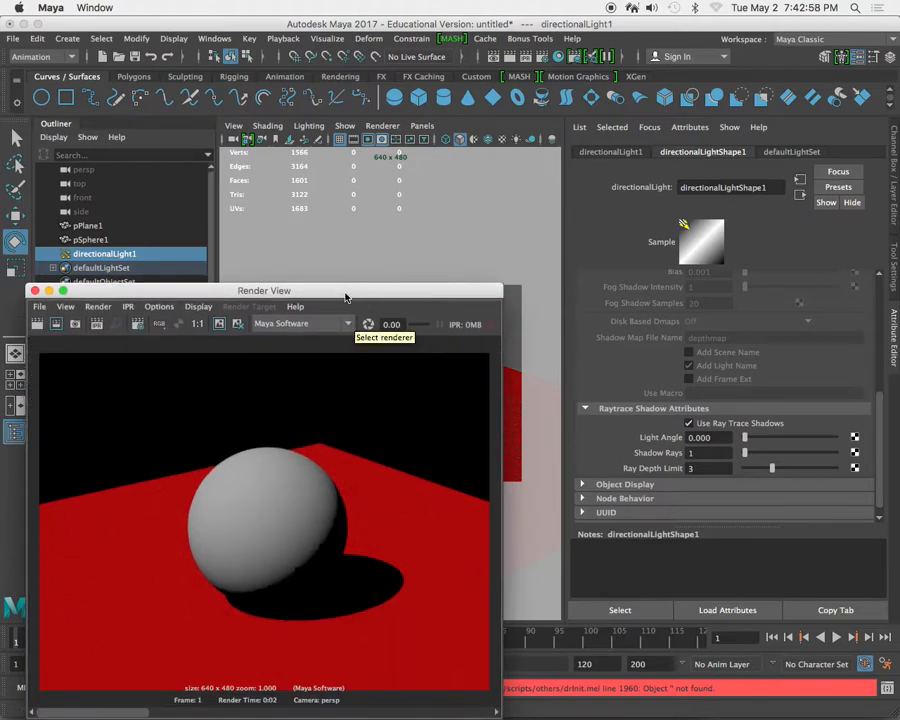
left_click_drag(348, 292, 334, 260)
left_click_drag(432, 263, 420, 288)
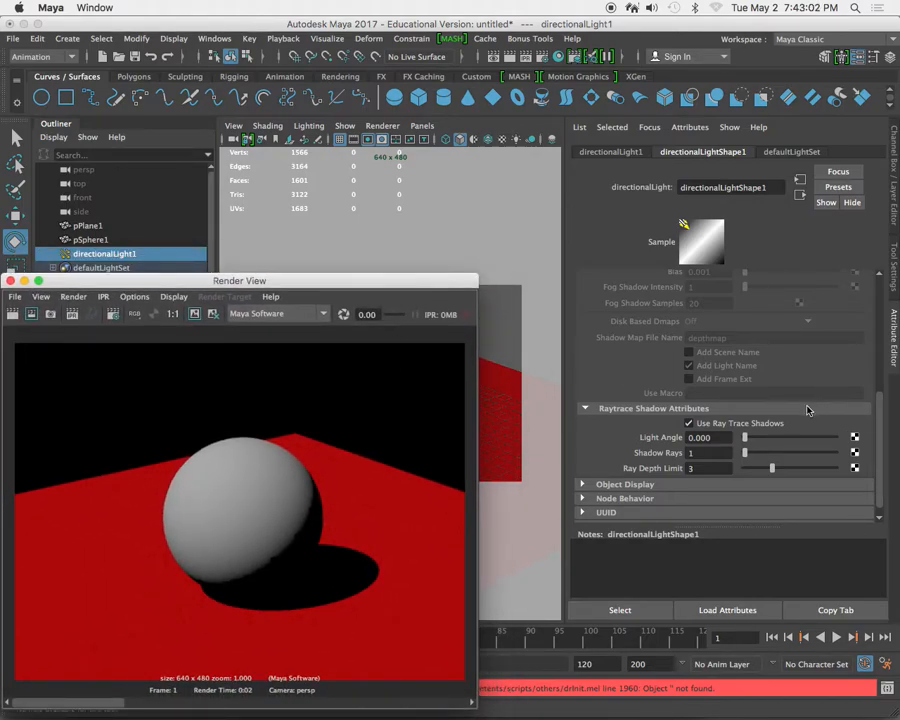
scroll(574, 288, "up", 5)
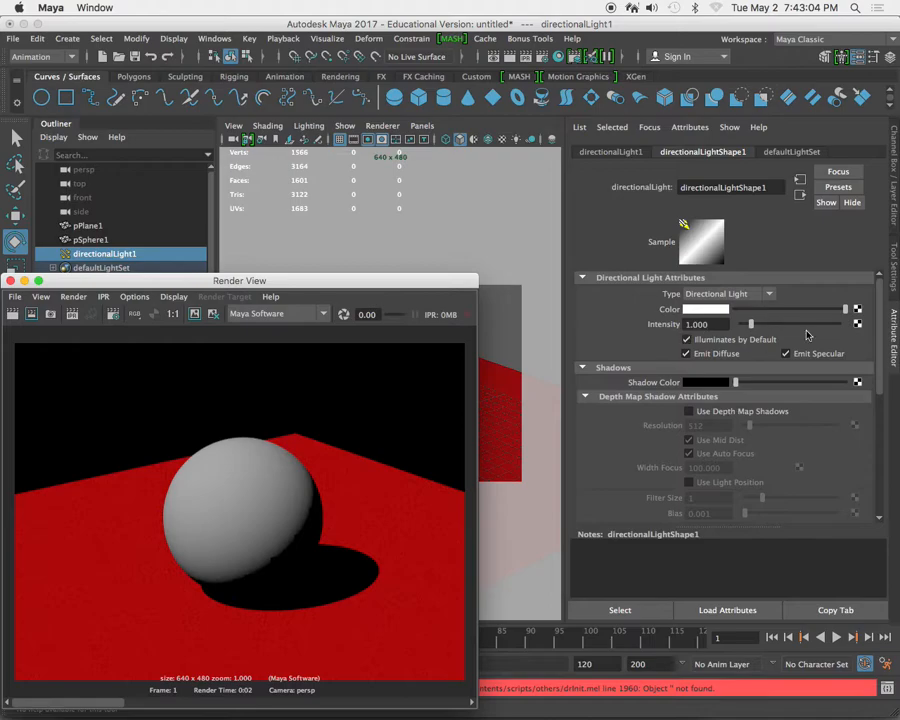
scroll(760, 360, "down", 5)
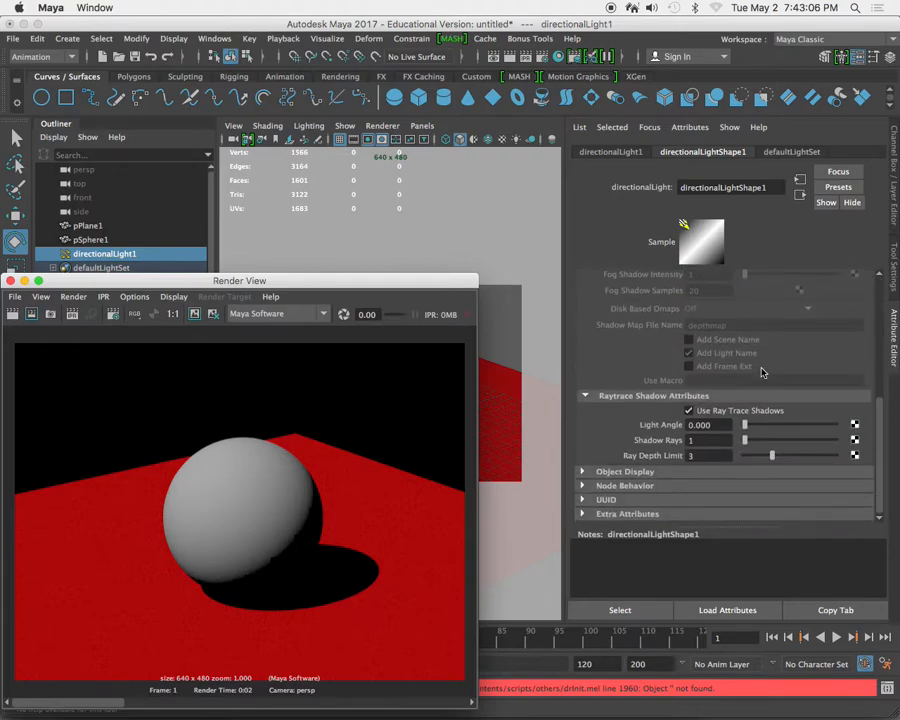
left_click_drag(721, 426, 672, 428)
type("1")
key("Return")
left_click_drag(272, 281, 290, 241)
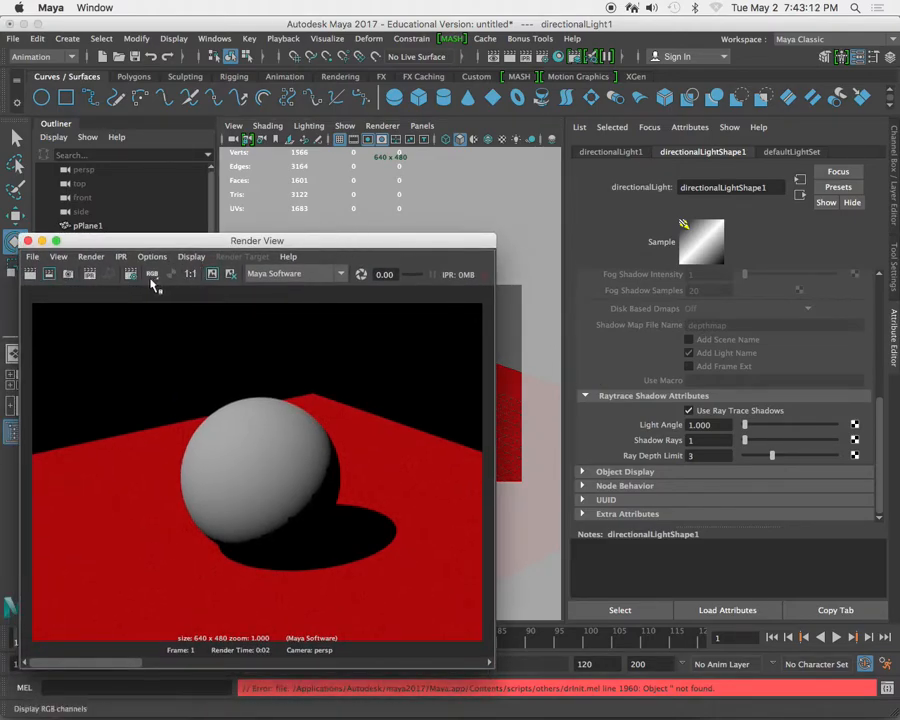
left_click(30, 273)
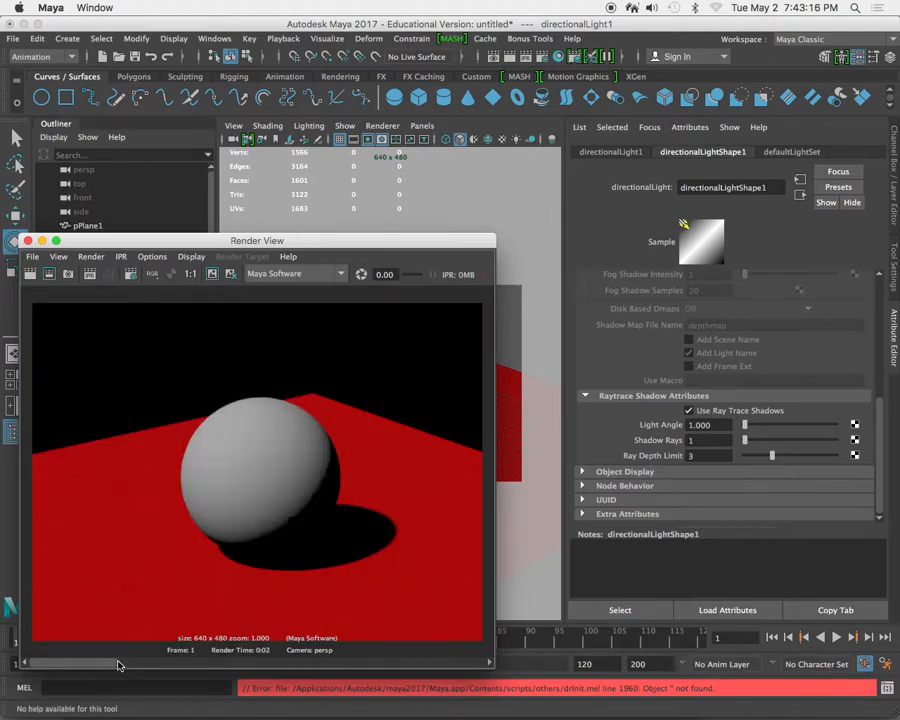
left_click_drag(156, 666, 18, 650)
- Raise the directional light's Light Angle to 5 and render the frame again
double_click(700, 424)
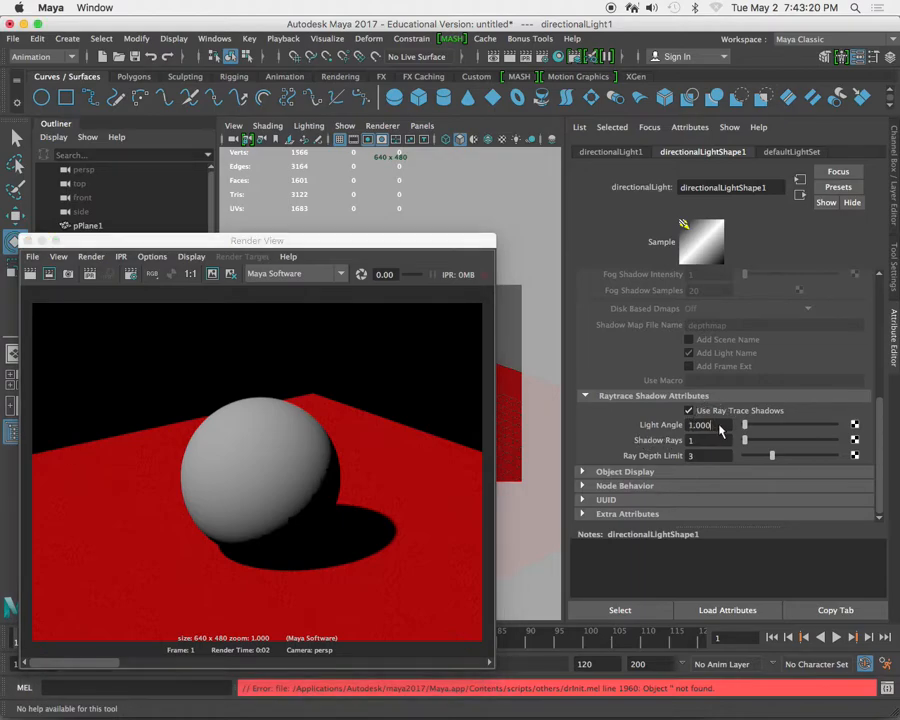
type("5")
key("Return")
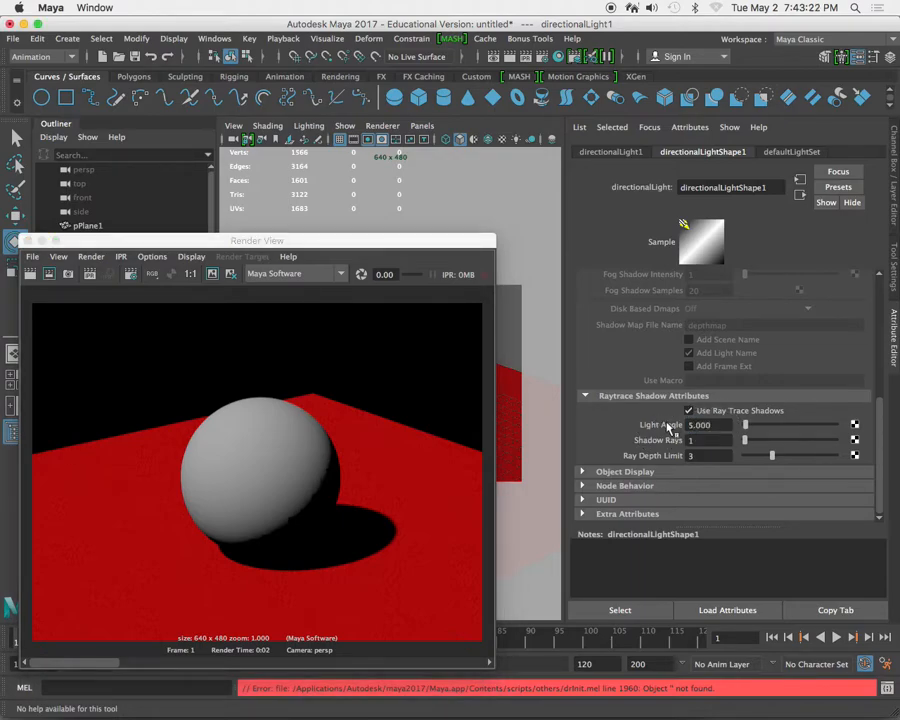
left_click(29, 275)
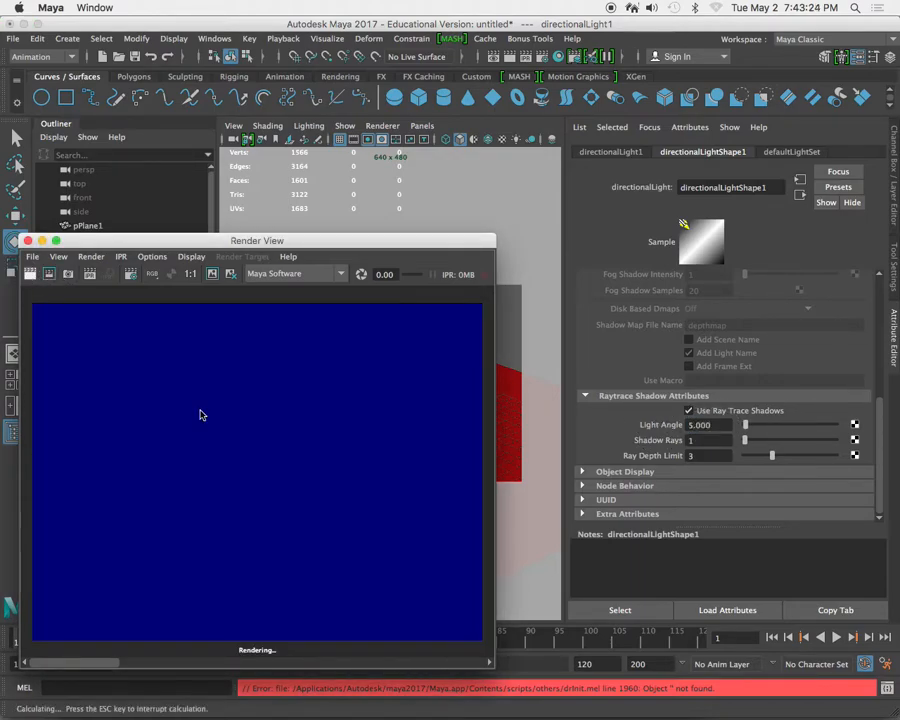
left_click_drag(94, 665, 113, 655)
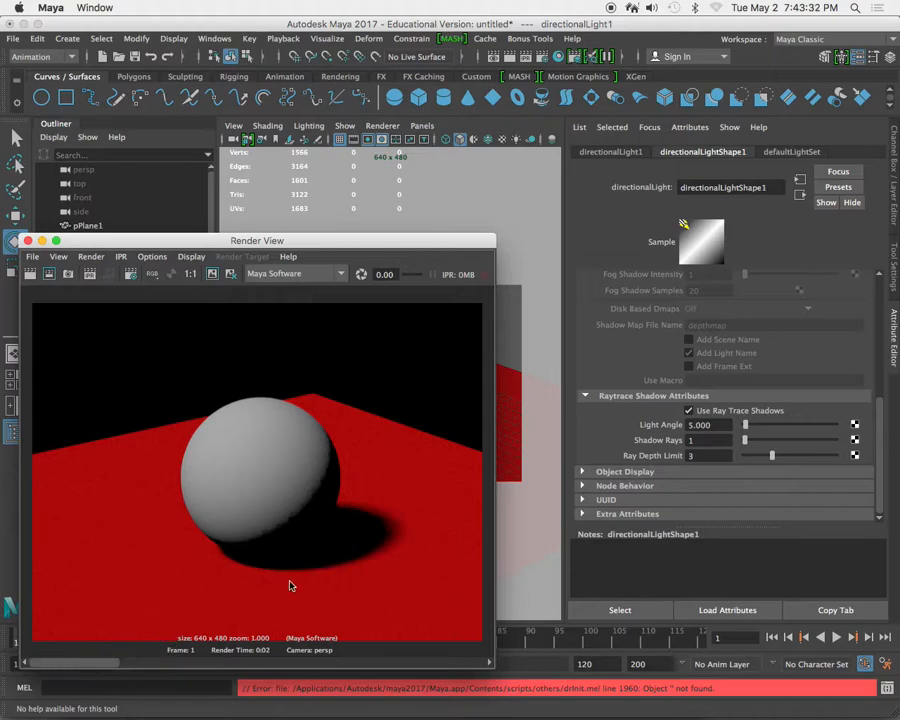
- Zoom into the rendered image to examine the grain along the sphere's soft shadow edge
middle_click_drag(374, 527, 303, 451, "alt")
right_click_drag(312, 463, 478, 558, "alt")
middle_click_drag(415, 455, 306, 486, "alt")
right_click_drag(306, 486, 424, 492, "alt")
middle_click_drag(424, 492, 287, 523, "alt")
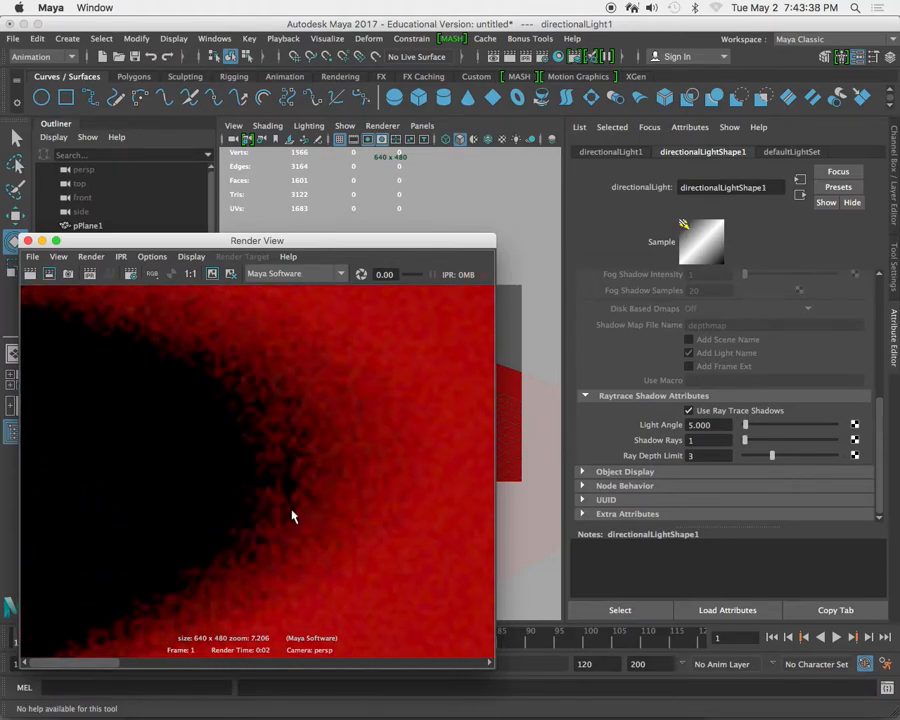
- Set the directional light's Shadow Rays to 5 and render the frame again at actual size
right_click_drag(334, 522, 125, 368, "alt")
middle_click_drag(192, 406, 367, 462, "alt")
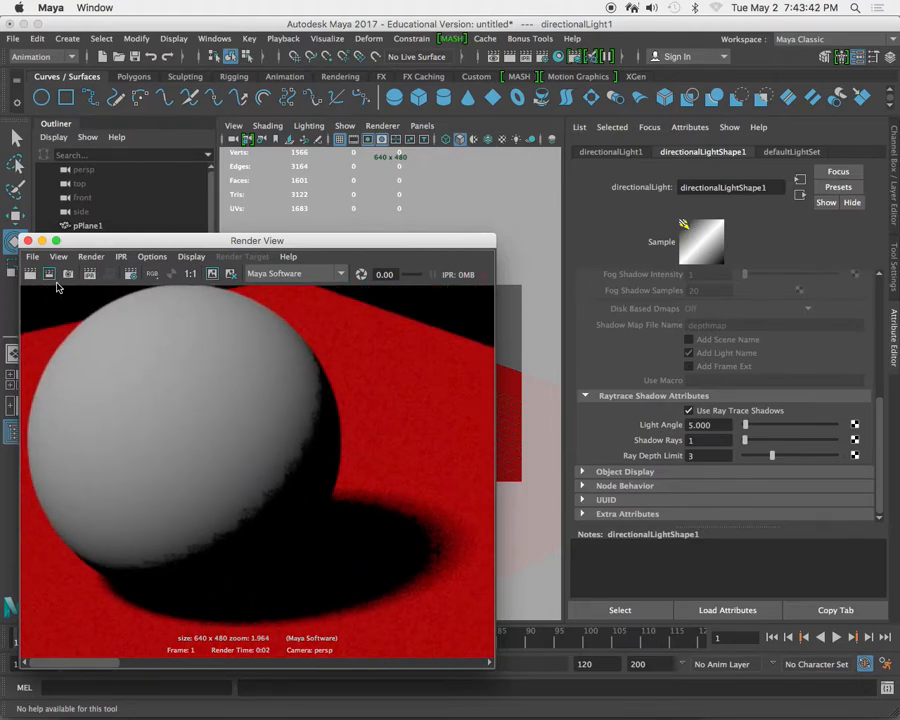
left_click(188, 275)
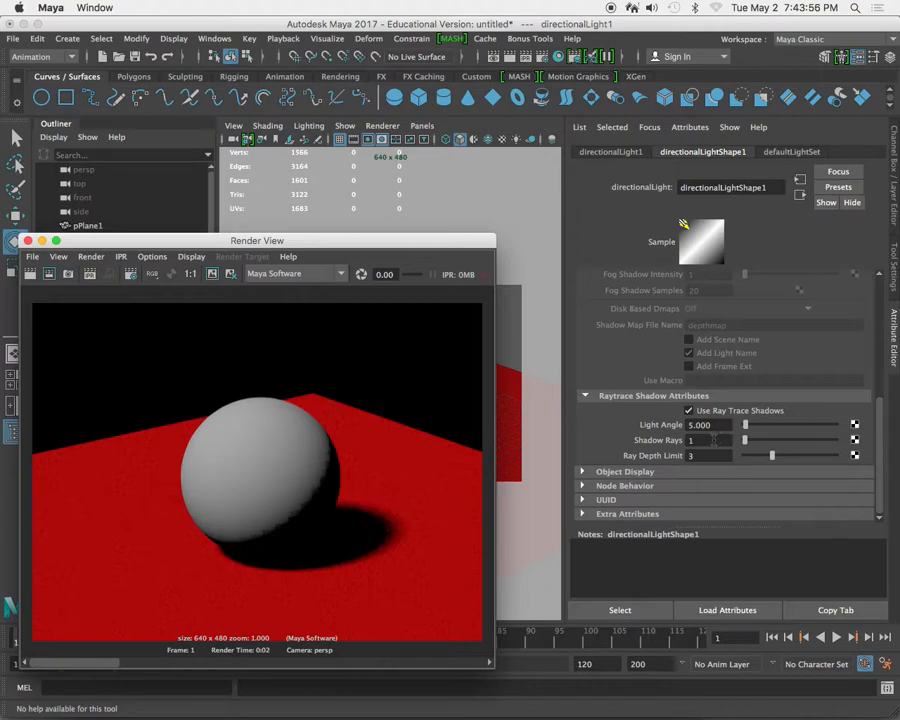
double_click(713, 440)
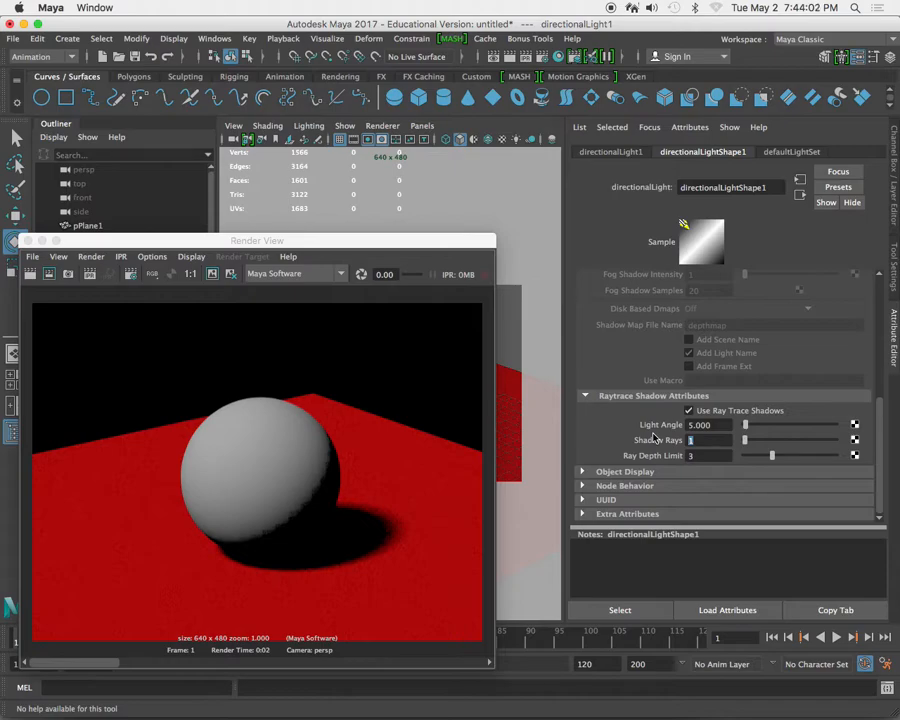
type("5")
key("Return")
left_click(31, 274)
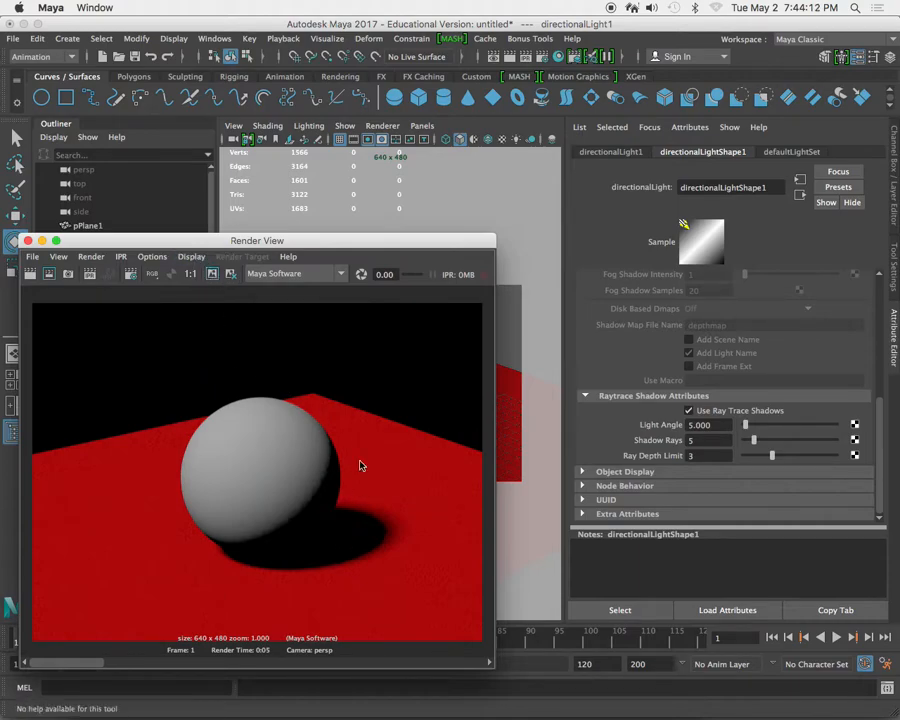
- Try a Light Angle of 10 on the directional light, render the frame, and inspect the sphere's shadow edge
double_click(705, 424)
type("10")
key("Return")
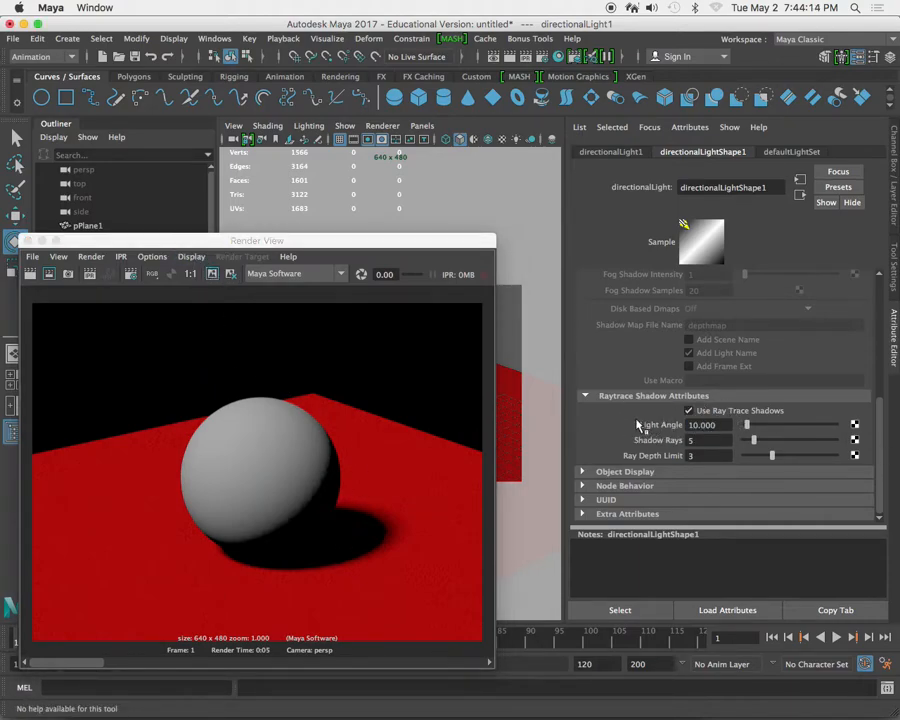
left_click(30, 273)
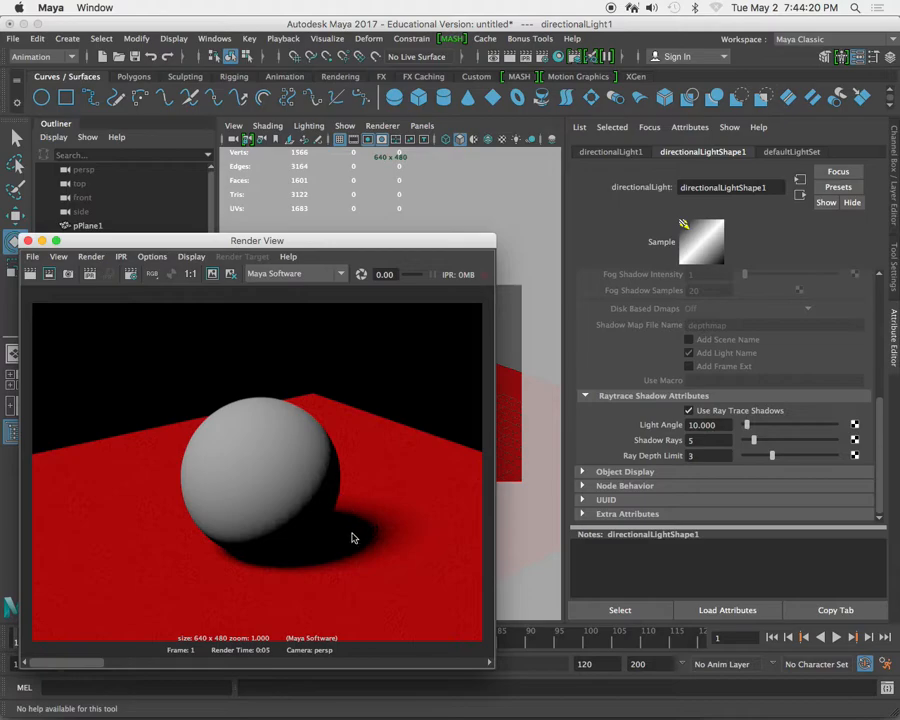
scroll(279, 469, "up", 5)
left_click_drag(95, 663, 35, 660)
left_click(722, 441)
left_click(726, 425)
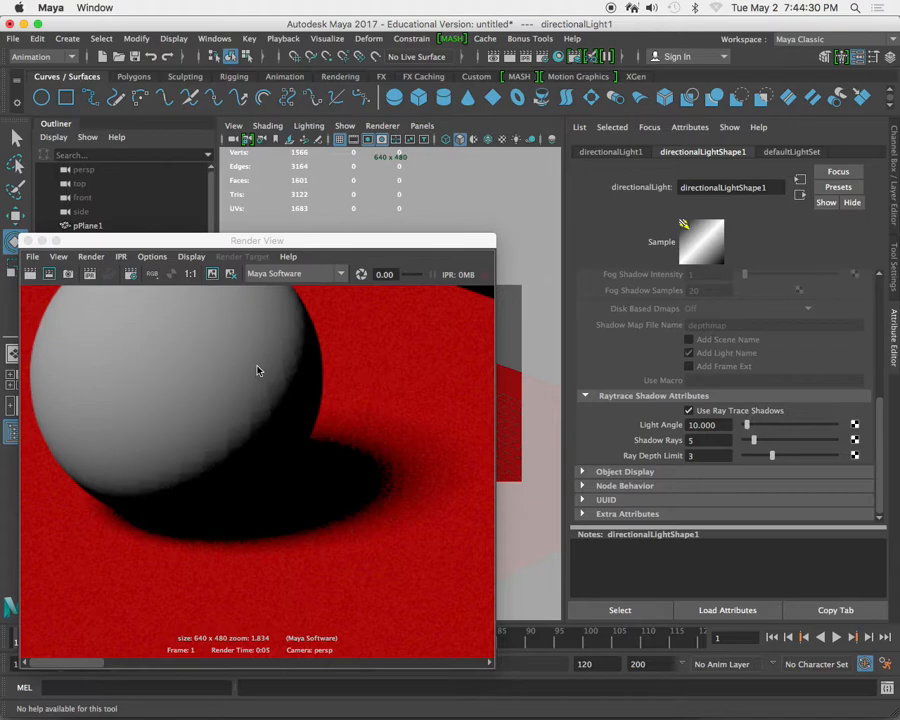
left_click_drag(301, 237, 306, 230)
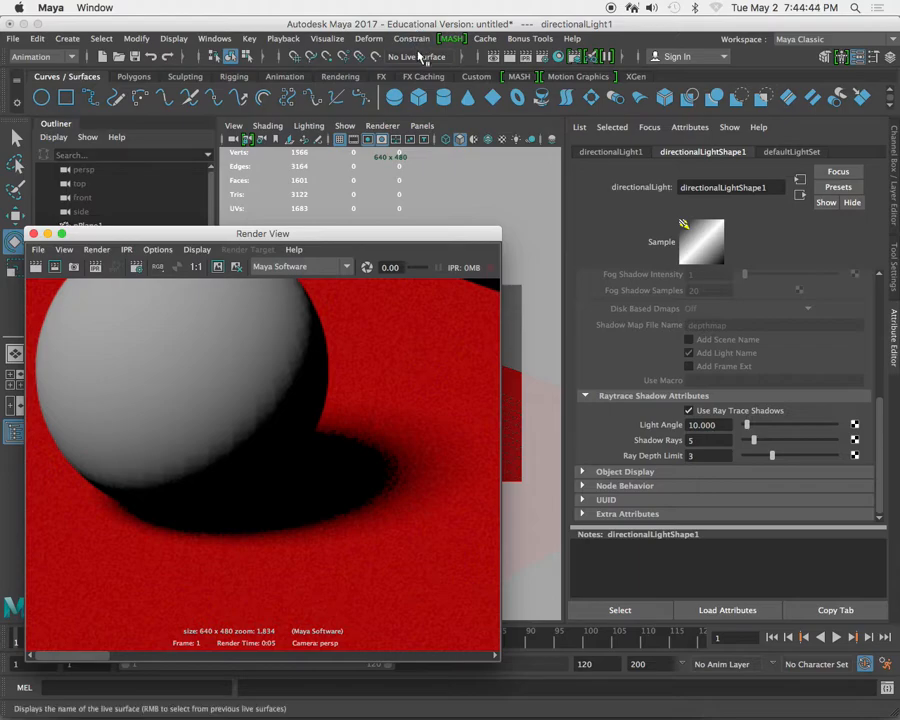
- Review the Maya Software anti-aliasing options in the render settings, then close them
left_click(136, 267)
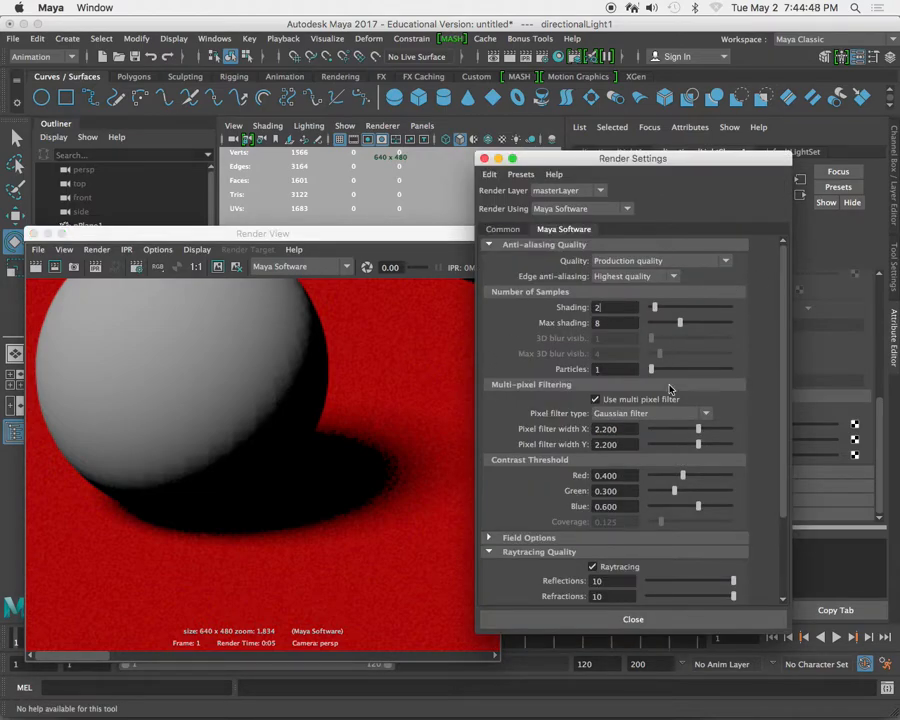
left_click_drag(677, 158, 478, 469)
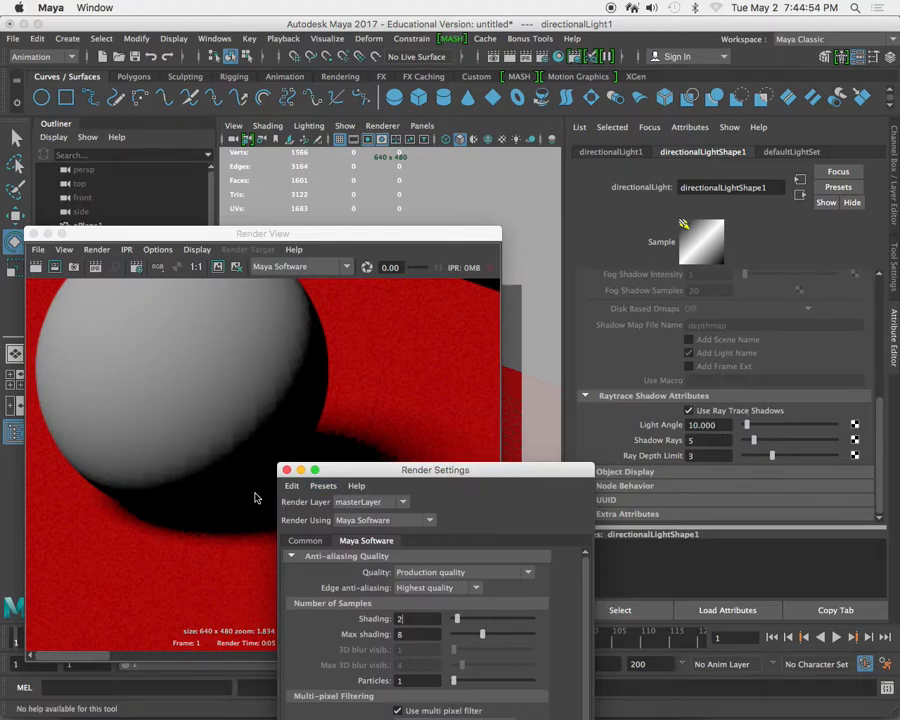
left_click(287, 471)
- Set the directional light's Light Angle to 5 and render the frame again
left_click(702, 425)
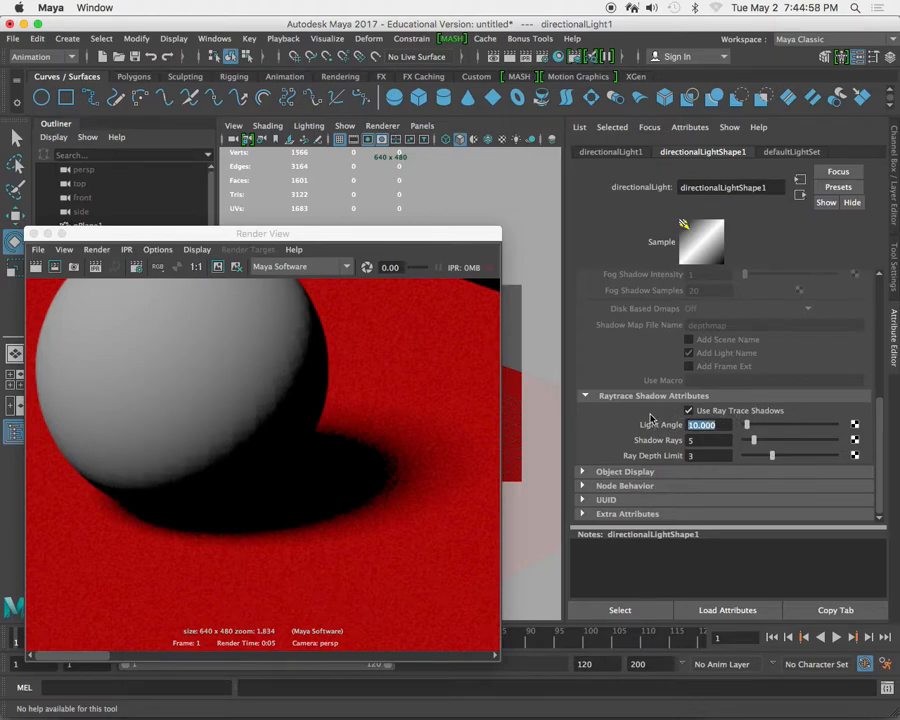
type("5")
key("Return")
left_click(34, 270)
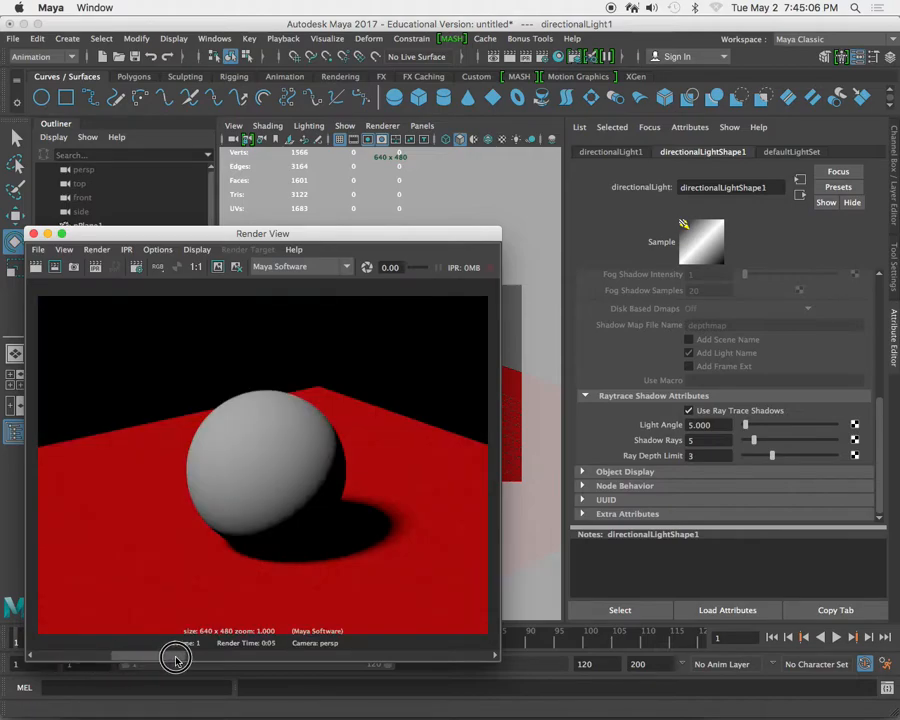
- Raise the directional light's Shadow Rays to 10 and render the frame
left_click(712, 440)
type("10")
key("Return")
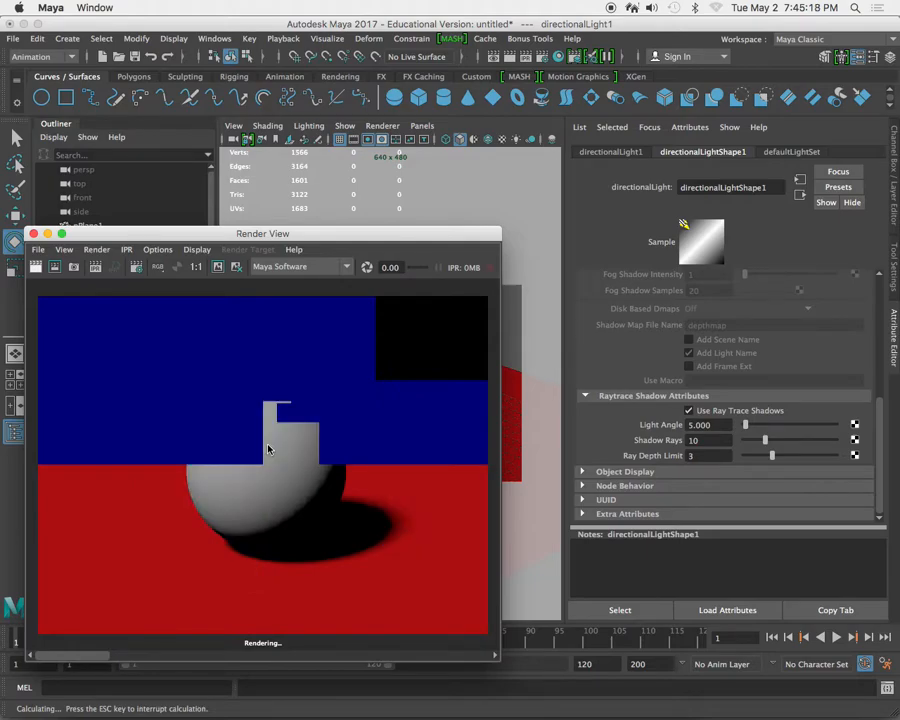
- Compare the shadow edge close up between the 5-ray and 10-ray renders
scroll(300, 474, "down", 2)
middle_click_drag(358, 513, 266, 437, "alt")
right_click_drag(228, 442, 380, 540, "alt")
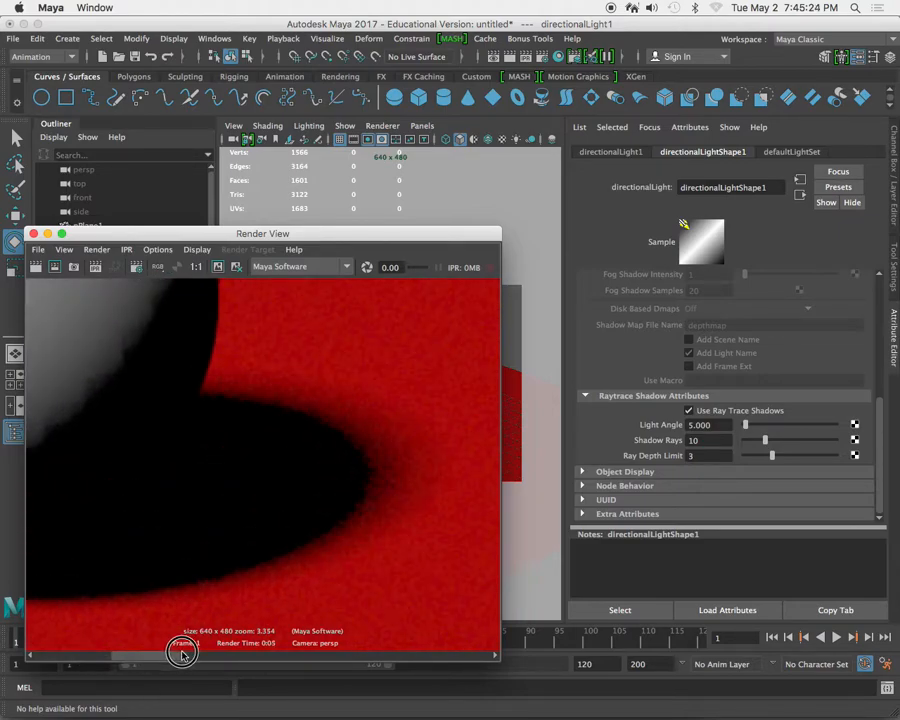
left_click_drag(165, 652, 26, 650)
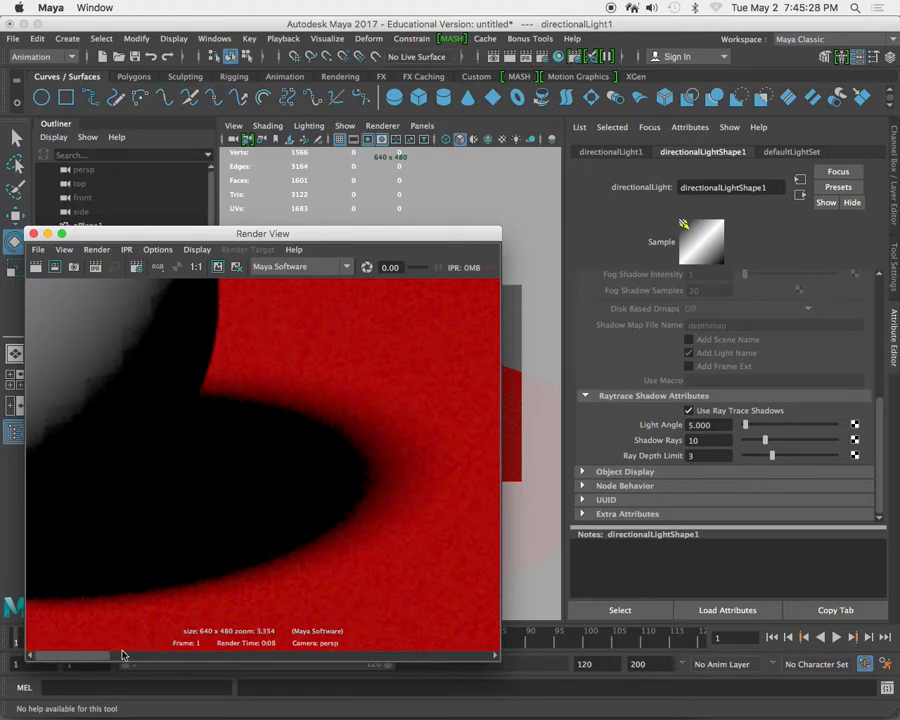
mouse_move(102, 657)
left_mouse_down()
mouse_move(172, 655)
mouse_move(42, 652)
mouse_move(76, 655)
mouse_move(106, 640)
left_mouse_up()
left_click_drag(362, 234, 382, 212)
scroll(200, 328, "down", 2)
- Keep the current render image for comparison and inspect the smoothness of the sphere's upper outline close up
left_click(238, 245)
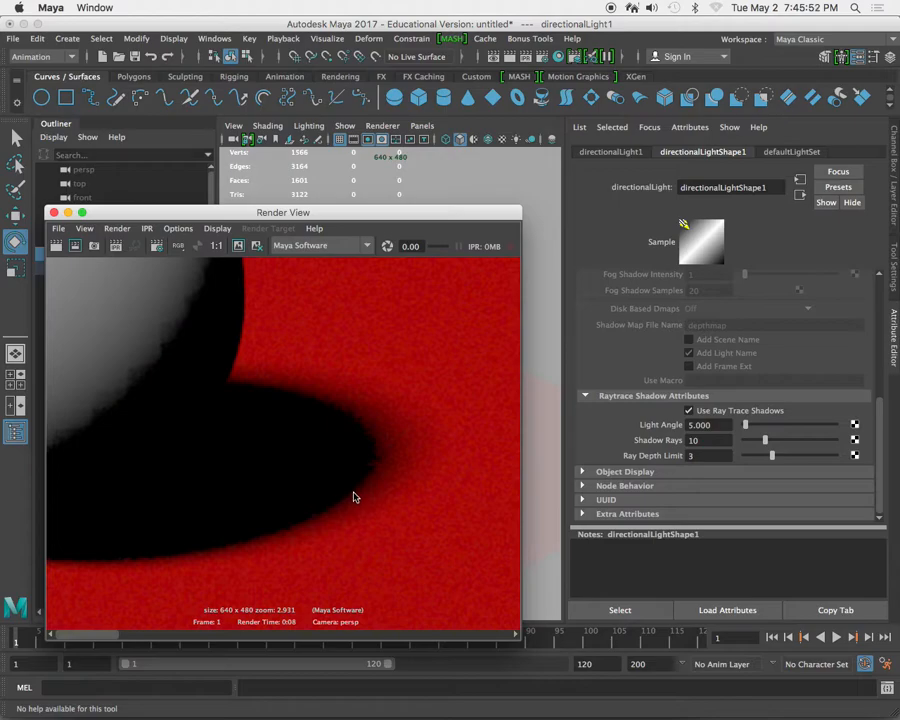
right_click_drag(391, 478, 268, 386, "alt")
middle_click_drag(262, 382, 330, 457, "alt")
right_click_drag(330, 457, 298, 428, "alt")
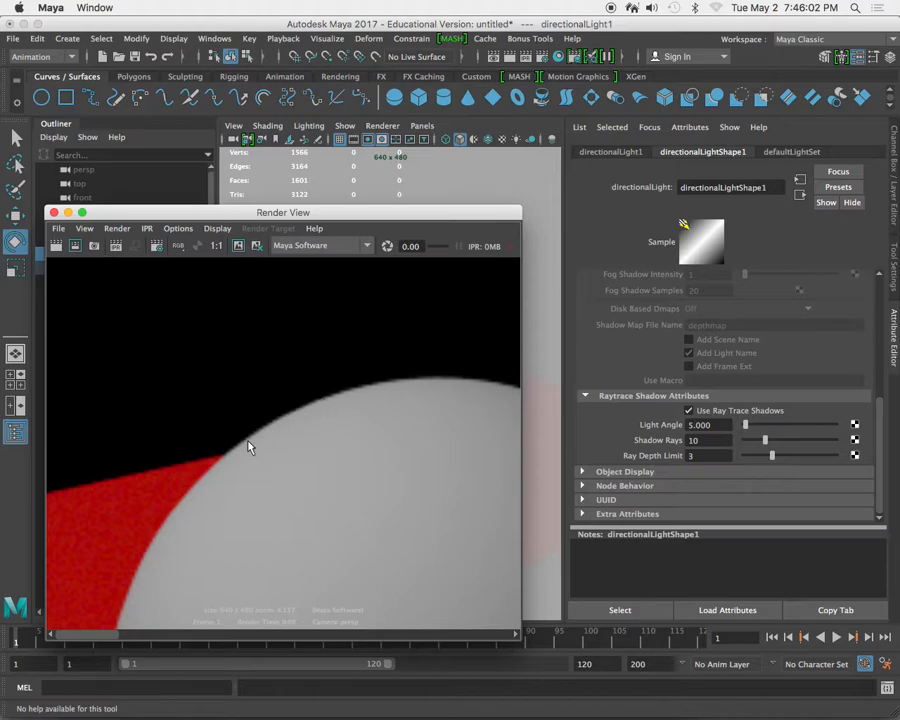
right_click_drag(258, 437, 360, 489, "alt")
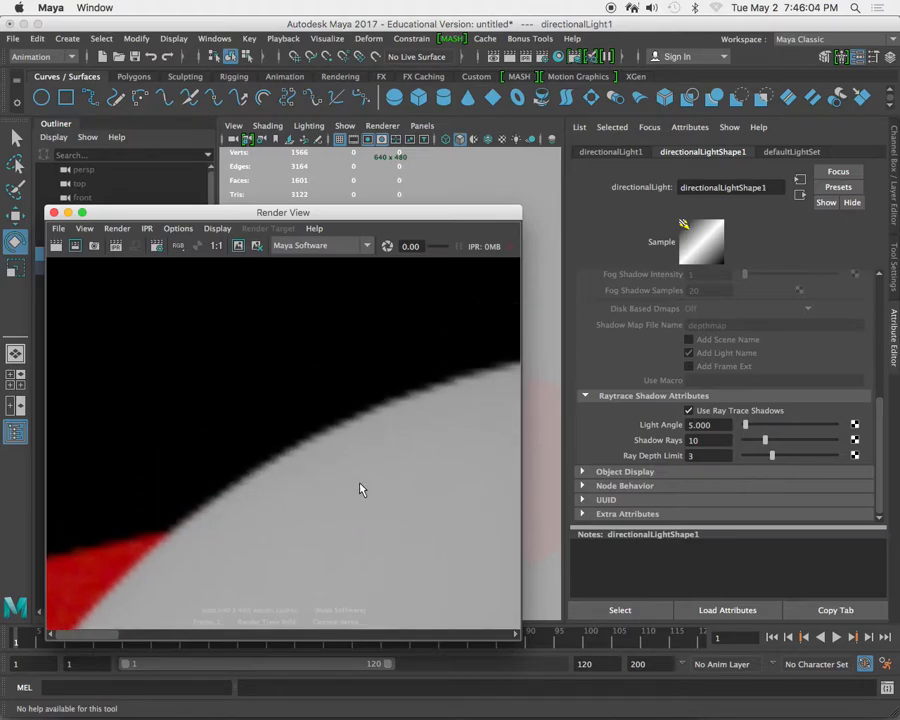
left_click(235, 246)
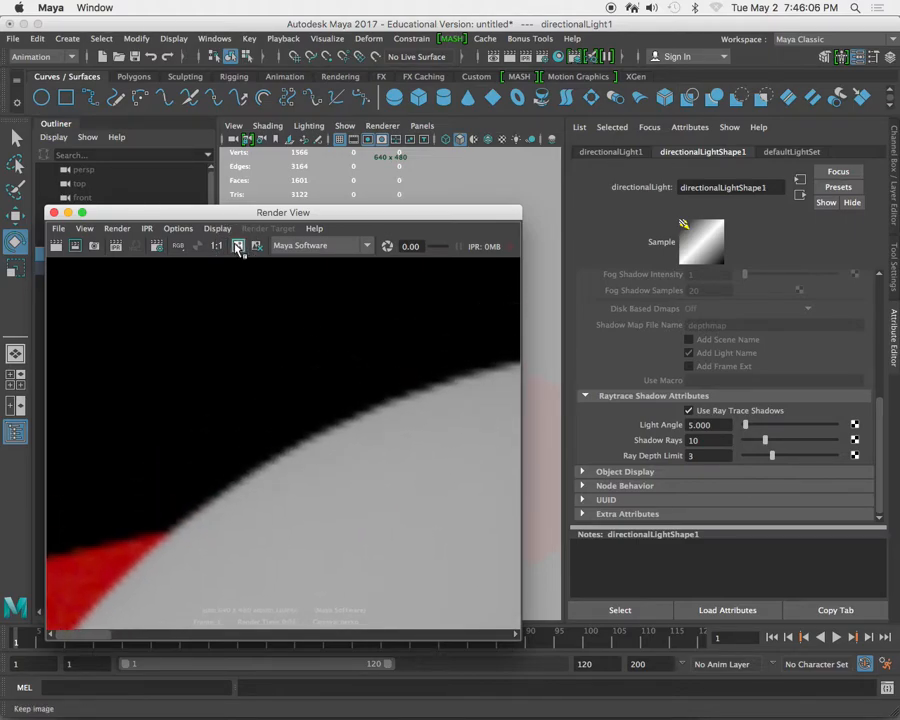
- Change the multi-pixel filter type to Triangle filter in the render settings and render the frame again
left_click(154, 246)
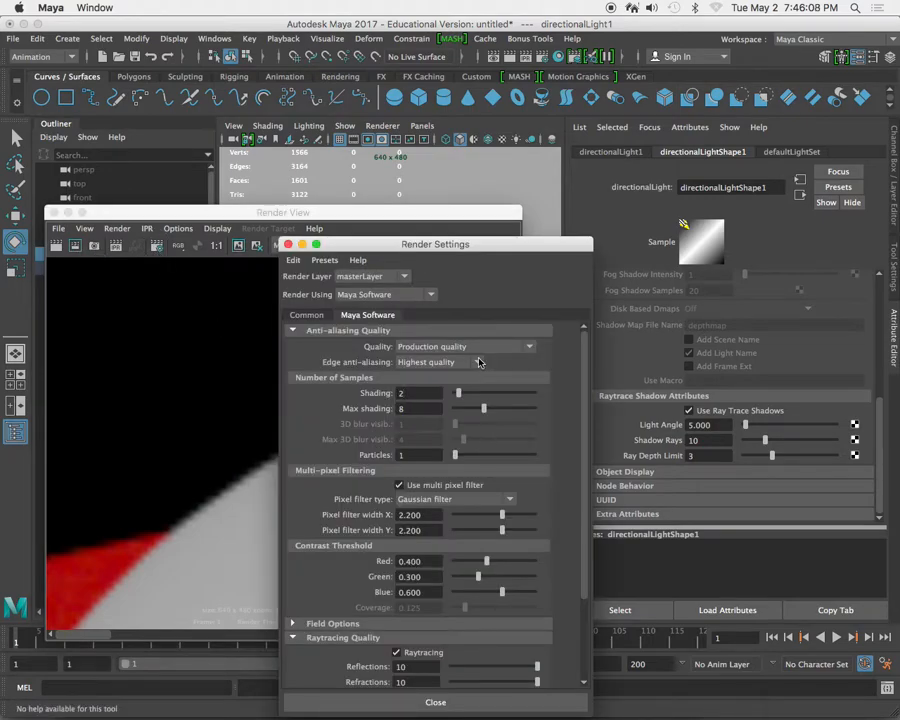
left_click(482, 500)
left_click(470, 528)
left_click(288, 244)
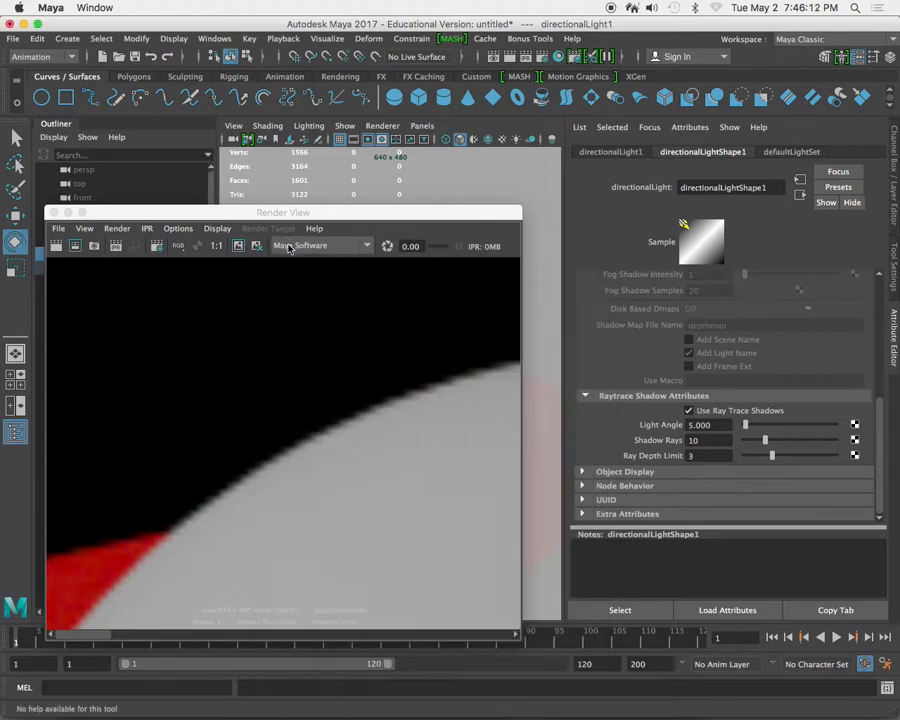
left_click(57, 246)
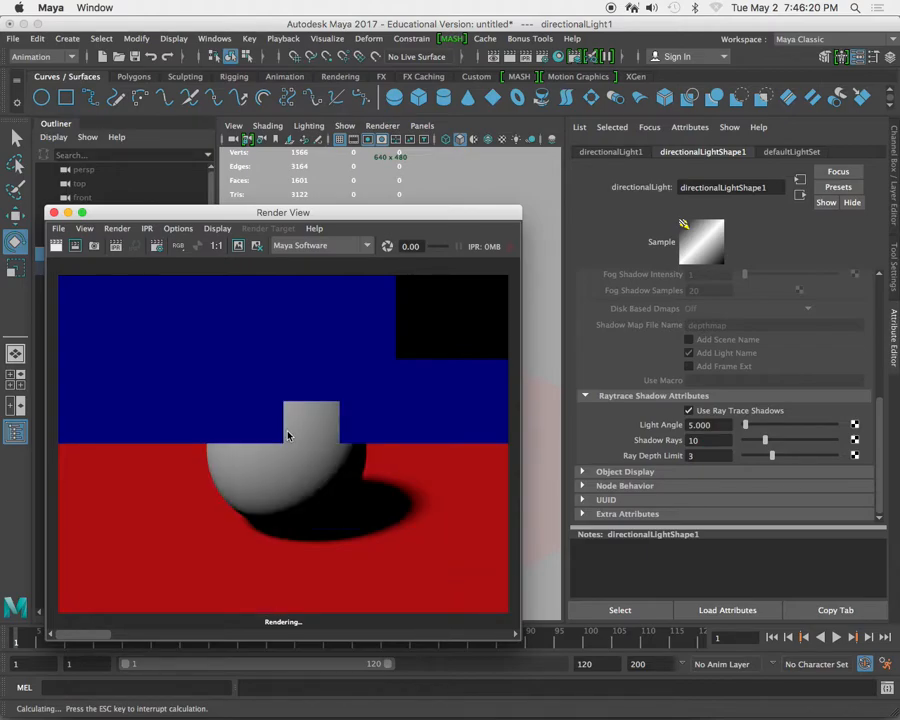
- Compare the sphere's upper outline close up between the Gaussian-filtered and Triangle-filtered renders
middle_click_drag(289, 434, 310, 510, "alt")
right_click_drag(310, 510, 452, 551, "alt")
right_click_drag(202, 438, 269, 525, "alt")
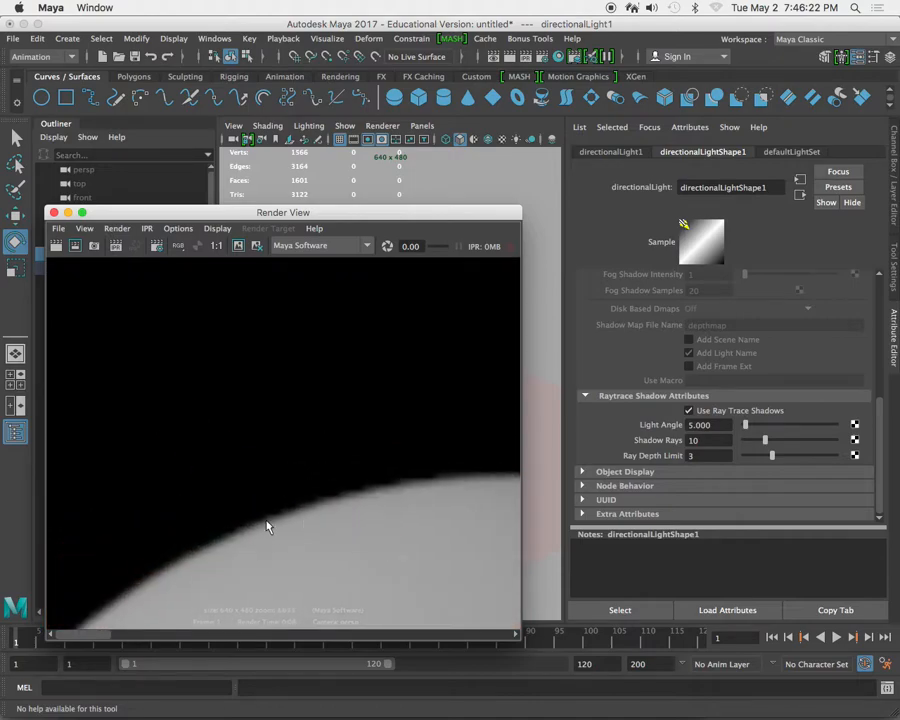
middle_click_drag(269, 525, 307, 456, "alt")
mouse_move(102, 635)
left_mouse_down()
mouse_move(191, 634)
mouse_move(84, 631)
mouse_move(145, 633)
mouse_move(114, 636)
left_mouse_up()
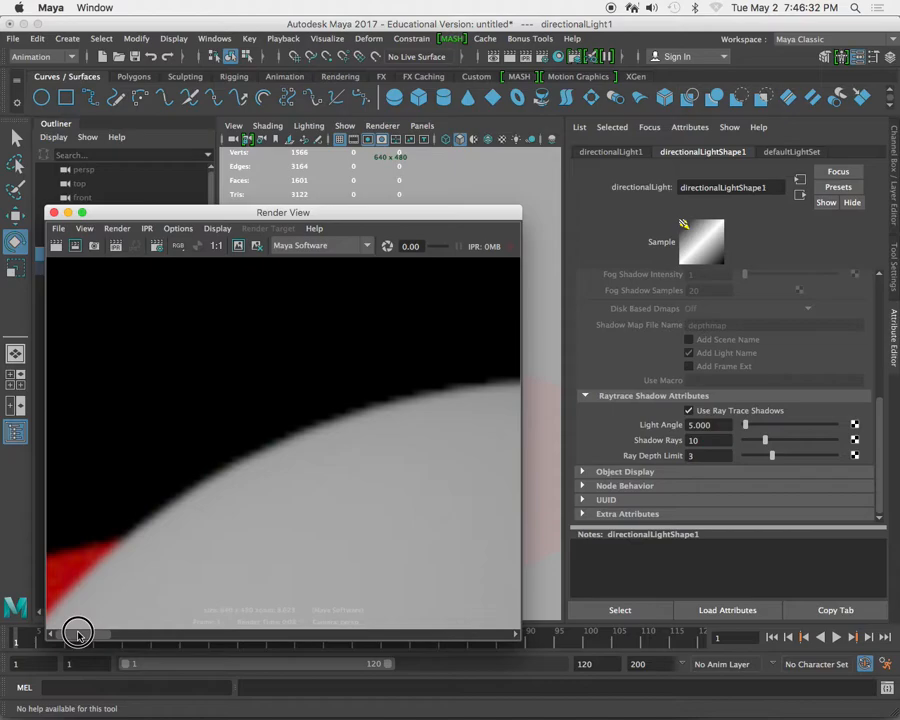
mouse_move(78, 633)
left_mouse_down()
mouse_move(135, 631)
mouse_move(74, 625)
mouse_move(147, 631)
mouse_move(64, 624)
left_mouse_up()
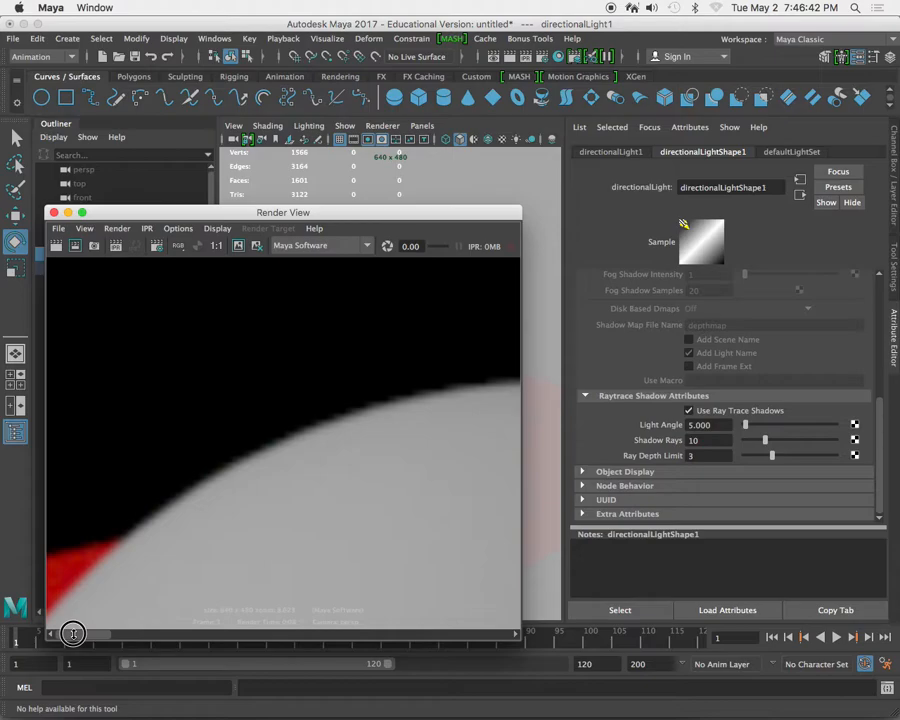
left_click_drag(73, 633, 138, 635)
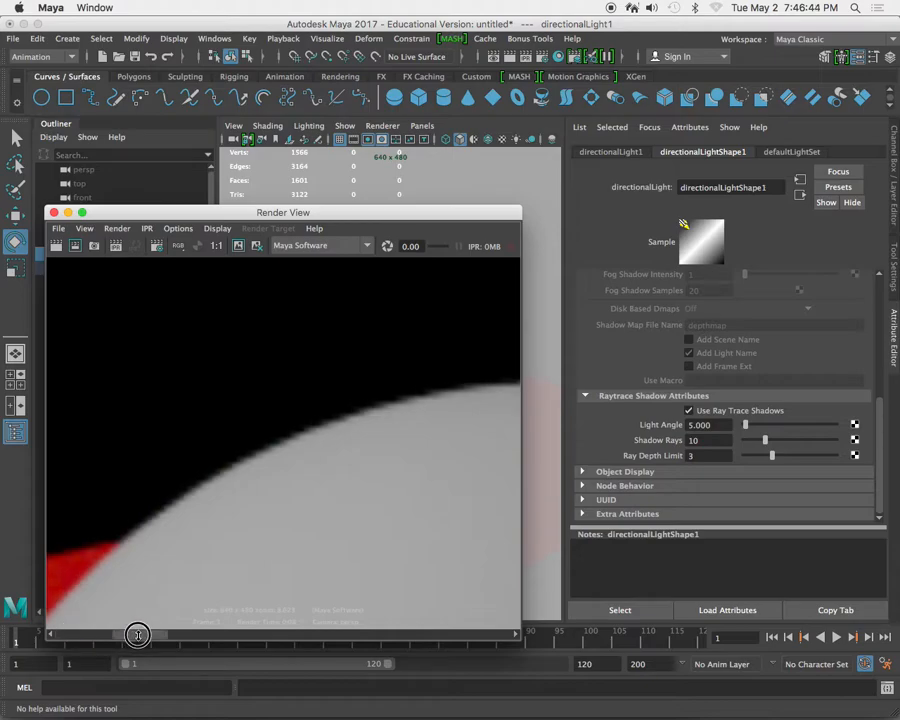
- Compare the grain along the sphere's shadow edge between the two filter renders
scroll(166, 399, "down", 10)
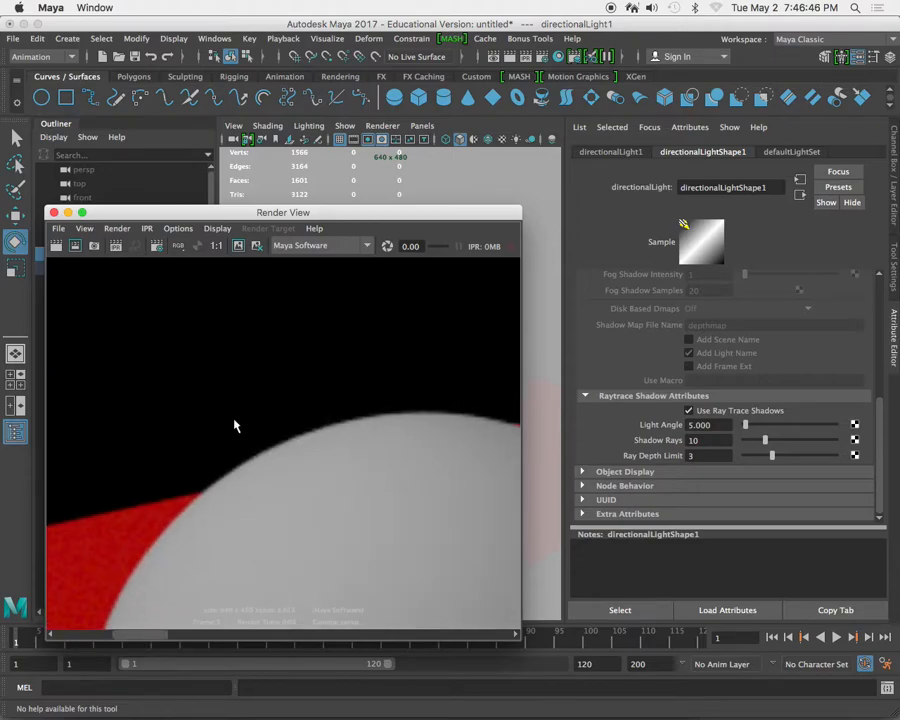
middle_click_drag(372, 464, 259, 394, "alt")
middle_click_drag(339, 532, 191, 387, "alt")
right_click_drag(205, 430, 380, 570, "alt")
mouse_move(140, 637)
left_mouse_down()
mouse_move(75, 632)
mouse_move(138, 634)
left_mouse_up()
middle_click_drag(279, 465, 217, 469, "alt")
right_click_drag(217, 469, 281, 532, "alt")
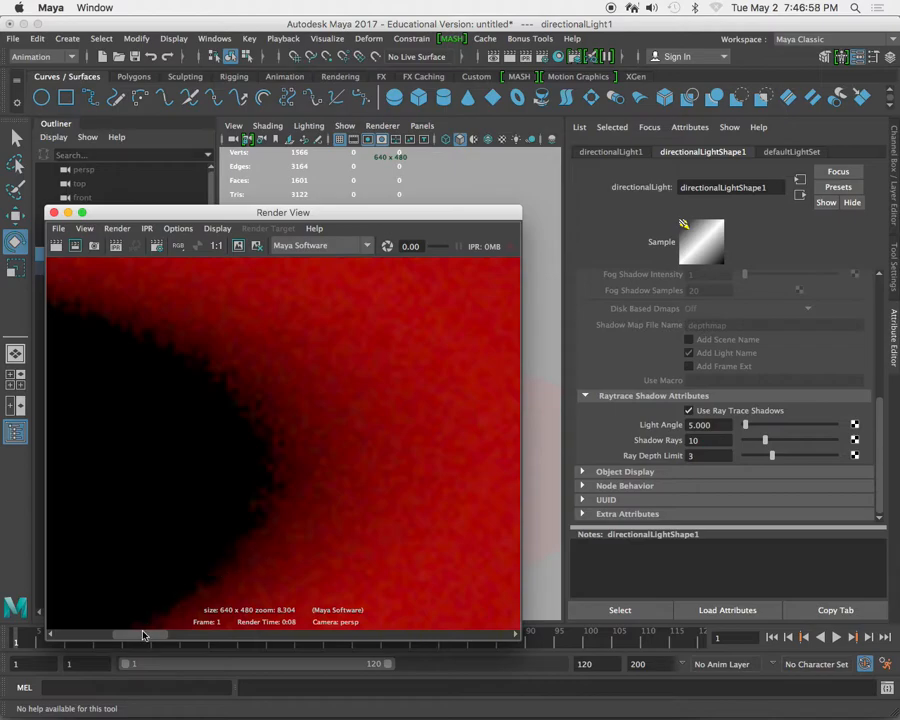
left_click(100, 636)
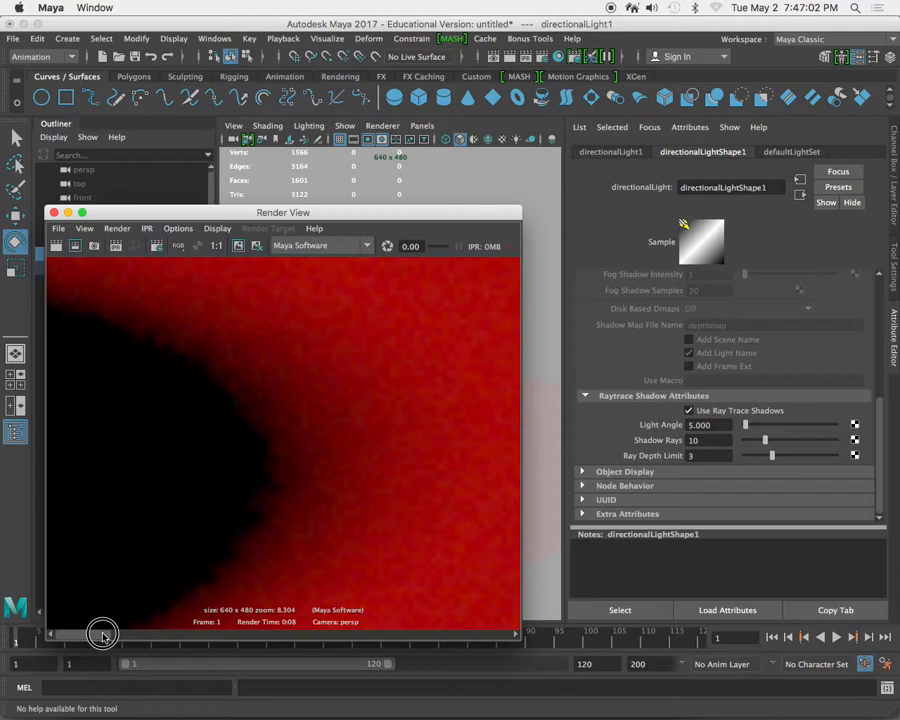
mouse_move(103, 636)
left_mouse_down()
mouse_move(167, 636)
mouse_move(104, 636)
left_mouse_up()
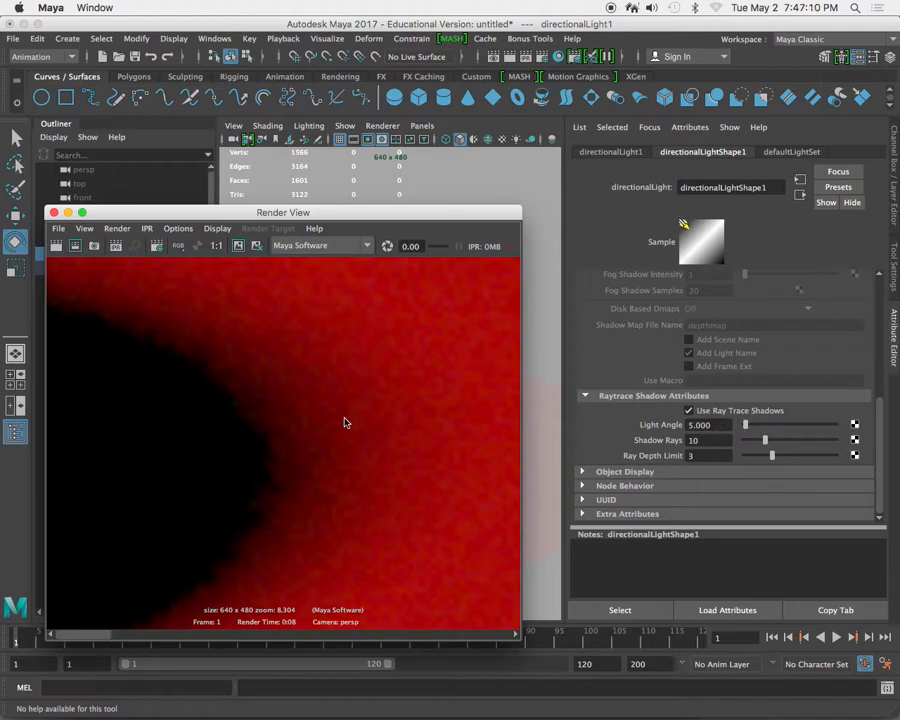
- Compare the full renders at actual size and check the directional light's placement in the scene
scroll(340, 406, "down", 10)
scroll(340, 403, "down", 8)
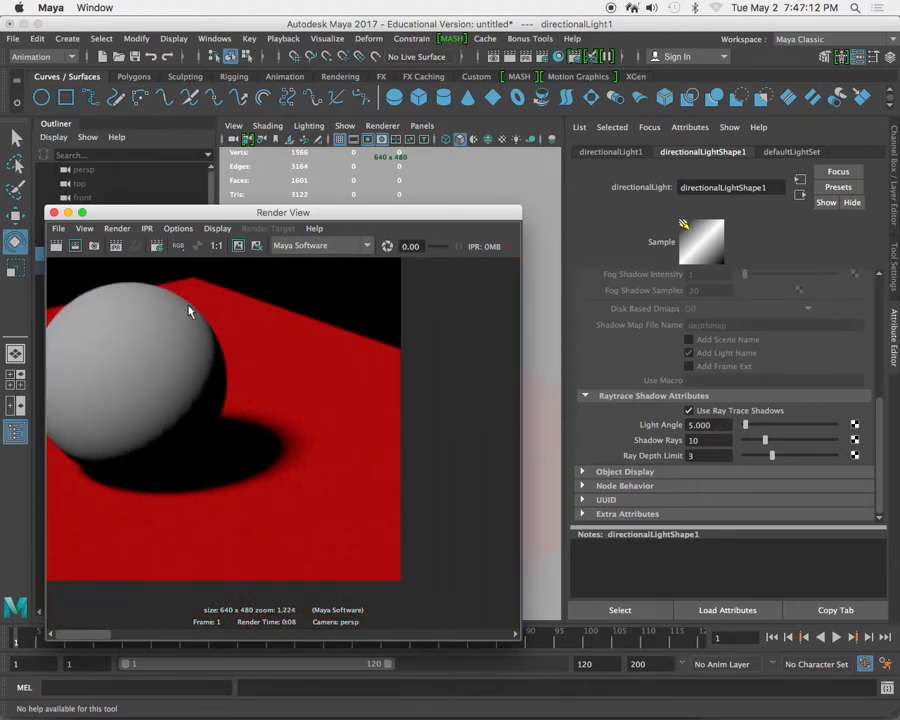
left_click(217, 247)
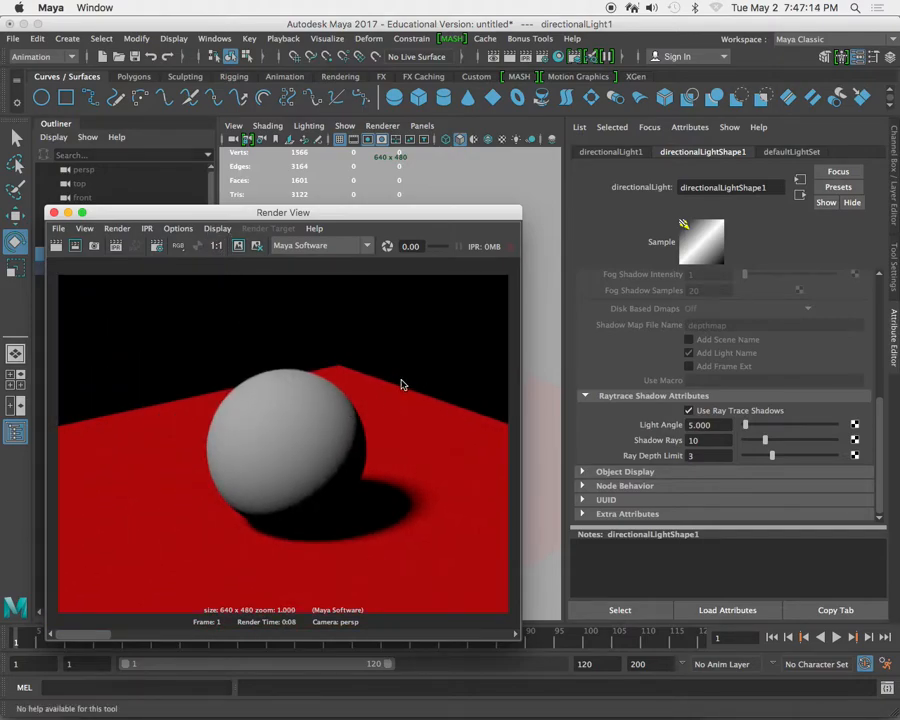
left_click_drag(93, 631, 59, 636)
left_click_drag(373, 237, 352, 496)
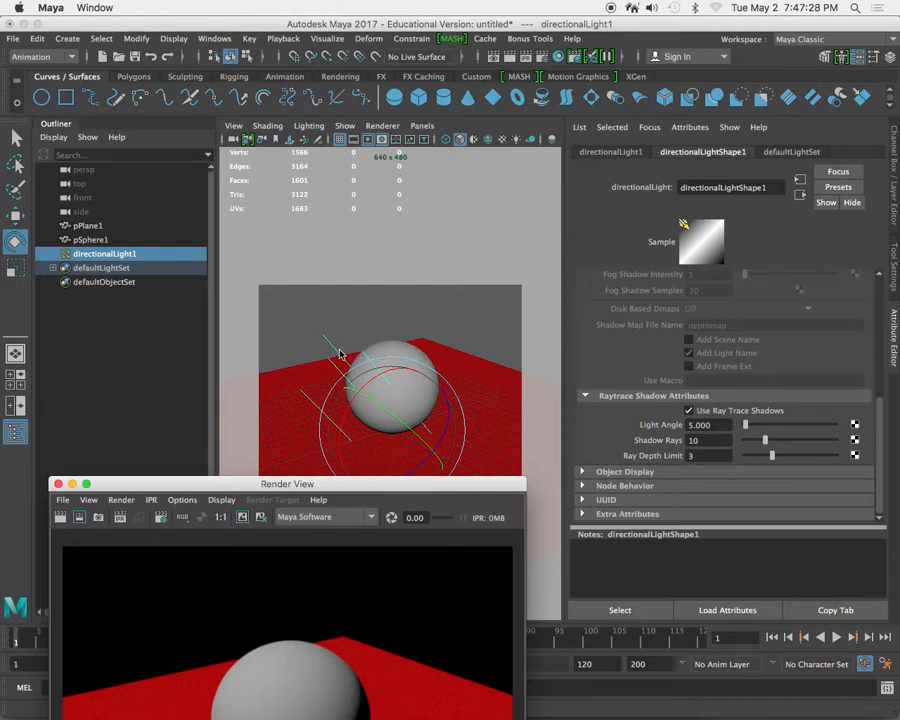
left_click_drag(342, 486, 328, 181)
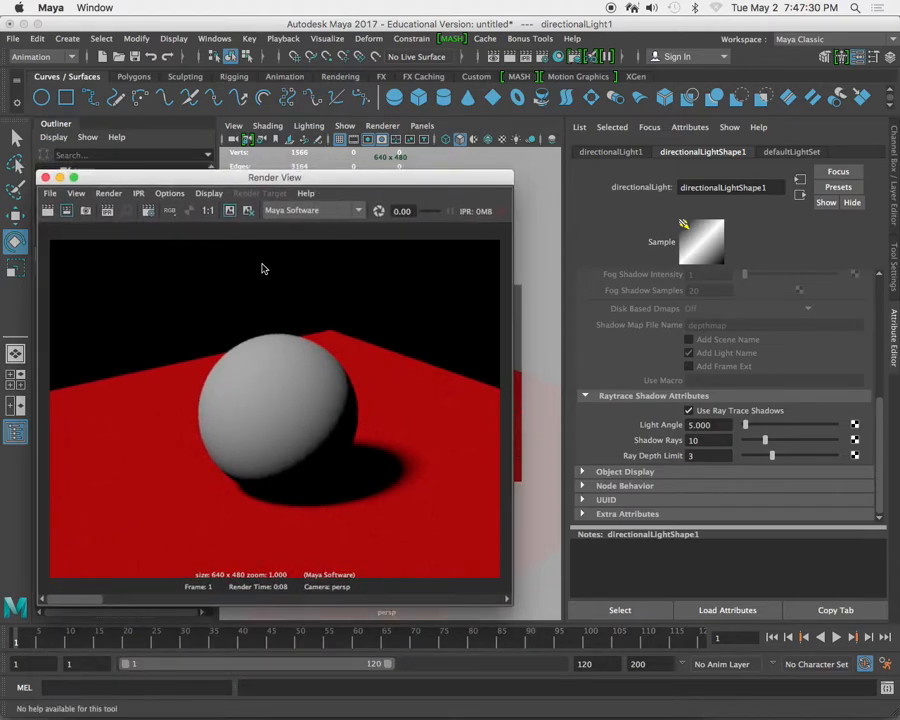
- Set the shading samples to 4 and the max shading samples to 10 in the render settings
left_click(149, 208)
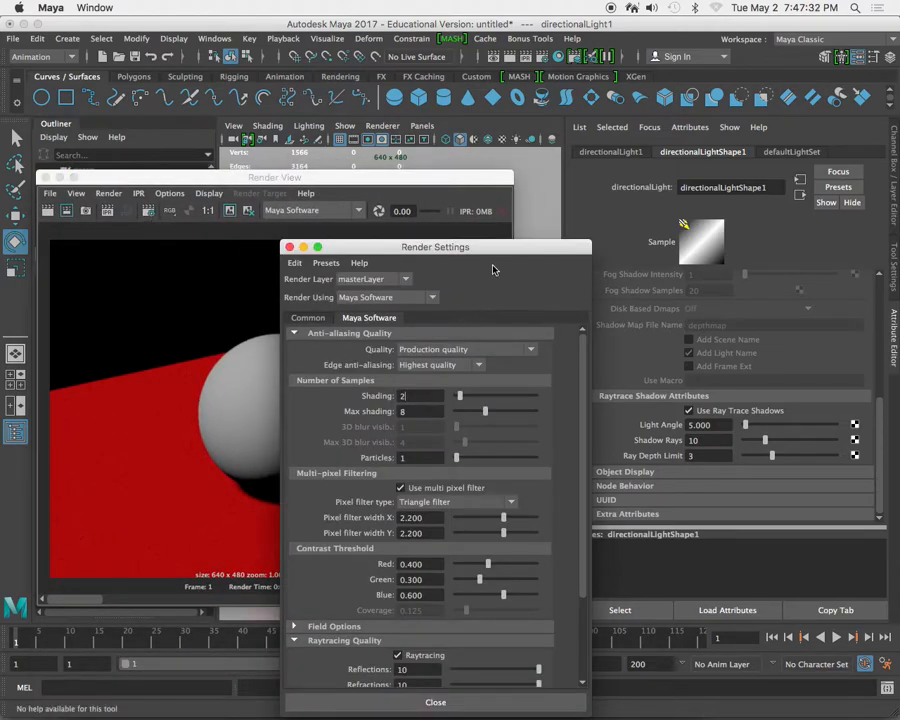
left_click_drag(494, 250, 454, 275)
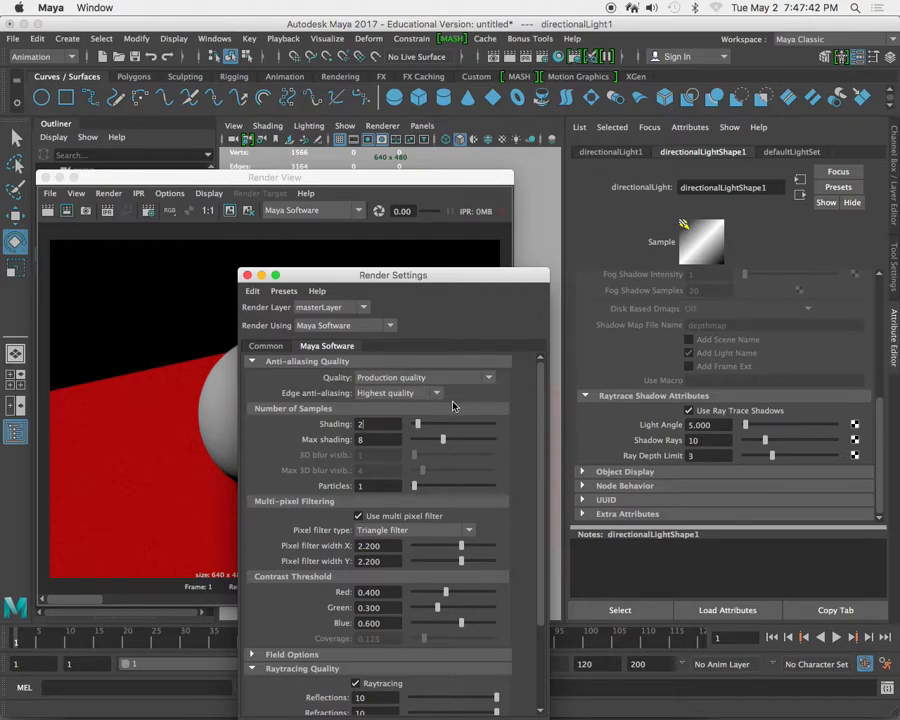
left_click_drag(541, 425, 541, 419)
double_click(381, 425)
left_click_drag(381, 440, 333, 443)
type("10")
key("Return")
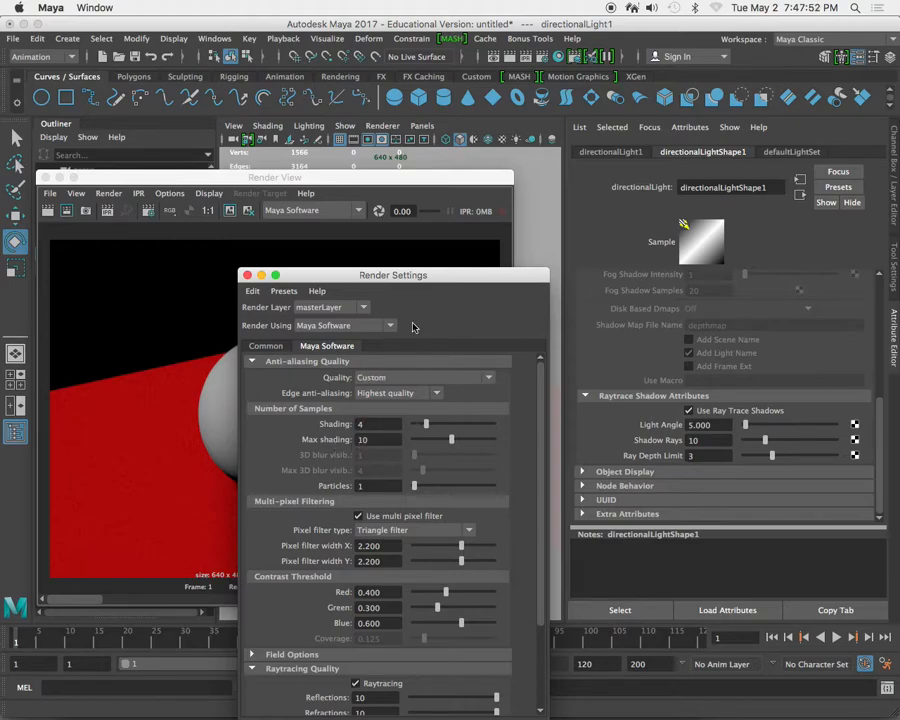
left_click(247, 275)
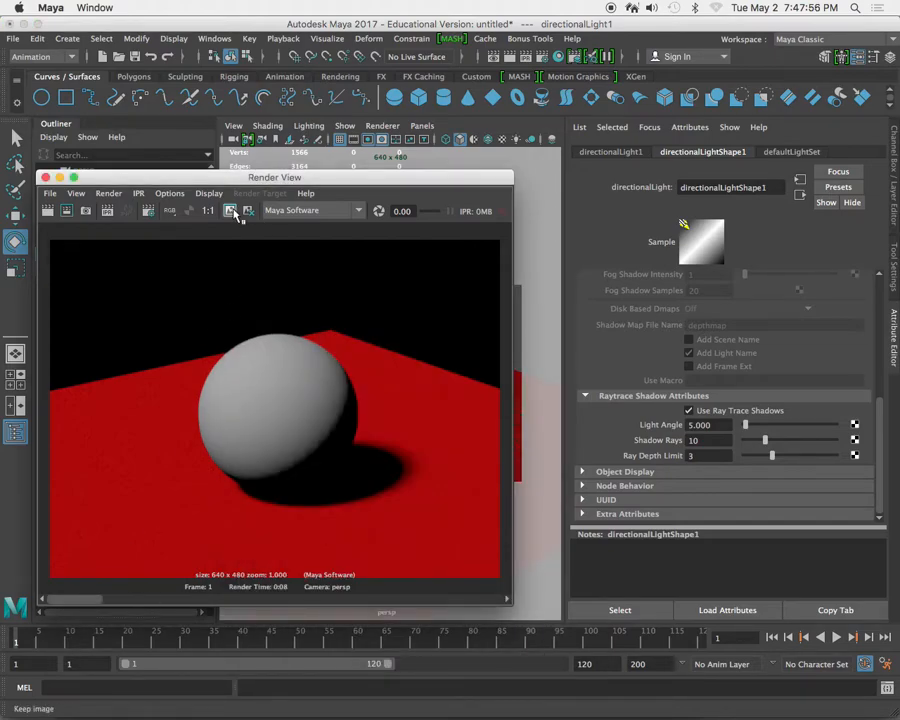
- Render the frame again and compare the sphere's shadow edge close up with the previous render
left_click(67, 210)
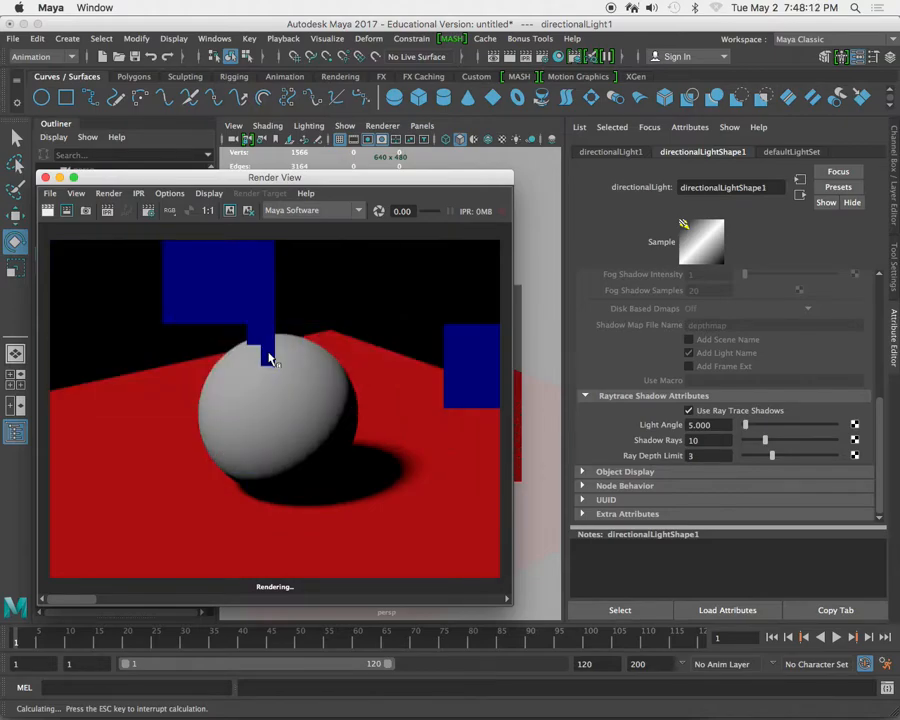
middle_click_drag(336, 430, 241, 384, "alt")
right_click_drag(241, 384, 443, 479, "alt")
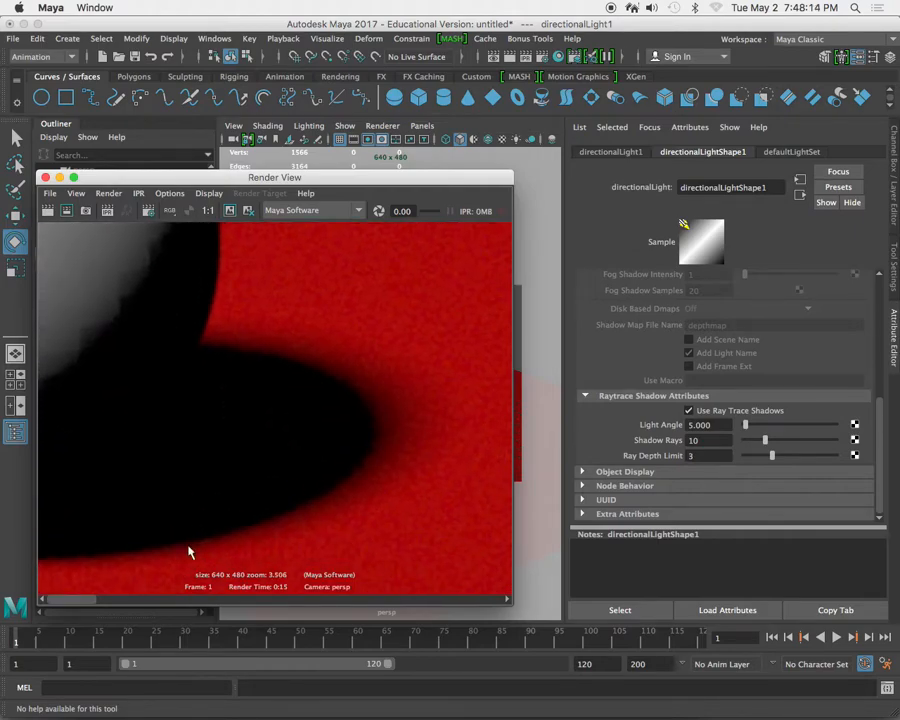
left_click_drag(81, 601, 44, 603)
- Set the anti-aliasing quality preset back to Production quality in the render settings
left_click(148, 210)
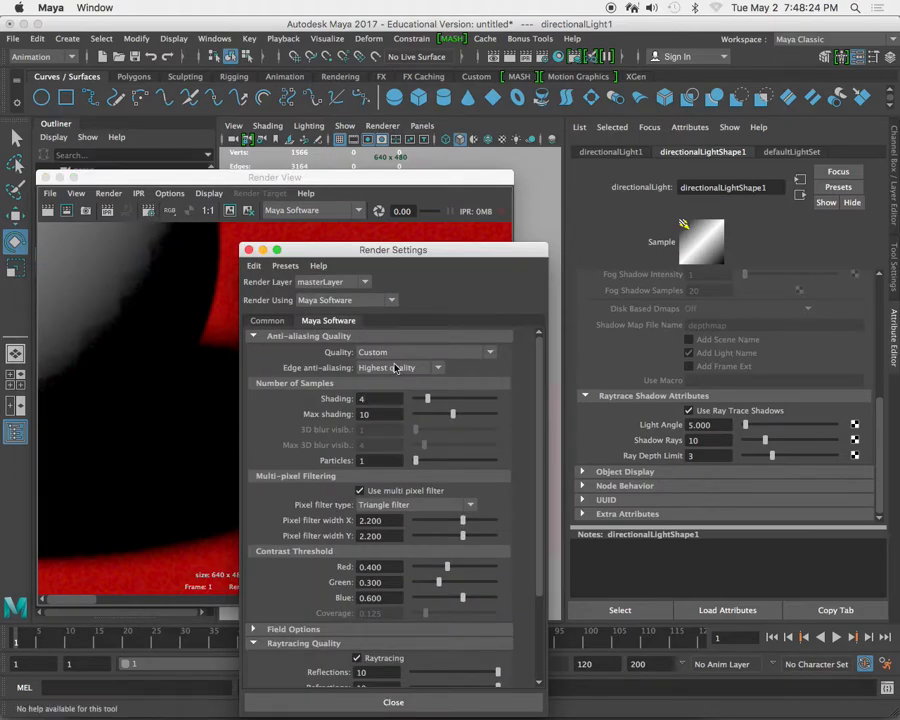
left_click(379, 400)
left_click(490, 352)
left_click(400, 411)
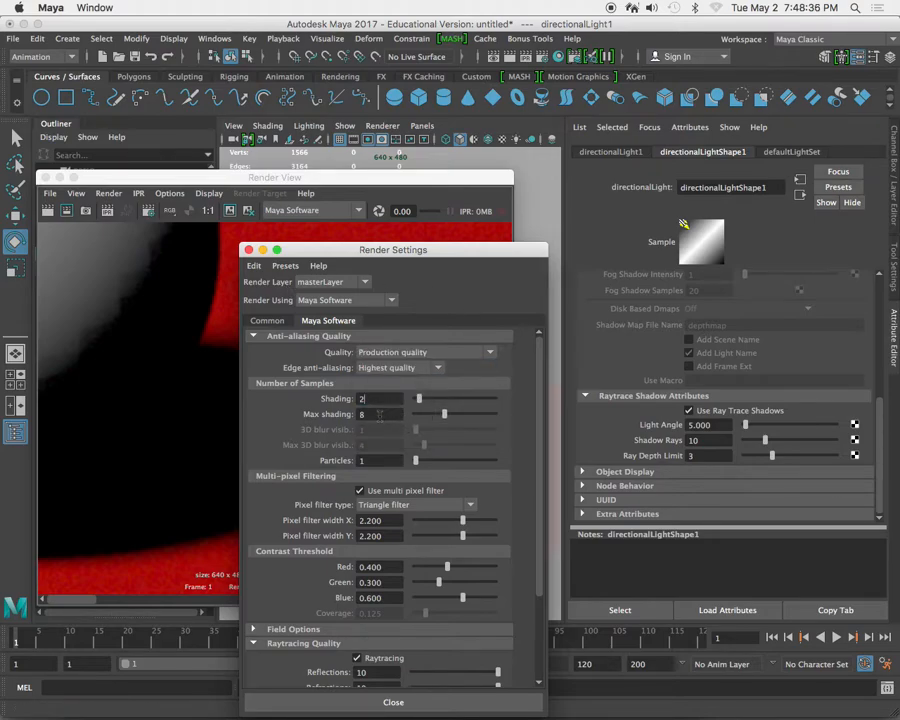
left_click(249, 250)
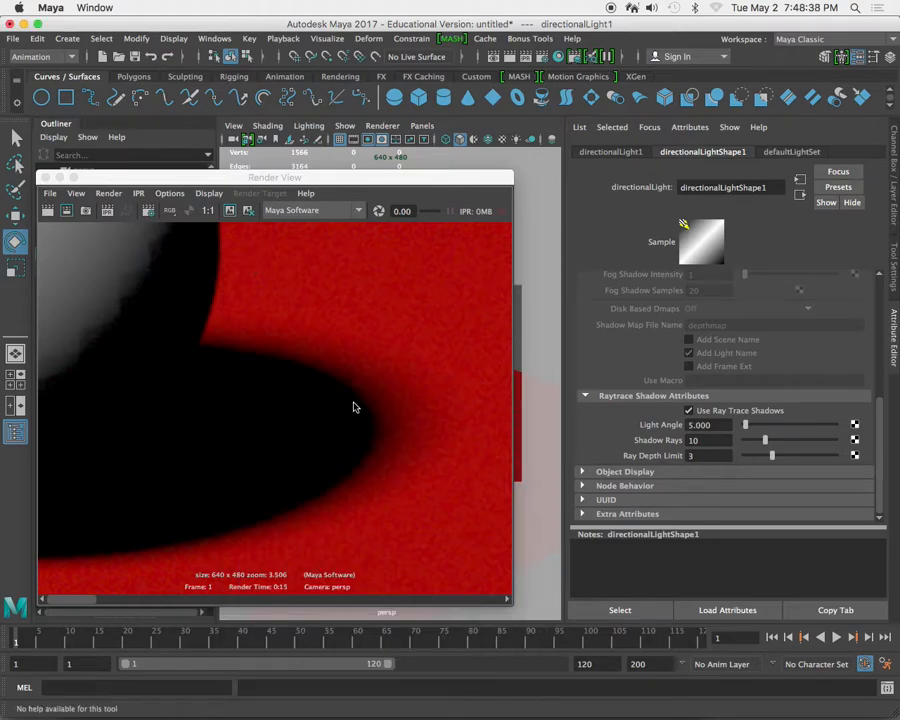
- Delete the directional light from the scene
scroll(283, 366, "down", 10)
left_click_drag(327, 182, 350, 515)
left_click(345, 354)
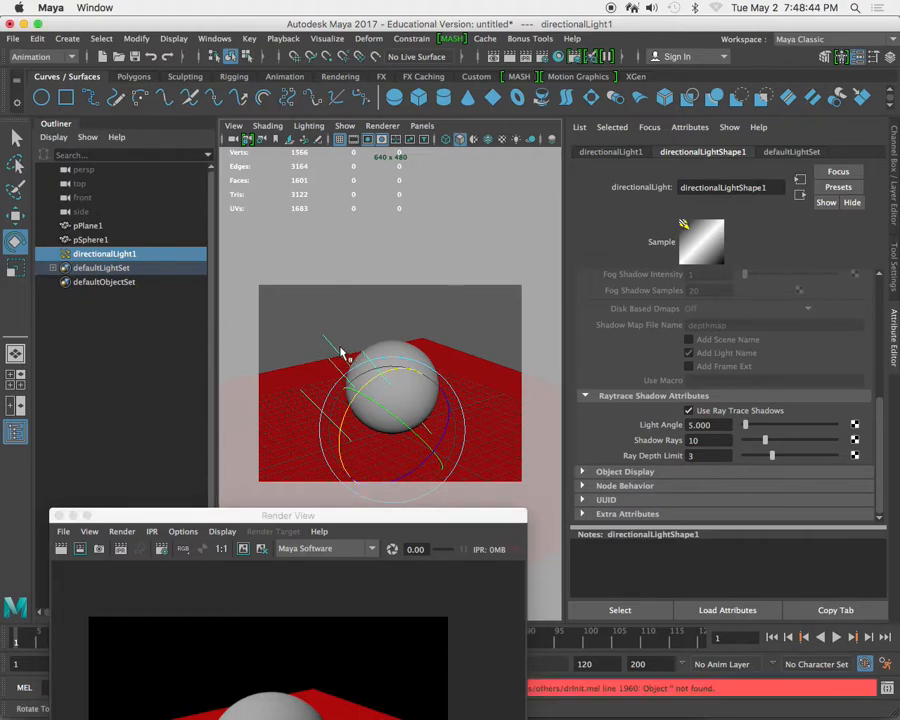
key("Delete")
- Create a point light and move it up and to the side of the sphere, above the plane
left_click_drag(370, 520, 374, 488)
key("space")
left_click(258, 298)
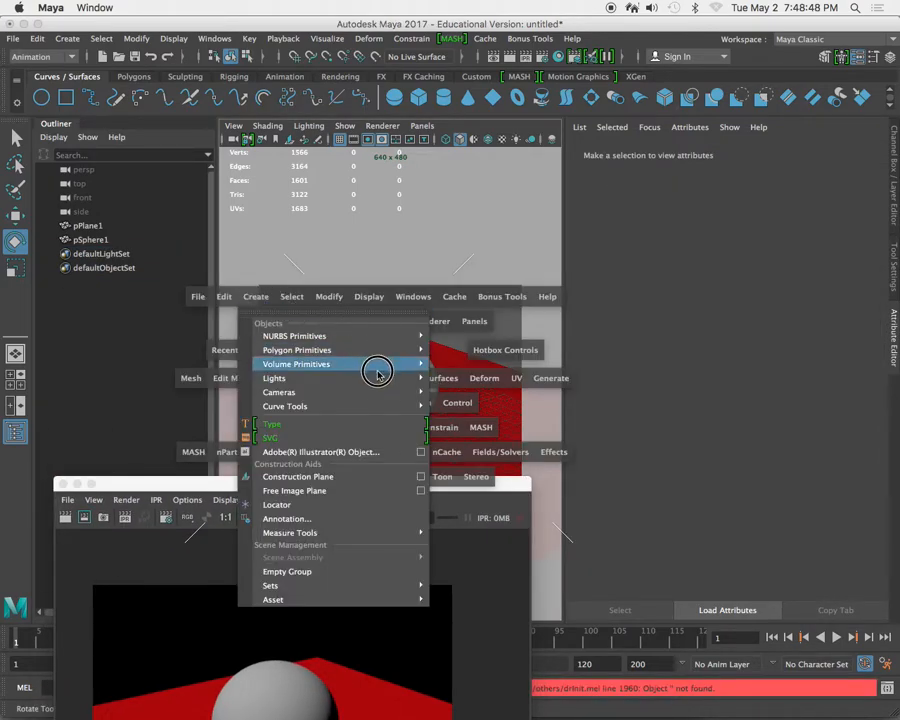
mouse_move(384, 362)
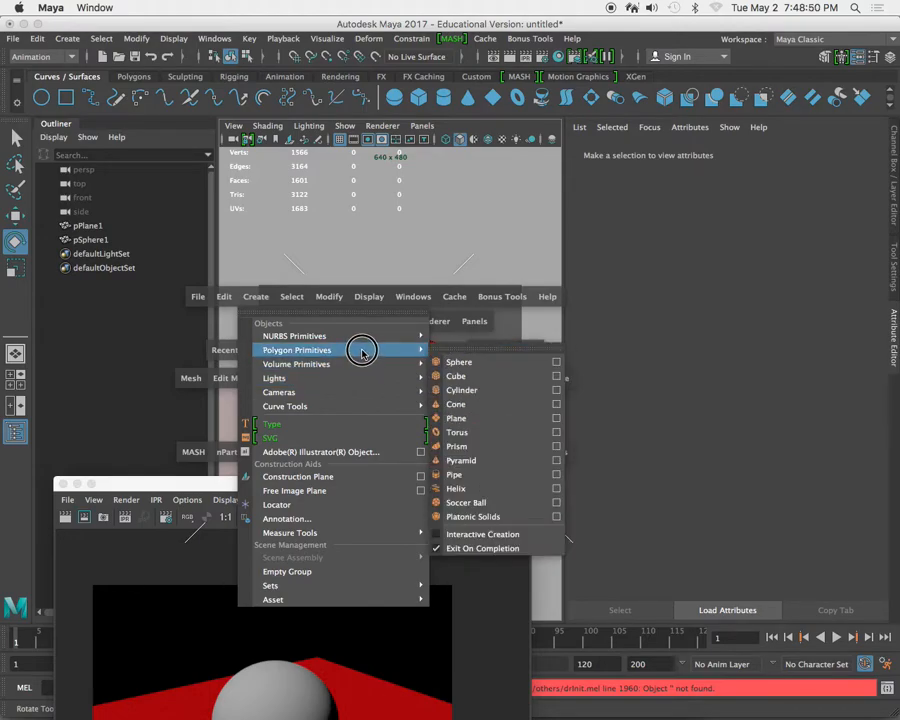
mouse_move(348, 378)
left_click(487, 418)
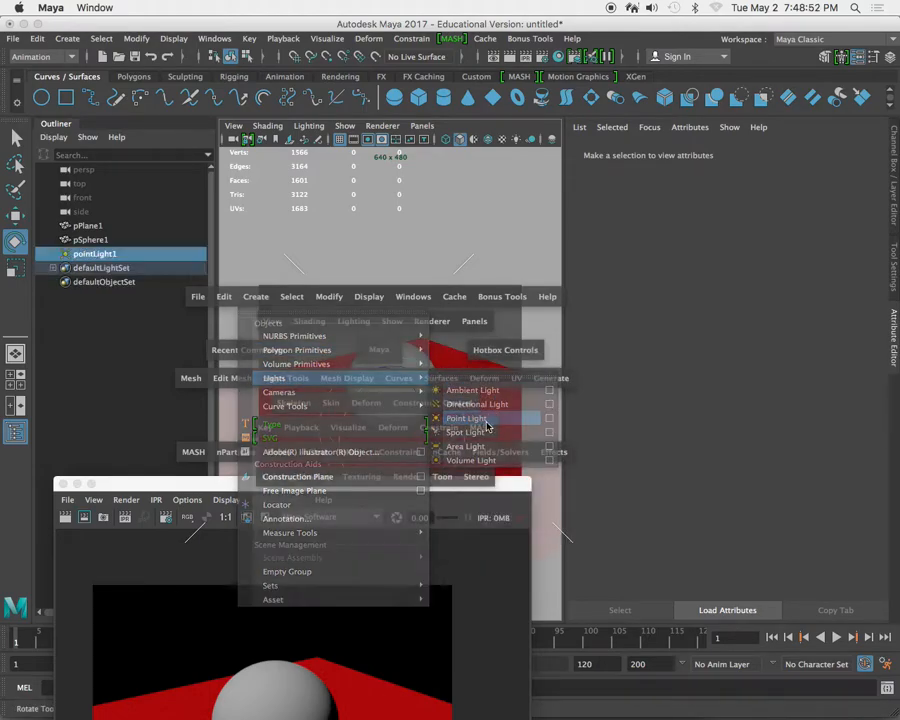
key("w")
left_click_drag(394, 365, 394, 305)
left_click_drag(331, 380, 262, 395)
left_click_drag(322, 328, 322, 283)
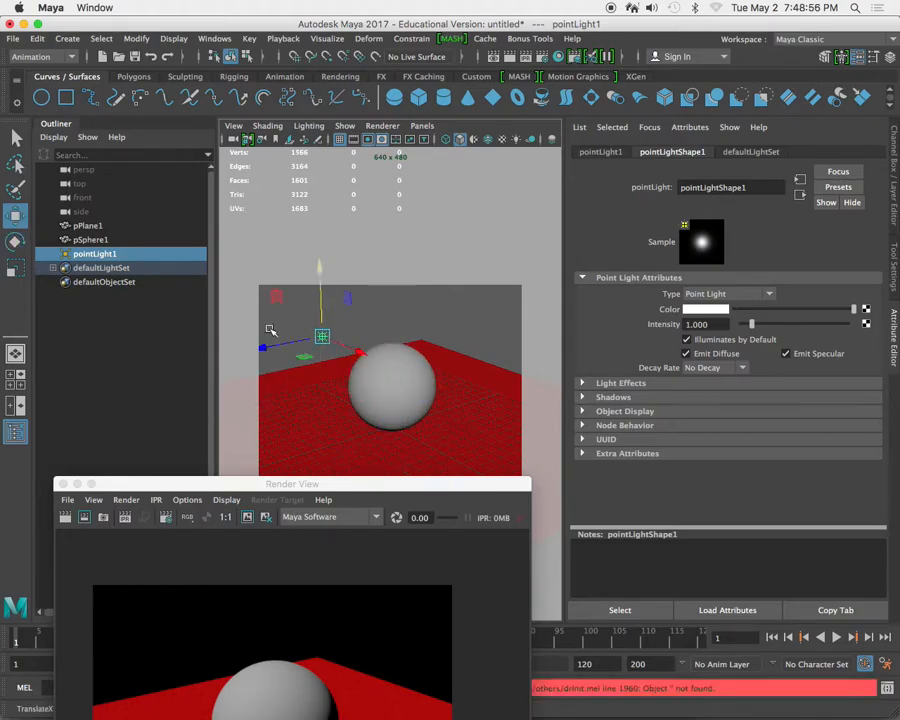
- Render the frame with the point light as the only light
left_click_drag(163, 488, 161, 189)
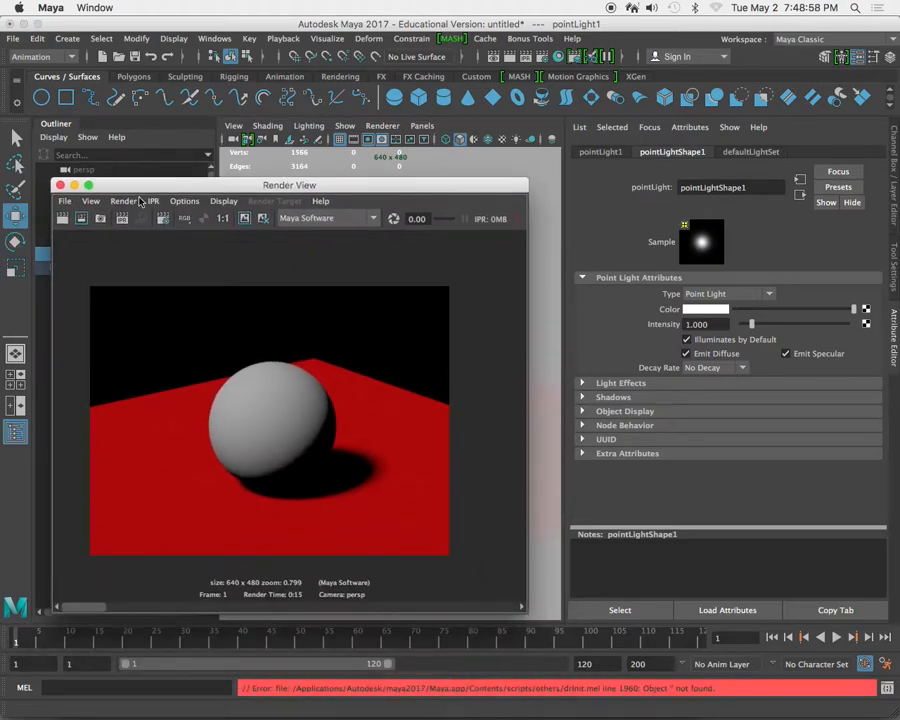
left_click(64, 218)
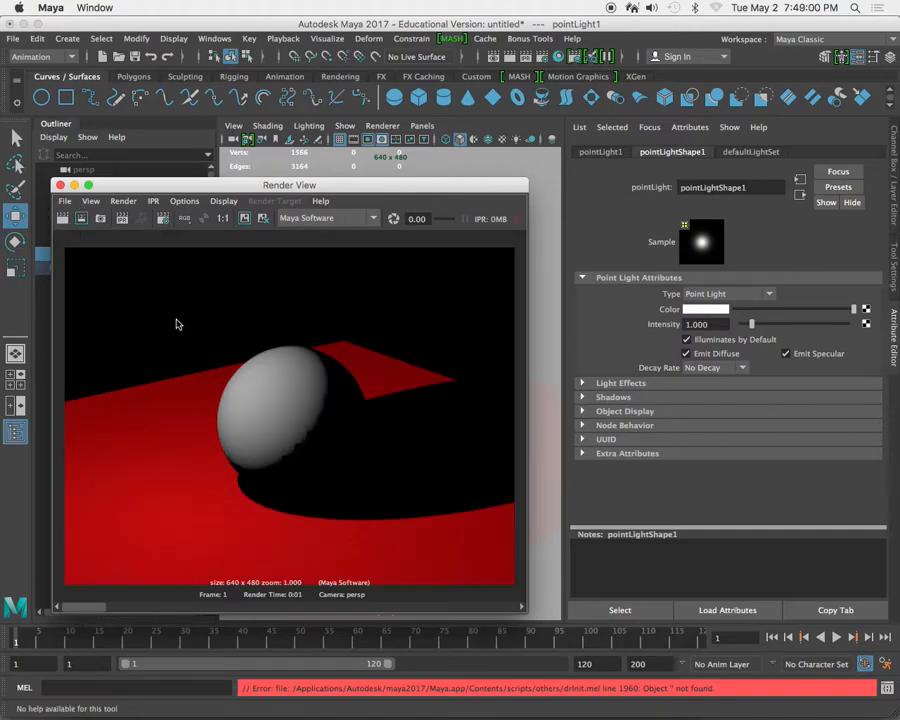
left_click_drag(397, 189, 394, 412)
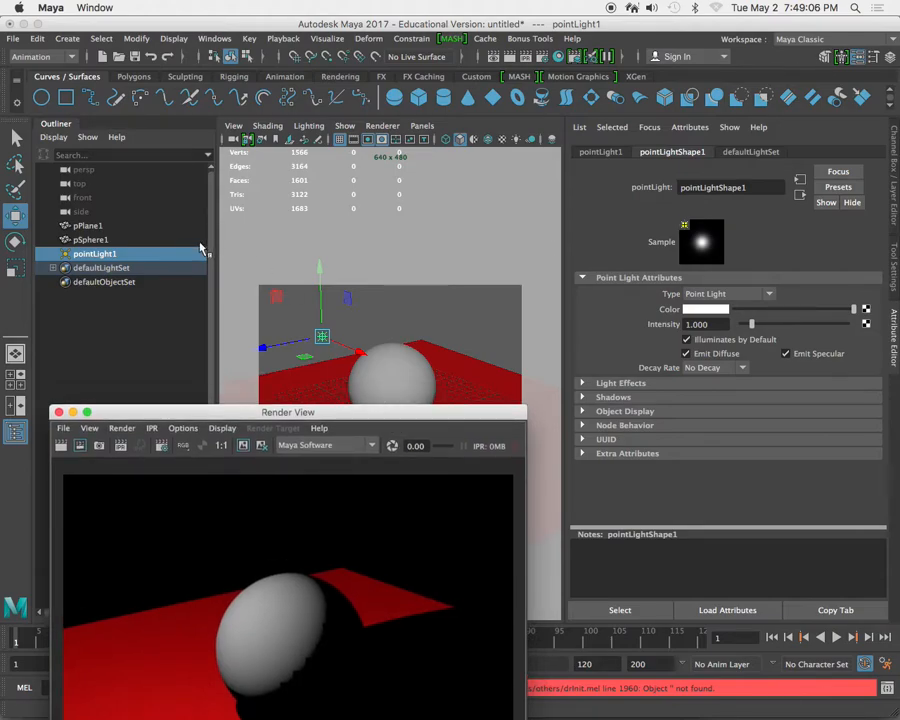
- Set the point light's decay rate to Quadratic and render the frame
left_click(742, 368)
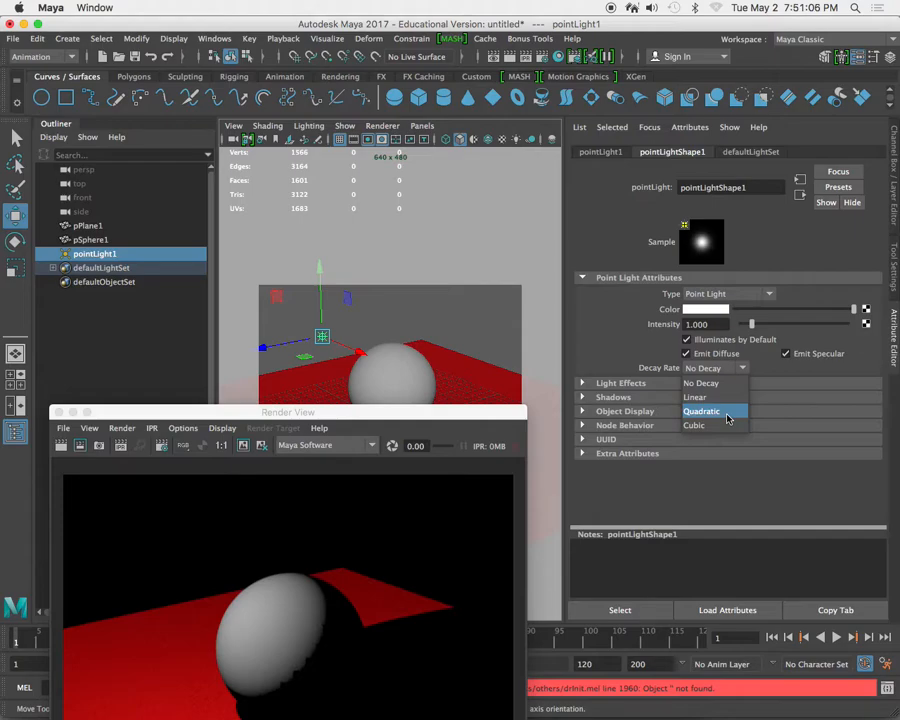
left_click(727, 418)
left_click_drag(382, 414, 400, 163)
left_click(272, 194)
left_click(89, 193)
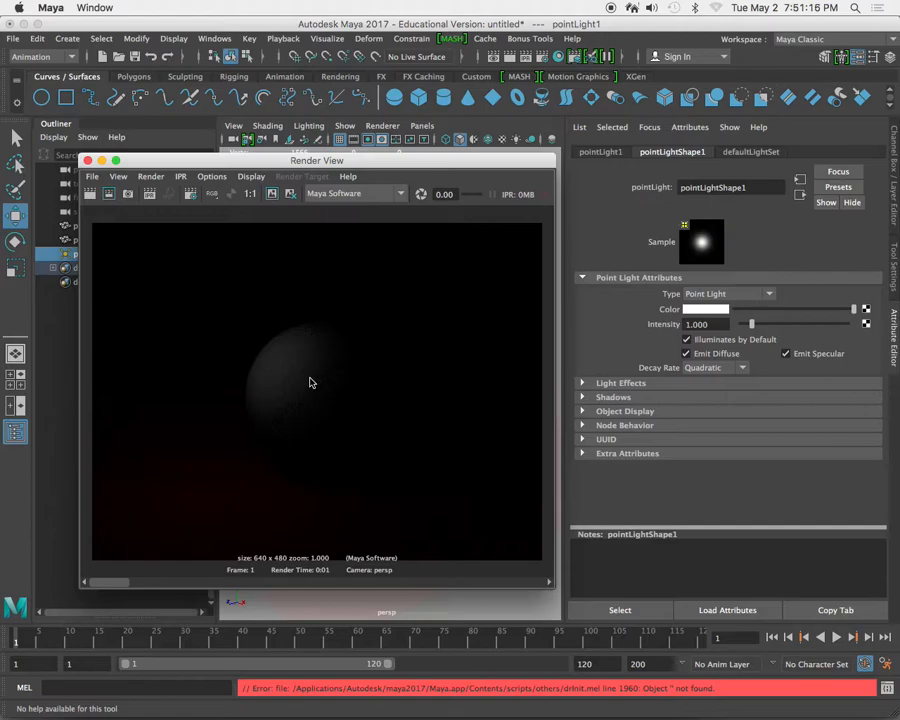
- Raise the point light's intensity to 5 and to 10, rendering the frame at each value
left_click(700, 324)
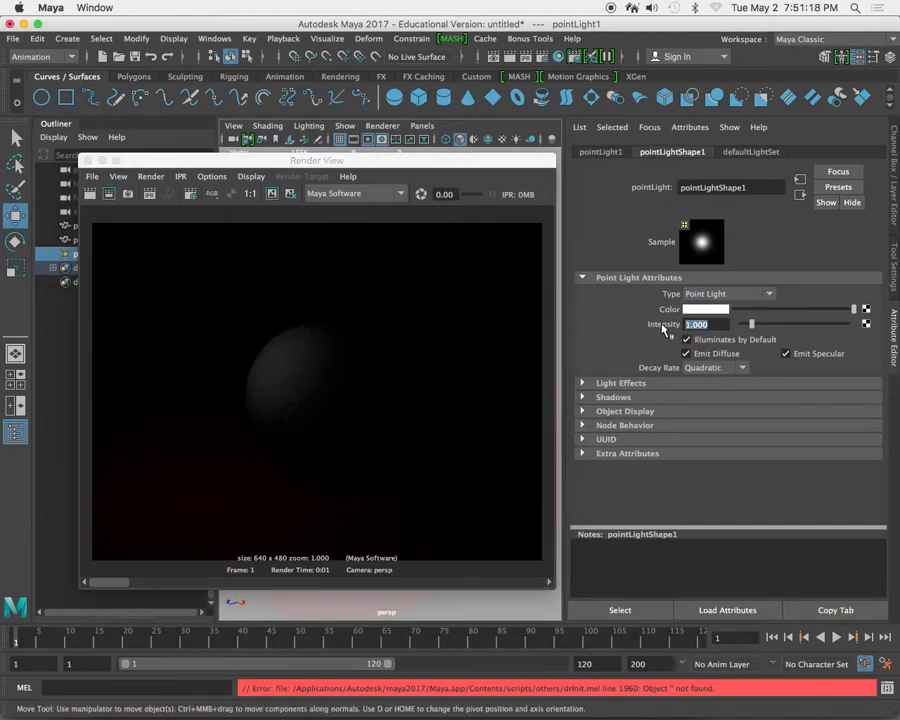
type("5")
key("Return")
left_click(90, 194)
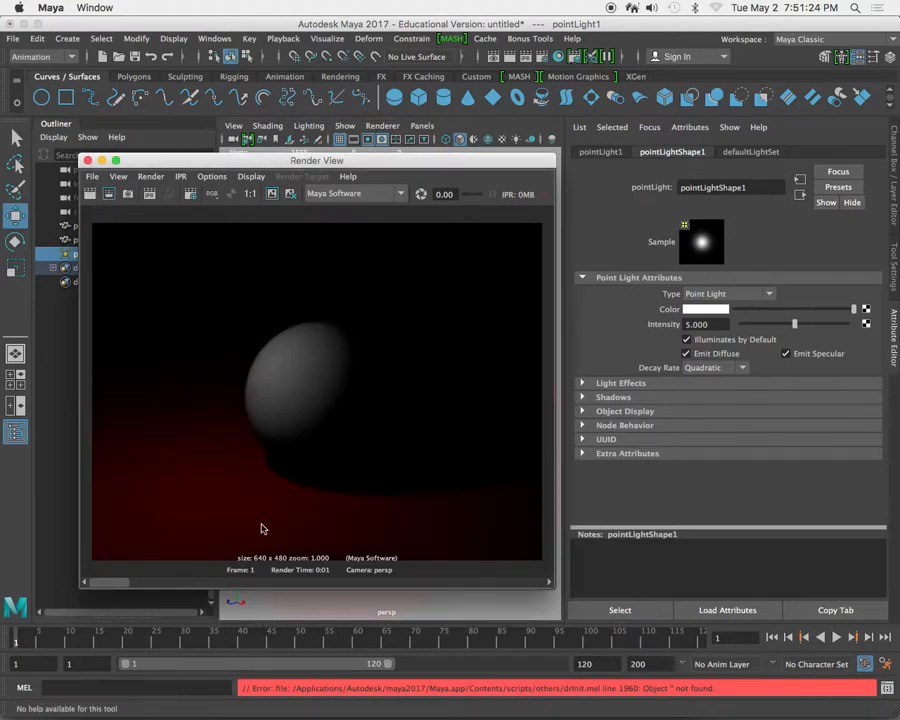
left_click(695, 324)
type("10")
key("Return")
left_click(90, 194)
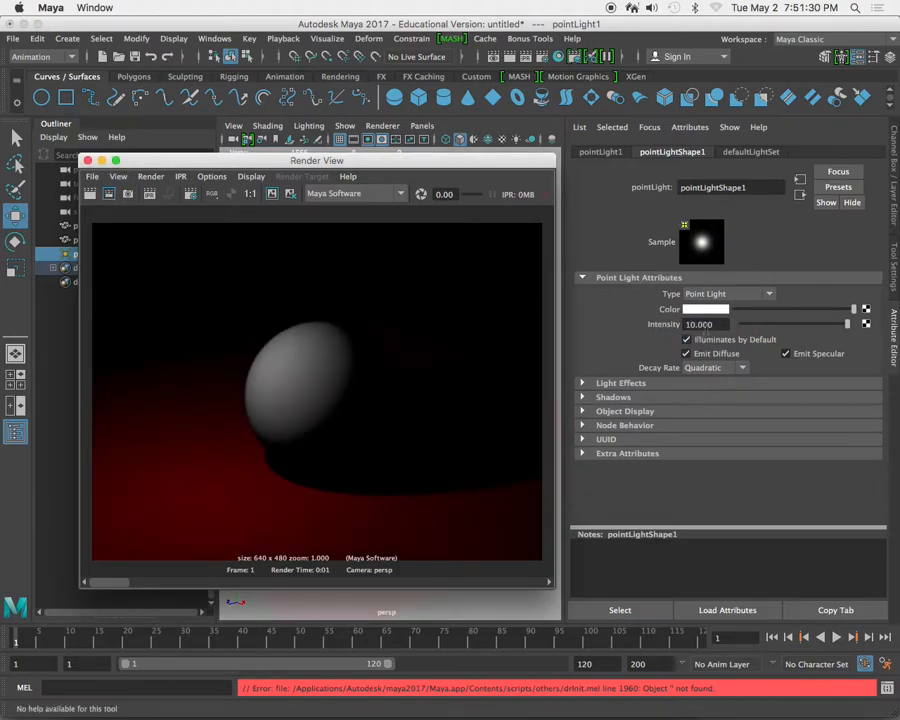
- Set the point light's intensity to 20 and compare a new render with the kept no-decay render
left_click(700, 326)
type("20")
key("Return")
left_click(90, 194)
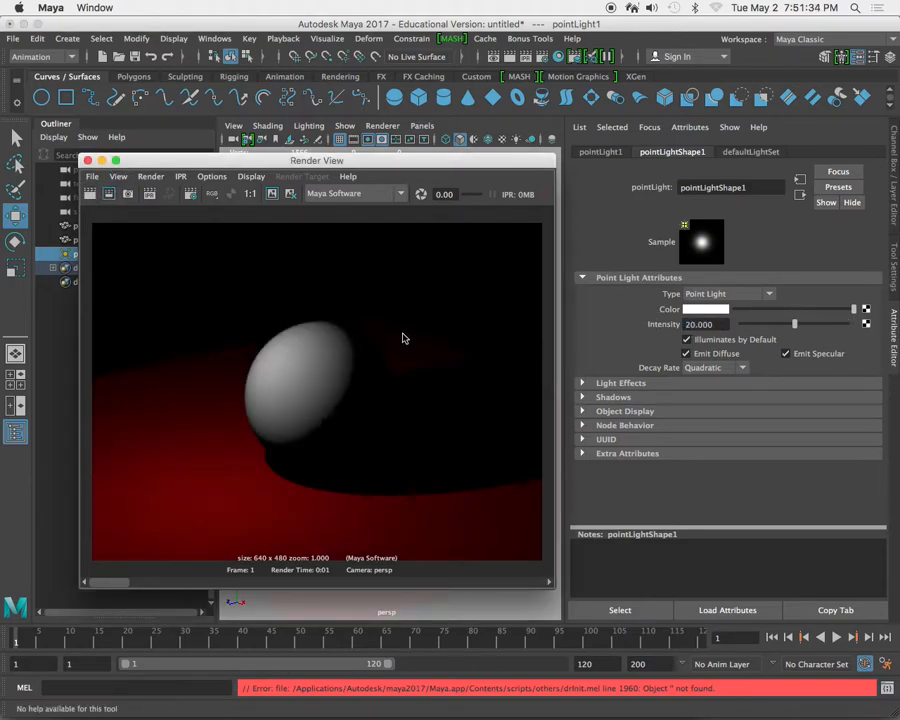
left_click_drag(112, 584, 155, 585)
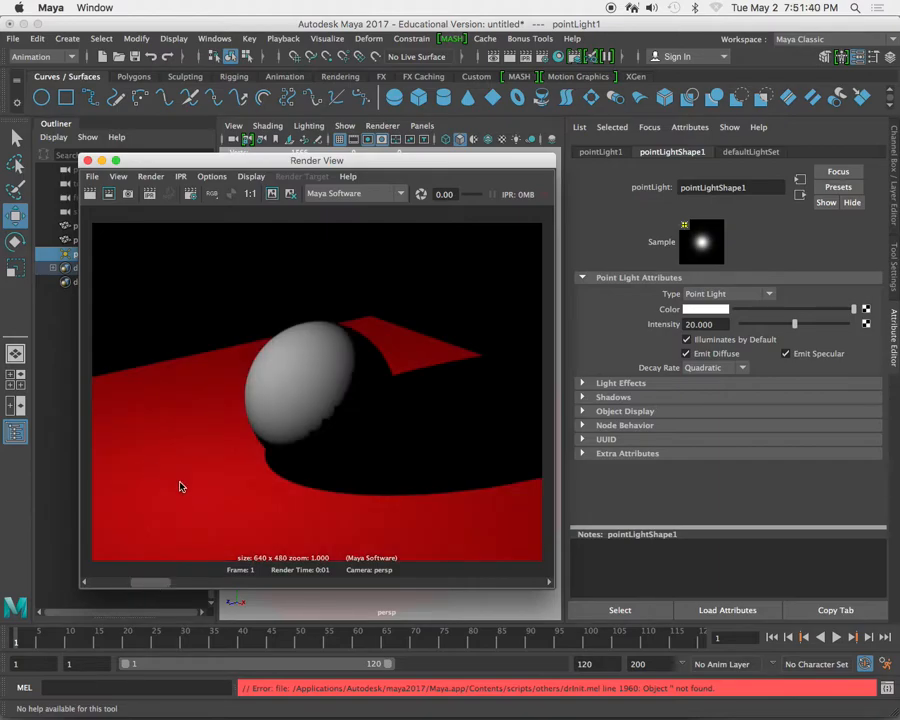
left_click_drag(162, 581, 122, 581)
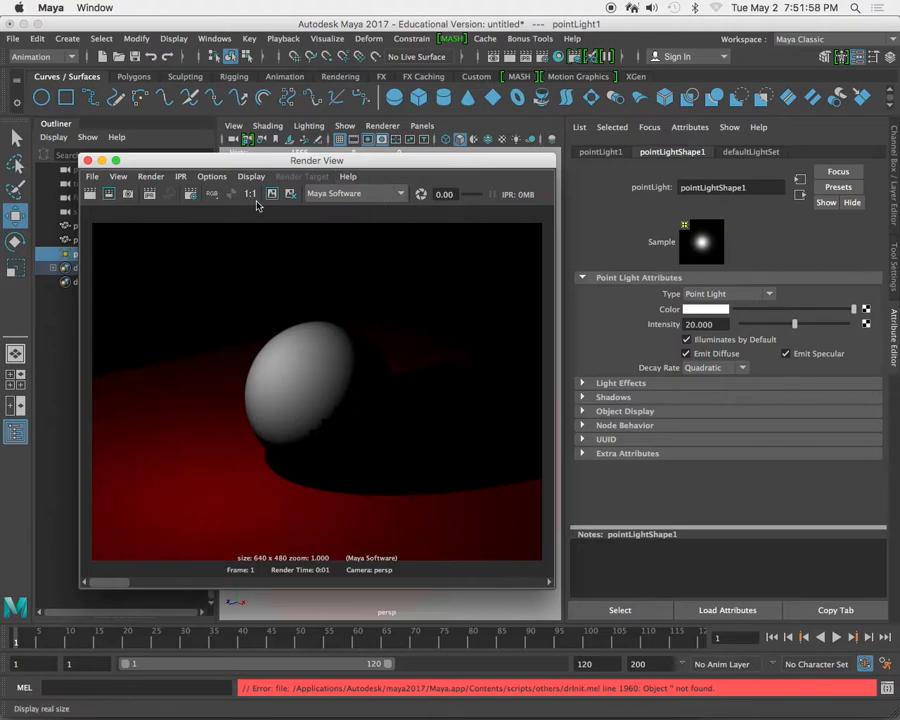
- Delete the point light from the scene
left_click_drag(344, 160, 300, 531)
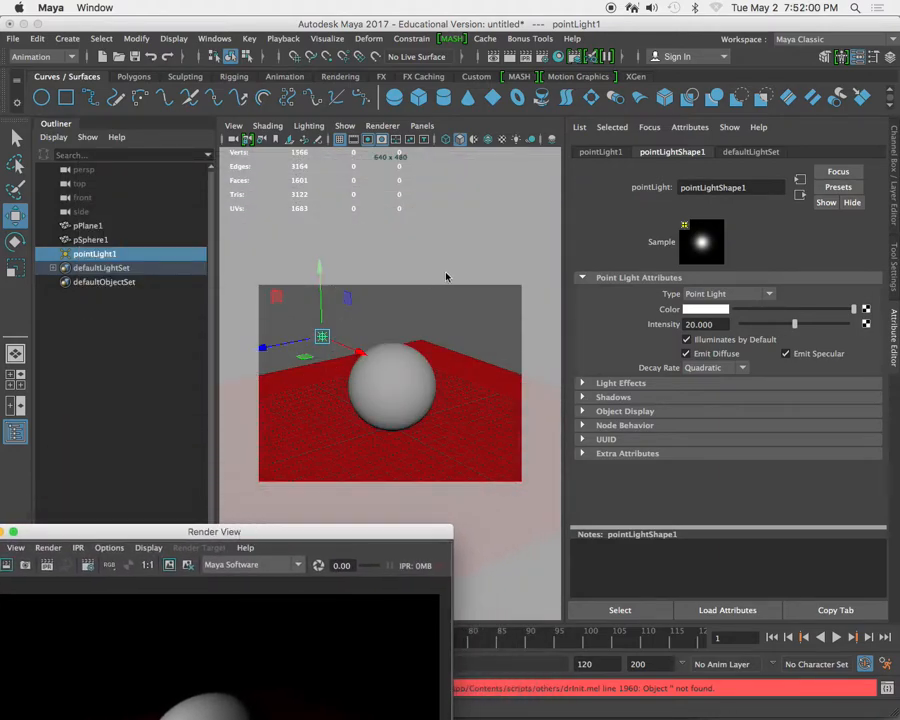
left_click(362, 316)
left_click(320, 338)
key("Delete")
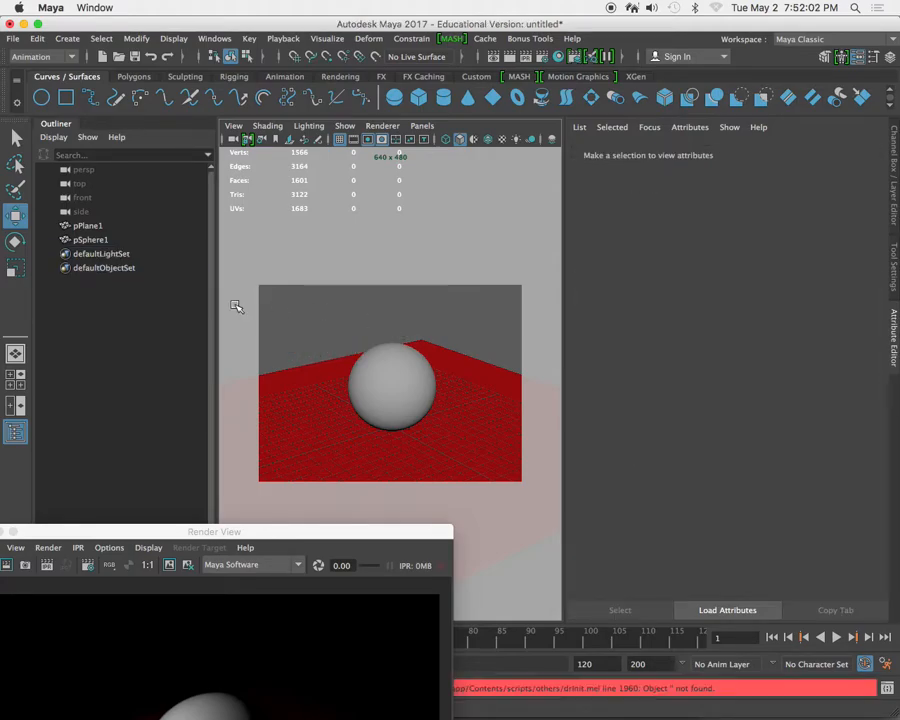
- Create a spot light, place it above the plane beside the sphere and aim it down at the sphere
key("space")
left_click_drag(210, 304, 446, 448)
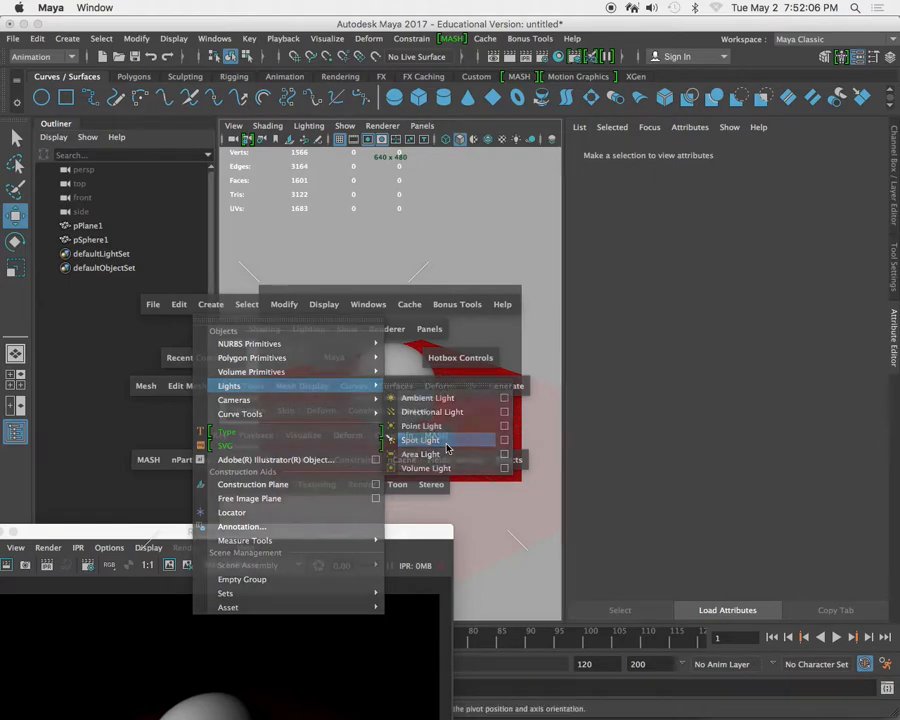
left_click(446, 447)
left_click_drag(333, 441, 283, 449)
left_click_drag(342, 376, 360, 268)
key("e")
key("w")
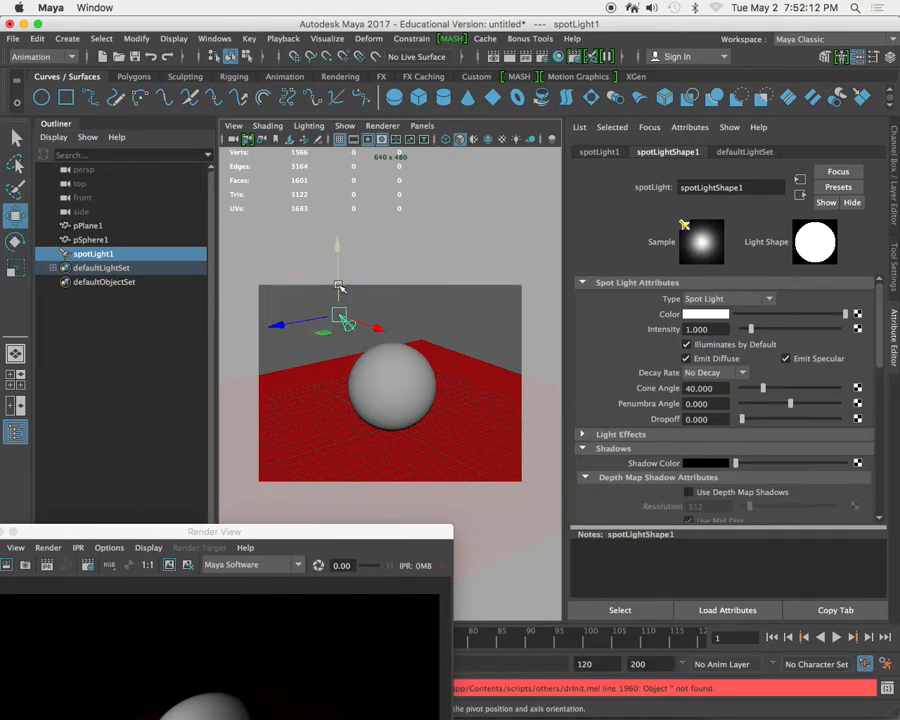
- Set the Move tool's axis orientation to Object and pull the spot light back from the sphere along its aim axis
double_click(15, 215)
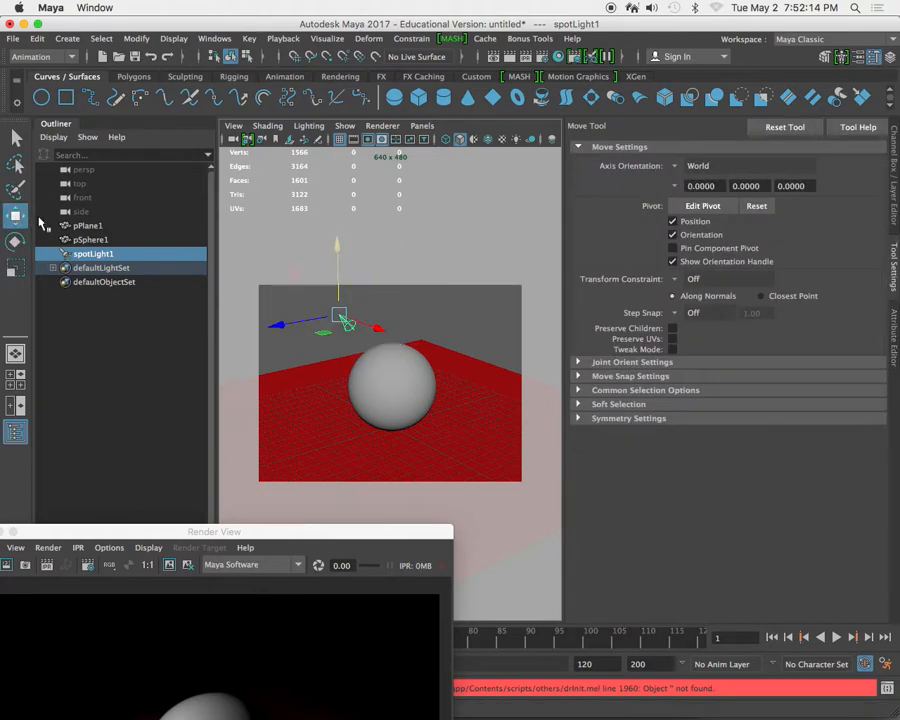
left_click(712, 165)
left_click(703, 175)
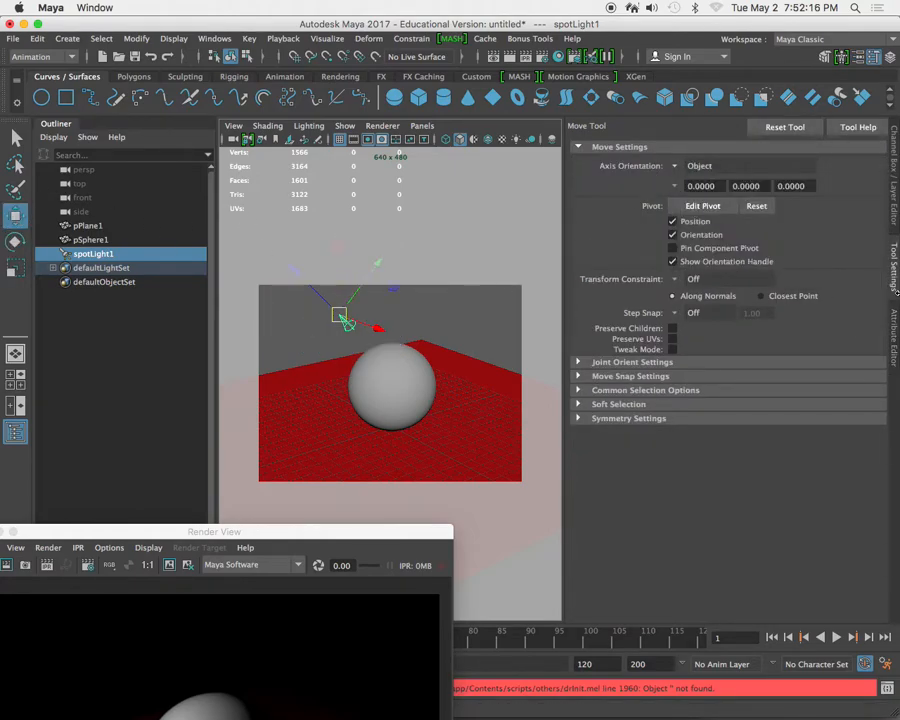
left_click(893, 218)
left_click(893, 335)
left_click_drag(306, 280, 243, 214)
- Render the frame with the spot light at its default settings
left_click_drag(306, 530, 380, 130)
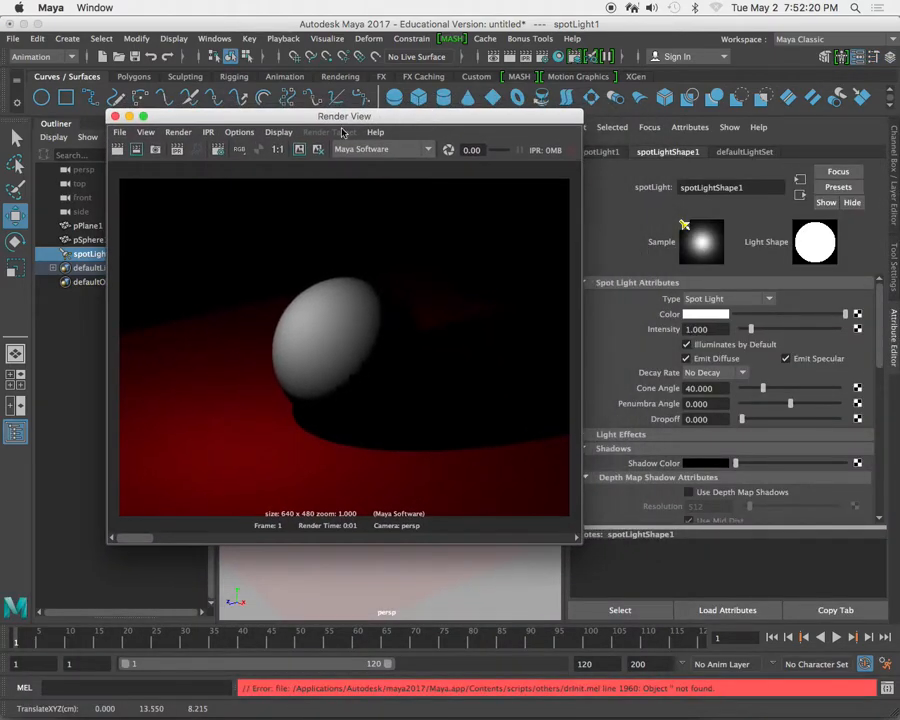
left_click(119, 150)
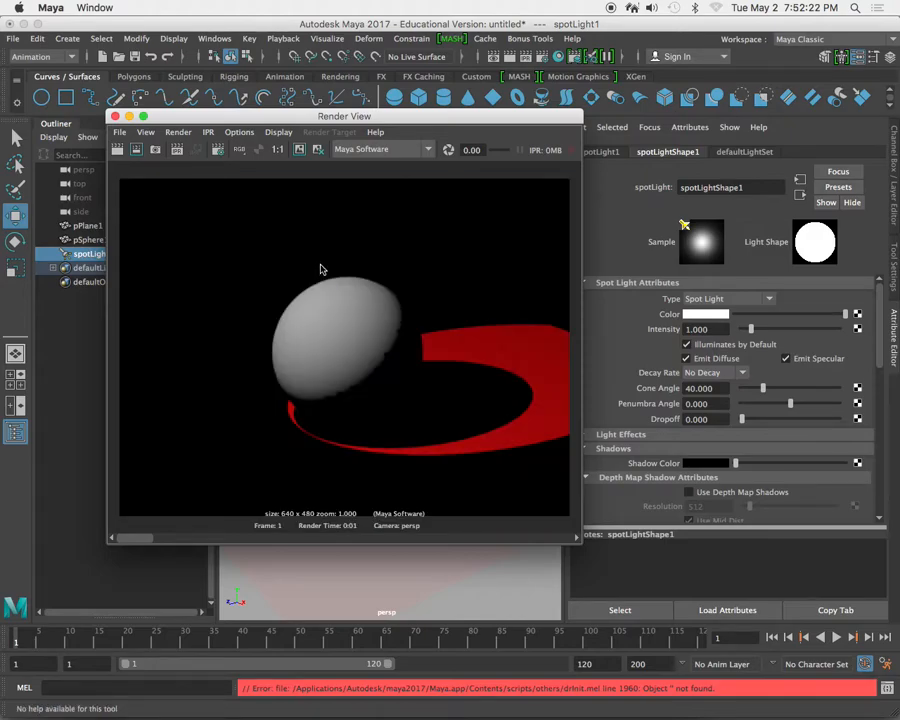
- Try the spot light's cone angle at about 16 and at about 119
left_click_drag(449, 128, 307, 410)
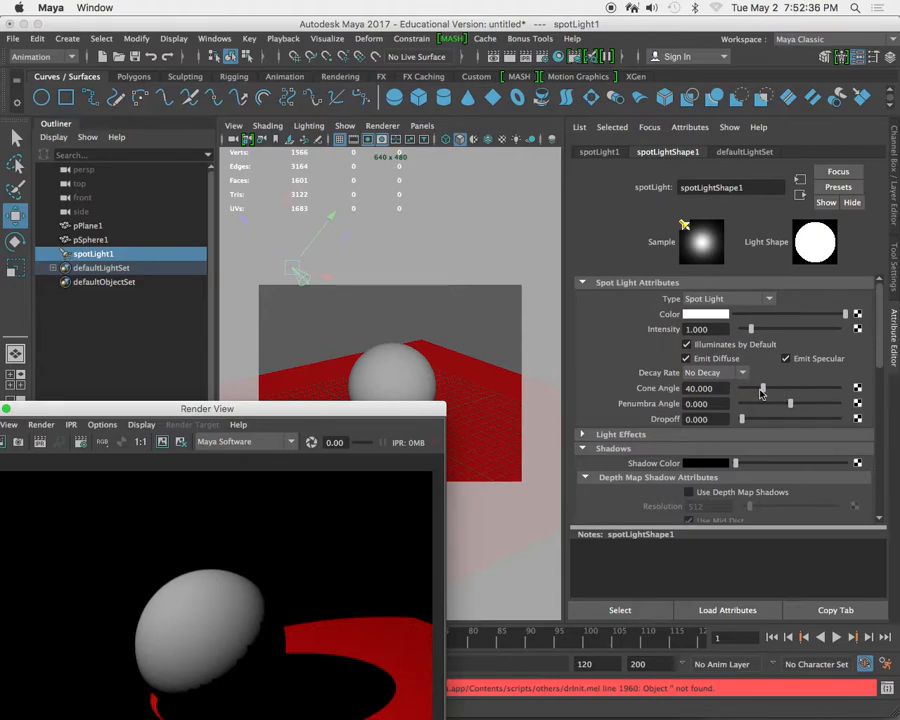
mouse_move(765, 393)
left_mouse_down()
mouse_move(818, 388)
mouse_move(752, 399)
left_mouse_up()
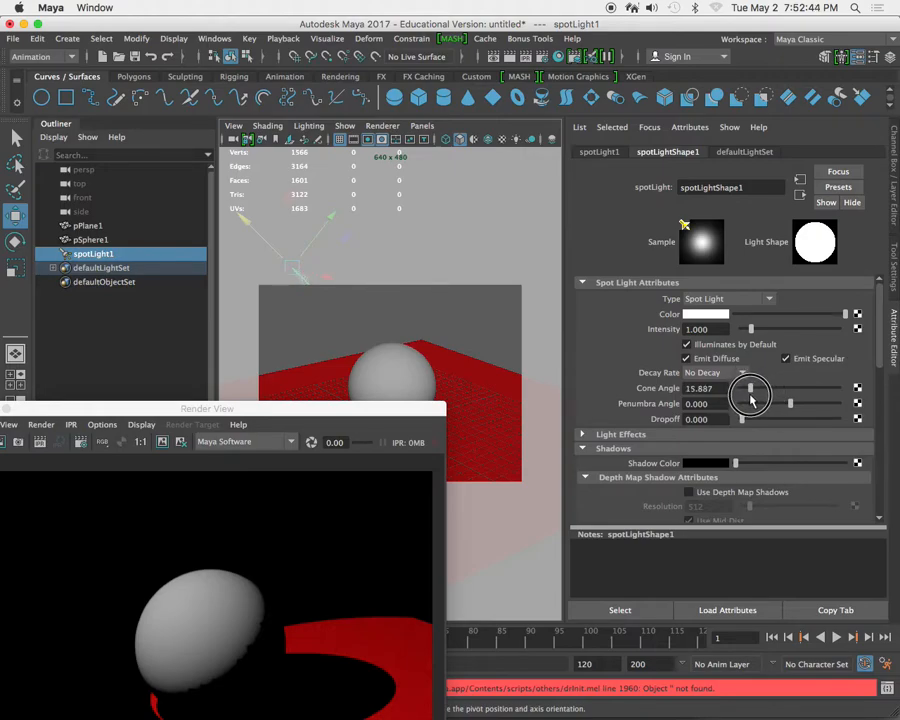
left_click_drag(752, 399, 808, 398)
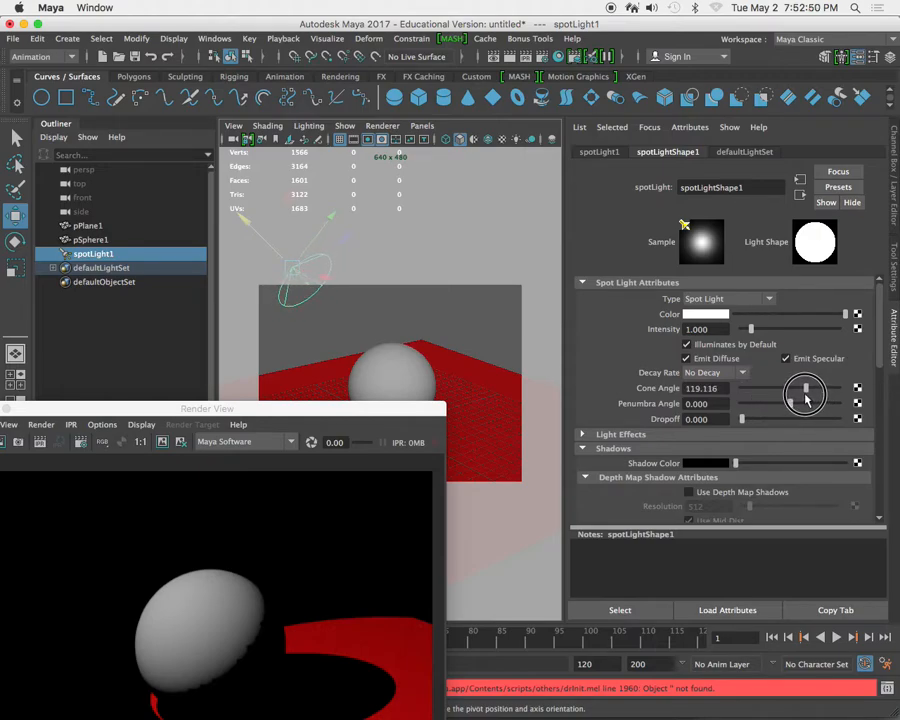
- Set the spot light's cone angle to 40 and penumbra angle to 10, and re-render to compare with the stored image
left_click_drag(807, 398, 884, 402)
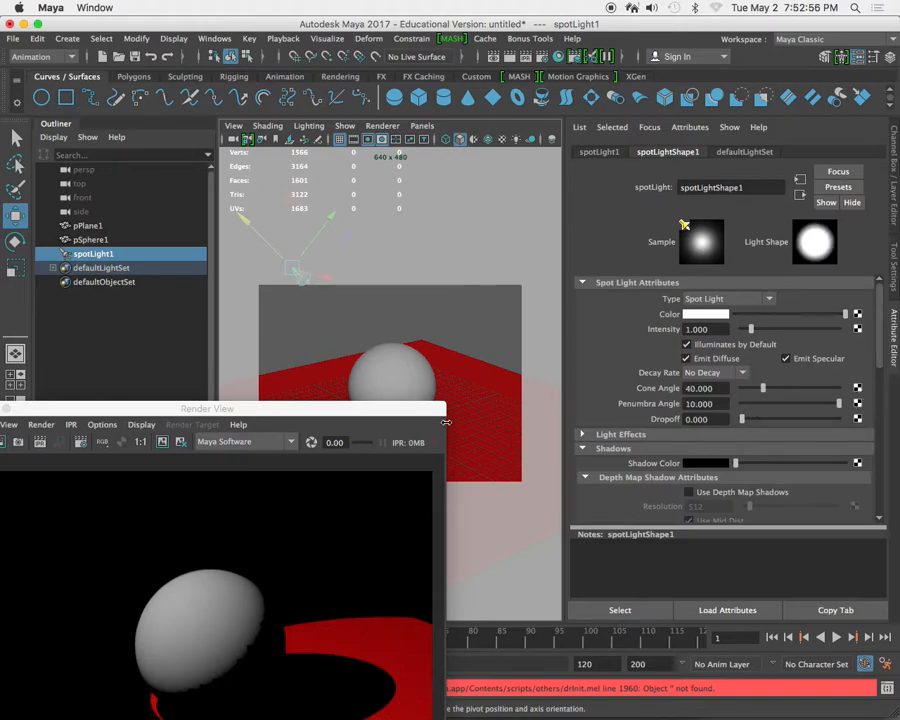
left_click_drag(307, 409, 406, 168)
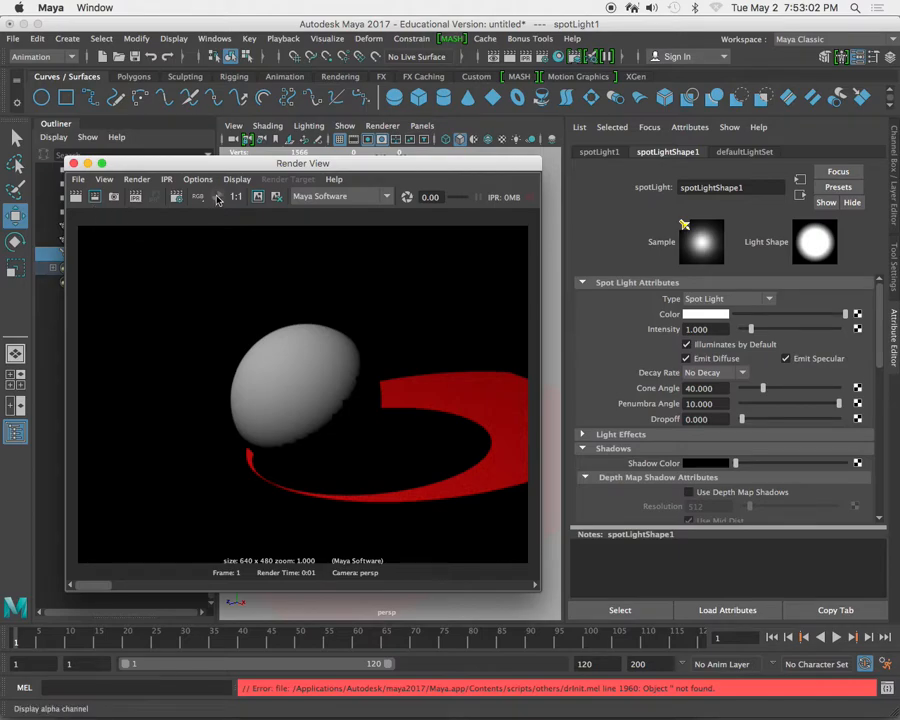
left_click(258, 198)
left_click(76, 196)
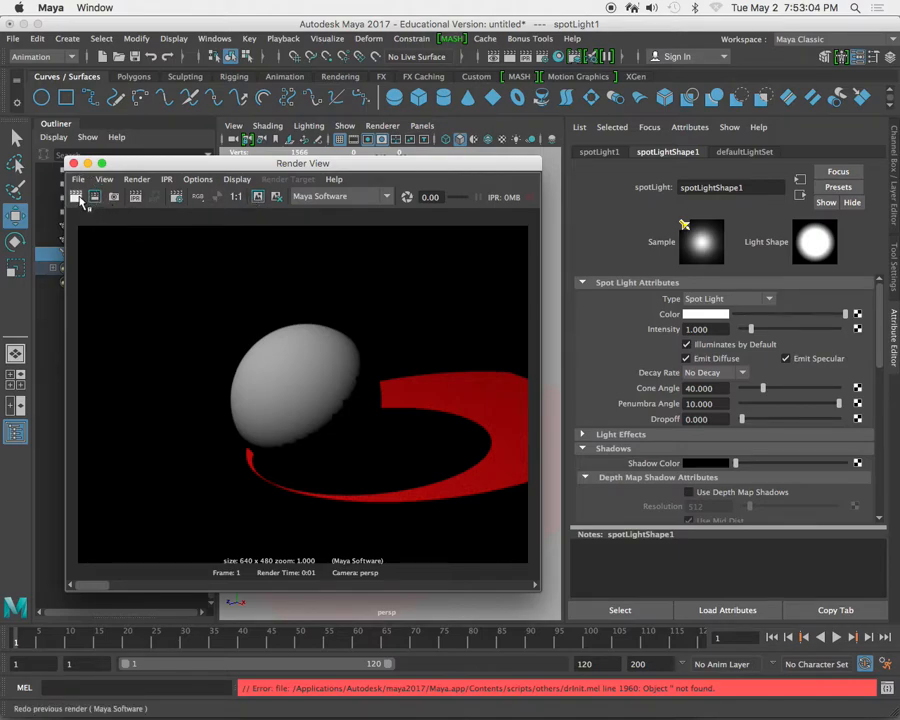
mouse_move(96, 582)
left_mouse_down()
mouse_move(131, 584)
mouse_move(89, 585)
left_mouse_up()
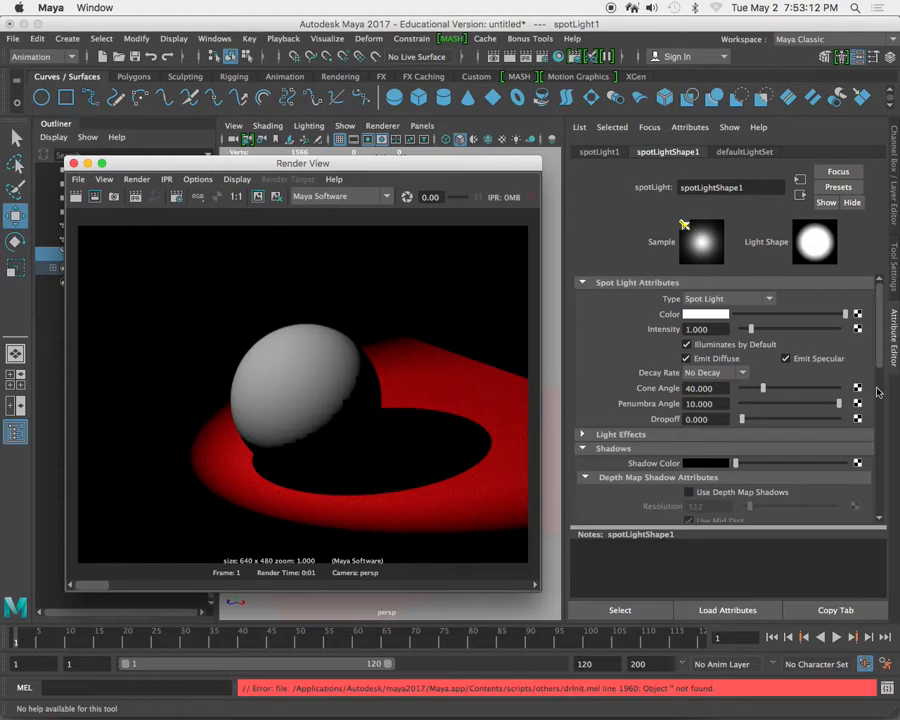
- Test-render the spot light with a penumbra angle of -10, and re-render with it back at 10
left_click_drag(838, 407, 738, 406)
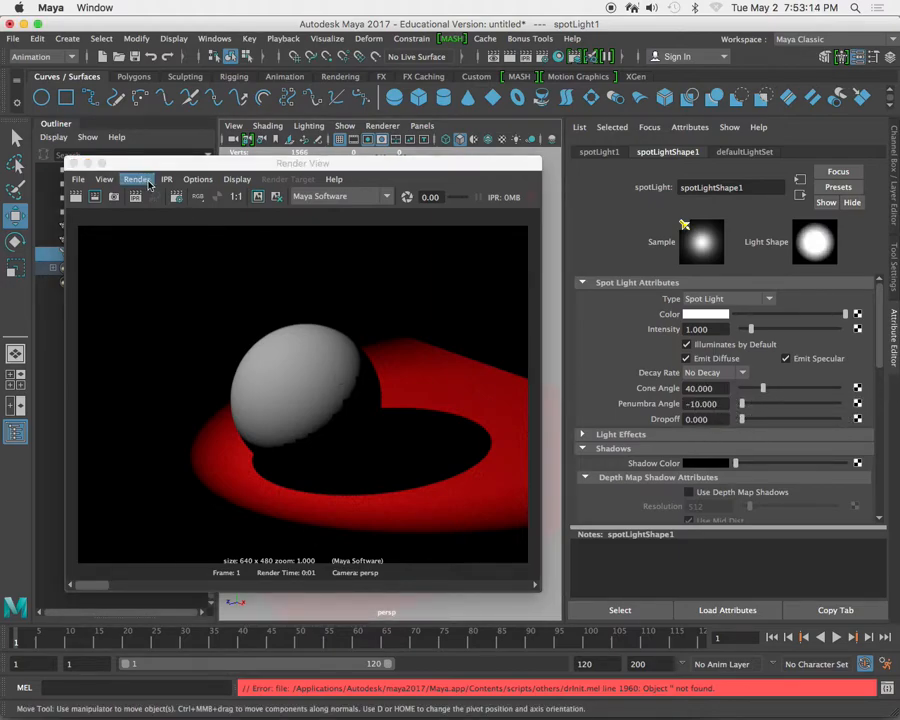
left_click(76, 196)
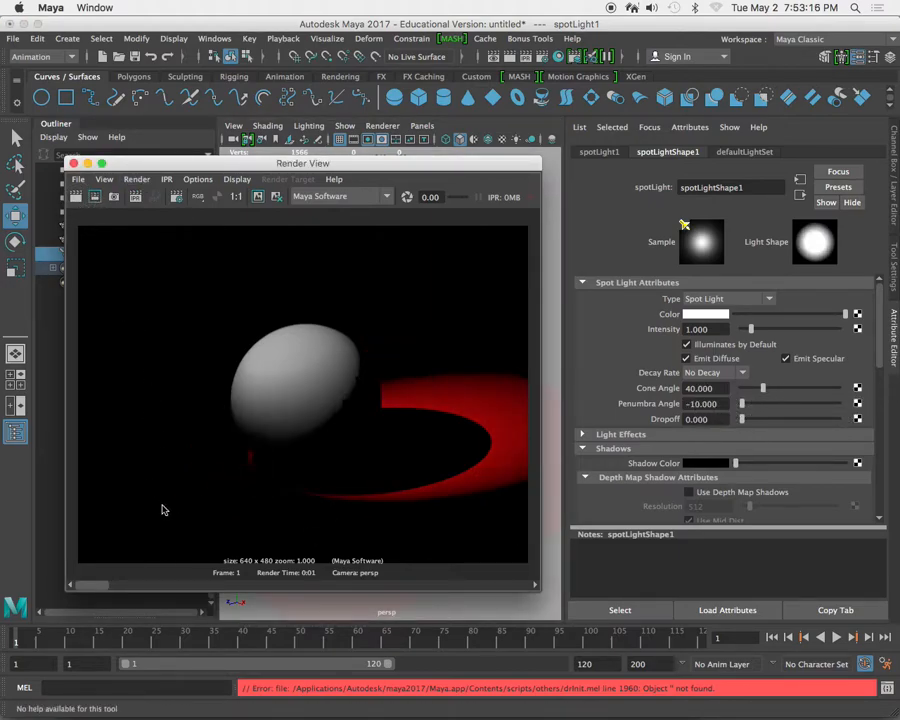
mouse_move(93, 592)
left_mouse_down()
mouse_move(136, 588)
mouse_move(88, 588)
left_mouse_up()
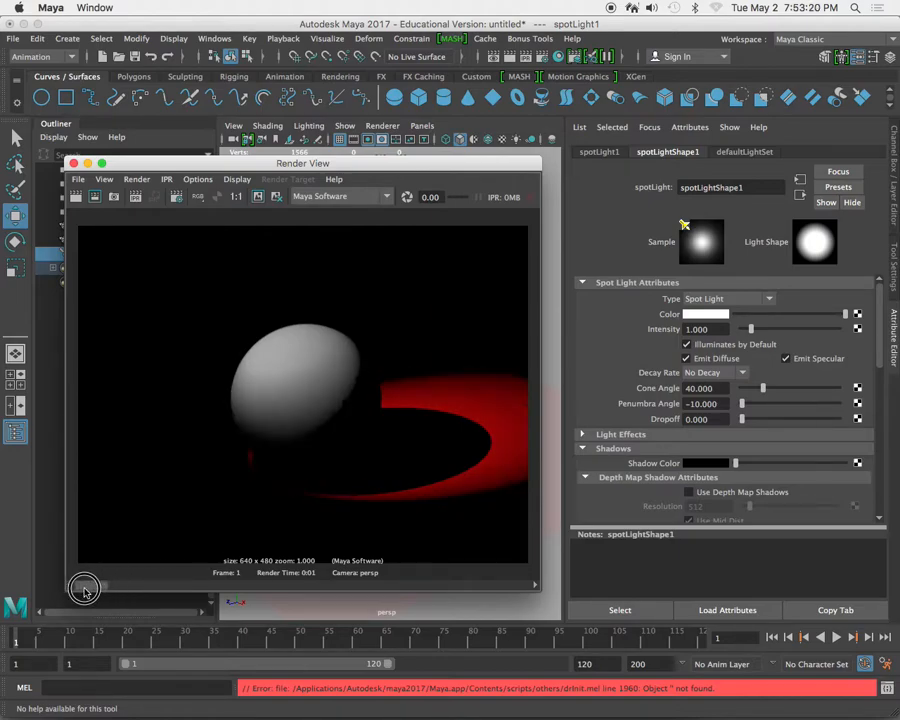
left_click_drag(741, 403, 897, 402)
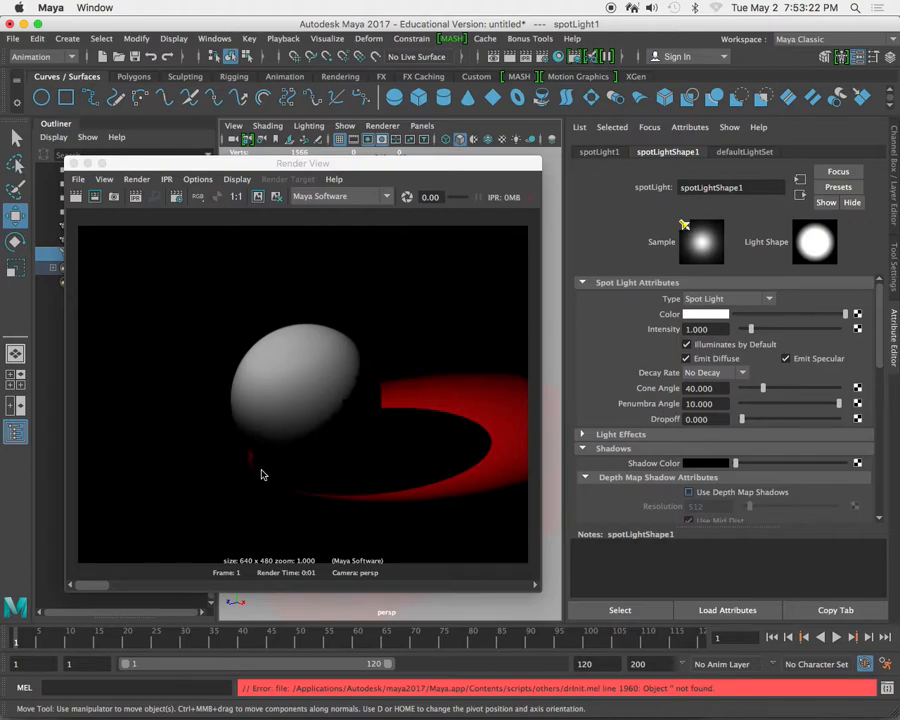
left_click(76, 196)
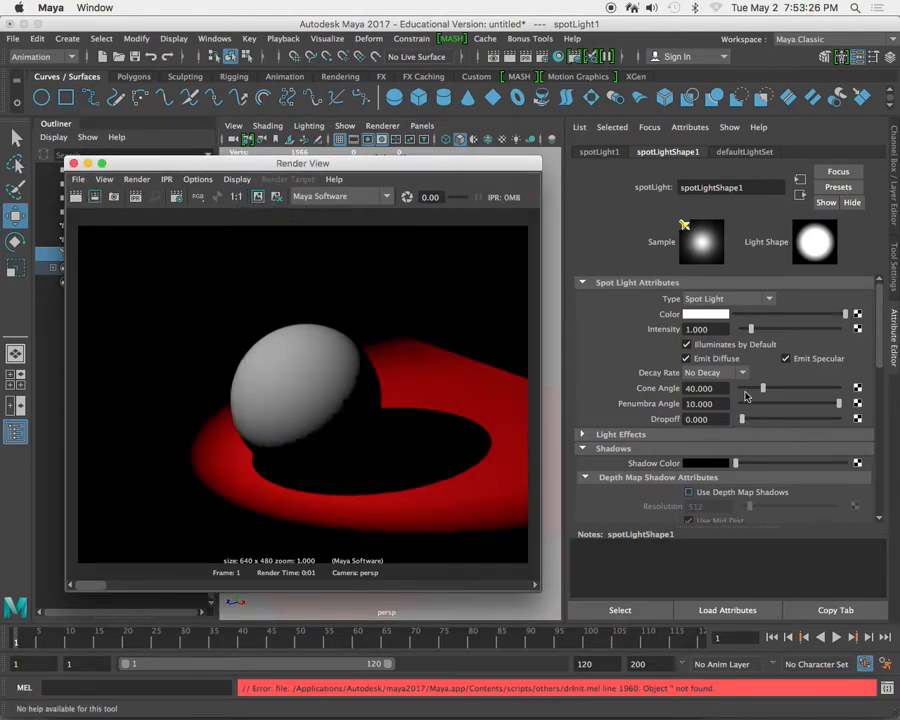
- Test-render the spot light with a dropoff of 255 and of about 54.4, and re-render with it back at 0
left_click_drag(743, 419, 839, 419)
left_click(76, 196)
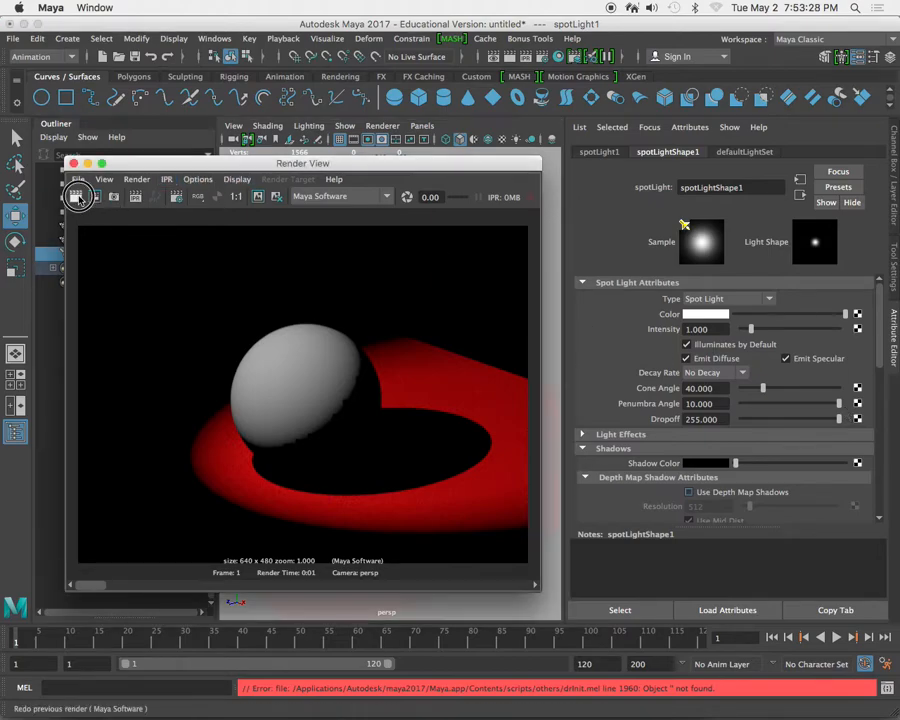
left_click_drag(839, 419, 764, 420)
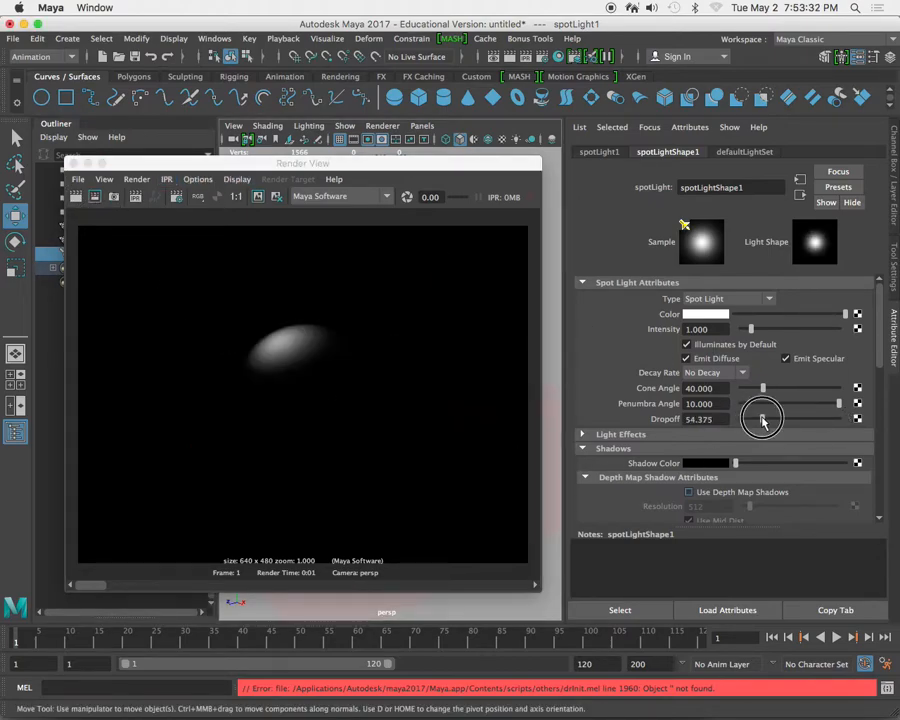
left_click(76, 196)
left_click(76, 196)
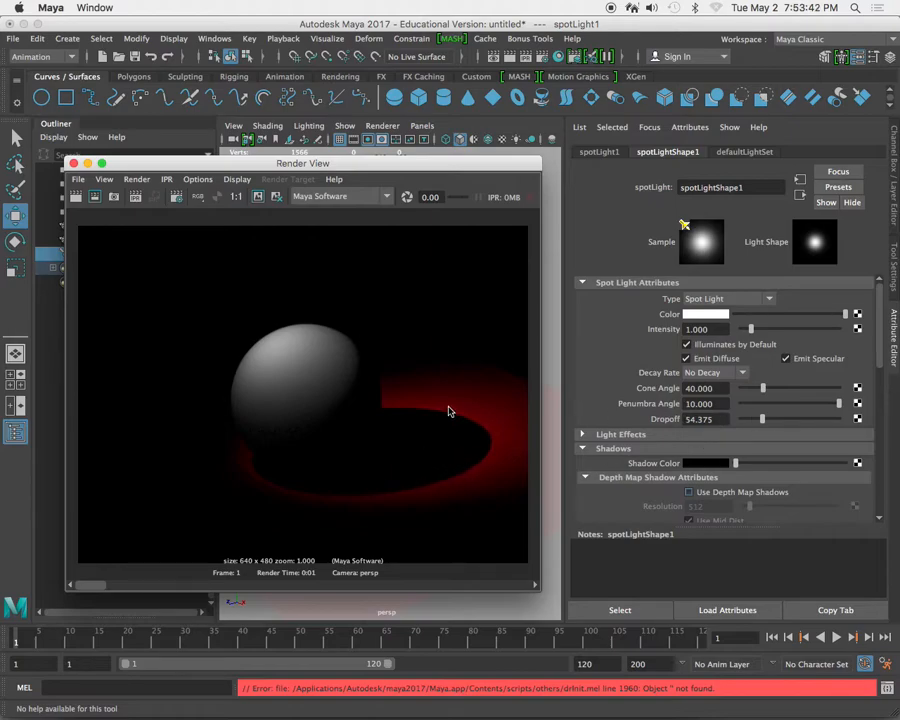
left_click_drag(756, 424, 723, 418)
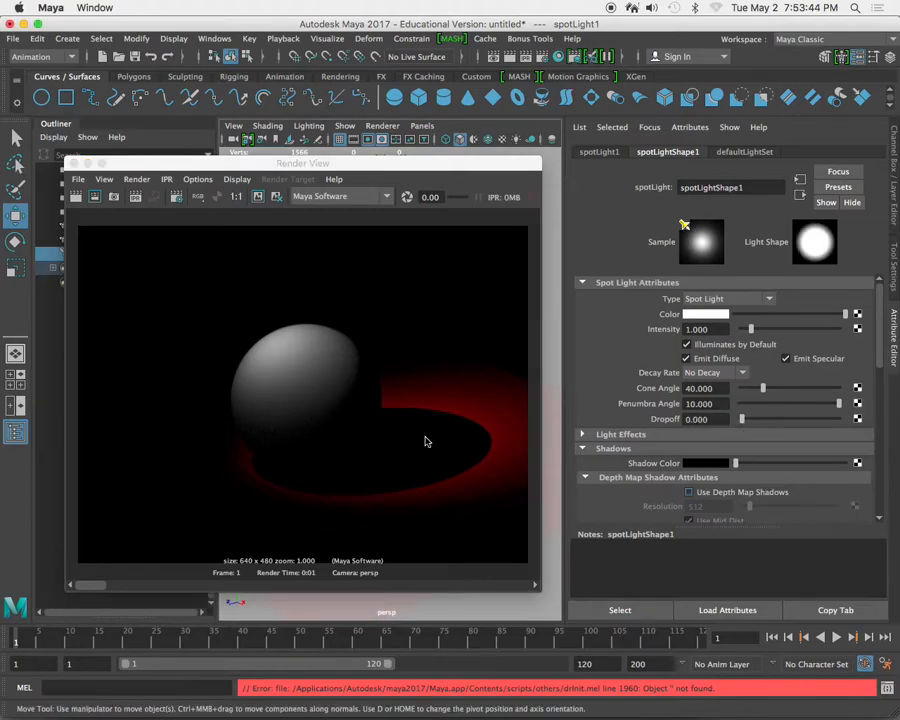
left_click(74, 196)
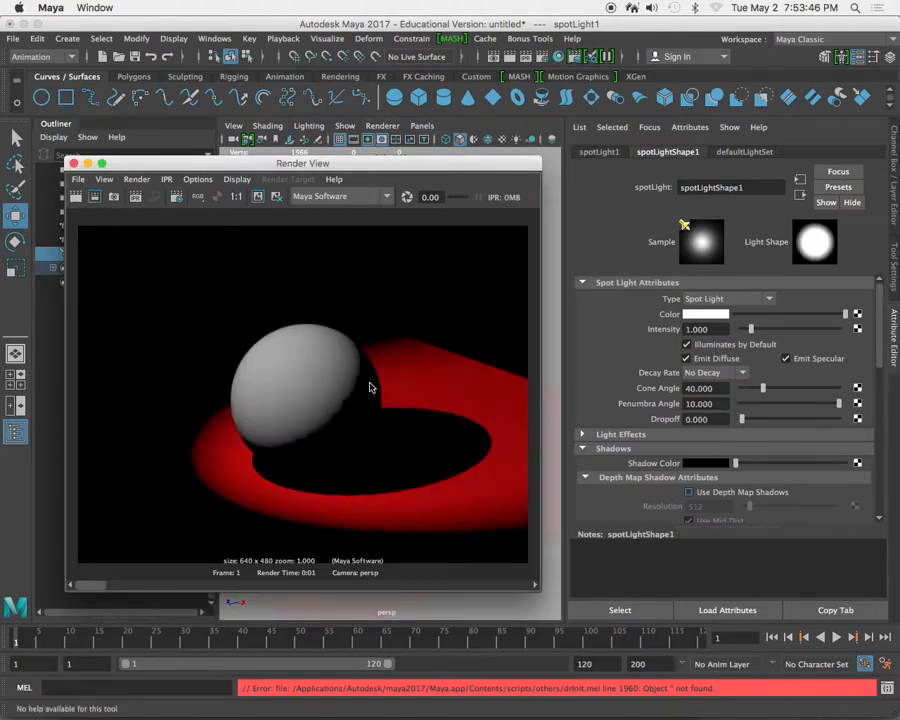
- Test-render the spot light with a light blue shadow color (hue about 206, saturation 0.883, value 1), and reset the color to black
scroll(660, 420, "down", 5)
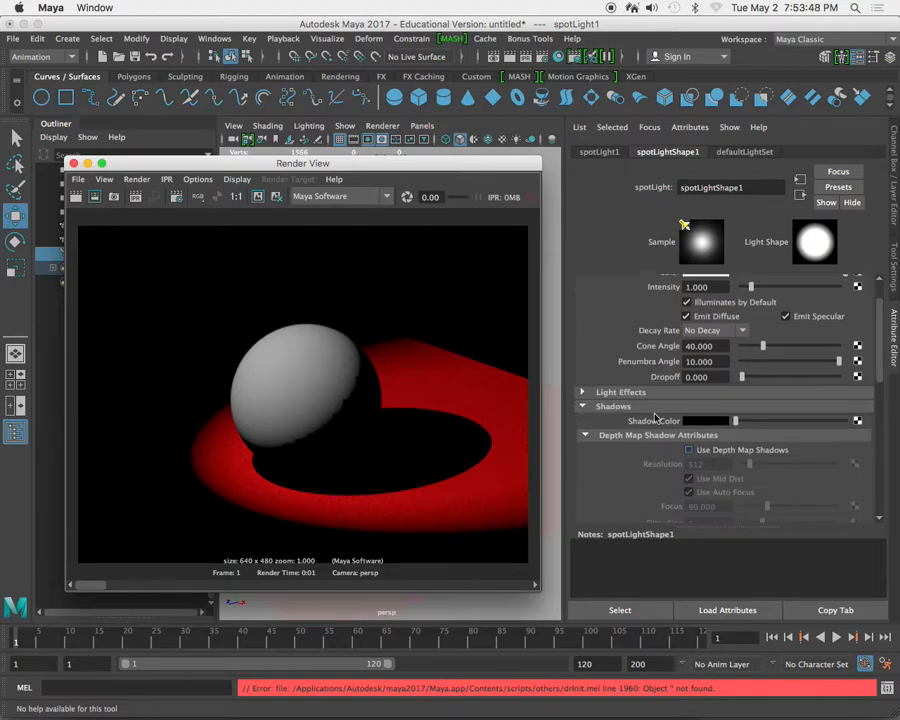
scroll(655, 418, "up", 3)
left_click(707, 421)
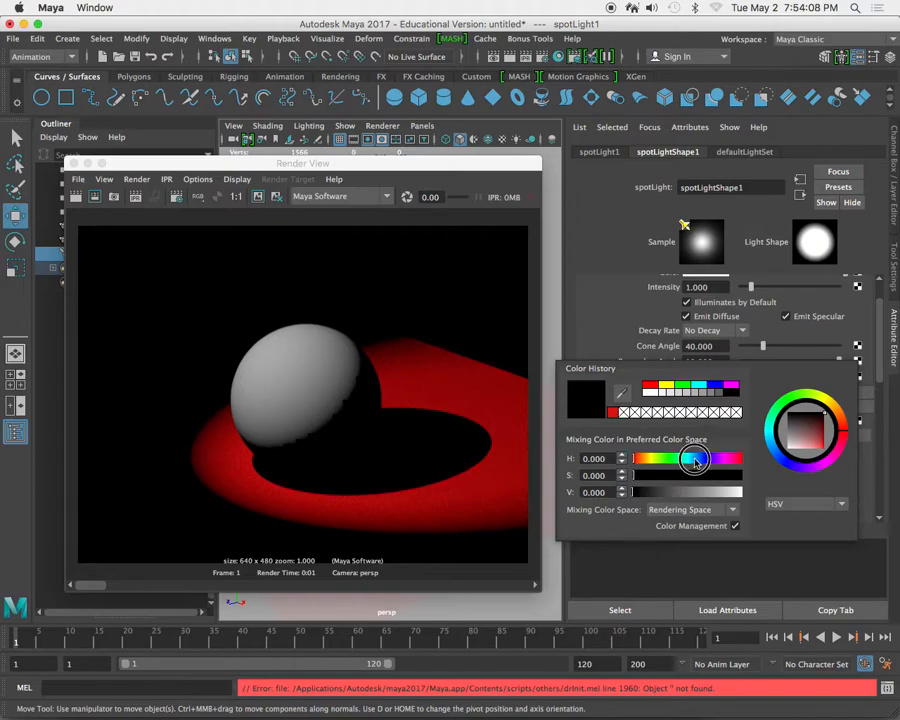
left_click_drag(686, 490, 729, 475)
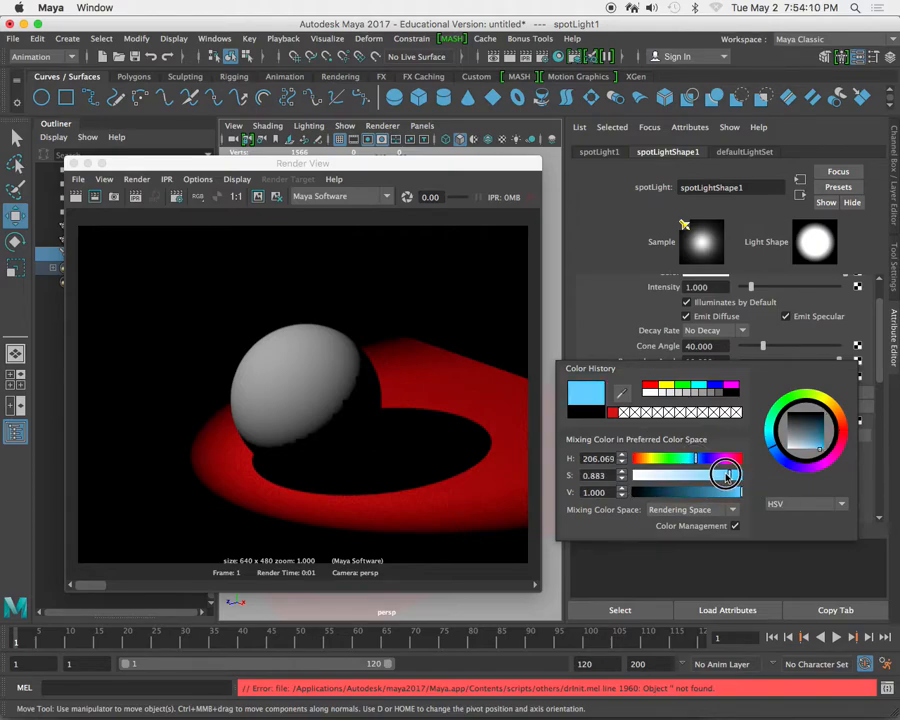
left_click(76, 196)
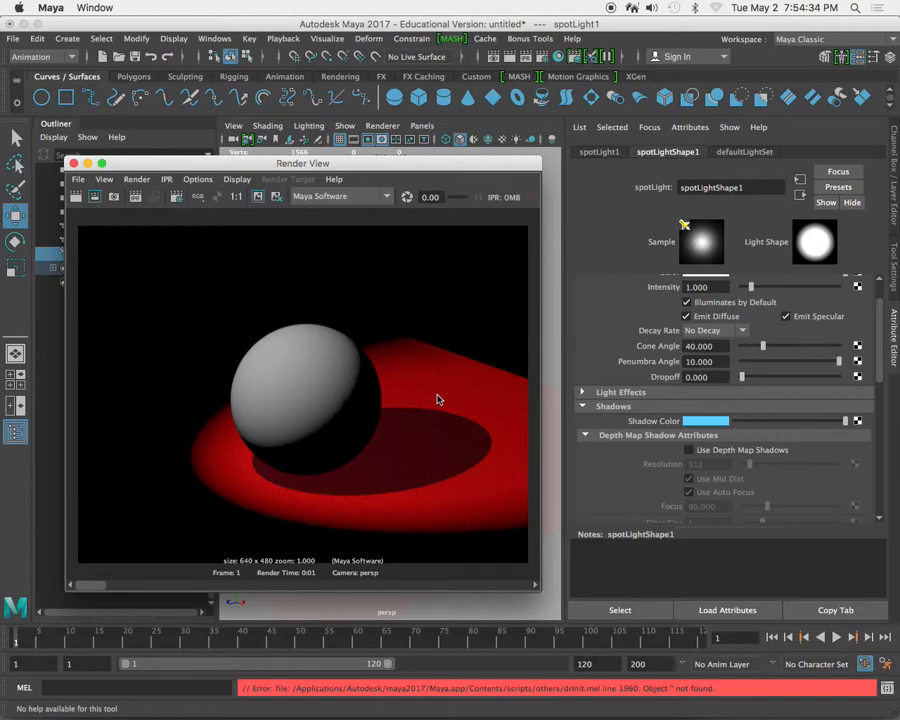
left_click_drag(804, 420, 733, 420)
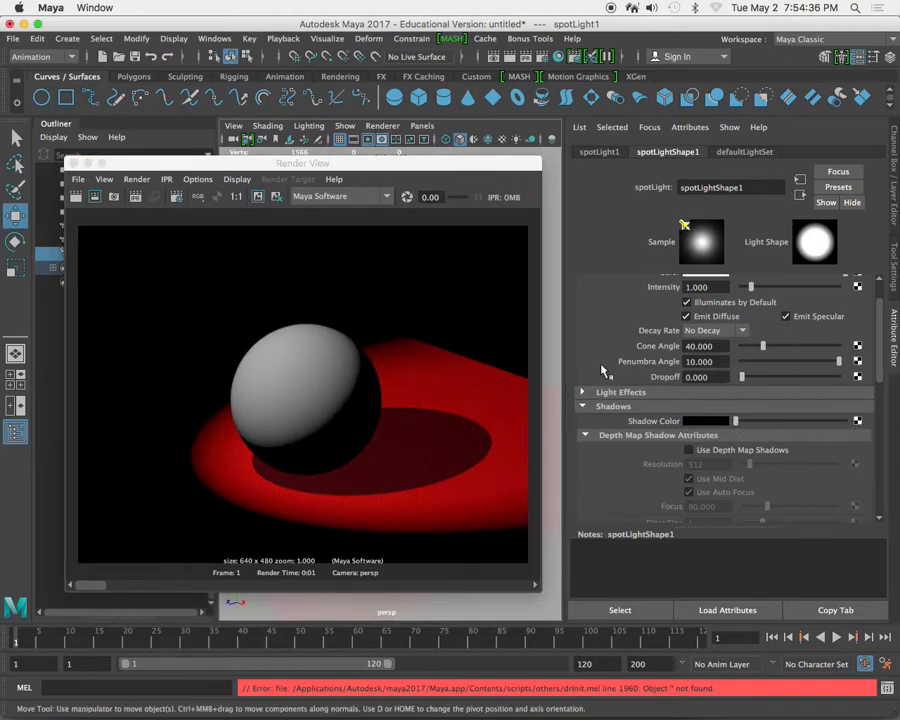
- Expand the spot light's Light Effects settings and enable Barn Doors
scroll(610, 366, "down", 5)
scroll(630, 368, "up", 4)
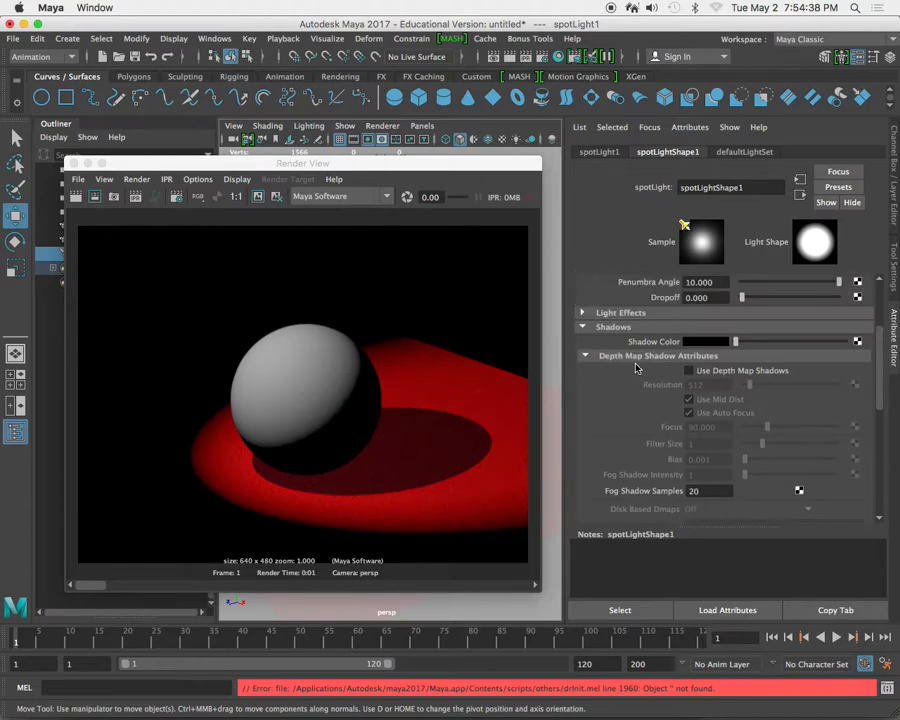
scroll(636, 368, "up", 3)
scroll(616, 362, "down", 4)
scroll(613, 366, "up", 4)
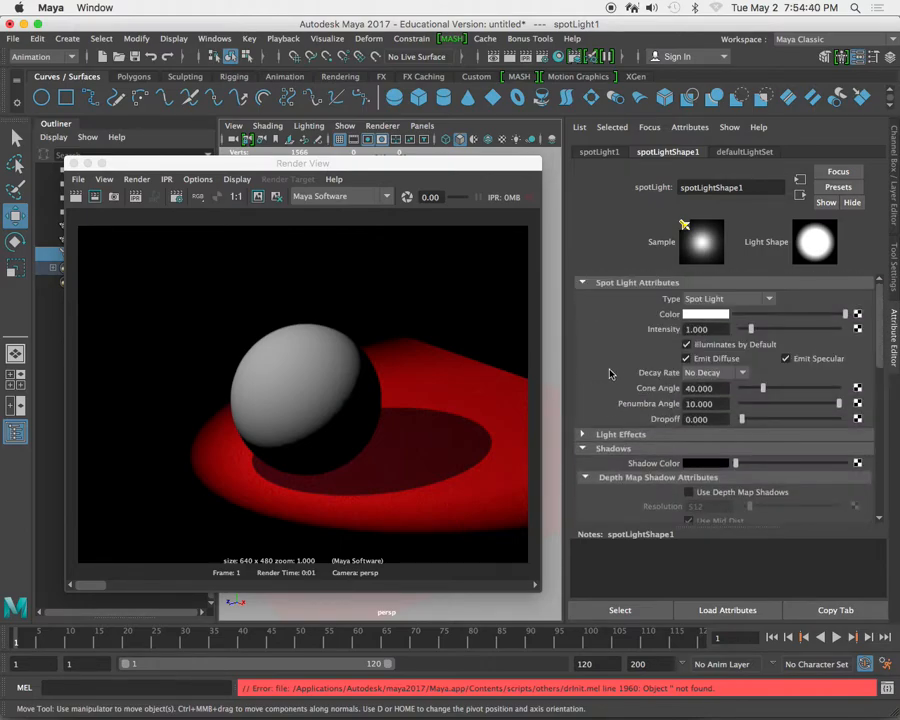
left_click(590, 434)
scroll(594, 383, "down", 3)
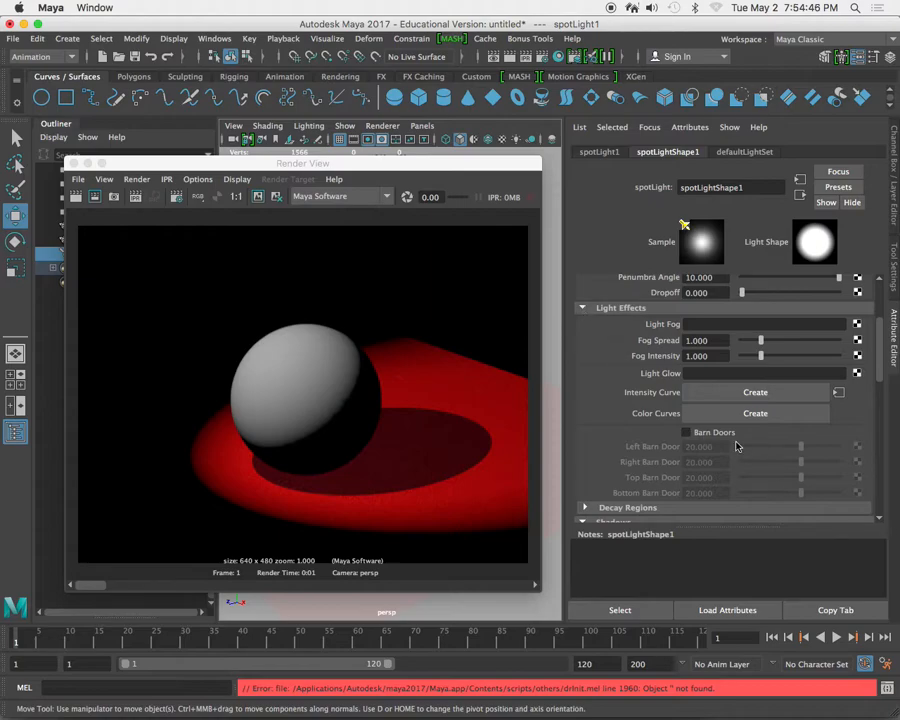
left_click(686, 432)
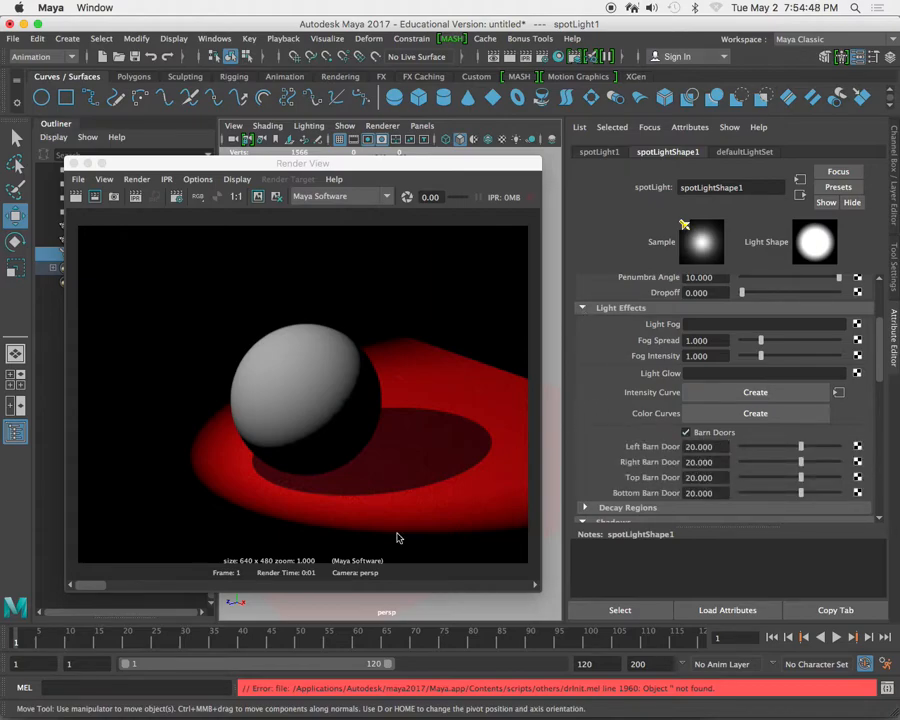
- Switch to Firefox, search for "spot light barn doors" in a new tab and look through the image results
left_click(84, 704)
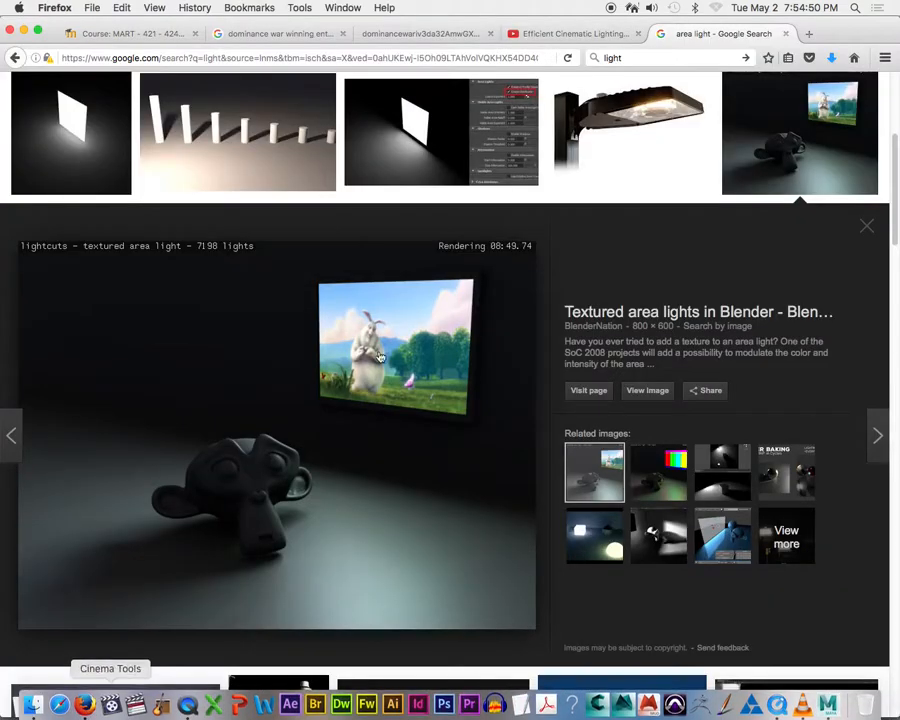
left_click(808, 34)
left_click(634, 58)
double_click(634, 58)
type("sp")
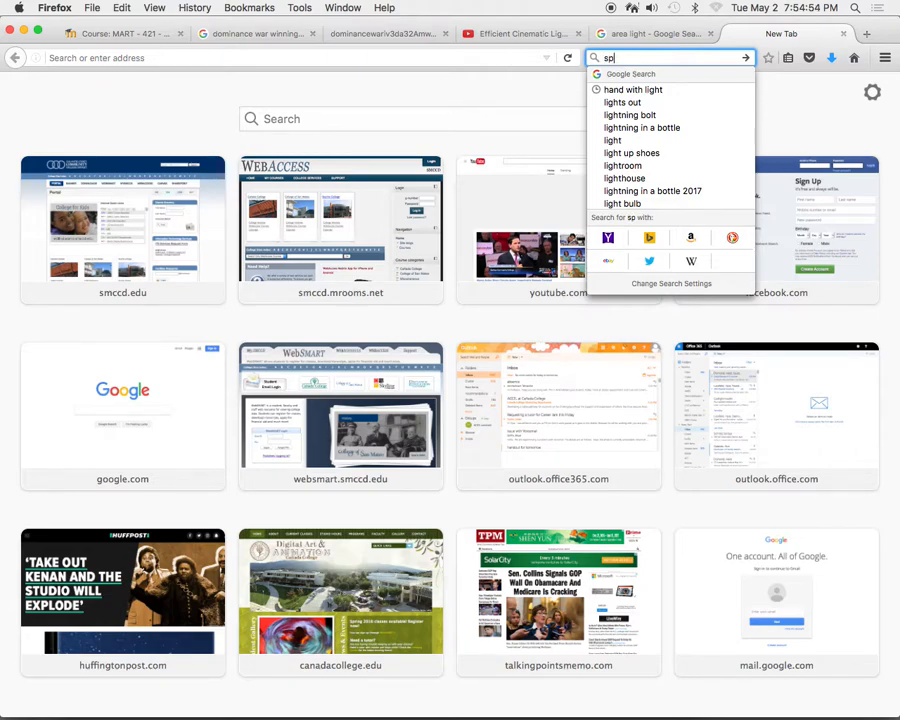
type("ot light barn doors")
key("Return")
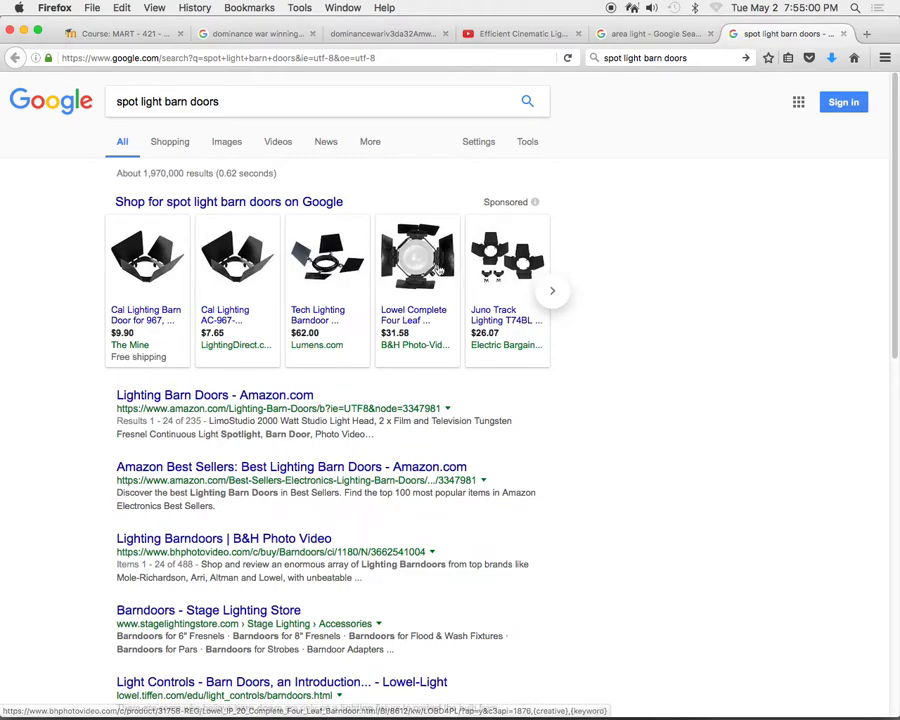
left_click(222, 143)
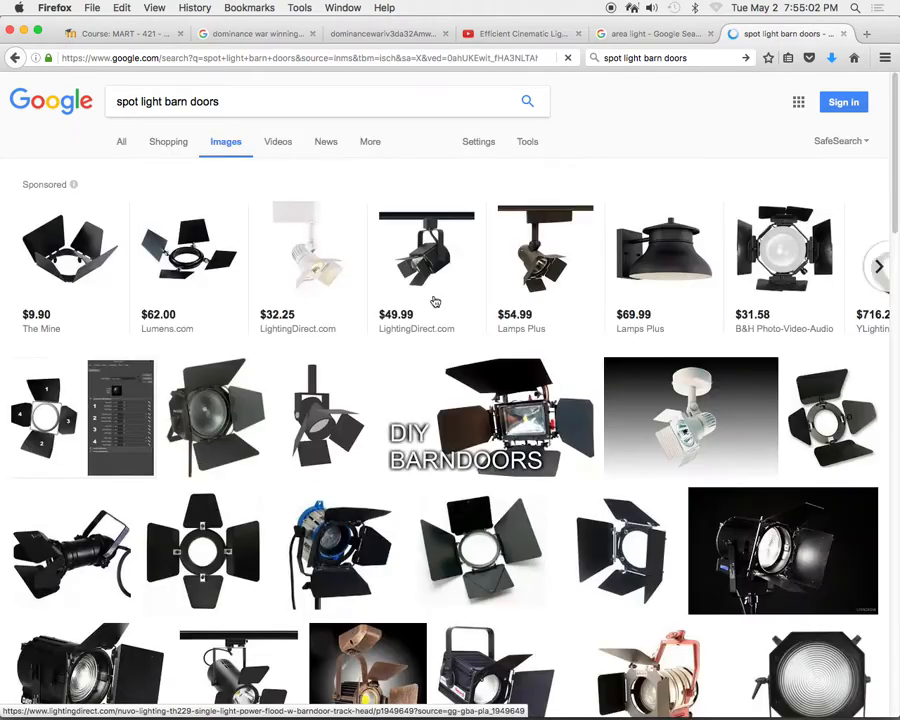
scroll(360, 410, "down", 3)
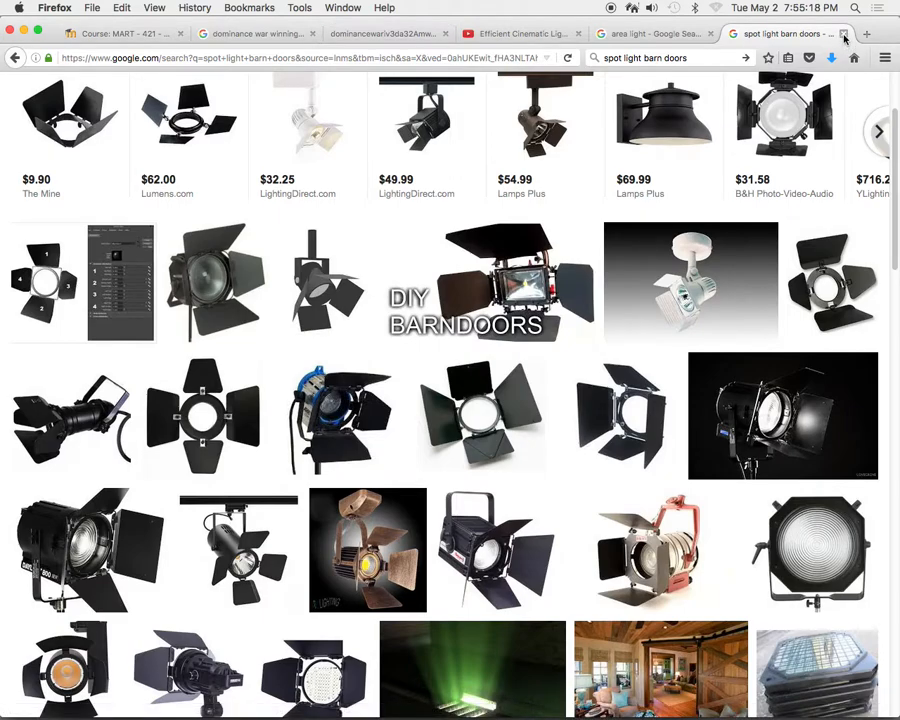
- Return to Maya and replace the spot light with a new area light
key("super+Tab")
left_click_drag(314, 167, 324, 507)
left_click(319, 300)
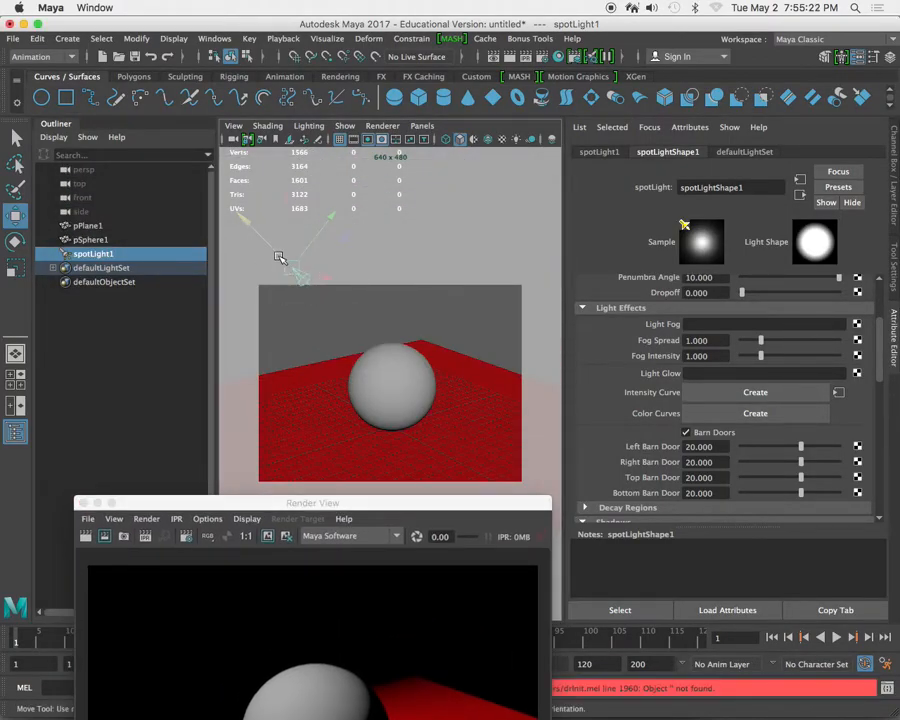
left_click(369, 306)
key("space")
left_click_drag(247, 270, 492, 413)
- Move the area light above the plane beside the sphere and rotate it to face the sphere
left_click_drag(342, 376, 221, 291)
key("e")
key("w")
key("e")
left_click_drag(268, 238, 253, 257)
key("w")
- Render the frame with the area light at its default settings
left_click_drag(375, 503, 374, 177)
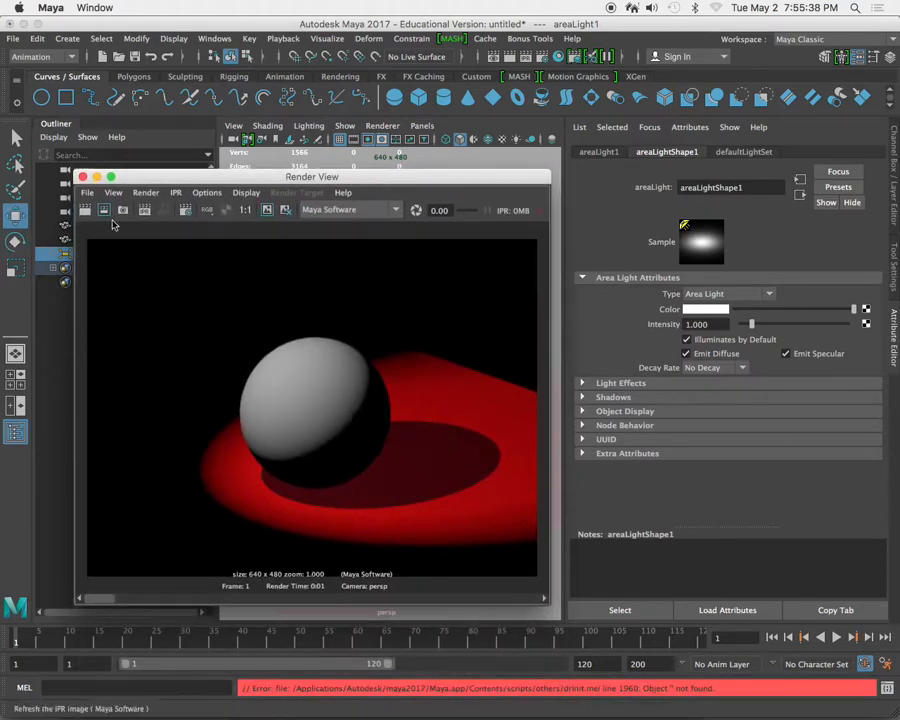
left_click(86, 209)
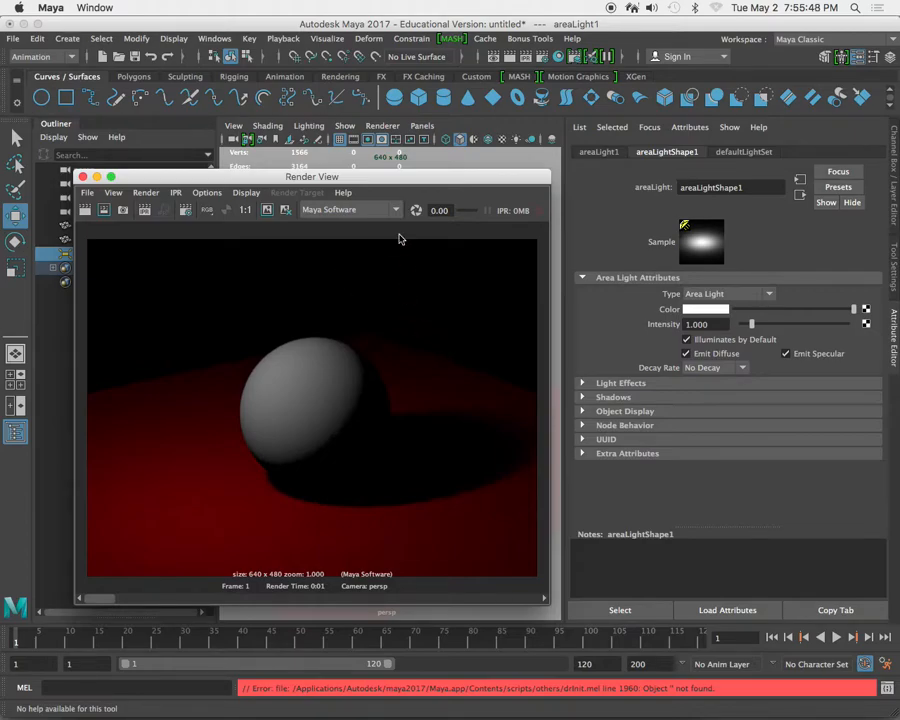
- Delete the area light from the scene
left_click_drag(386, 181, 399, 510)
left_click(328, 317)
left_click_drag(321, 323, 282, 286)
key("Delete")
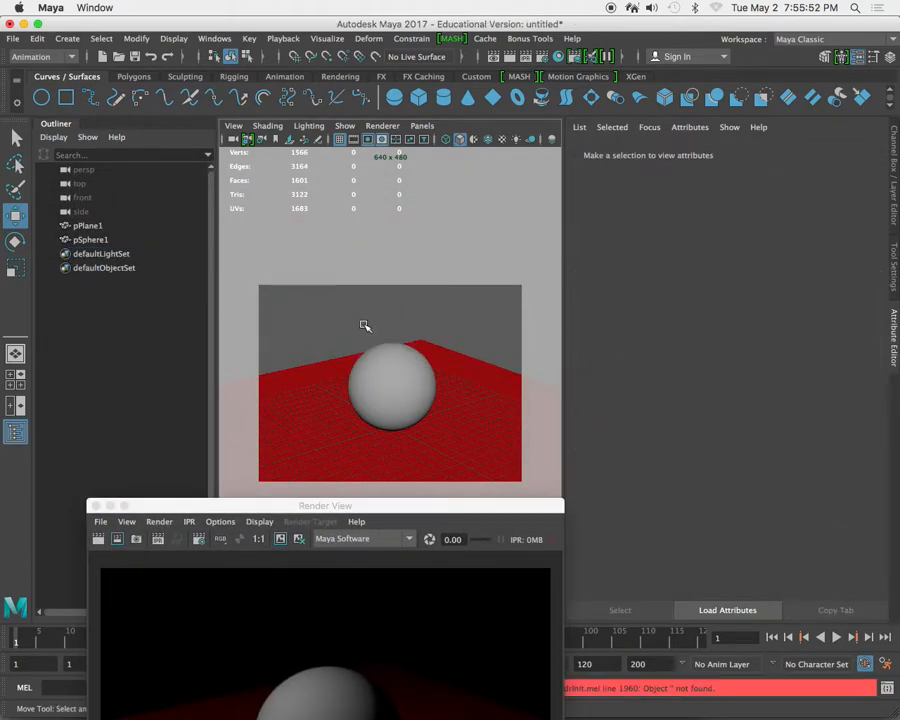
- Restore the deleted area light and scale it up uniformly to a much larger size
key("space")
key("super+z")
key("r")
left_click_drag(287, 291, 415, 296)
- Keep the existing render for comparison and render the frame with the enlarged area light
left_click_drag(380, 508, 368, 166)
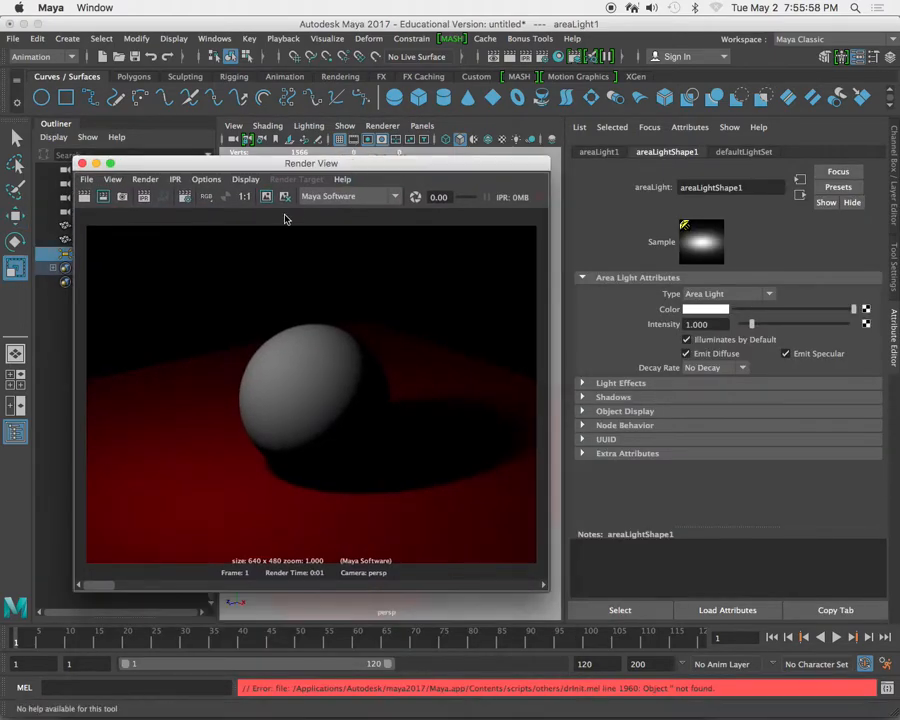
left_click(270, 198)
left_click(84, 196)
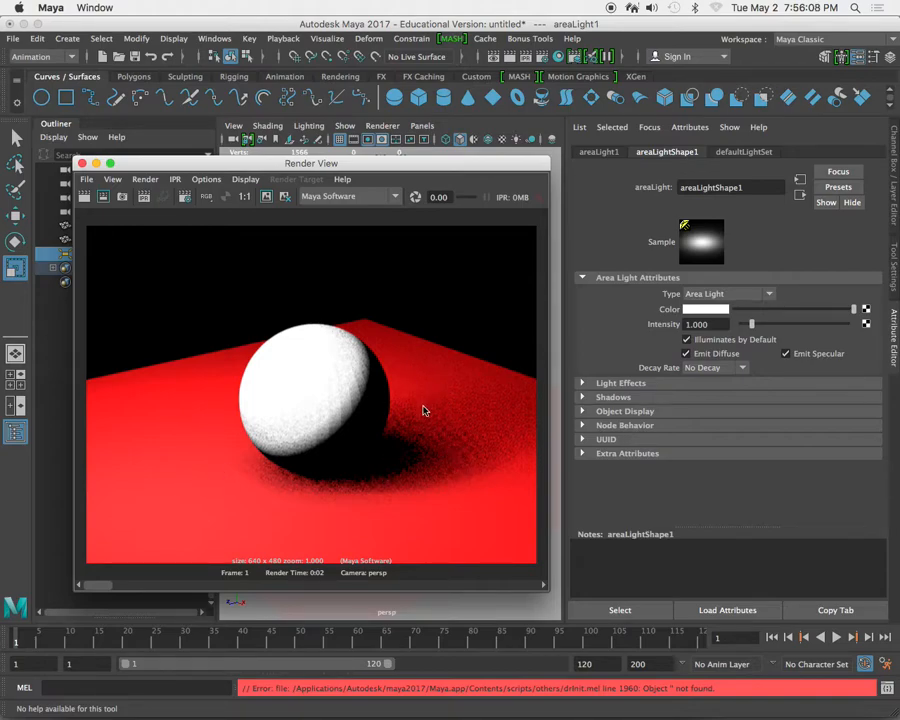
mouse_move(103, 586)
left_mouse_down()
mouse_move(128, 587)
mouse_move(94, 584)
left_mouse_up()
- Scale the area light down uniformly to a very small size and render the frame again
left_click_drag(331, 168, 297, 533)
left_click_drag(280, 292, 59, 291)
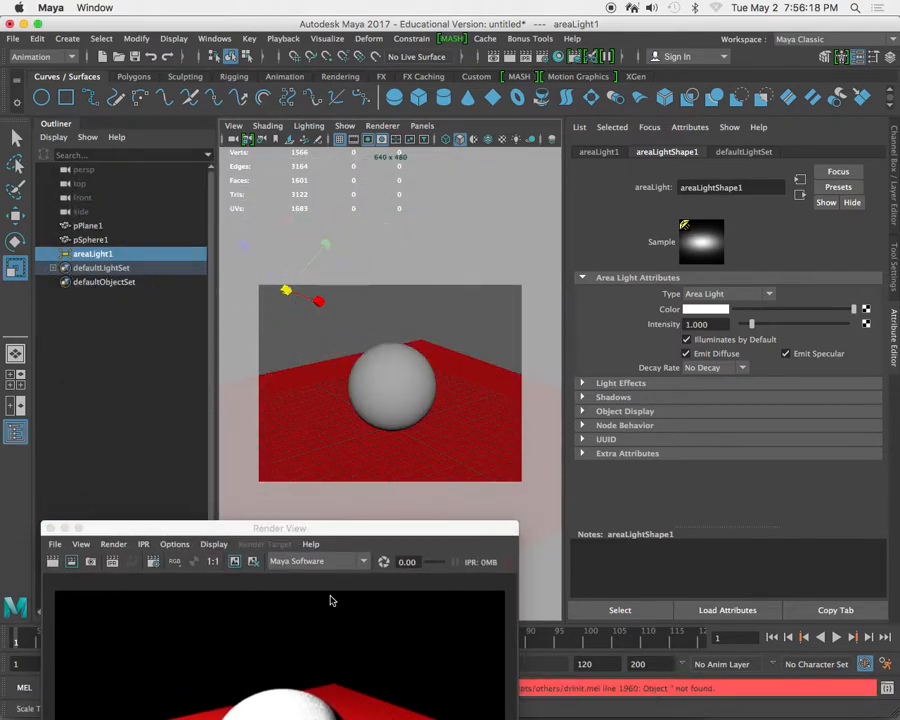
left_click_drag(333, 528, 347, 214)
left_click(68, 248)
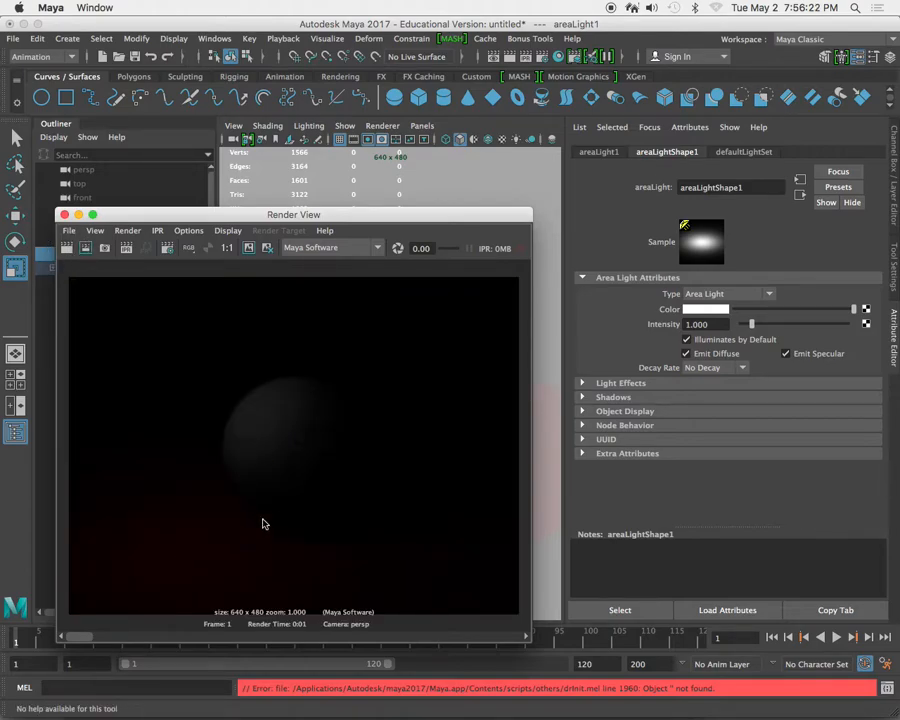
- Set the area light's intensity to 10 and render the frame with the shrunken light
left_click_drag(448, 216, 427, 514)
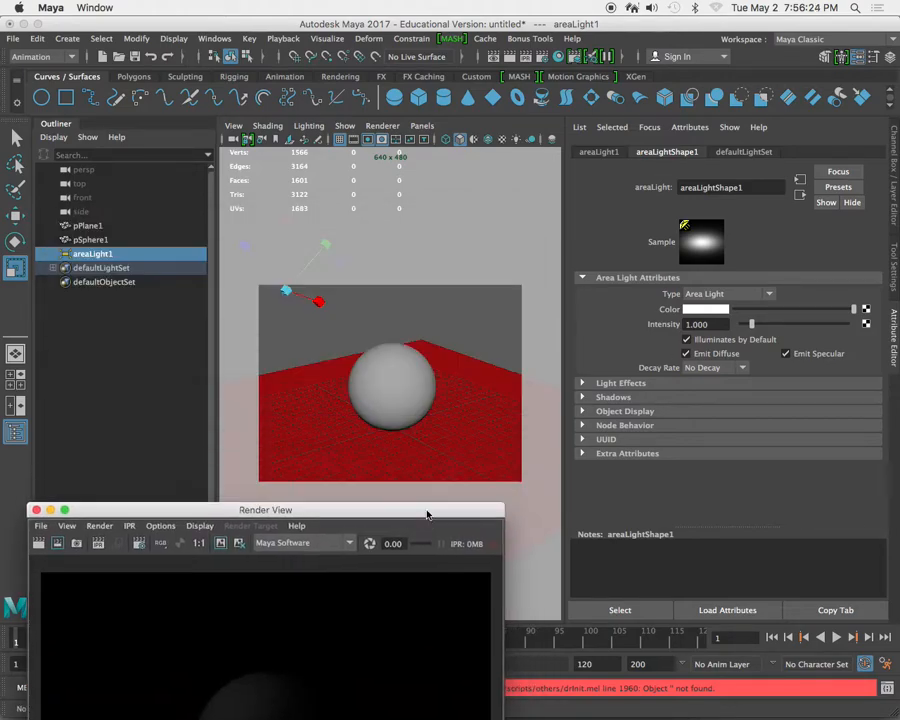
left_click(697, 324)
type("10")
key("Return")
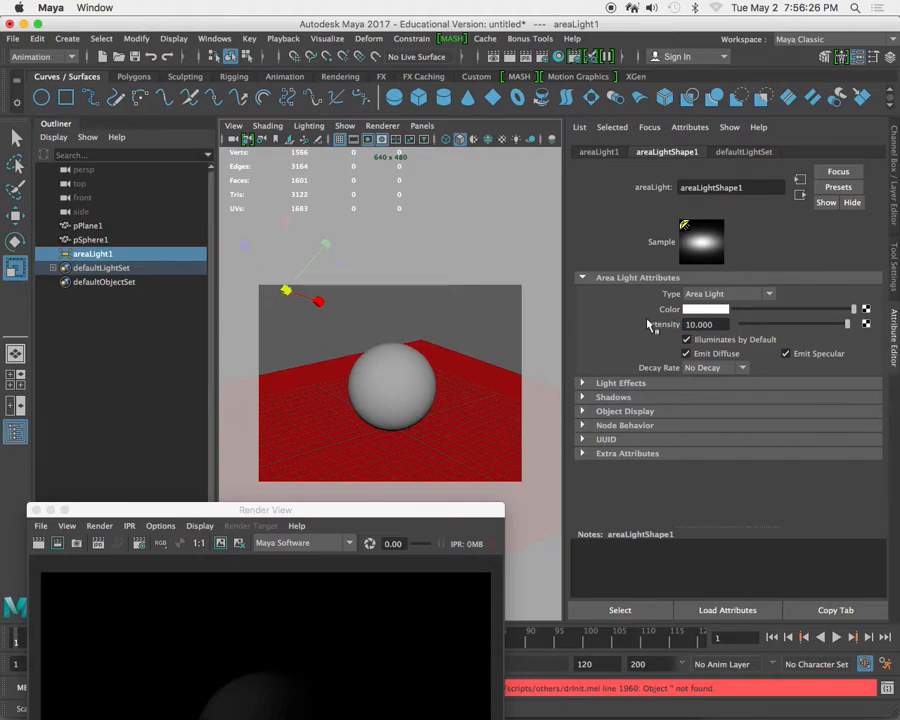
left_click_drag(257, 510, 274, 169)
left_click(58, 203)
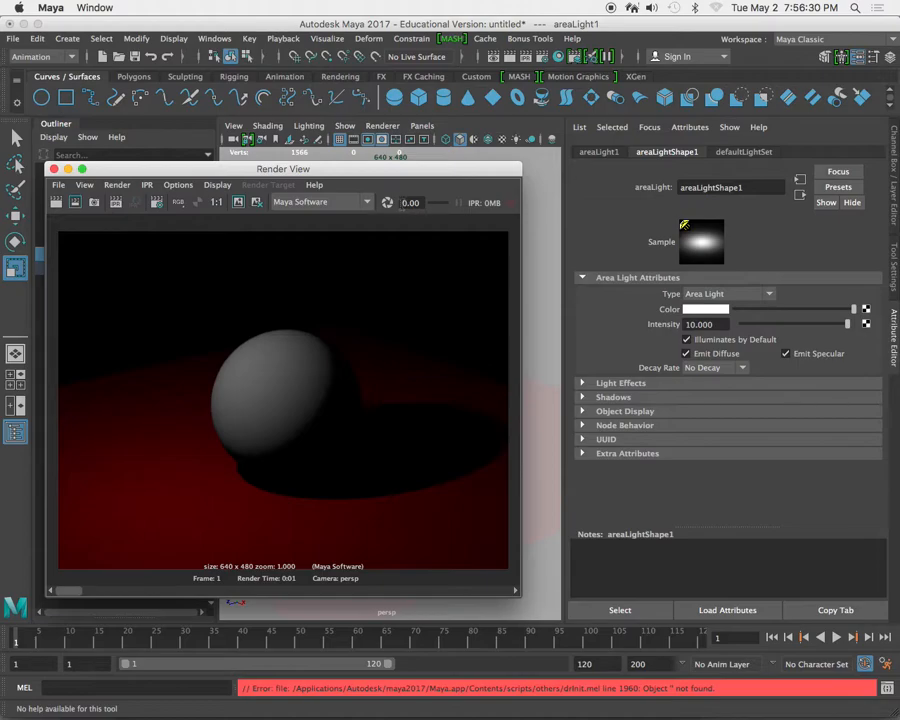
- Set the area light's intensity to 20
left_click(720, 324)
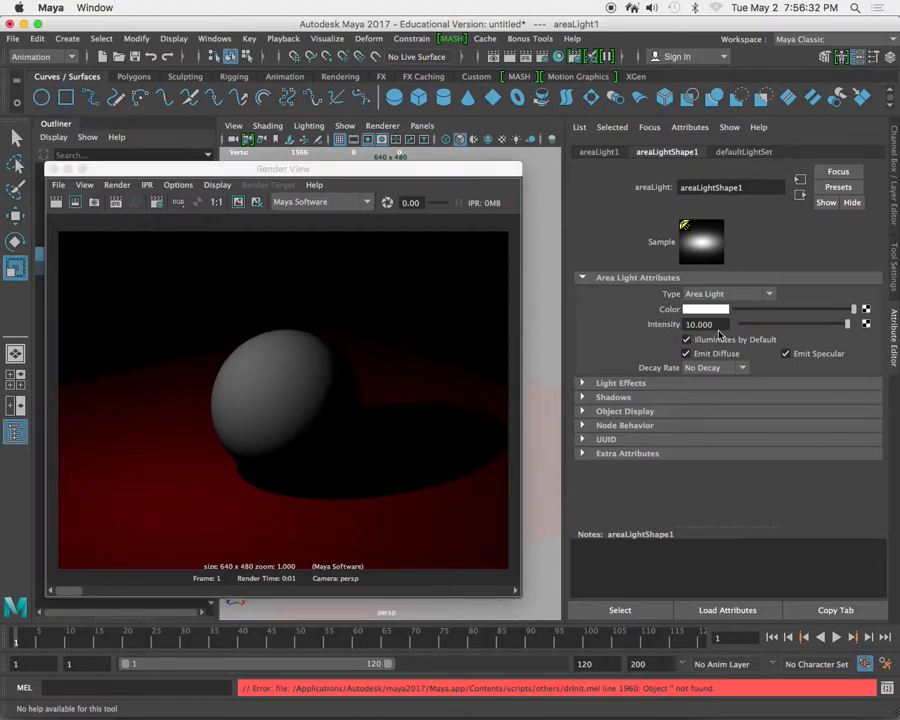
type("20")
key("Return")
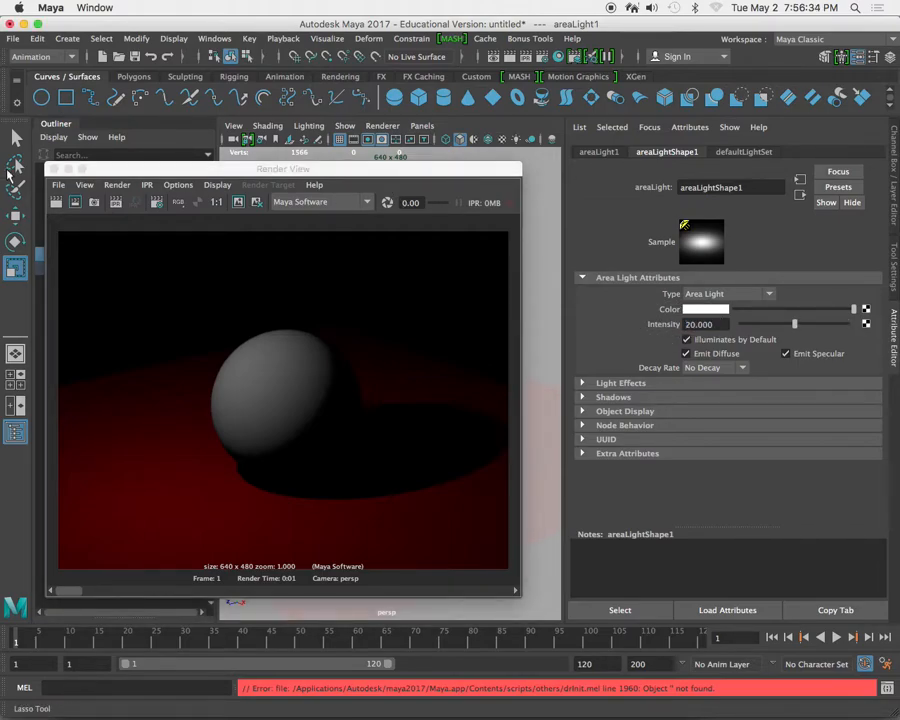
- Set the area light's intensity to 30, re-render the scene and compare the result with the kept render
left_click(58, 203)
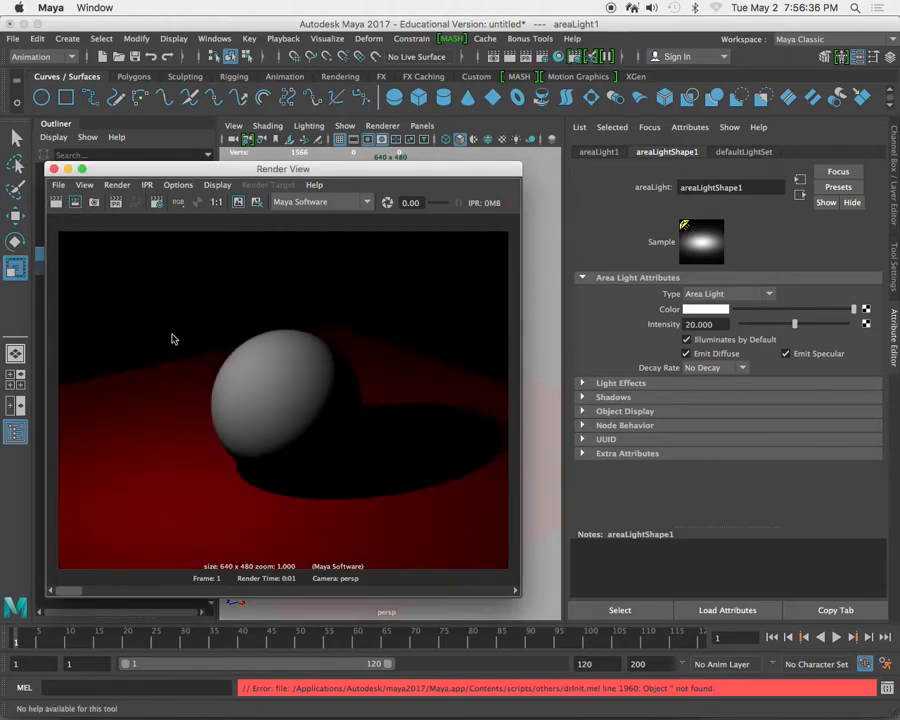
left_click(692, 324)
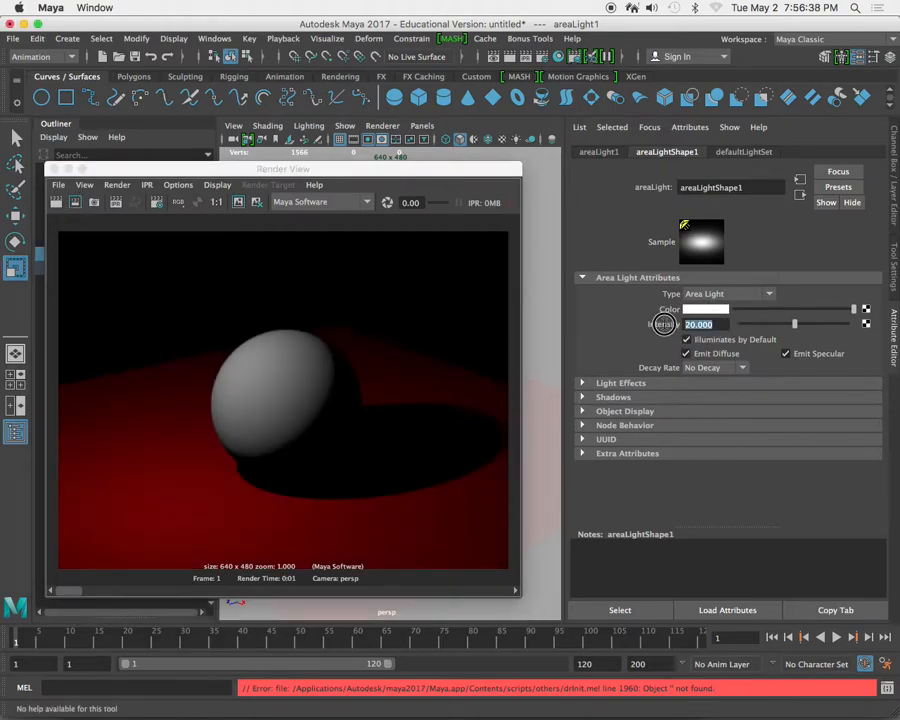
type("30")
key("Return")
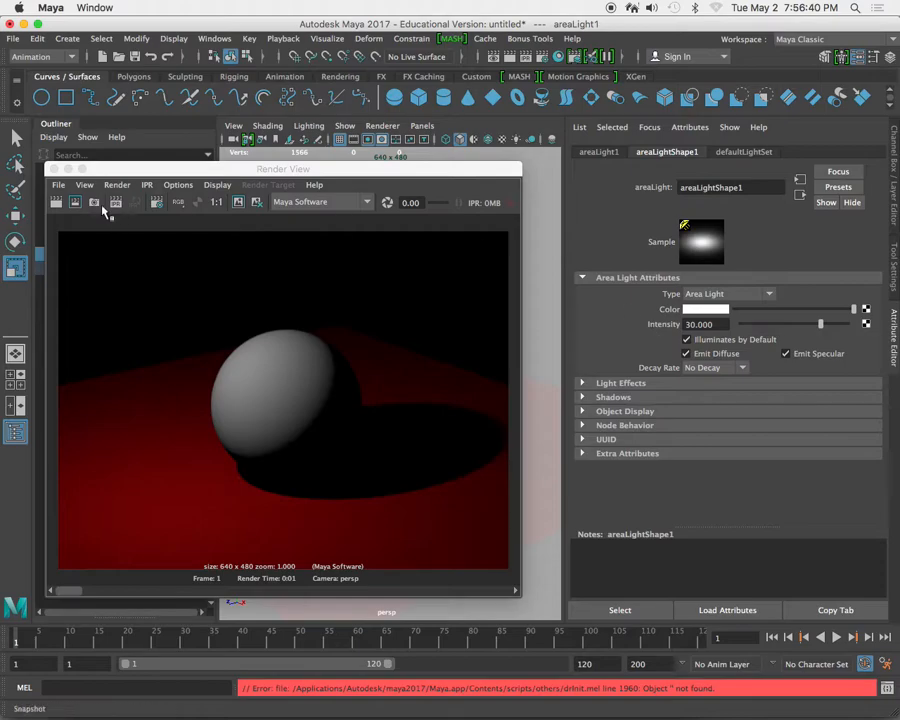
left_click(55, 203)
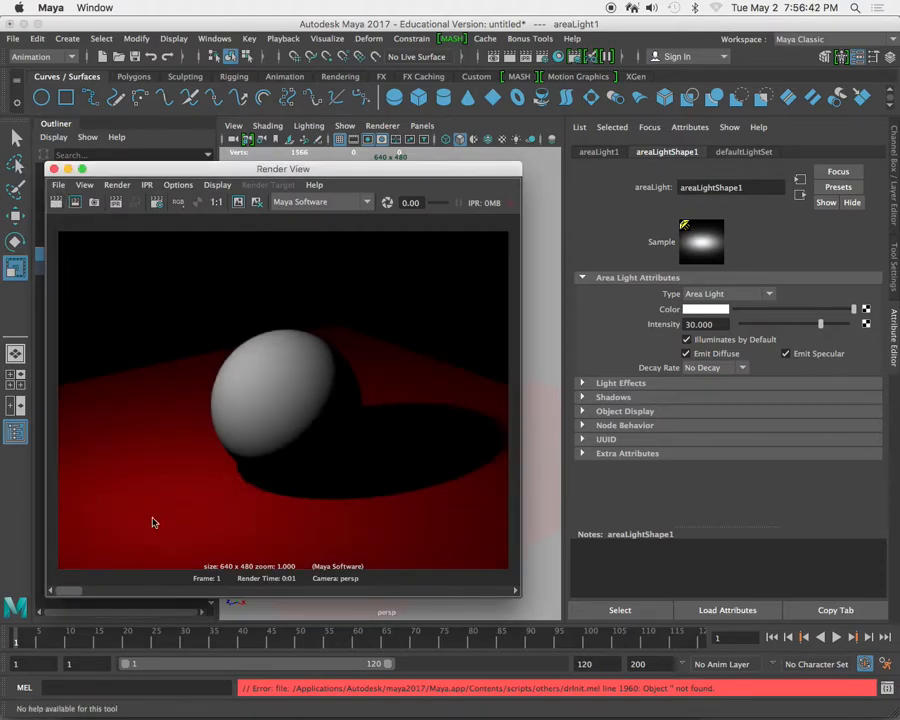
left_click_drag(78, 594, 128, 594)
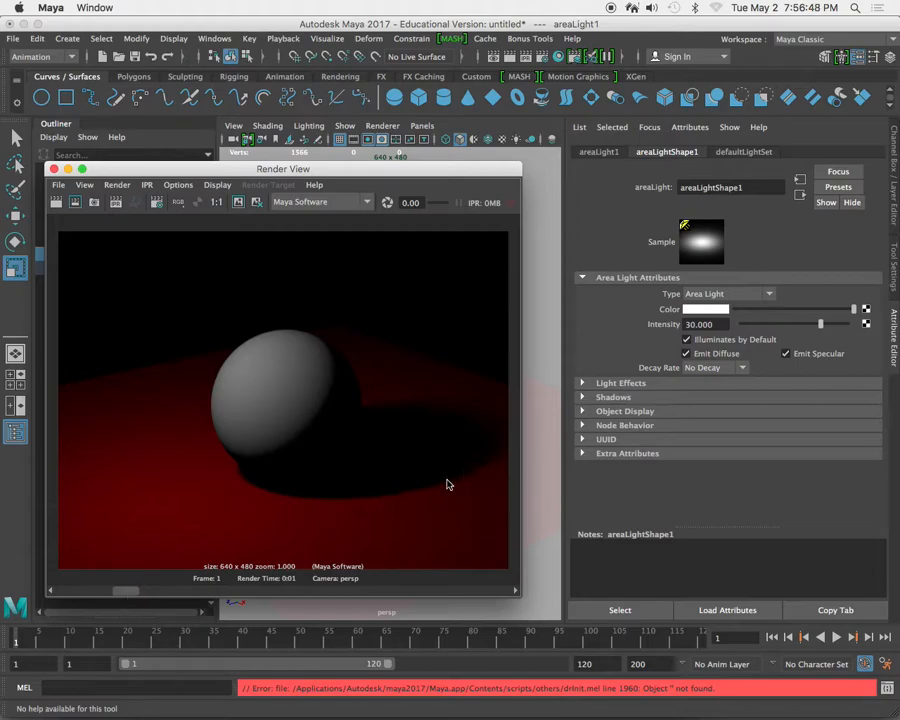
left_click_drag(126, 593, 68, 592)
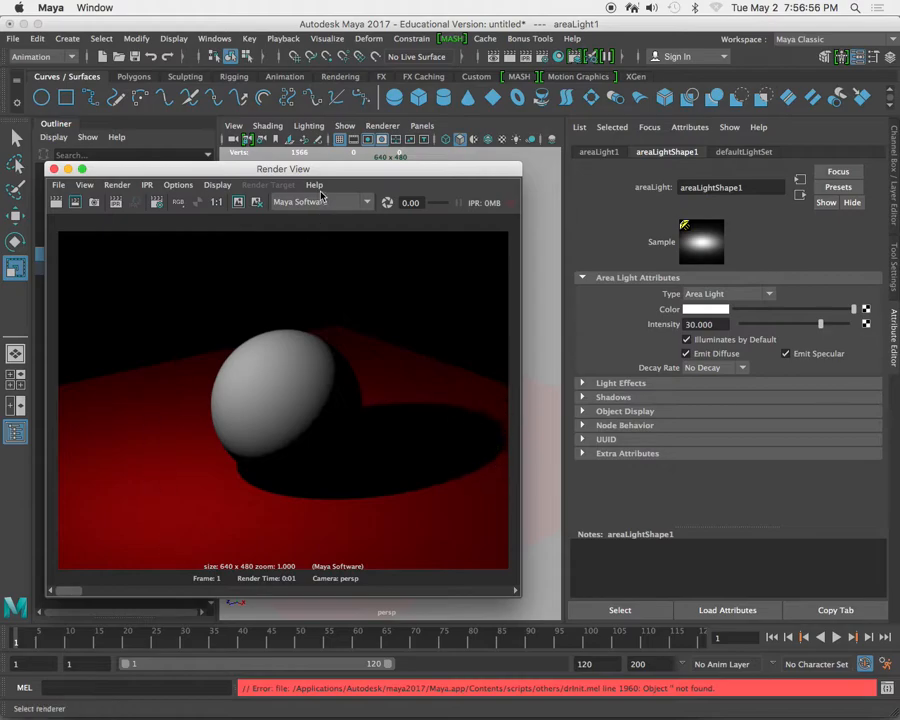
- Clear the render window off the viewport and delete the area light from the scene
left_click_drag(358, 171, 366, 458)
left_click(312, 334)
left_click_drag(258, 259, 305, 307)
key("Delete")
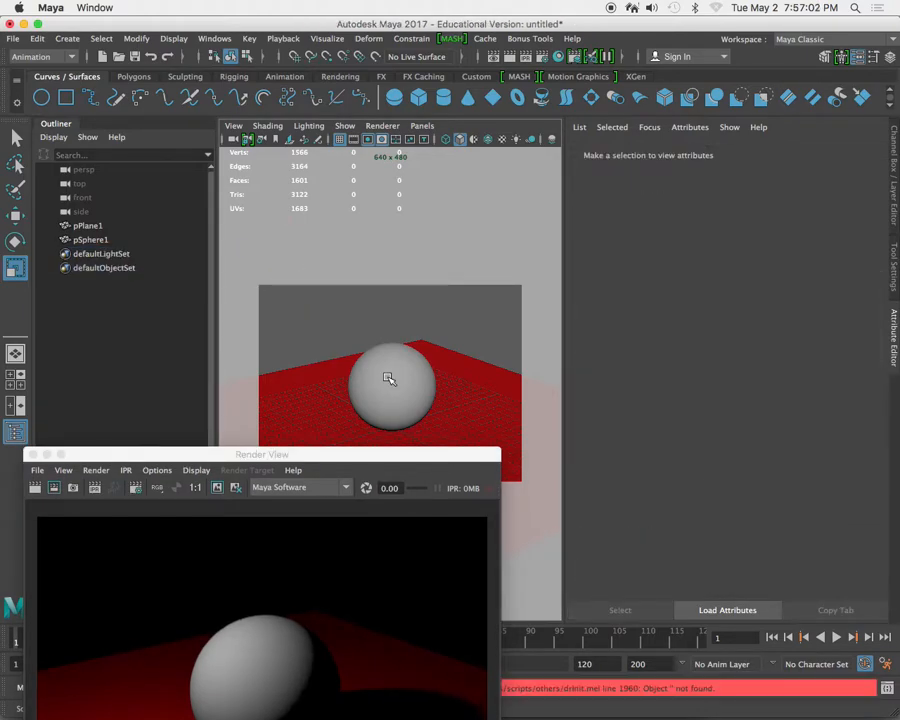
- Create a volume light and move it above and to the left of the sphere
key("space")
left_click(261, 323)
mouse_move(402, 403)
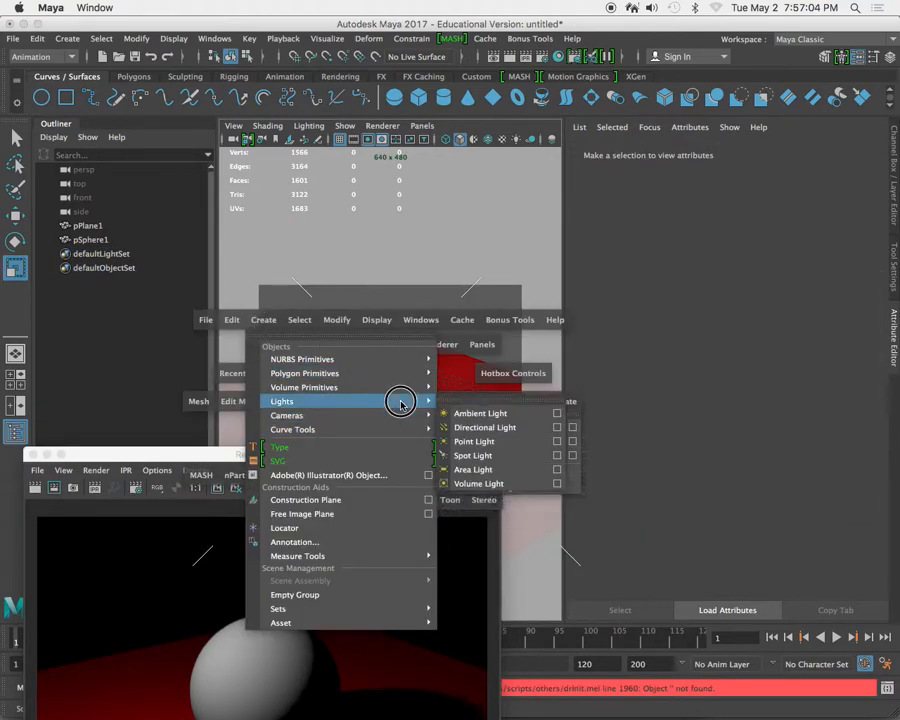
left_click(510, 484)
key("w")
left_click_drag(375, 453, 288, 457)
left_click_drag(350, 376, 345, 254)
left_click_drag(292, 330, 266, 336)
- Render the scene lit by the volume light, then delete that light
left_click_drag(362, 453, 371, 170)
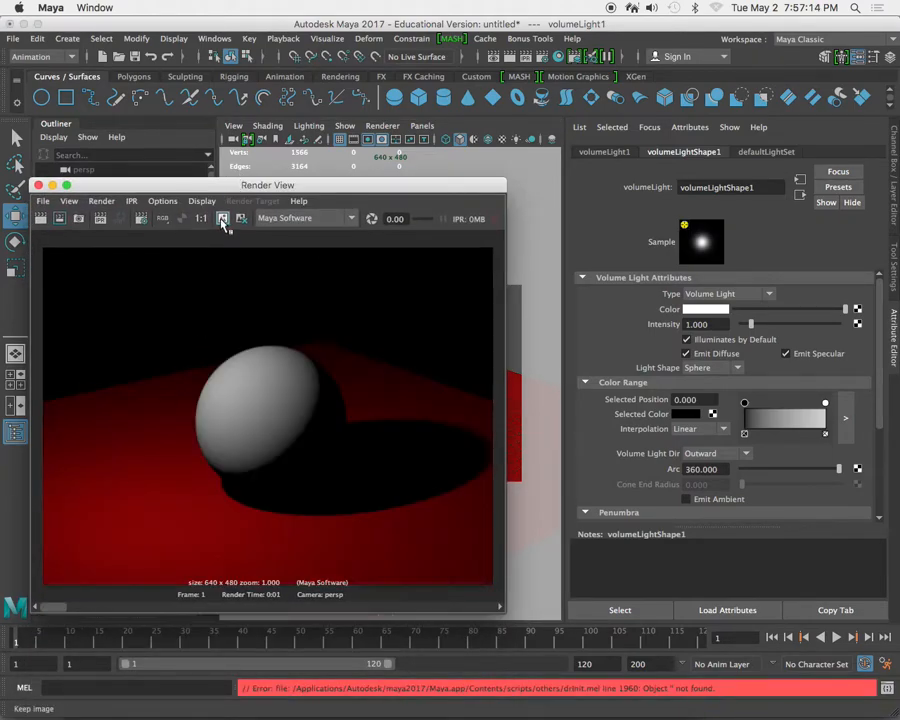
left_click(41, 218)
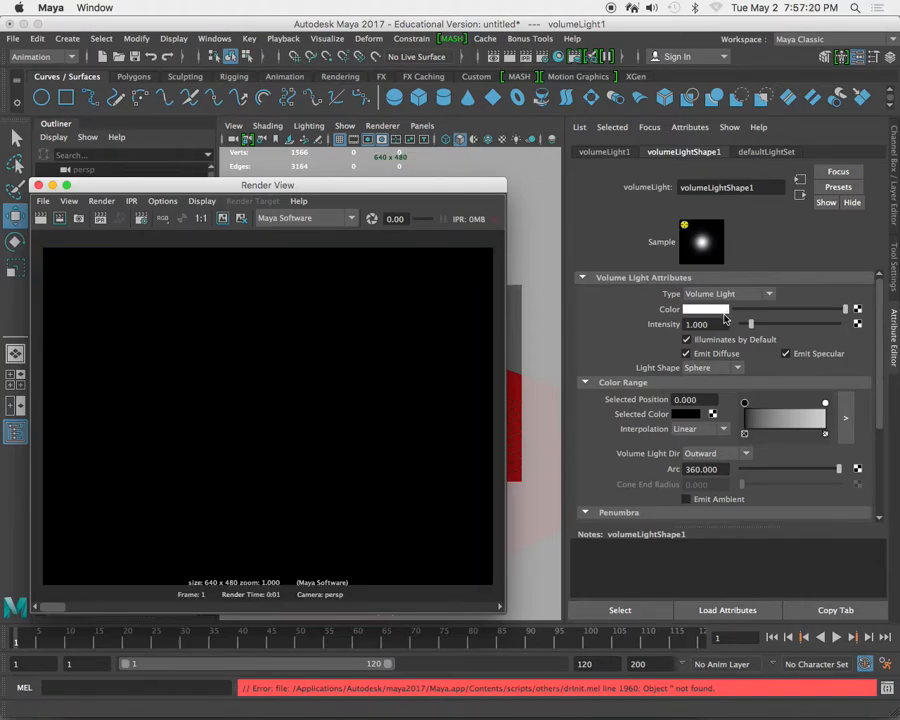
left_click_drag(345, 184, 343, 510)
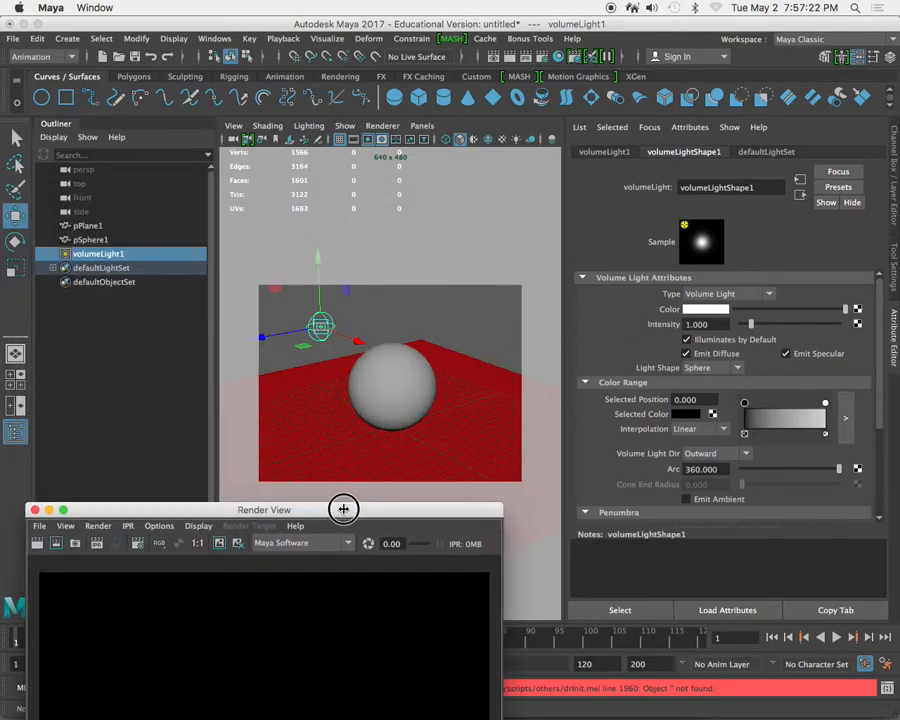
left_click(361, 313)
left_click_drag(360, 311, 302, 336)
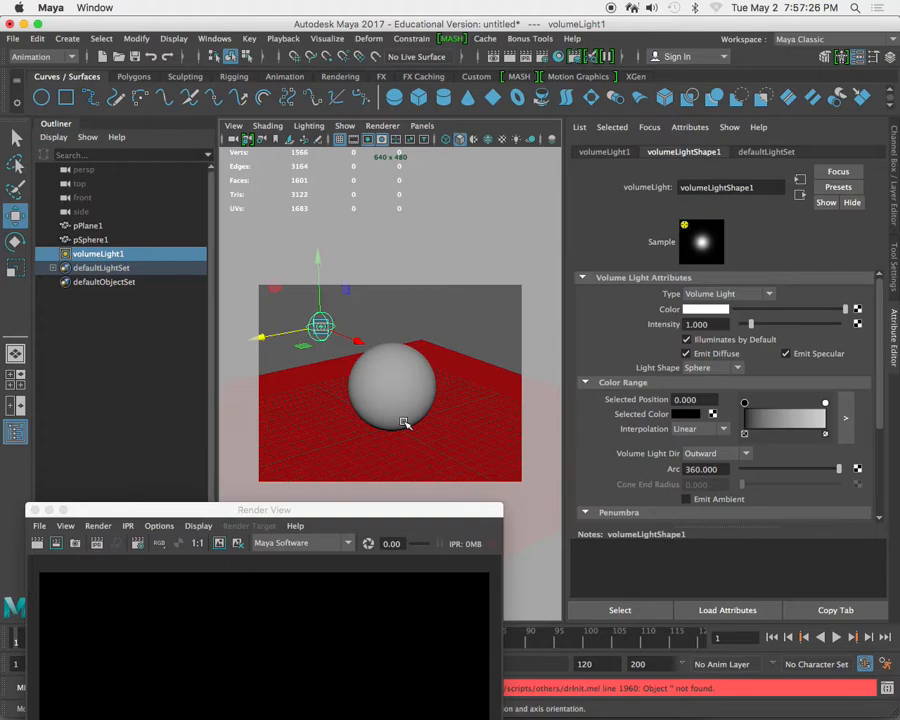
key("Delete")
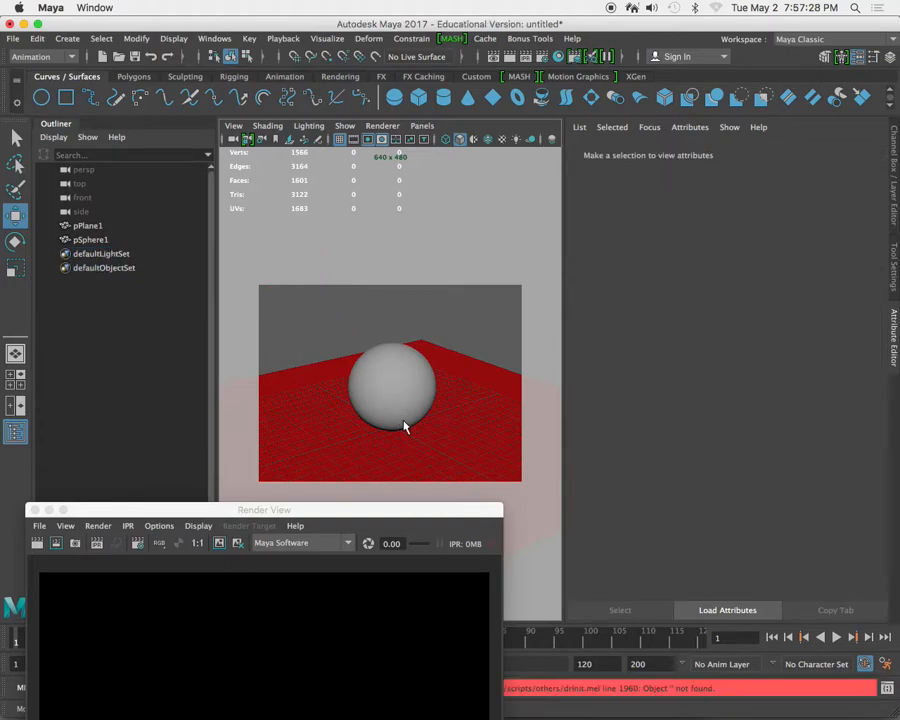
left_click_drag(367, 518, 398, 500)
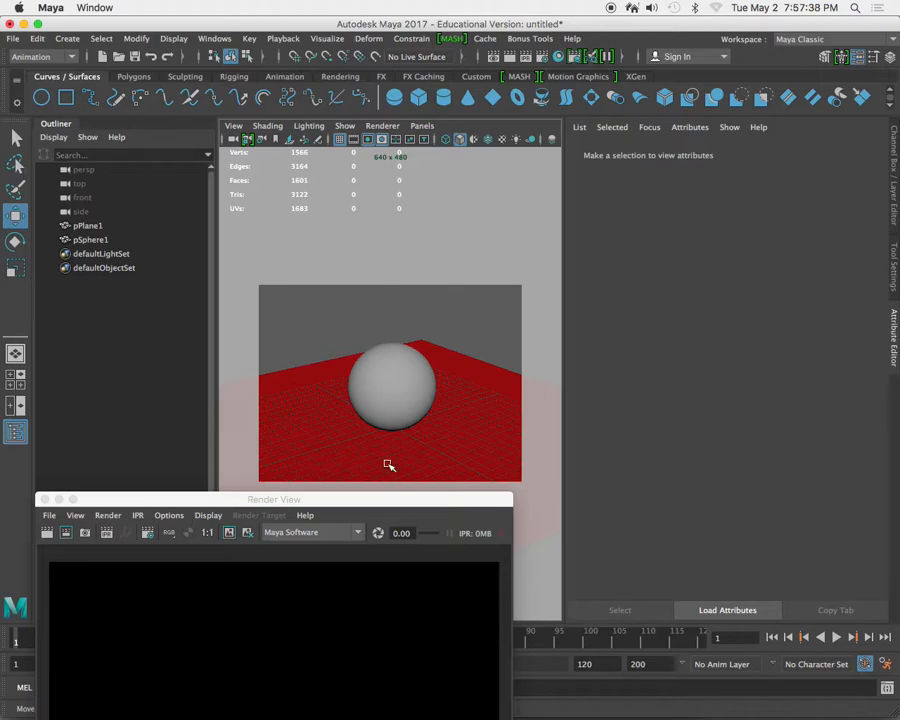
left_click_drag(388, 503, 385, 268)
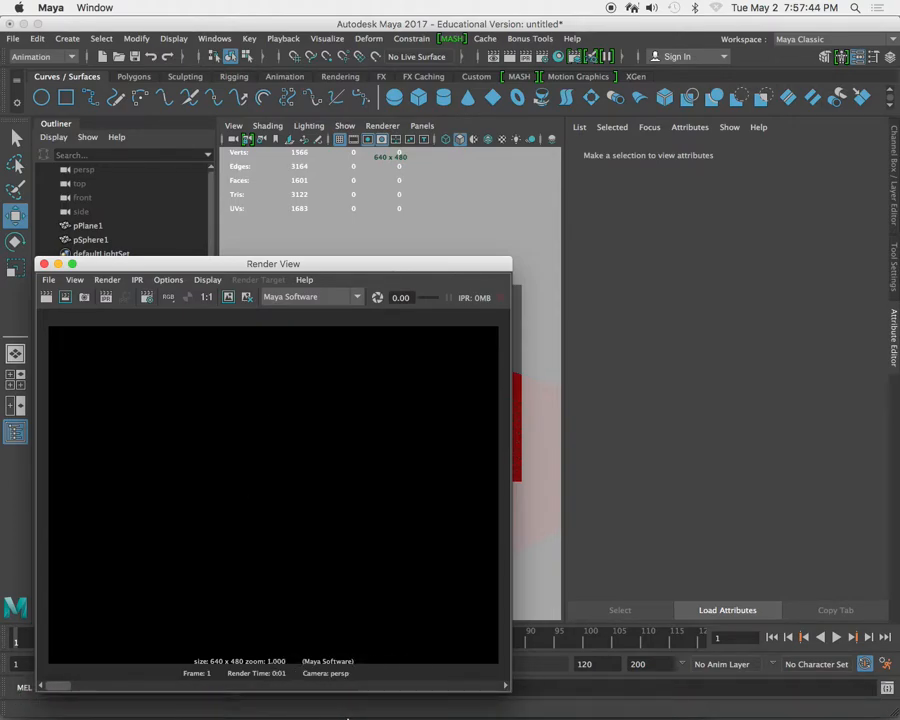
- Switch to Photoshop and create a new 1024 x 1024 pixel RGB document at 144 pixels/inch with a white background
mouse_move(348, 718)
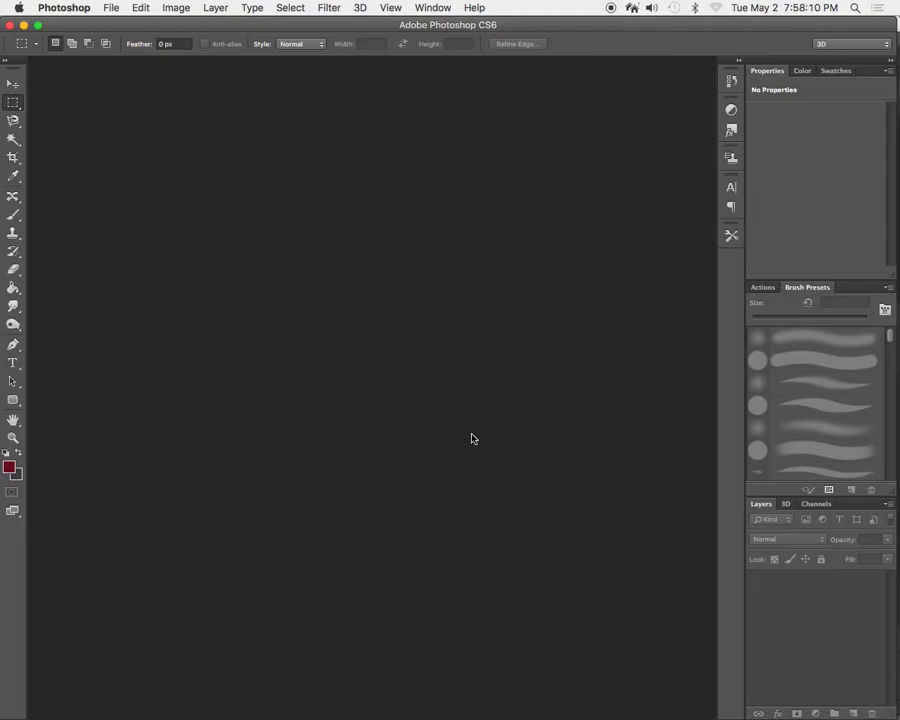
left_click(121, 20)
left_click(112, 9)
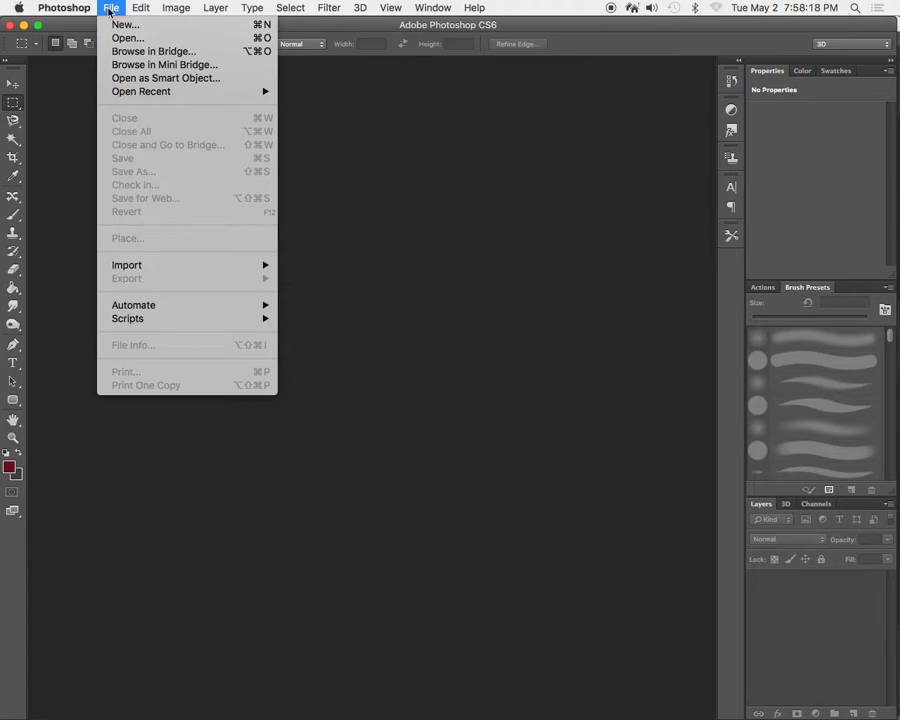
left_click(126, 24)
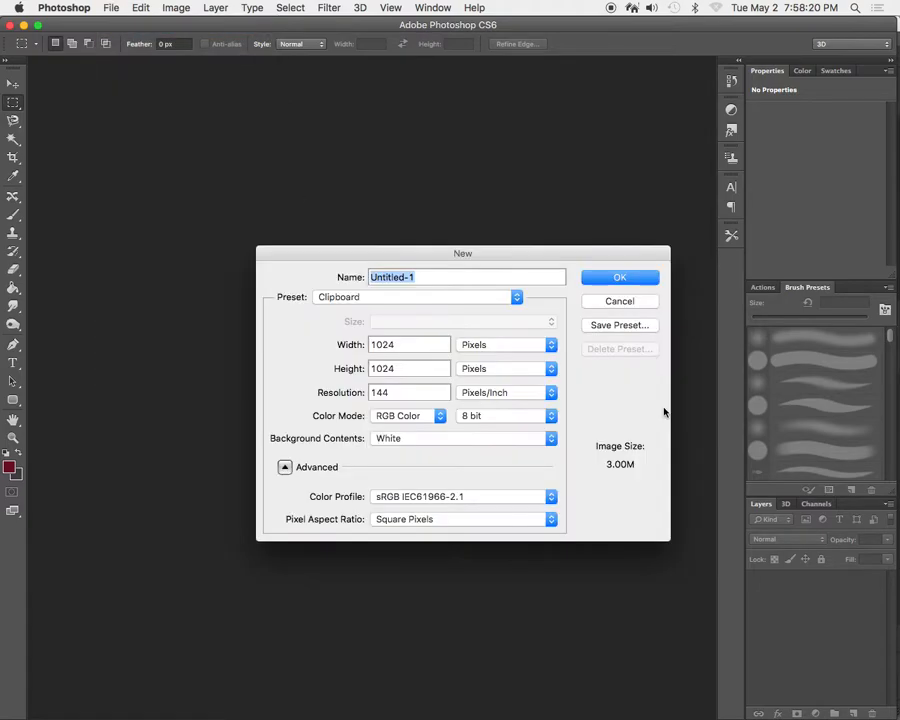
left_click(629, 276)
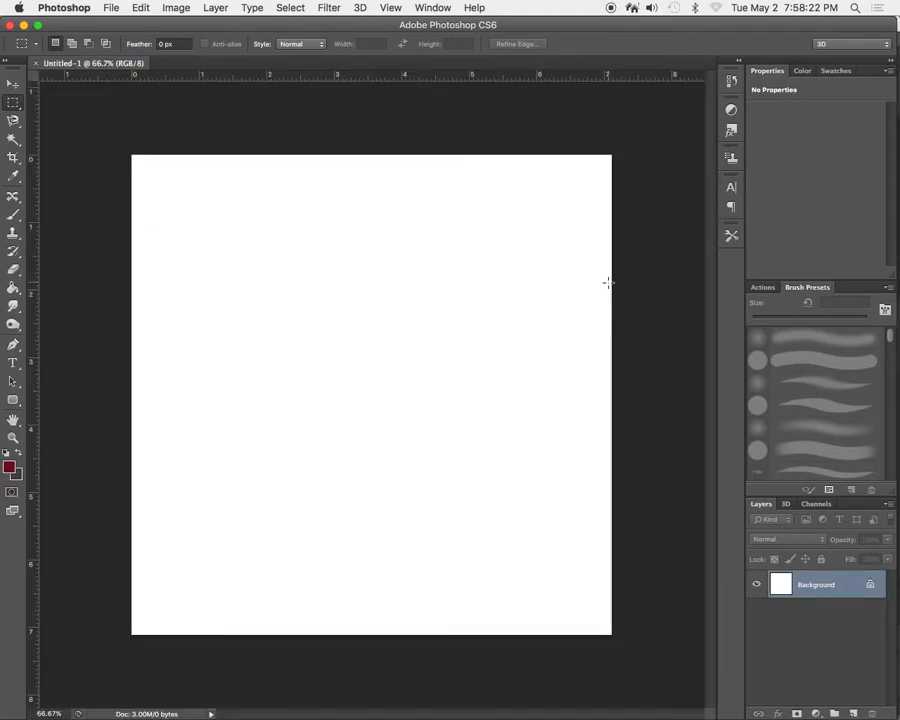
- Add a new empty layer and fill the Background layer with medium gray
left_click(15, 106, "alt")
left_click(853, 713)
left_click(824, 612)
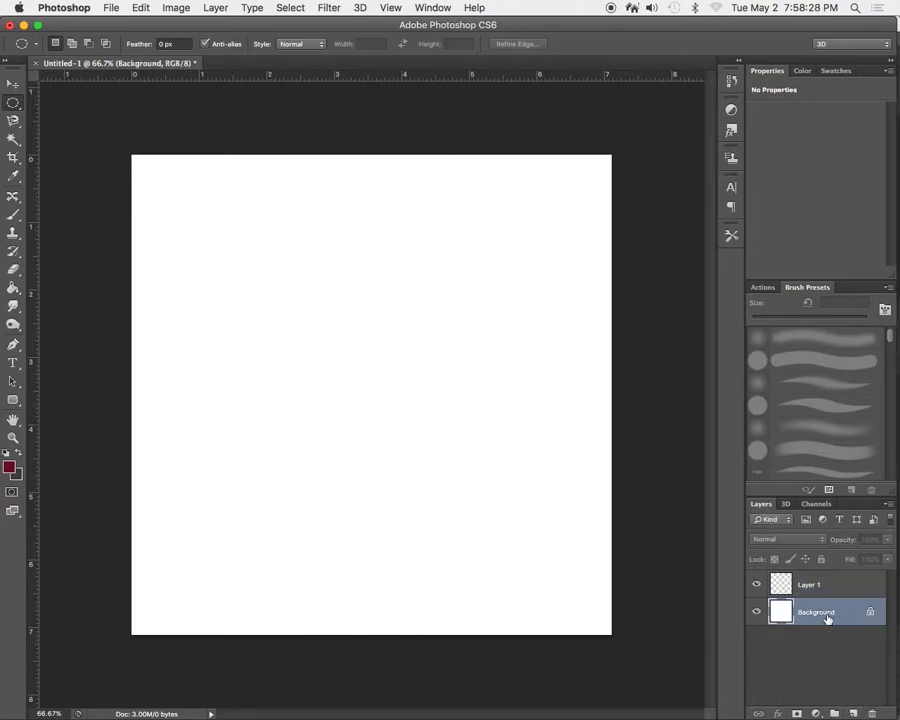
key("shift+BackSpace")
left_click(532, 285)
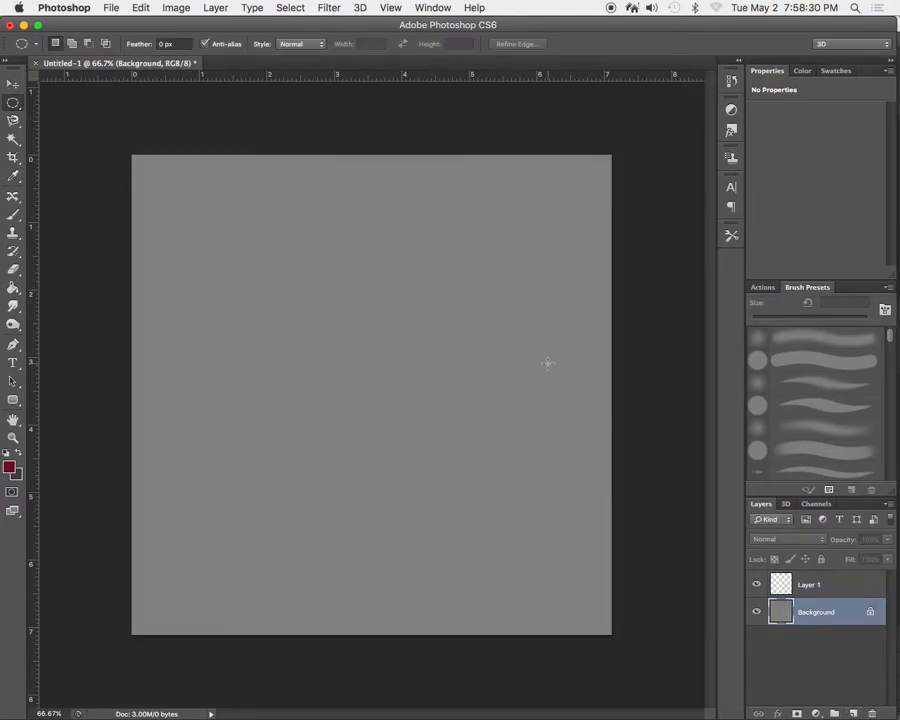
- On Layer 1, draw a circular elliptical marquee selection about 3.8 inches wide around the lower middle of the canvas
left_click(813, 583)
left_click_drag(254, 301, 509, 555, "shift")
- Switch to Firefox and search Google Images for "studio lighting"
key("super+Tab")
key("super+Tab")
key("super+Tab")
key("super+Tab")
key("super+Tab")
key("super+Tab")
key("super+Tab")
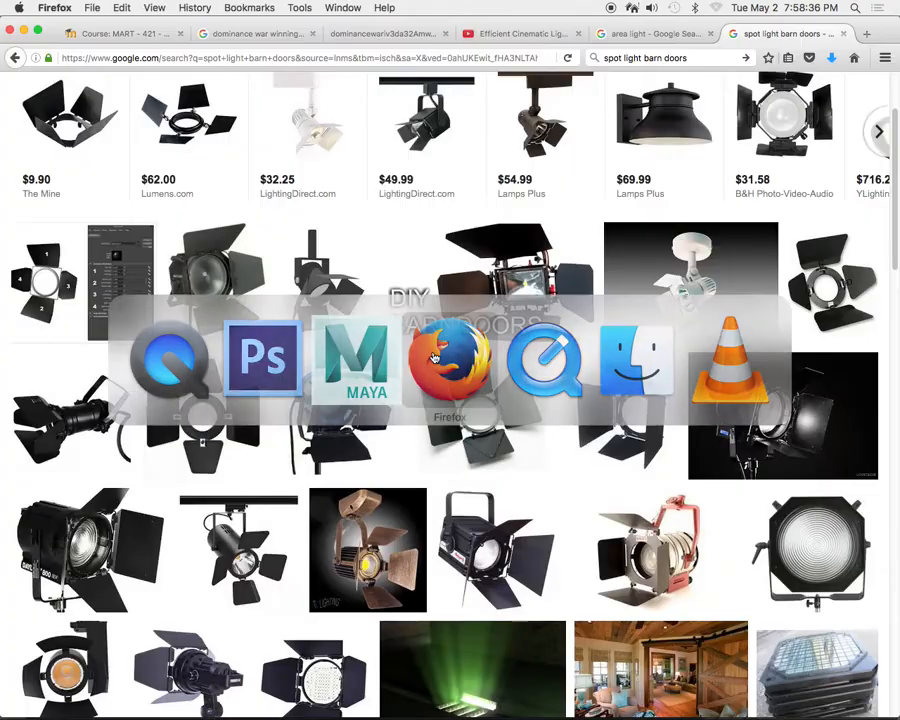
left_click(705, 60)
left_click(598, 58)
left_click_drag(708, 58, 568, 56)
type("stu")
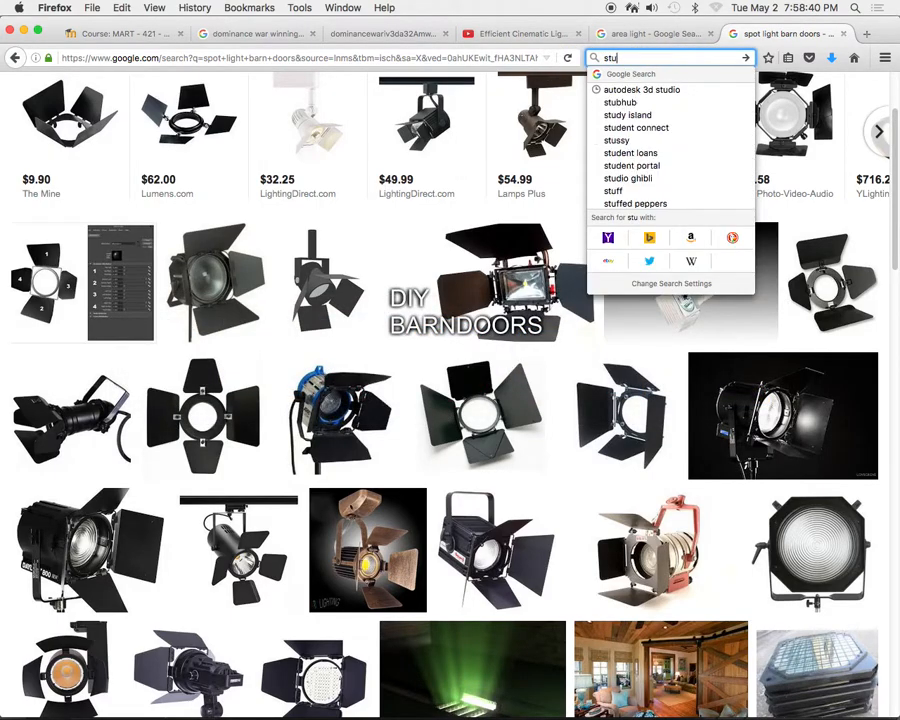
type("dio lighting")
key("Return")
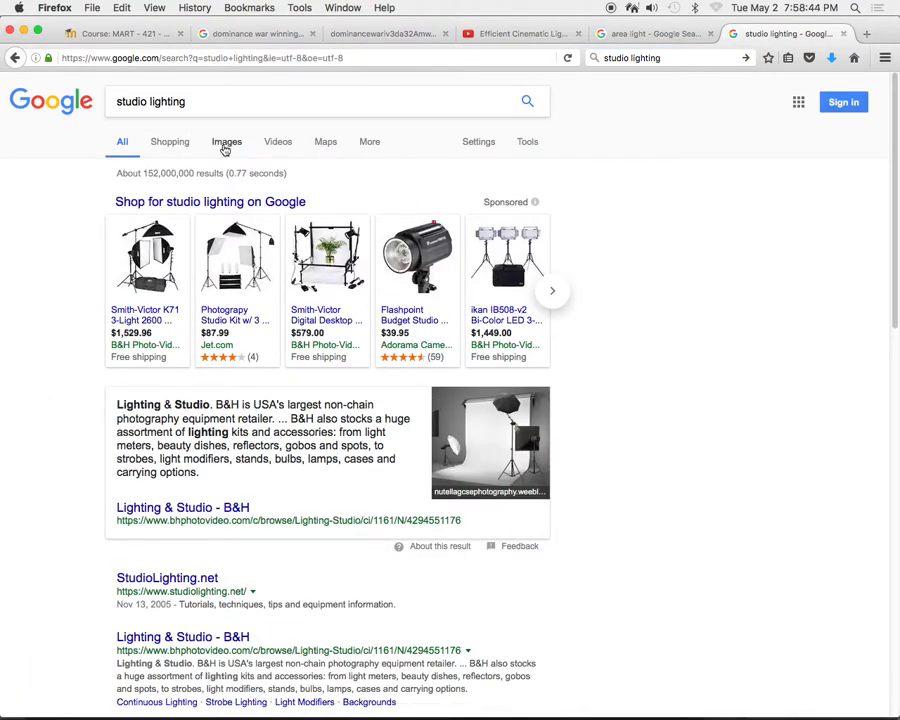
left_click(226, 142)
scroll(335, 325, "down", 1)
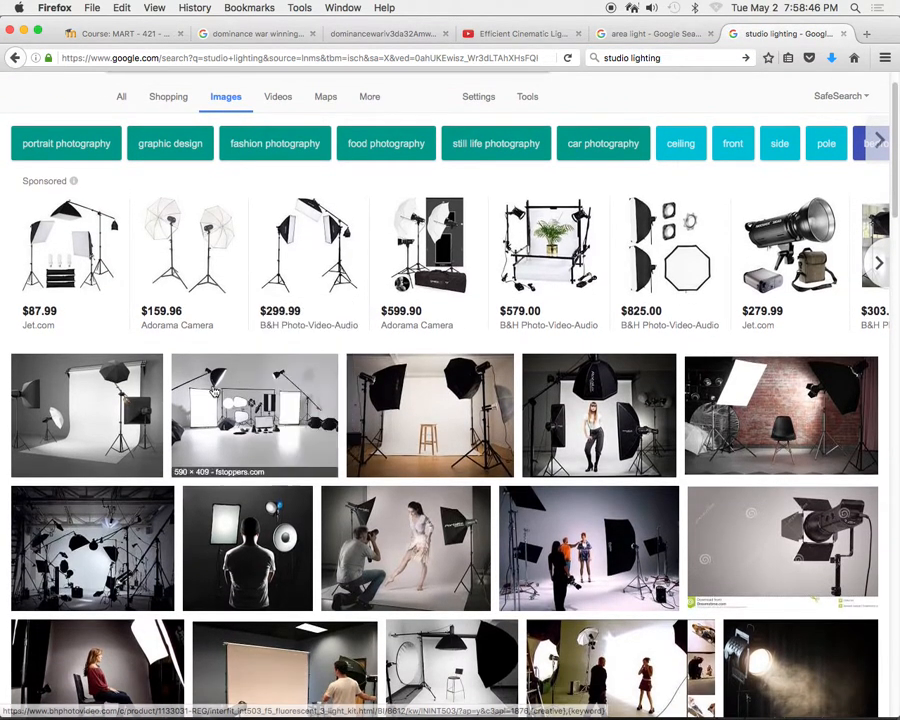
- Examine the enlarged previews of the first row of studio lighting photos for how the lights and softboxes are arranged
left_click(120, 460)
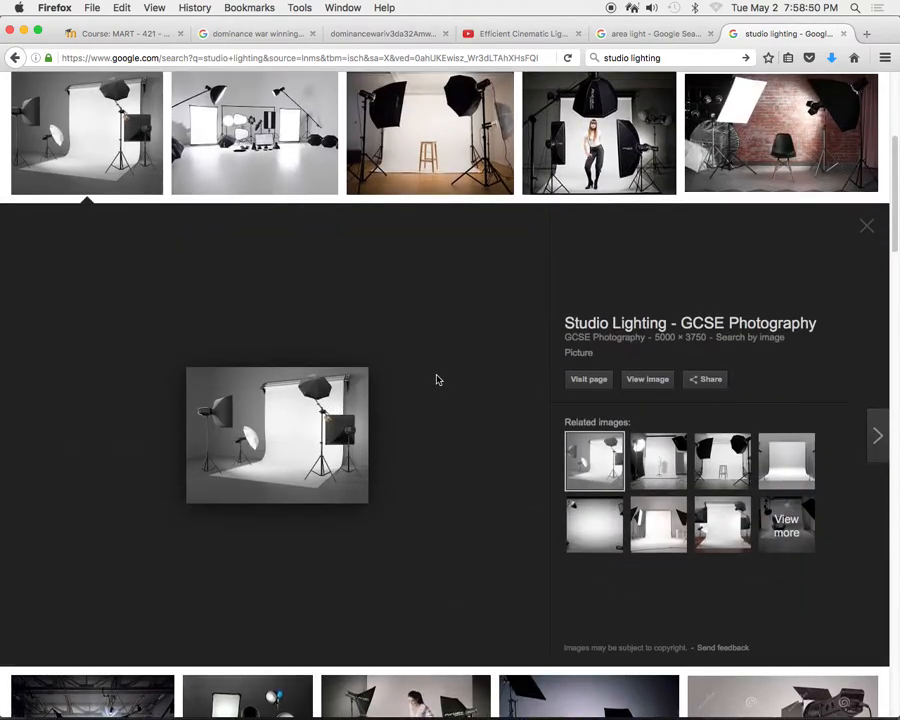
left_click(547, 149)
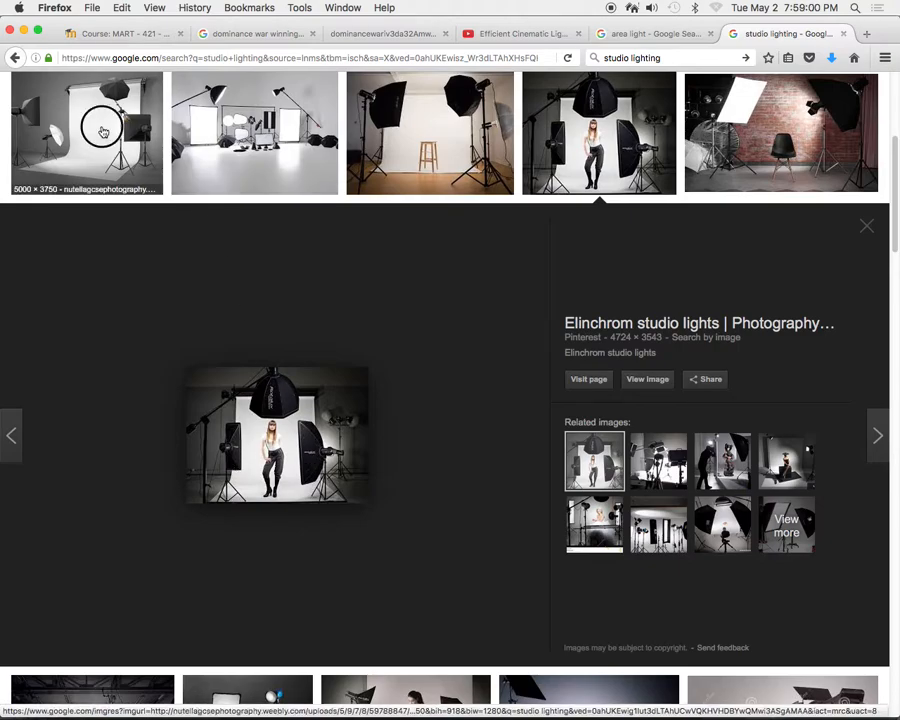
left_click(72, 92)
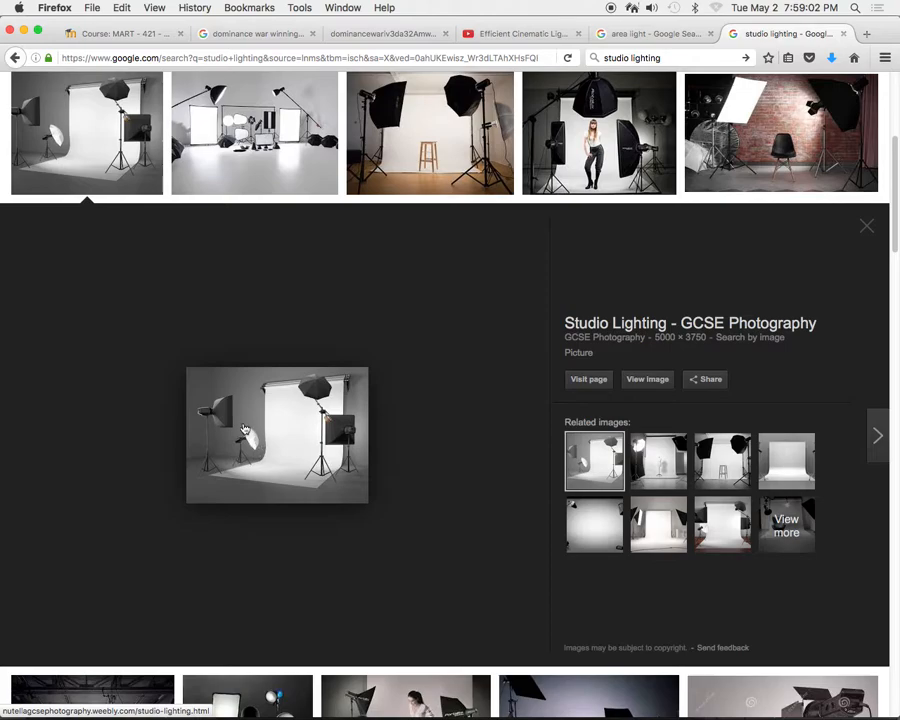
left_click(300, 172)
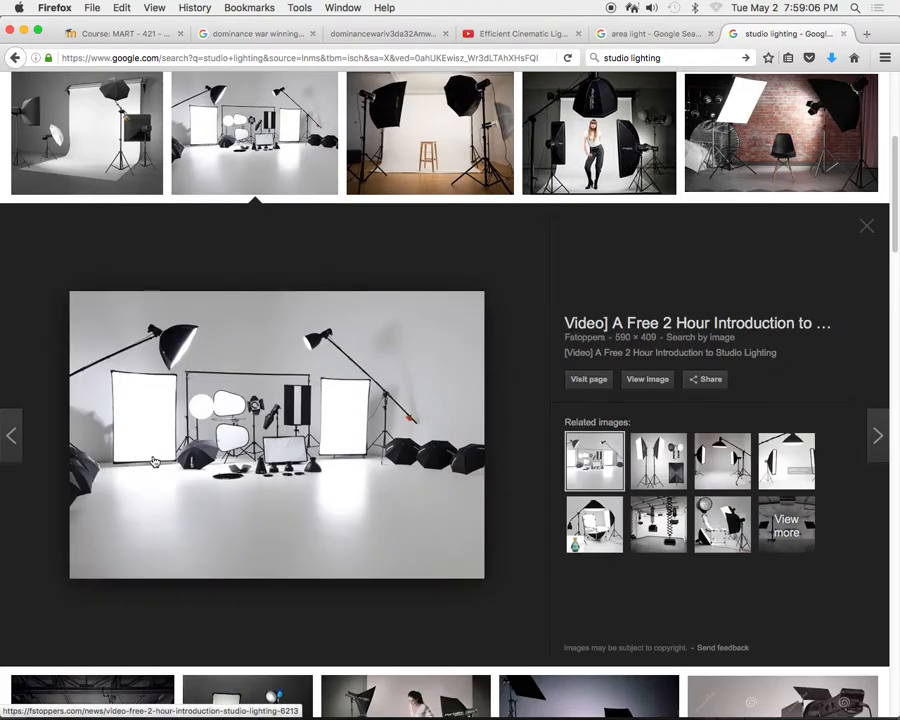
left_click(430, 150)
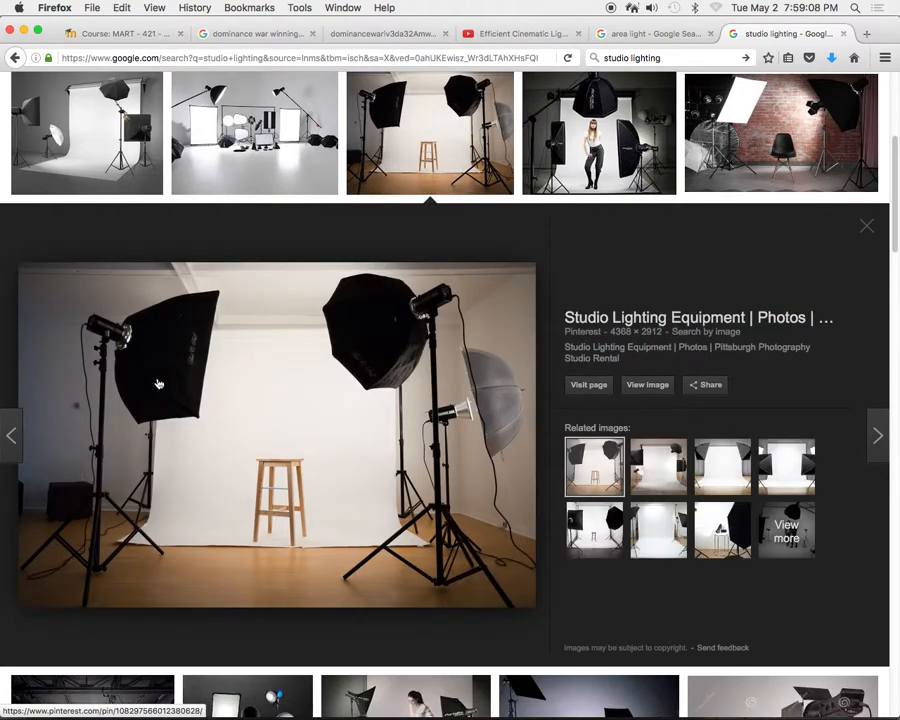
left_click(749, 165)
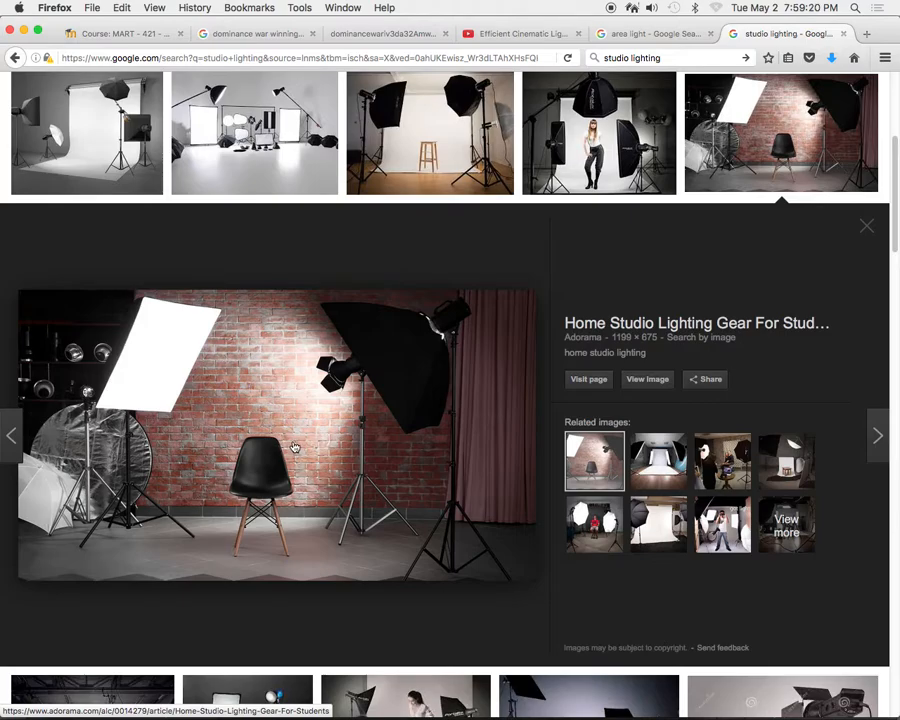
- Switch back to Photoshop and set the foreground color to dark red #7c0014, returning to the elliptical marquee tool
key("super+Tab")
key("super+Tab")
key("super+Tab")
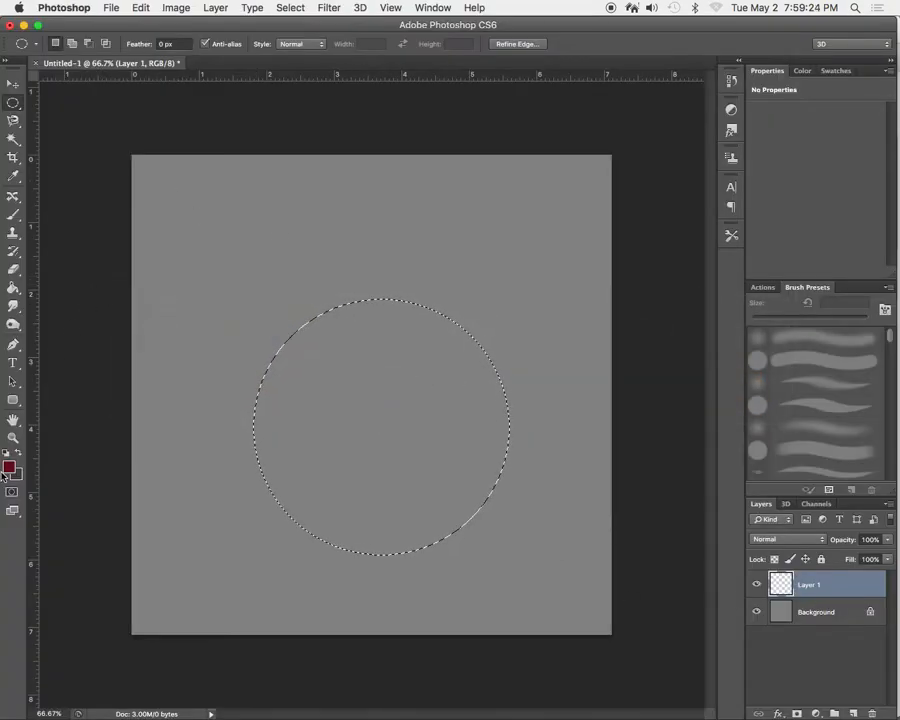
left_click(8, 466)
left_click(652, 185)
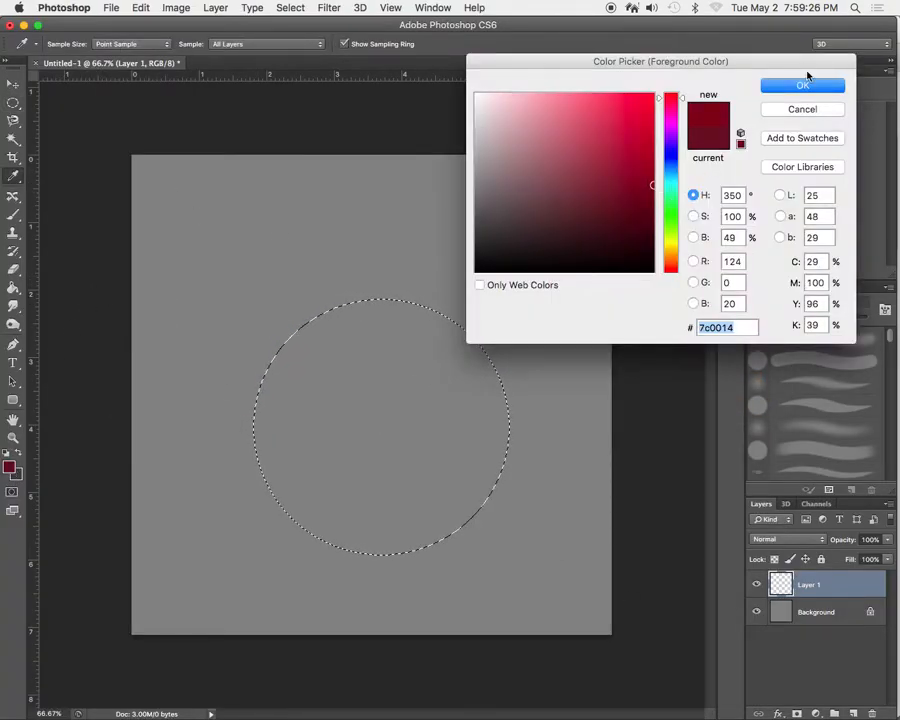
left_click(803, 85)
key("m")
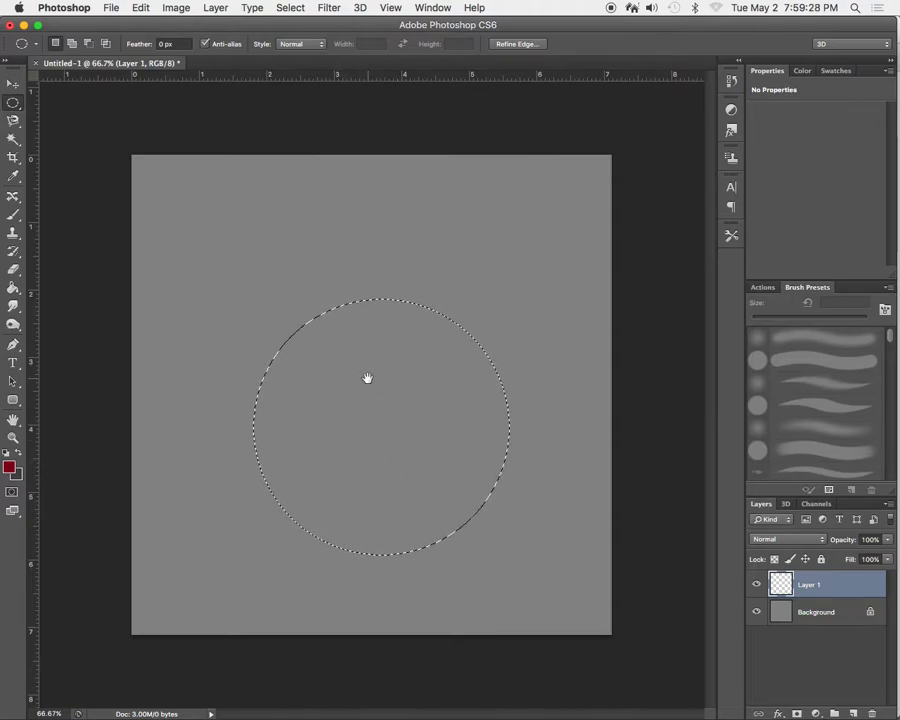
- Switch to Maya, uncover the viewport from the Render View window, and create a directional light in the sphere scene
key("super+Tab")
key("super+Tab")
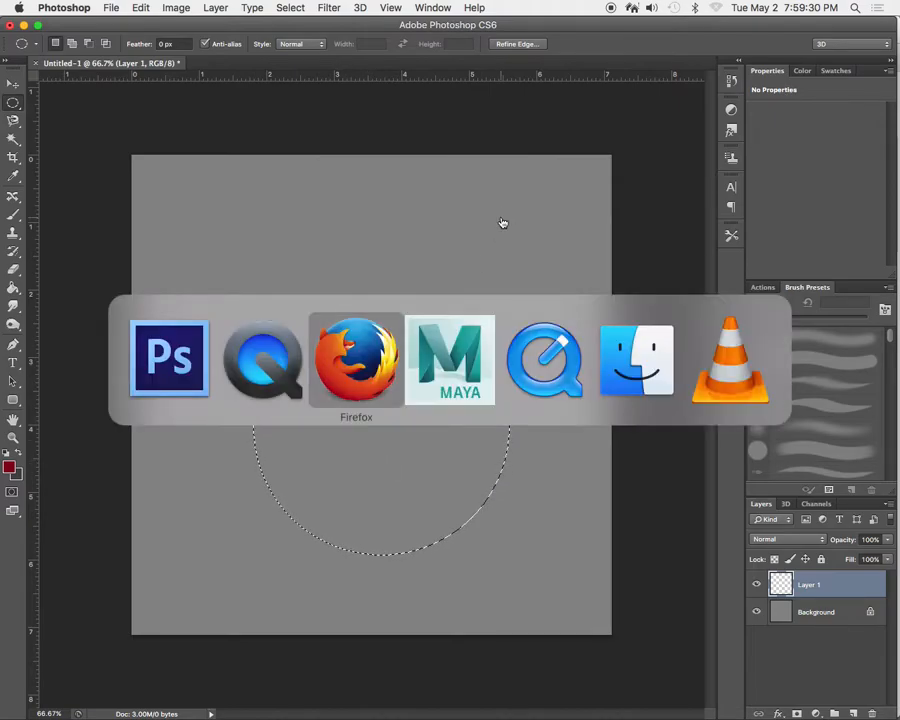
key("super+Tab")
left_click_drag(346, 263, 297, 486)
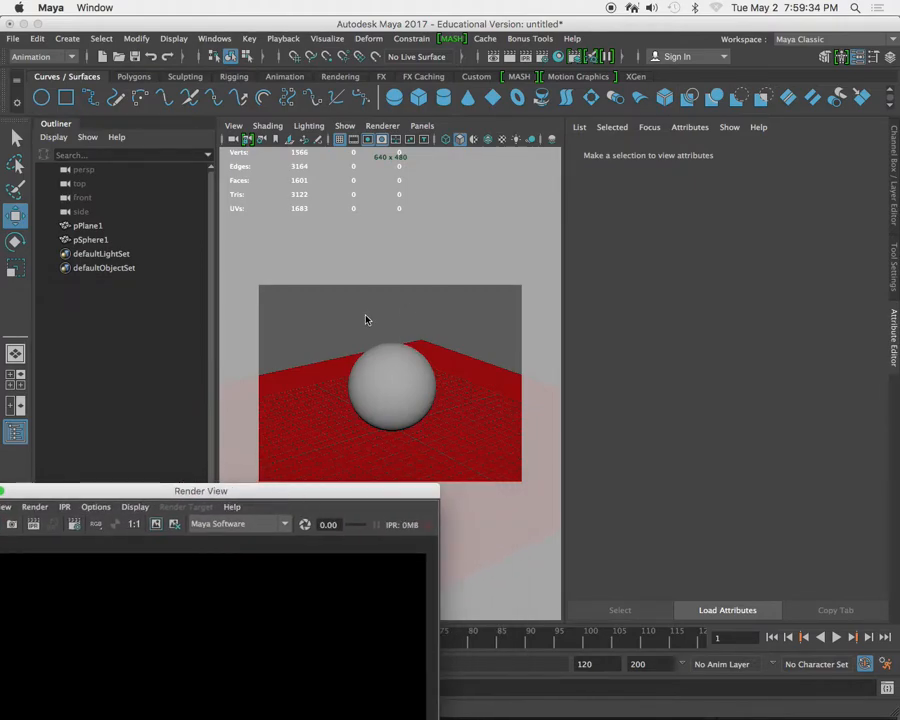
key("space")
left_click(249, 277)
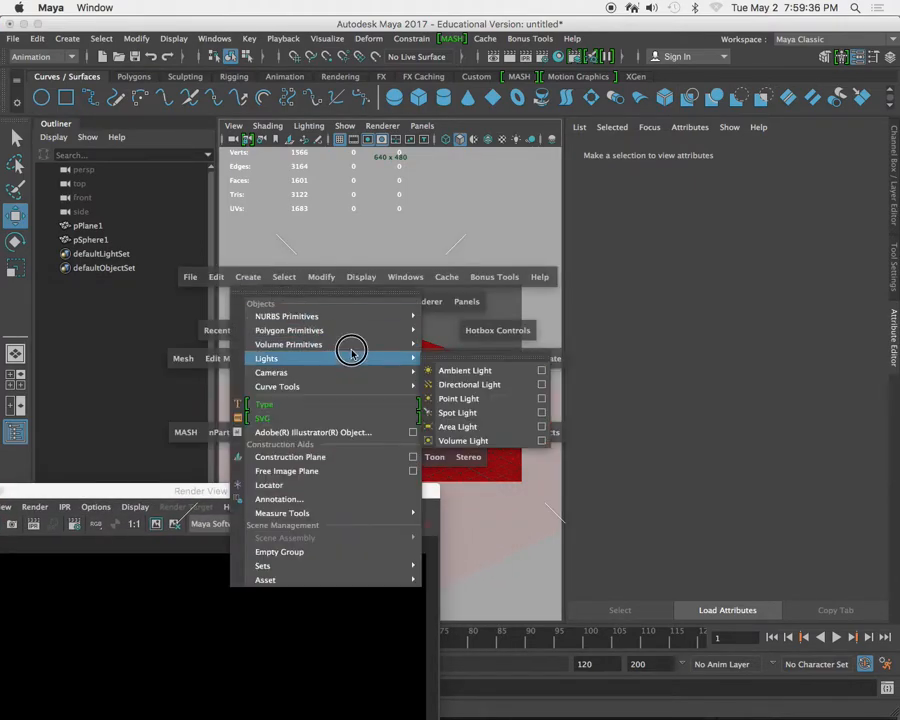
mouse_move(363, 360)
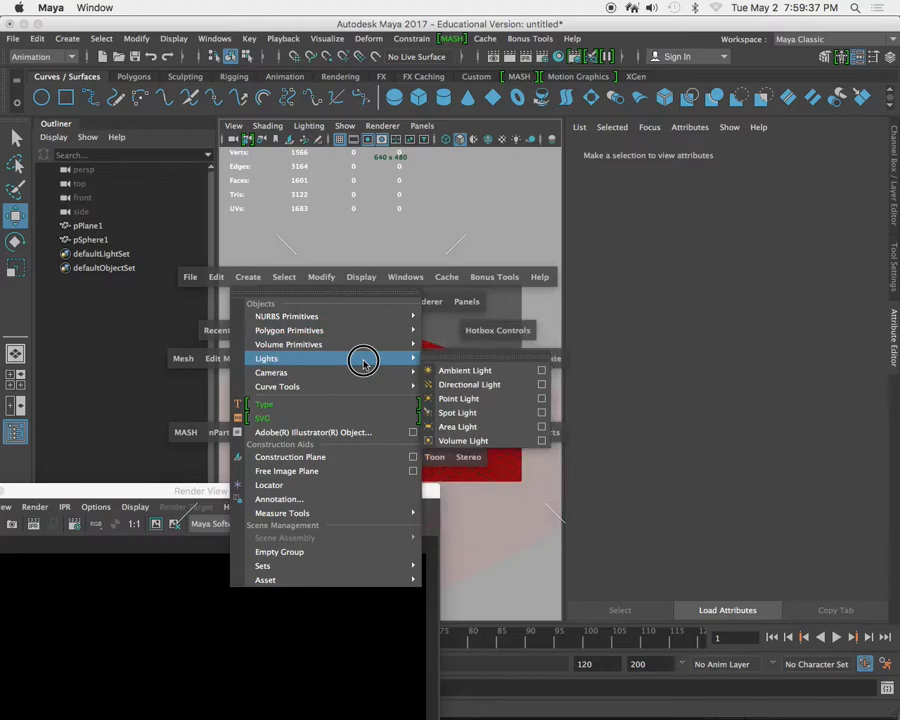
left_click(470, 384)
- Raise the directional light beside the sphere and rotate it to shine diagonally down onto it from the upper left
key("e")
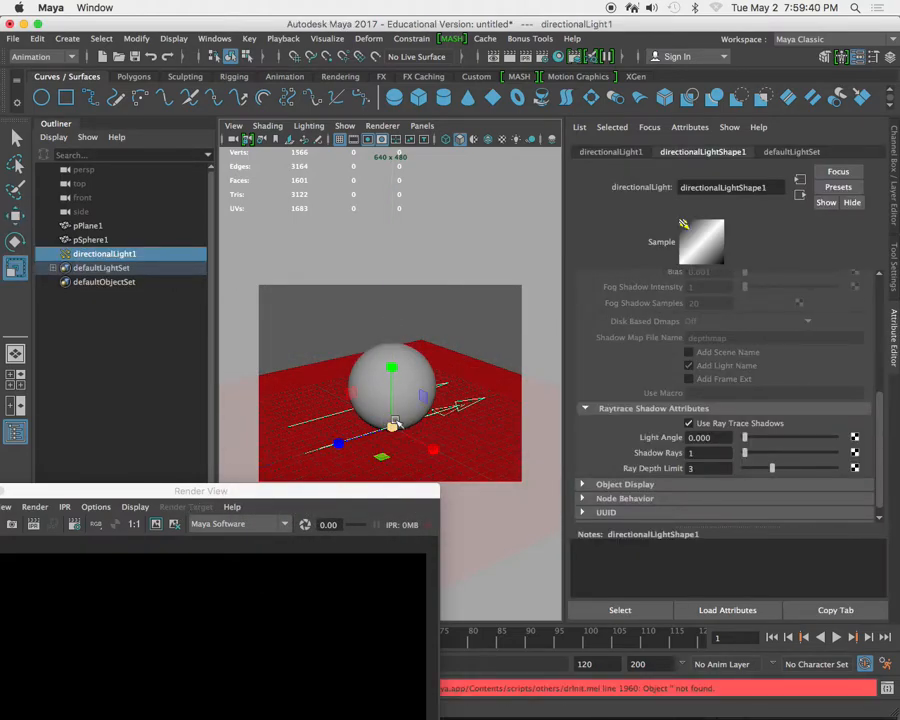
left_click_drag(359, 395, 297, 355)
key("w")
left_click_drag(387, 333, 399, 312)
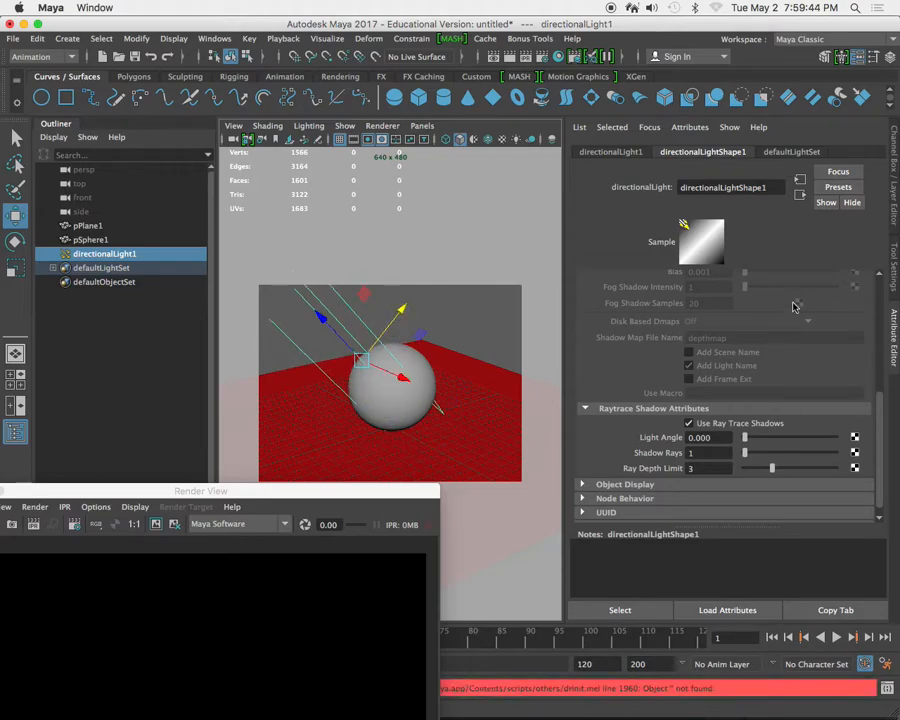
- Set the directional light's color to pale yellow, render the perspective view, and move the render window clear of the sphere
left_click_drag(881, 396, 881, 280)
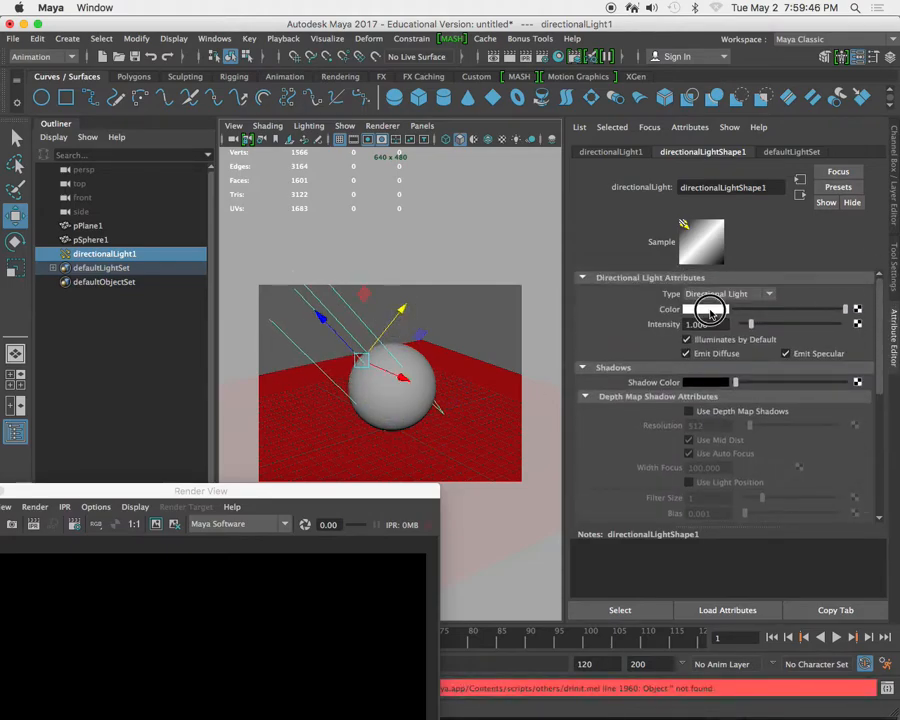
left_click(714, 309)
left_click_drag(338, 382, 311, 407)
left_click(322, 617)
left_click_drag(226, 494, 300, 281)
left_click(62, 305)
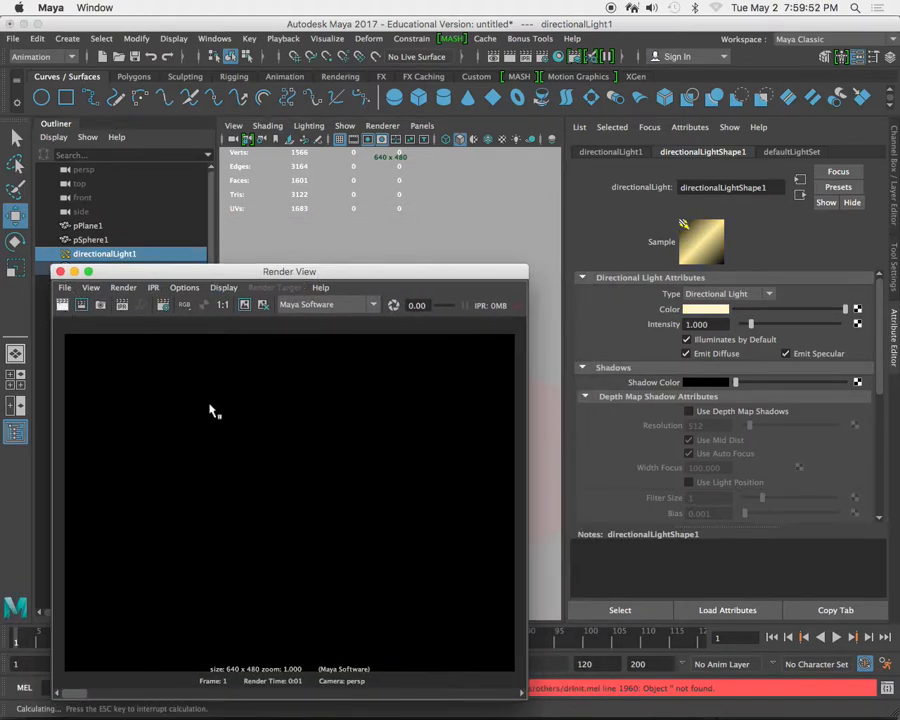
left_click_drag(378, 277, 327, 393)
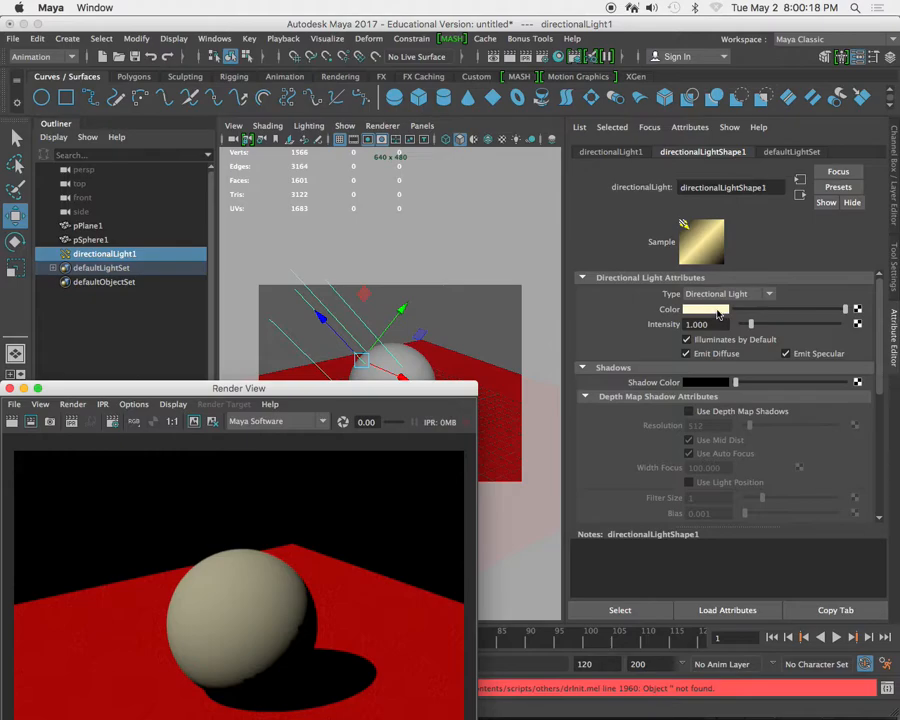
left_click_drag(267, 390, 257, 445)
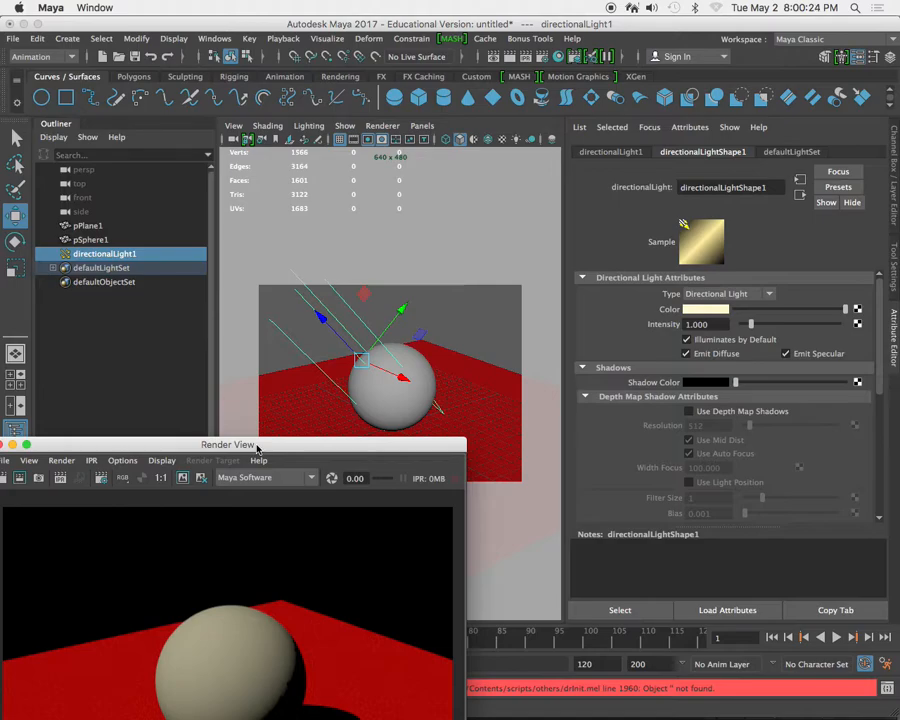
left_click_drag(298, 449, 274, 448)
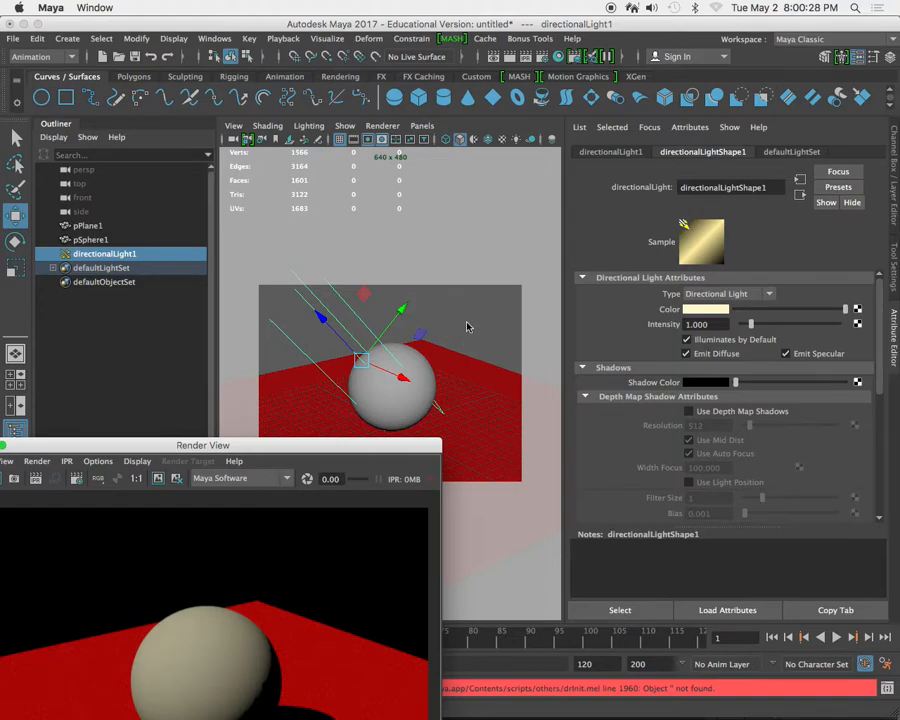
- Duplicate the yellow directional light and rotate the copy to shine nearly horizontally from the right side of the sphere
key("super+d")
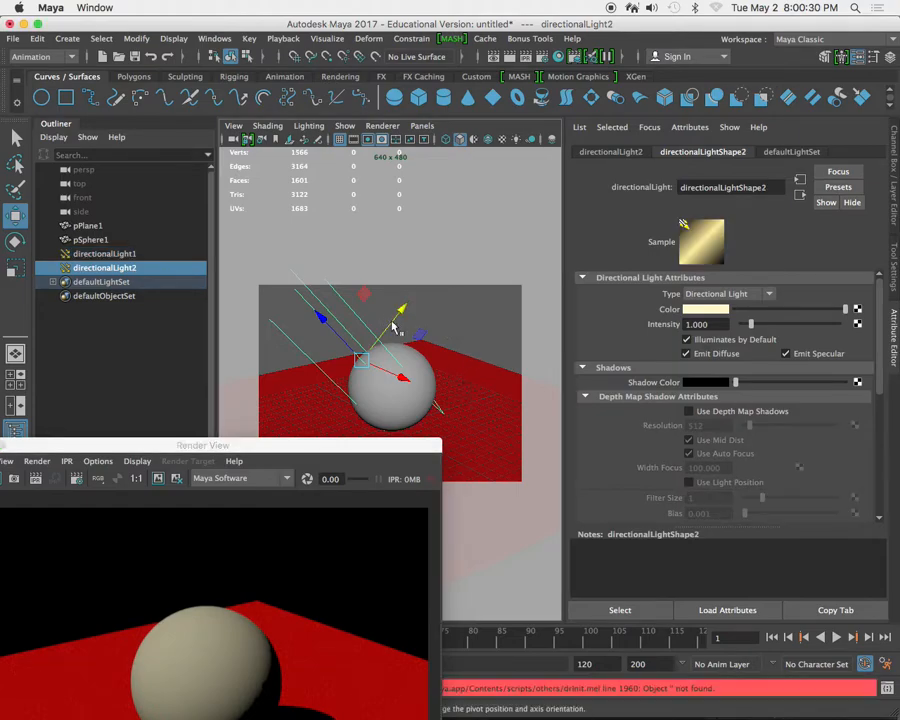
key("e")
left_click_drag(360, 371, 383, 347)
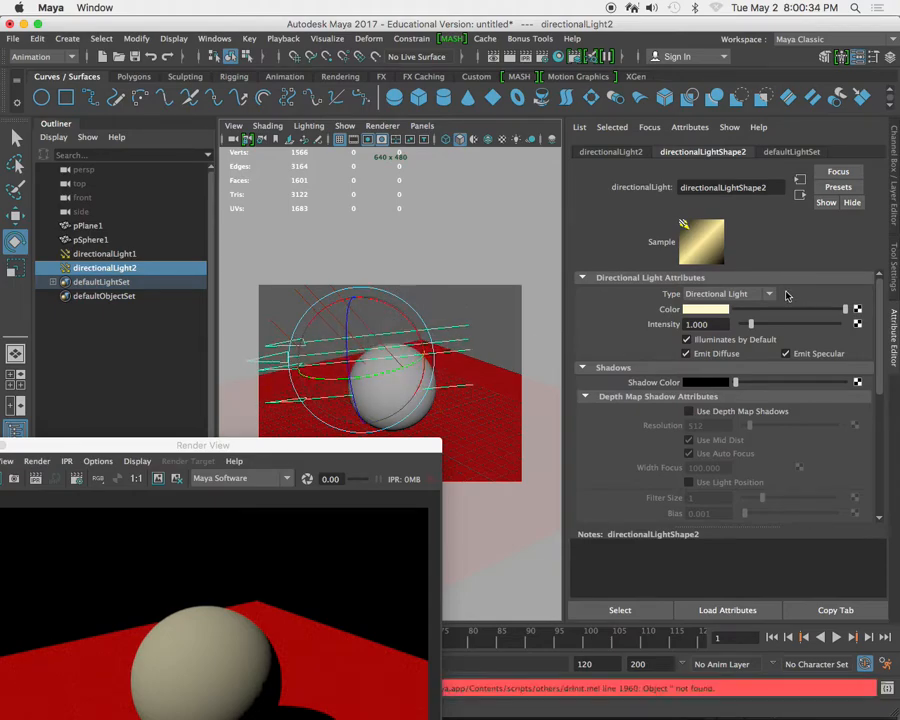
- Set directionalLight2's color to light violet-blue and render the scene
left_click(710, 309)
left_click(374, 388)
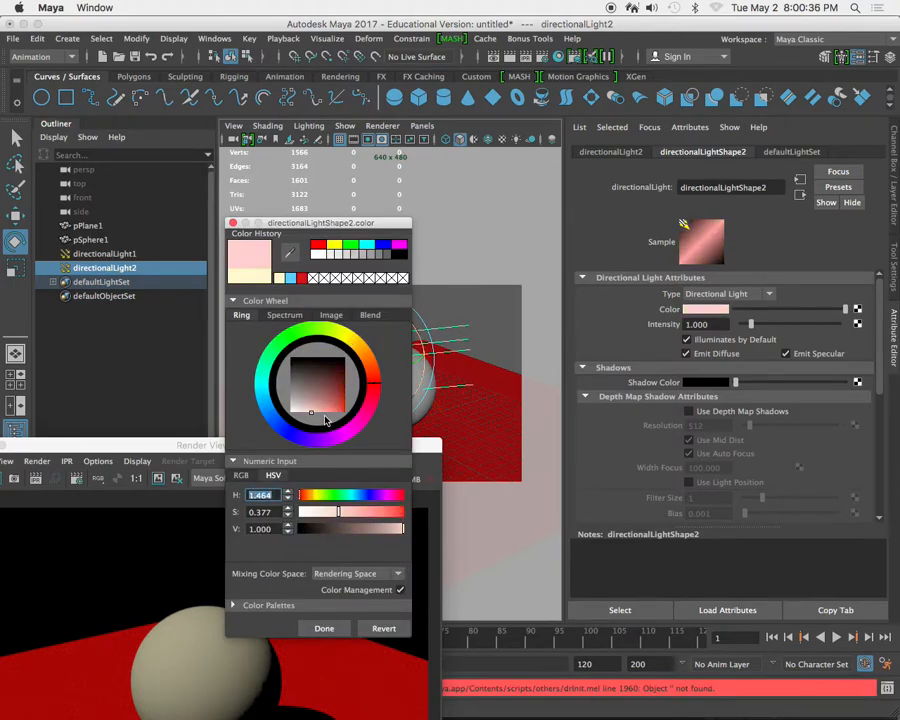
left_click_drag(327, 433, 343, 271)
left_click(332, 407)
left_click(331, 630)
left_click(64, 310)
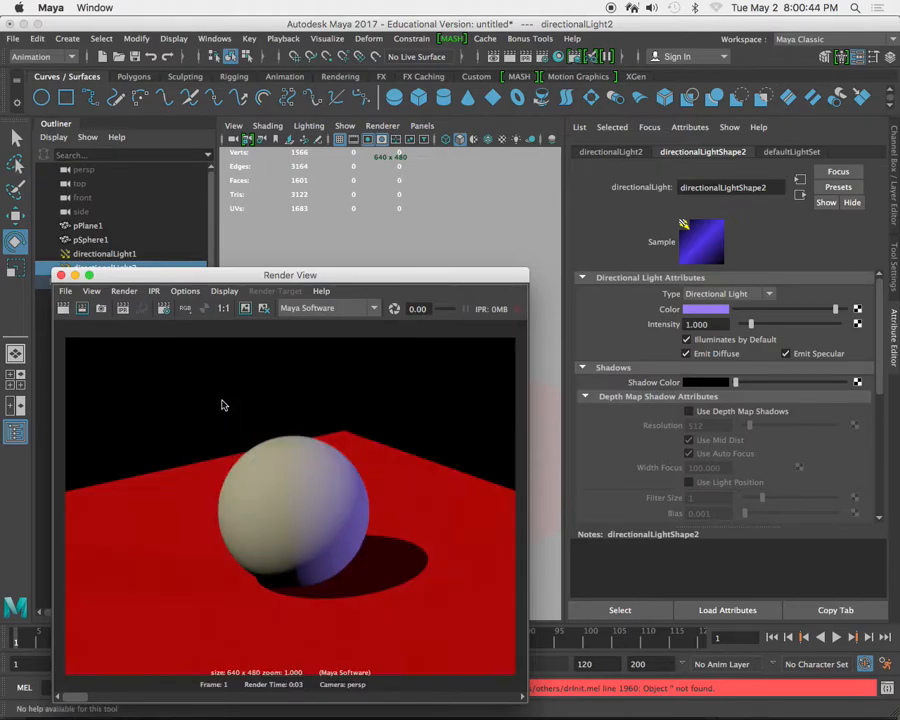
- Move the render window aside and rotate directionalLight2 to shine diagonally upward from the lower right
left_click_drag(360, 277, 366, 486)
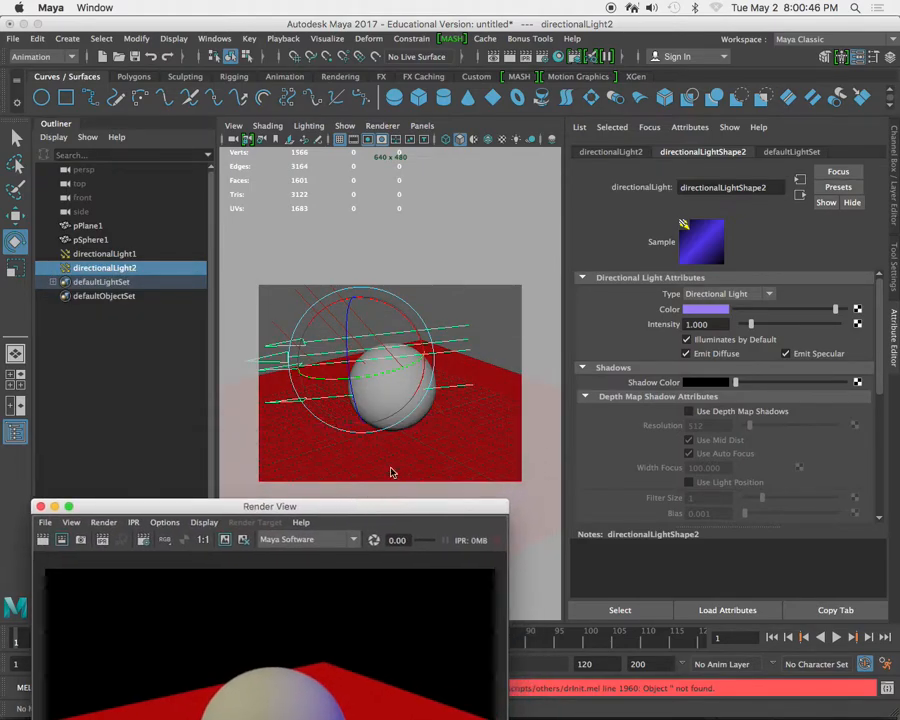
left_click_drag(434, 350, 365, 430)
left_click_drag(346, 507, 315, 462)
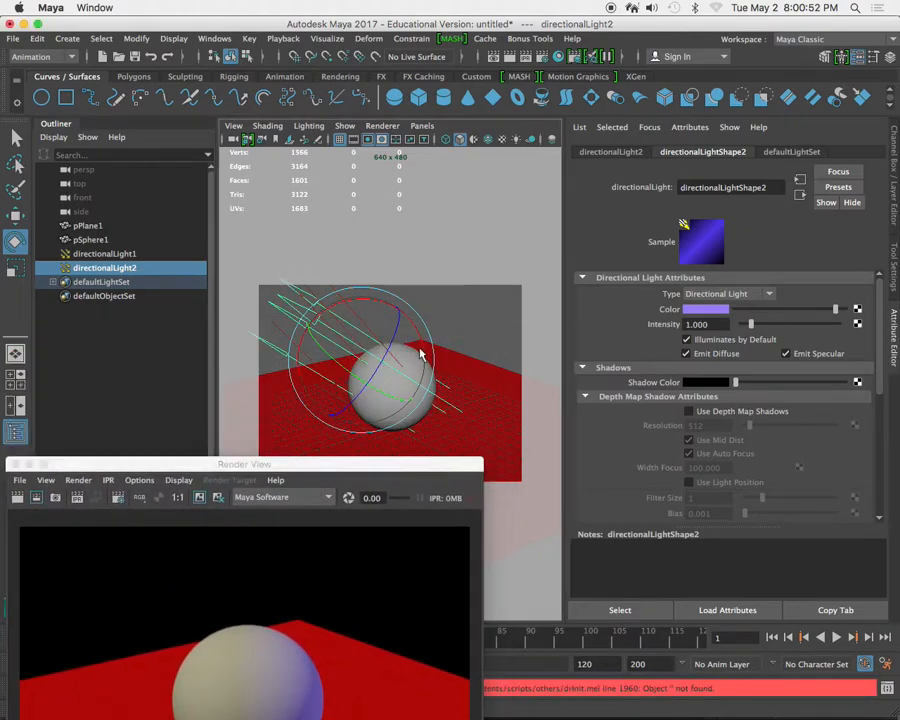
- Duplicate directionalLight2, aim the copy down toward the lower left, and color it magenta with hue 329.605, saturation 1.000 and value 0.913
key("ctrl+d")
left_click_drag(327, 386, 402, 410)
left_click(705, 309)
left_click(366, 420)
left_click_drag(397, 527, 404, 525)
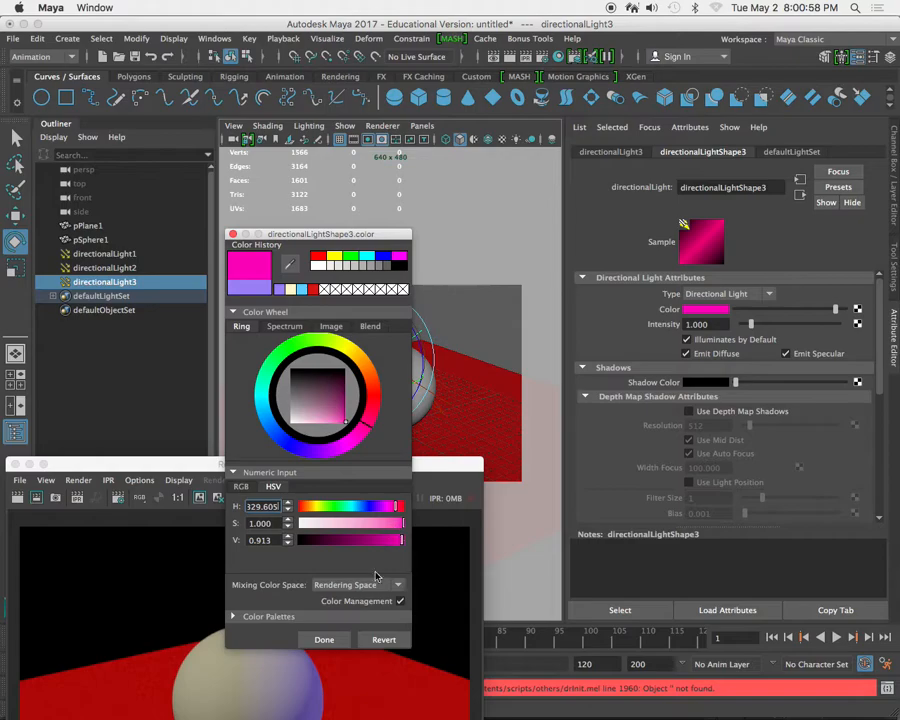
left_click(328, 641)
- Render the scene with all three directional lights, then move the render window below the viewport objects
left_click_drag(335, 473, 368, 246)
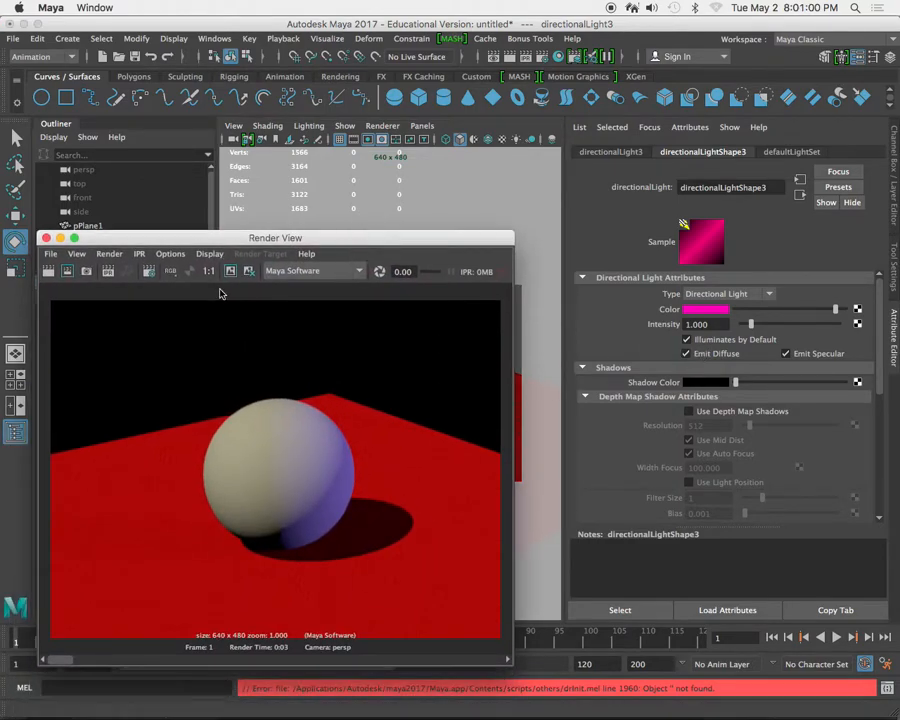
left_click(50, 272)
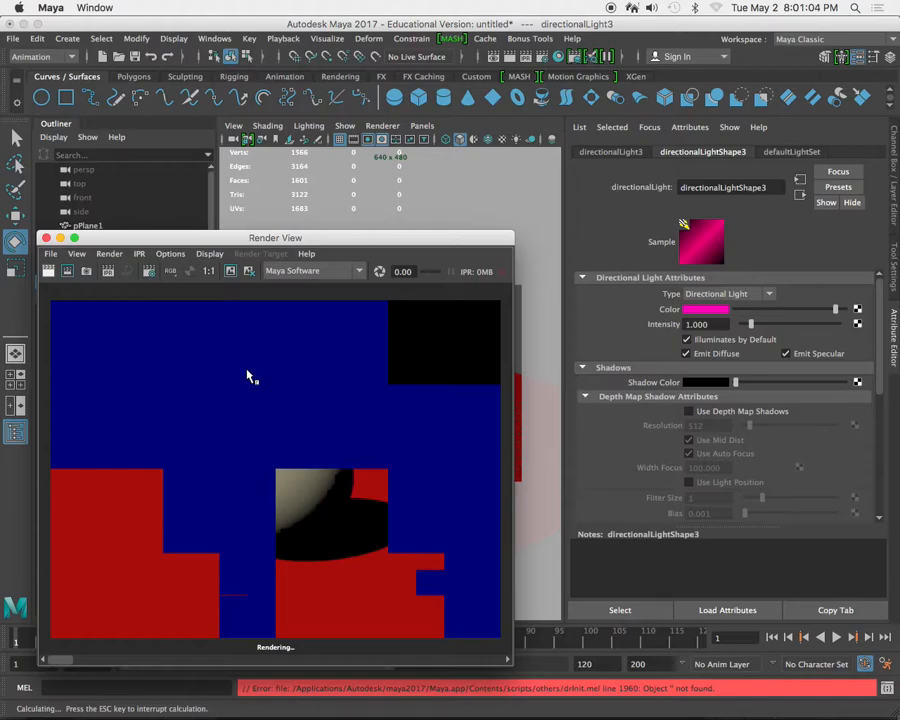
left_click_drag(386, 244, 354, 507)
- Examine the raytrace shadow settings of directionalLight2, then clear the selection
left_click(475, 318)
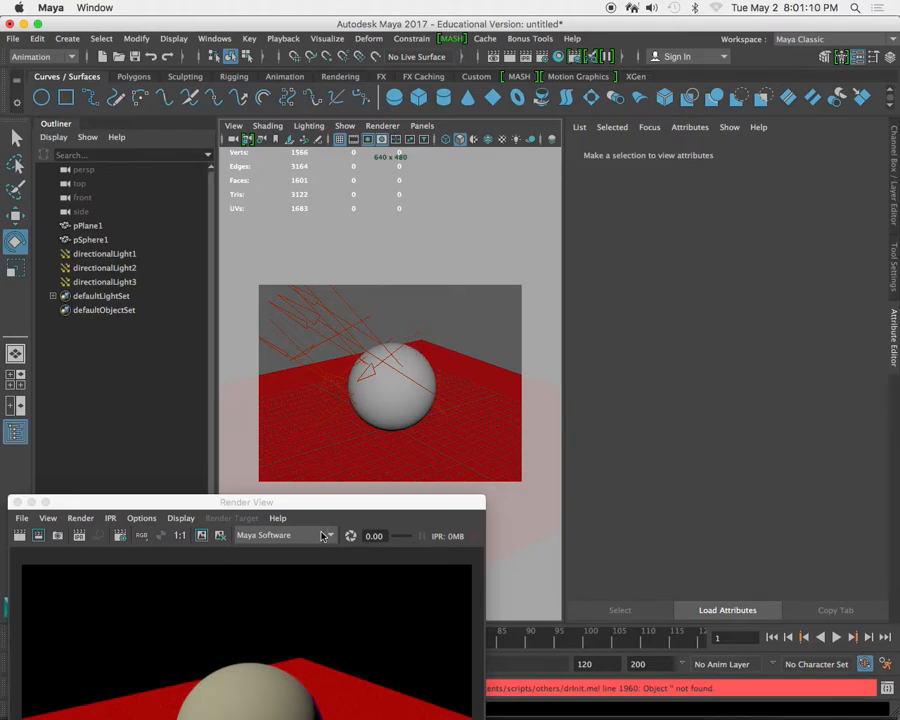
left_click(315, 314)
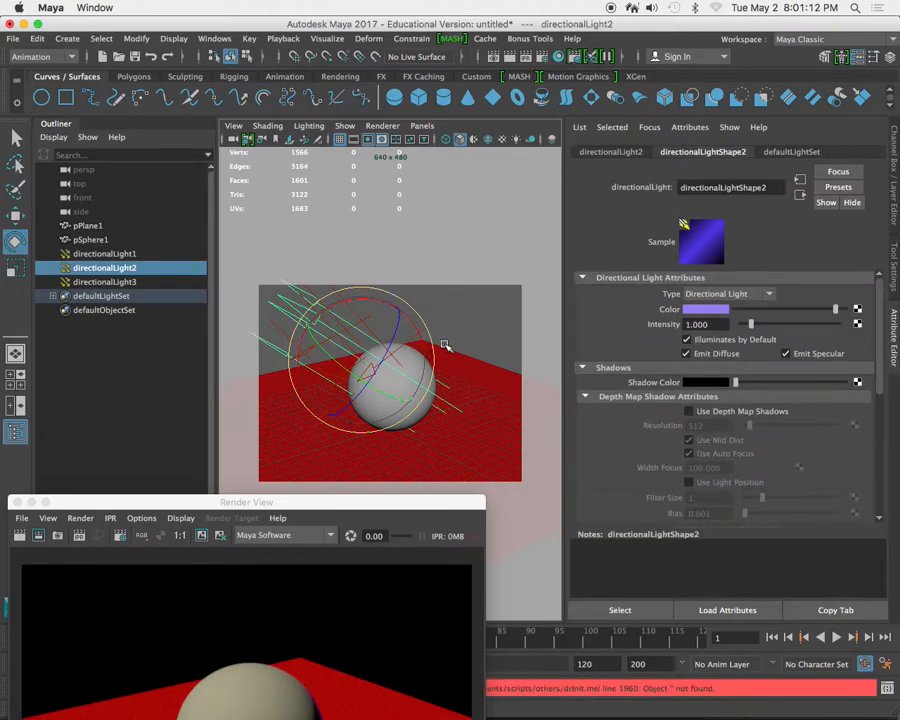
scroll(707, 420, "down", 6)
left_click(705, 417)
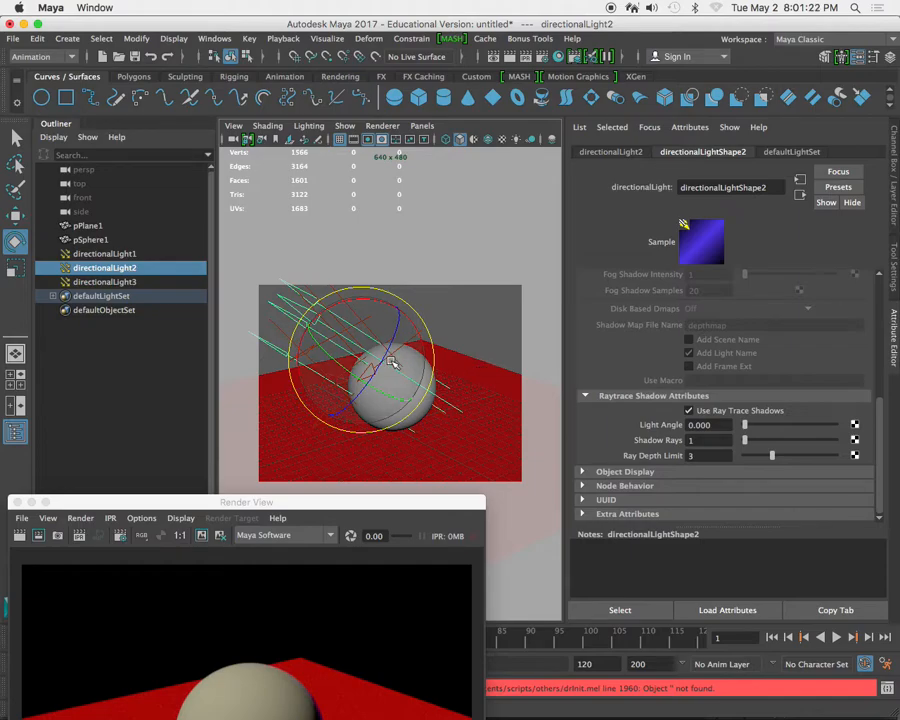
left_click(463, 335)
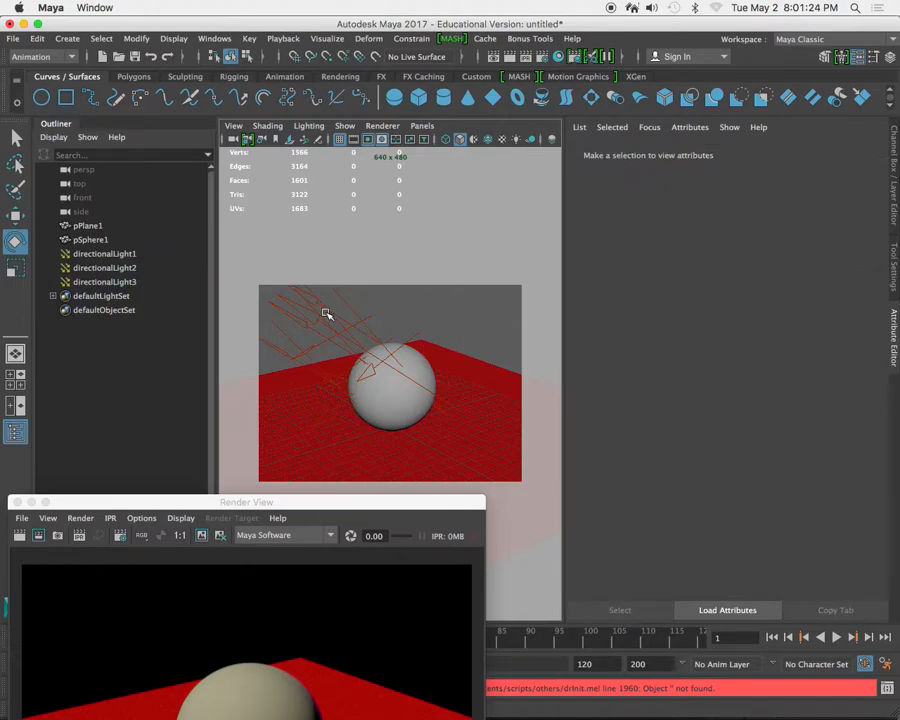
- Change to the Rendering menu set and open the light-centric Light Linking Editor, placing it below the sphere
left_click(67, 58)
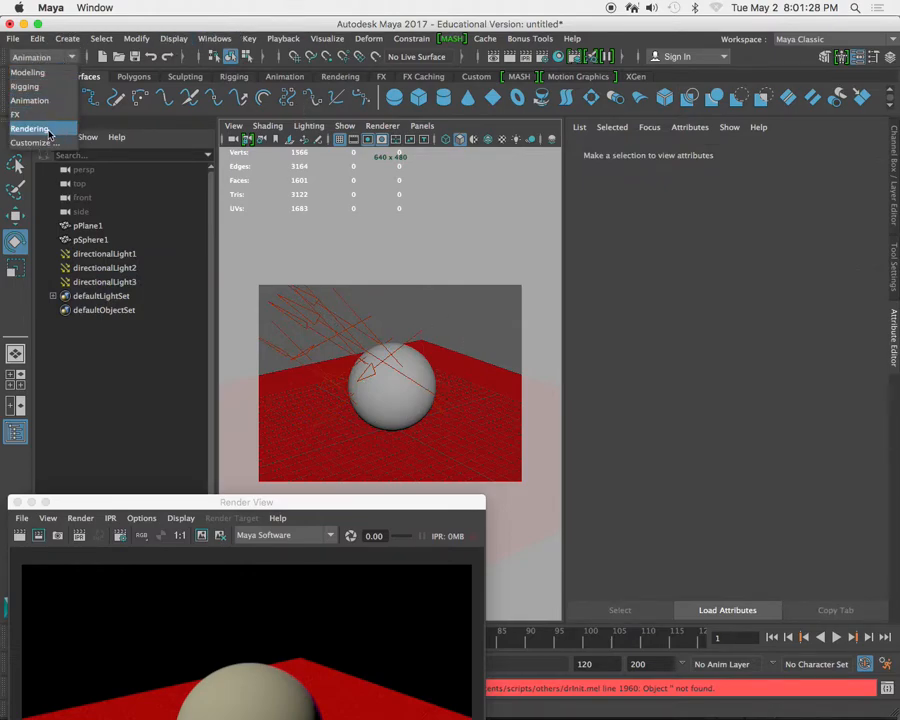
left_click(47, 129)
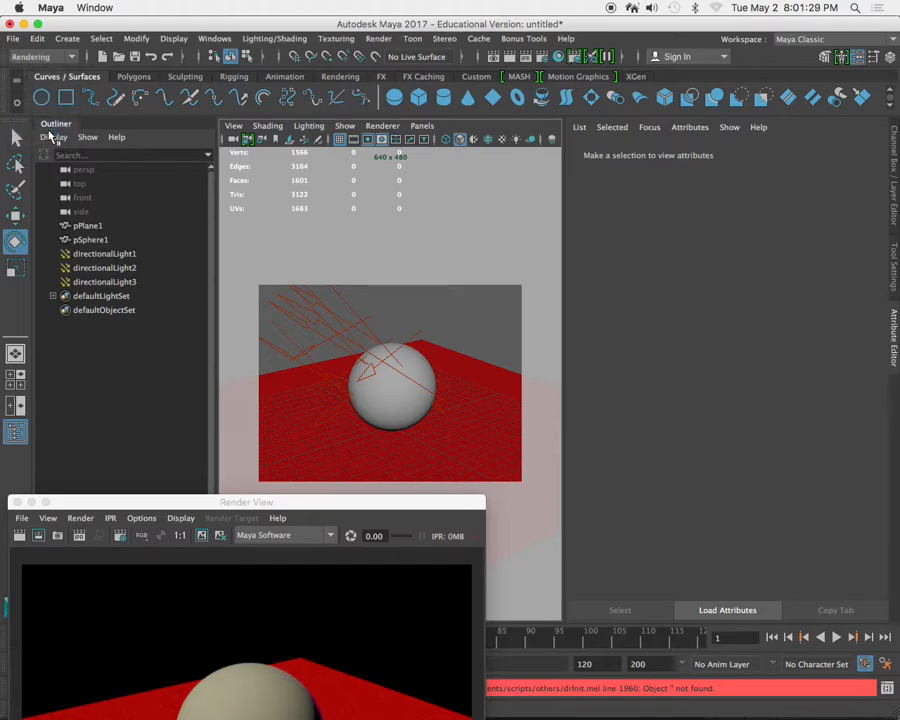
left_click(294, 40)
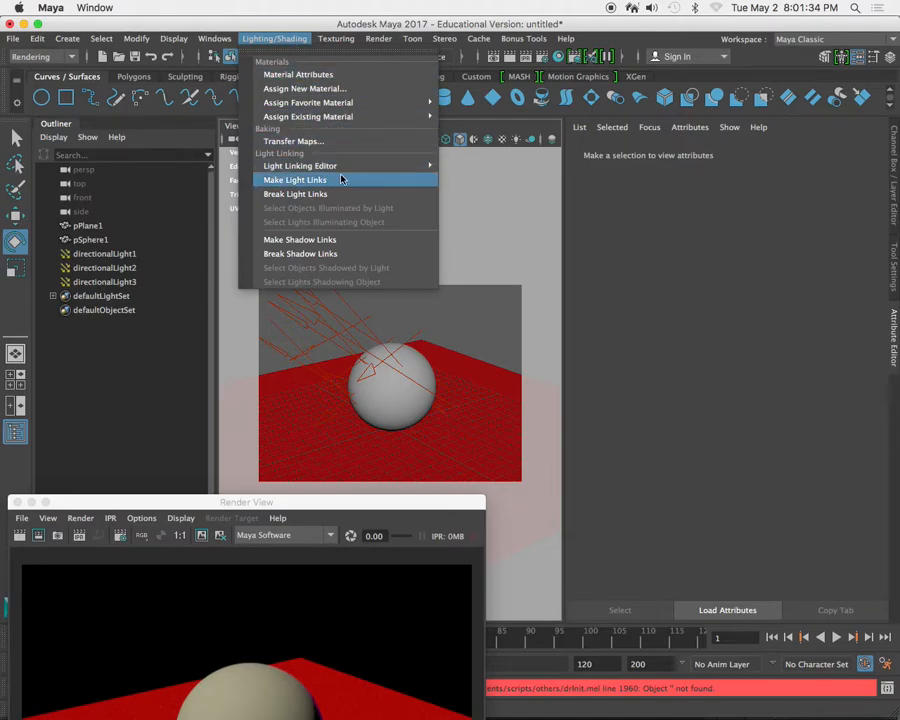
mouse_move(346, 172)
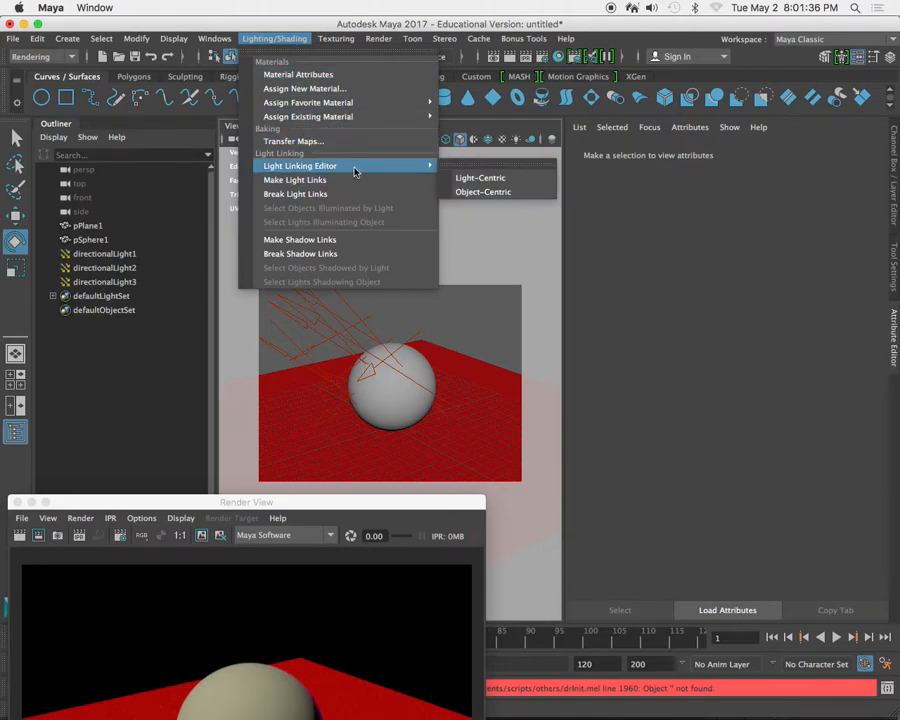
left_click(516, 182)
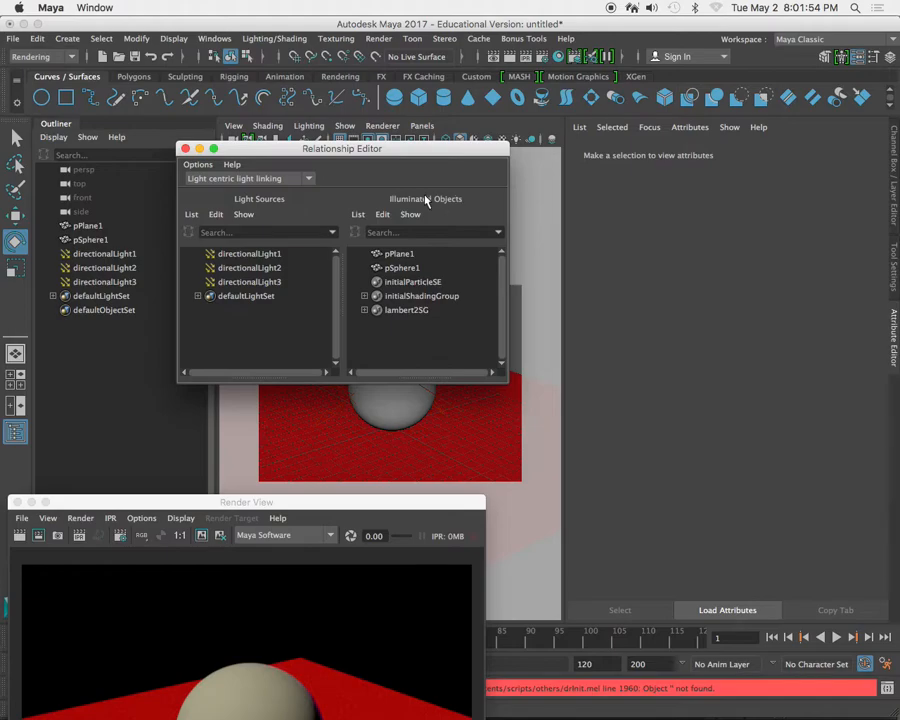
left_click_drag(392, 152, 412, 426)
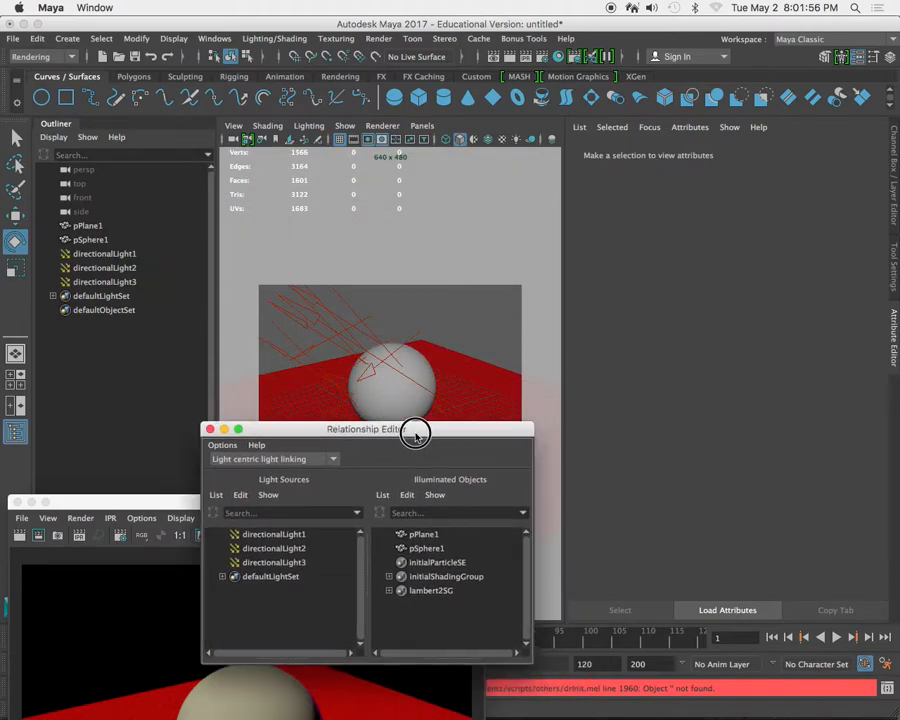
- Unlink pPlane1 from directionalLight2 in the light-centric light linking, and bring the render window forward
left_click(297, 308)
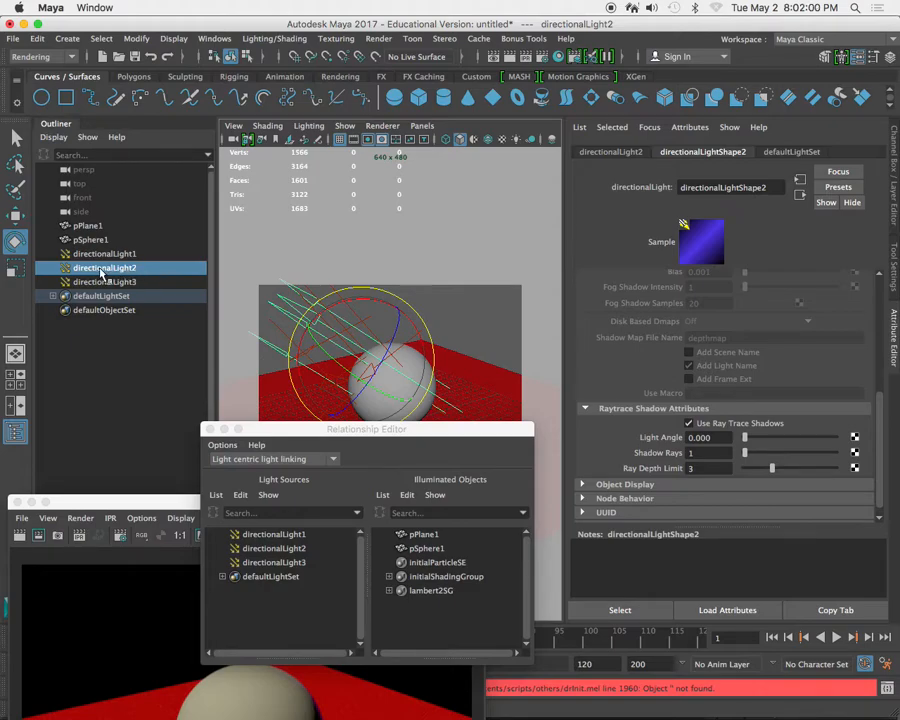
left_click_drag(434, 427, 412, 246)
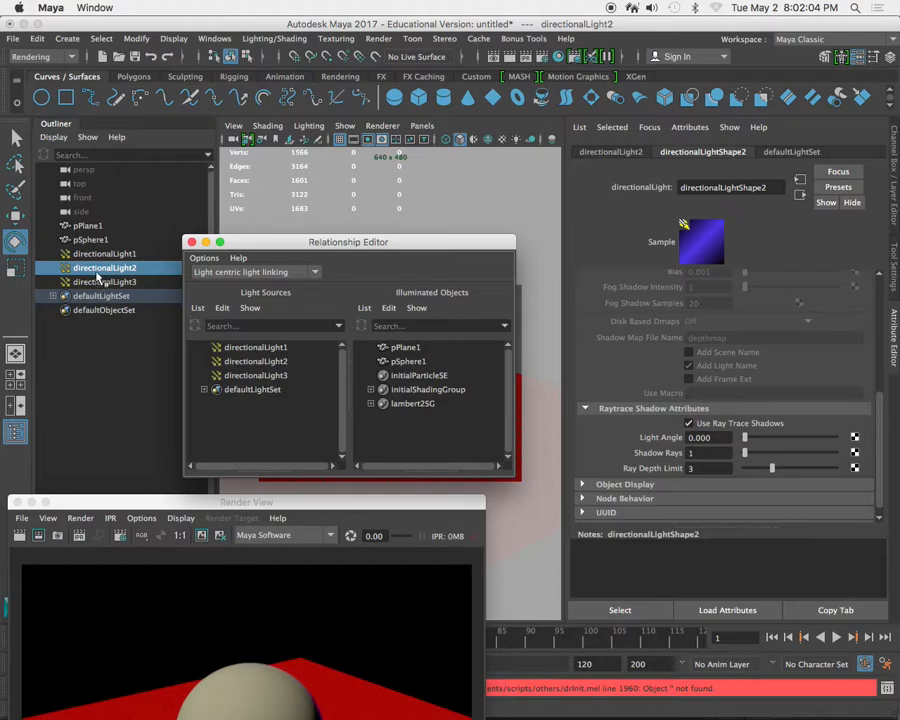
left_click(268, 366)
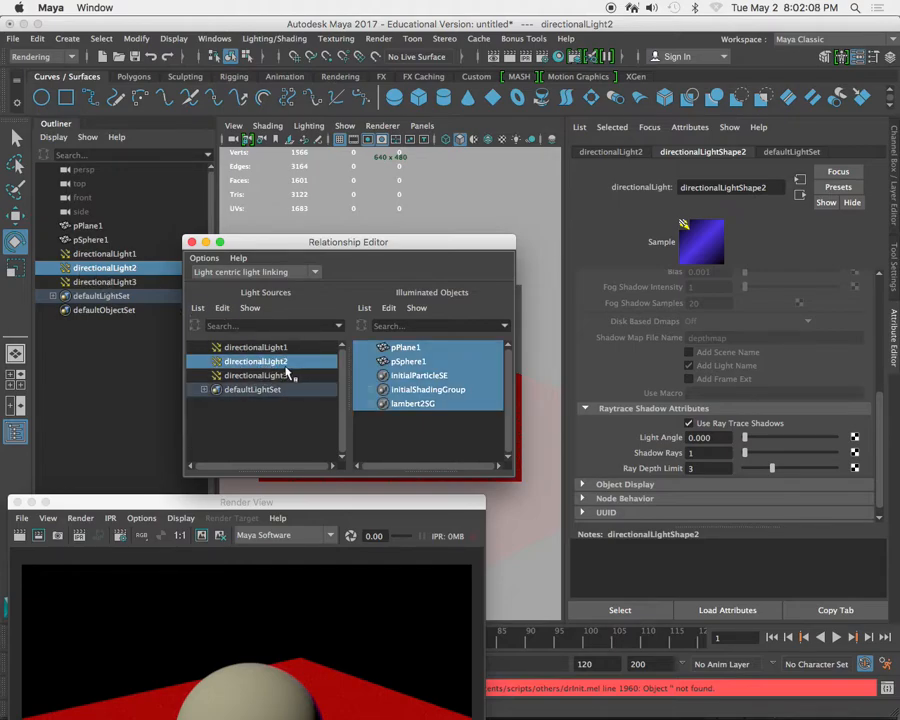
left_click(406, 348)
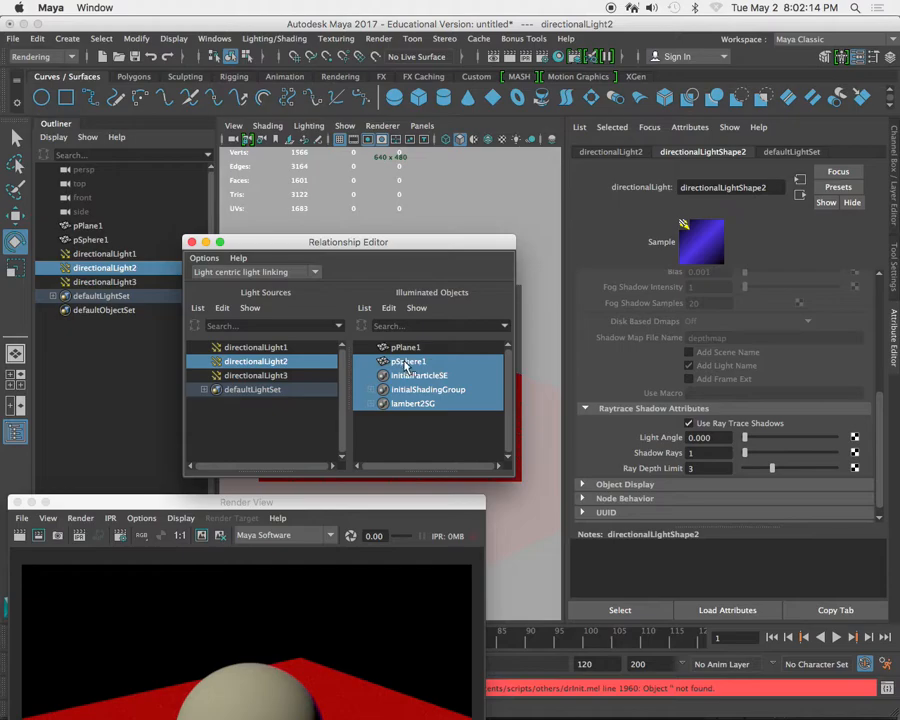
left_click_drag(350, 500, 409, 126)
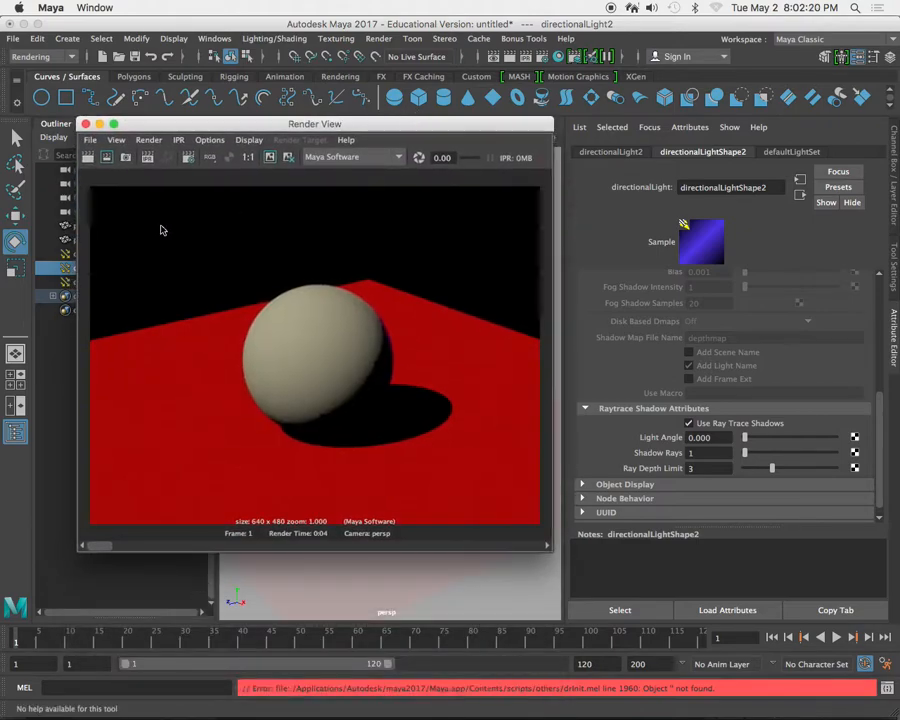
- Render the scene, then unlink pPlane1 from directionalLight3 in the light-centric light linking and render again
left_click(88, 157)
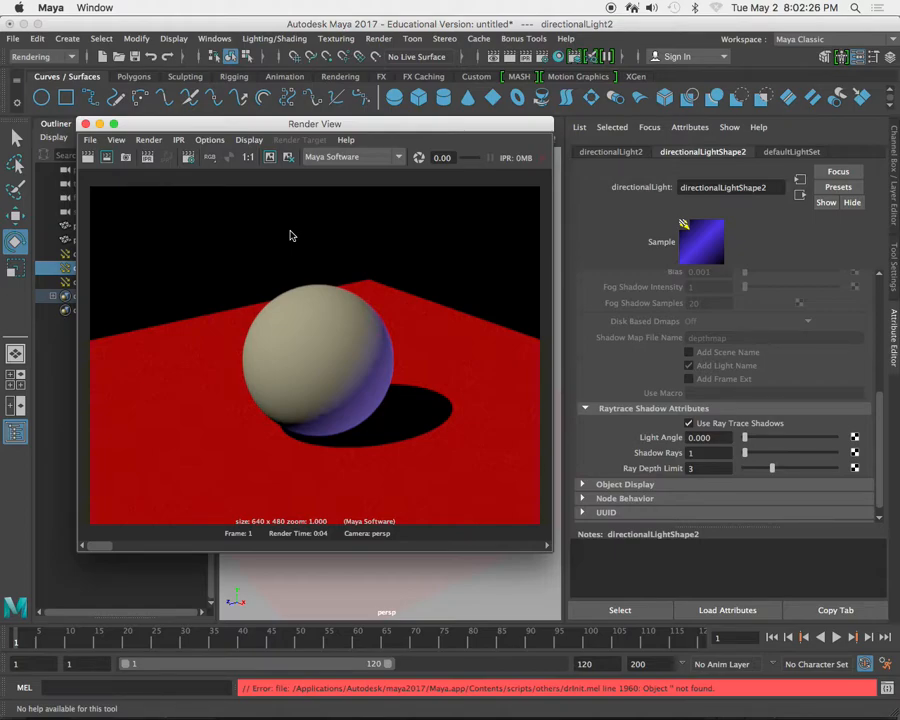
left_click_drag(366, 127, 315, 500)
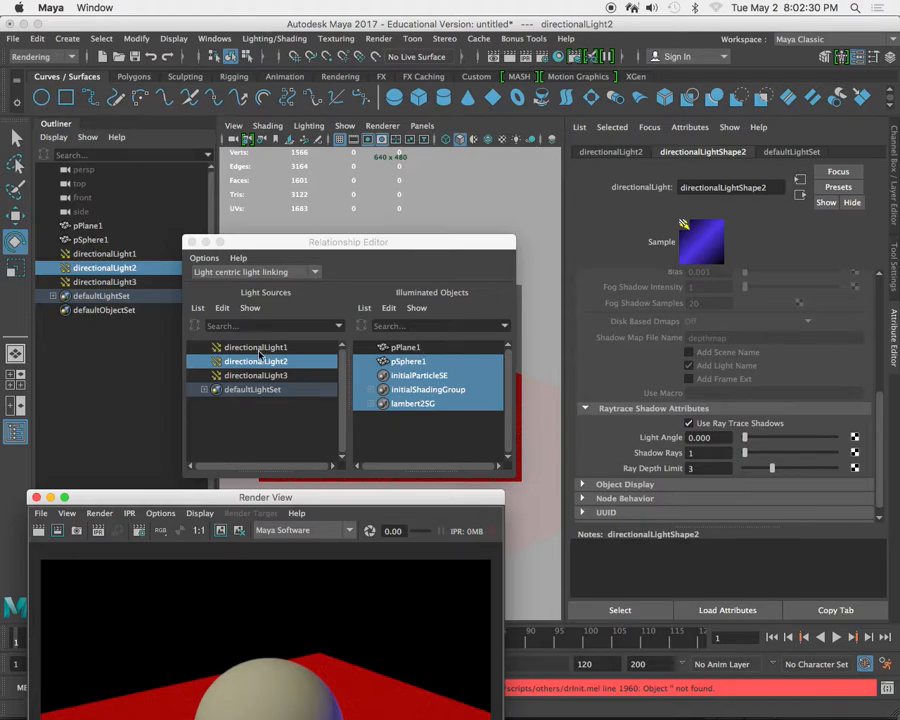
left_click(285, 375)
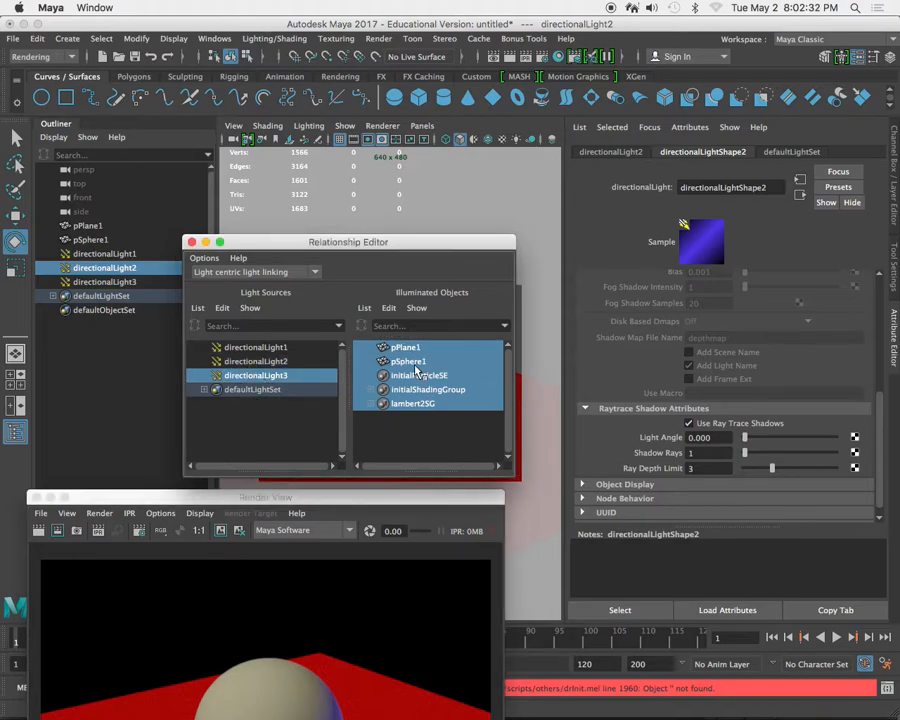
left_click(405, 347)
left_click_drag(374, 500, 388, 157)
left_click(55, 186)
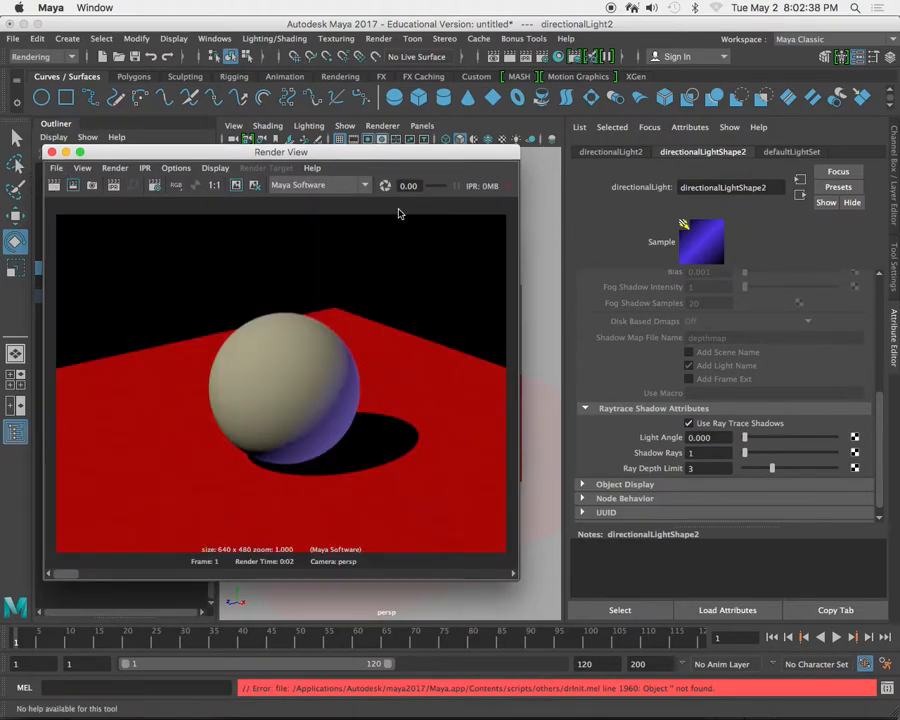
- Set directionalLight3's intensity to 5 and render the scene again
left_click_drag(360, 152, 360, 455)
left_click(105, 282)
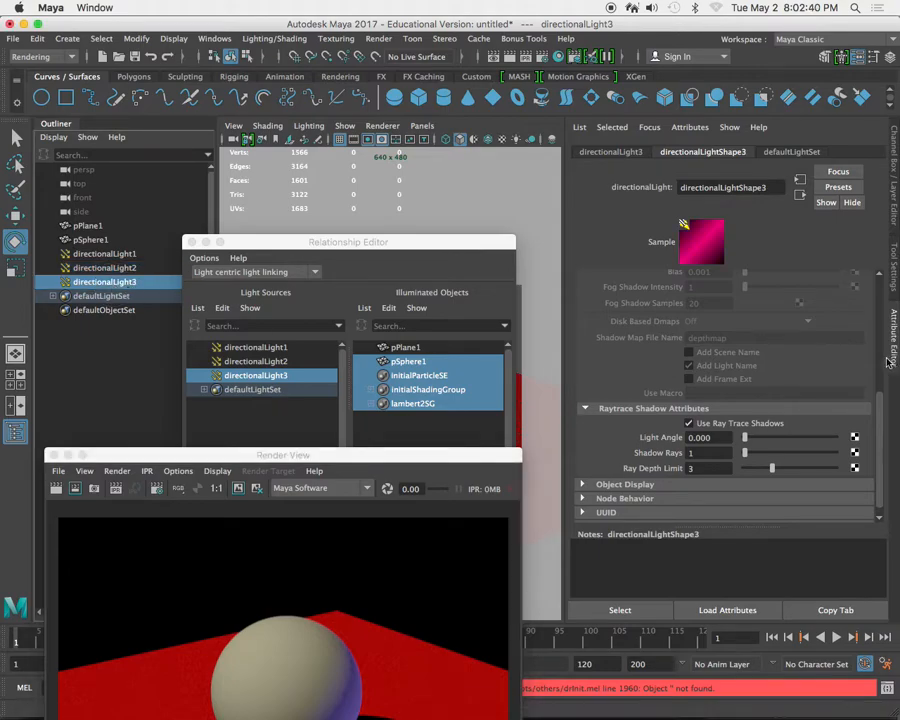
scroll(620, 285, "up", 10)
left_click(714, 324)
type("5")
key("Return")
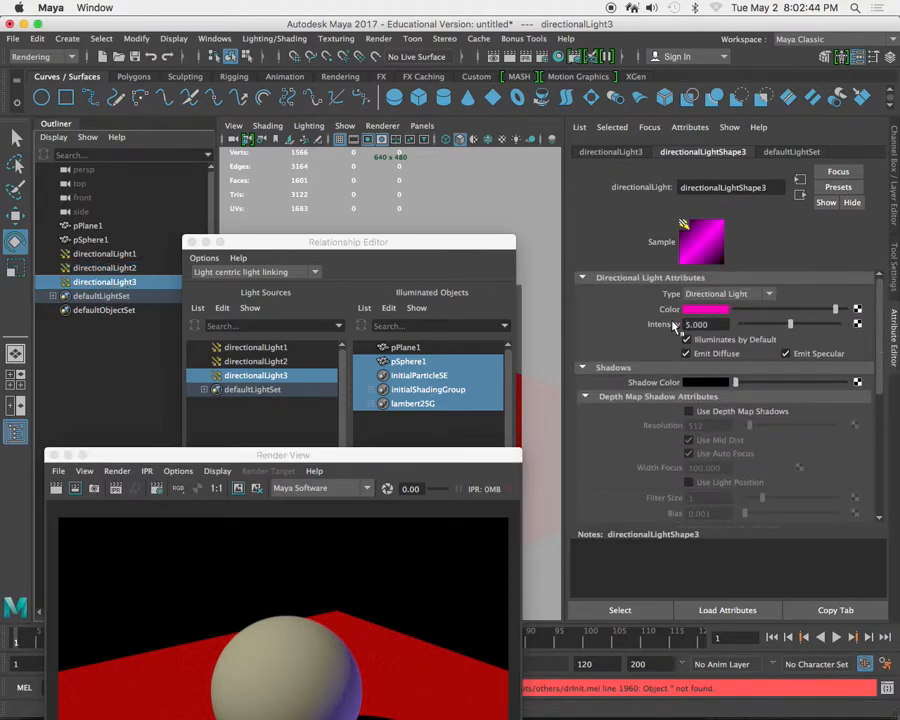
left_click_drag(377, 458, 408, 165)
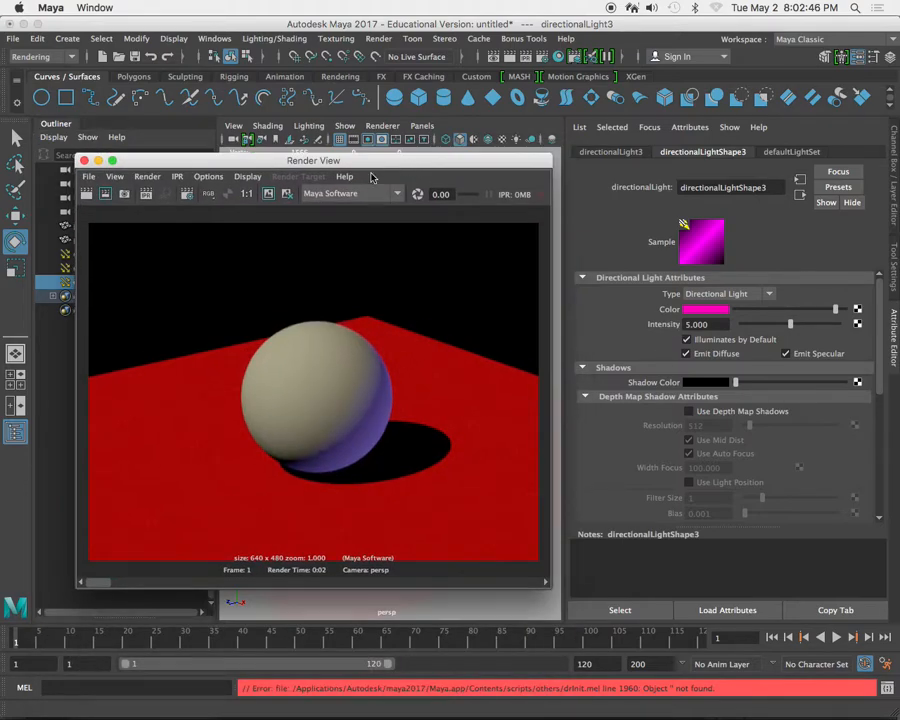
left_click(86, 193)
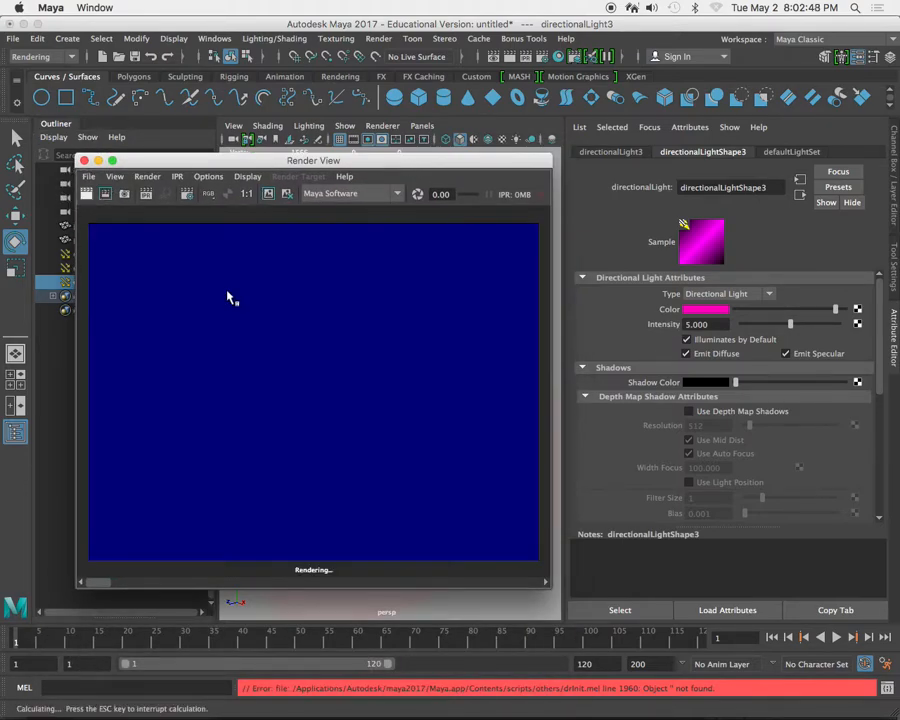
left_click_drag(371, 163, 337, 173)
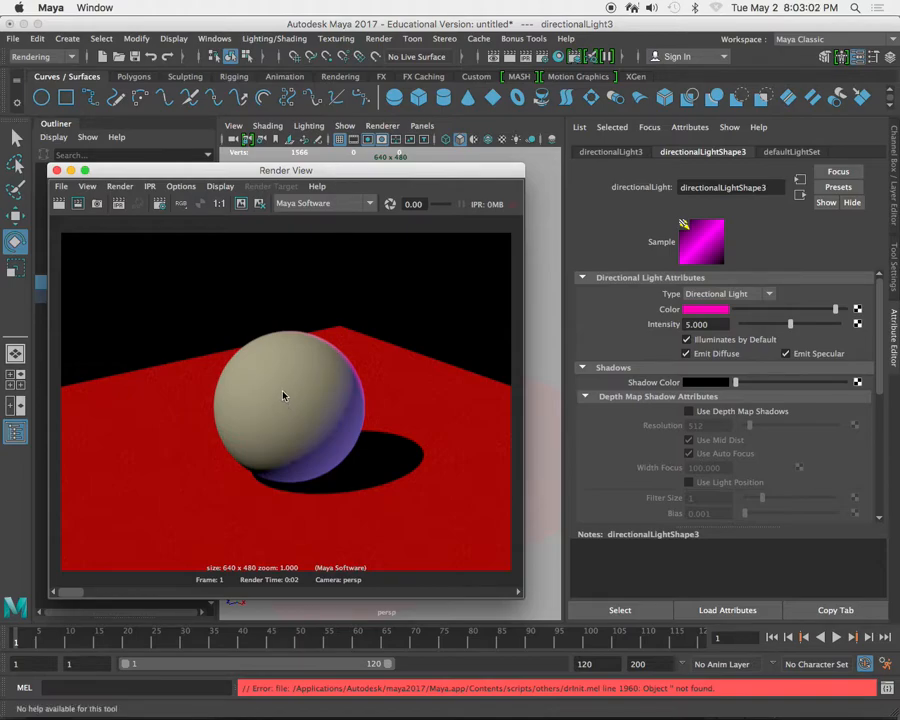
- Close the Relationship Editor, then select directionalLight1 and directionalLight2 in turn to compare their contributions with the rendered sphere
left_click_drag(340, 170, 603, 264)
left_click(277, 240)
left_click(191, 241)
left_click(116, 253)
left_click_drag(485, 270, 367, 192)
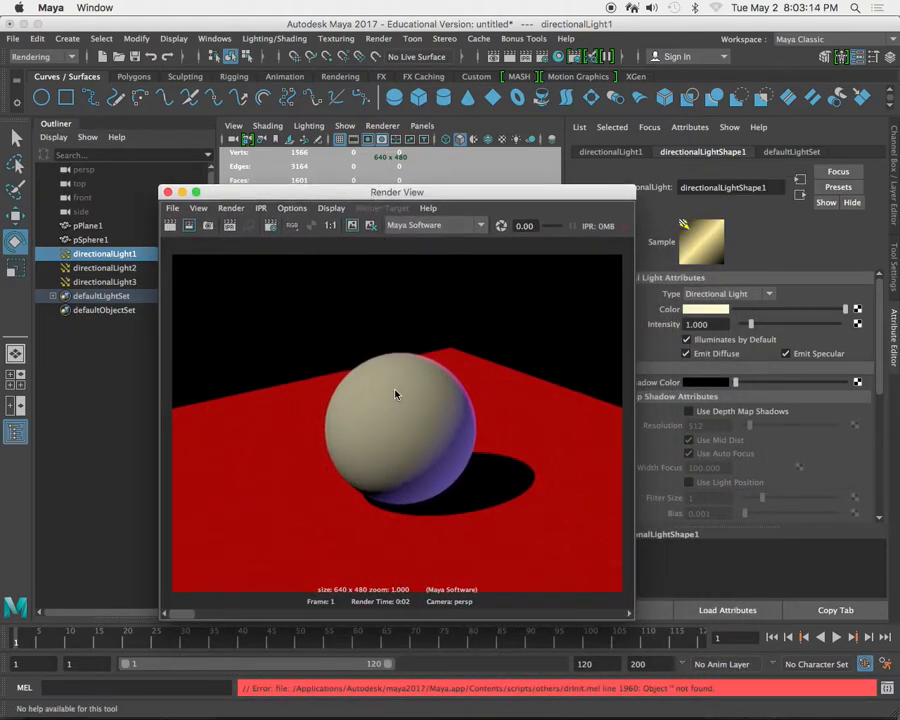
left_click(108, 268)
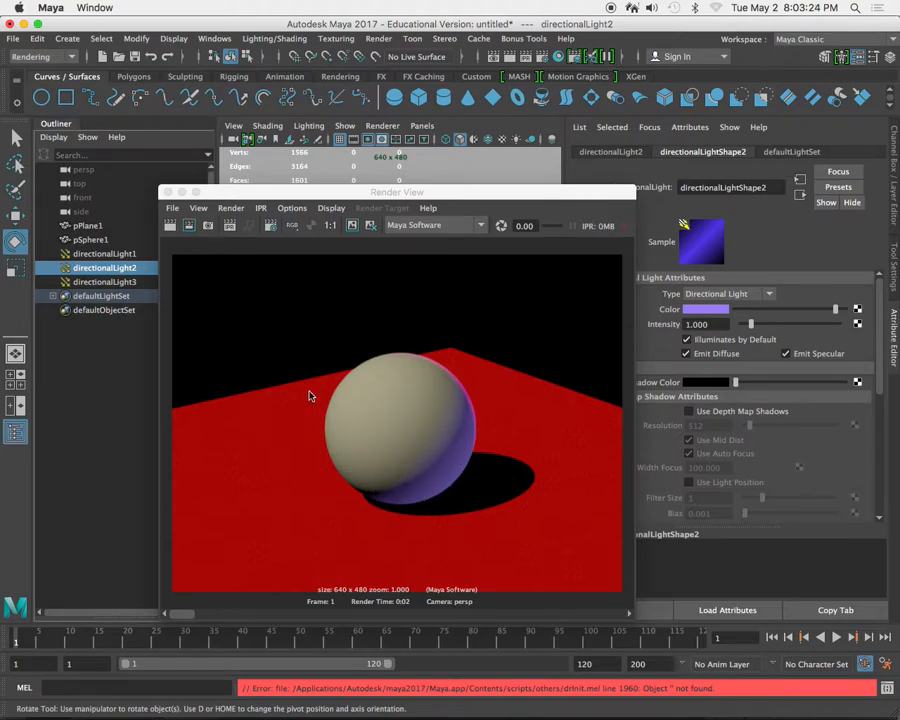
- Rotate directionalLight3 so its pink light wraps farther around the sphere's shadow side, and render the scene
left_click_drag(302, 193, 307, 360)
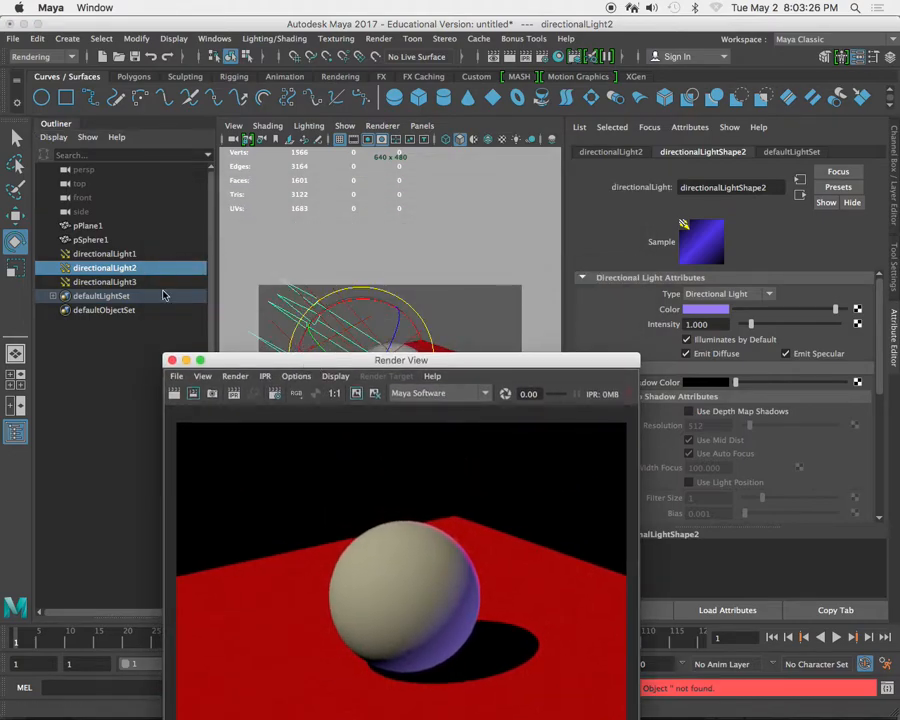
left_click(152, 283)
left_click_drag(396, 358, 401, 487)
mouse_move(368, 372)
left_mouse_down()
mouse_move(352, 376)
mouse_move(372, 376)
left_mouse_up()
left_click_drag(375, 492, 339, 198)
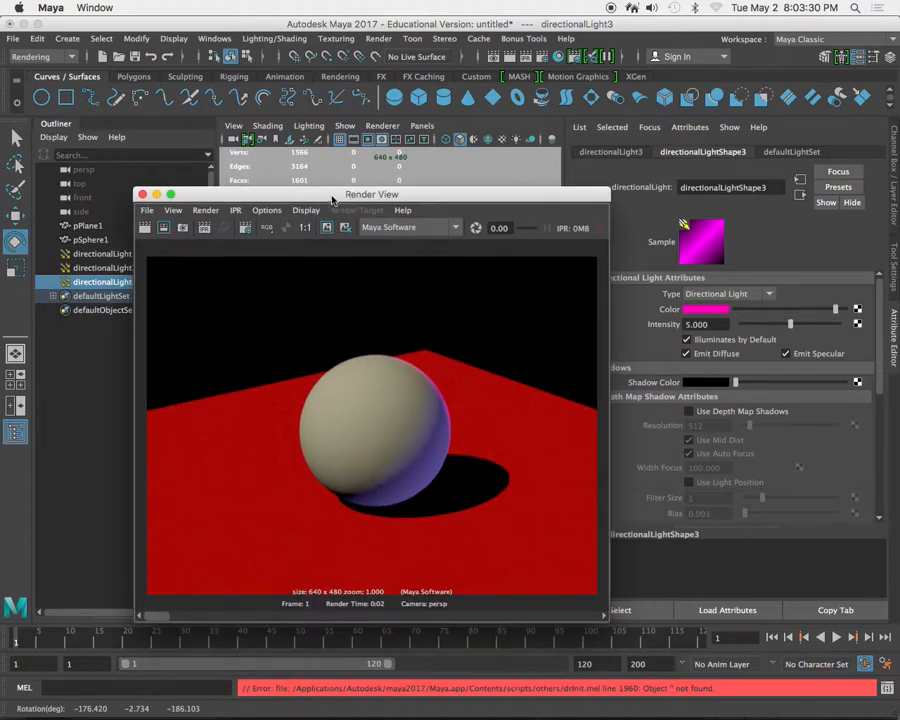
left_click(145, 227)
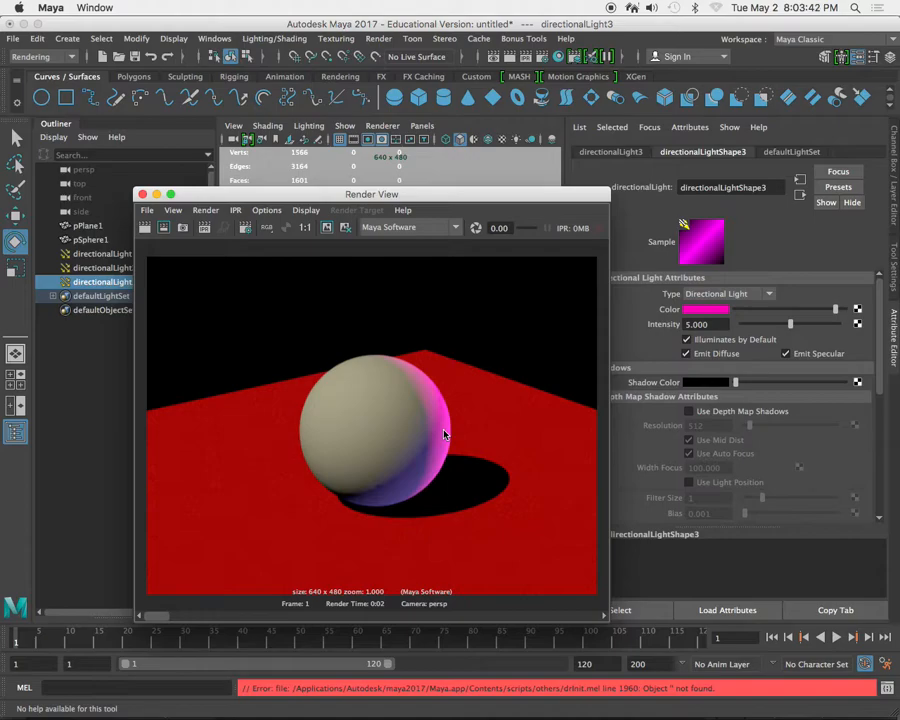
- Rotate directionalLight3 back to a thin pink rim along the sphere's edge, and render the scene again
left_click_drag(269, 194, 280, 428)
left_click_drag(358, 377, 372, 248)
left_click(130, 274)
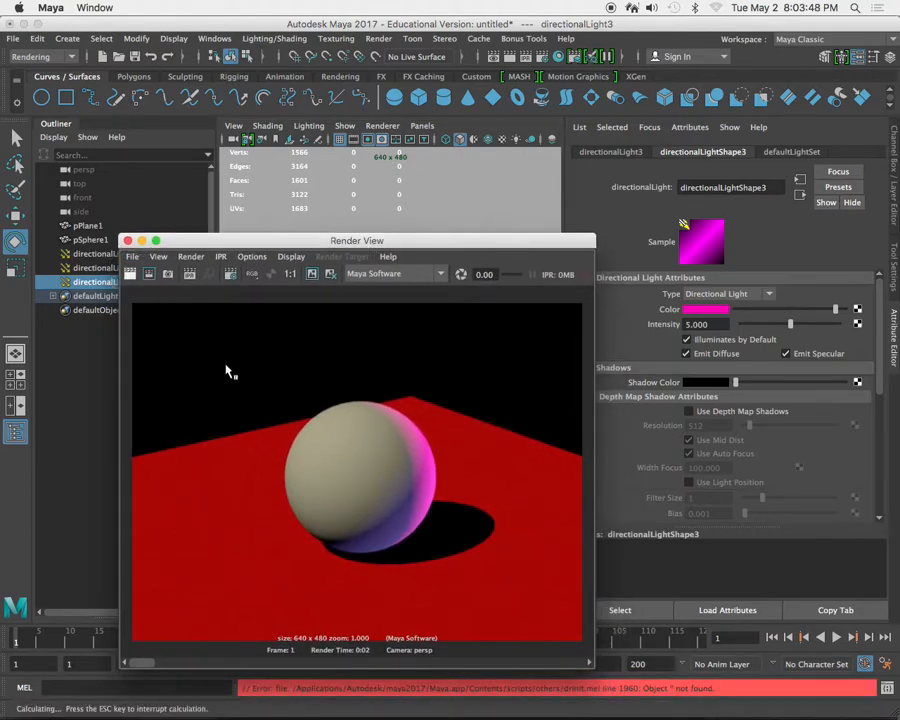
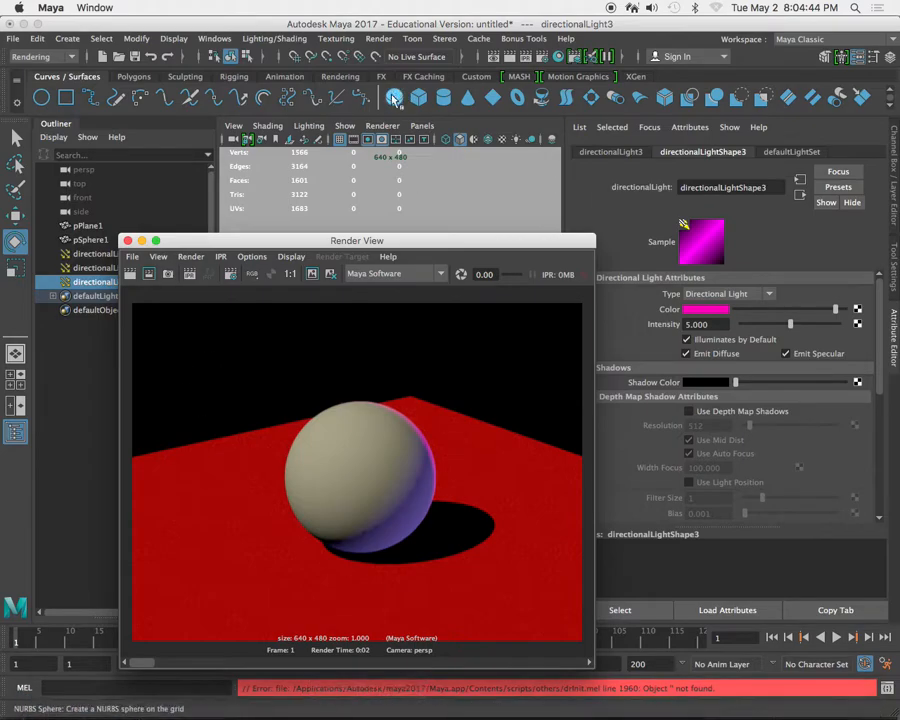
left_click_drag(400, 242, 394, 146)
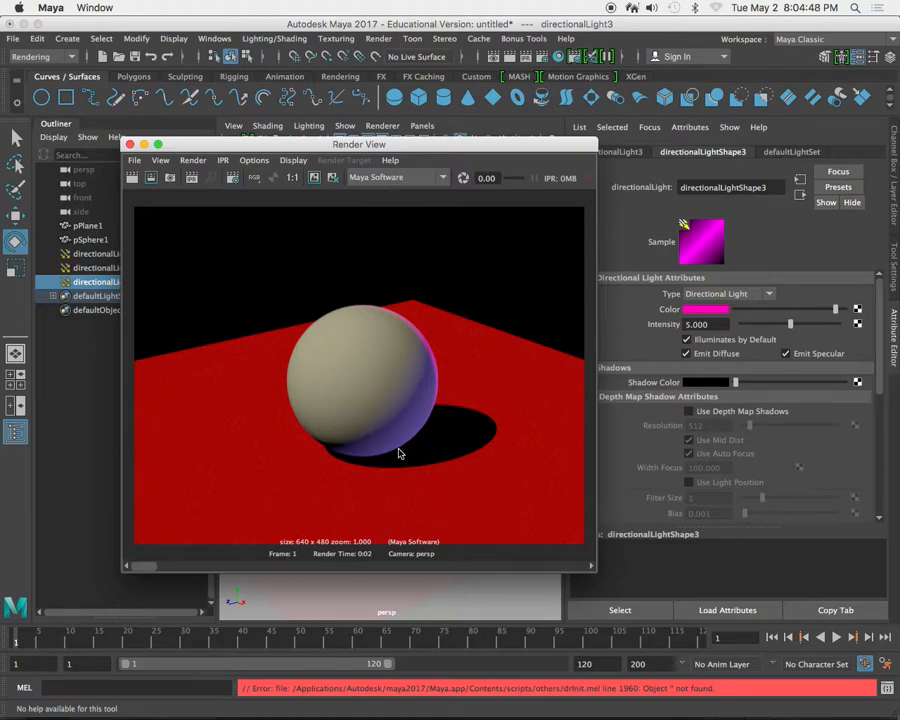
- Switch to Photoshop and fill the circular selection on Layer 1 with dark red using a hard 188 px brush
key("super+Tab")
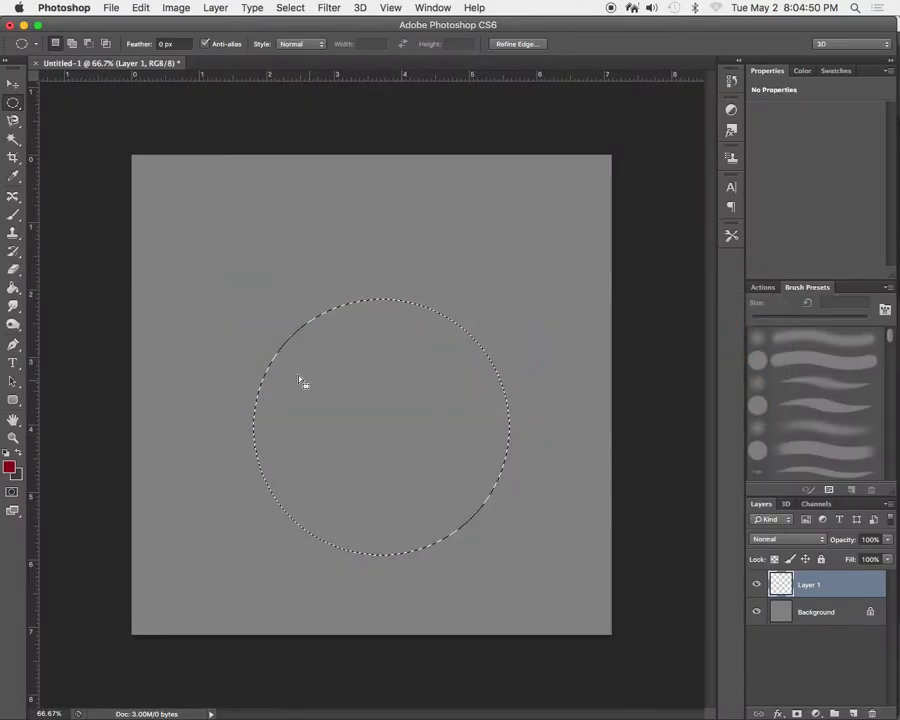
left_click(14, 215)
right_click(424, 406)
left_click_drag(444, 432, 510, 434)
mouse_move(376, 300)
left_mouse_down()
mouse_move(388, 286)
mouse_move(325, 405)
left_mouse_up()
right_click(412, 396)
left_click_drag(498, 424, 528, 425)
mouse_move(428, 321)
left_mouse_down()
mouse_move(368, 526)
mouse_move(515, 378)
left_mouse_up()
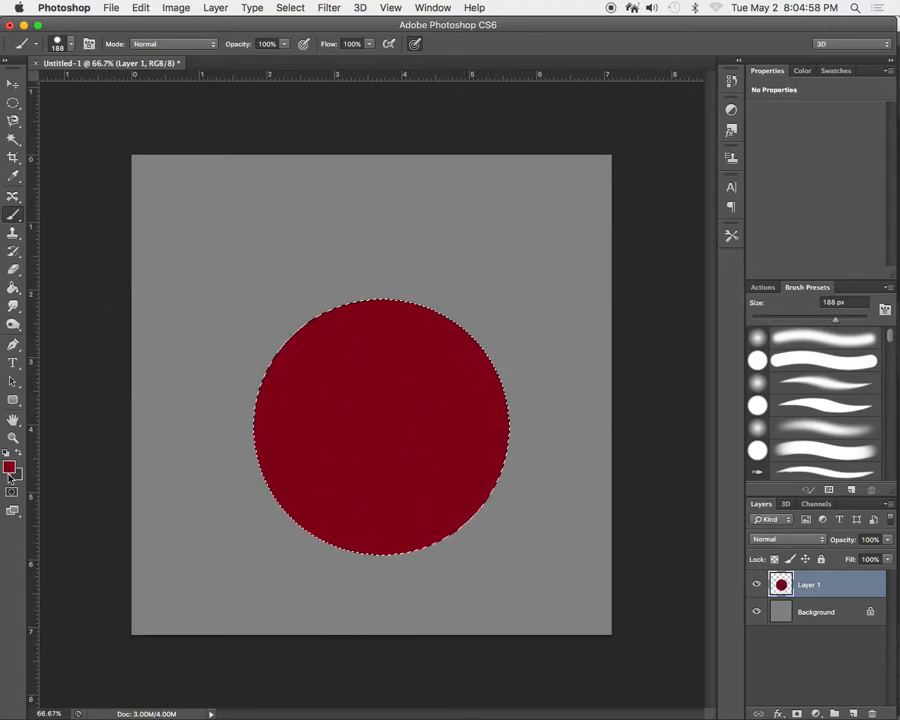
- Paint the circle in brighter red bb001e with a hard 489 px brush, leaving a dark crescent along its lower-right edge
left_click(9, 466)
left_click_drag(623, 167, 670, 136)
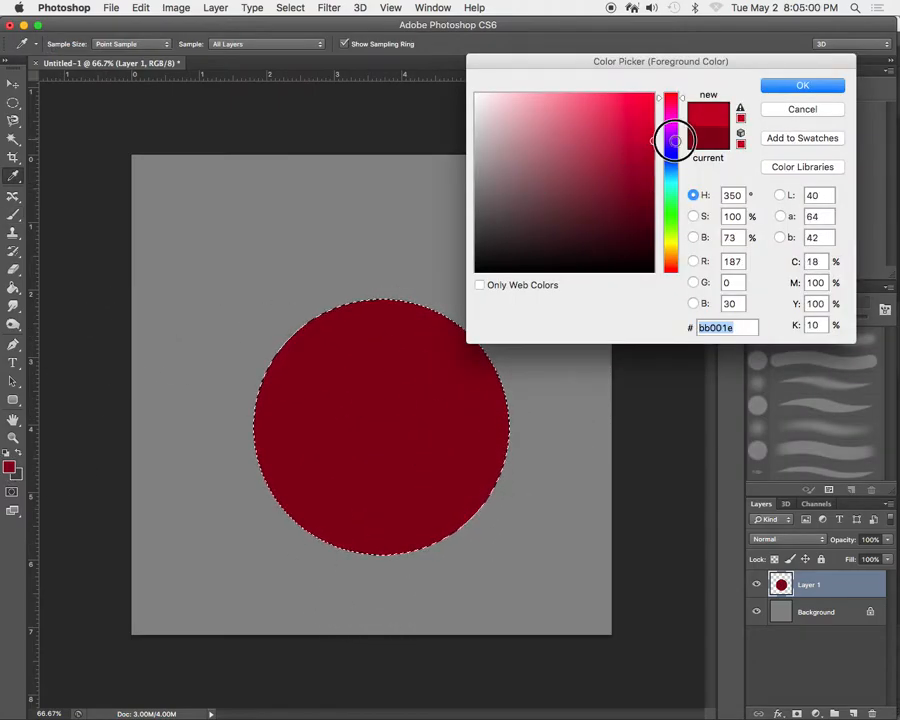
left_click(792, 85)
right_click(326, 437)
left_click_drag(441, 470, 463, 471)
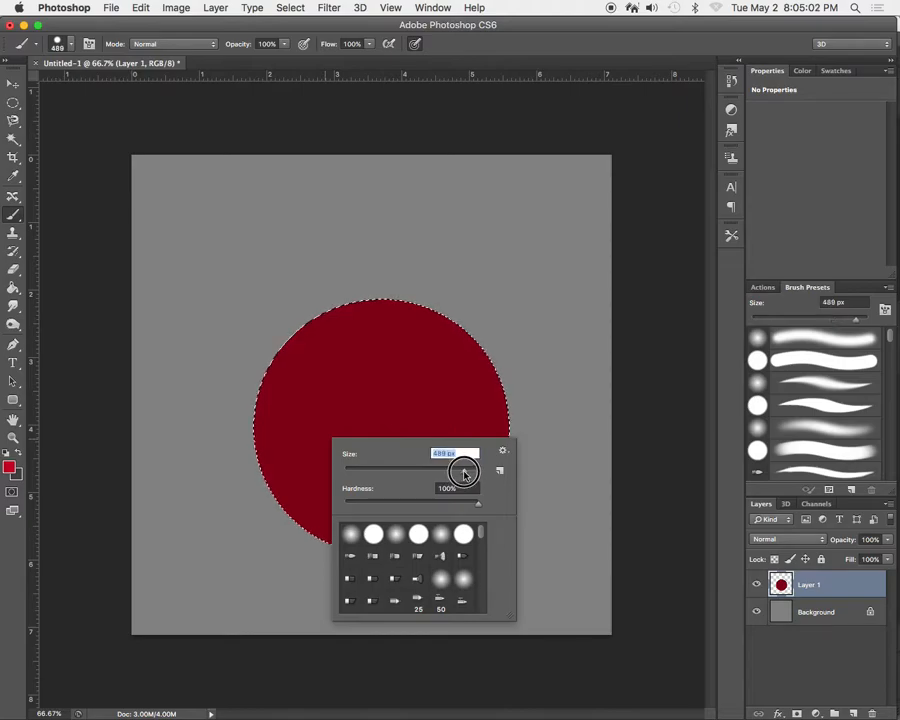
left_click_drag(361, 414, 375, 423)
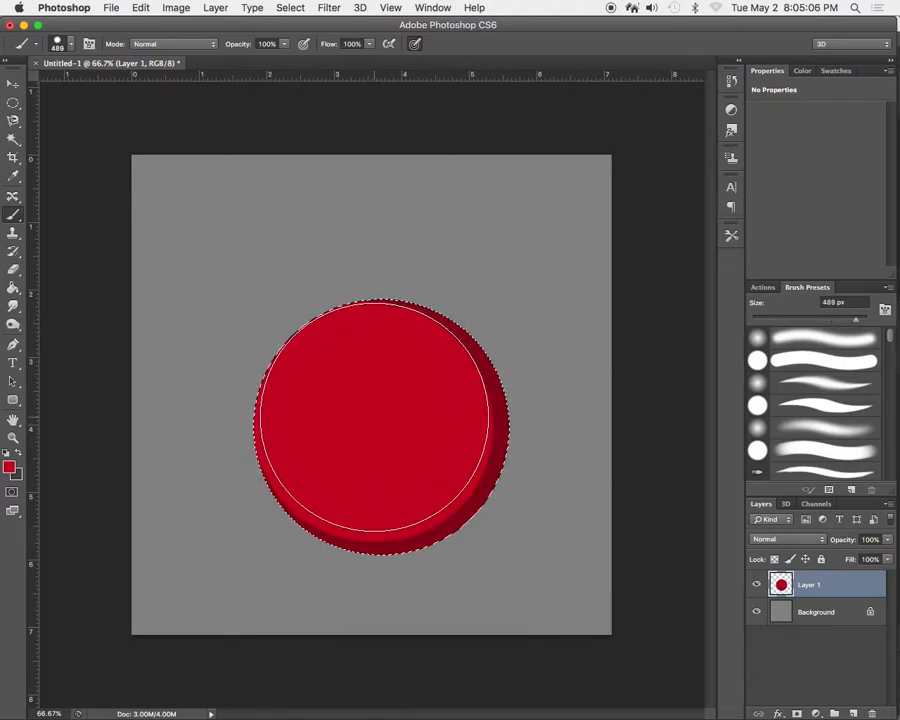
- Paint a soft midtone over the circle's upper-left area in light red ff6050 with the brush hardness at 0%
left_click(9, 466)
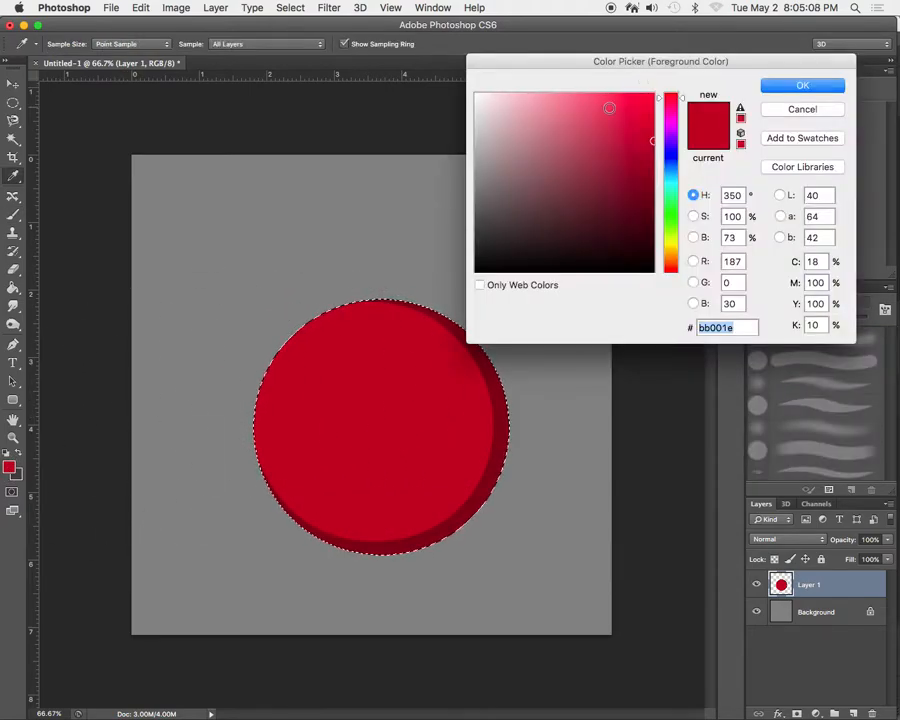
left_click(597, 93)
left_click(671, 266)
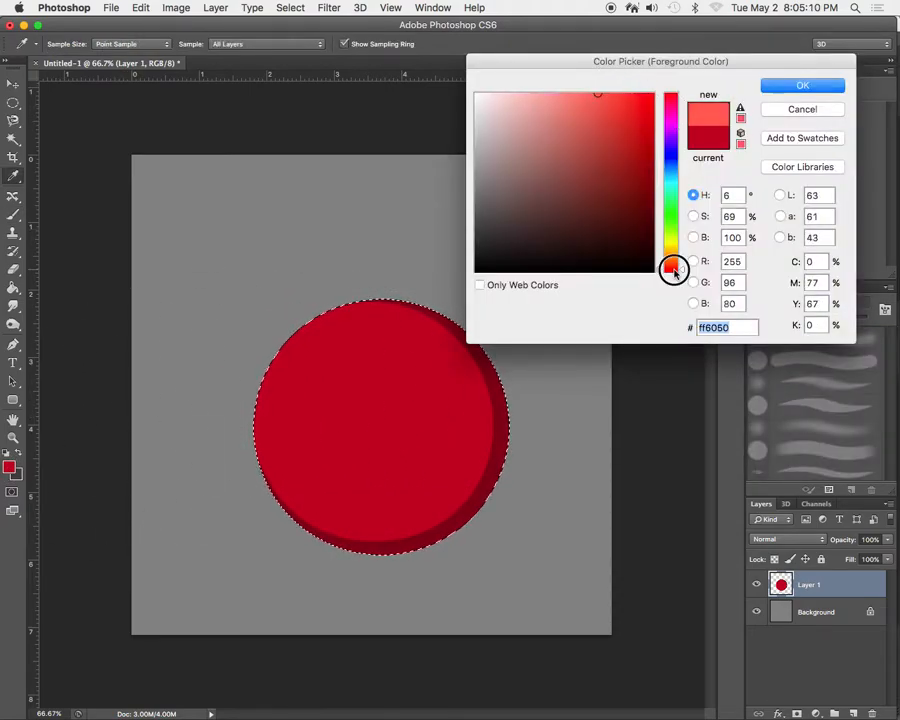
right_click(388, 423)
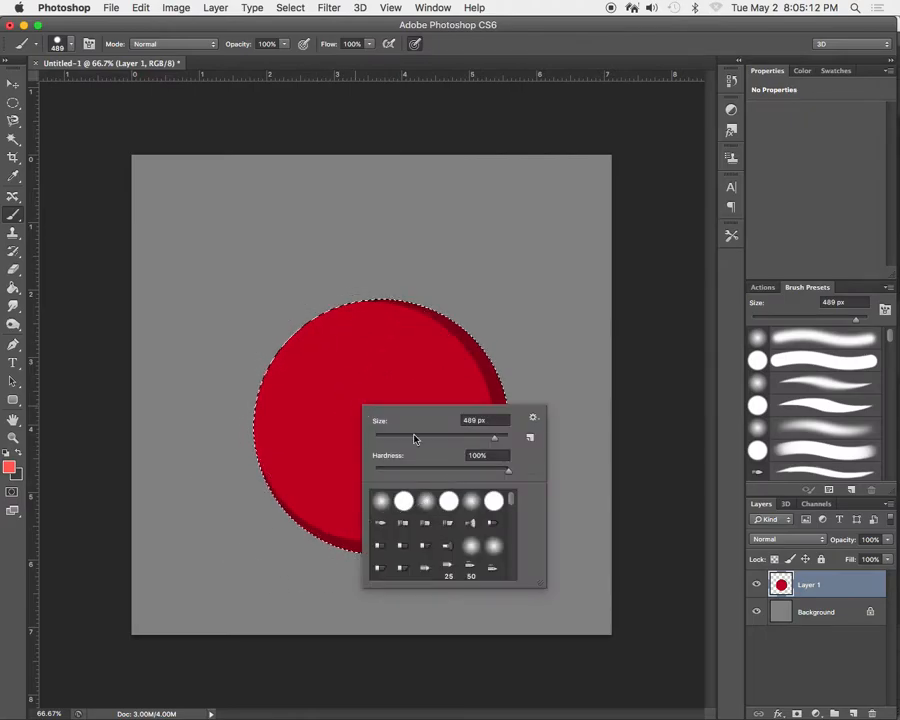
left_click_drag(474, 472, 325, 470)
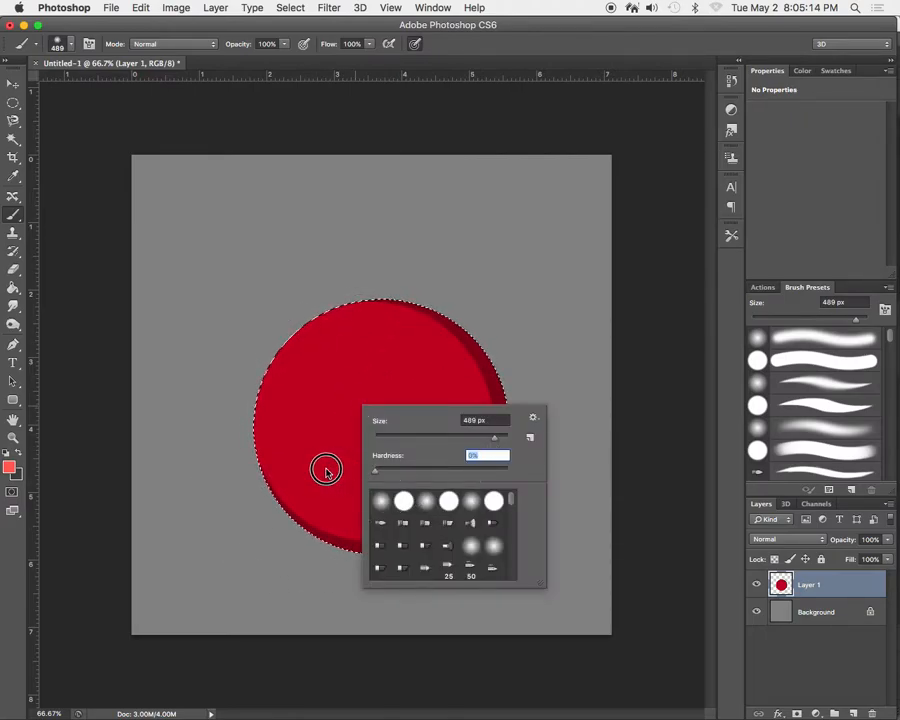
left_click(504, 178)
mouse_move(366, 396)
left_mouse_down()
mouse_move(335, 391)
mouse_move(381, 403)
mouse_move(344, 420)
left_mouse_up()
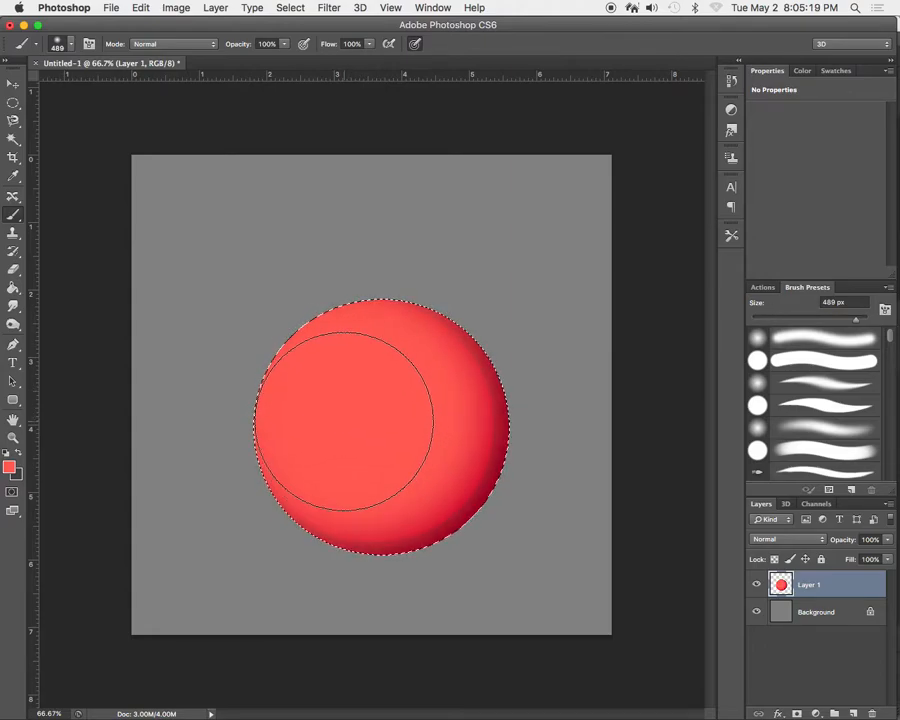
- Paint a soft light-salmon highlight on the upper-left part of the sphere with a 157 px brush
left_click(9, 466)
left_click(569, 93)
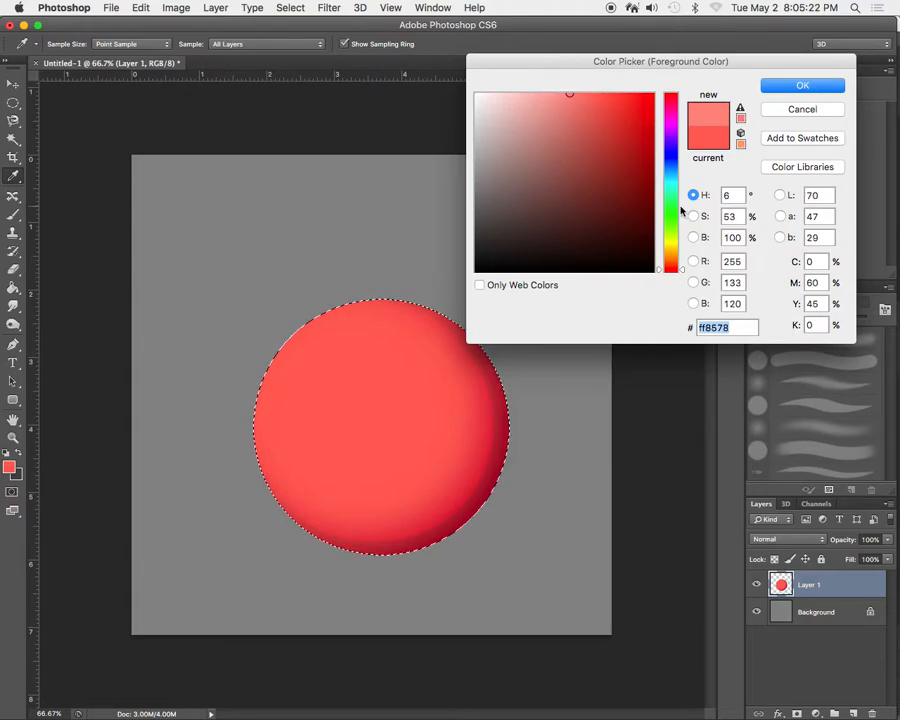
left_click(675, 255)
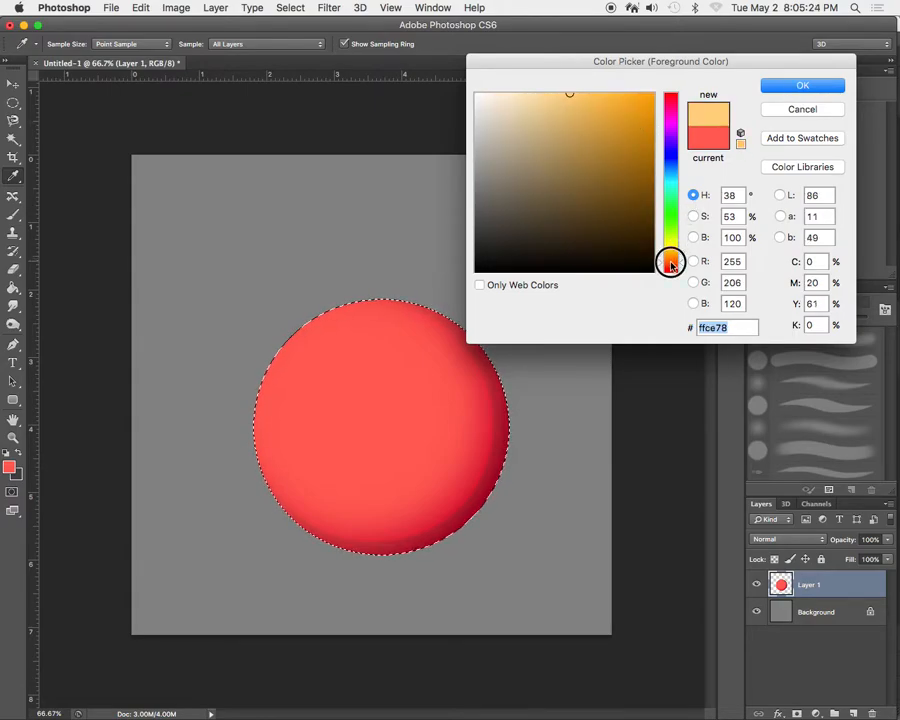
left_click(670, 266)
left_click(797, 87)
key("b")
right_click(377, 404)
mouse_move(512, 432)
left_mouse_down()
mouse_move(458, 436)
mouse_move(474, 438)
left_mouse_up()
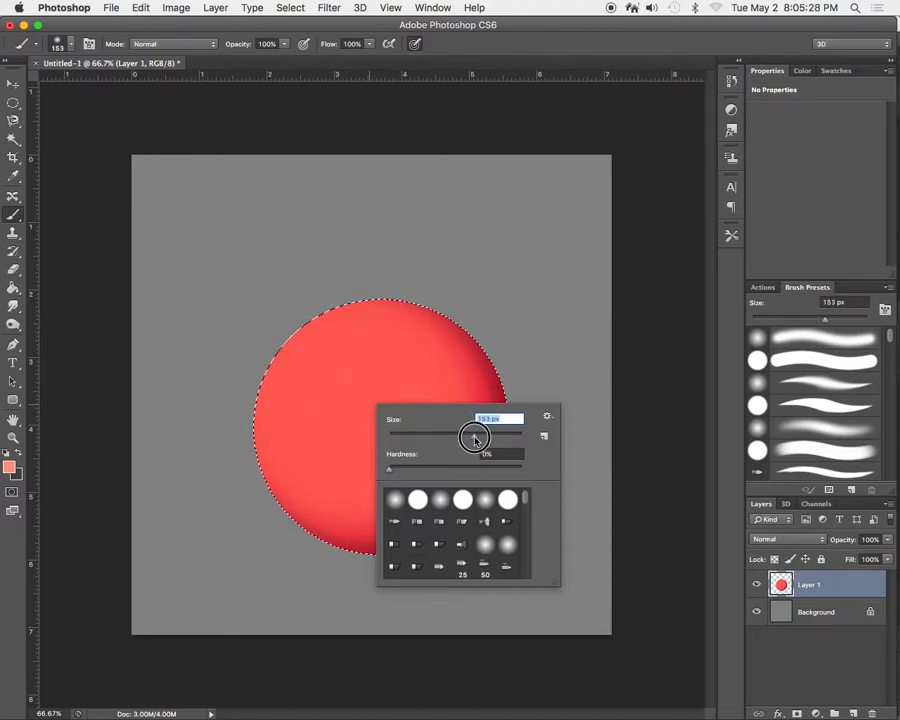
left_click(336, 368)
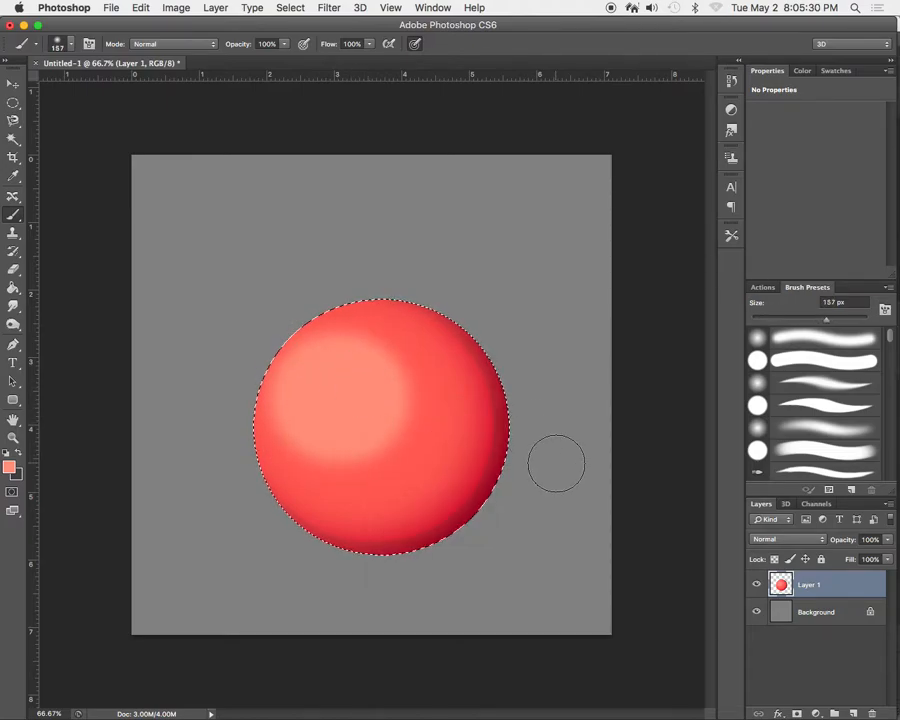
- Paint a cyan rim light along the sphere's right and lower-right edge with a soft 54 px brush
left_click(9, 467)
left_click_drag(671, 213, 669, 181)
left_click(652, 118)
left_click(773, 88)
right_click(477, 314)
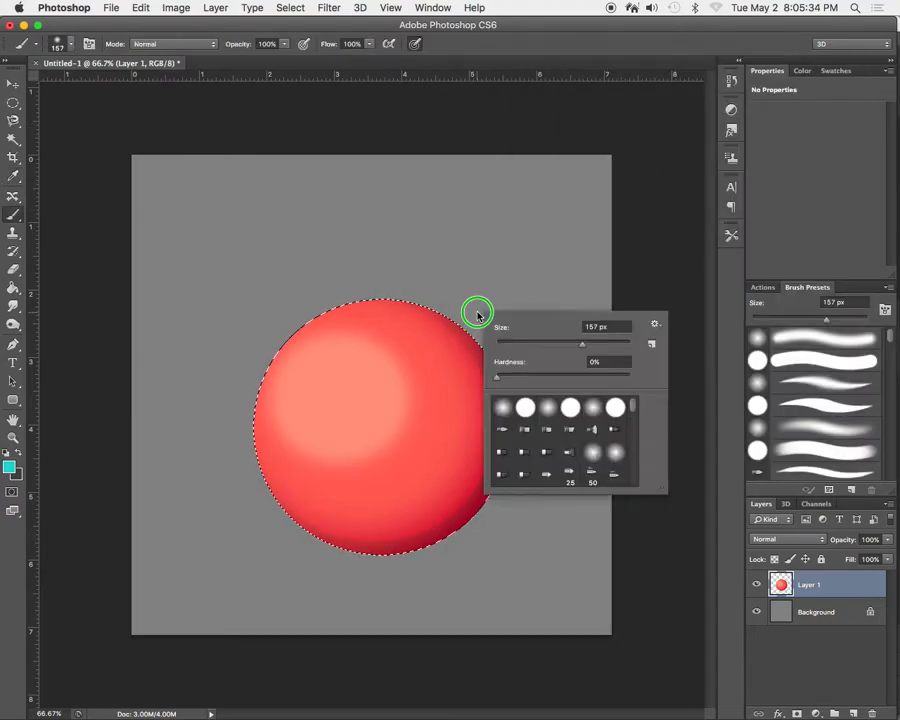
left_click_drag(546, 345, 530, 345)
left_click_drag(471, 319, 510, 408)
mouse_move(511, 458)
left_mouse_down()
mouse_move(496, 498)
mouse_move(458, 540)
mouse_move(360, 565)
left_mouse_up()
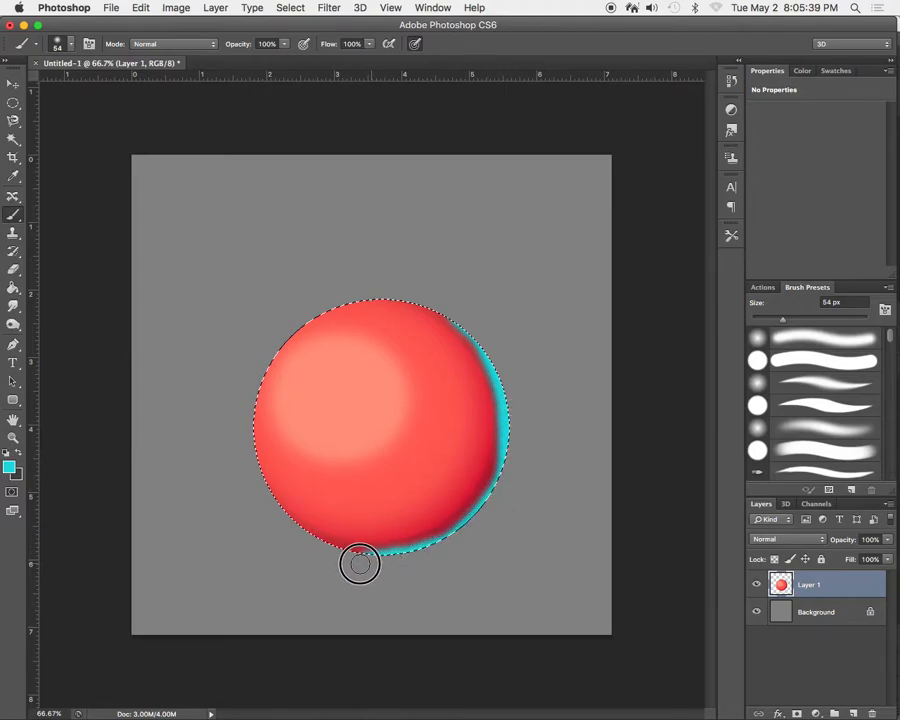
- Sample the sphere's dark red and paint a core shadow band just inside the cyan rim, from lower left to top
left_click(466, 502, "alt")
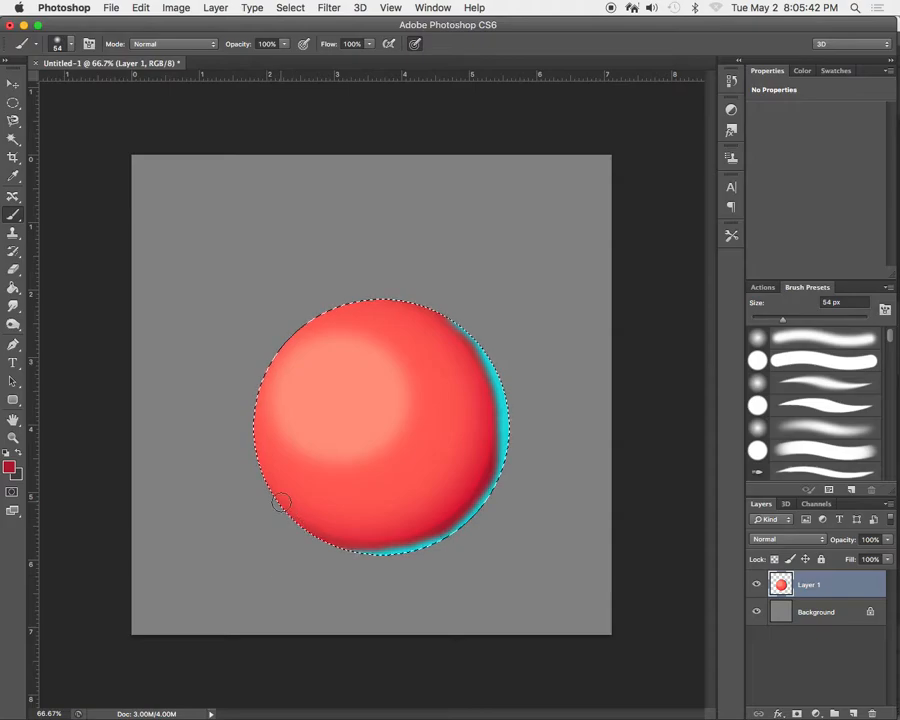
mouse_move(267, 506)
left_mouse_down()
mouse_move(312, 530)
mouse_move(394, 536)
mouse_move(470, 488)
mouse_move(482, 440)
mouse_move(476, 390)
mouse_move(448, 325)
mouse_move(384, 289)
left_mouse_up()
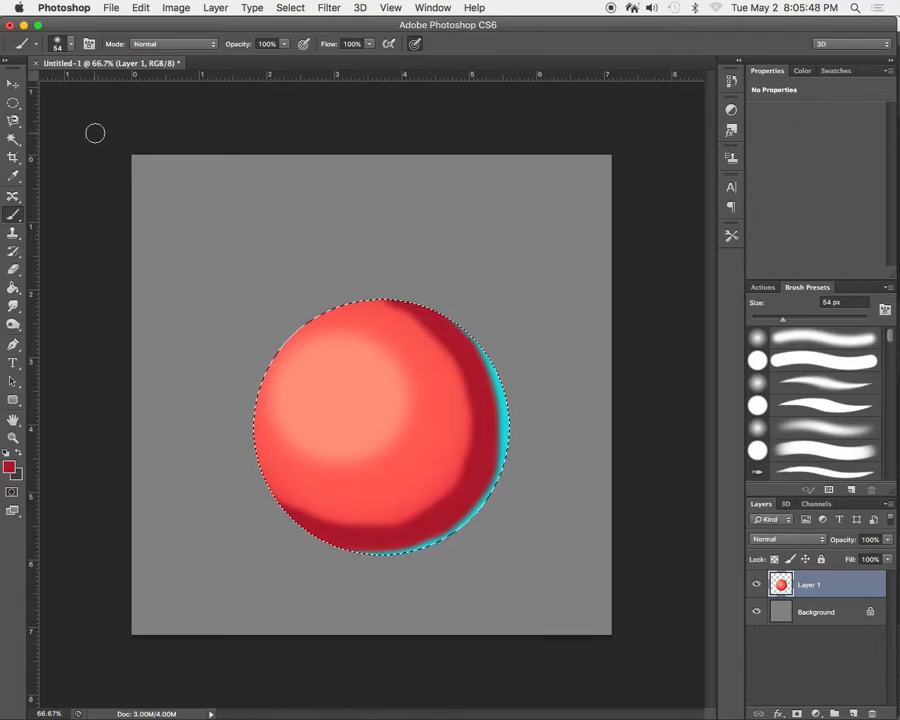
- Deselect the circular selection and set the foreground colour to black 000000 for adding text
left_click(13, 103)
left_click(66, 101)
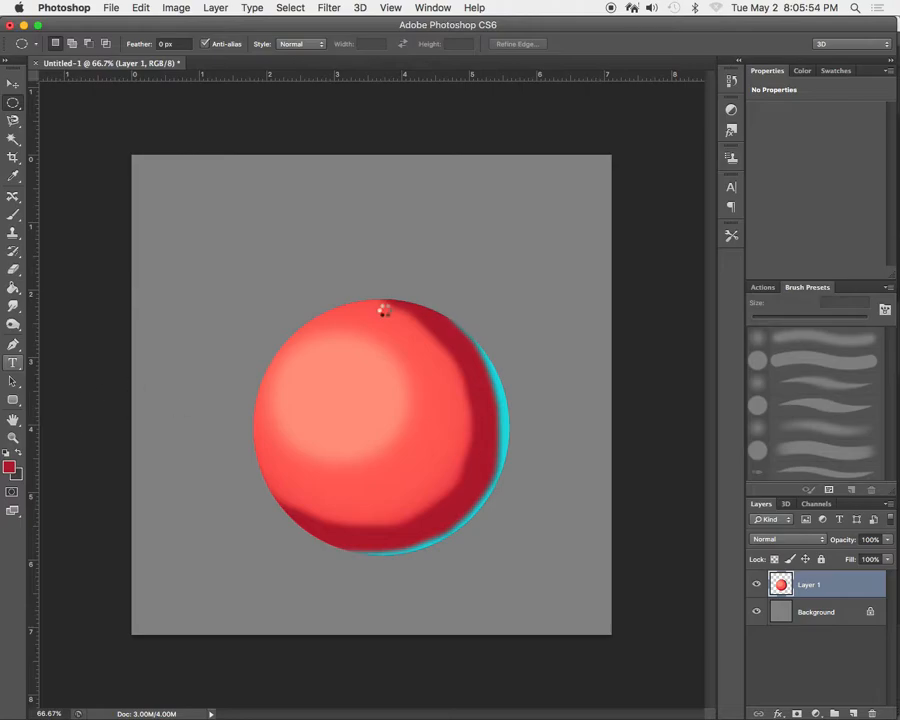
left_click(800, 112)
key("t")
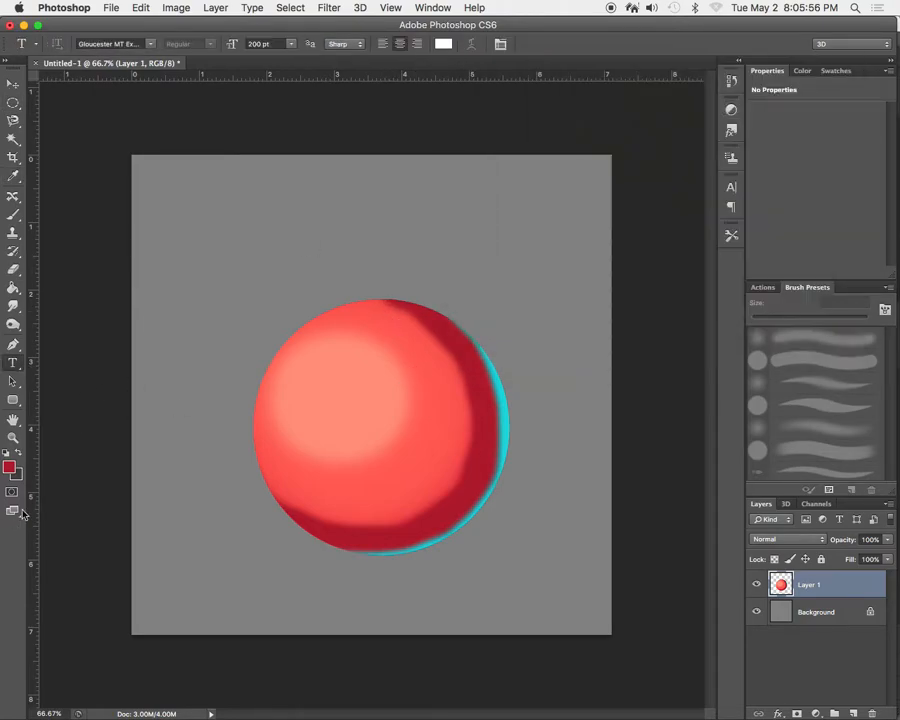
left_click(12, 467)
type("000000")
left_click(796, 84)
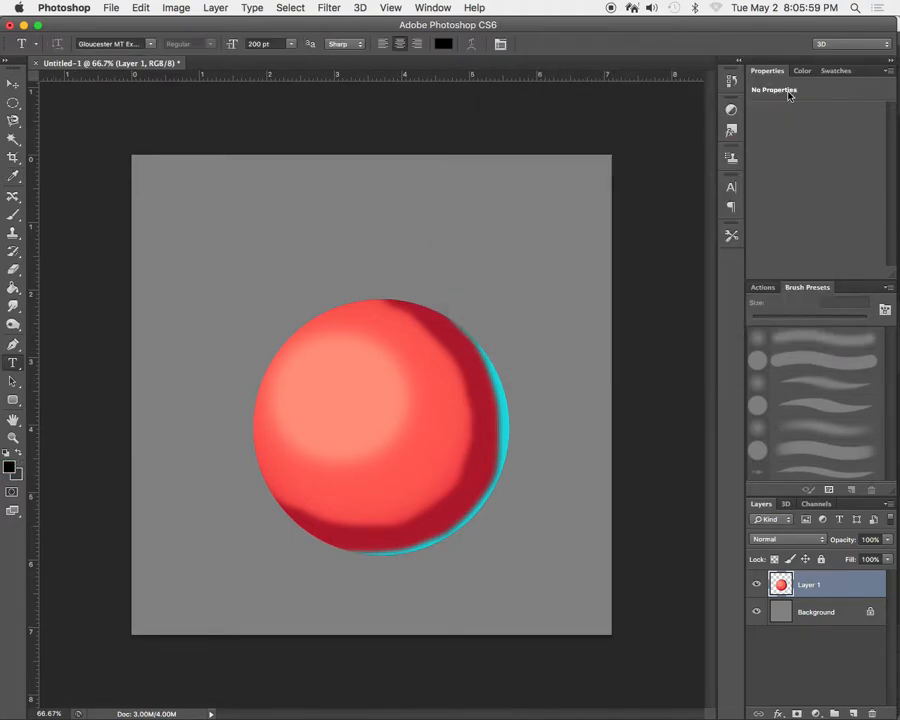
- Add the text "KEY Light" and scale it proportionally to about 25%, placing it above the sphere's upper-left side
left_click(214, 261)
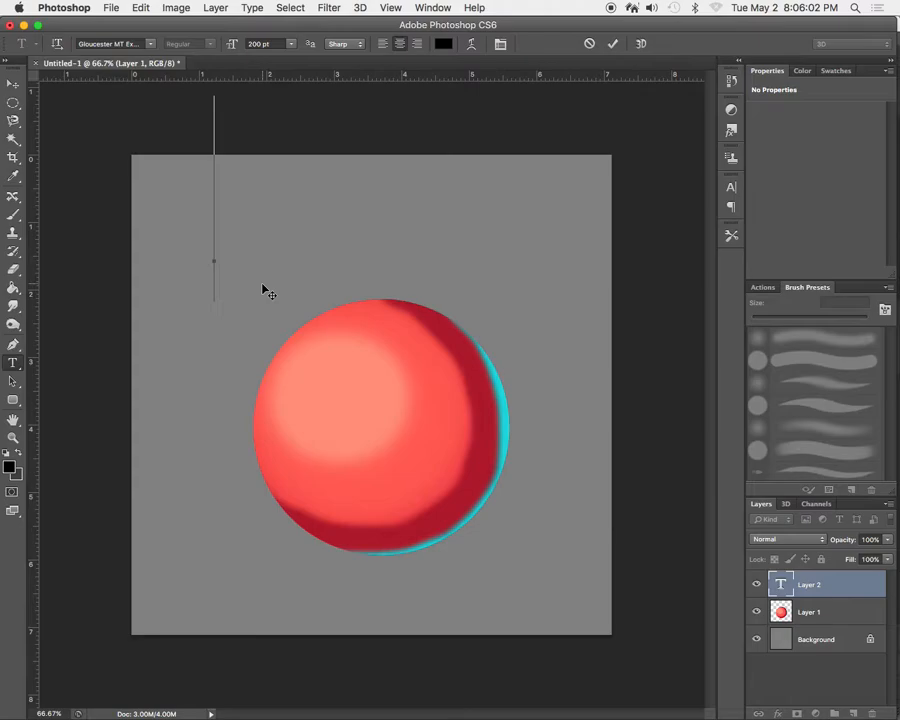
type("KEY")
type(" Light")
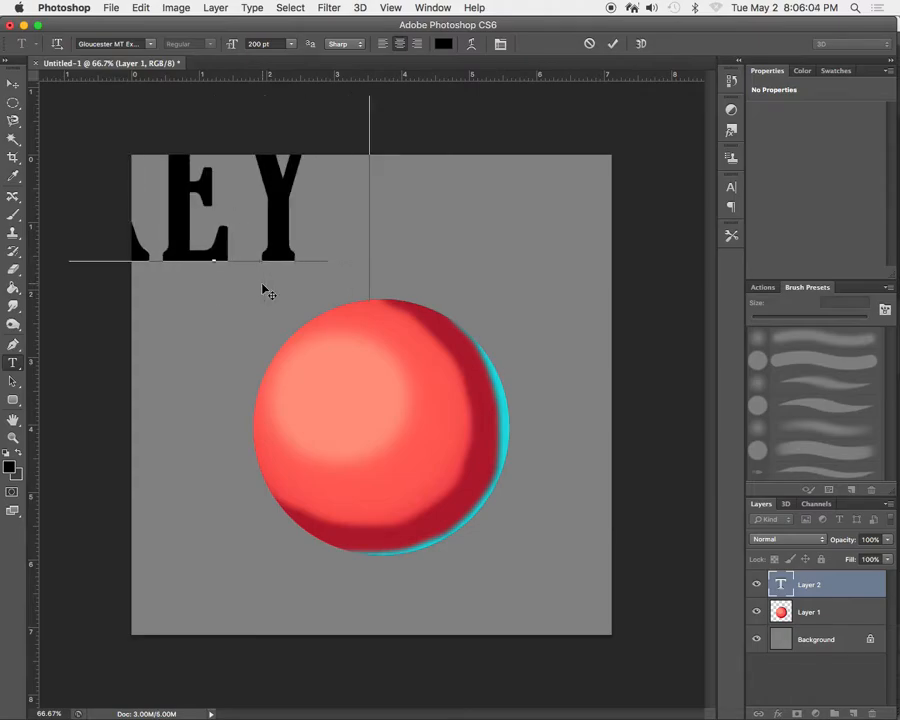
left_click(15, 87)
key("super+t")
left_click_drag(522, 296, 296, 228, "shift")
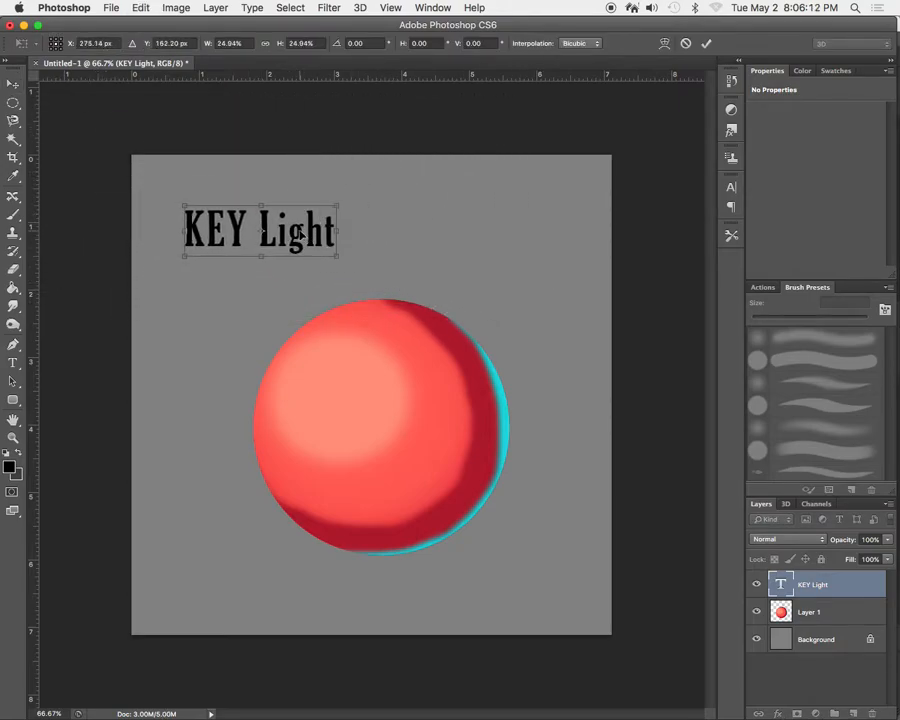
double_click(296, 228)
- Change the label's font to Arial, correct its wording to "Key Light", and nudge it slightly down and to the right
left_click(13, 365)
left_click(115, 43)
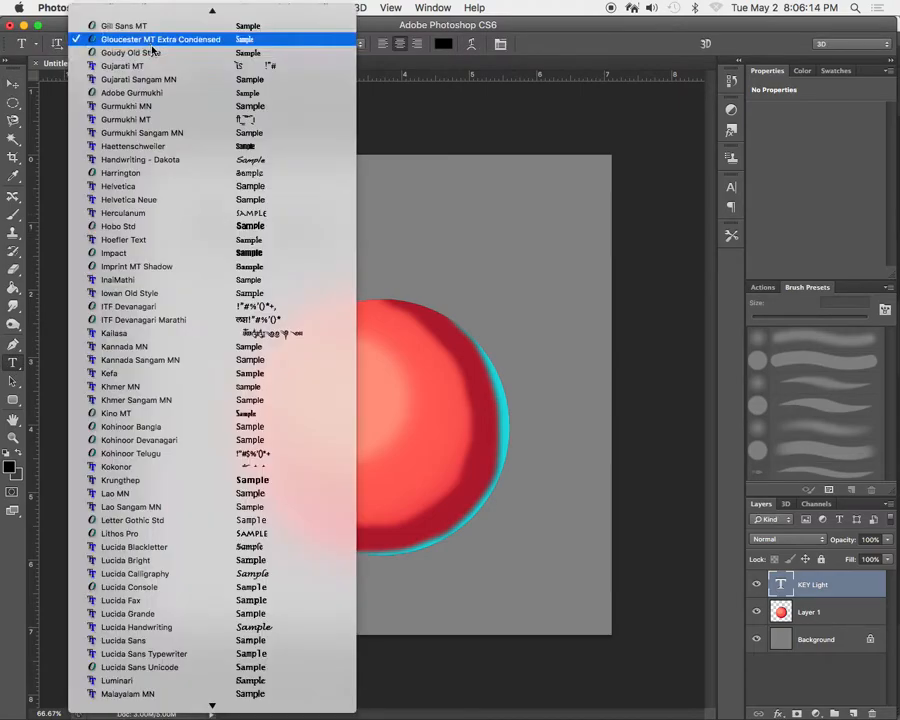
scroll(267, 147, "up", 10)
scroll(267, 147, "up", 20)
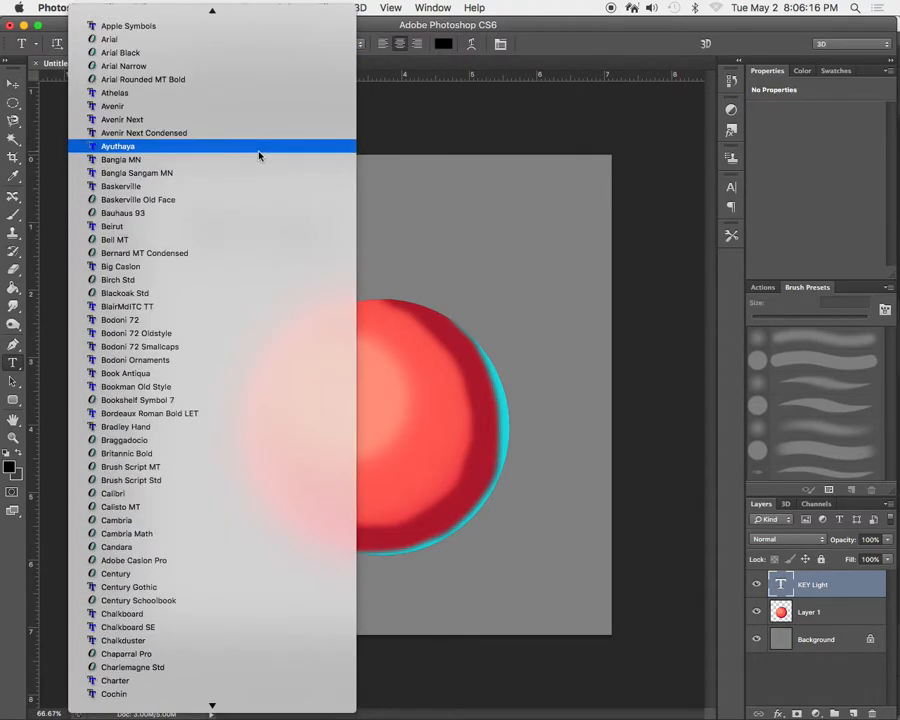
left_click(112, 148)
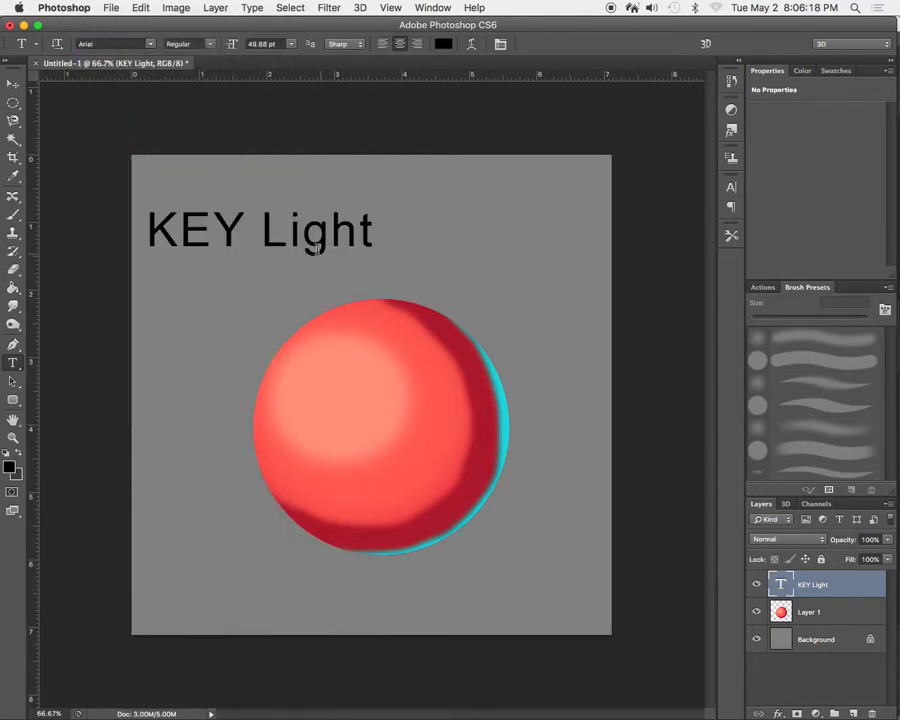
left_click_drag(190, 228, 245, 228)
type("ey")
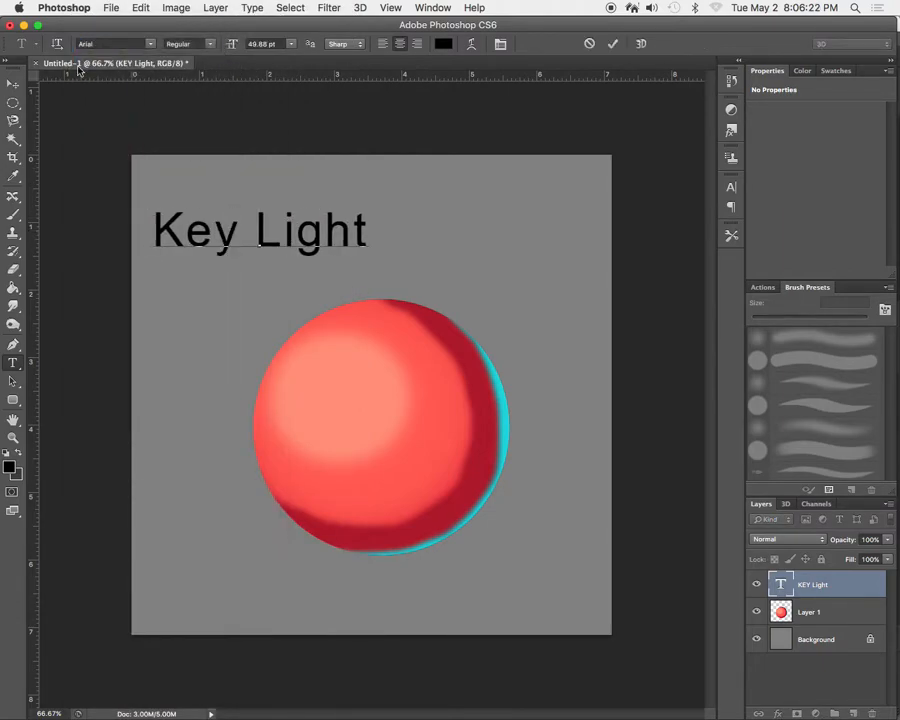
left_click(14, 83)
left_click_drag(322, 231, 326, 239)
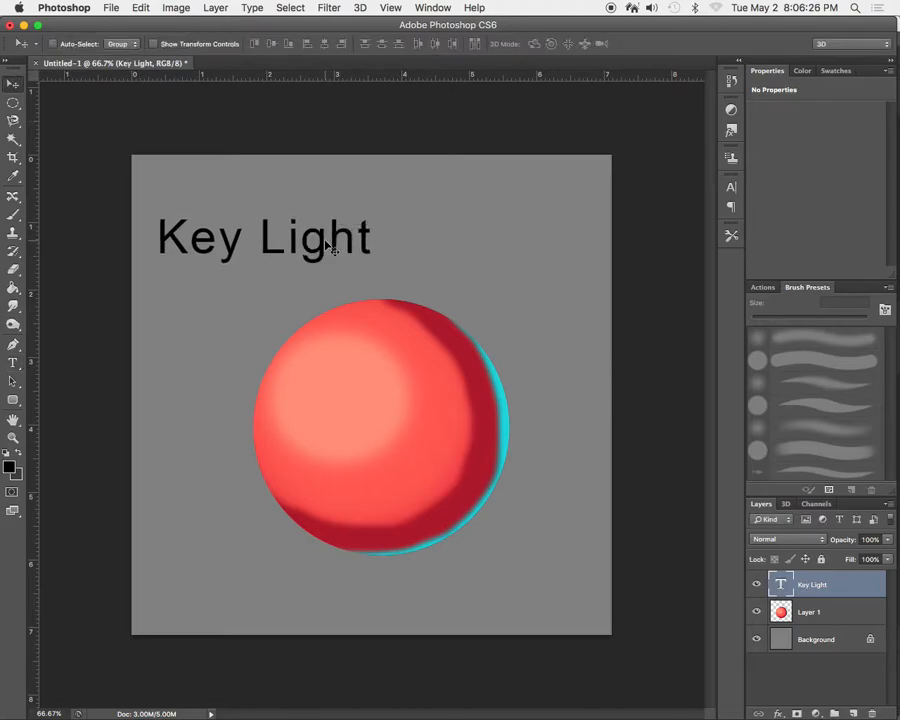
- Duplicate the Key Light label, place the copy at the canvas's upper right, and reword it as "Fill Light"
left_click_drag(852, 586, 853, 713)
left_click_drag(352, 236, 566, 198)
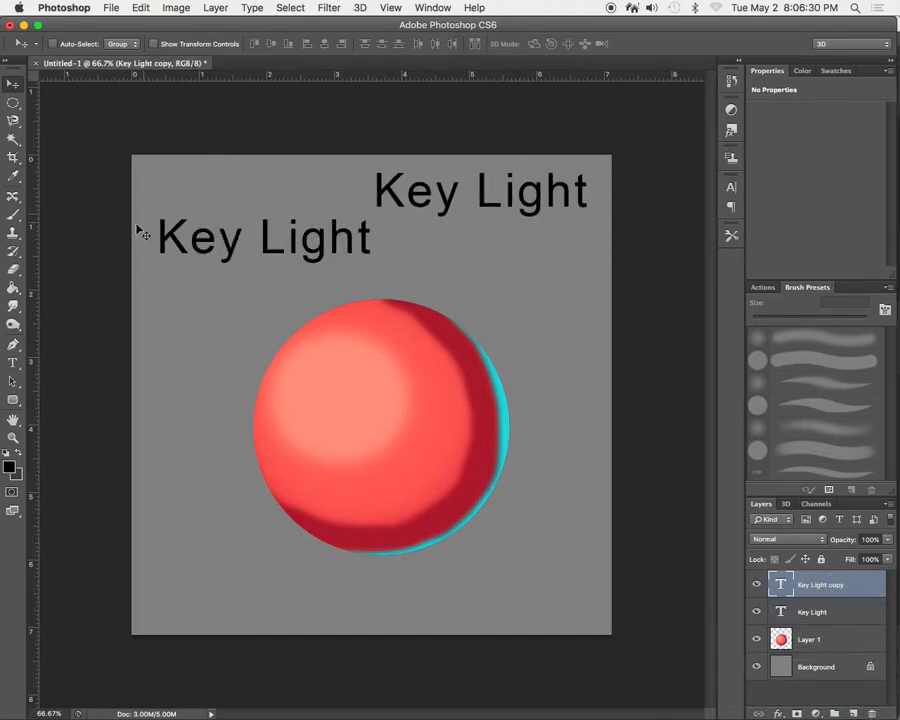
left_click(13, 363)
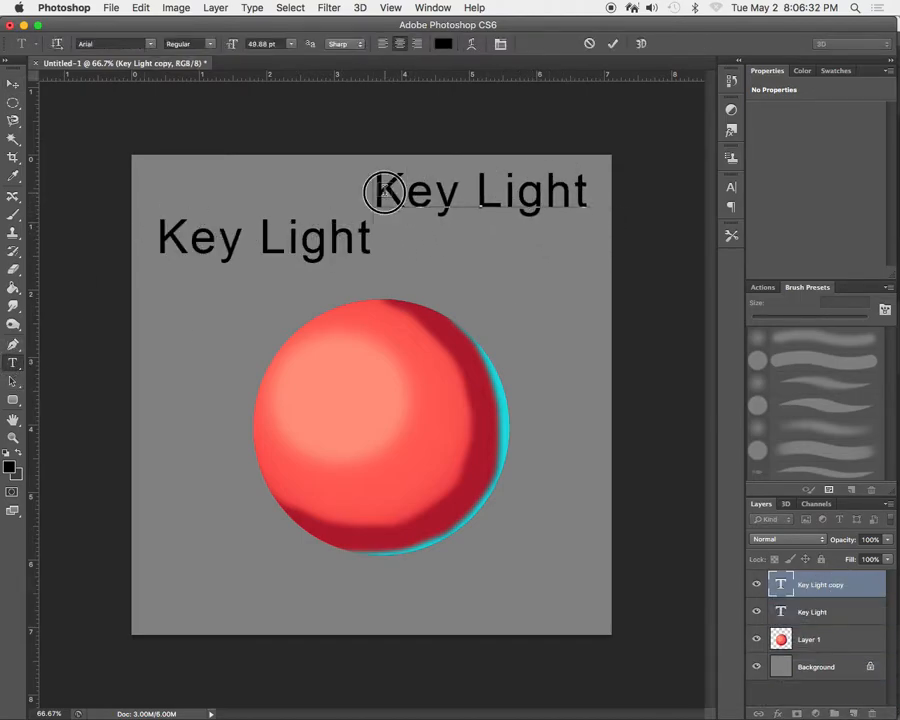
left_click_drag(380, 190, 450, 196)
type("Fill")
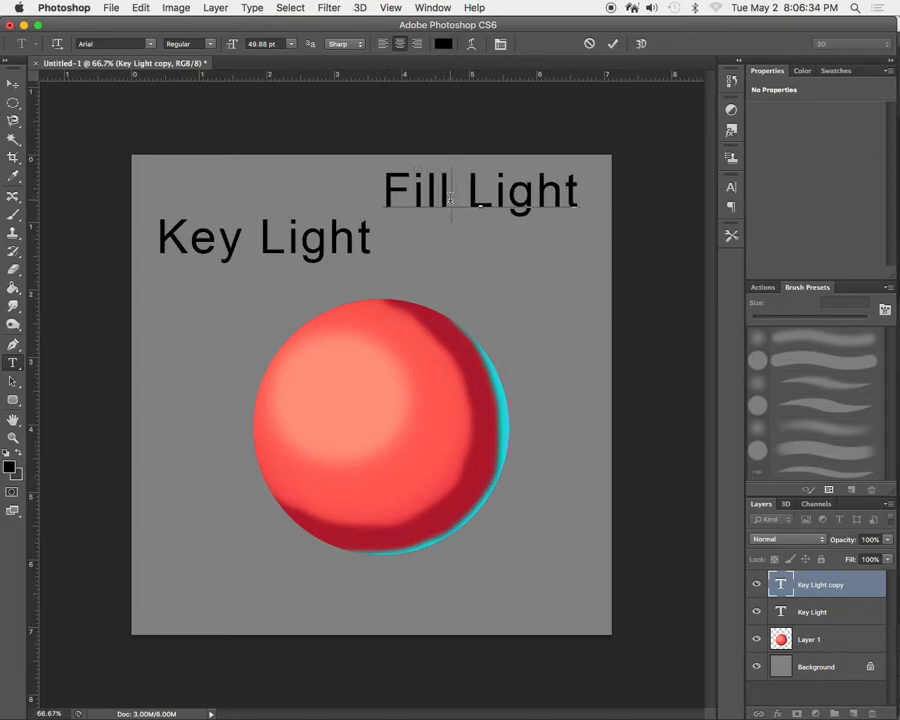
- Duplicate the Fill Light label to the canvas's lower left, reword it as "Kicker Light", and shift it fully onto the canvas
left_click(10, 84)
left_click_drag(504, 200, 254, 626)
key("t")
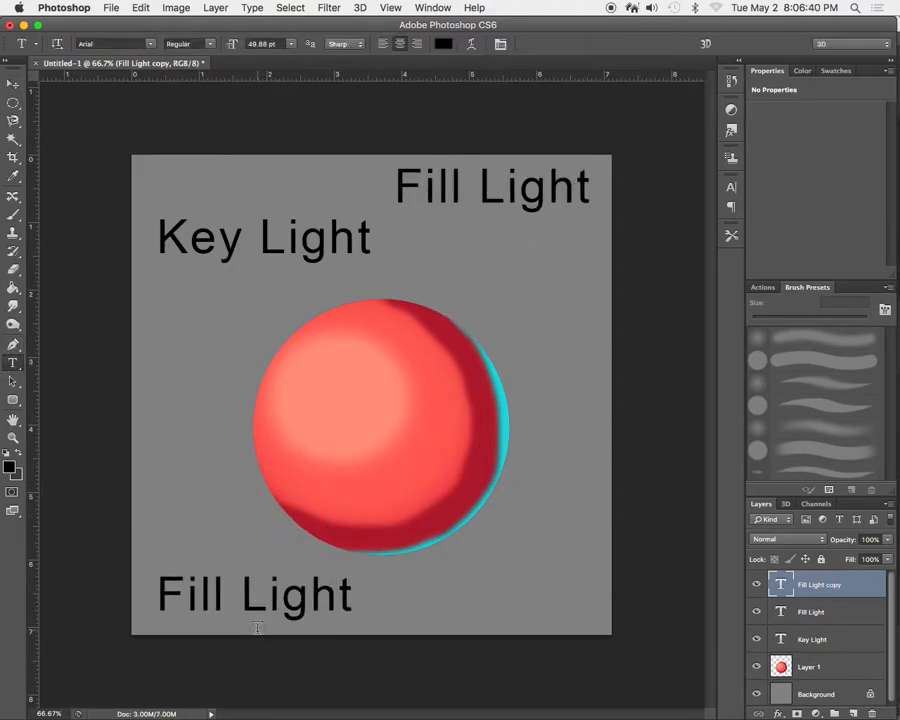
left_click_drag(220, 590, 160, 587)
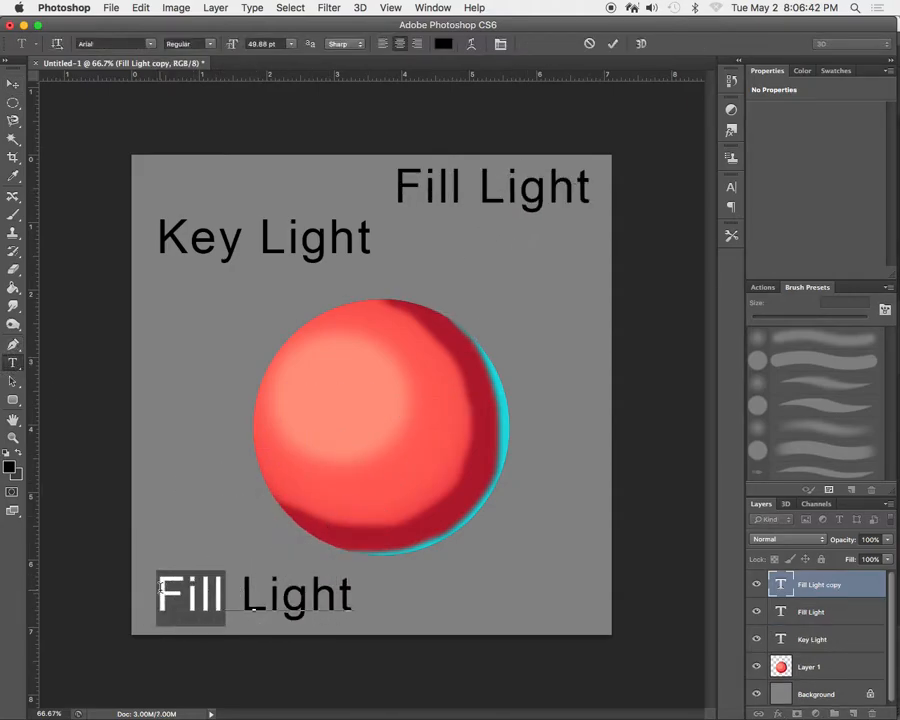
type("Kicker")
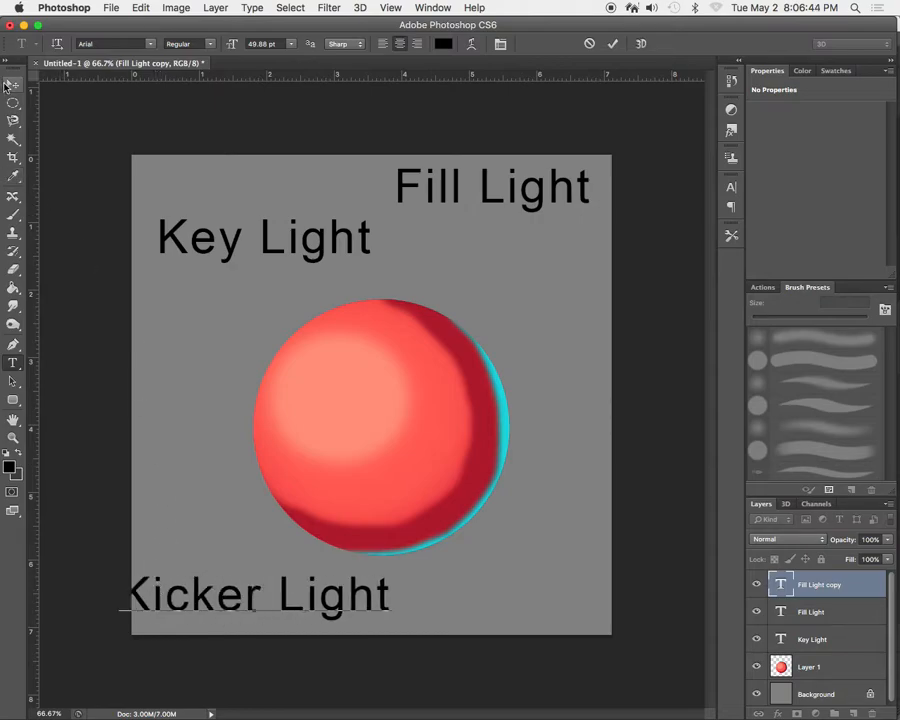
left_click(13, 83)
left_click_drag(240, 465, 262, 467)
- Duplicate the Kicker Light label as "Rim Light" and shrink it to fit at the canvas's lower right
mouse_move(272, 565)
left_mouse_down("alt")
mouse_move(281, 573)
mouse_move(450, 568)
mouse_move(484, 557)
mouse_move(321, 558)
mouse_move(277, 548)
left_mouse_up("alt")
left_click(13, 381)
left_click(13, 363)
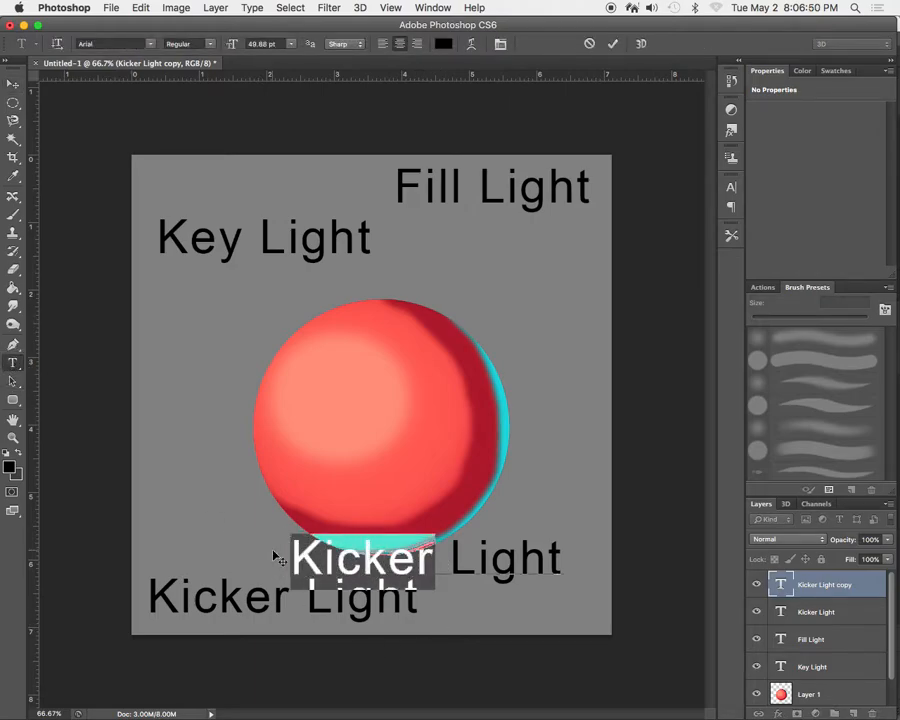
type("Rim")
left_click(13, 83)
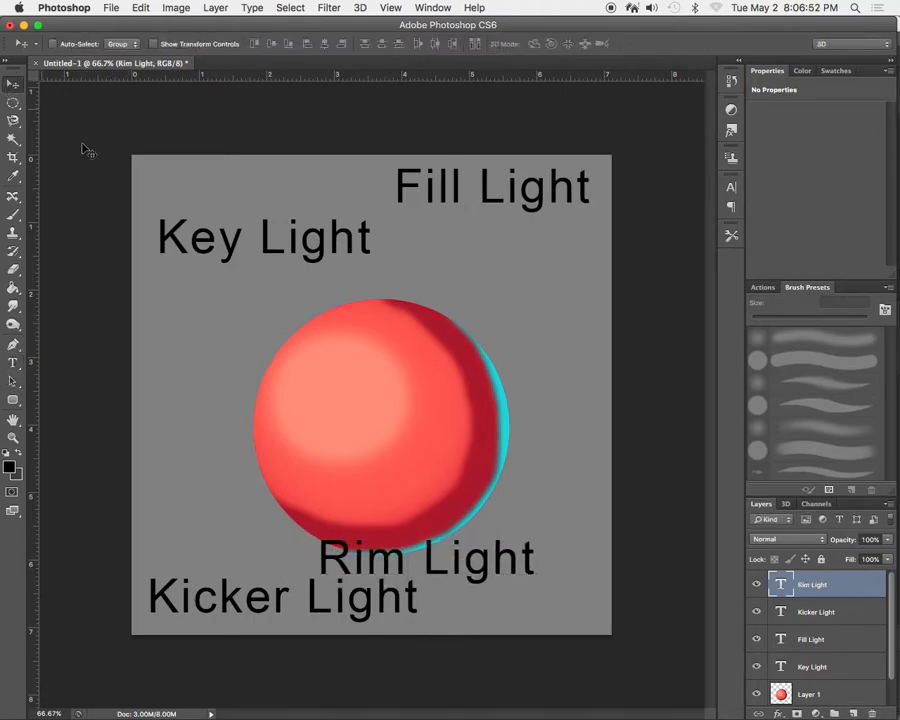
left_click_drag(488, 553, 606, 575)
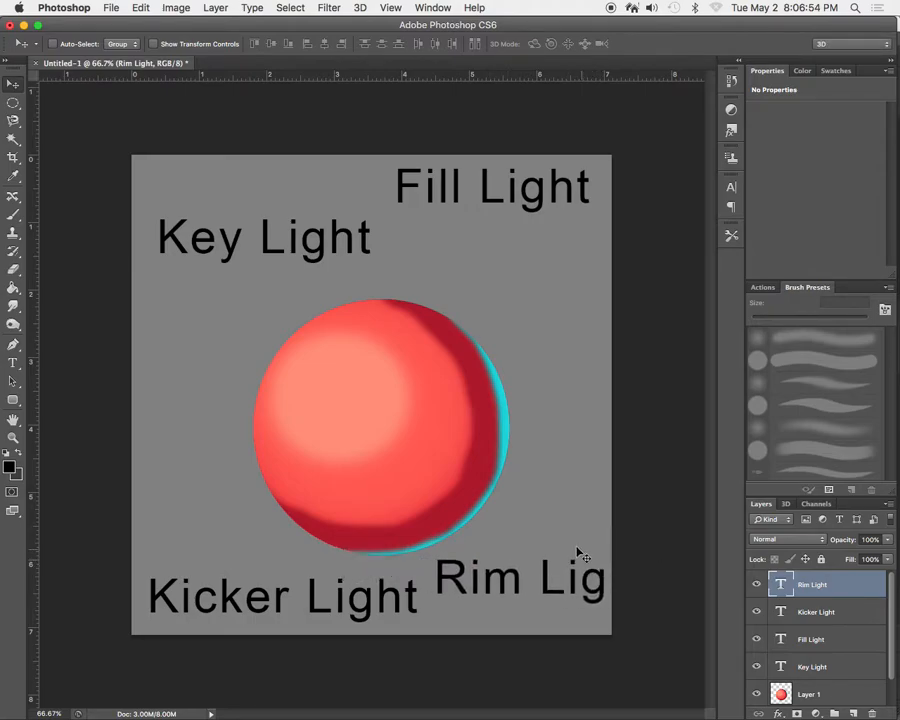
key("ctrl+t")
left_click_drag(437, 553, 488, 520)
key("Return")
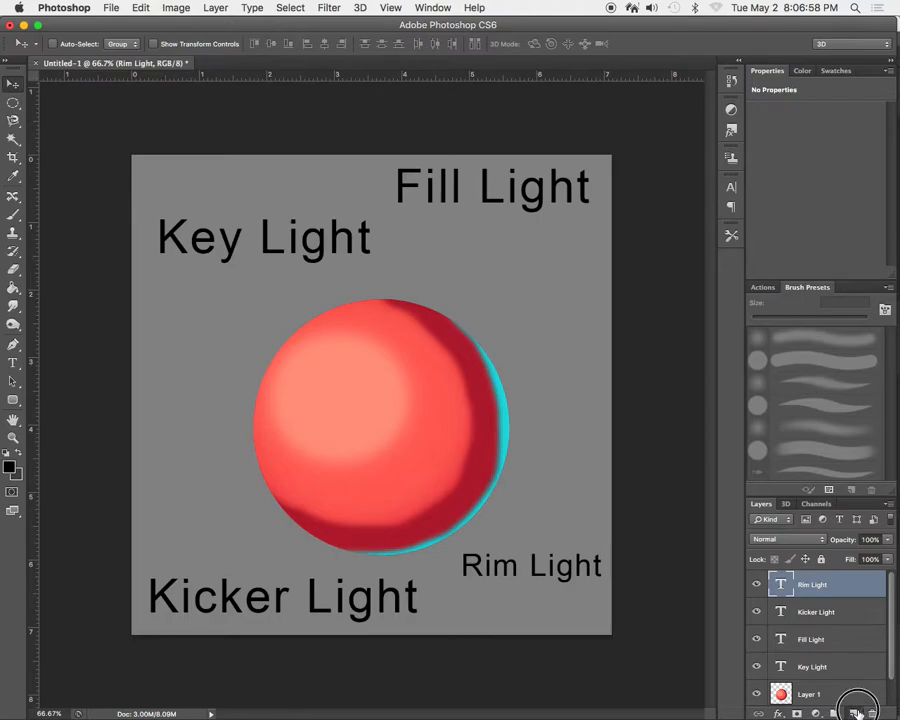
- On a new layer, draw a straight black line with a 10 px brush from the Key Light label to the sphere's highlight
left_click(853, 713)
key("b")
right_click(262, 309)
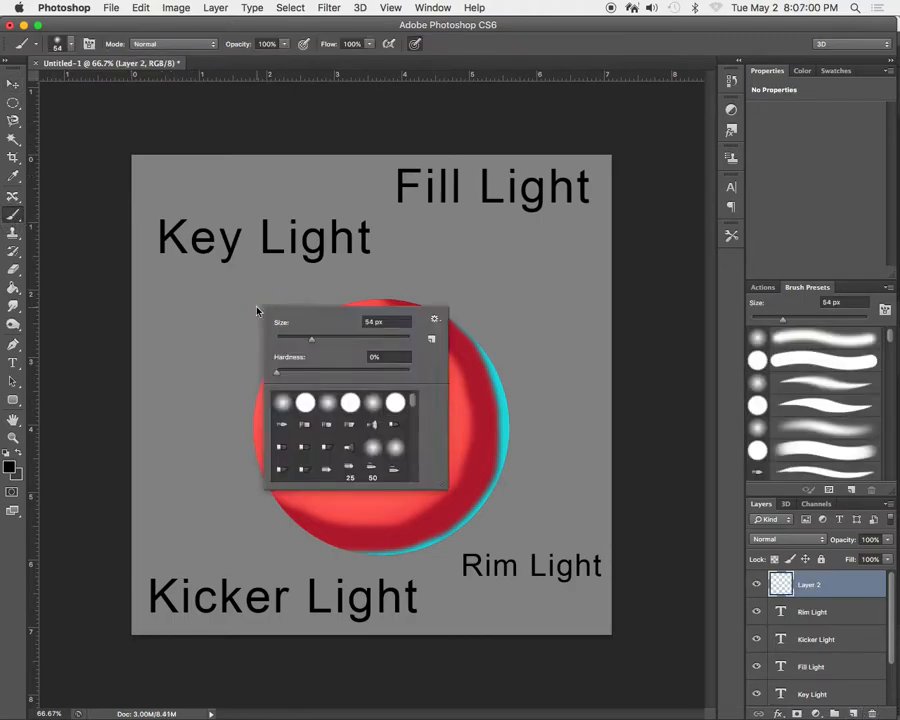
mouse_move(291, 339)
left_mouse_down()
mouse_move(410, 372)
mouse_move(281, 342)
left_mouse_up()
left_click(251, 126)
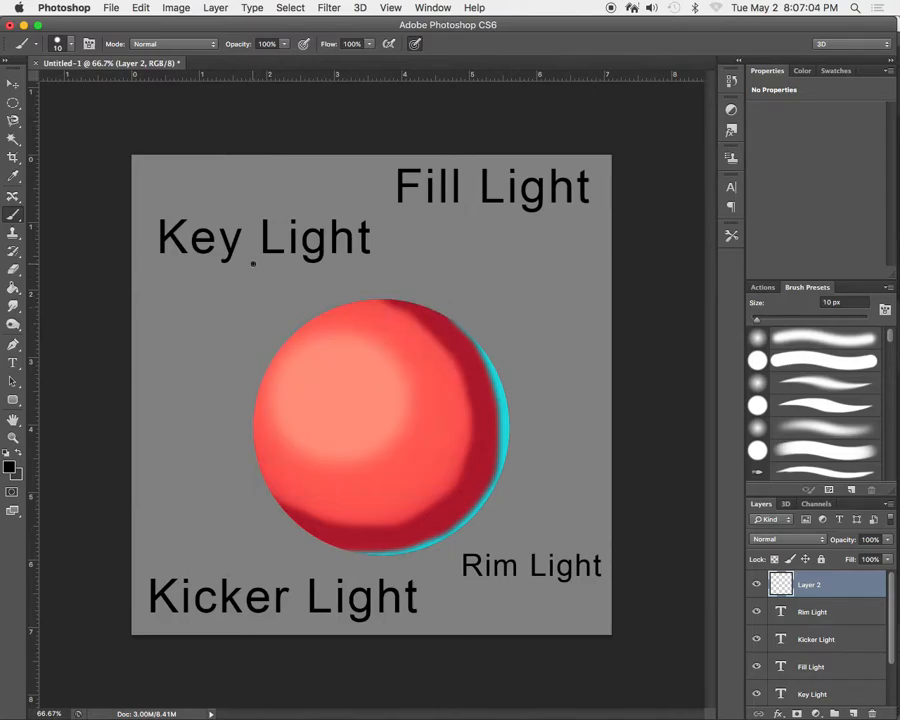
left_click(350, 388, "shift")
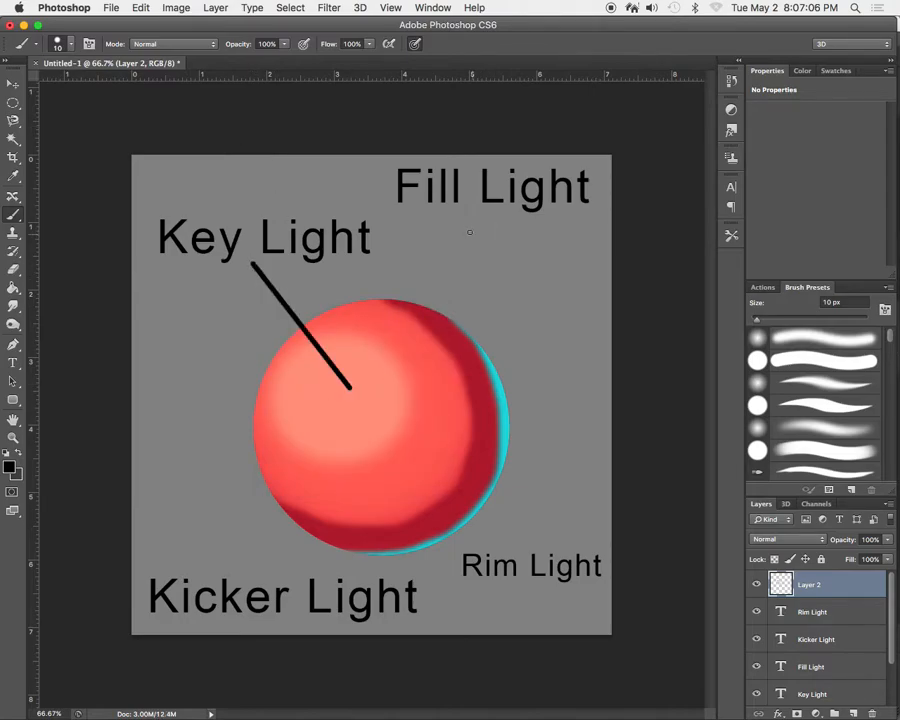
- Draw straight lines from Fill Light to the light red midtone, Kicker Light to the lower dark band, and Rim Light to the cyan edge
left_click(474, 364, "shift")
key("super+z")
left_click(470, 211, "shift")
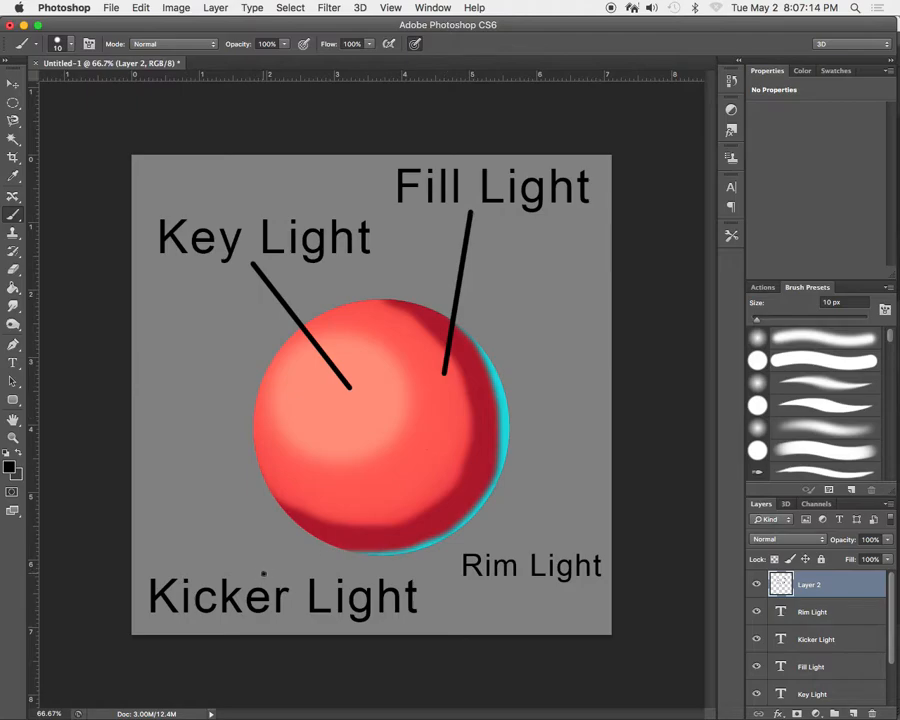
left_click(396, 539, "shift")
left_click(537, 543)
left_click(491, 491, "shift")
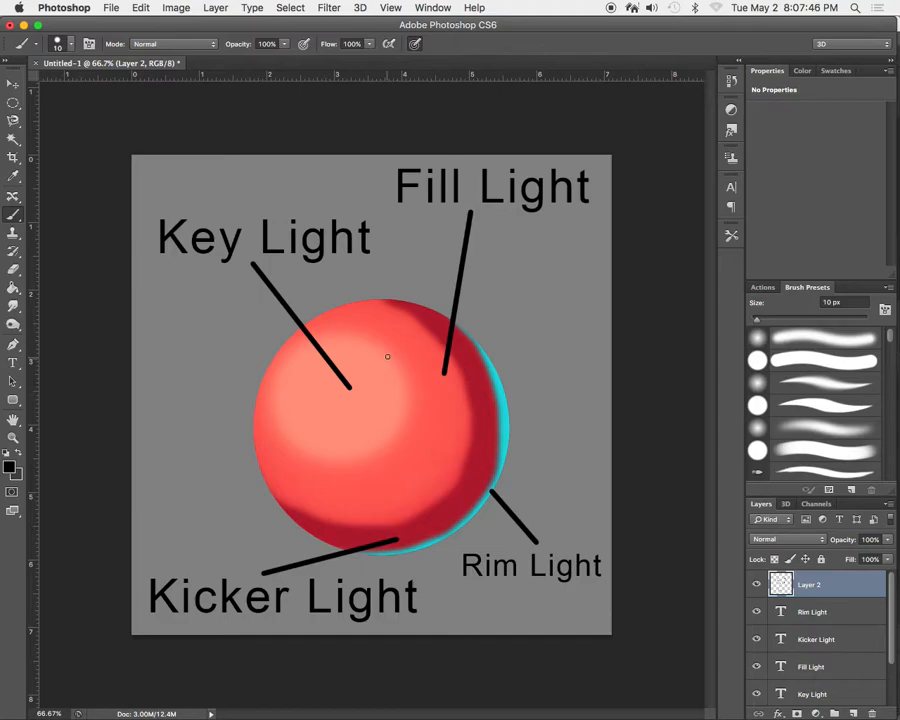
- Switch to Maya and compare the rendered sphere in the Render View with the labelled Photoshop painting
key("super+Tab")
left_click_drag(394, 148, 401, 139)
mouse_move(170, 557)
left_mouse_down()
mouse_move(183, 551)
mouse_move(157, 551)
left_mouse_up()
left_click_drag(459, 136, 442, 134)
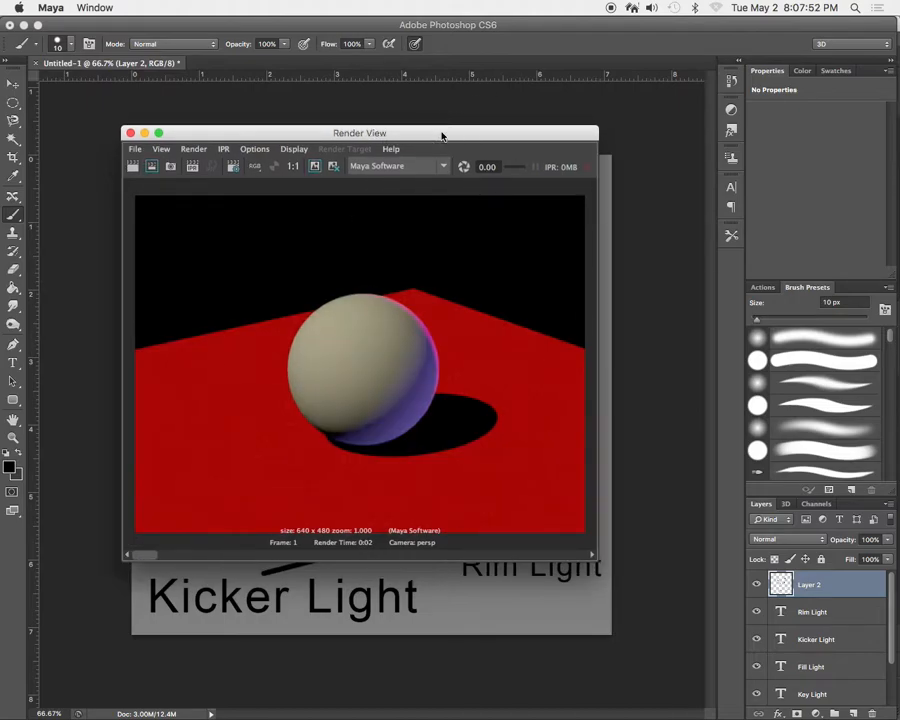
key("super+Tab")
key("super+Tab")
key("super+Tab")
key("super+shift+Tab")
key("super+shift+Tab")
key("super+shift+Tab")
- Move Maya's Render View window down and aside to uncover the sphere and lights in the scene view
left_click_drag(497, 135, 358, 348)
left_click(492, 311)
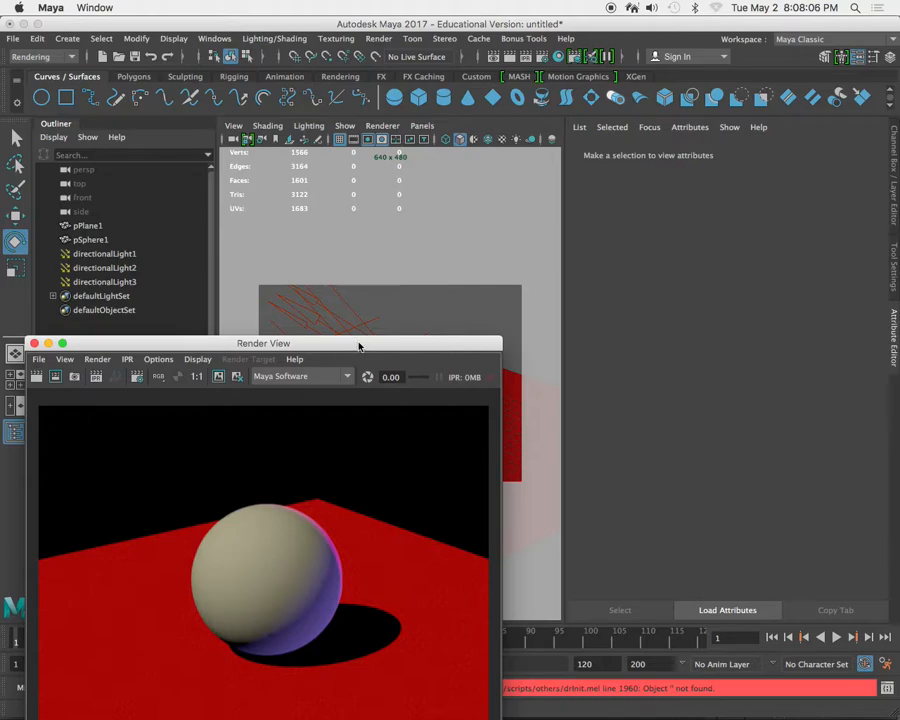
left_click_drag(345, 356, 325, 273)
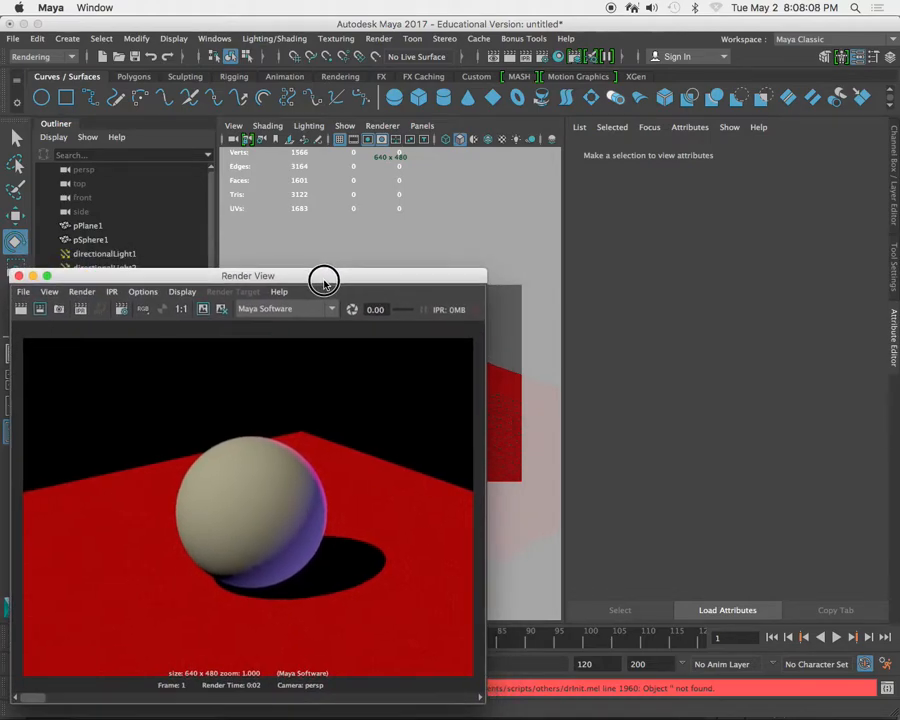
left_click_drag(450, 281, 466, 428)
left_click(492, 317)
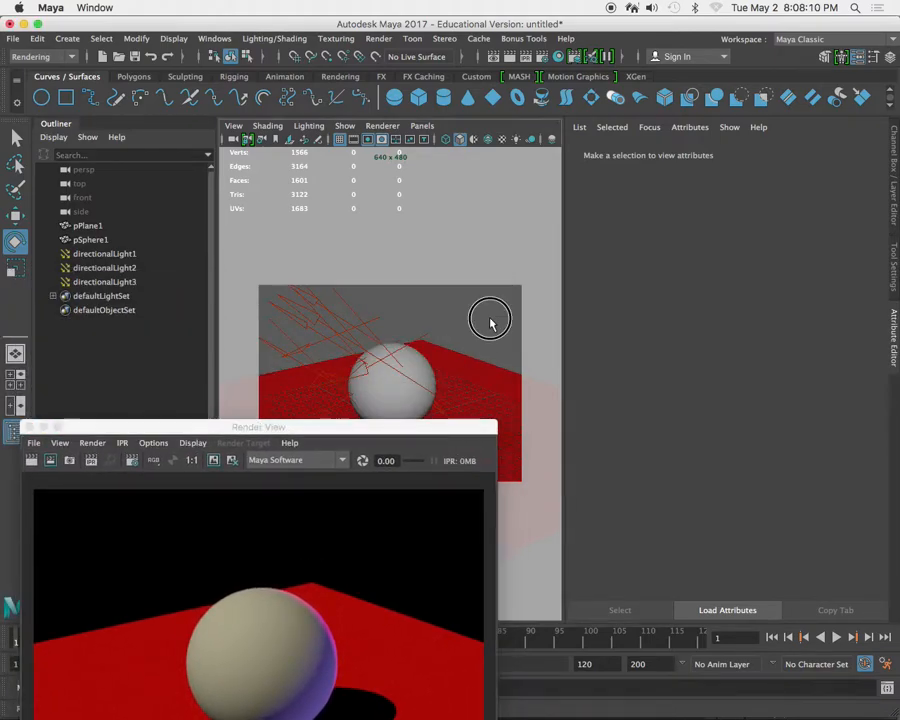
left_click_drag(405, 430, 331, 482)
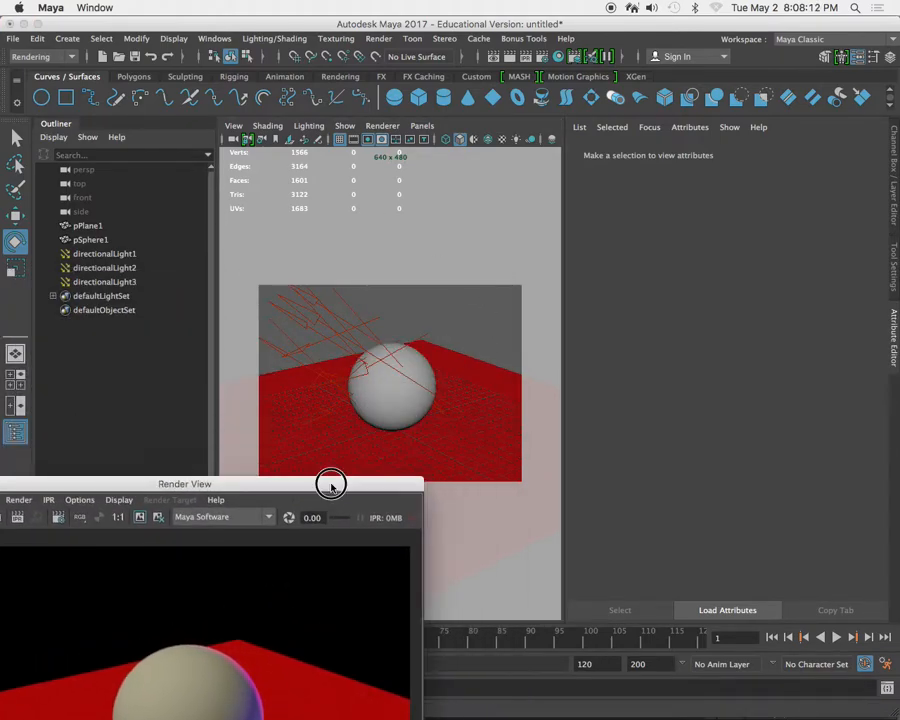
left_click(13, 38)
left_click(50, 77)
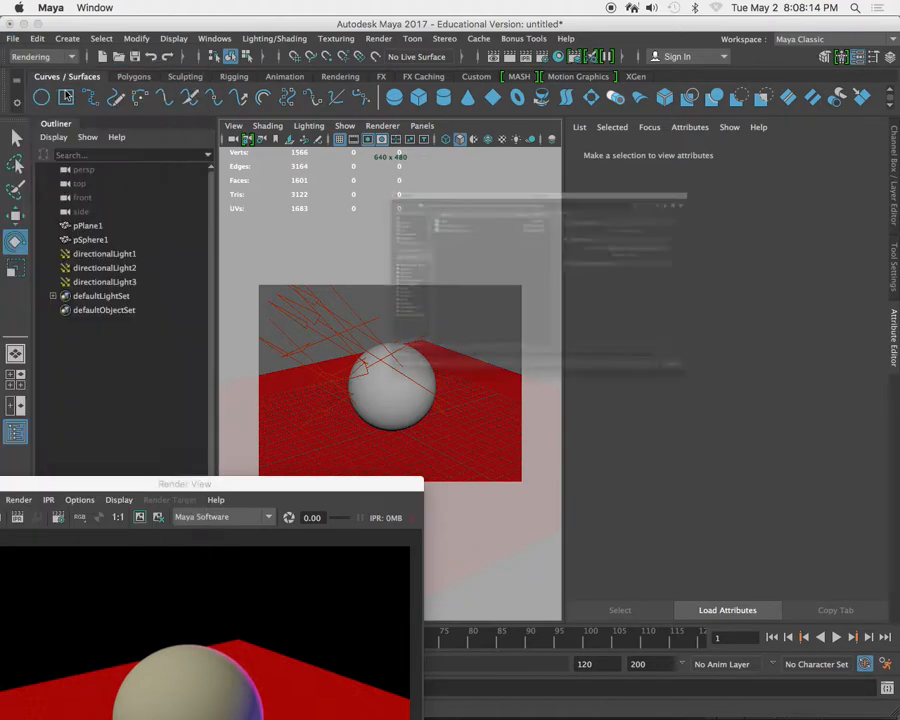
left_click_drag(278, 155, 278, 172)
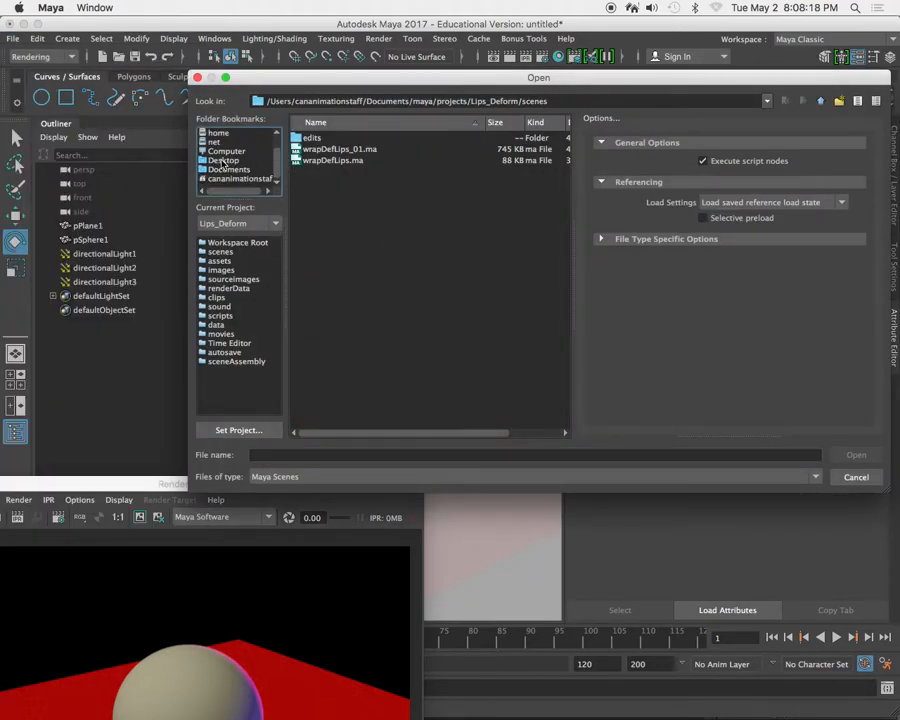
left_click(857, 481)
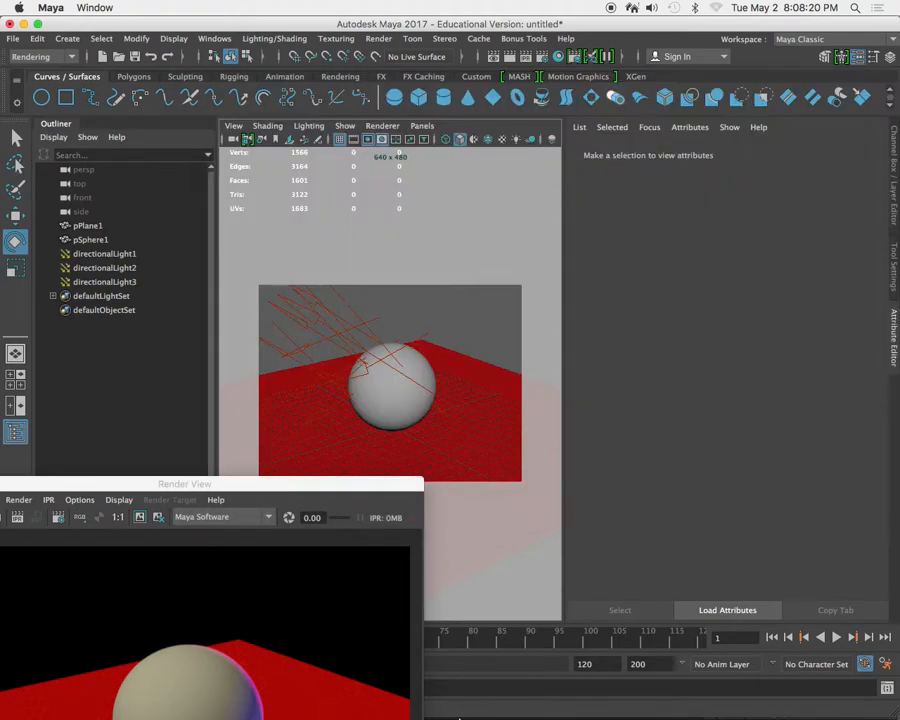
- Switch to Finder and extract lightScene.ma.zip from the Downloads folder with Archive Utility
left_click(20, 700)
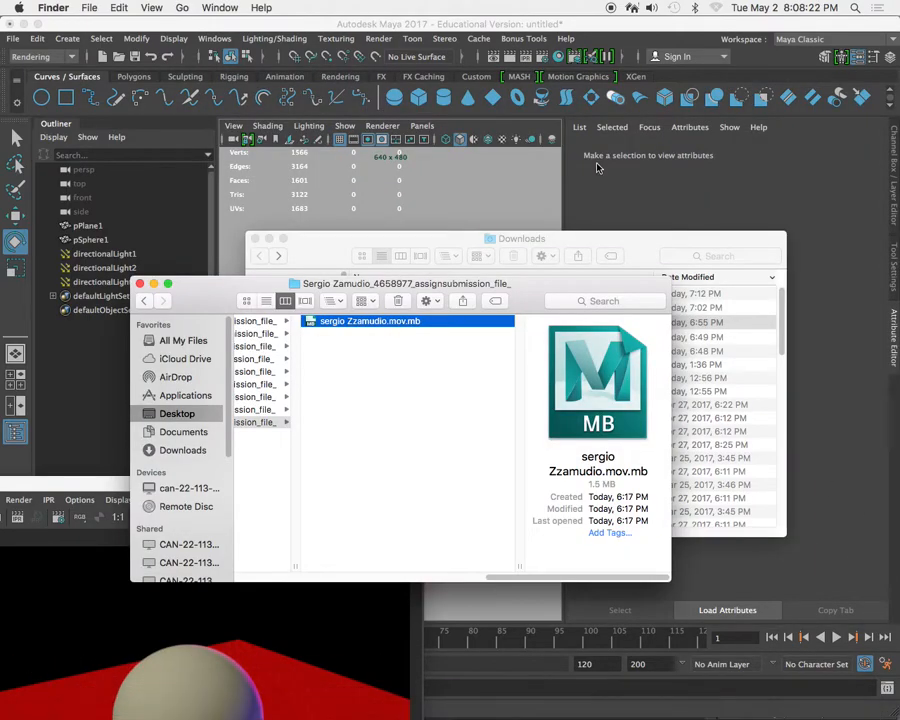
left_click_drag(526, 295, 503, 288)
left_click(655, 243)
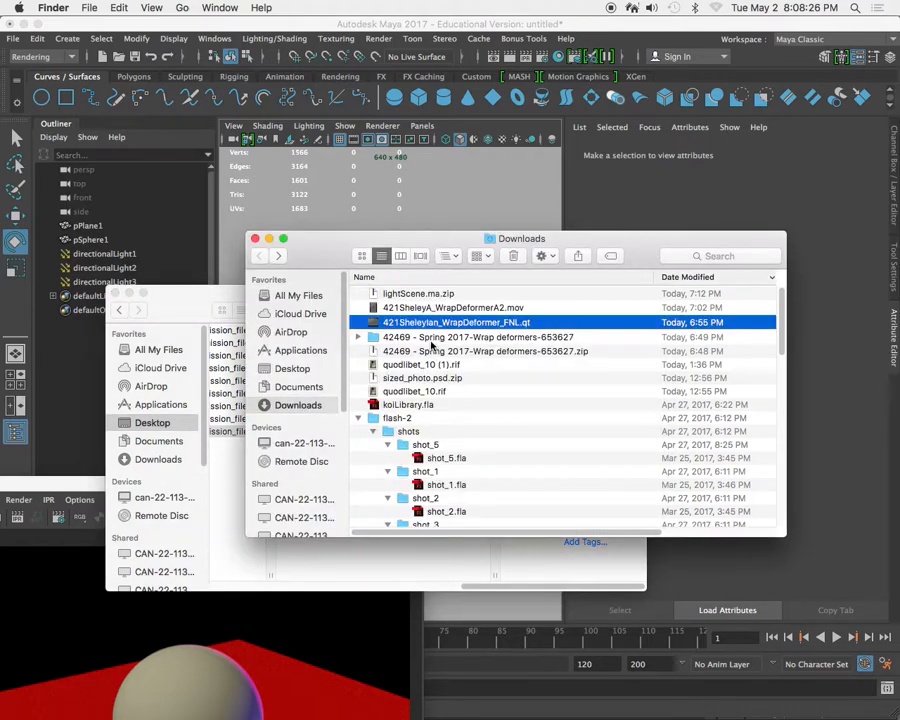
left_click(403, 294)
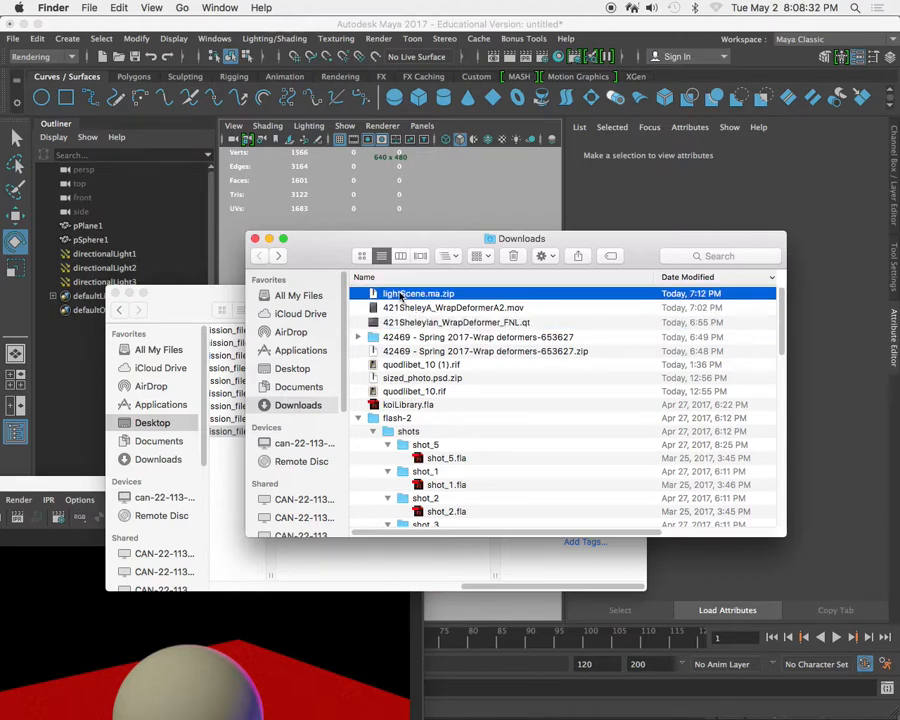
right_click(399, 296)
left_click(385, 312)
left_click(397, 307)
left_click(397, 295)
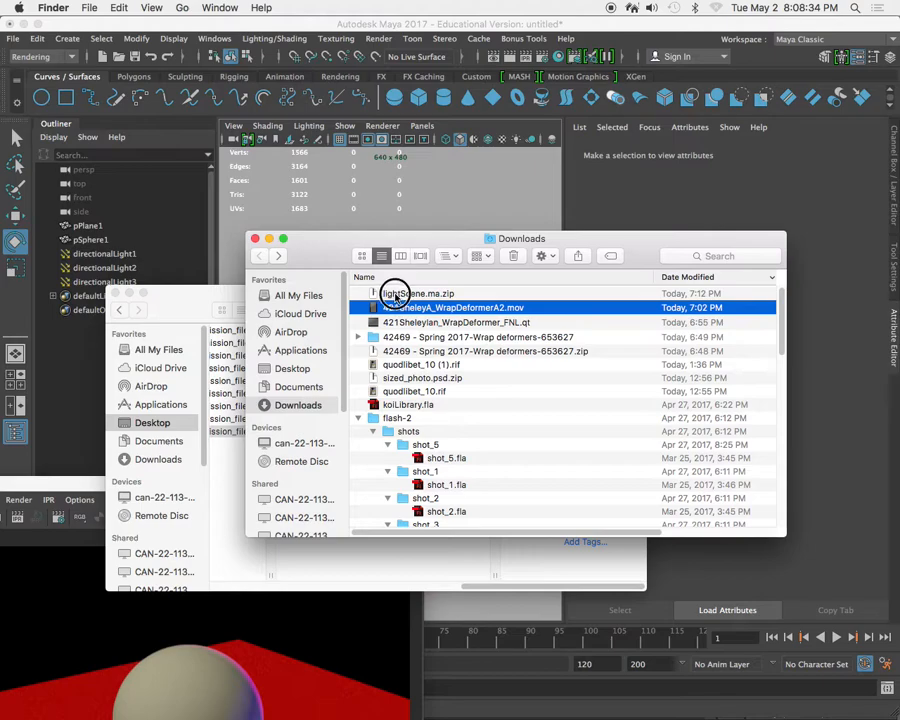
right_click(398, 296)
mouse_move(508, 316)
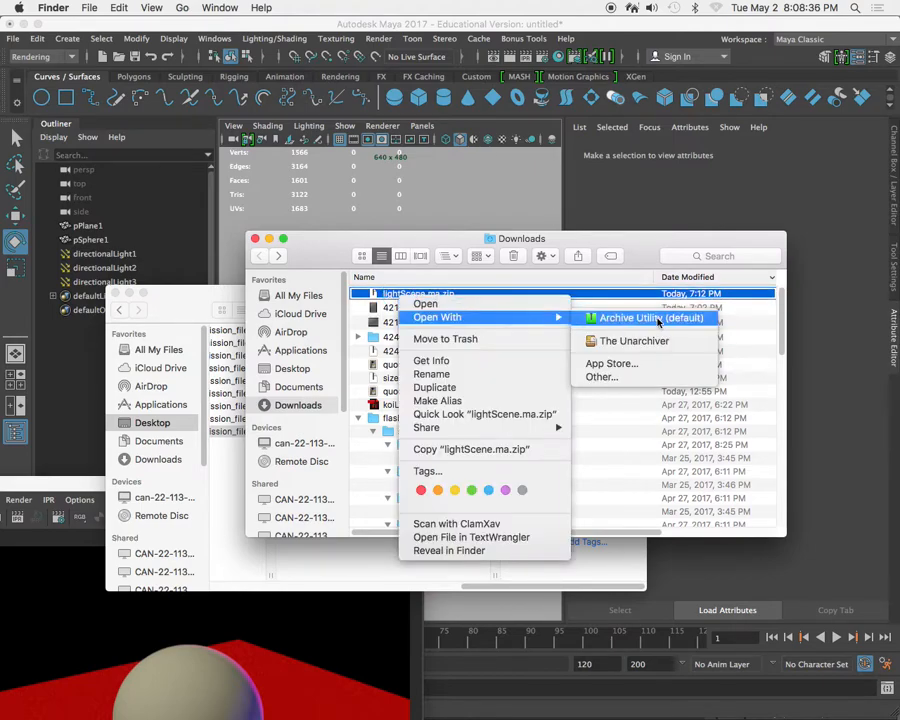
left_click(590, 315)
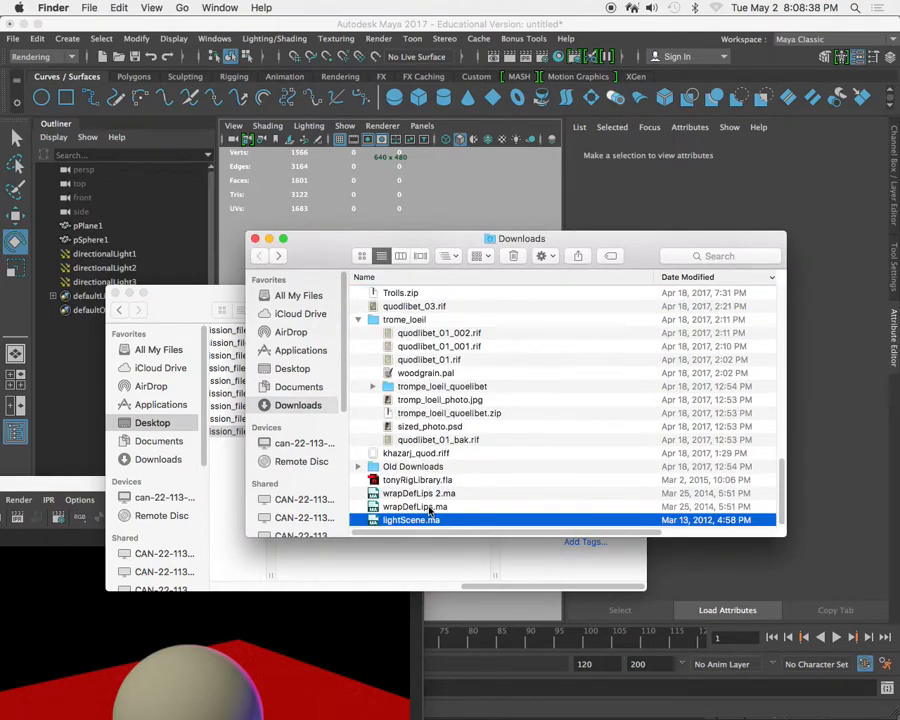
- Copy the extracted lightScene.ma file and browse to the Documents/maya/projects folder in the other Finder window
left_click(412, 509)
left_click(410, 522)
key("super+c")
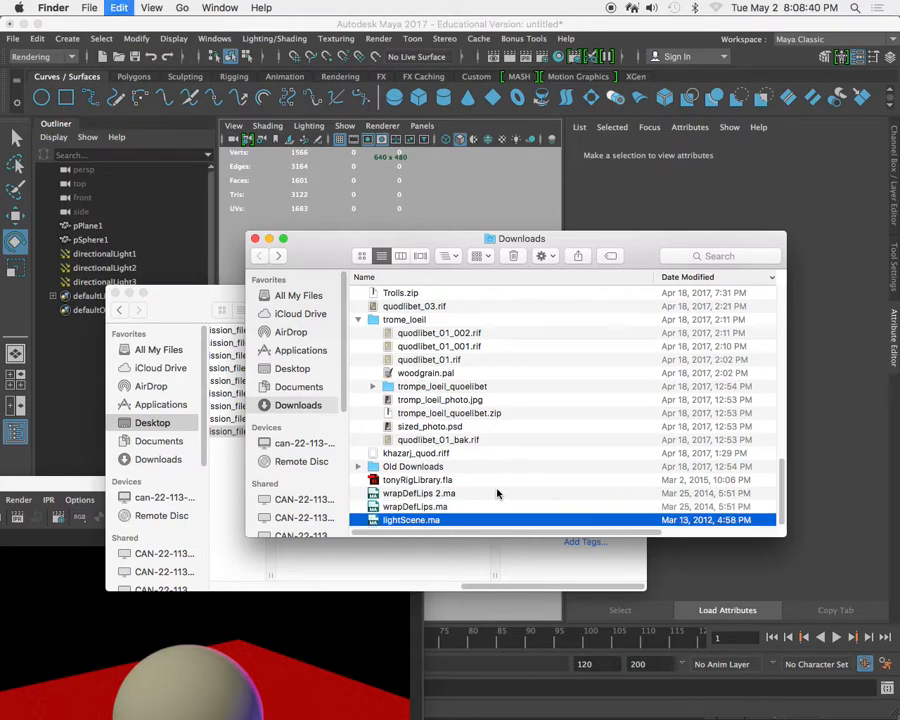
left_click(203, 357)
left_click(158, 441)
double_click(268, 360)
double_click(281, 352)
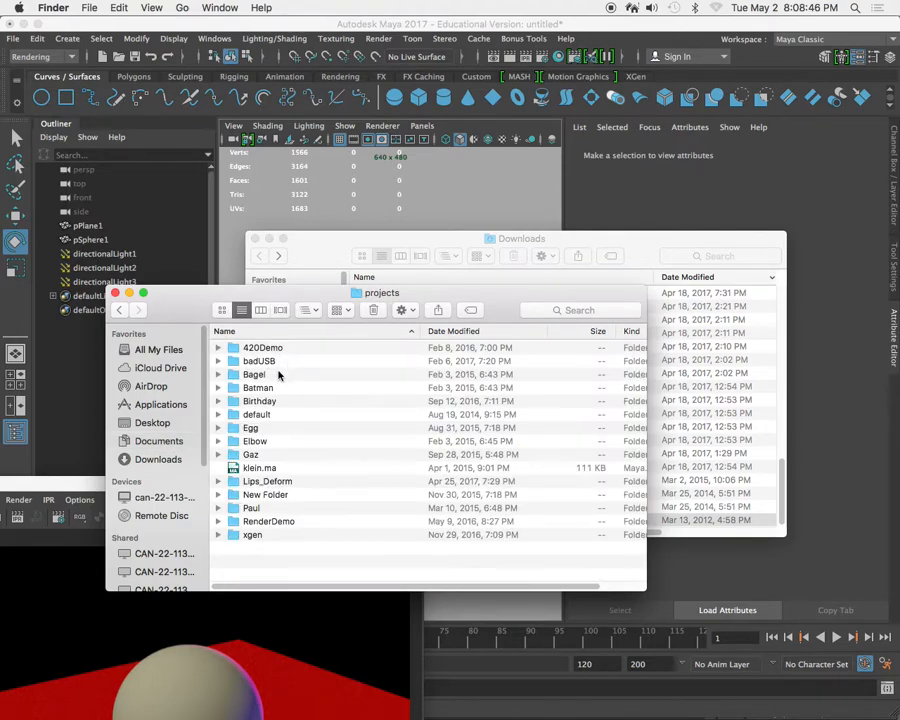
- Check in Maya's Open Scene dialog which project folder is current, leave the dialog open and return to Finder
left_click(145, 19)
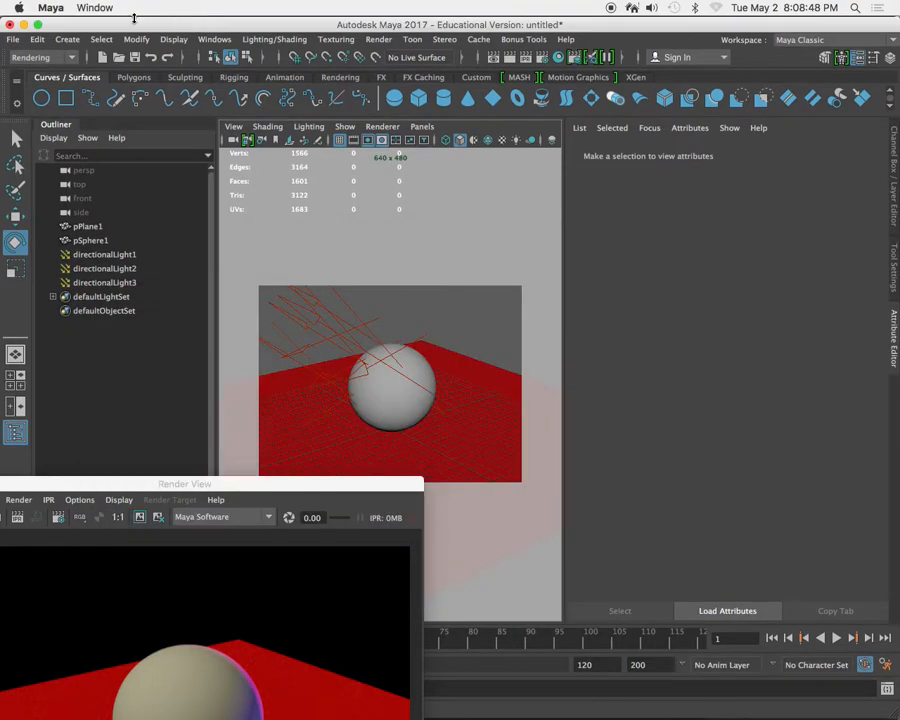
left_click(13, 39)
left_click(48, 80)
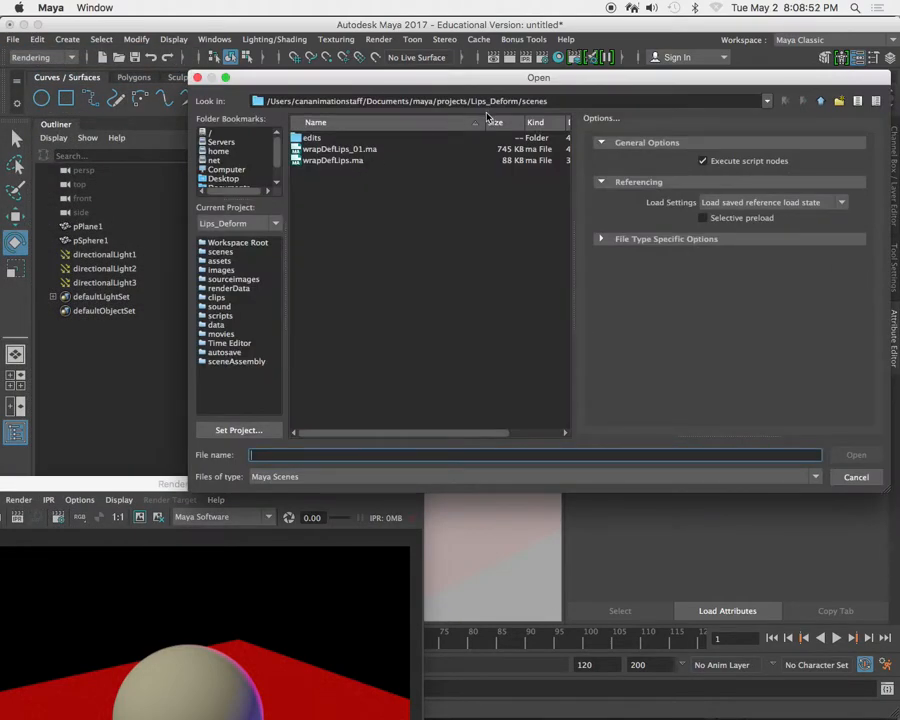
key("super+Tab")
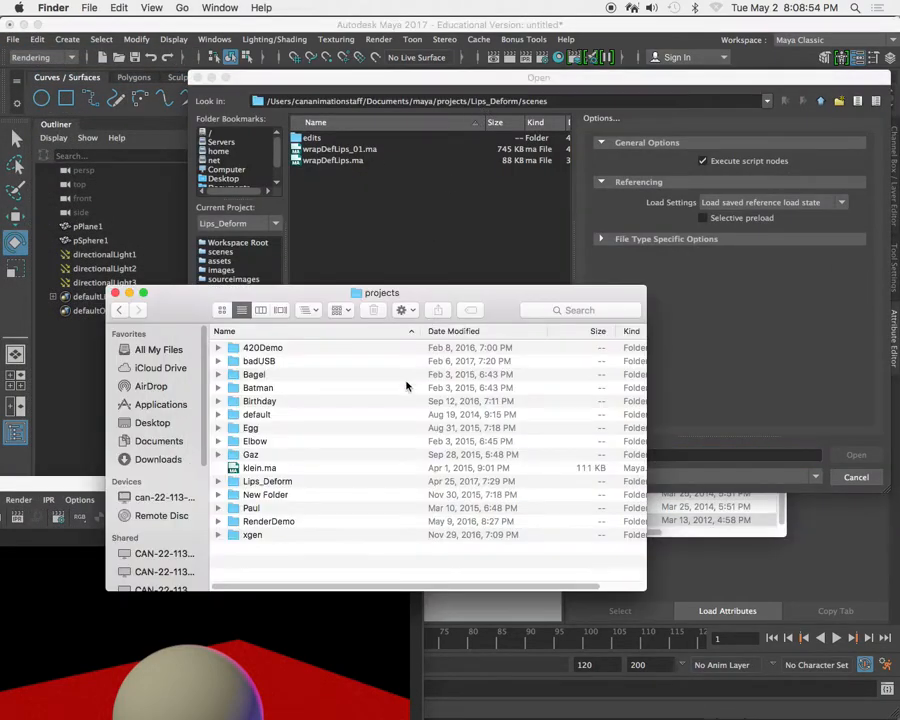
- Paste the copied lightScene.ma file into the scenes folder of the Lips_Deform project
double_click(262, 480)
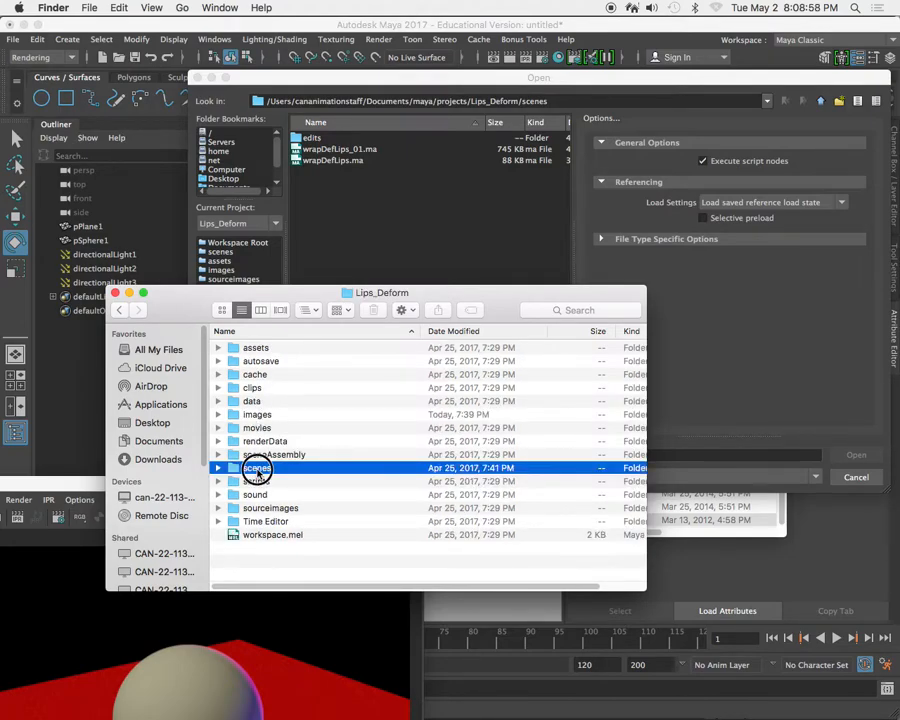
double_click(252, 467)
key("super+v")
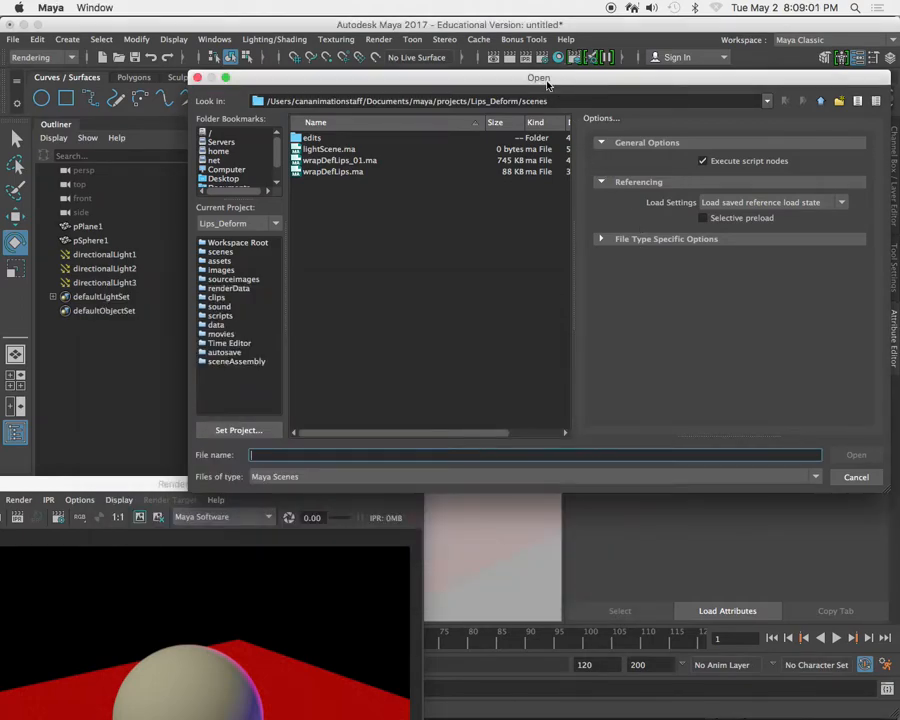
- Switch back to Maya and open lightScene.ma from the Lips_Deform scenes folder, replacing the sphere scene
left_click(548, 80)
left_click(326, 149)
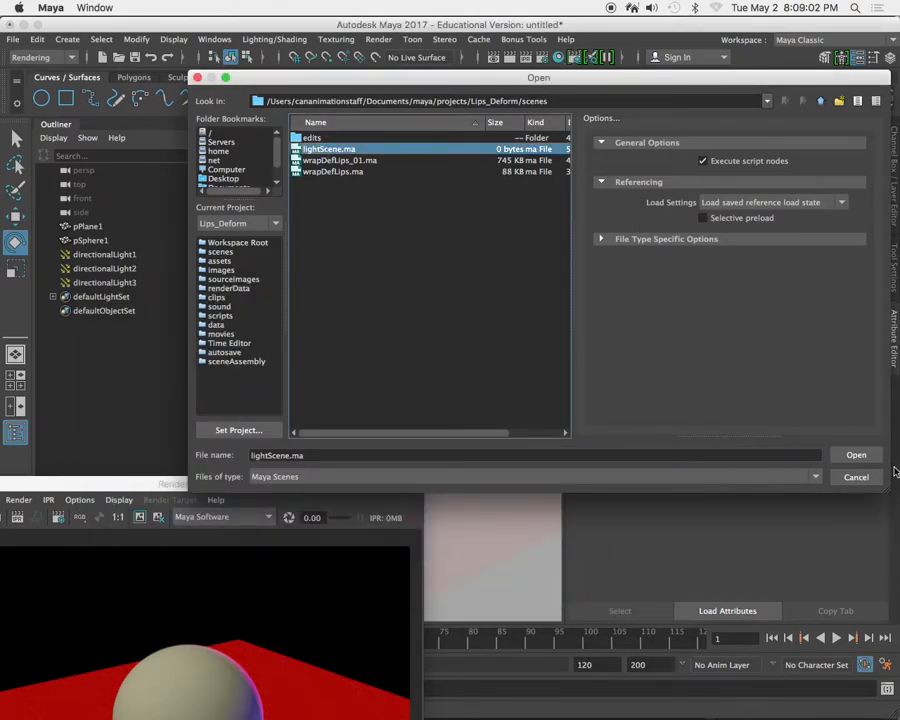
left_click(856, 455)
left_click(458, 366)
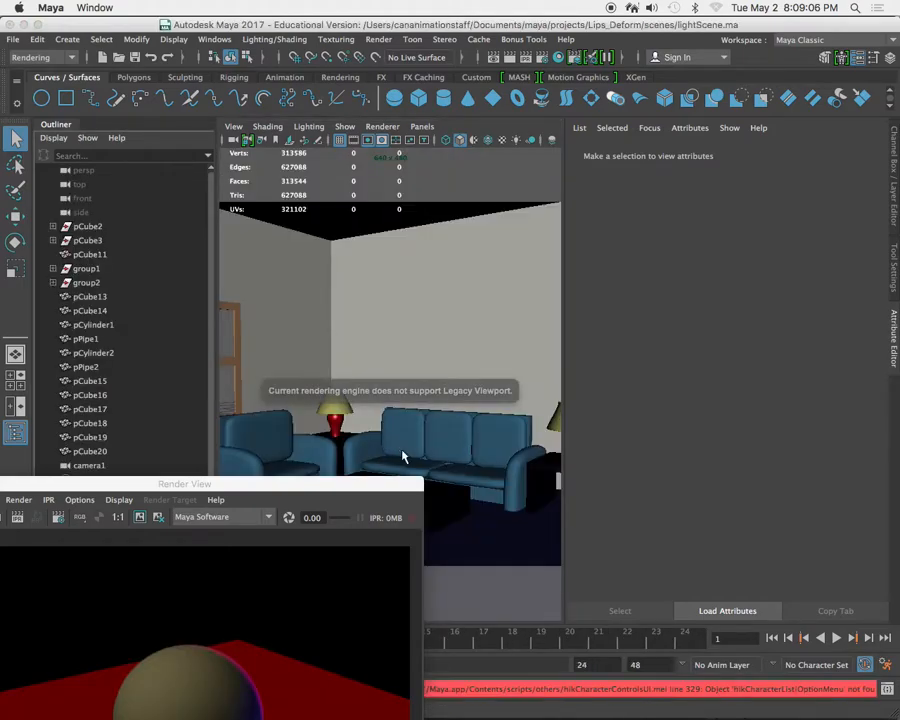
- Move the Render View window down off the room and switch to a single perspective view of the scene
left_click_drag(199, 487, 555, 562)
left_click(320, 313)
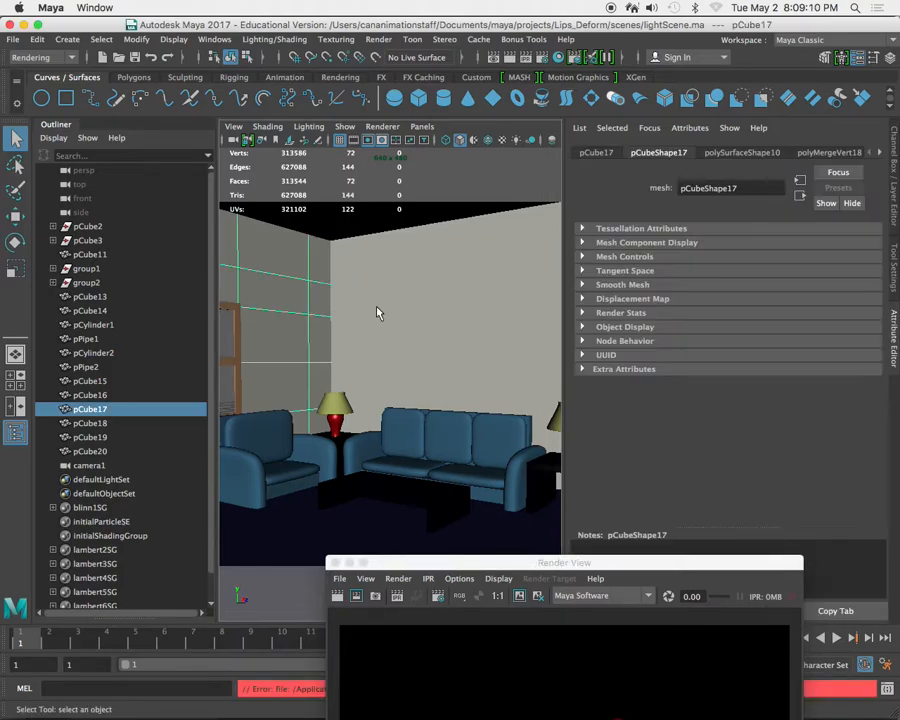
key("space")
key("space")
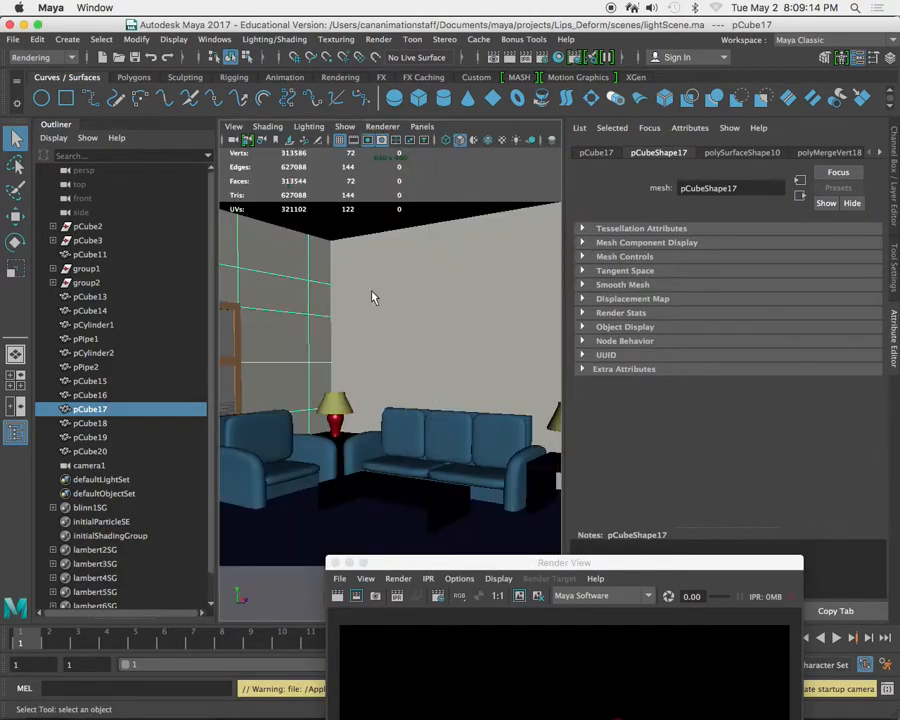
left_click(15, 355)
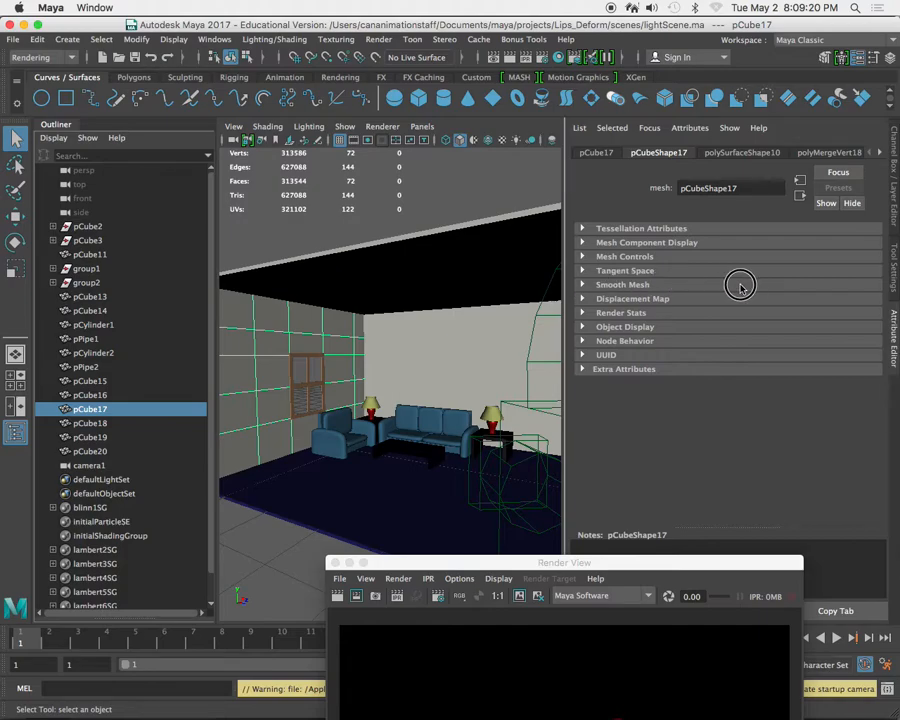
- Look at the room through camera1 and check the four-view layout
left_click(421, 126)
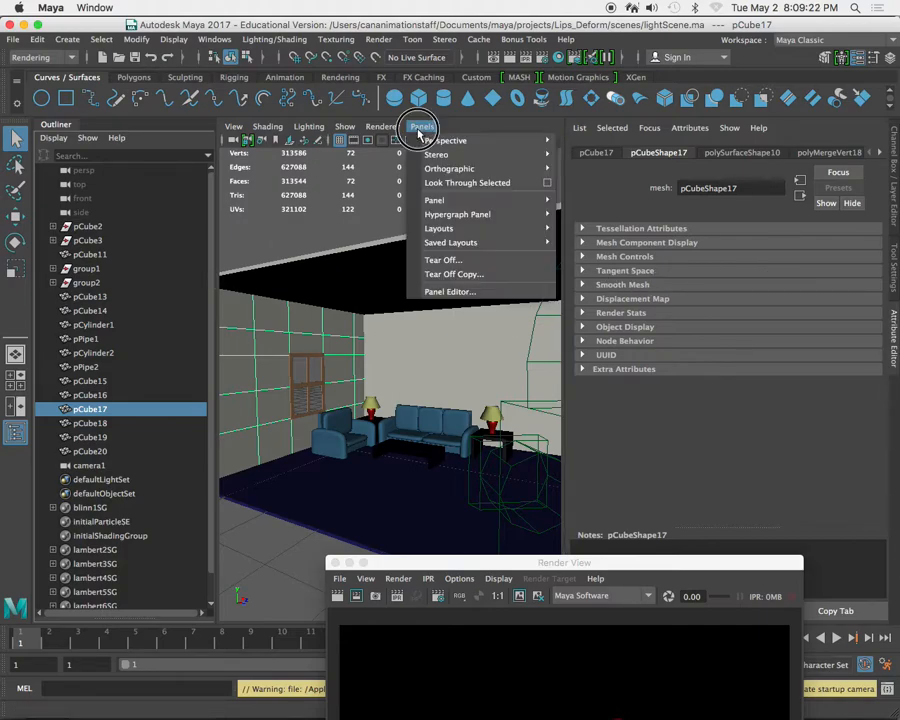
mouse_move(510, 147)
left_click(588, 141)
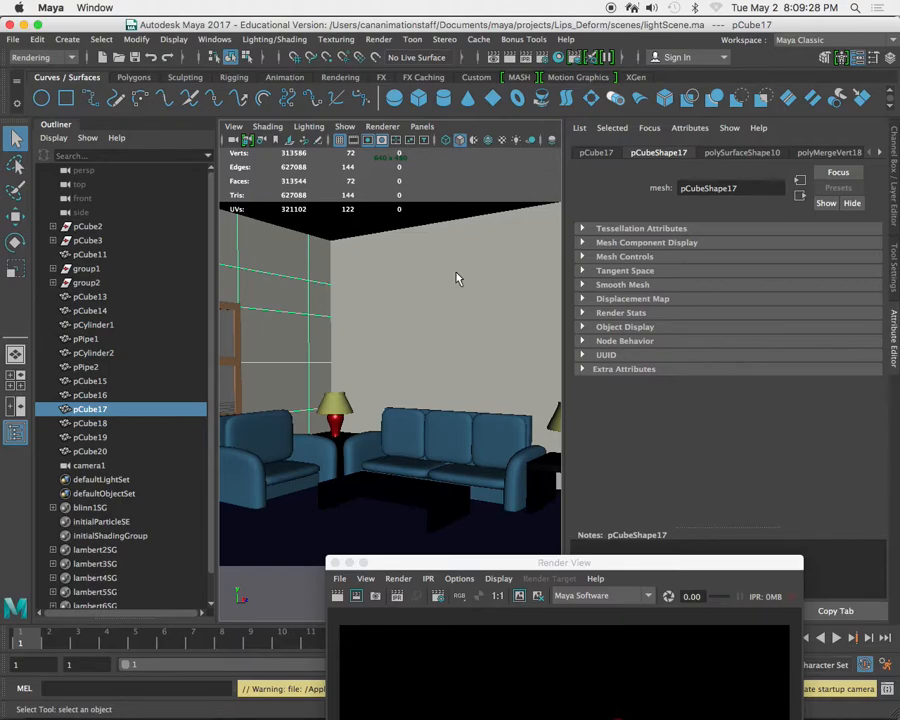
key("space")
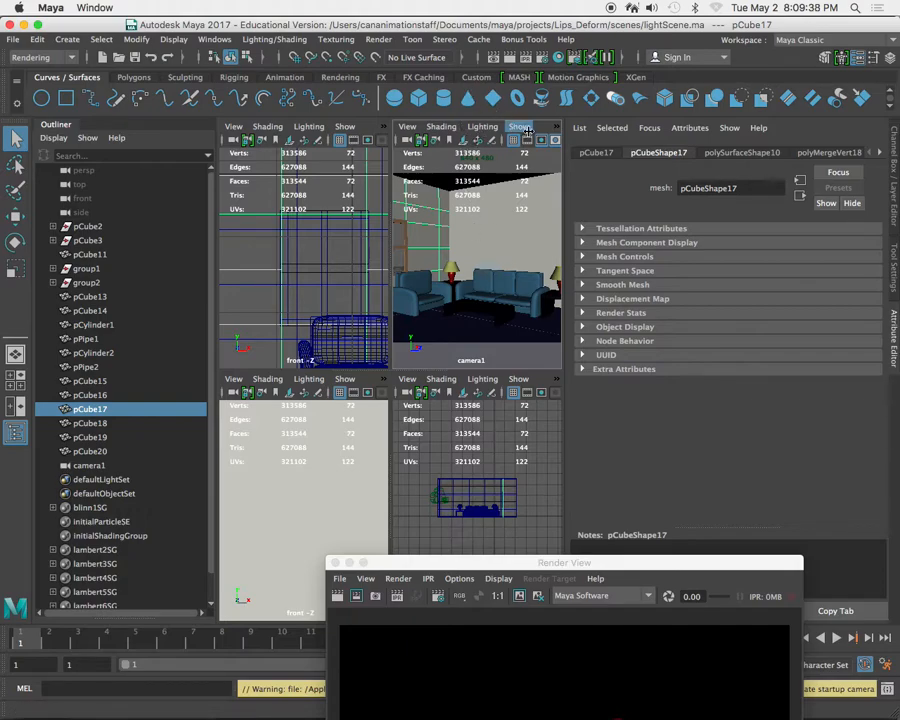
key("space")
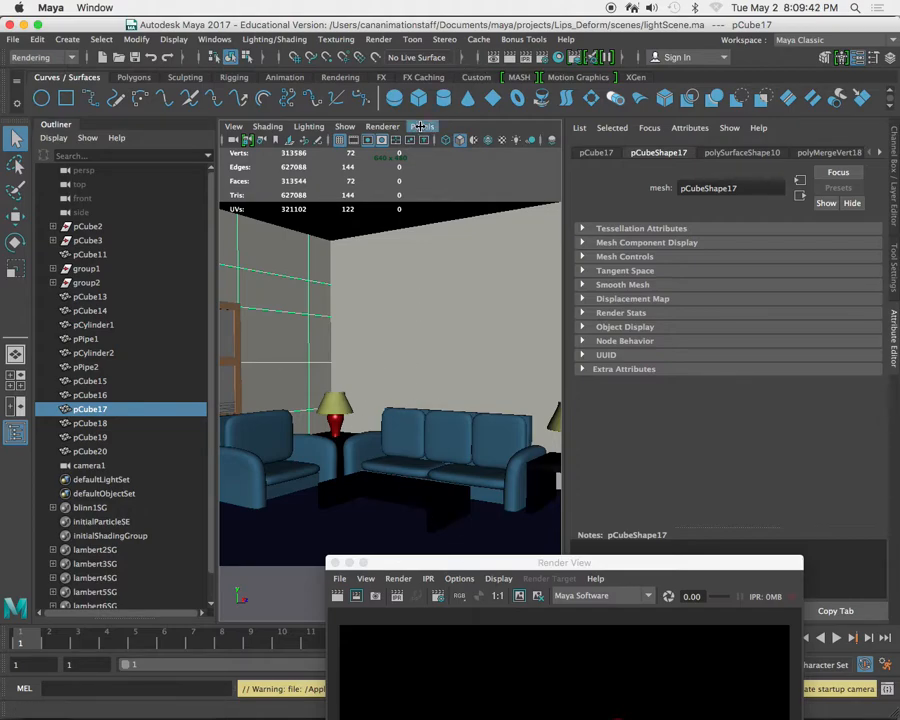
- Switch the viewport back from camera1 to the persp camera
left_click(421, 127)
mouse_move(508, 141)
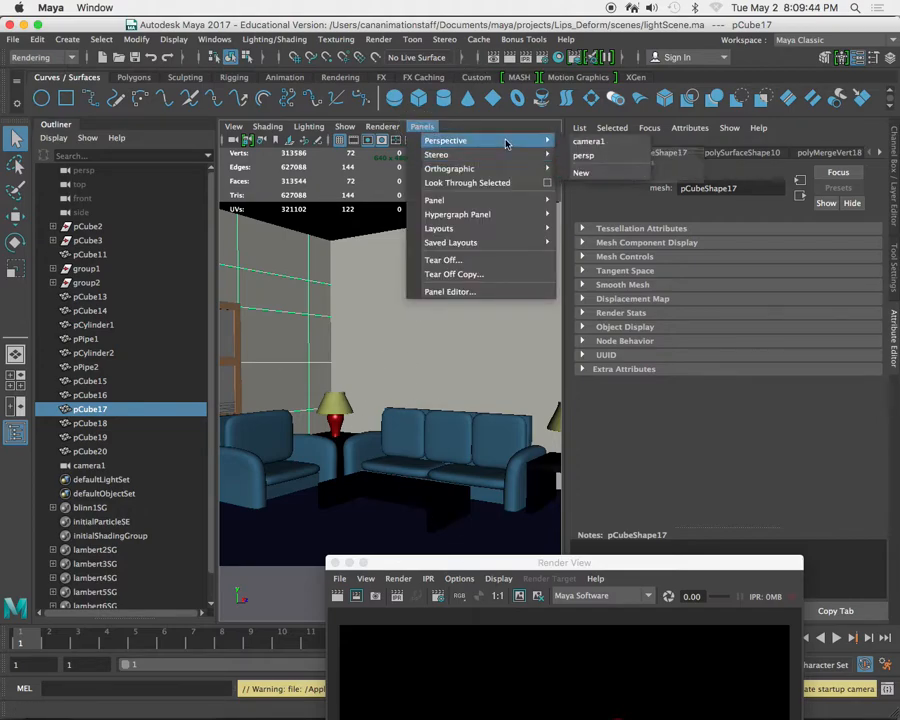
left_click(600, 162)
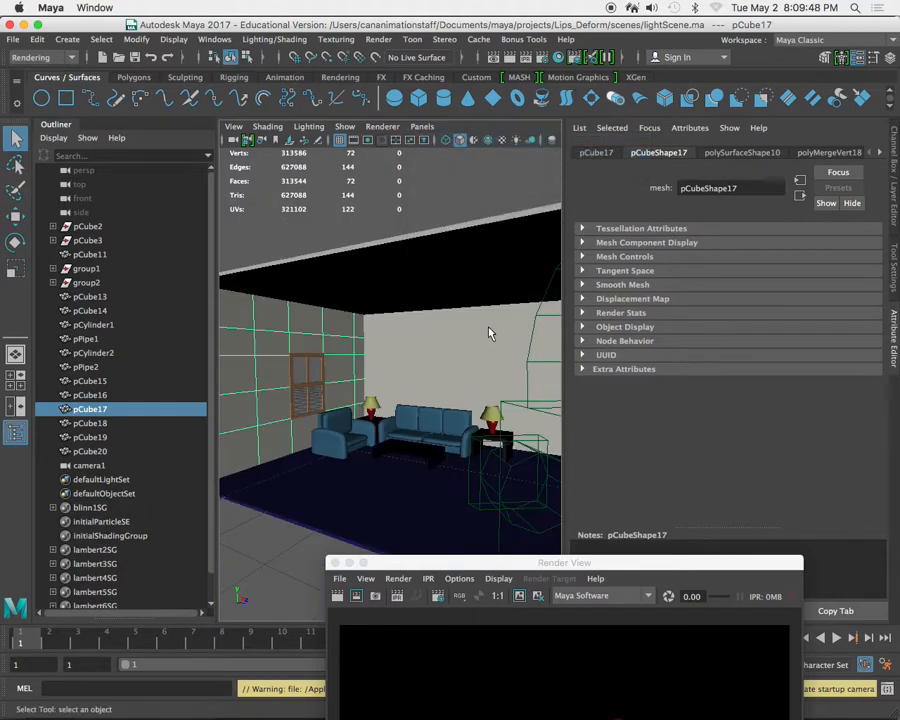
- Examine the living-room model from several angles, including the sofas, lamps and window, ending on a view of the whole room
right_click_drag(458, 392, 448, 426, "alt")
left_click(366, 318)
left_click_drag(398, 412, 446, 420, "alt")
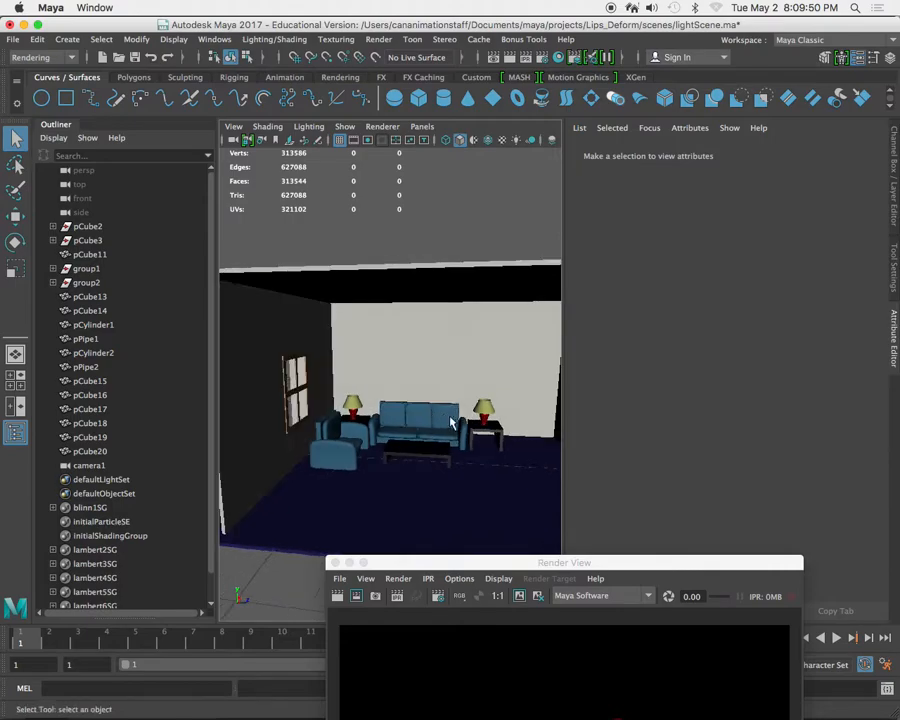
right_click_drag(446, 420, 394, 386, "alt")
left_click_drag(394, 386, 374, 325, "alt")
middle_click_drag(398, 398, 412, 382, "alt")
right_click_drag(446, 406, 364, 372, "alt")
left_click_drag(364, 372, 386, 374, "alt")
right_click_drag(386, 374, 412, 390, "alt")
middle_click_drag(382, 380, 373, 378, "alt")
mouse_move(412, 392)
right_mouse_down("alt")
mouse_move(364, 384)
mouse_move(416, 411)
right_mouse_up("alt")
left_click_drag(416, 411, 392, 406, "alt")
left_click(367, 382)
left_click(518, 360)
left_click_drag(516, 362, 414, 404, "alt")
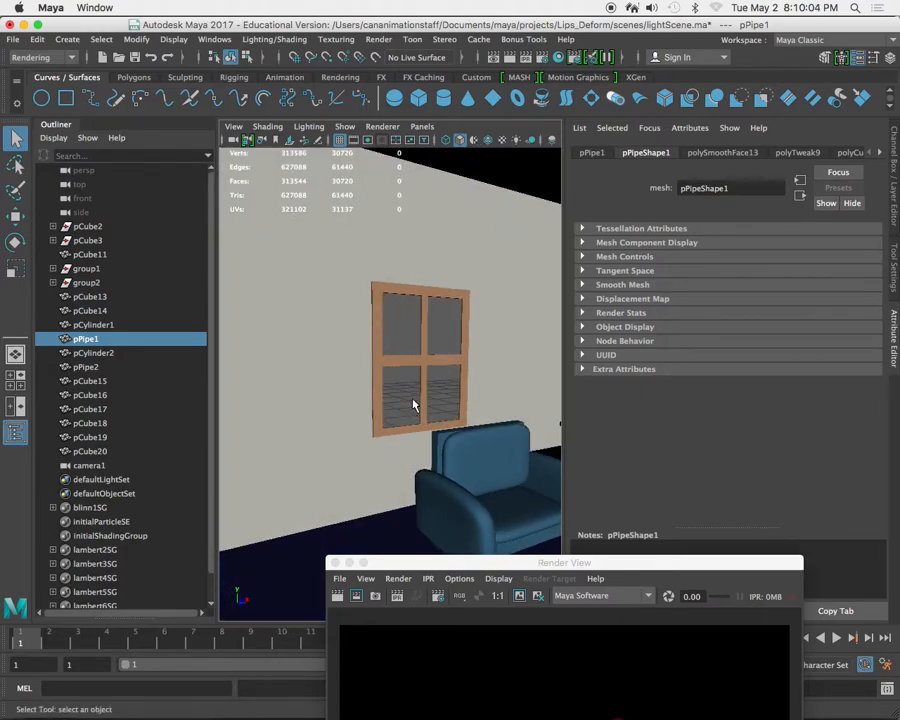
scroll(437, 392, "down", 2)
left_click(467, 405)
scroll(467, 404, "down", 5)
left_click_drag(466, 402, 408, 395, "alt")
scroll(440, 352, "down", 8)
left_click_drag(445, 342, 398, 341, "alt")
middle_click_drag(398, 341, 347, 360, "alt")
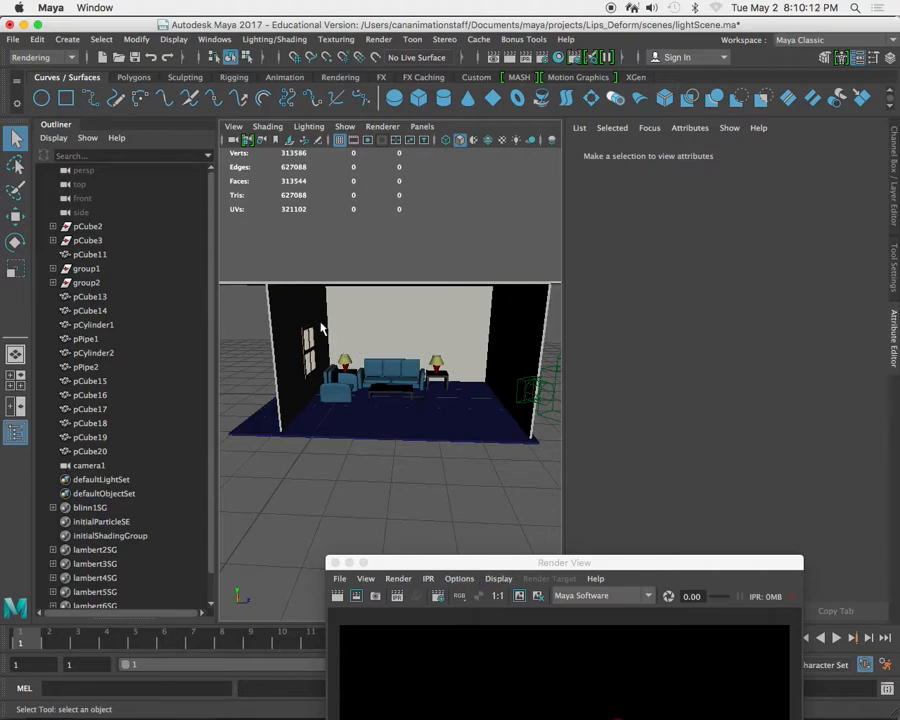
- Create a directional light in the room scene and scale its icon up uniformly to about 4.4
key("space")
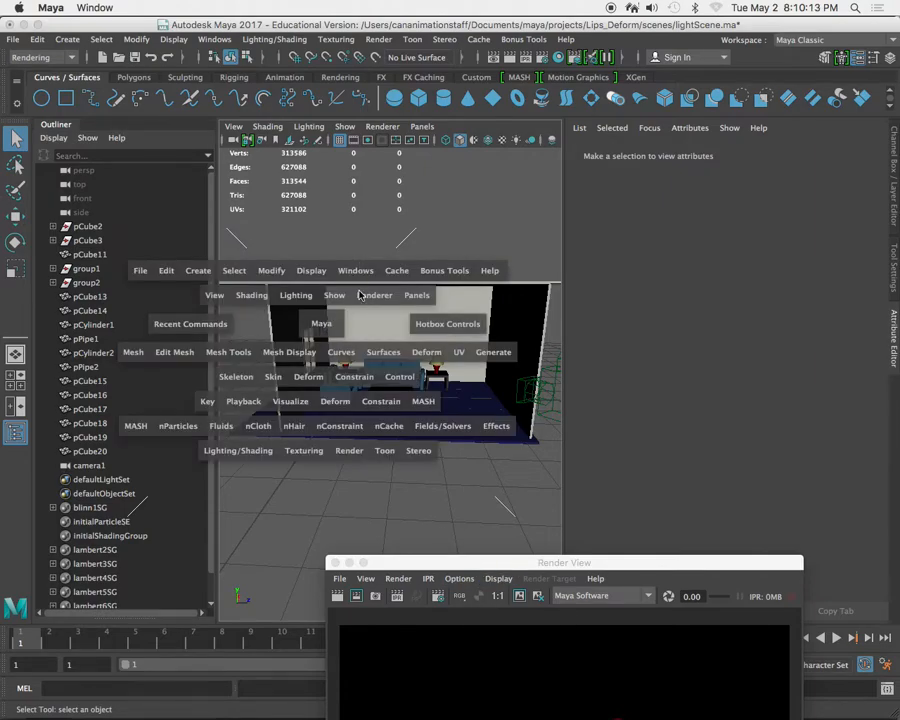
left_click(197, 271)
mouse_move(305, 352)
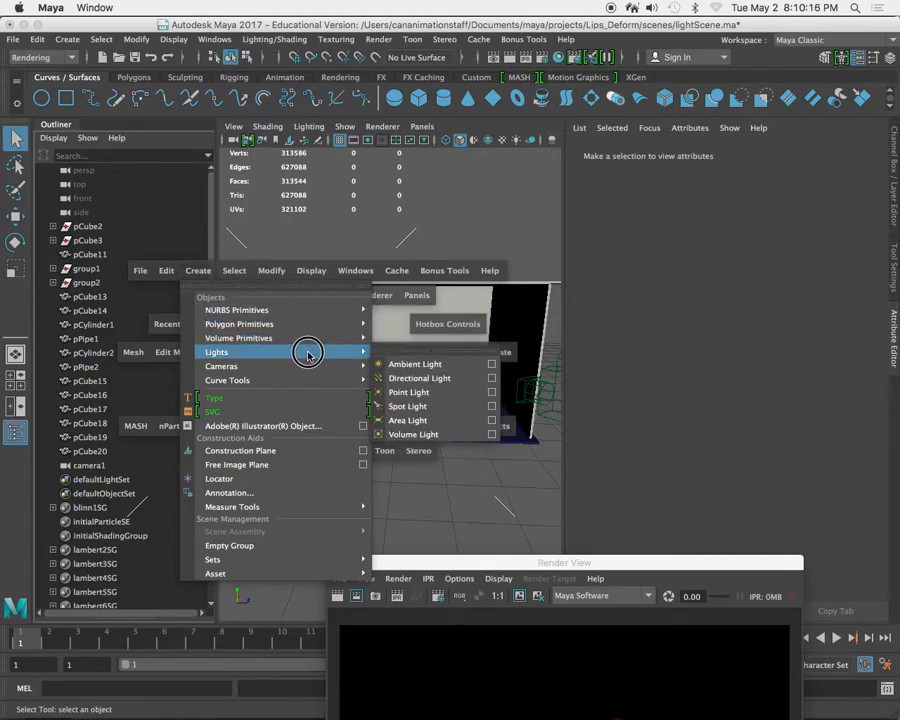
left_click(428, 386)
middle_click_drag(345, 387, 363, 371, "alt")
key("r")
left_click_drag(355, 384, 470, 381)
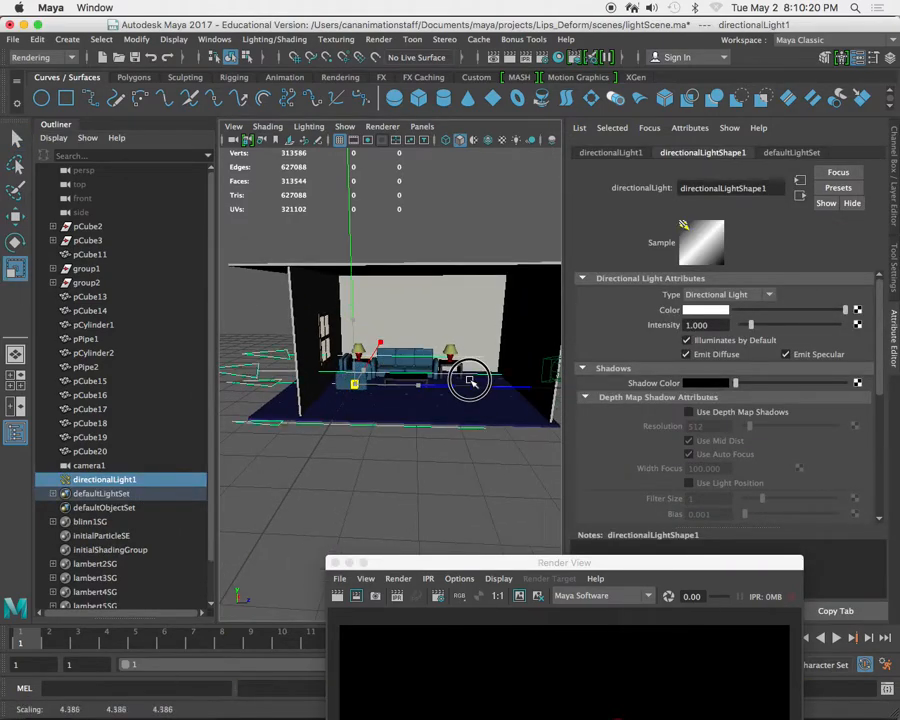
- Rotate the directional light about -134 degrees around X so that it points diagonally down into the room
key("e")
left_click_drag(395, 330, 253, 365)
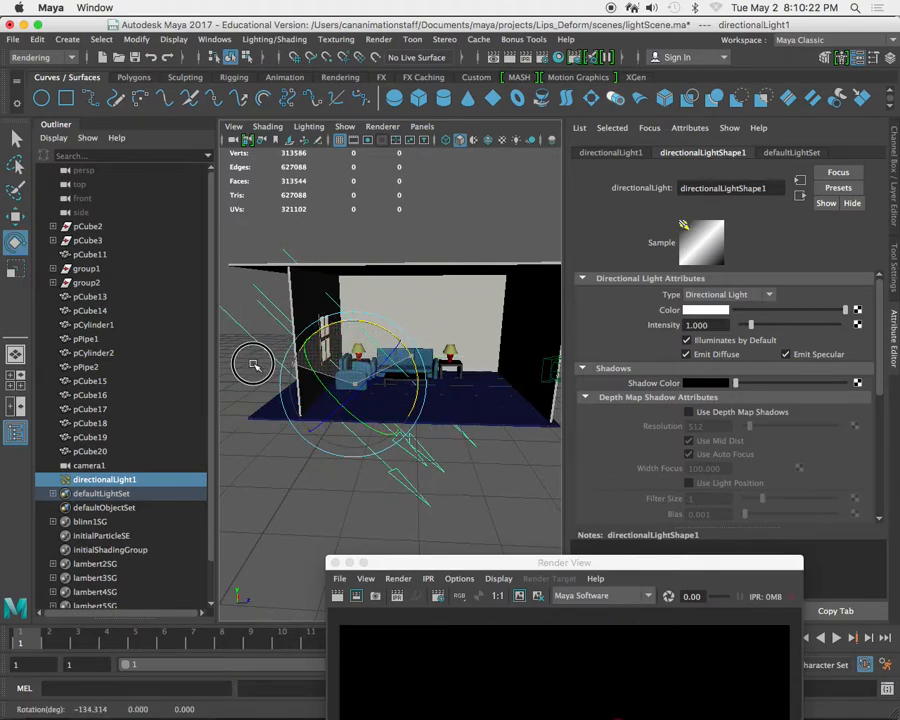
key("w")
- Bring the Render View up and review the Common and Maya Software anti-aliasing options in the Render Settings
left_click_drag(490, 564, 421, 163)
left_click(366, 193)
left_click_drag(388, 250, 340, 102)
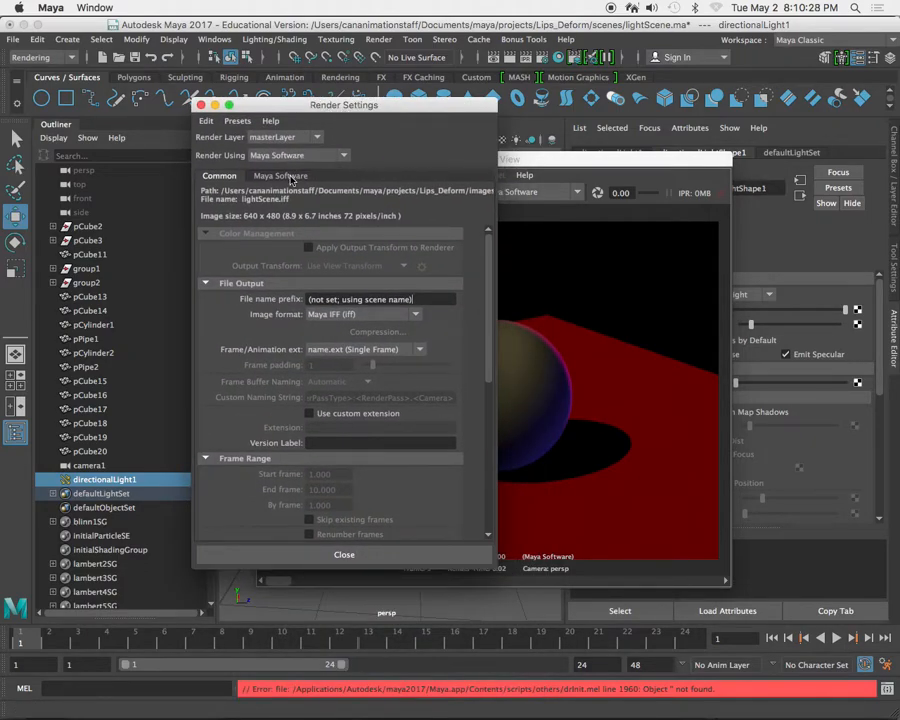
scroll(313, 436, "down", 5)
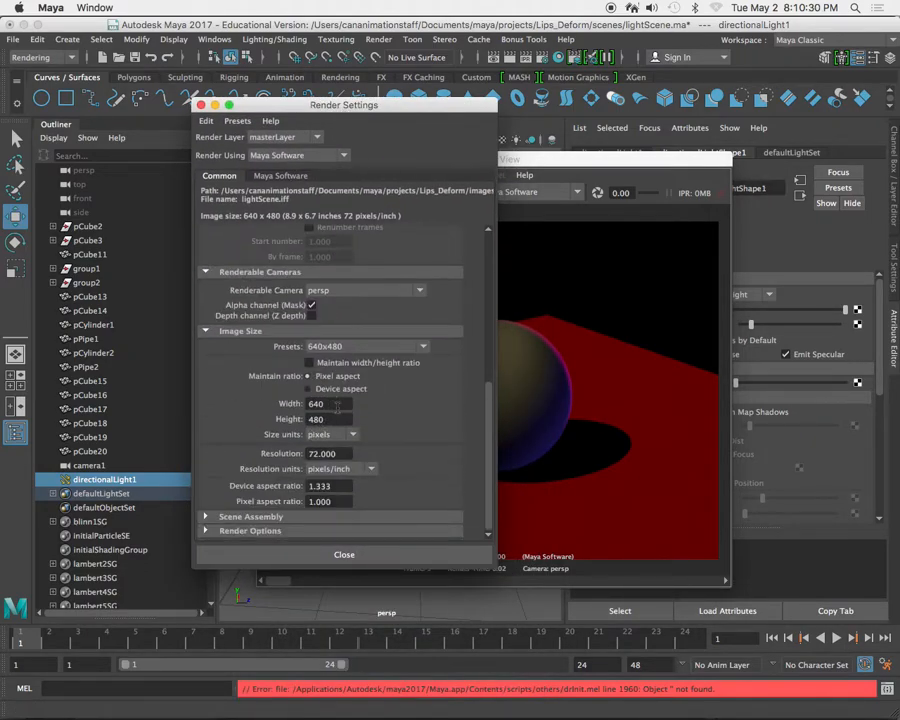
scroll(253, 293, "up", 8)
left_click(284, 176)
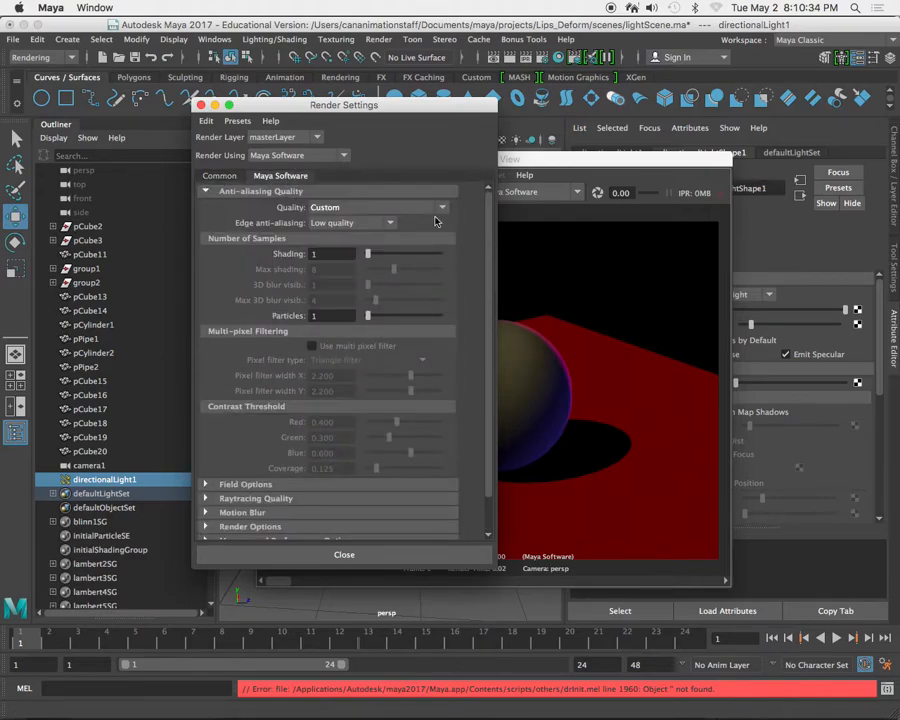
- Render the persp view of the room with Maya Software in the Render View
left_click(568, 165)
left_click(267, 192)
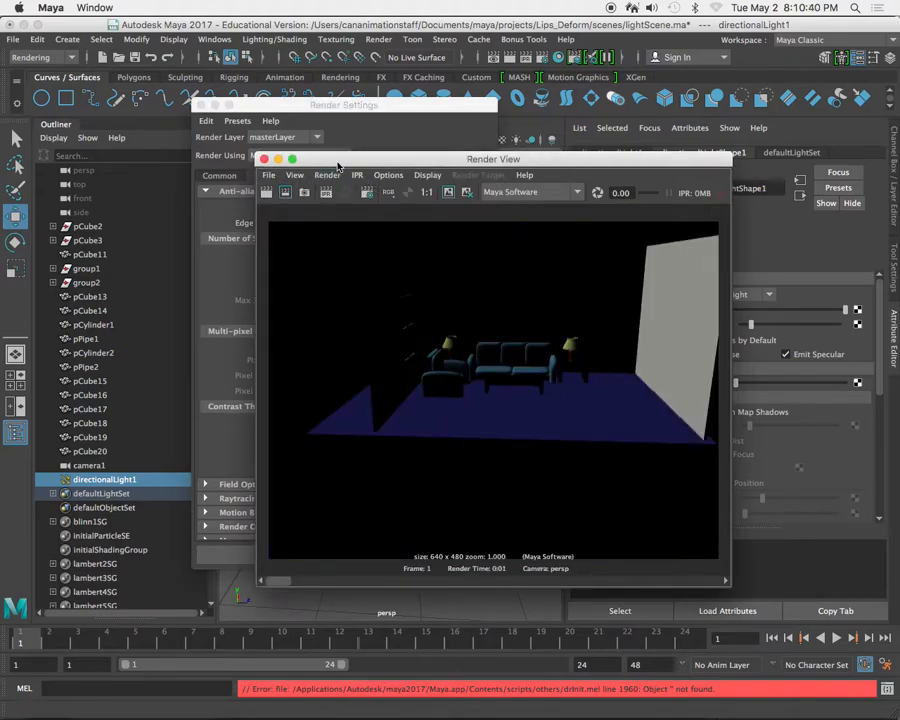
- Set the Maya Software anti-aliasing quality to Production quality in the Render Settings
left_click_drag(334, 159, 430, 193)
left_click(376, 110)
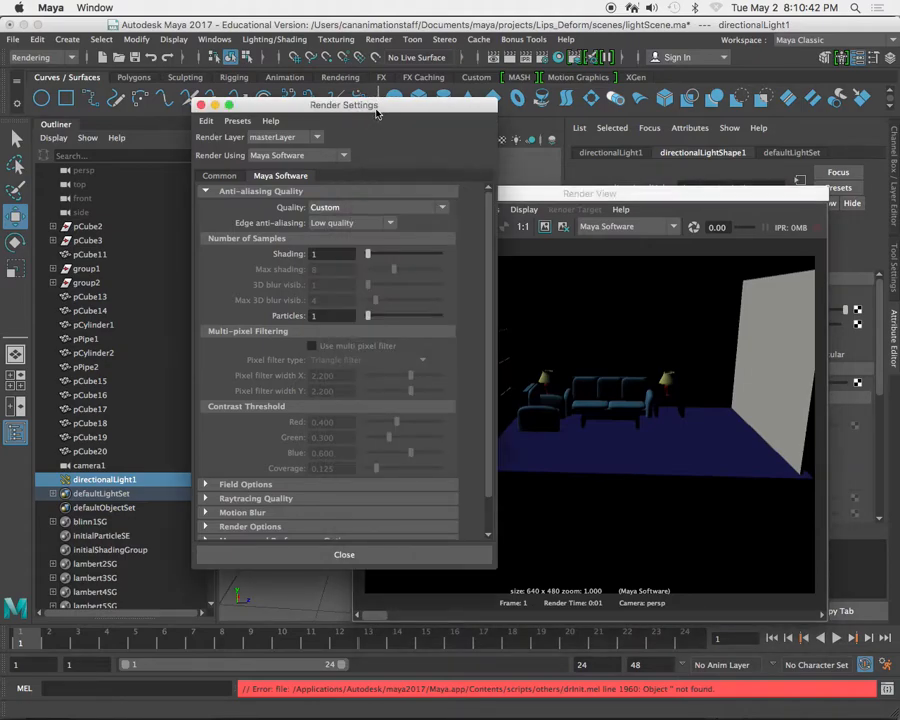
left_click(442, 208)
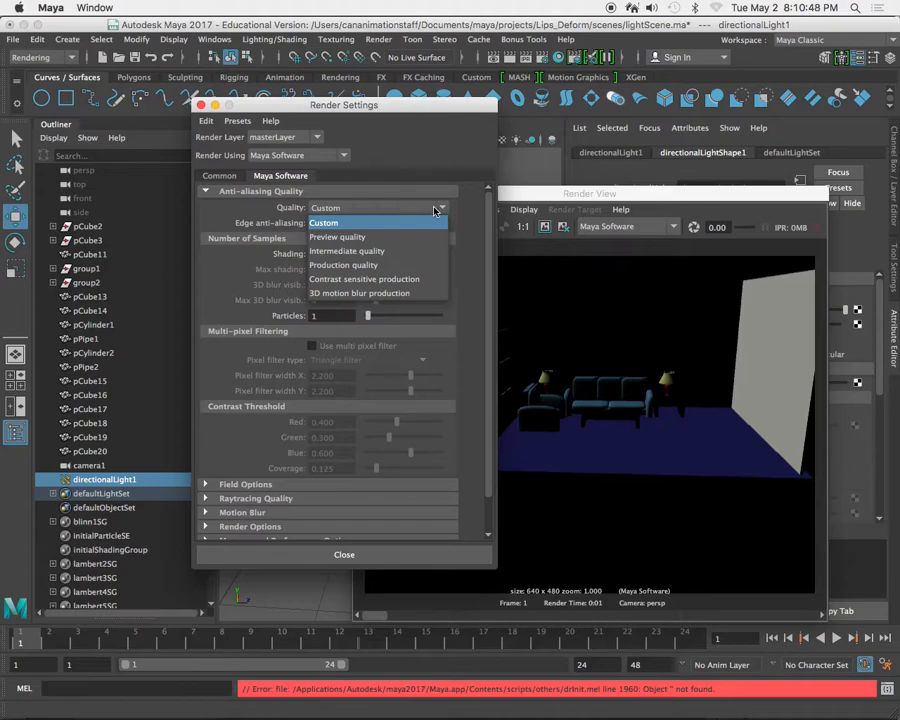
left_click(378, 265)
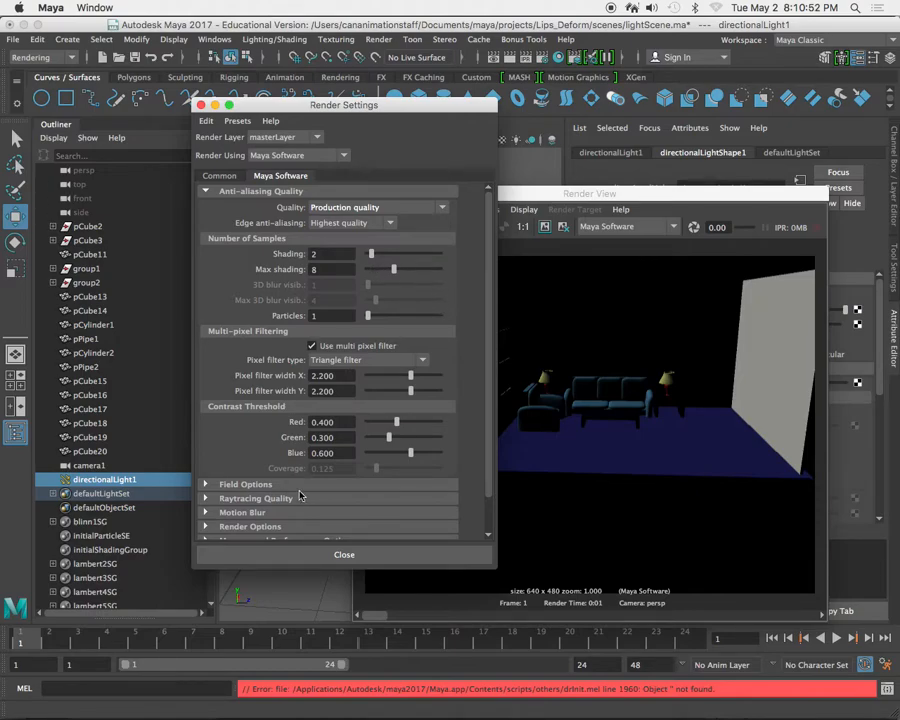
- Enable raytracing under Raytracing Quality and close the Render Settings
scroll(251, 458, "down", 2)
left_click(208, 461)
scroll(206, 465, "down", 4)
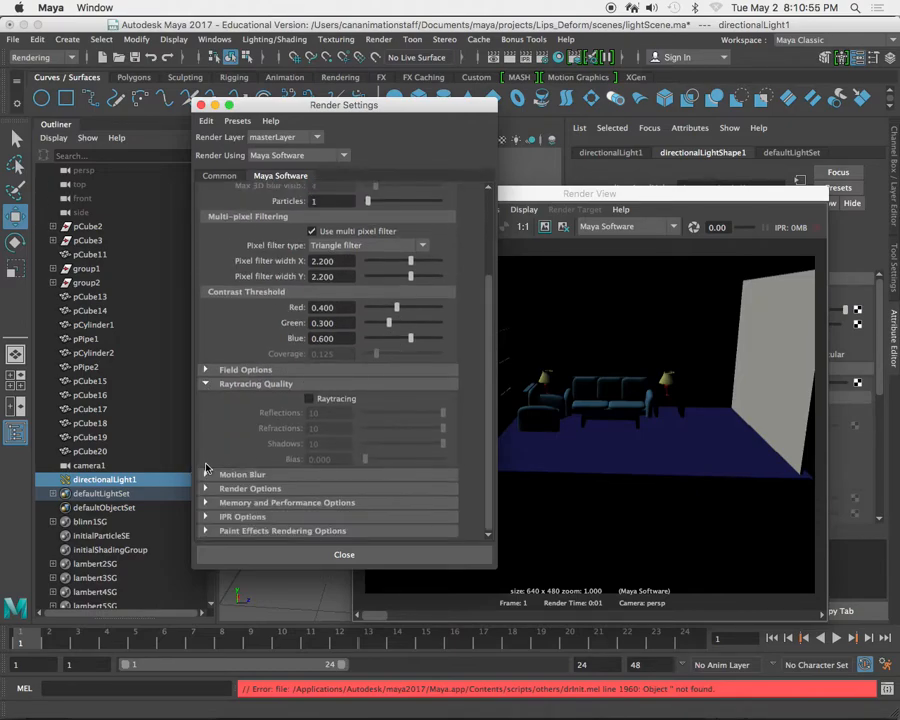
left_click(337, 404)
left_click(201, 106)
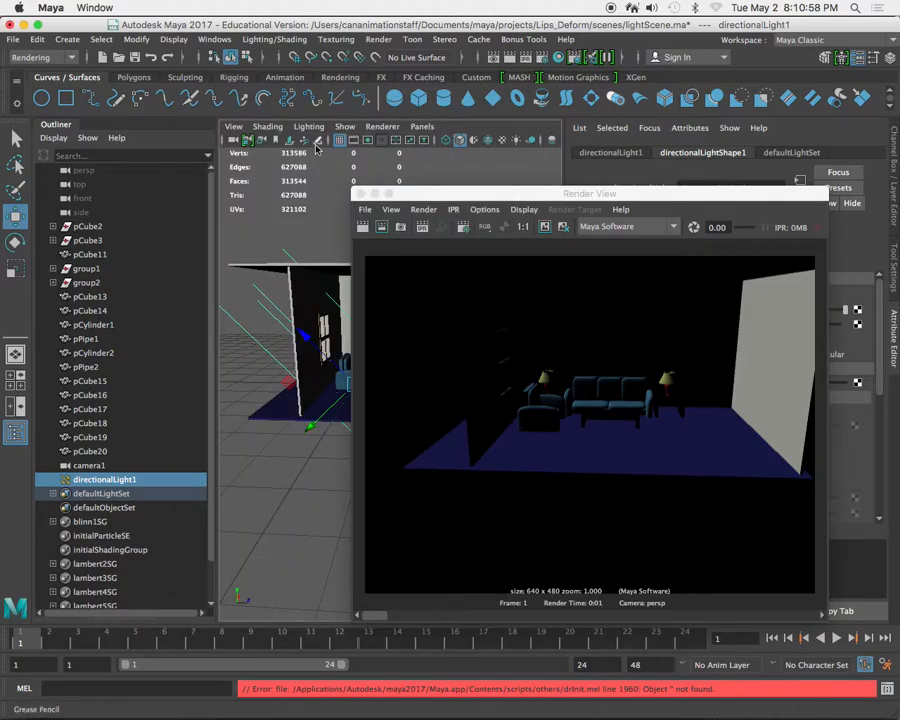
- Render the room through camera1 in the Render View
left_click(422, 209)
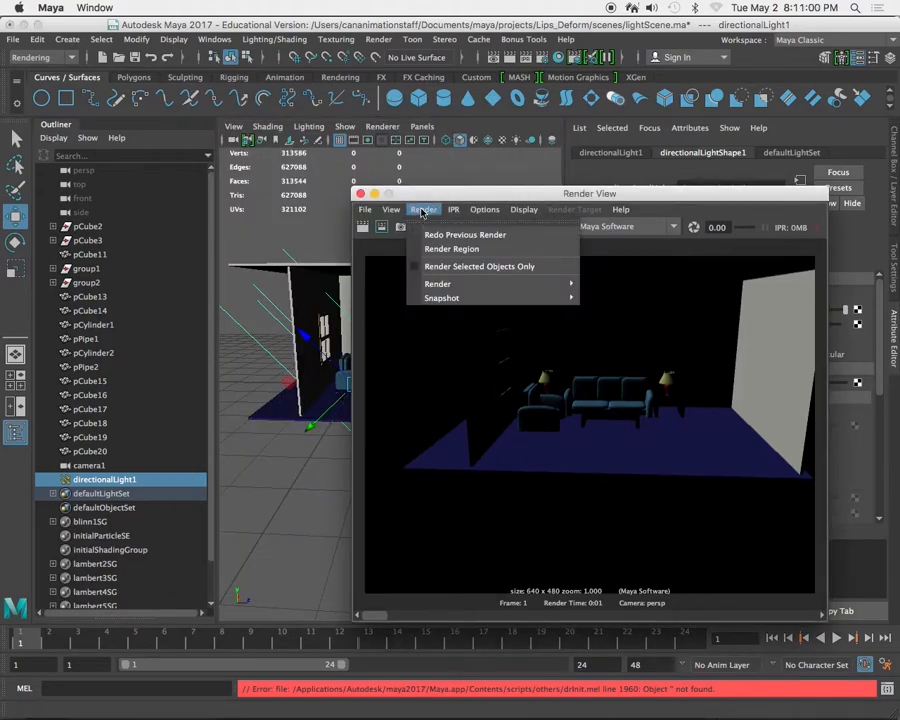
mouse_move(530, 287)
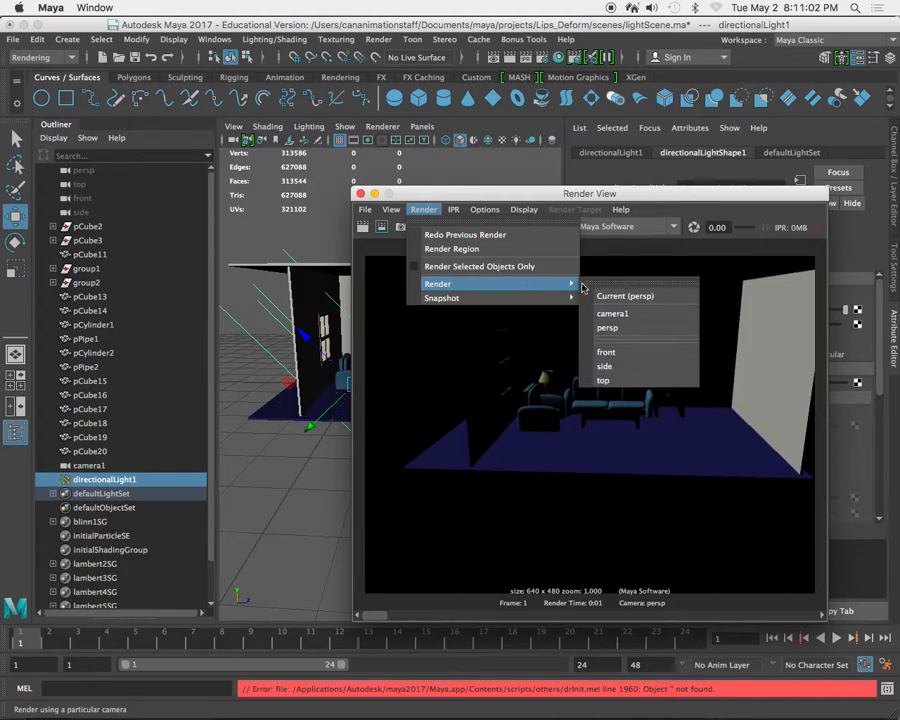
left_click(632, 316)
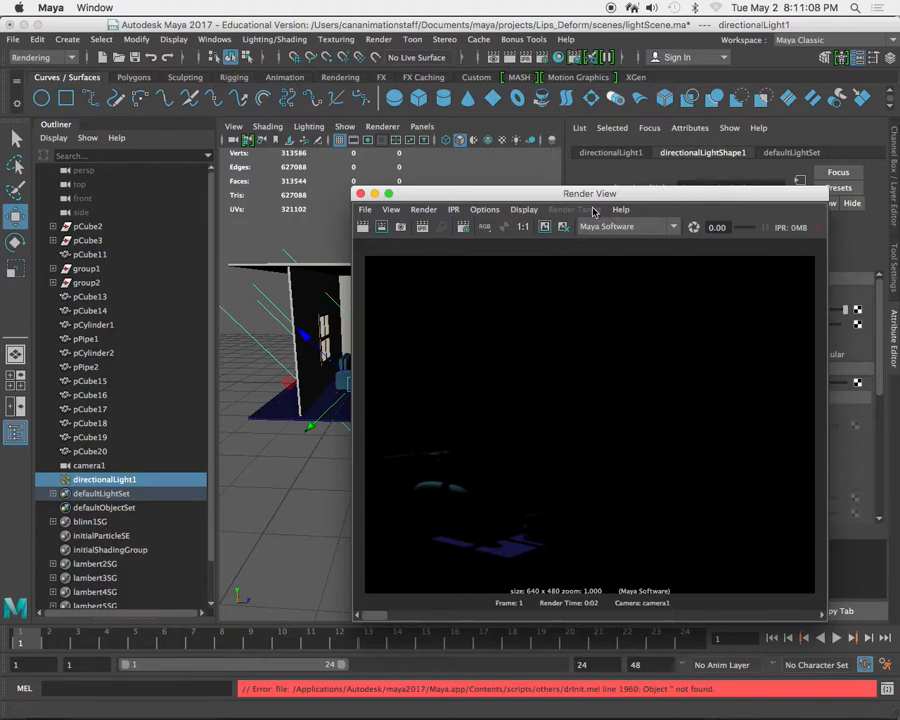
- Select the directional light and set its intensity to 5
left_click_drag(581, 195, 629, 209)
left_click_drag(470, 210, 492, 218)
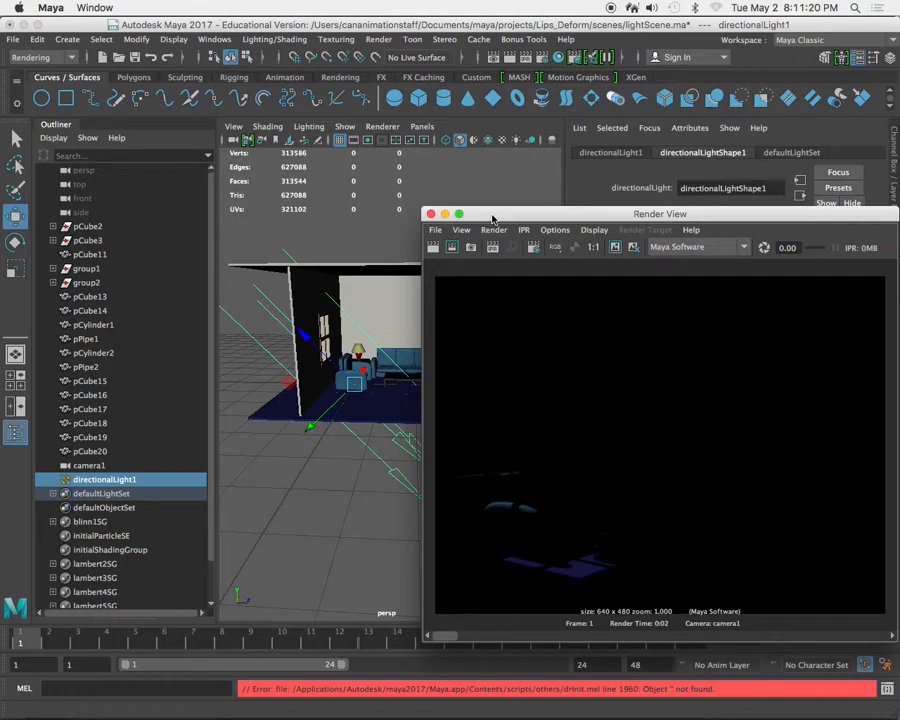
left_click(355, 238)
mouse_move(338, 347)
middle_mouse_down("alt")
mouse_move(314, 333)
mouse_move(333, 355)
middle_mouse_up("alt")
left_click(281, 341)
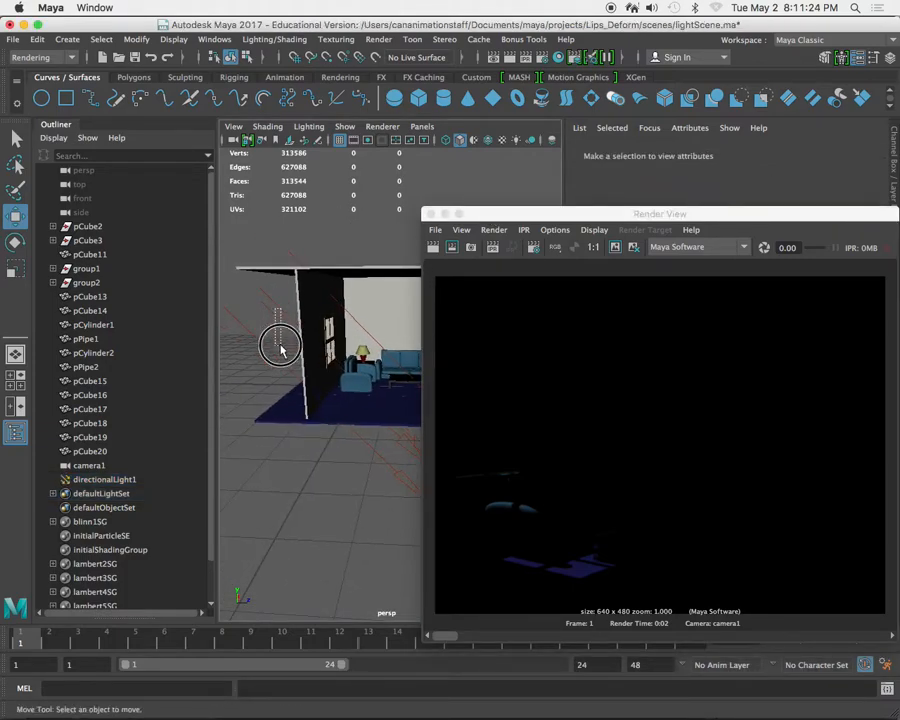
left_click_drag(633, 220, 583, 417)
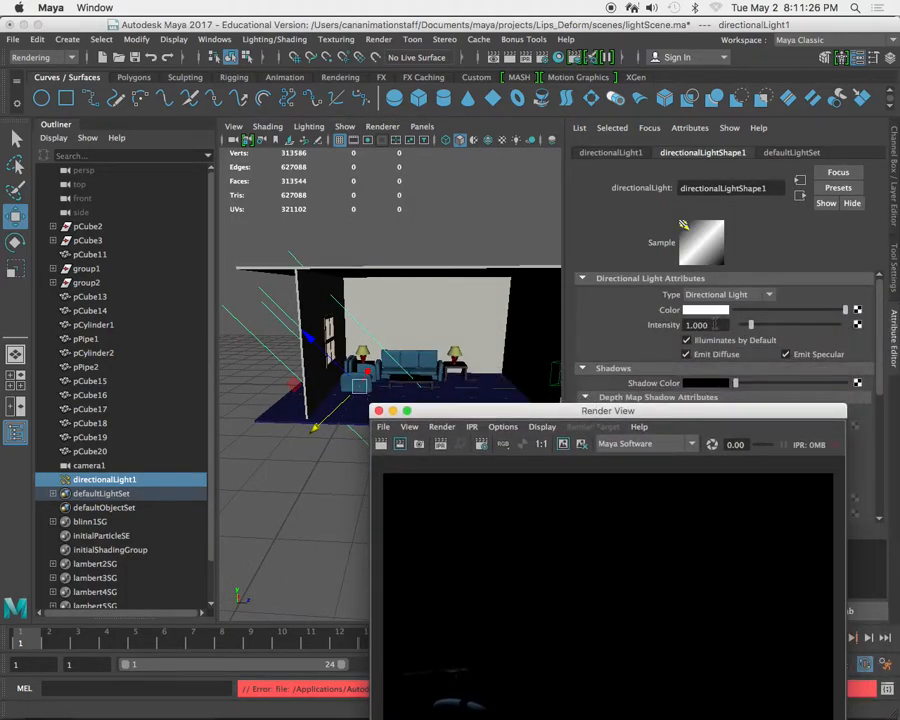
left_click(714, 325)
type("5")
key("Return")
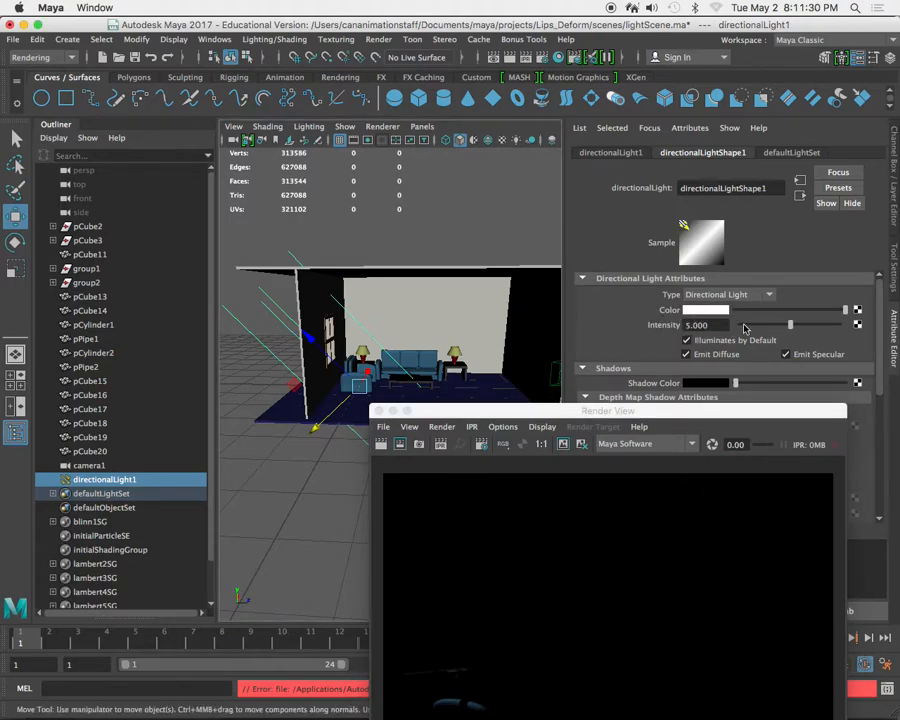
- Tint the directional light pale yellow, with a hue of about 52 and a saturation of about 0.13
left_click(706, 311)
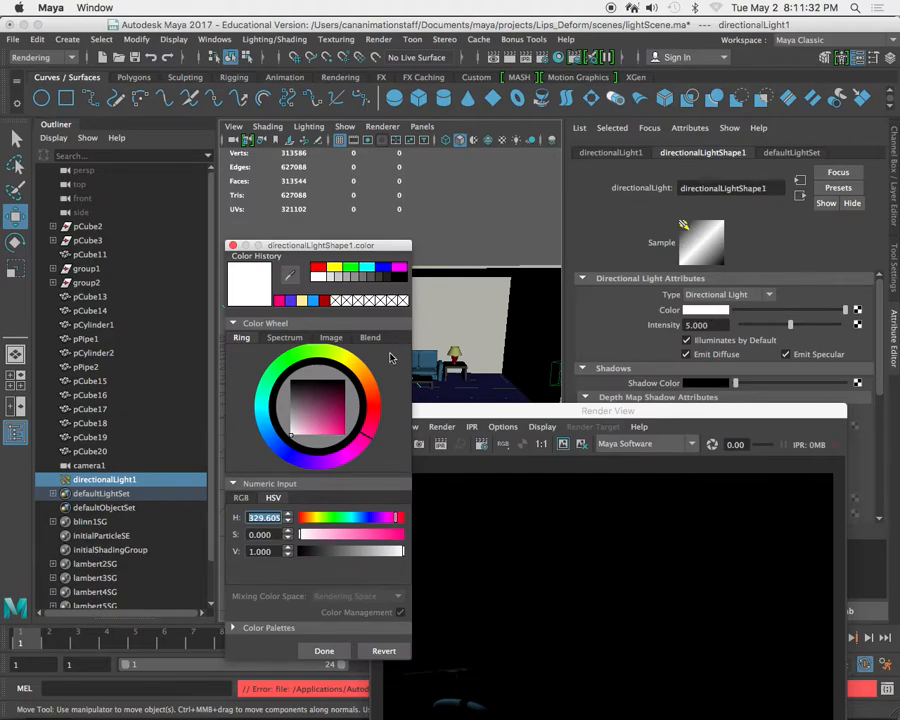
left_click(360, 364)
left_click(316, 517)
left_click_drag(303, 533, 306, 534)
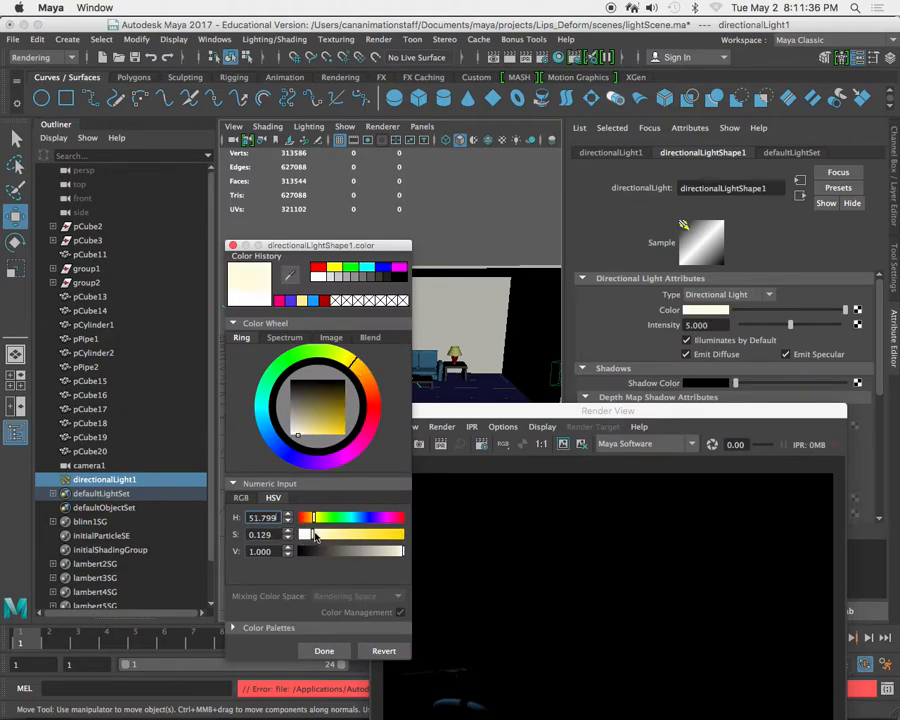
left_click(342, 656)
- Re-render the camera1 view and fine-tune the directional light's rotation slightly to shift the window light on the floor
left_click_drag(470, 358, 393, 331, "alt")
key("e")
left_click_drag(515, 410, 535, 154)
left_click(403, 192)
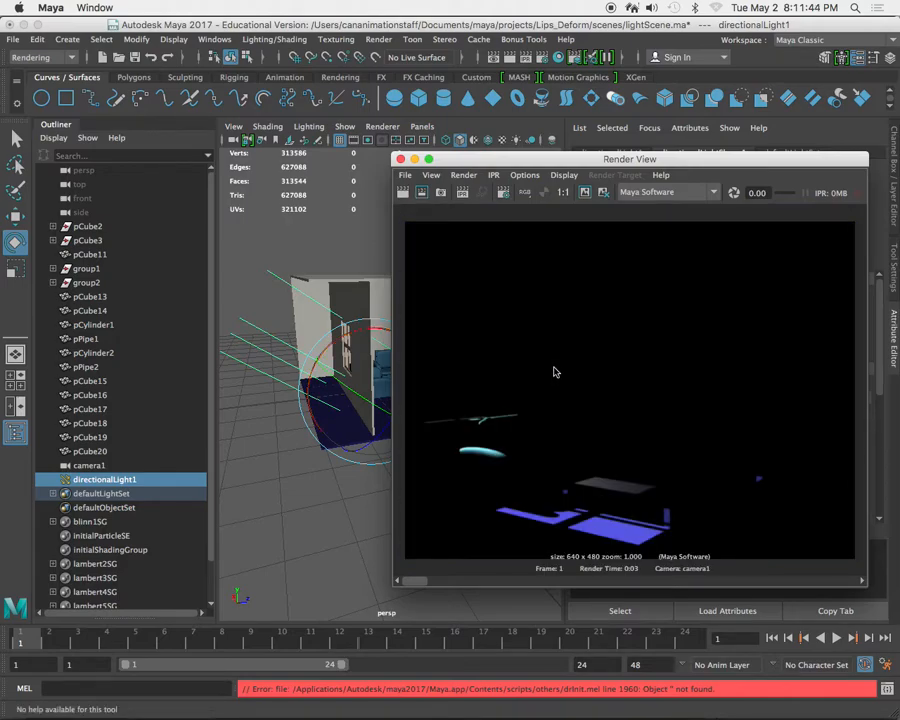
mouse_move(548, 159)
left_mouse_down()
mouse_move(556, 231)
mouse_move(559, 175)
left_mouse_up()
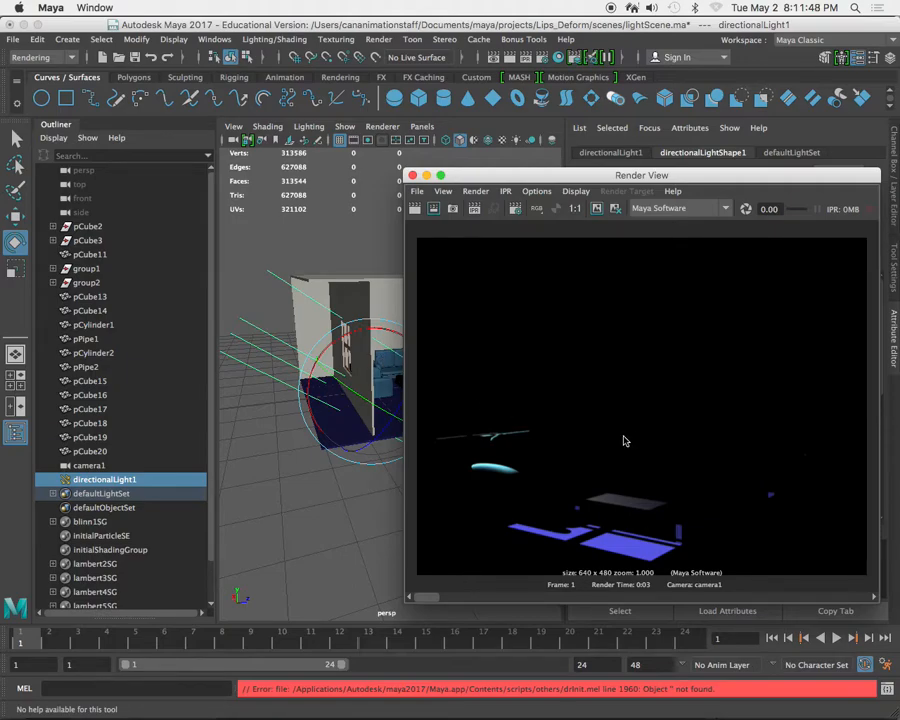
left_click_drag(342, 337, 337, 340)
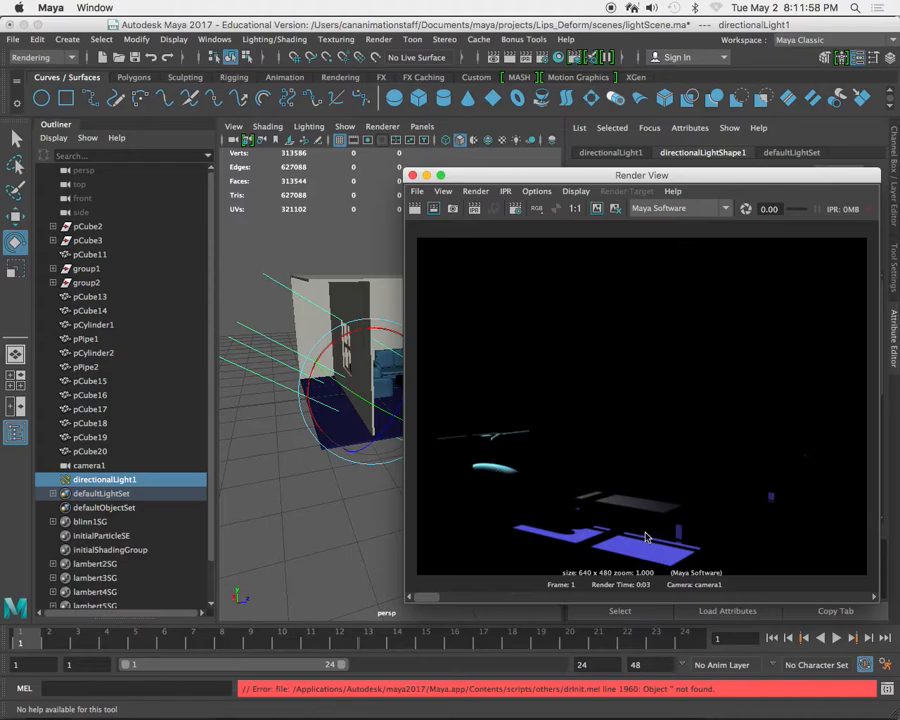
- Create an area light in the room scene
left_click_drag(660, 175, 600, 466)
left_click(397, 237)
left_click_drag(330, 334, 299, 305, "alt")
left_click(307, 366)
left_click_drag(307, 366, 325, 353, "alt")
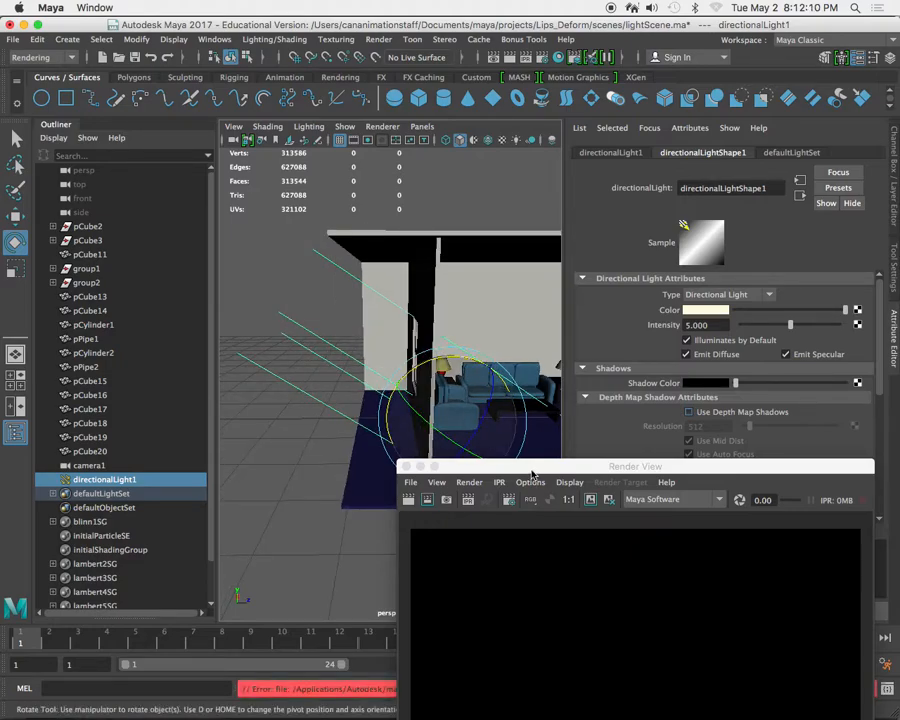
left_click_drag(525, 472, 571, 509)
left_click_drag(430, 364, 300, 345, "alt")
key("space")
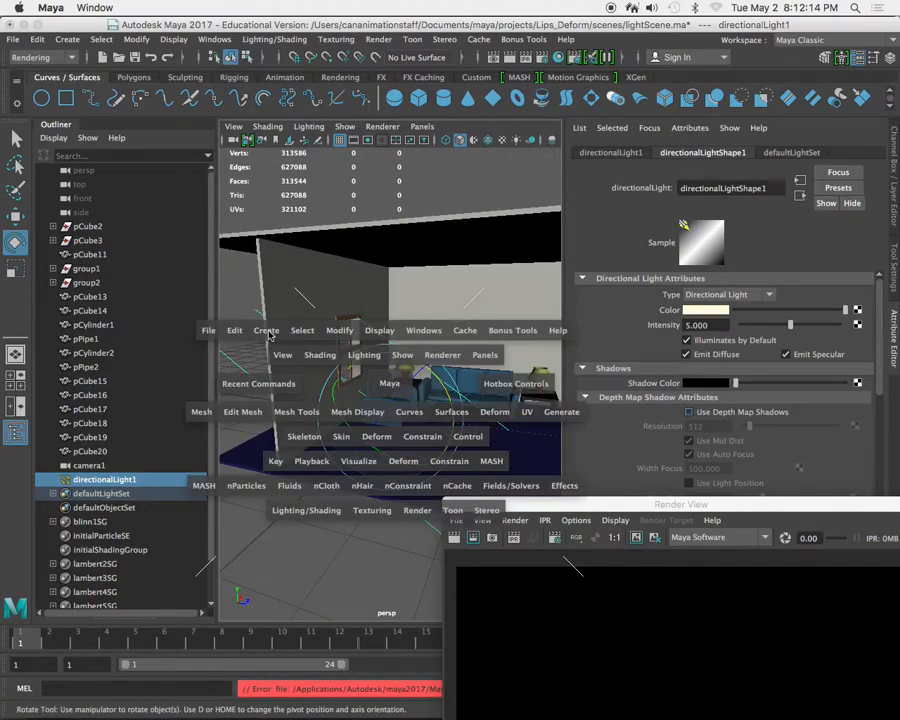
left_click(267, 331)
mouse_move(383, 414)
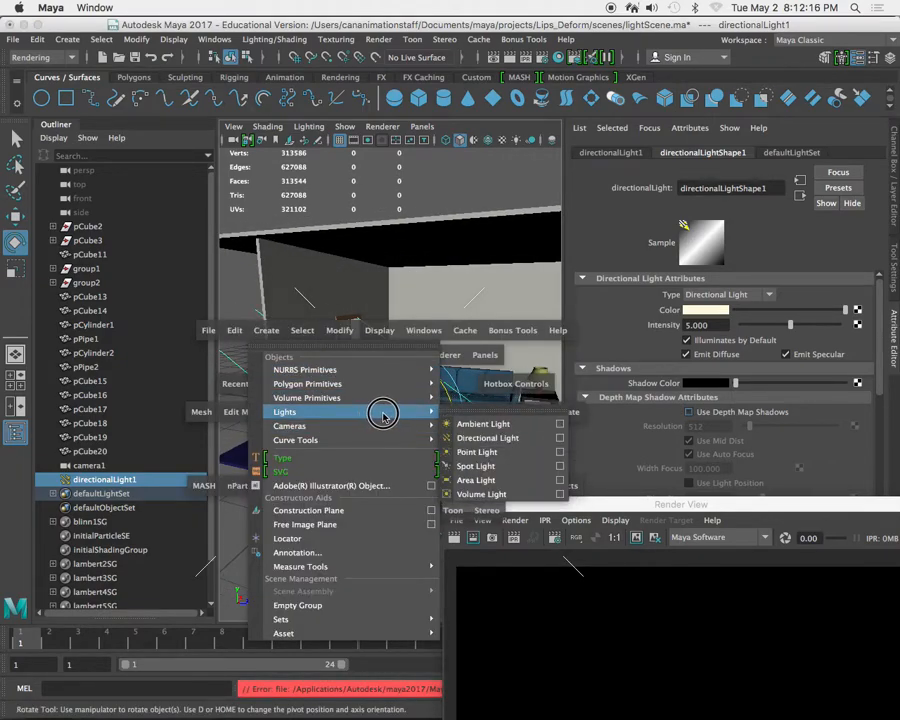
left_click(470, 480)
- Raise the area light to about 1.68 in Y and set its Rotate X to -180
scroll(436, 437, "up", 3)
scroll(435, 436, "up", 2)
key("w")
left_click_drag(399, 380, 397, 271)
key("e")
left_click_drag(458, 311, 896, 362)
left_click(893, 192)
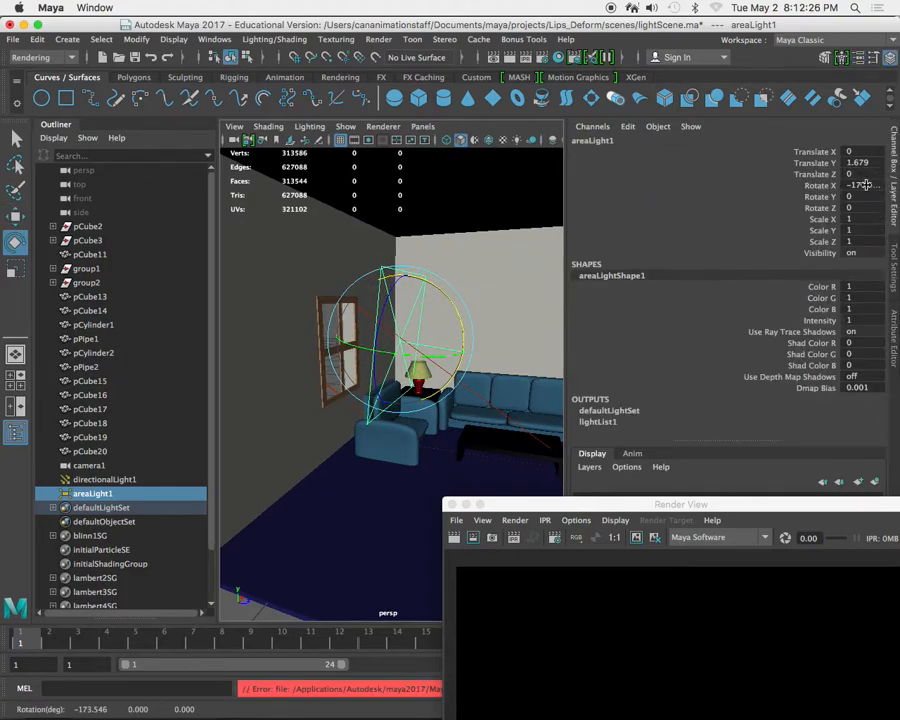
double_click(866, 185)
type("-180")
key("Return")
- Bring the area light to the window wall, scale it down uniformly to about 0.735 and narrow it along X
left_click_drag(380, 308, 350, 354, "alt")
key("w")
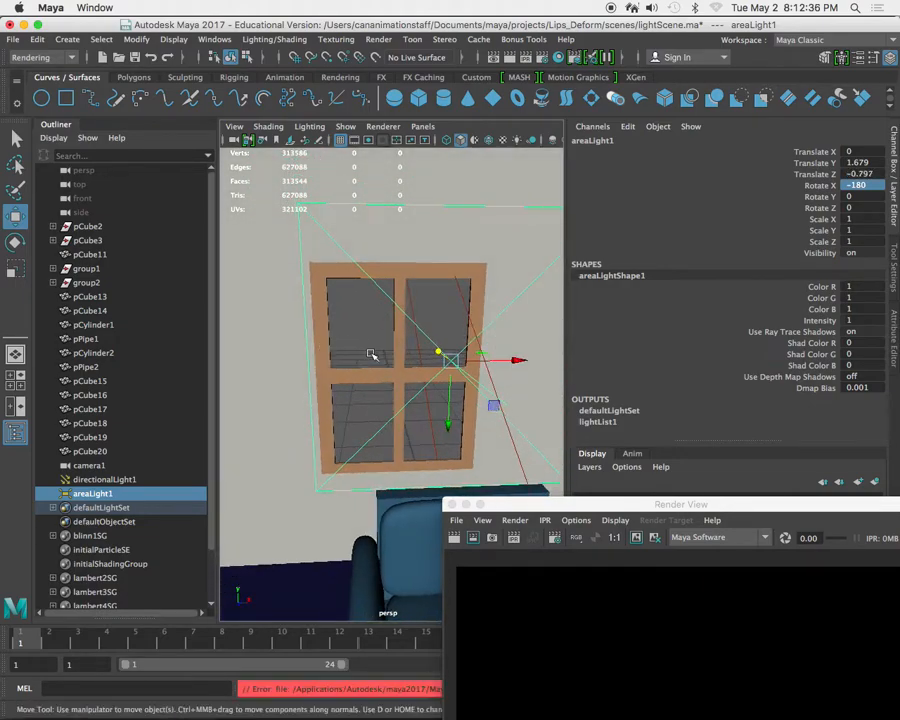
key("r")
left_click_drag(452, 361, 389, 344)
key("w")
key("r")
left_click_drag(513, 362, 452, 366)
- Fit the area light to the window frame at about X -0.363, Y 1.597, Z -0.793, with an X scale of about 0.564
key("w")
key("e")
key("w")
left_click_drag(400, 408, 398, 420)
key("r")
left_click_drag(462, 374, 452, 372)
key("w")
left_click_drag(352, 335, 428, 390, "alt")
left_click_drag(312, 377, 362, 314)
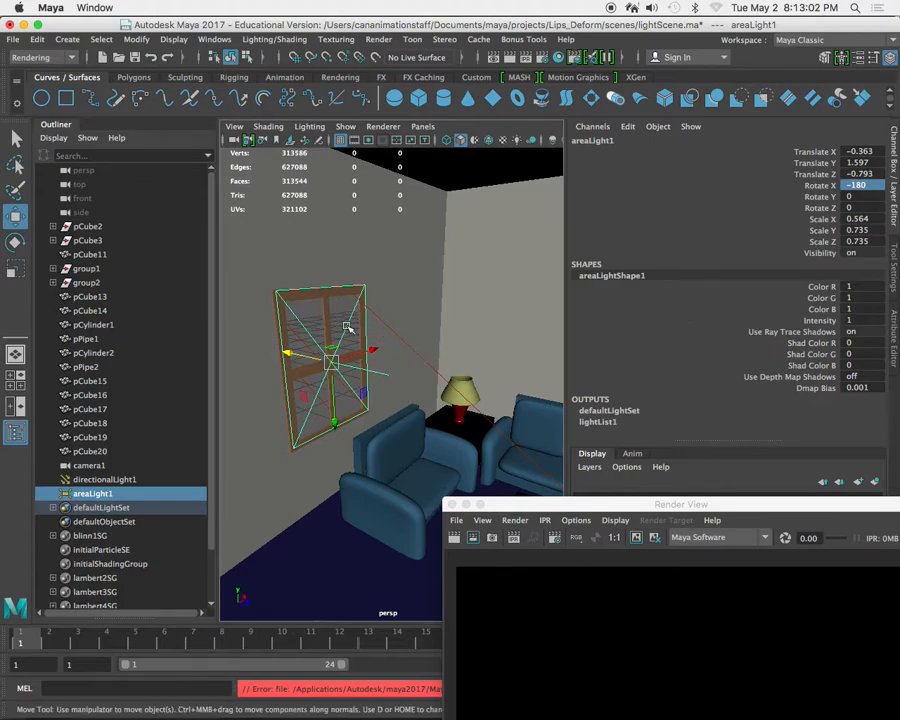
- Tint the area light light blue, with hue about 220 and saturation about 0.4, and re-render the camera1 view
left_click(895, 173)
left_click(893, 178)
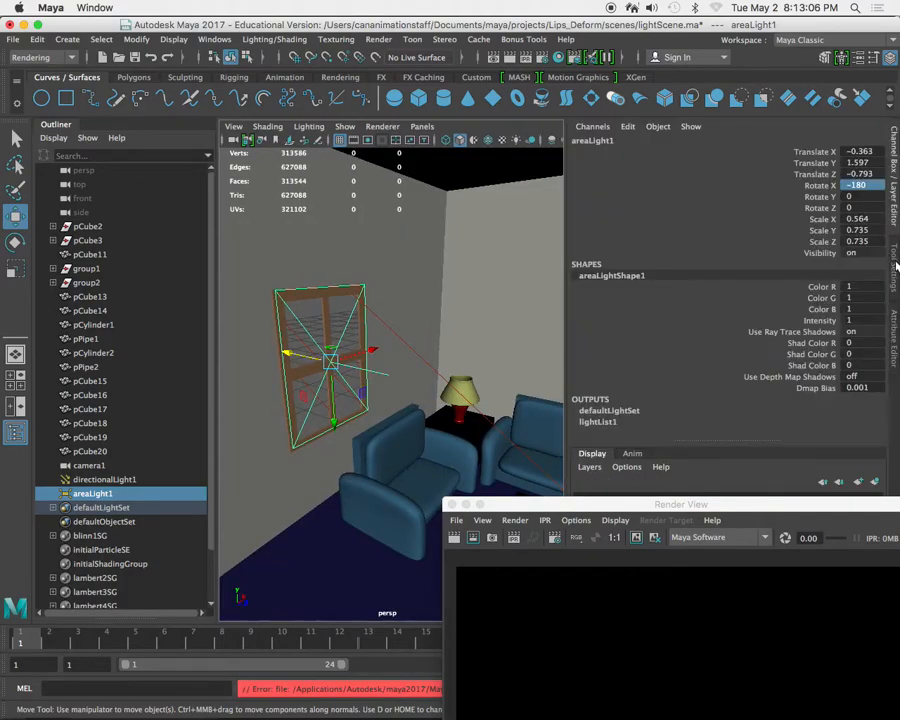
left_click(897, 265)
left_click(894, 338)
left_click(712, 311)
mouse_move(346, 526)
left_mouse_down()
mouse_move(360, 530)
mouse_move(316, 543)
mouse_move(340, 545)
left_mouse_up()
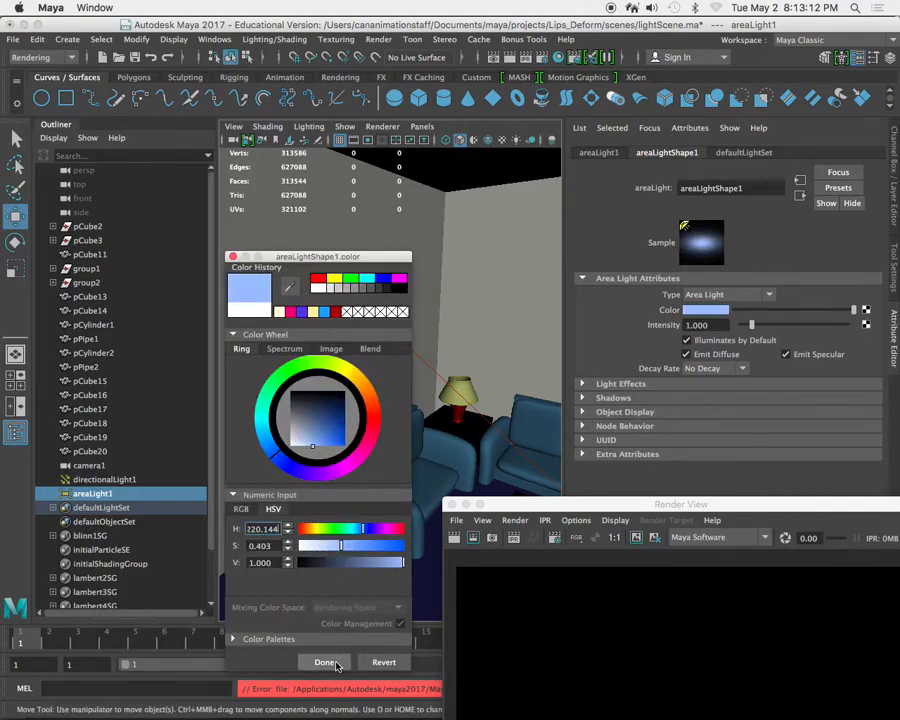
left_click(334, 663)
left_click_drag(636, 502, 432, 166)
left_click(263, 205)
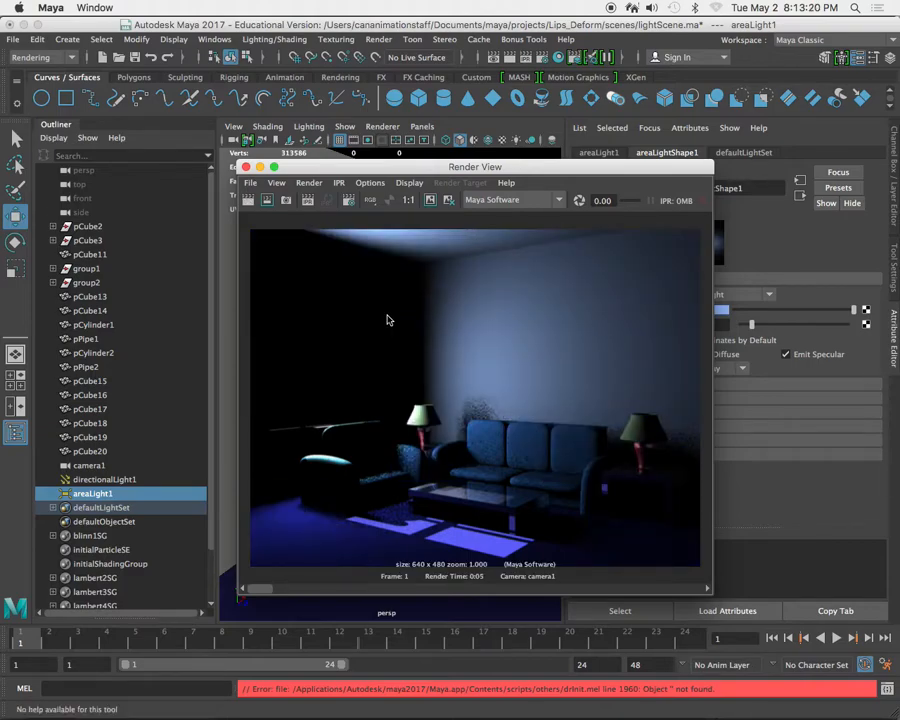
- Set the area light's intensity to 0.75 and render the camera1 view again
left_click_drag(484, 168, 503, 368)
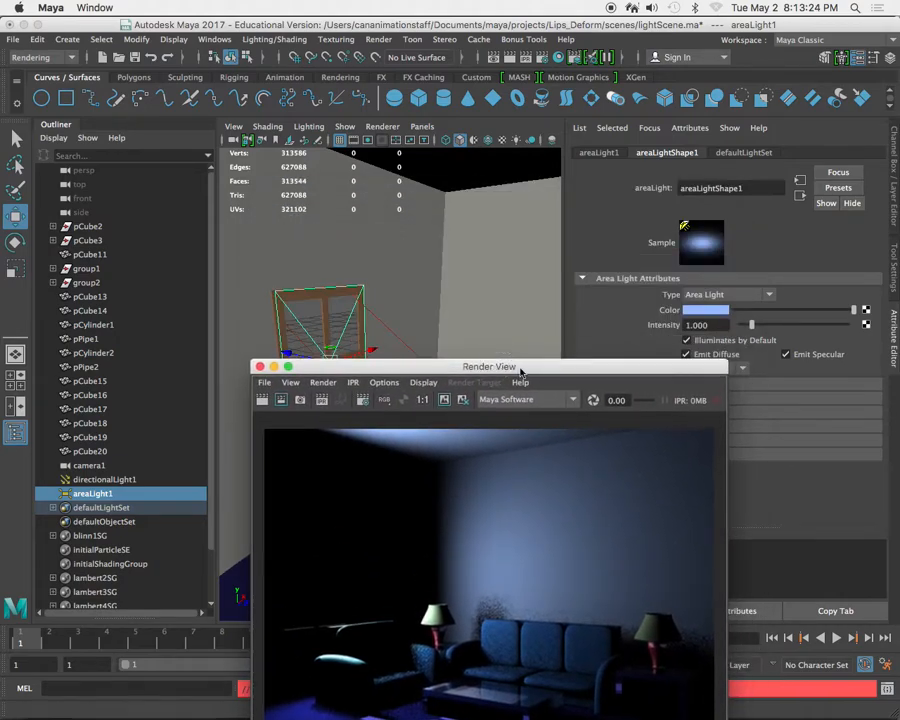
left_click(711, 326)
type(".75")
key("Return")
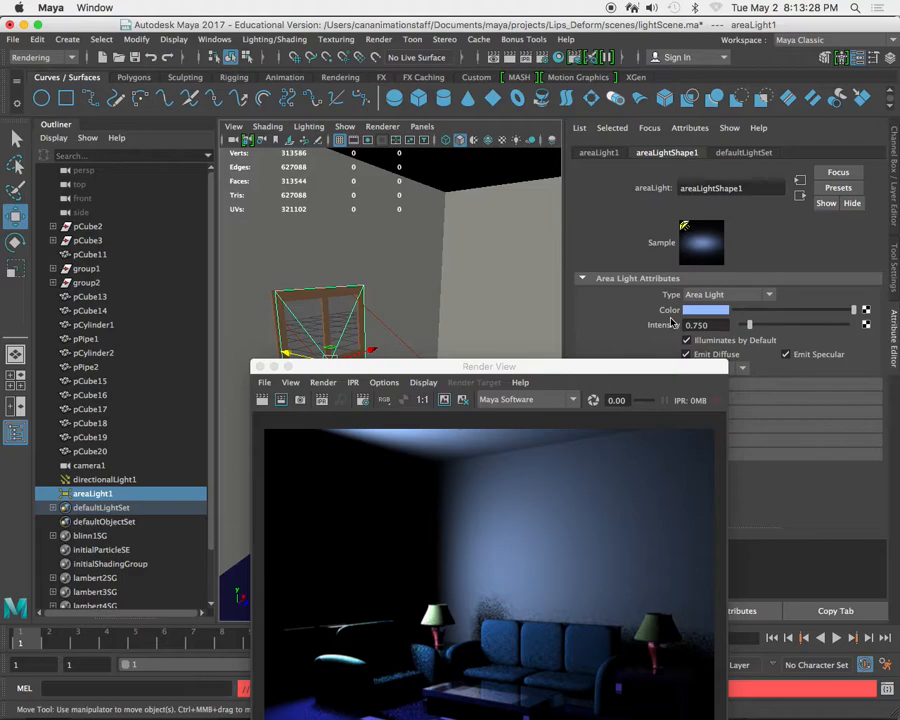
left_click_drag(605, 362, 614, 195)
left_click(270, 232)
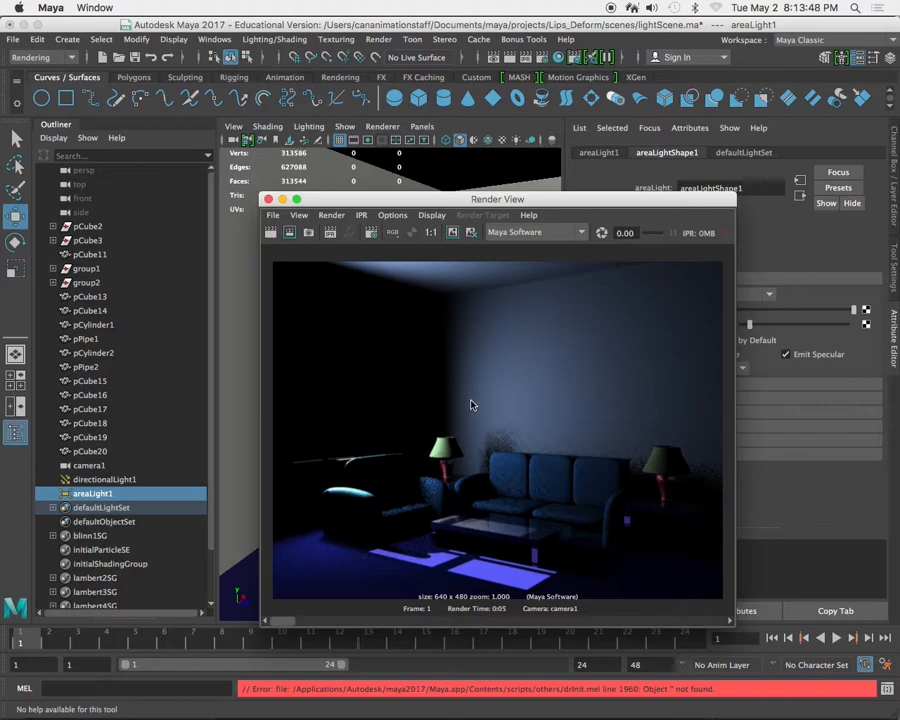
- Duplicate the area light at the window
left_click_drag(416, 205, 553, 555)
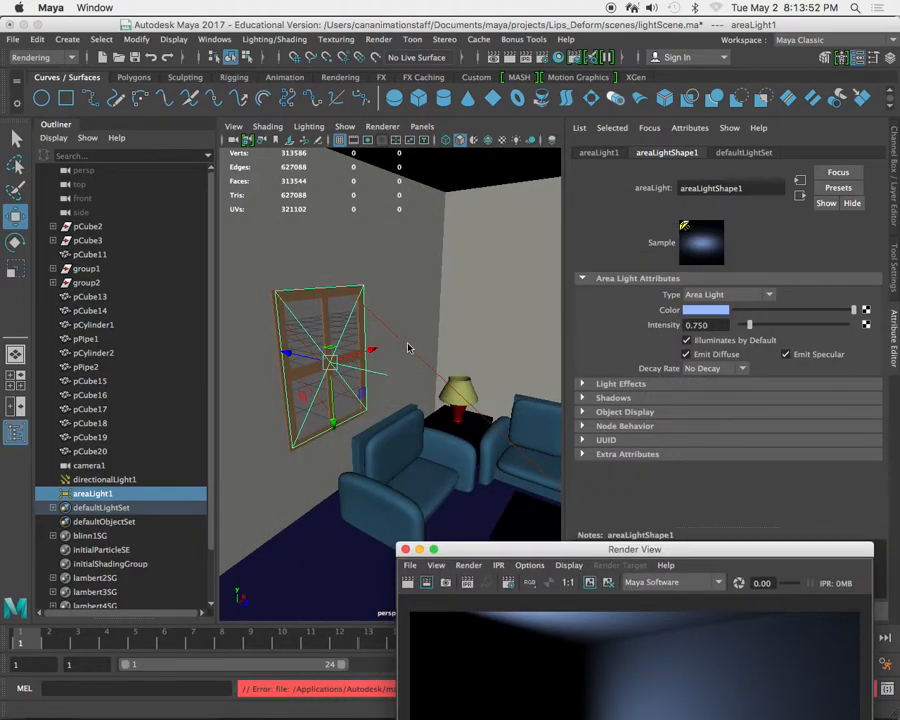
scroll(411, 340, "down", 5)
left_click_drag(412, 337, 368, 309, "alt")
scroll(357, 299, "up", 3)
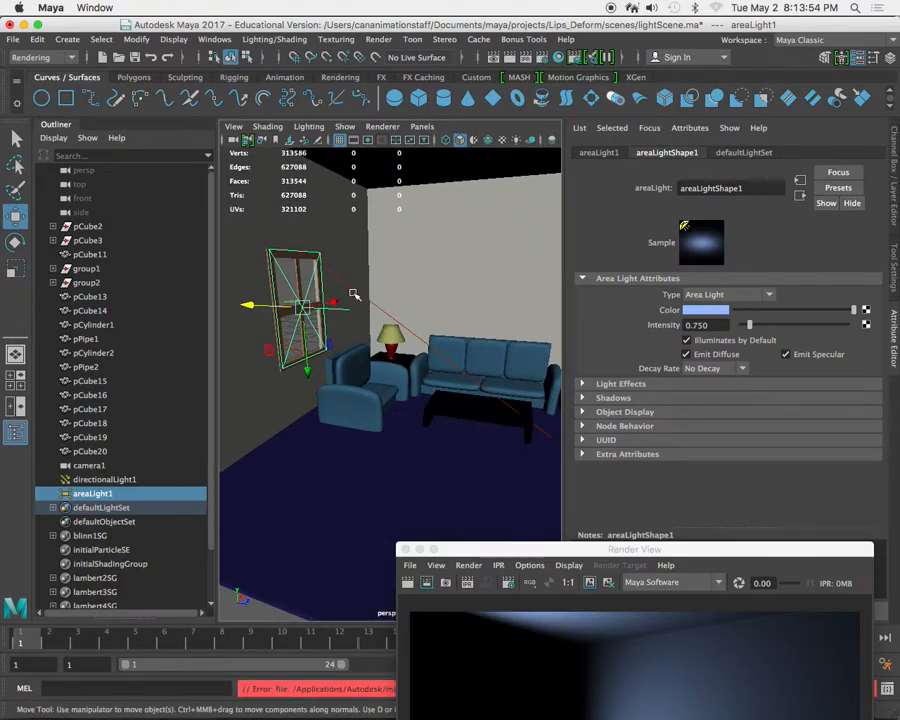
key("ctrl+d")
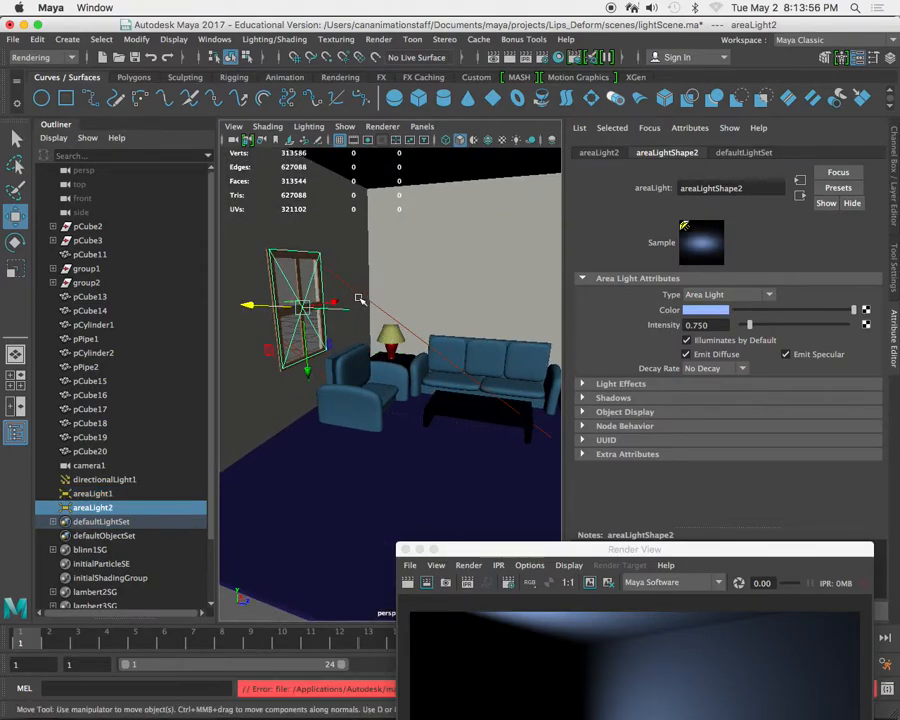
- Rotate the duplicated area light around X and set its Rotate X to 0.9
key("e")
left_click_drag(352, 265, 366, 364)
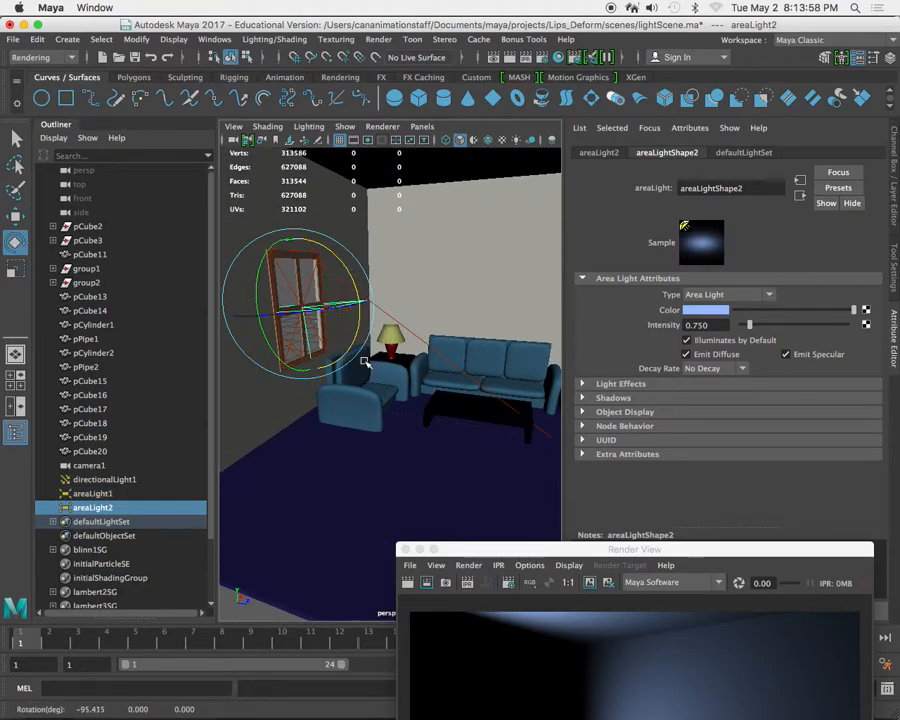
left_click(895, 195)
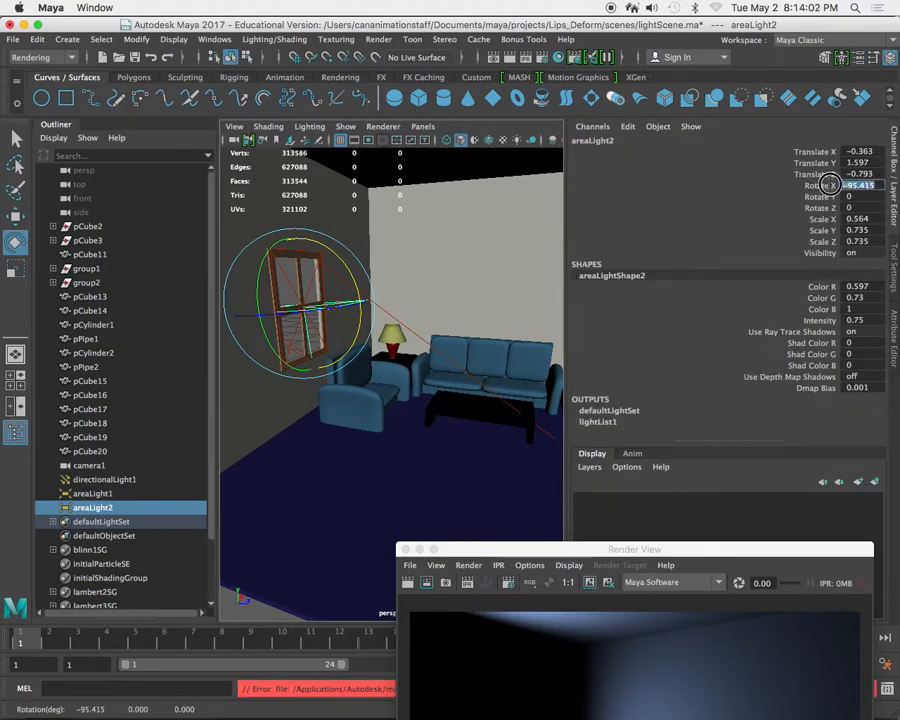
key("BackSpace")
type("0.9")
key("Return")
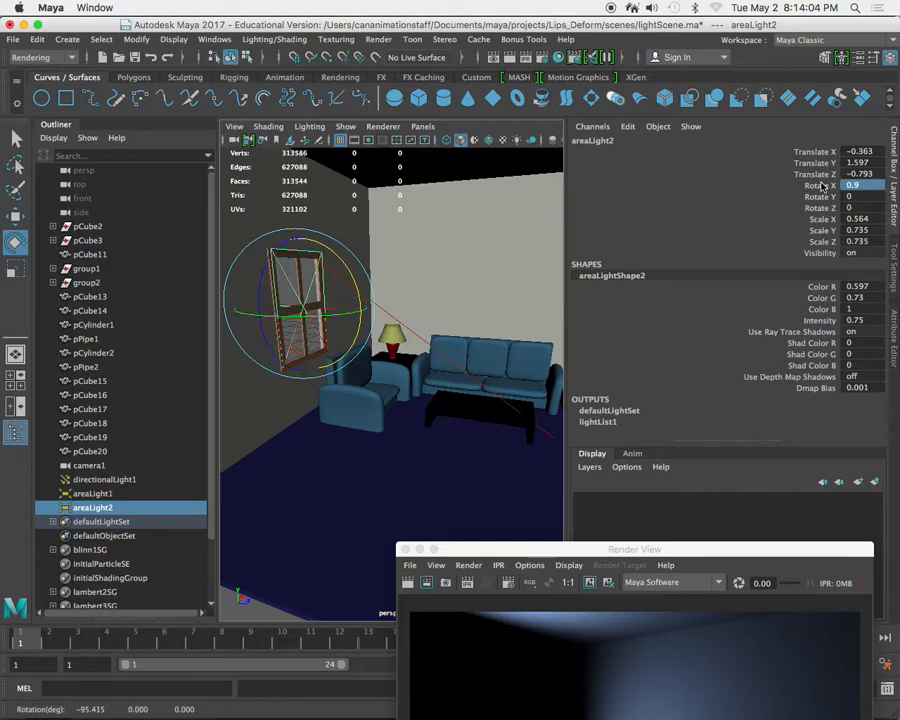
- Rotate the duplicated area light around X and set its Rotate X to -90 so it faces the floor
double_click(866, 186)
type("0")
key("Return")
left_click_drag(346, 264, 215, 195)
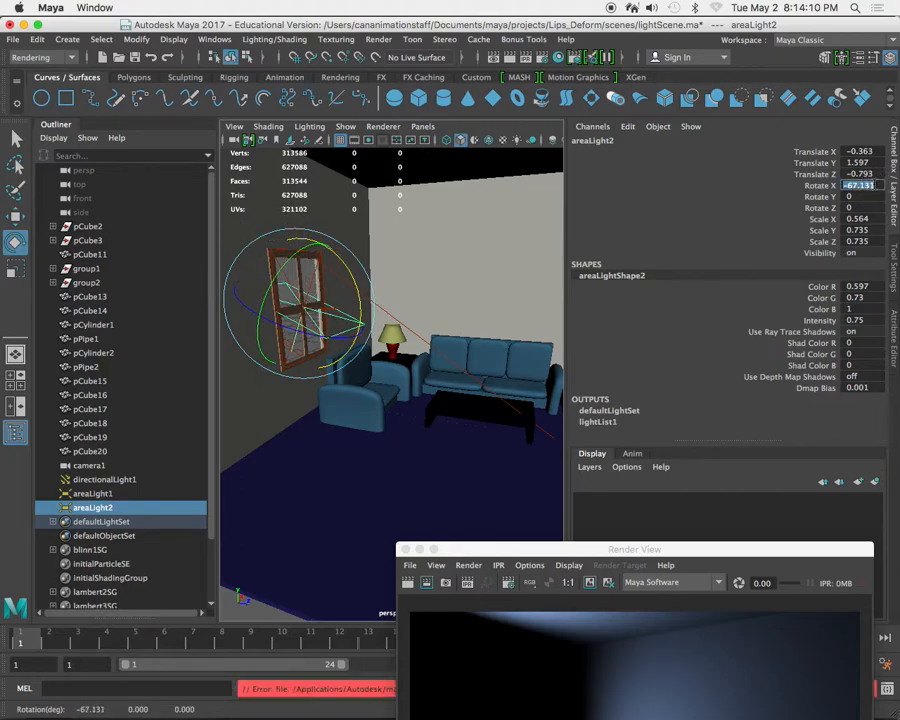
type("-90")
key("Return")
- Move the duplicated area light away from the window into the room, to about Z 1.845
key("w")
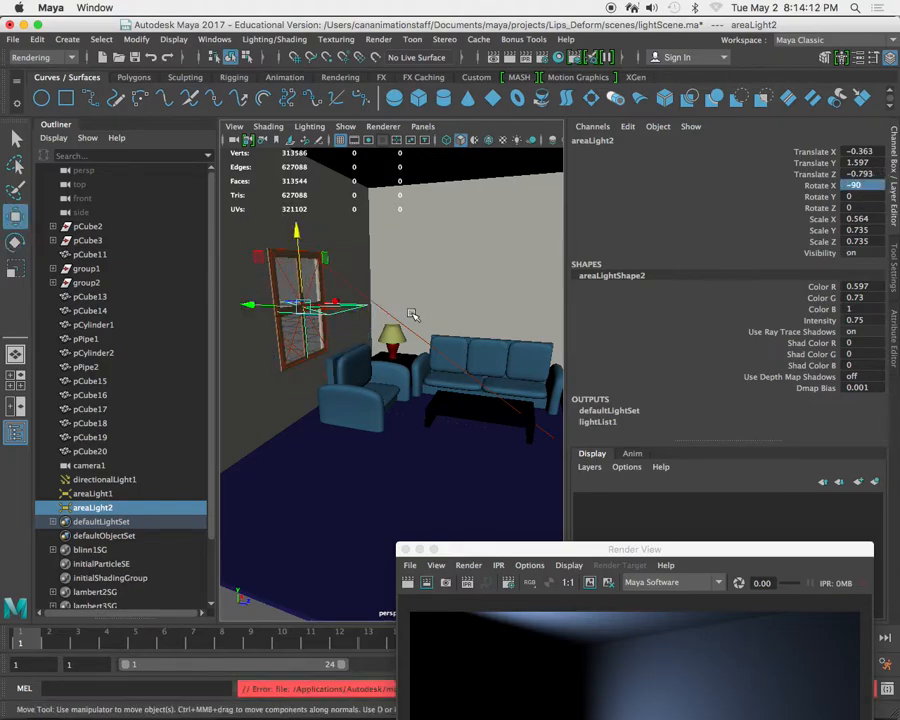
left_click_drag(432, 344, 390, 319, "alt")
scroll(388, 318, "up", 3)
middle_click_drag(383, 296, 382, 323, "alt")
scroll(336, 303, "down", 3)
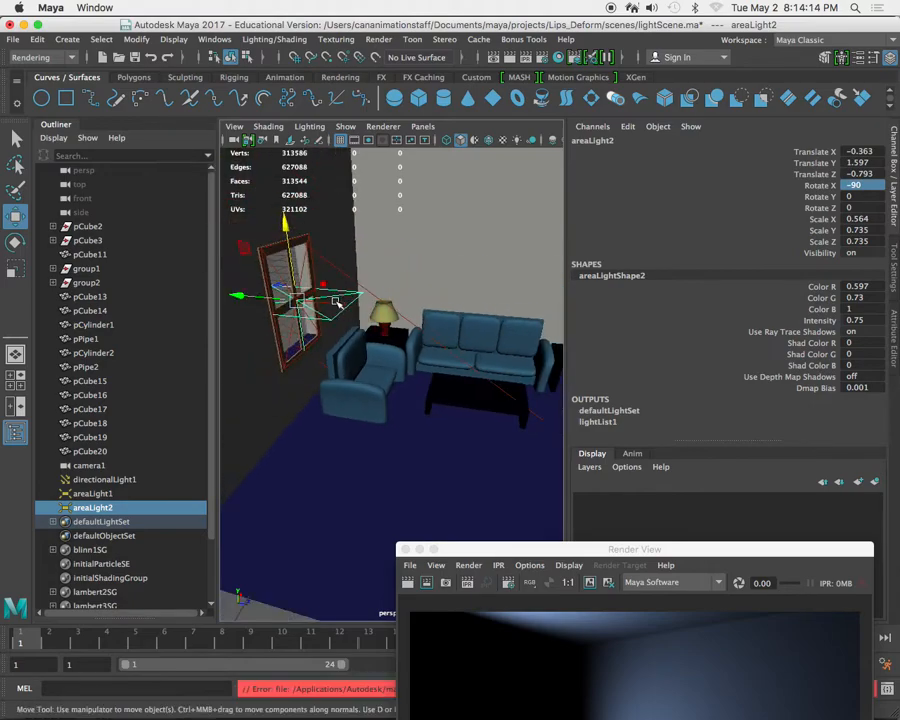
left_click_drag(242, 295, 436, 302)
middle_click_drag(437, 302, 389, 290, "alt")
left_click_drag(389, 290, 440, 295, "alt")
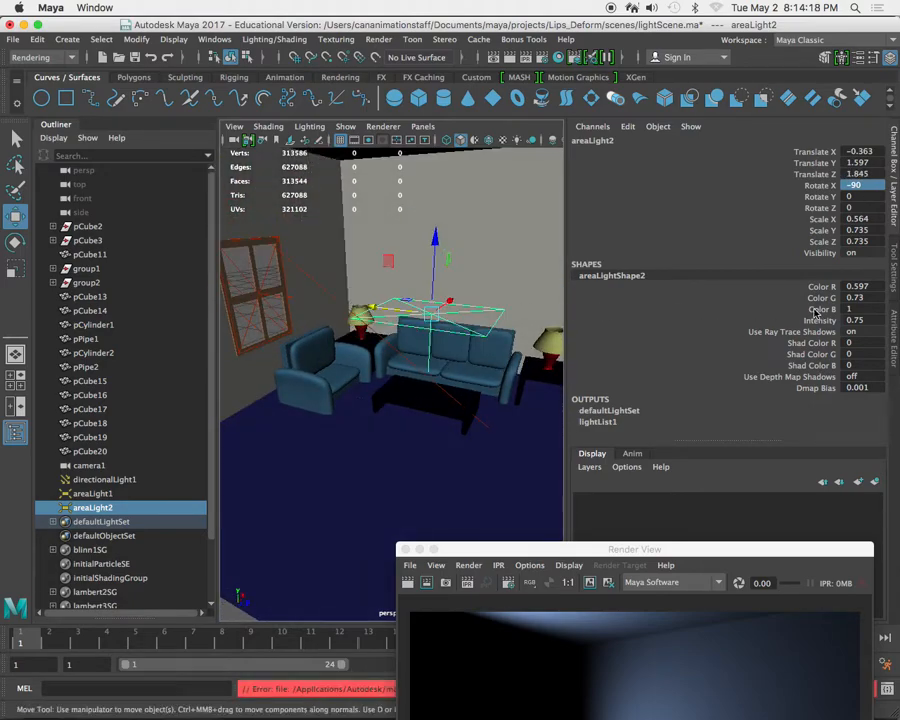
- Turn off ray trace shadows for areaLight2
left_click(891, 341)
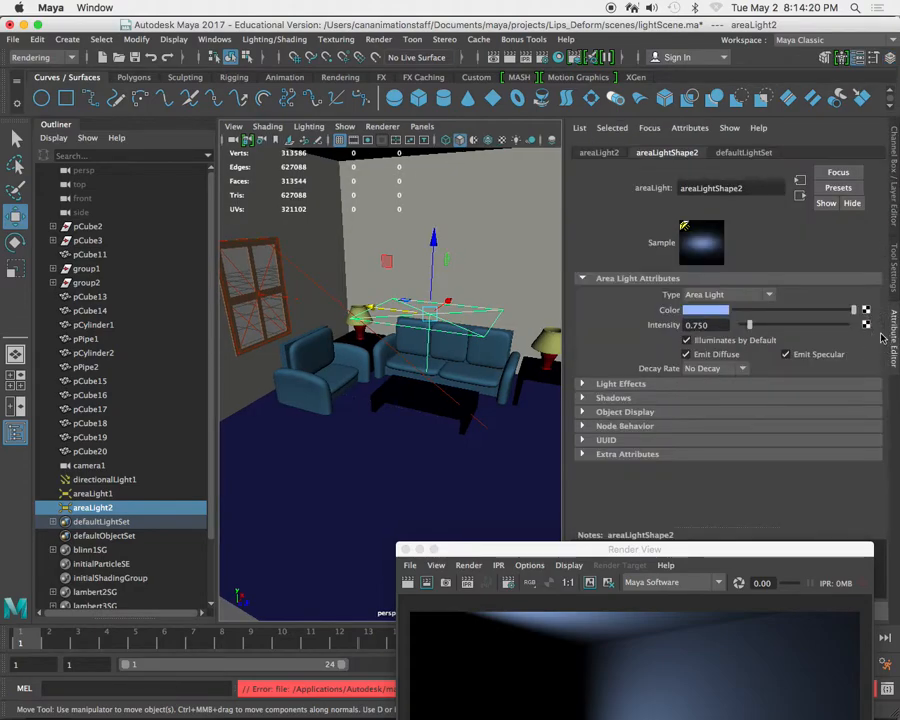
left_click(583, 397)
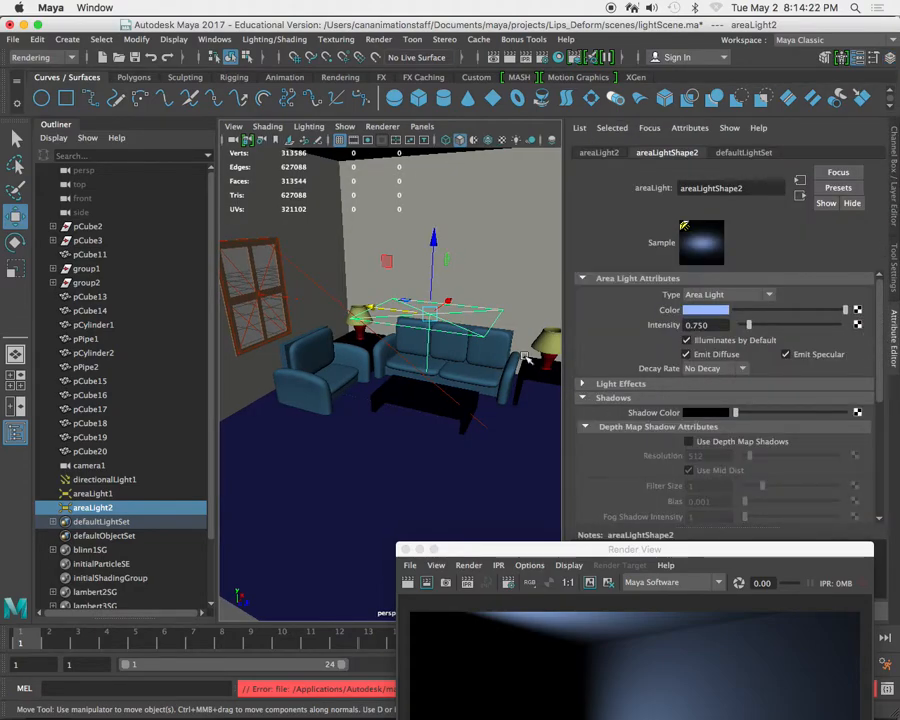
scroll(715, 420, "down", 5)
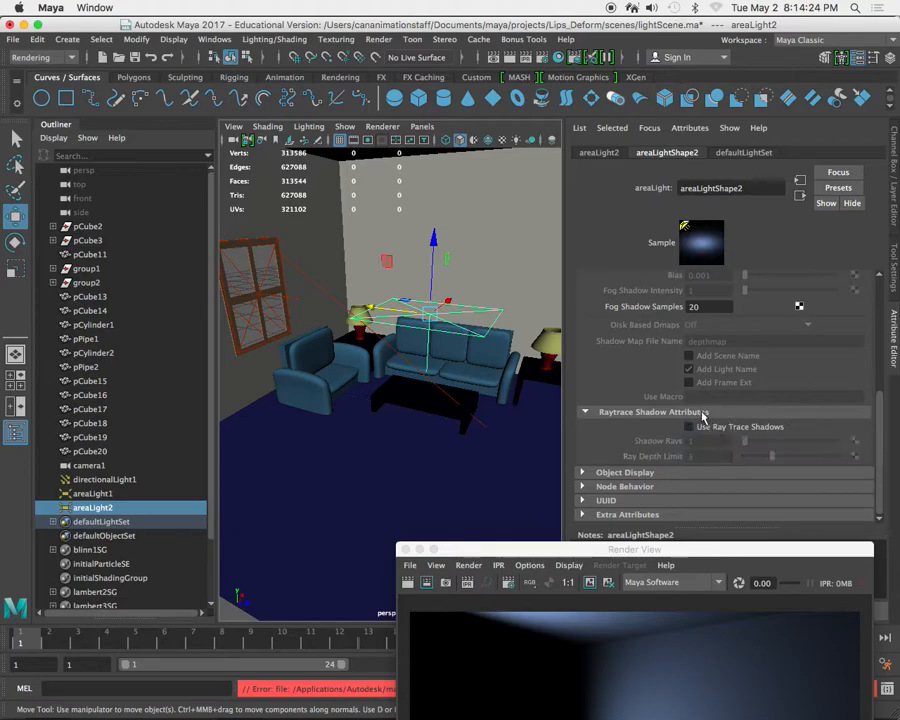
- Lower areaLight2 to just above the floor in front of the coffee table, at about Y 0.147
left_click_drag(436, 262, 458, 380)
middle_click_drag(440, 376, 437, 360, "alt")
left_click_drag(437, 360, 392, 350, "alt")
right_click_drag(392, 350, 425, 362, "alt")
mouse_move(420, 364)
left_mouse_down("alt")
mouse_move(360, 375)
mouse_move(427, 371)
left_mouse_up("alt")
left_click_drag(362, 375, 426, 353, "alt")
key("r")
mouse_move(426, 353)
right_mouse_down("alt")
mouse_move(388, 348)
mouse_move(424, 371)
right_mouse_up("alt")
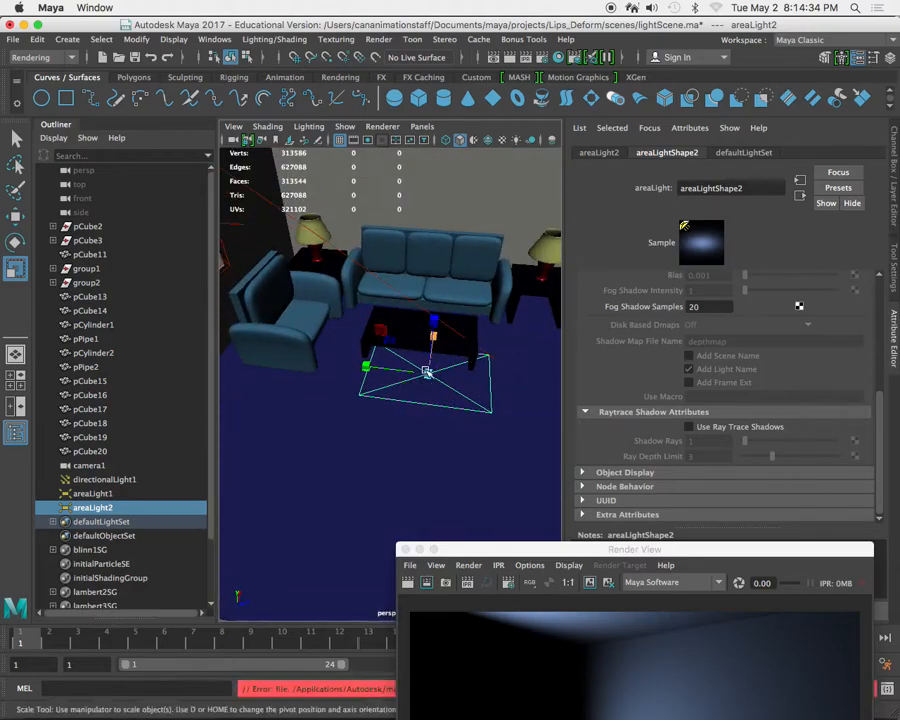
- Set areaLight2's intensity to 0.2 and render the camera1 view
left_click_drag(882, 405, 880, 280)
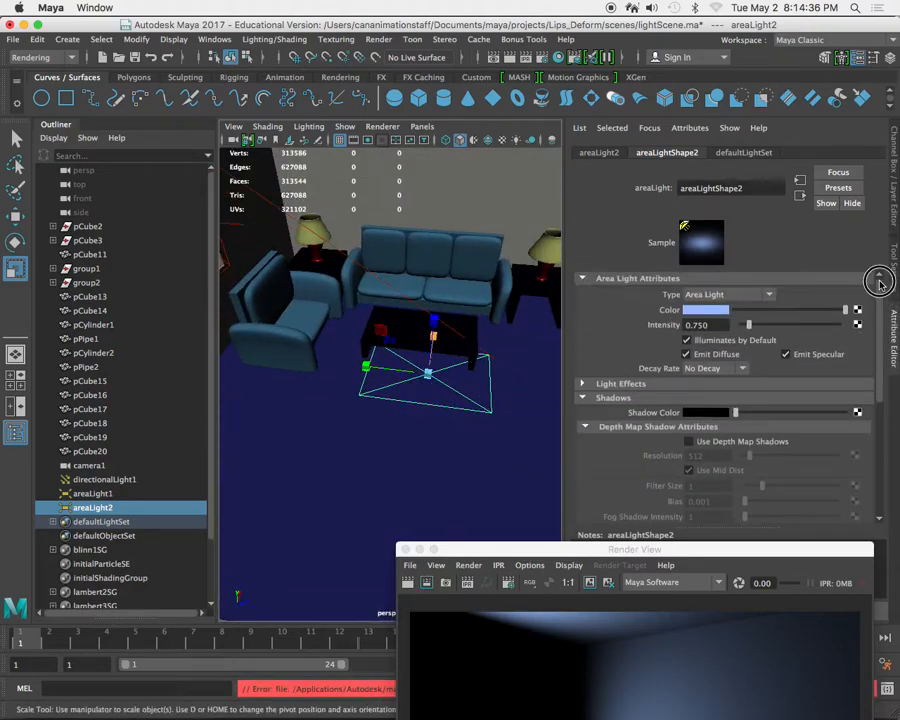
left_click_drag(712, 325, 665, 323)
type(".1")
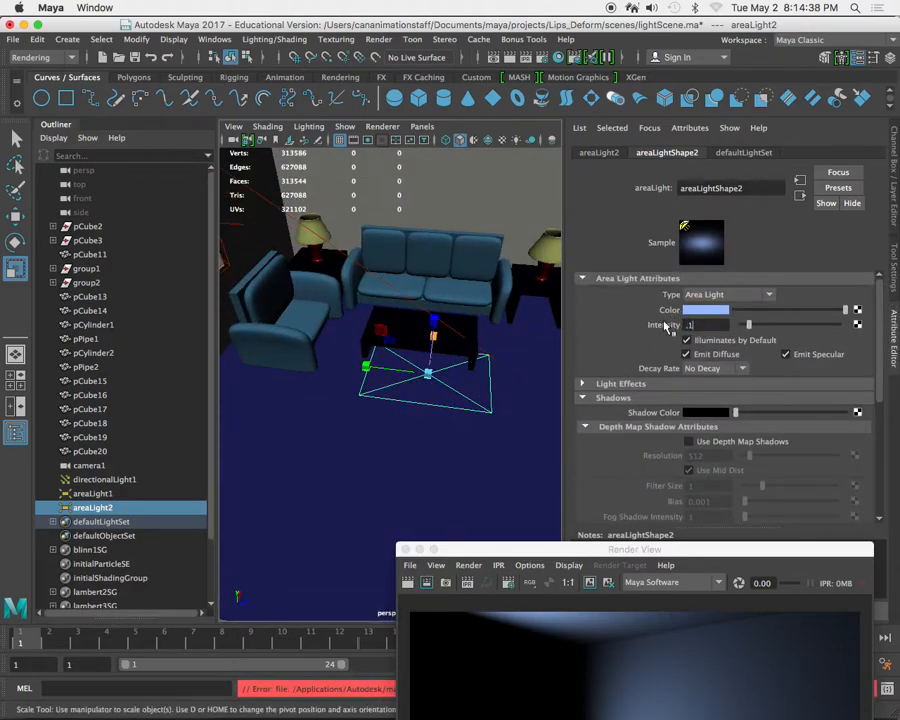
key("Return")
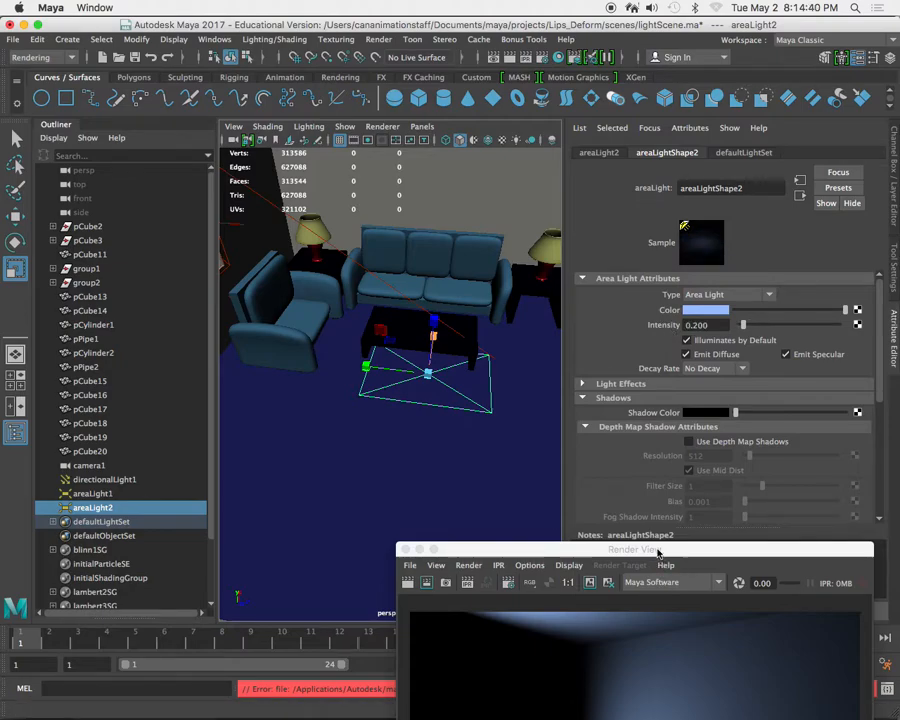
left_click_drag(654, 549, 600, 155)
left_click(352, 188)
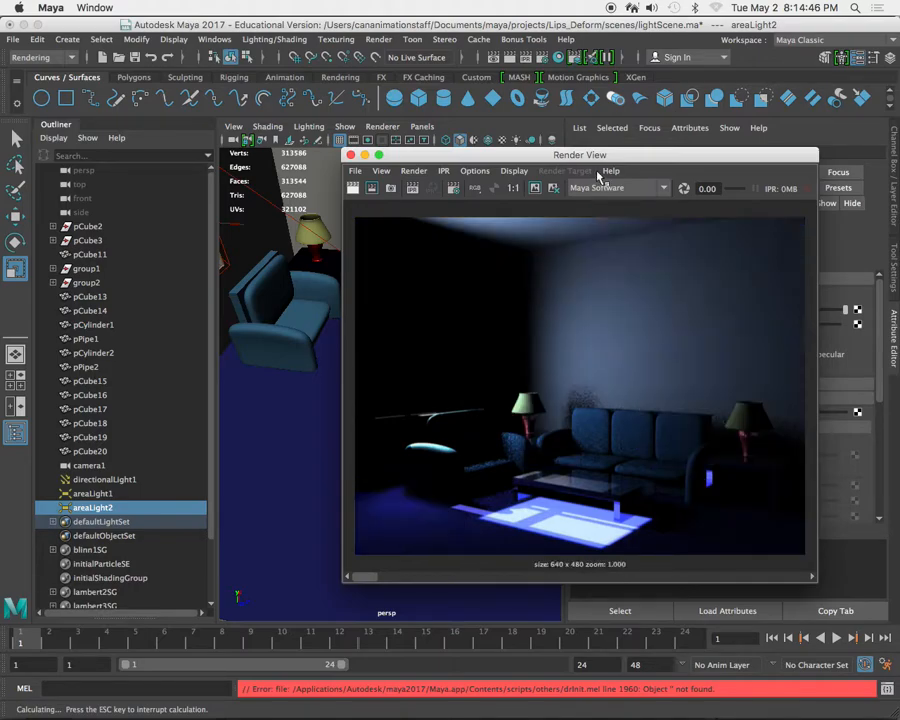
- Set areaLight2's intensity to 0.05 and render the camera1 view again
left_click_drag(582, 156, 570, 533)
left_click_drag(430, 356, 418, 288, "alt")
key("w")
left_click_drag(717, 324, 618, 322)
type("1")
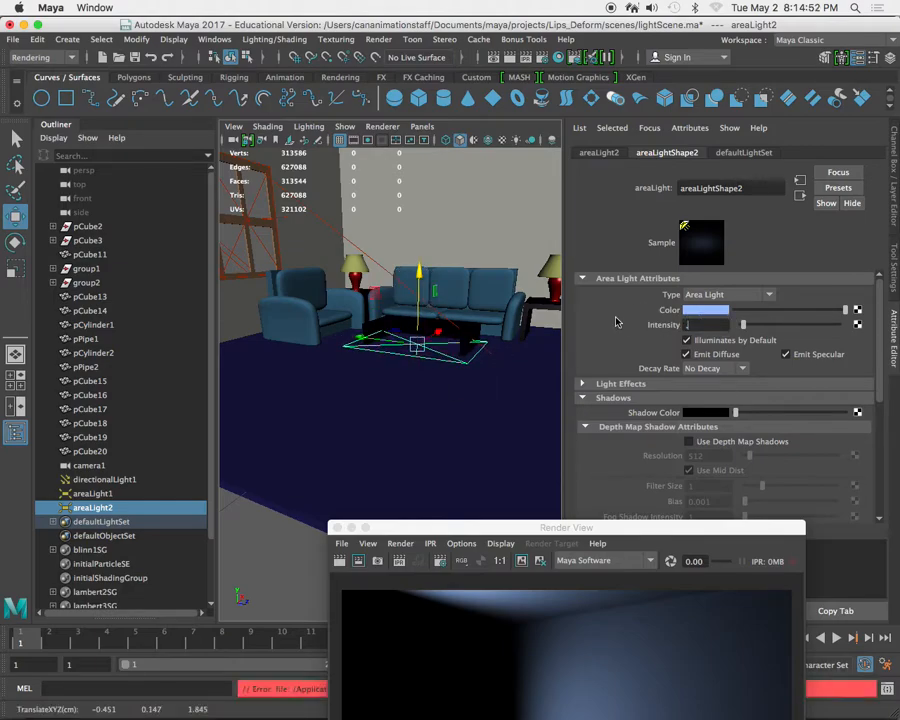
type("05")
key("Return")
left_click_drag(620, 533, 580, 158)
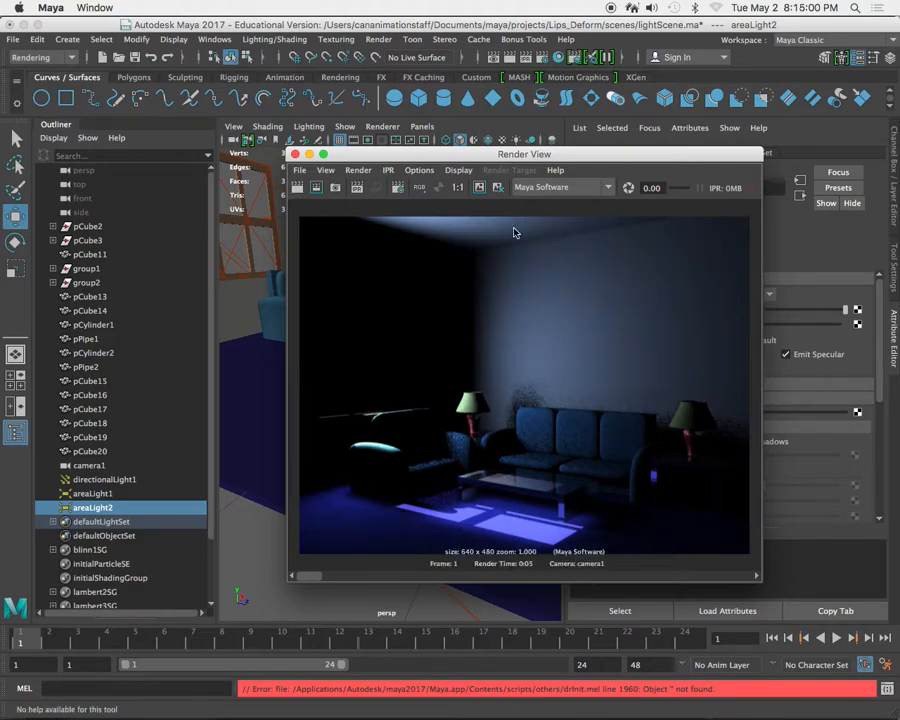
- Tint the floor area light warm yellow, with saturation about 0.57
left_click_drag(520, 157, 482, 432)
left_click(707, 313)
left_click(354, 386)
left_click_drag(326, 453, 321, 458)
left_click(324, 673)
- Tint the directional light pale yellow, with hue about 52 and saturation about 0.2, and re-render the camera1 view
left_click(320, 222)
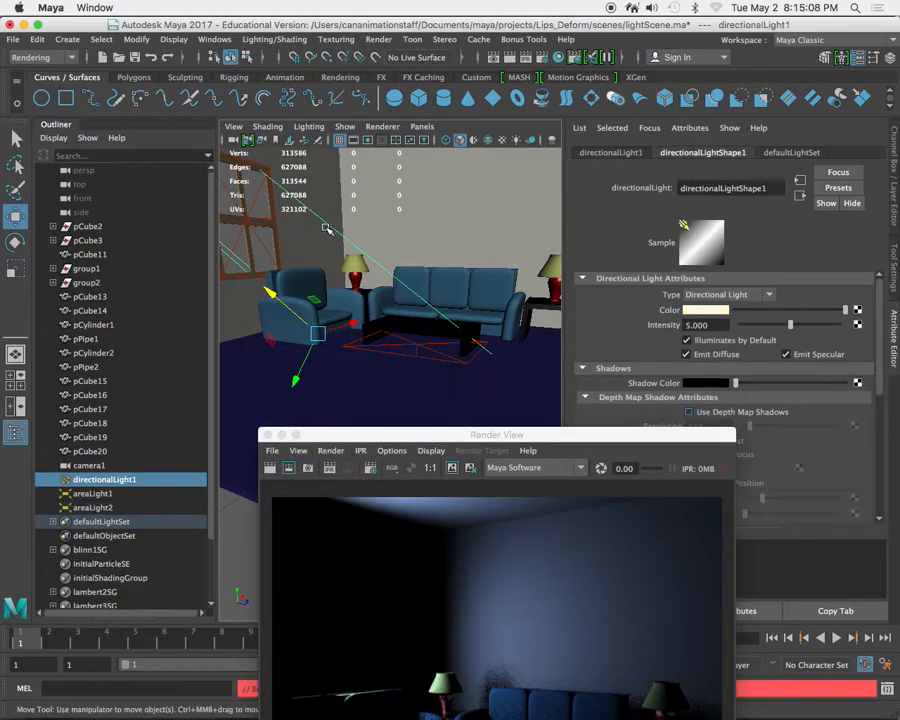
left_click(725, 313)
left_click_drag(318, 572, 322, 568)
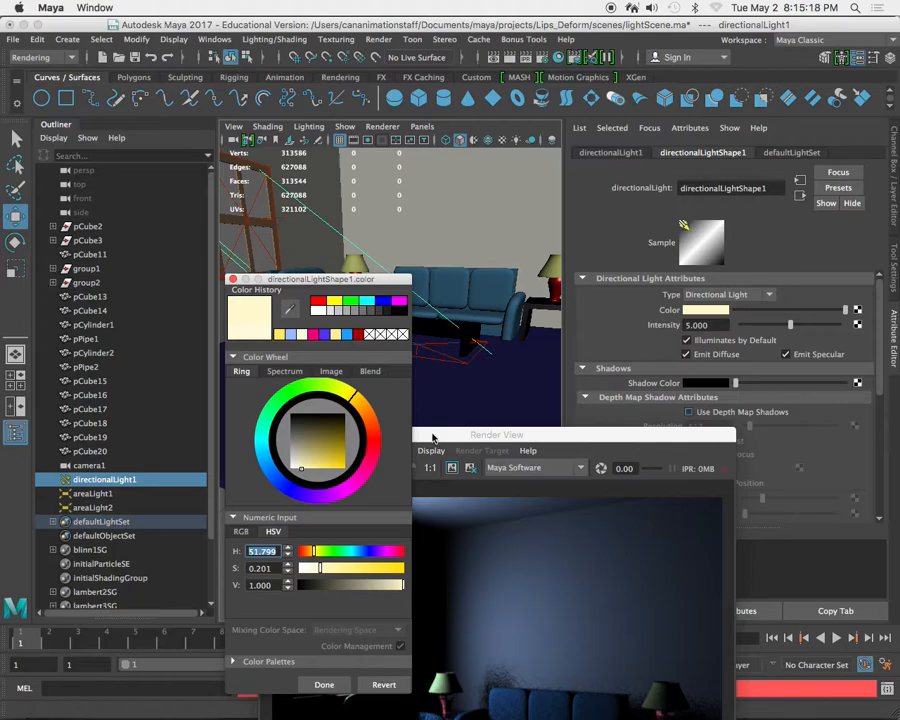
left_click_drag(455, 437, 499, 226)
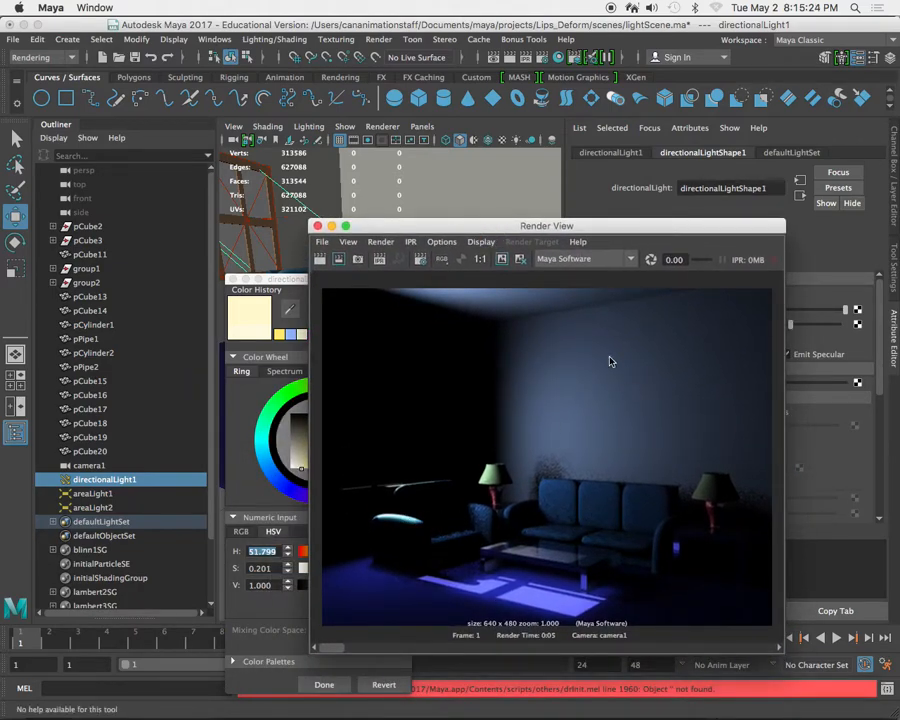
left_click_drag(510, 227, 533, 366)
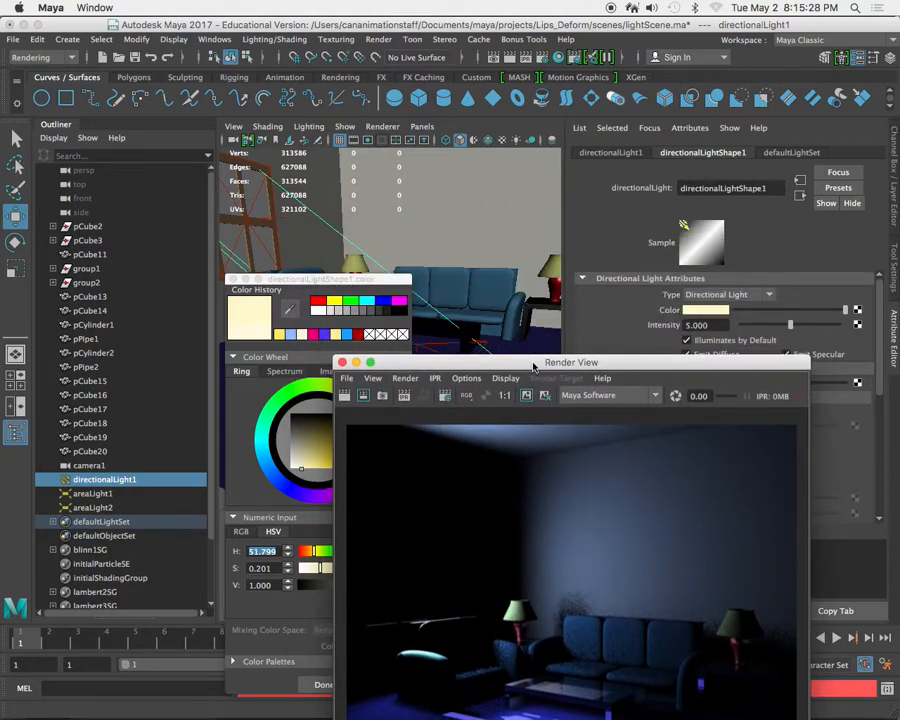
left_click(322, 281)
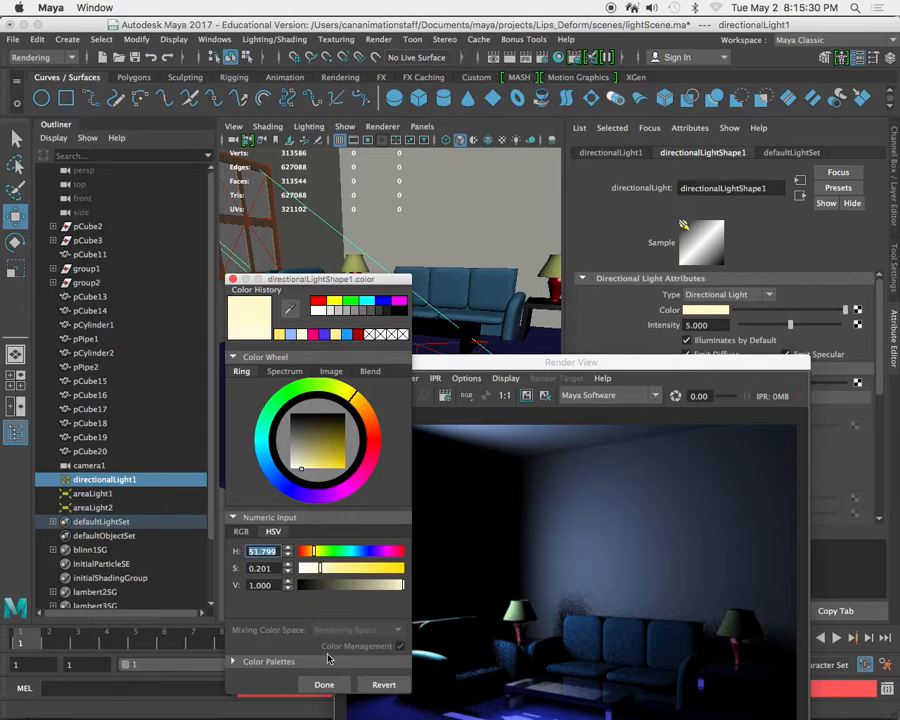
left_click(336, 684)
left_click_drag(689, 365, 654, 197)
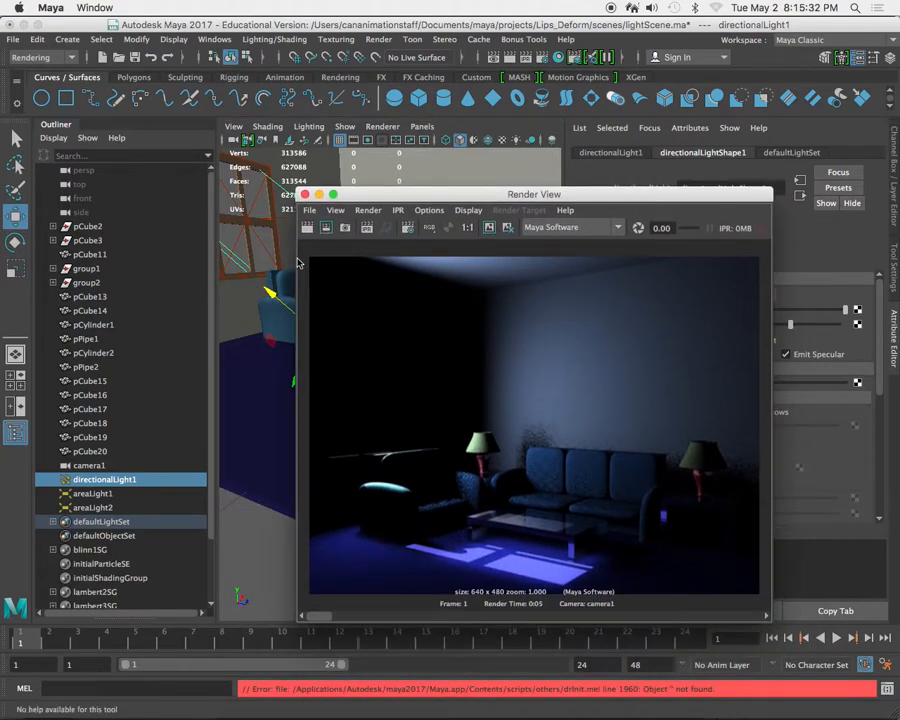
left_click(308, 229)
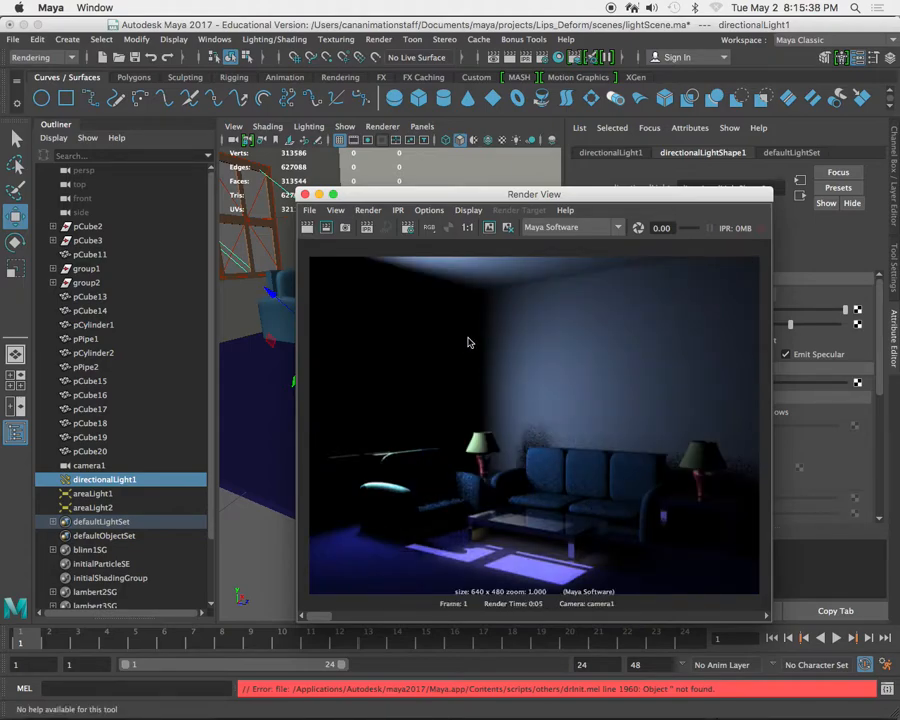
- Narrow the floor area light to a Scale X of about 0.32 and re-render the camera1 view
left_click_drag(555, 199, 525, 460)
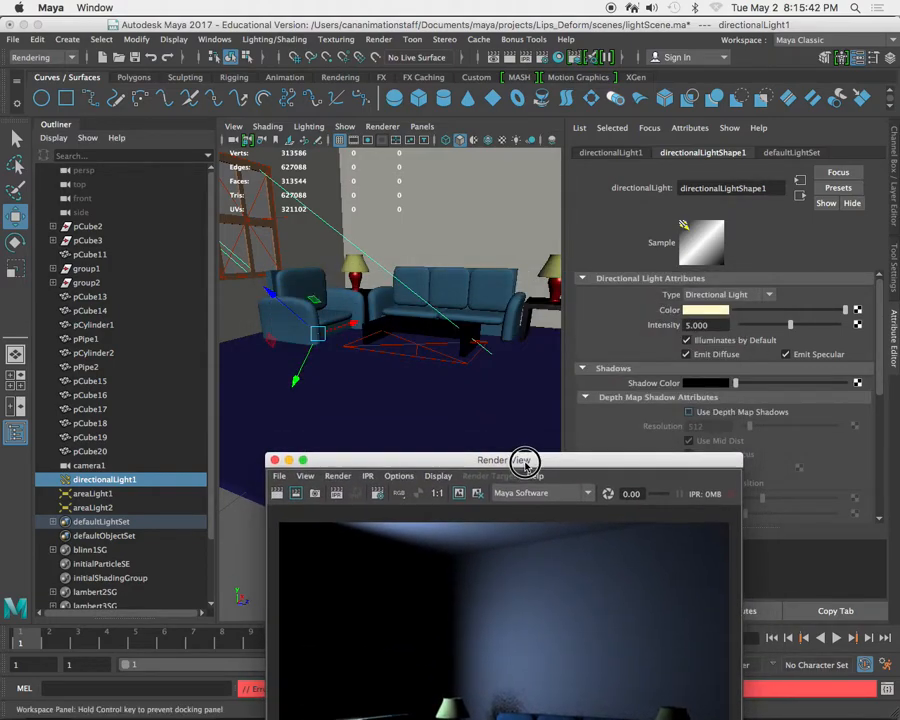
left_click(471, 356)
left_click_drag(426, 349, 354, 370, "alt")
middle_click_drag(381, 345, 400, 336, "alt")
right_click_drag(396, 342, 416, 368, "alt")
key("r")
left_click_drag(463, 338, 432, 342)
key("w")
left_click_drag(467, 461, 465, 169)
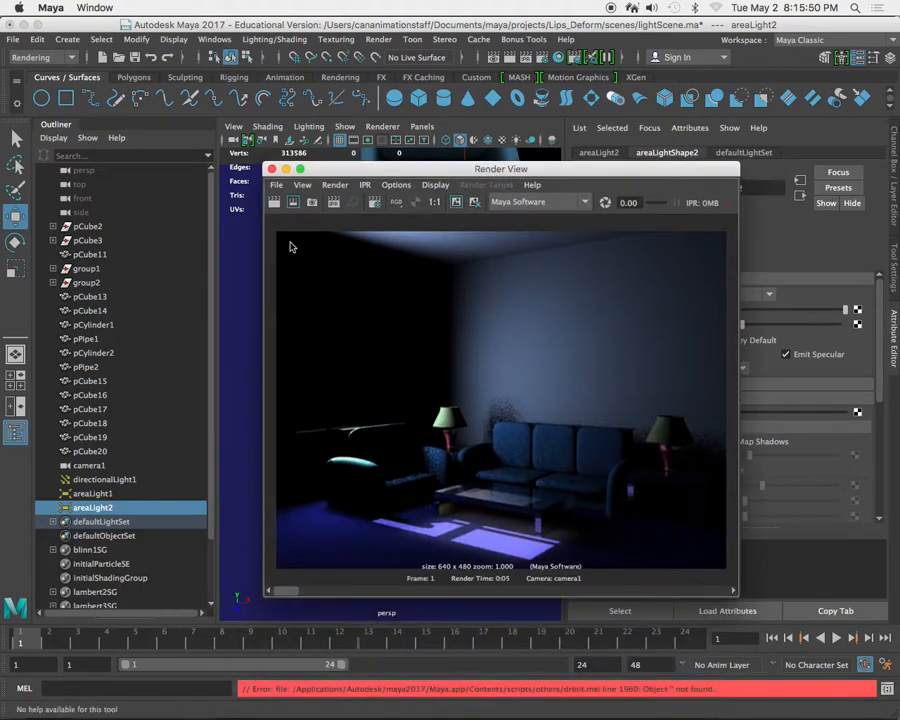
left_click(274, 202)
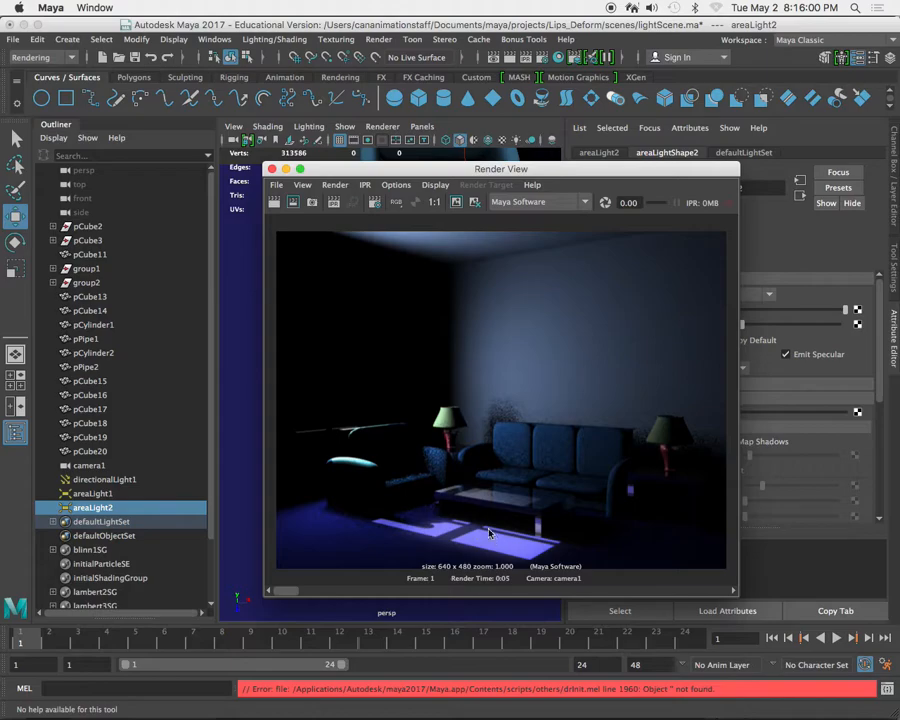
- Lengthen the floor area light to a Scale Y of about 0.86
left_click_drag(476, 169, 476, 390)
left_click_drag(404, 350, 400, 318, "alt")
key("r")
left_click_drag(350, 291, 340, 286)
left_click_drag(463, 393, 484, 469)
mouse_move(402, 326)
left_mouse_down("alt")
mouse_move(410, 356)
mouse_move(391, 308)
left_mouse_up("alt")
right_click_drag(391, 308, 364, 287, "alt")
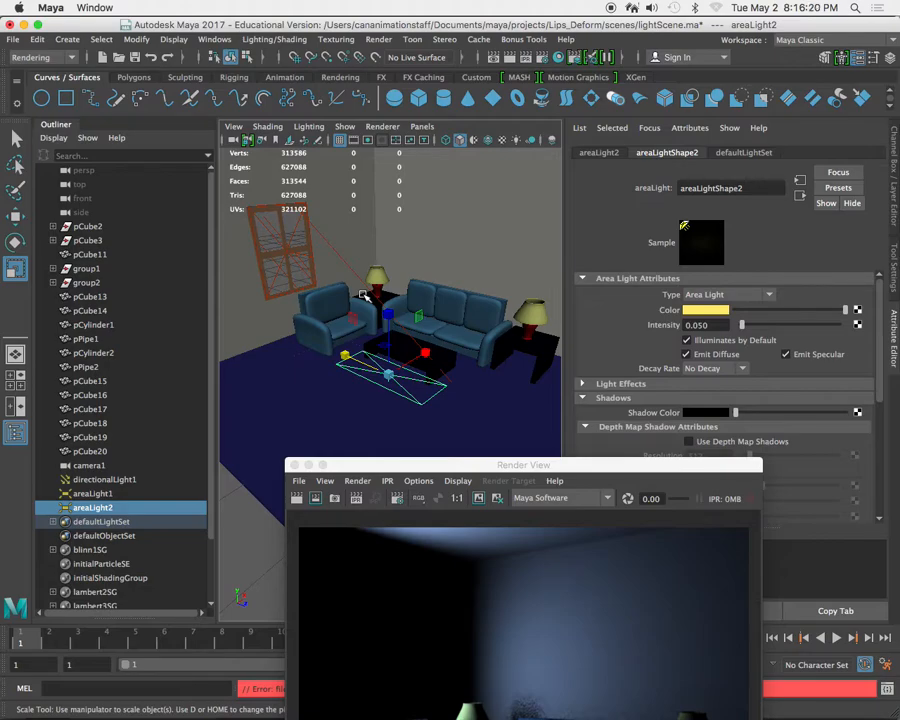
- Duplicate the yellow area light lying above the floor
left_click_drag(538, 465, 588, 492)
left_click(373, 357)
scroll(373, 357, "up", 5)
middle_click_drag(364, 358, 373, 378, "alt")
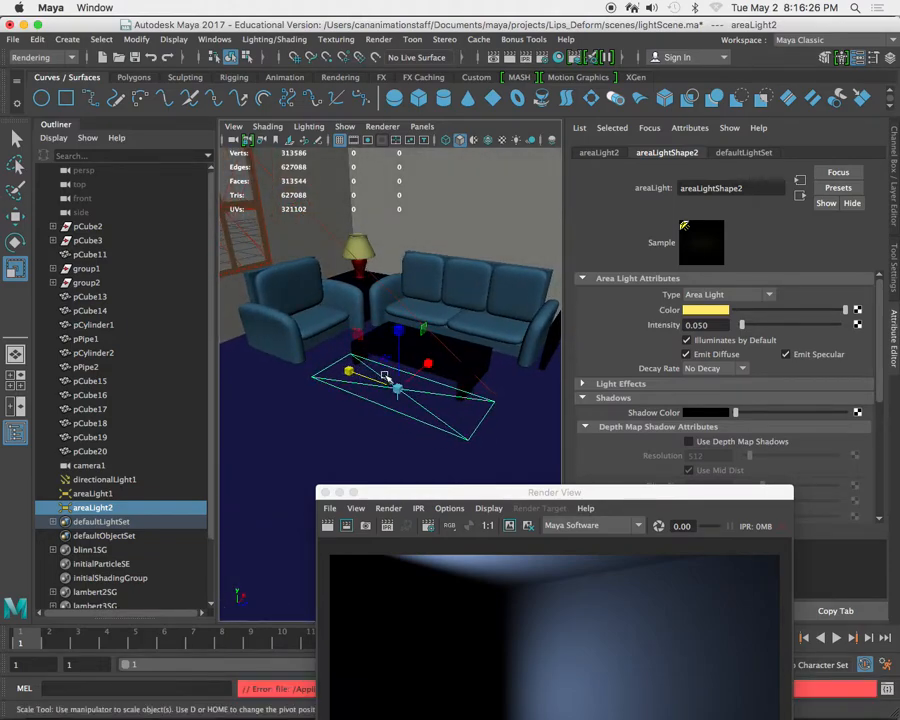
key("super+d")
- Flip the duplicated floor light around X so that it lies flat and faces upward
key("e")
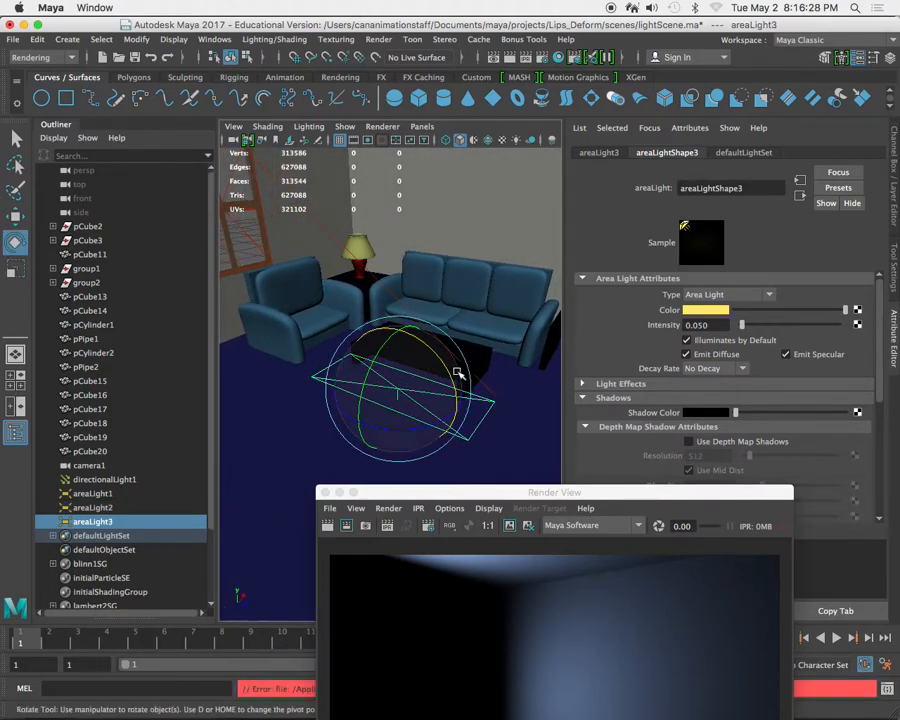
left_click_drag(430, 380, 307, 496)
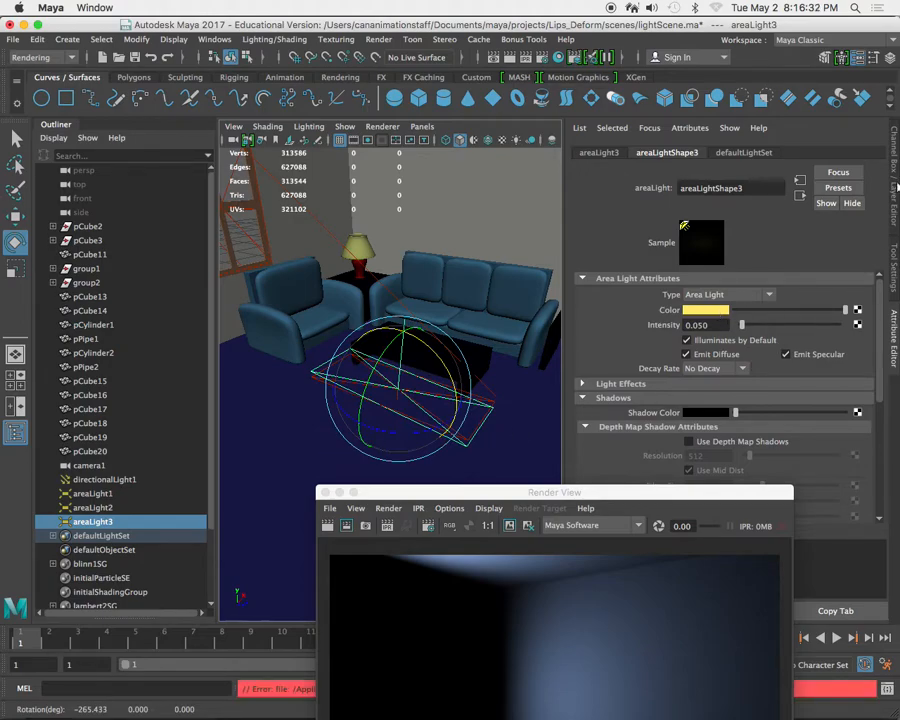
left_click(894, 186)
left_click(868, 186)
double_click(866, 186)
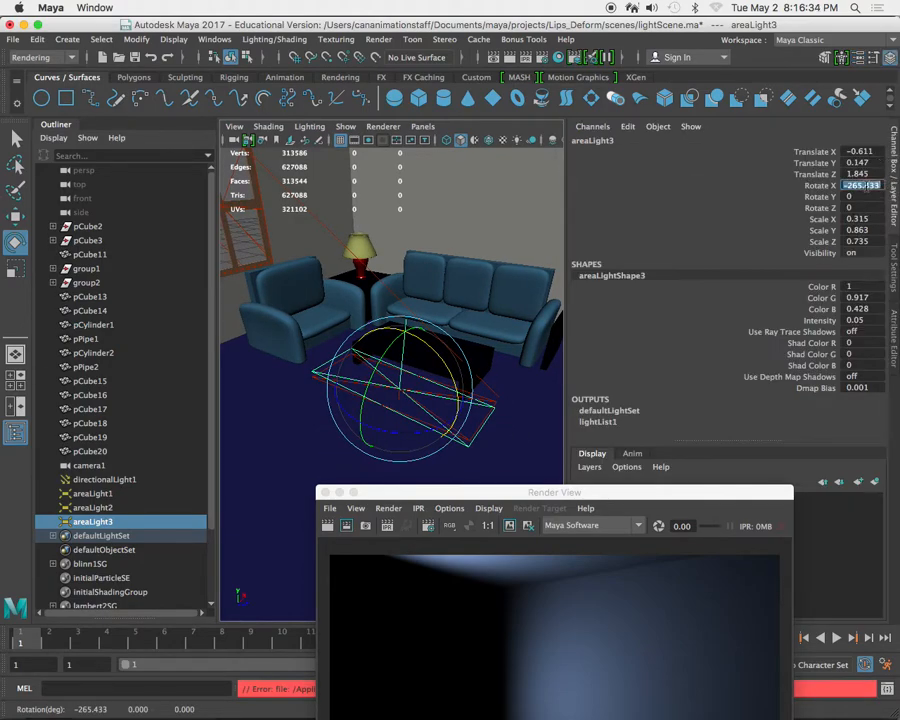
- Tint areaLight3 light cyan, with hue about 184 and saturation about 0.42, and turn on its ray trace shadows
left_click(893, 334)
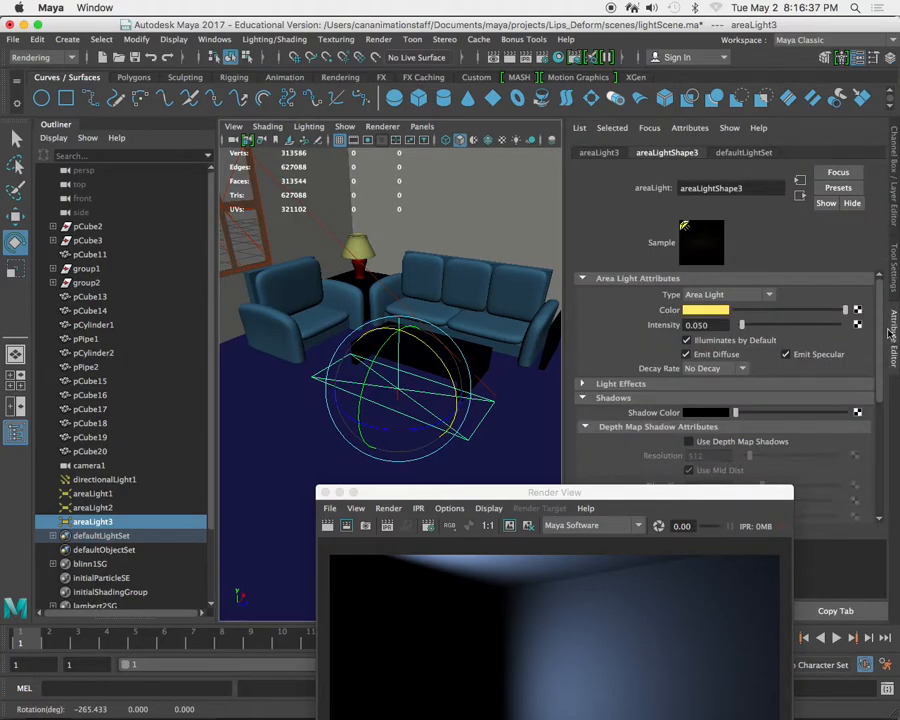
left_click(705, 310)
left_click_drag(314, 562, 352, 562)
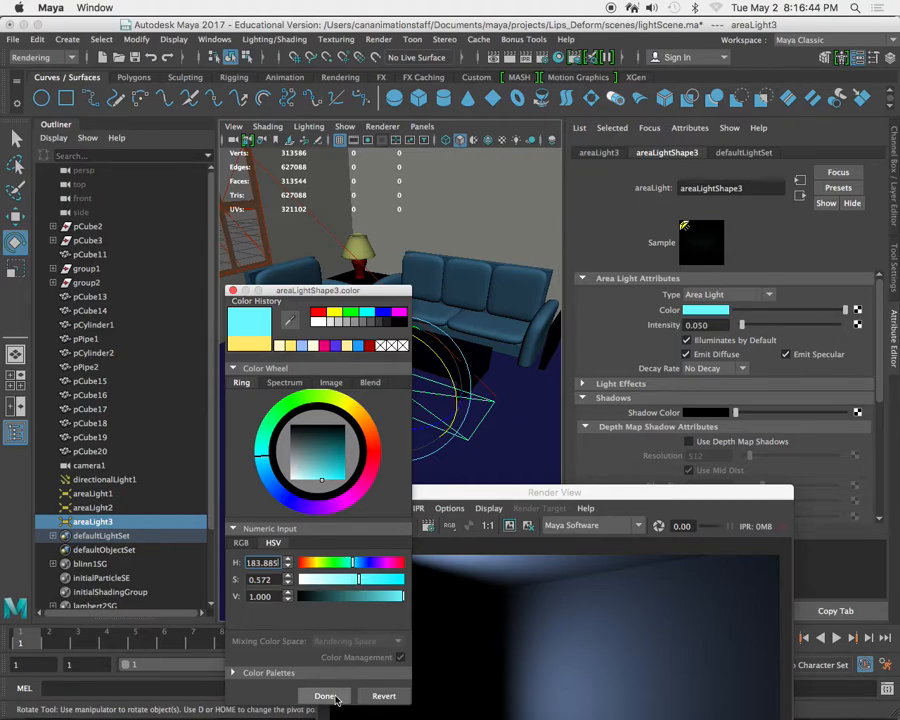
left_click(343, 579)
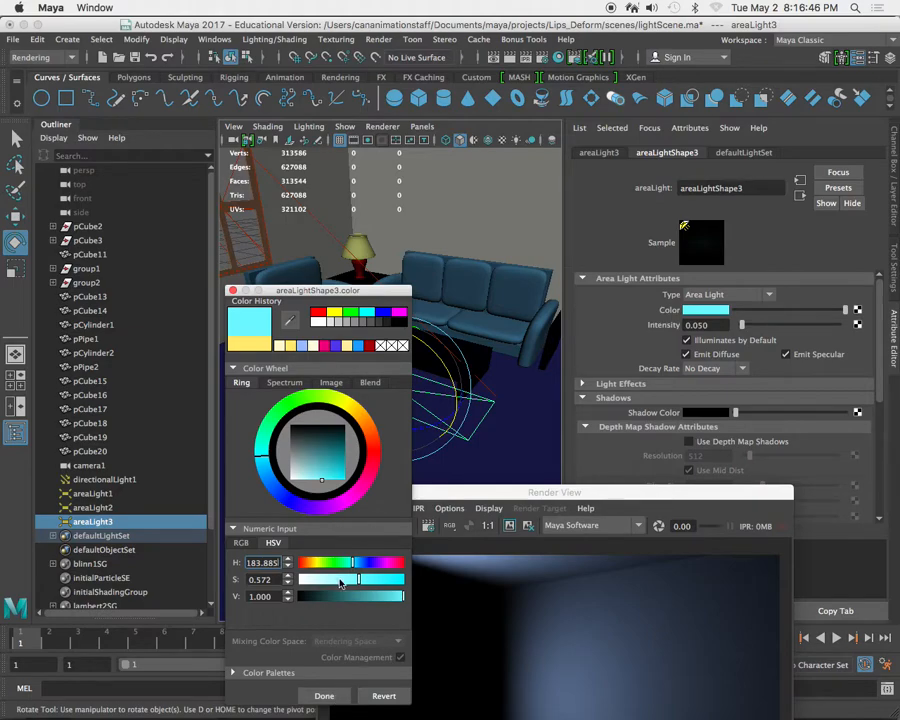
left_click(325, 695)
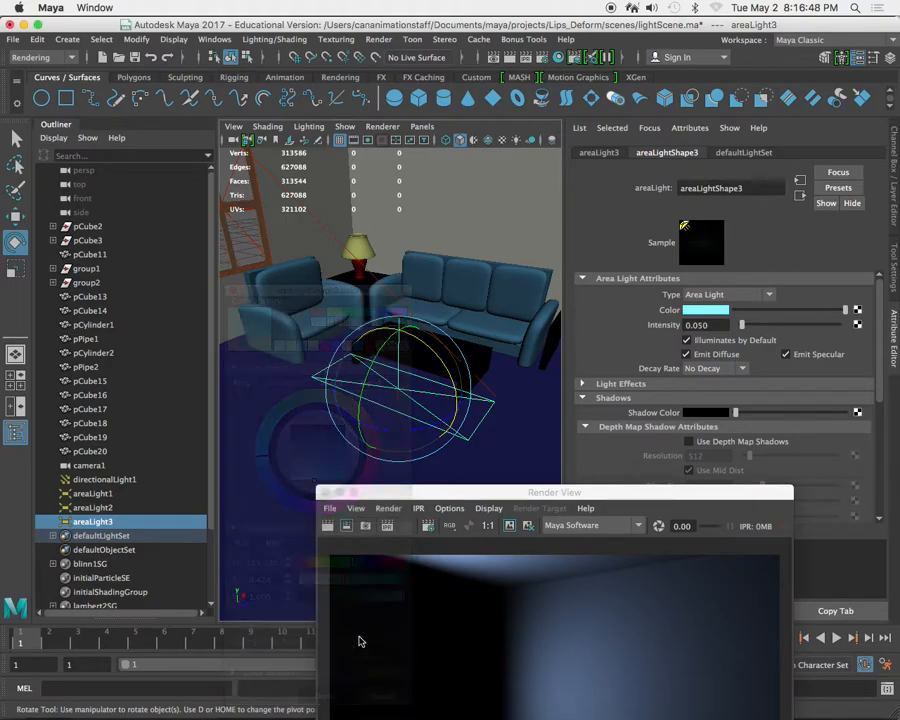
scroll(762, 364, "down", 5)
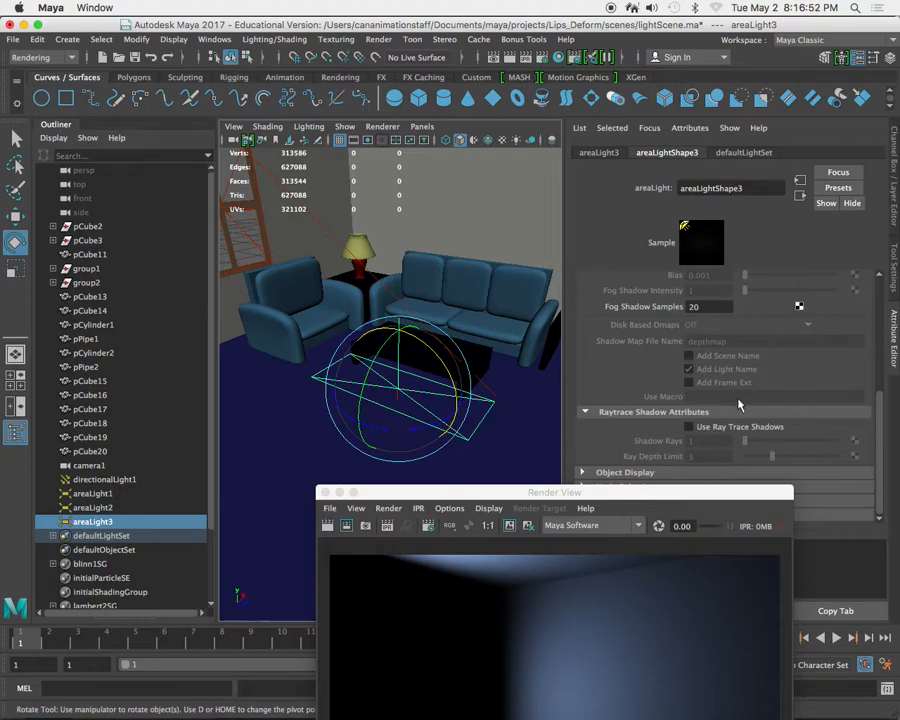
left_click(704, 427)
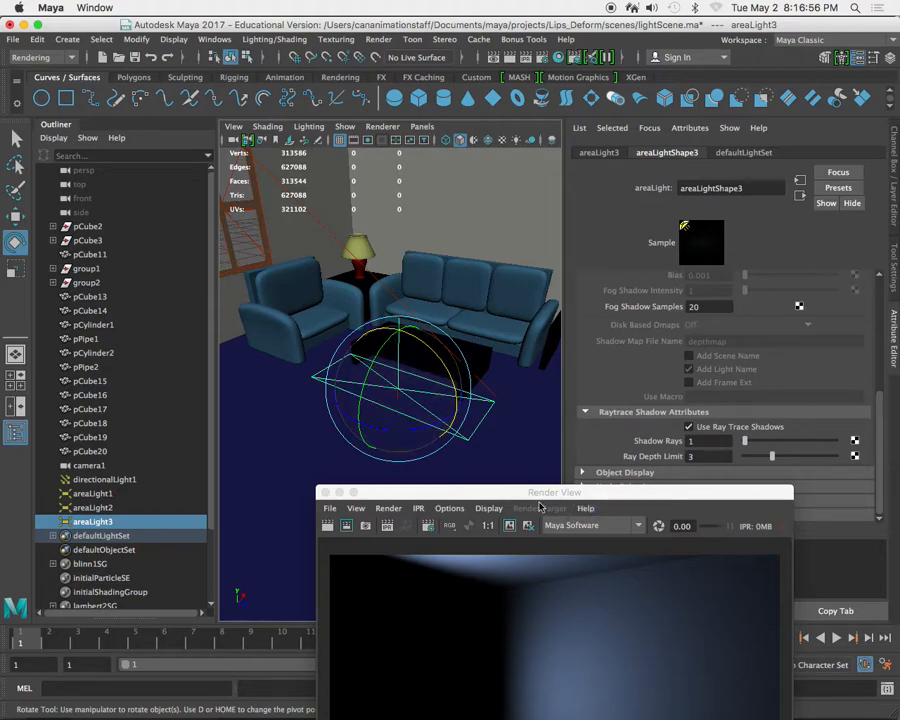
- Render the room through camera1 to check the effect of the cyan floor light
left_click_drag(530, 492, 540, 201)
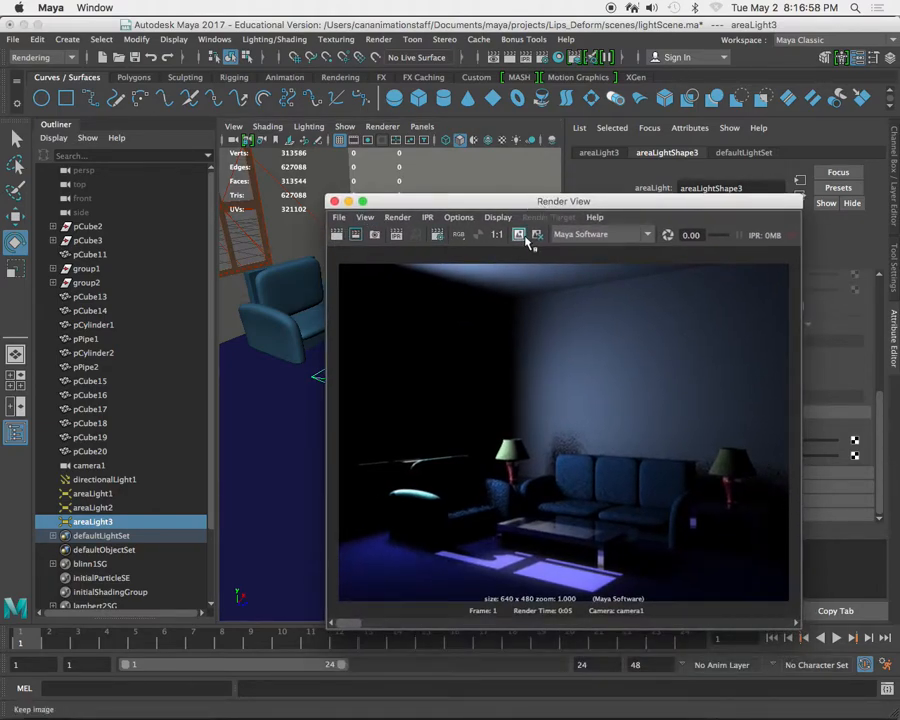
left_click(340, 236)
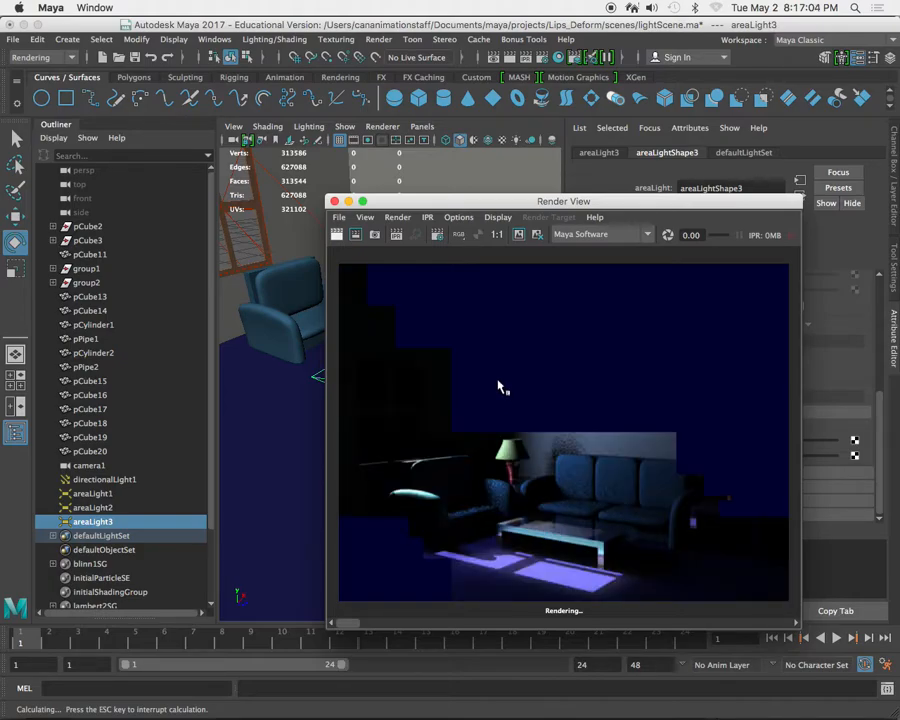
left_click_drag(585, 200, 565, 442)
- Set the intensity of areaLight3 to 0.4
scroll(780, 357, "up", 5)
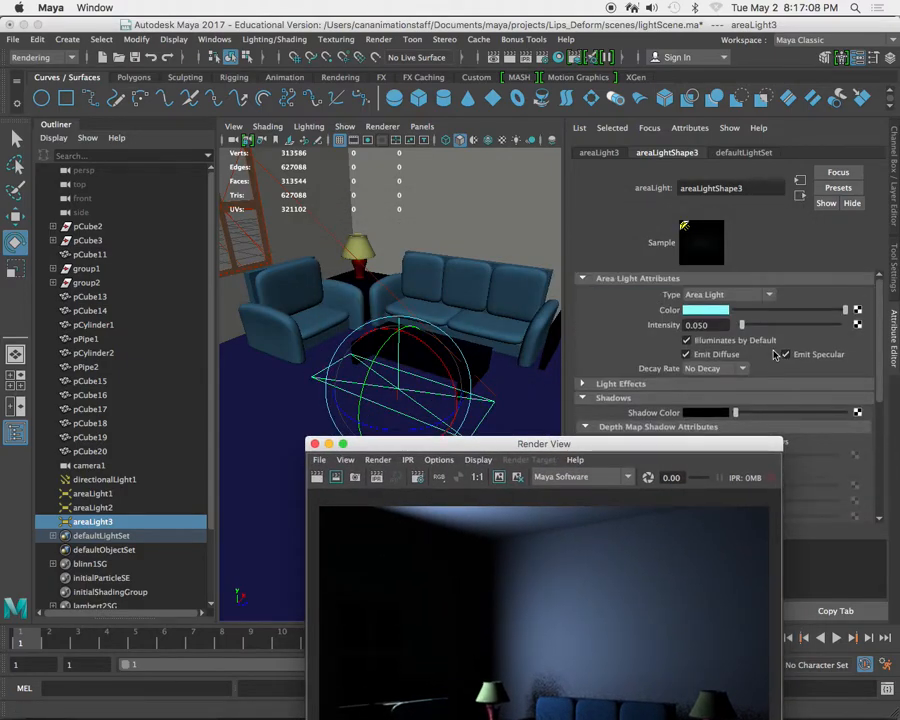
left_click(698, 325)
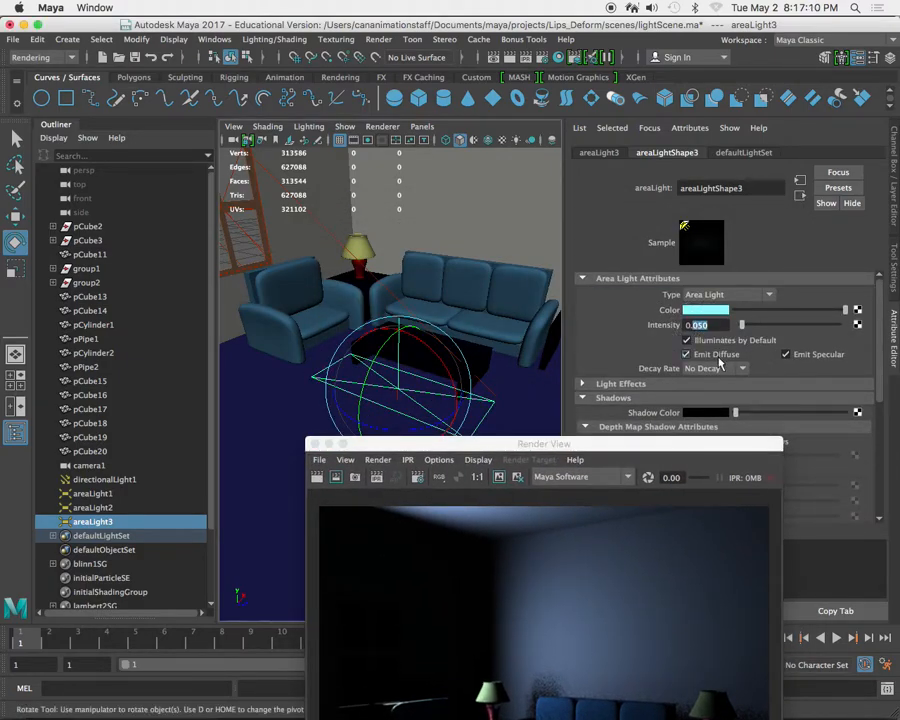
type("0.4")
key("Return")
- Re-render the camera1 view and compare the brighter floor light with the previously kept render
left_click_drag(471, 449, 450, 276)
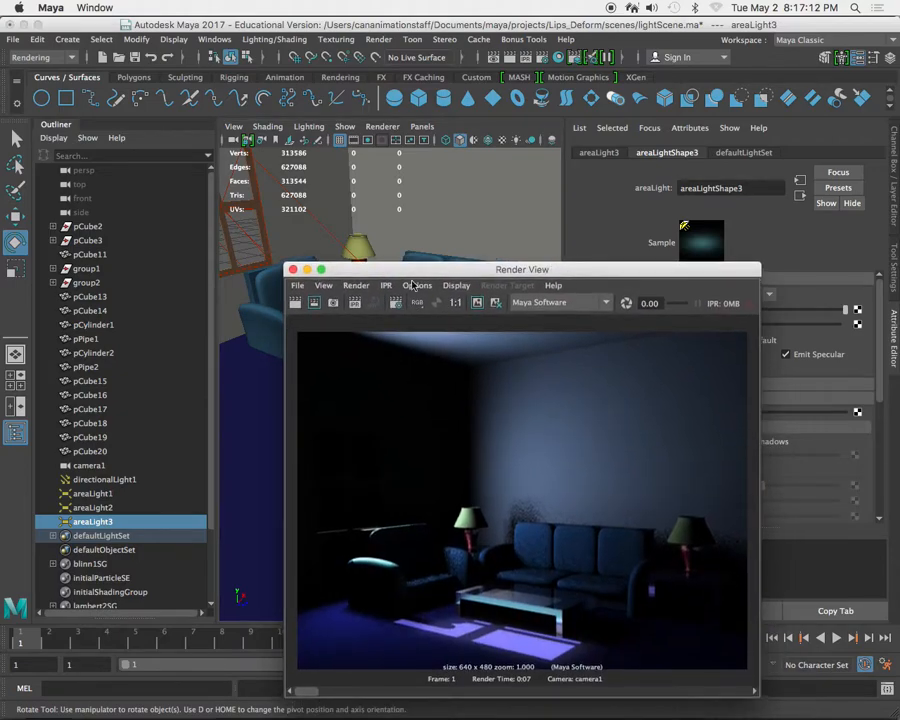
left_click(313, 303)
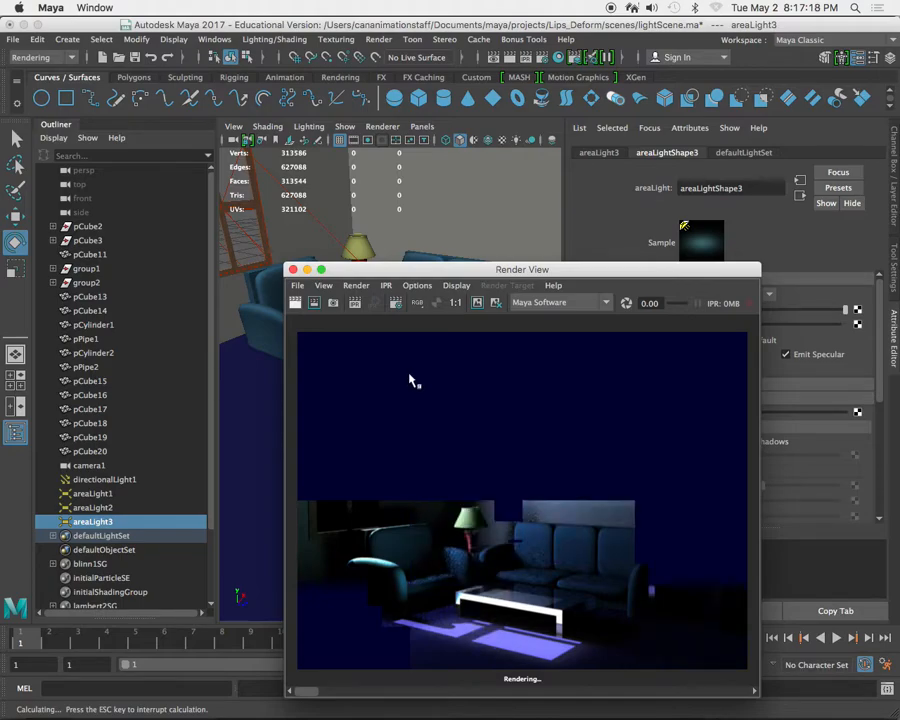
left_click_drag(482, 269, 485, 196)
mouse_move(312, 615)
left_mouse_down()
mouse_move(331, 615)
mouse_move(307, 617)
left_mouse_up()
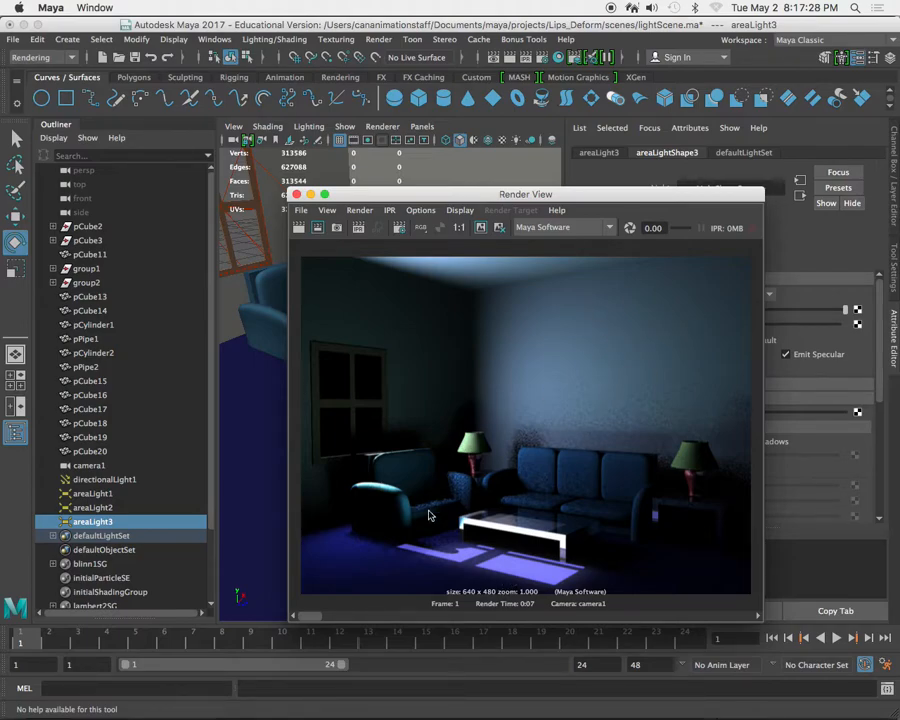
mouse_move(315, 617)
left_mouse_down()
mouse_move(333, 614)
mouse_move(305, 619)
left_mouse_up()
- Shift the color of areaLight3 from cyan toward blue, with hue about 207, and re-render the room
left_click_drag(650, 196, 606, 391)
left_click(713, 310)
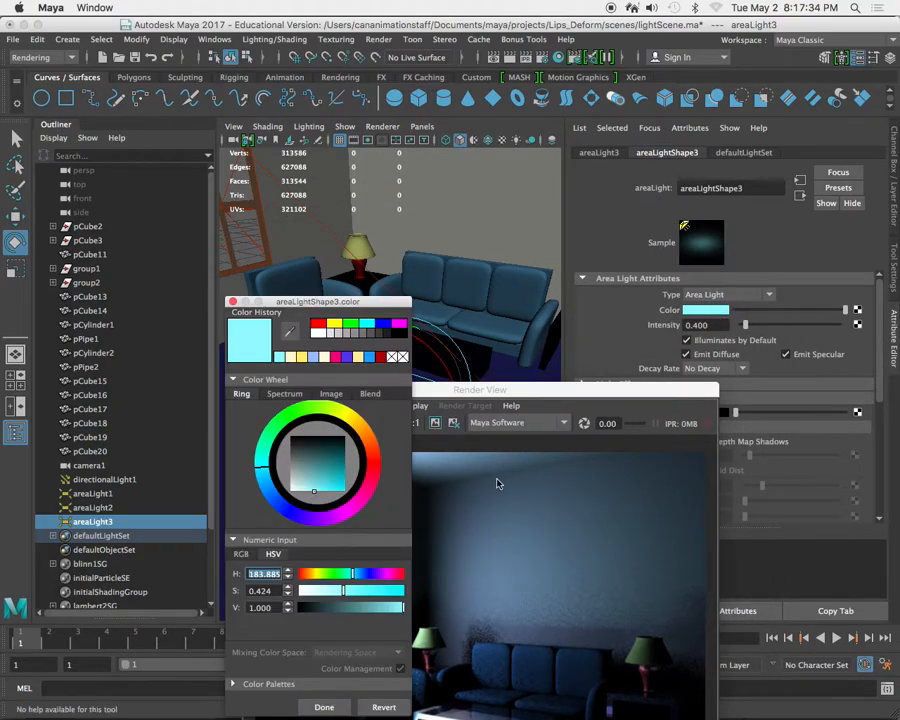
left_click_drag(352, 577, 358, 575)
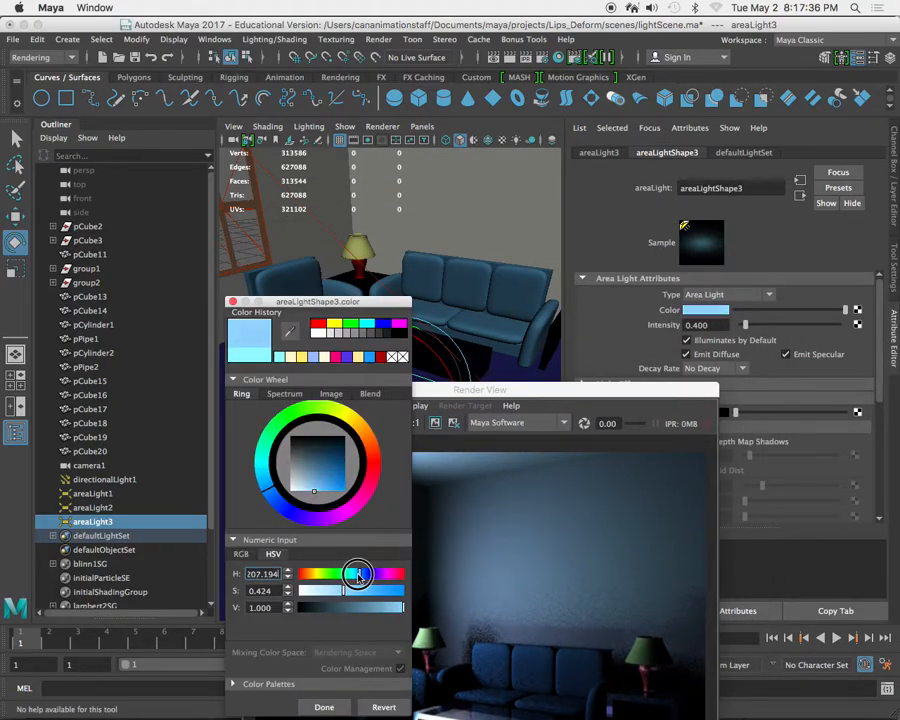
left_click(324, 707)
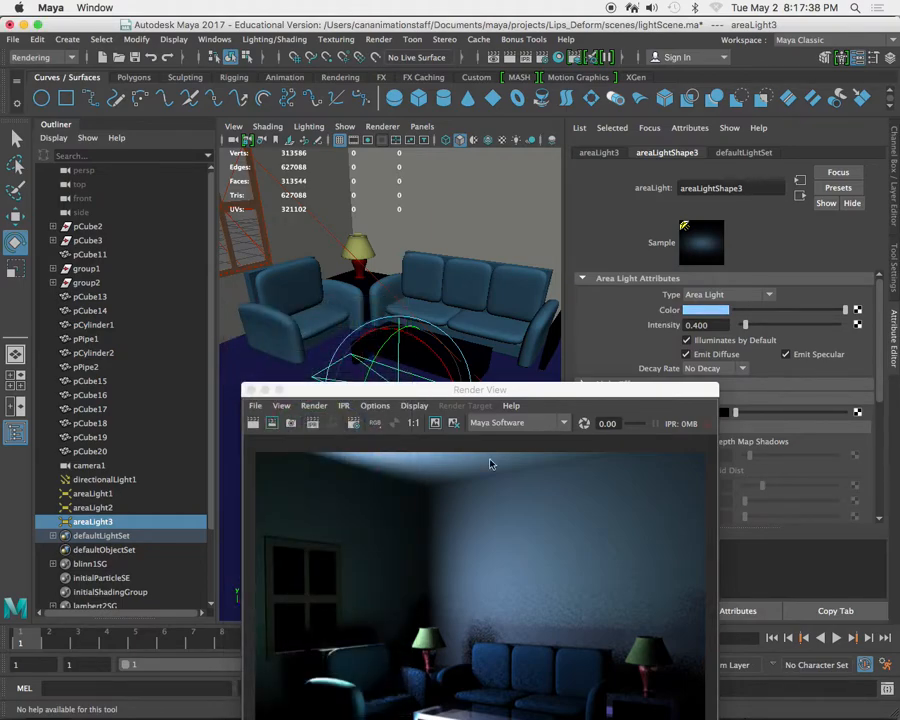
left_click_drag(463, 392, 463, 211)
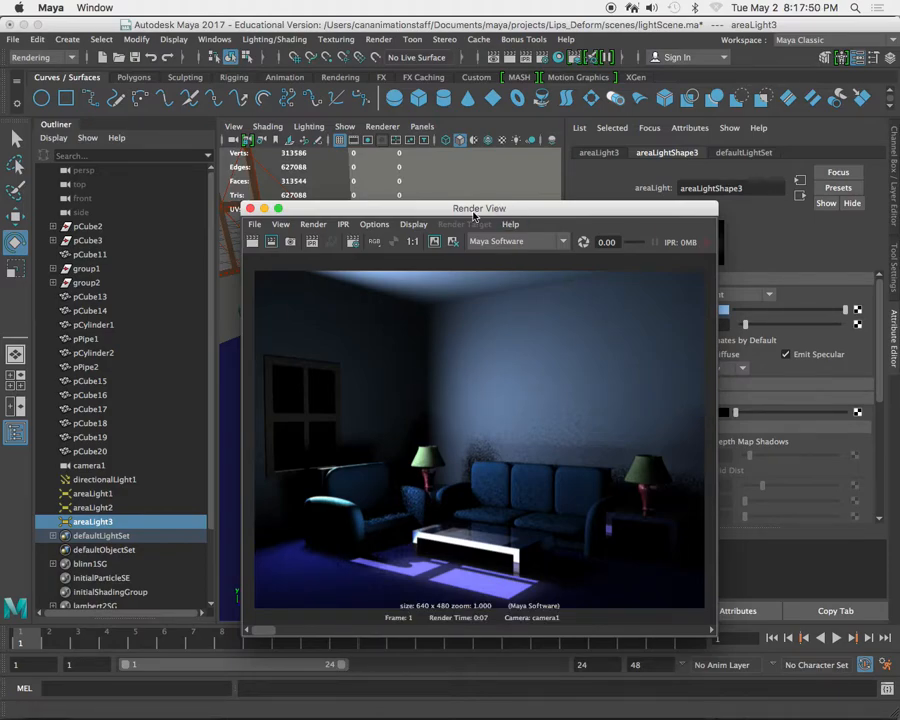
left_click_drag(470, 213, 476, 580)
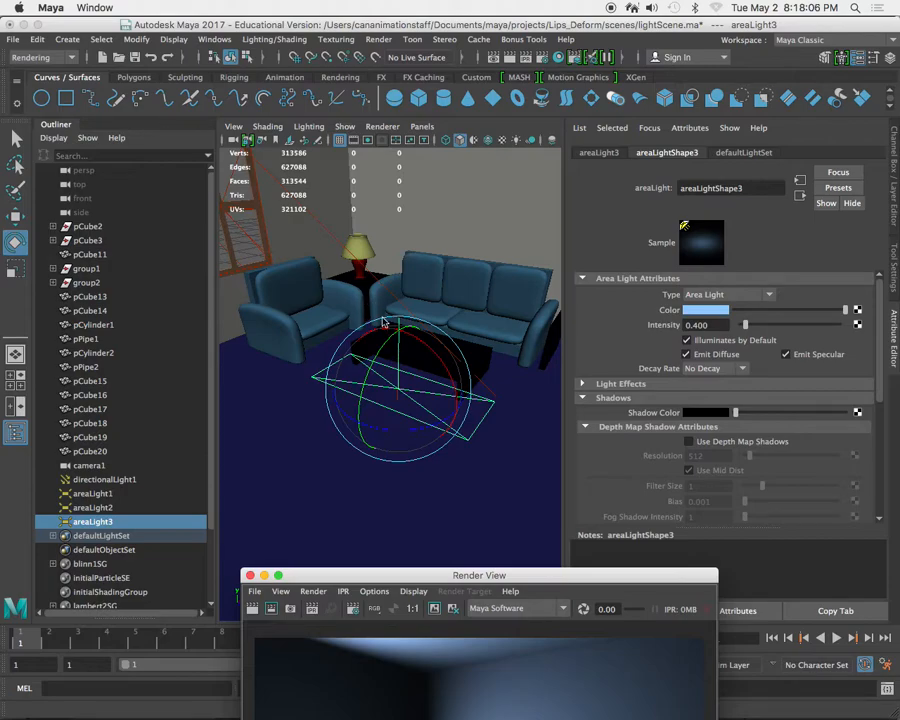
- Examine how the directional light and the blue floor area light sit relative to the window, sofa and table
left_click_drag(400, 356, 315, 329, "alt")
left_click(331, 381)
right_click_drag(315, 329, 340, 365, "alt")
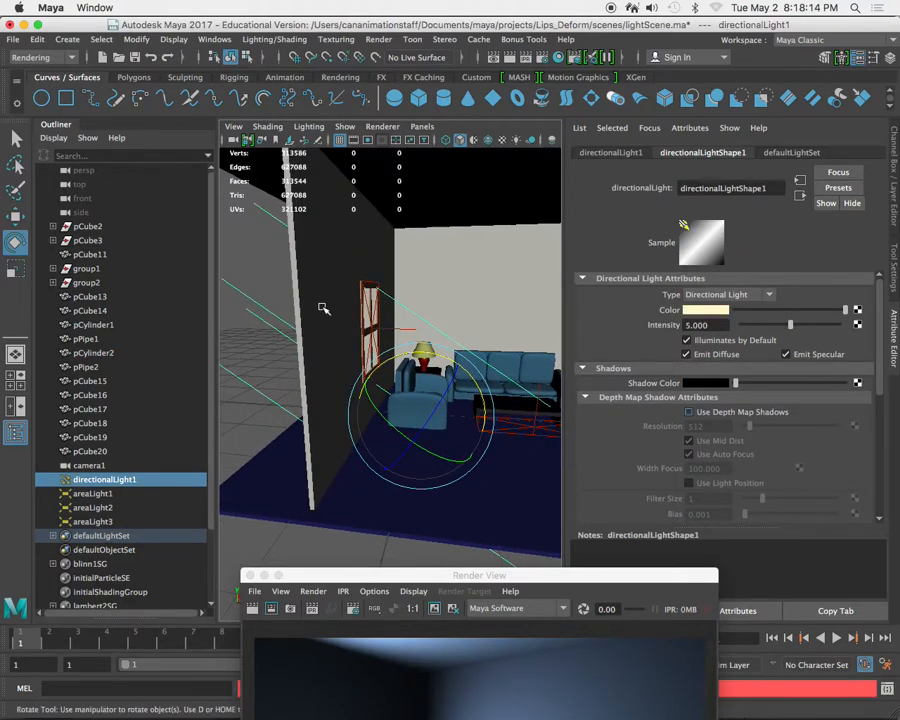
middle_click_drag(472, 416, 345, 368, "alt")
right_click_drag(345, 368, 368, 398, "alt")
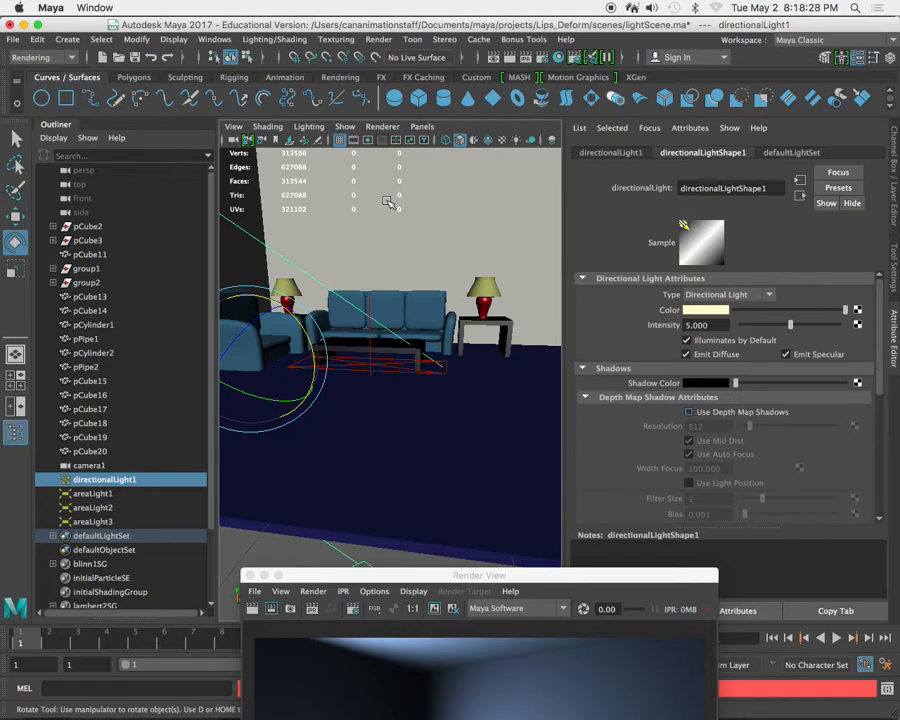
left_click_drag(287, 238, 386, 342, "alt")
left_click(384, 338)
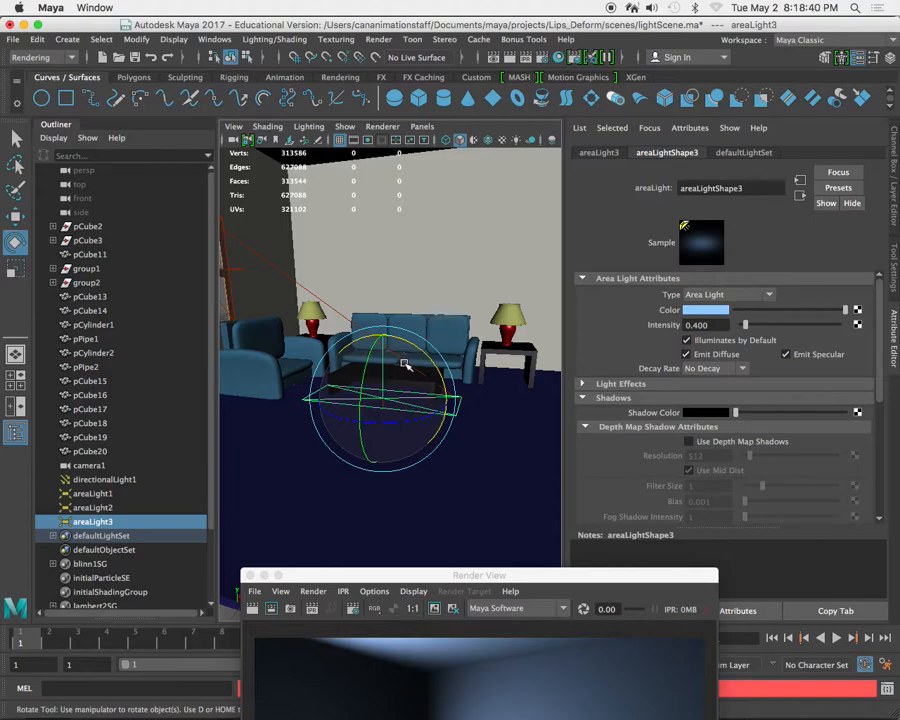
key("w")
right_click_drag(406, 362, 452, 425, "alt")
left_click_drag(452, 425, 390, 269, "alt")
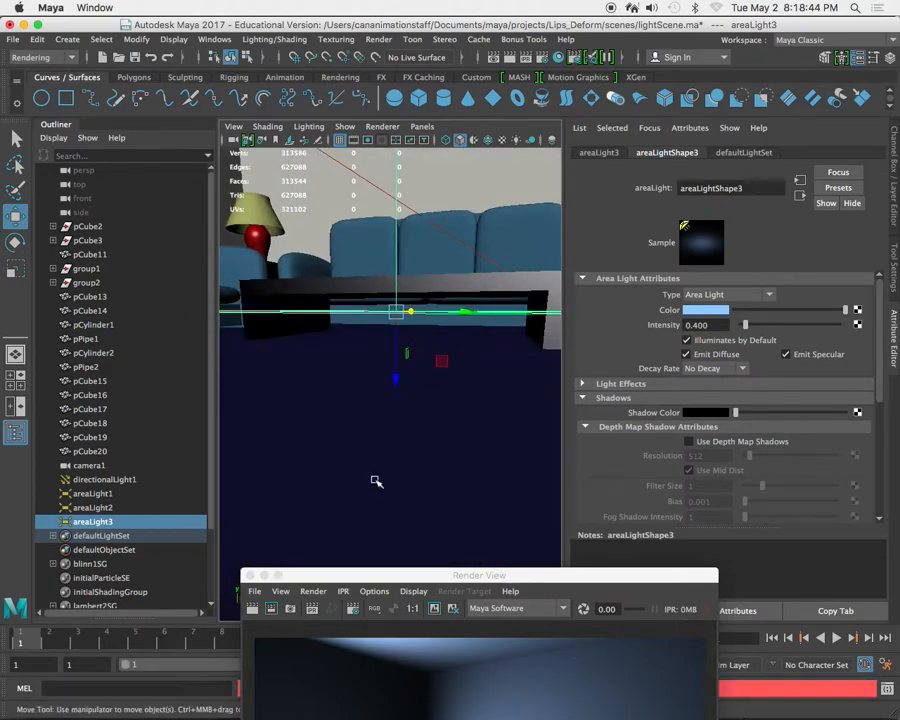
- Review the kept camera1 render of the room with the bluer floor light
left_click_drag(506, 576, 494, 140)
left_click(262, 561)
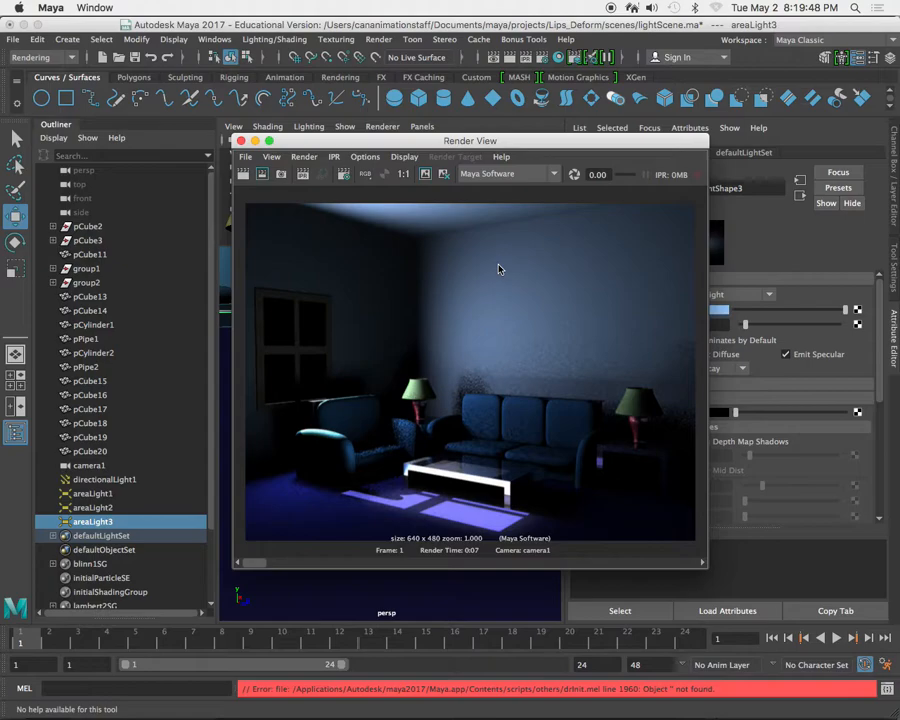
left_click_drag(505, 140, 684, 438)
- Create a new area light and place it in front of the living room's open side
right_click_drag(452, 307, 396, 337, "alt")
middle_click_drag(396, 337, 378, 317, "alt")
left_click(324, 382)
key("space")
left_click_drag(237, 272, 466, 418)
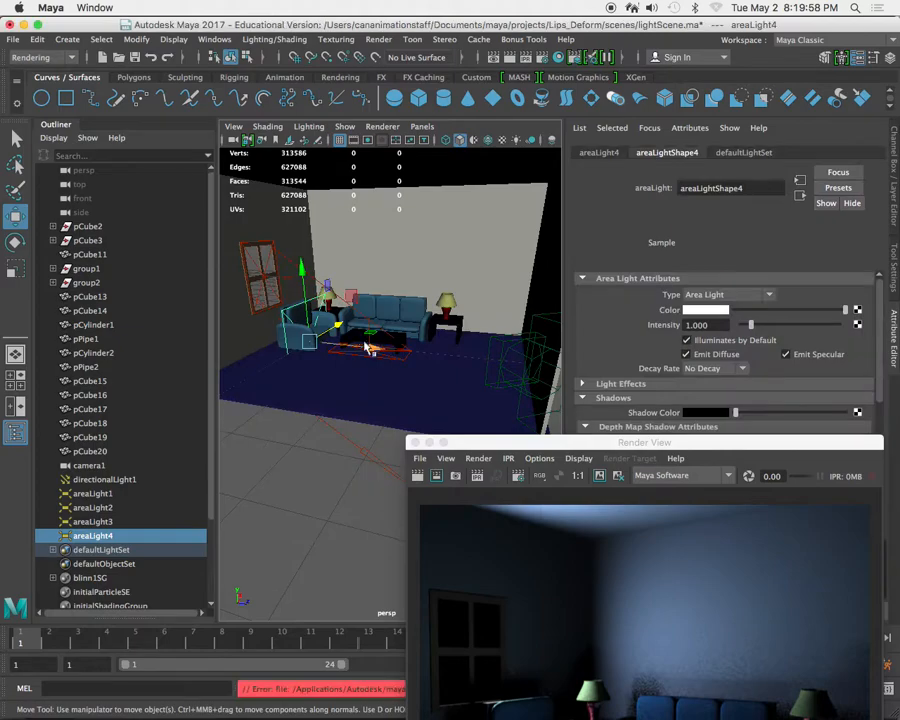
- Narrow the new area light along its X axis
left_click_drag(353, 353, 337, 480, "alt")
key("e")
key("r")
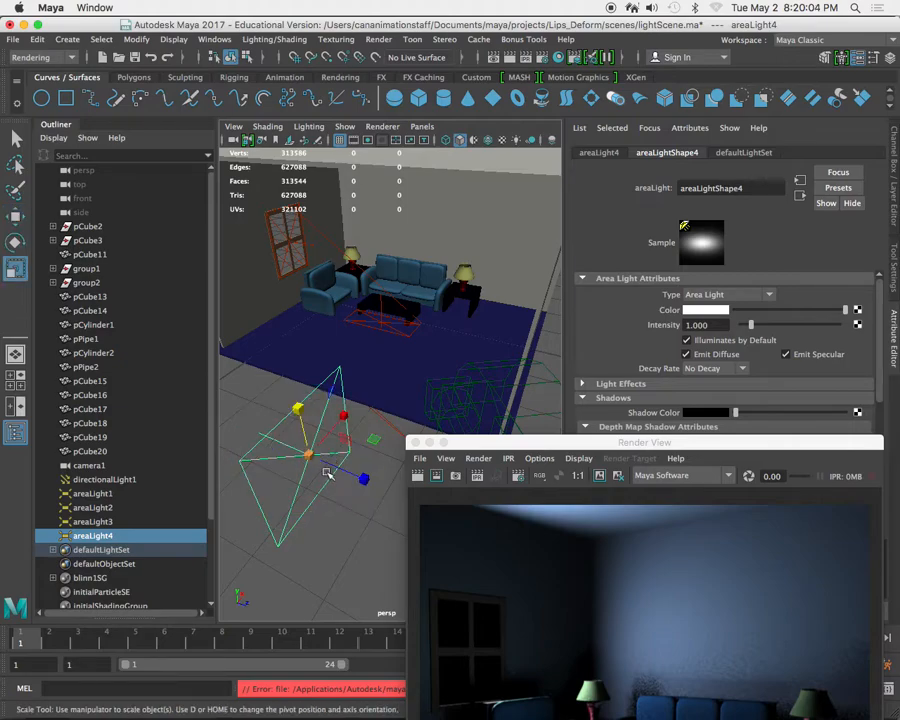
left_click_drag(345, 416, 330, 429)
key("w")
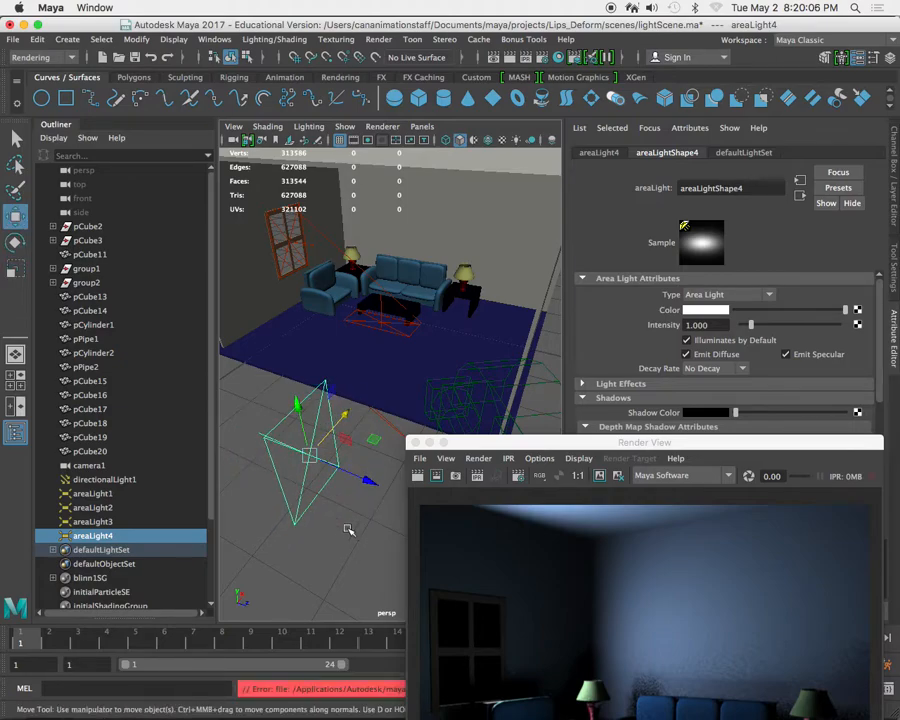
- Rotate areaLight4 around Y toward the room and raise it off the floor
left_click_drag(344, 530, 349, 419, "alt")
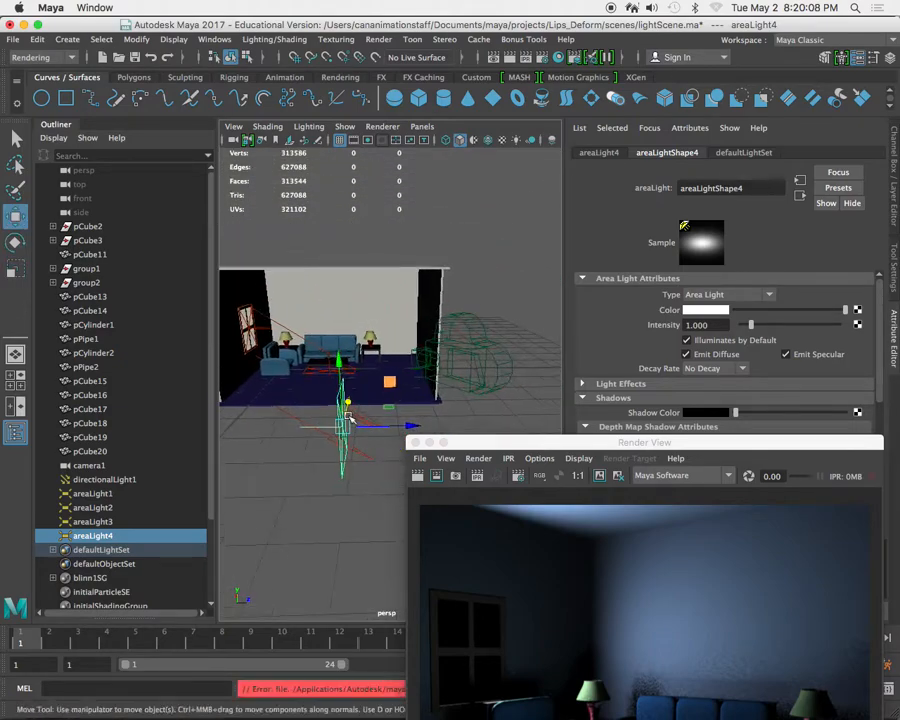
key("e")
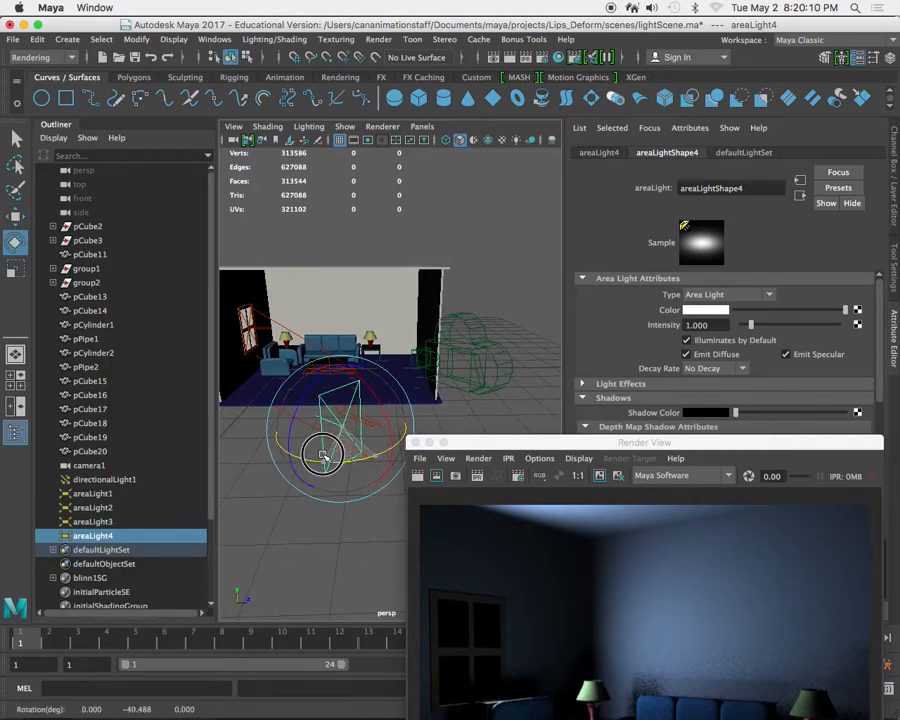
key("w")
left_click_drag(338, 385, 345, 341)
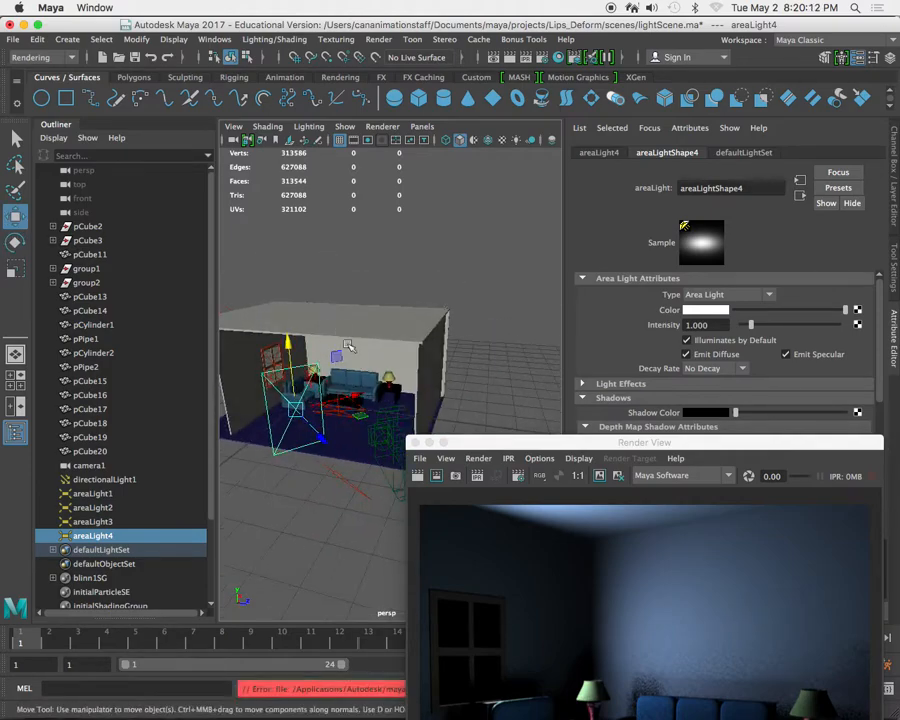
key("e")
left_click_drag(314, 377, 303, 360)
- Move areaLight4 beside the camera at the room's open front and angle it toward the sofas
key("w")
left_click_drag(366, 378, 415, 377, "alt")
middle_click_drag(380, 360, 335, 378, "alt")
left_click_drag(335, 378, 446, 354, "alt")
middle_click_drag(446, 354, 353, 348, "alt")
mouse_move(363, 383)
left_mouse_down("alt")
mouse_move(470, 358)
mouse_move(338, 378)
mouse_move(378, 390)
left_mouse_up("alt")
right_click_drag(328, 370, 402, 387, "alt")
middle_click_drag(402, 387, 395, 387, "alt")
left_click_drag(395, 387, 373, 383, "alt")
middle_click_drag(373, 383, 405, 390, "alt")
key("e")
left_click_drag(376, 446, 368, 417)
left_click_drag(328, 383, 359, 378, "alt")
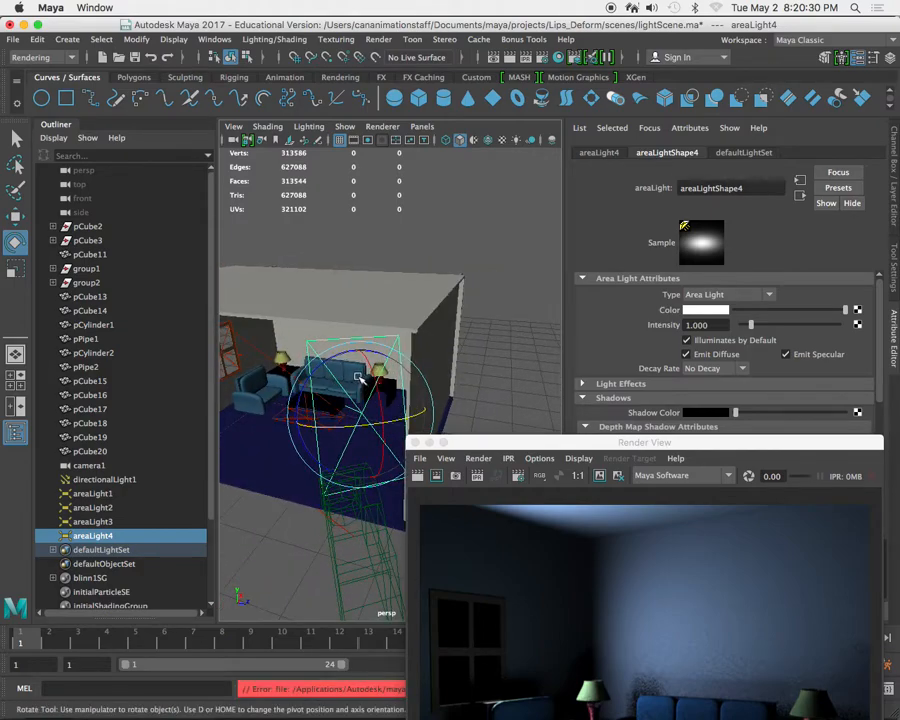
- Warm the color of directionalLight1 from pale yellow to a pale orange
left_click_drag(655, 442, 578, 195)
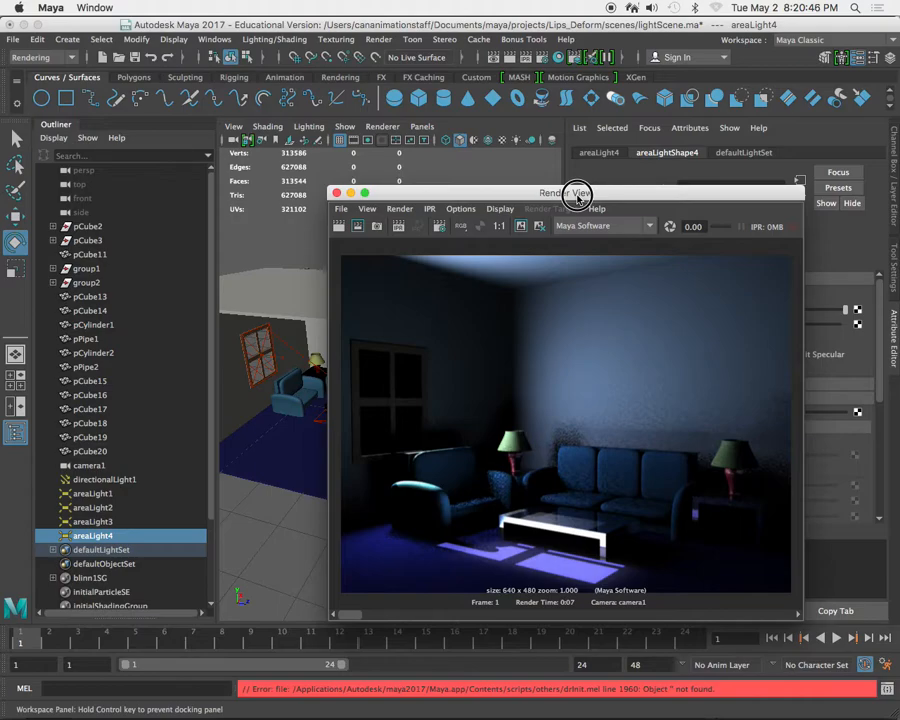
left_click_drag(577, 197, 607, 384)
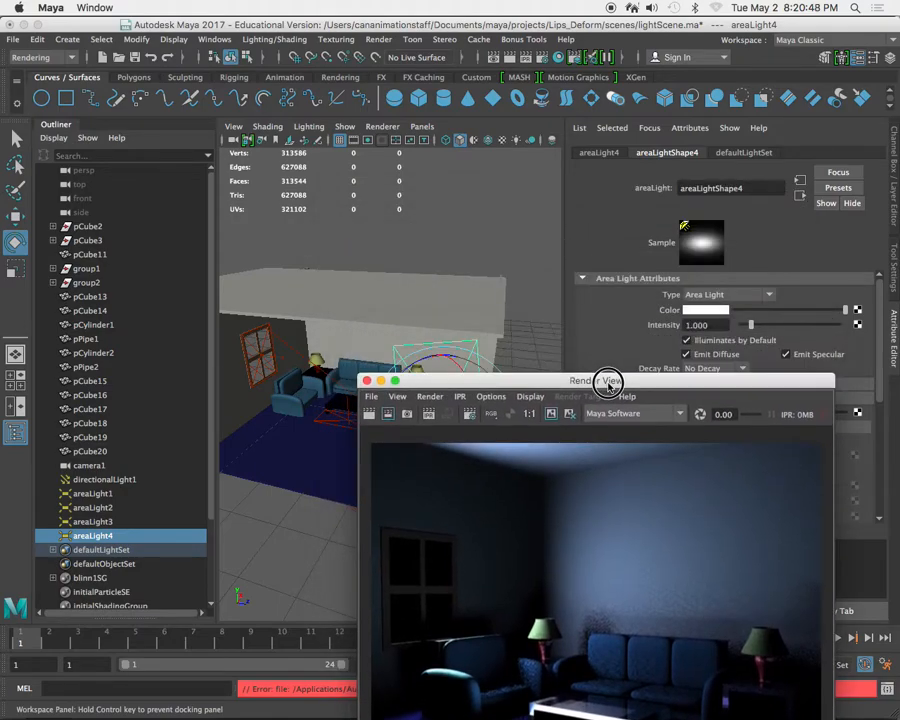
left_click(288, 347)
left_click_drag(716, 382, 670, 546)
left_click(706, 310)
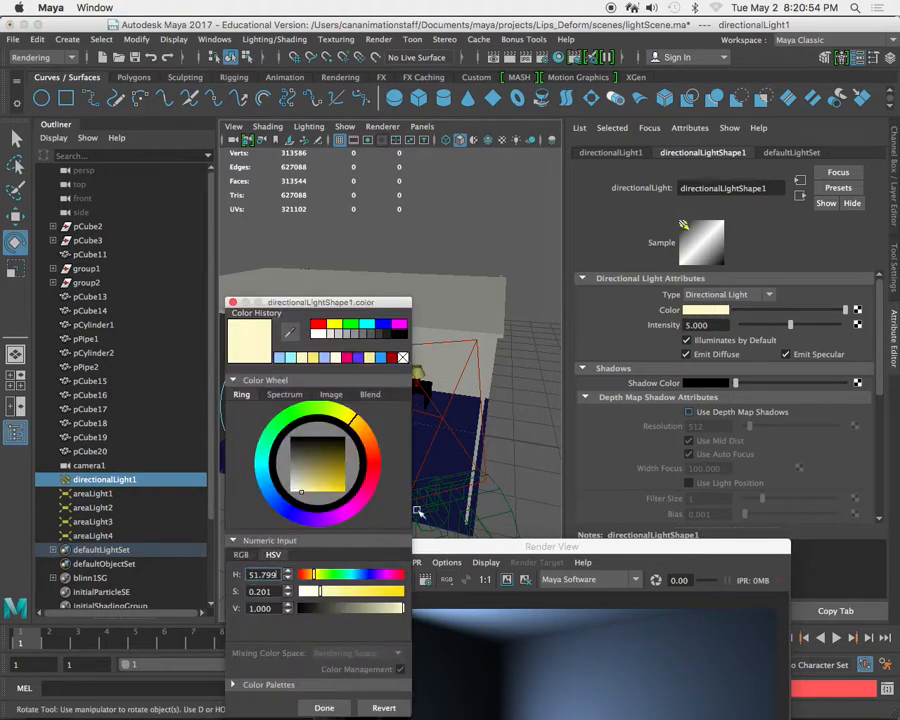
left_click_drag(322, 592, 310, 575)
left_click(324, 708)
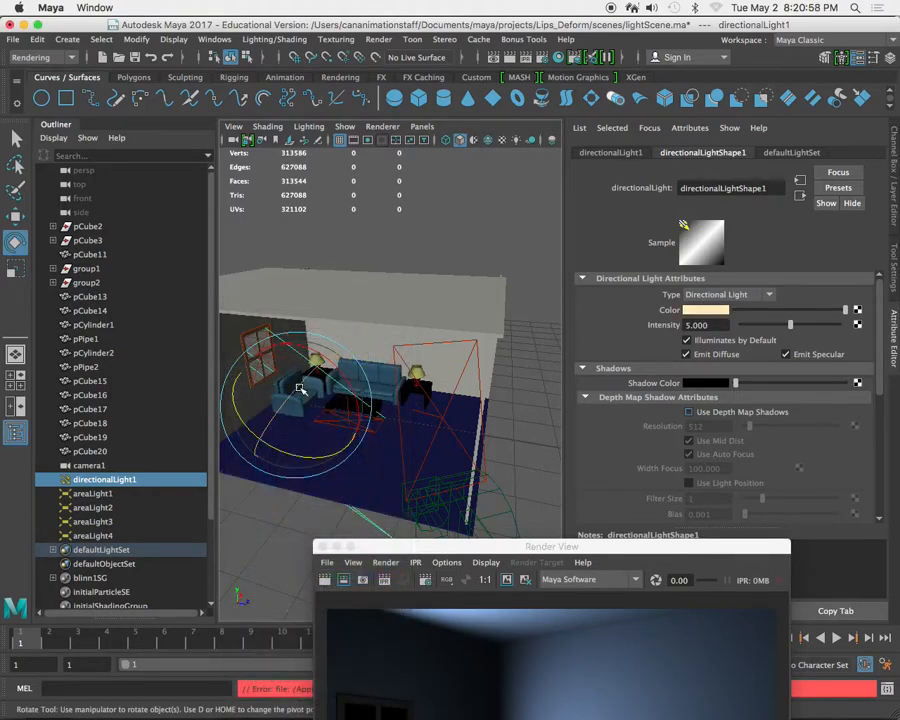
- Change the window light areaLight1 to a warm orange-yellow, with hue about 39 and saturation about 0.40
left_click(352, 250)
left_click(277, 356)
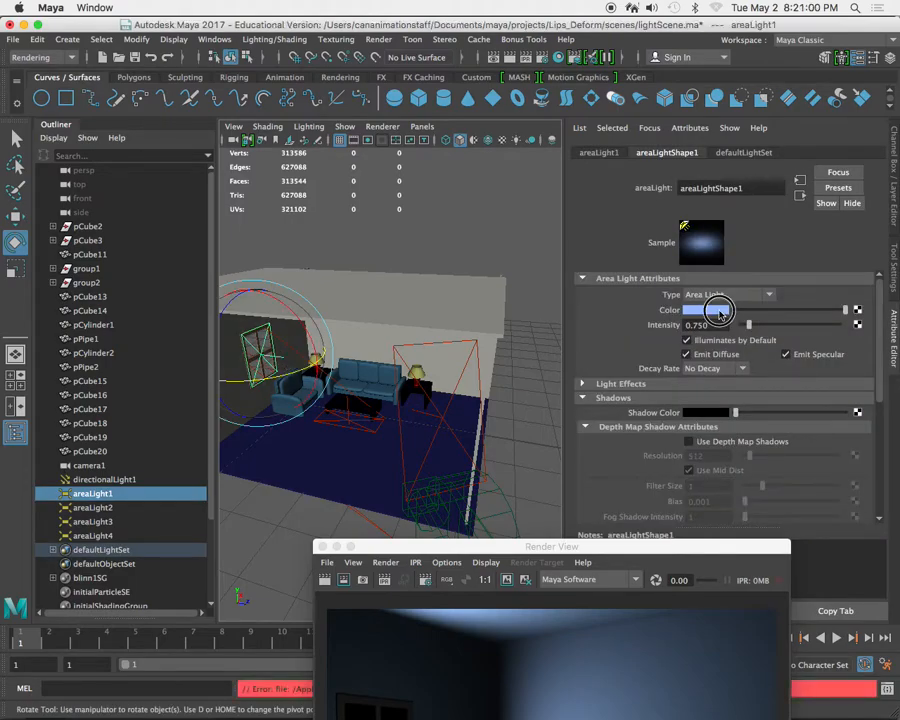
left_click(706, 310)
left_click_drag(311, 578, 311, 575)
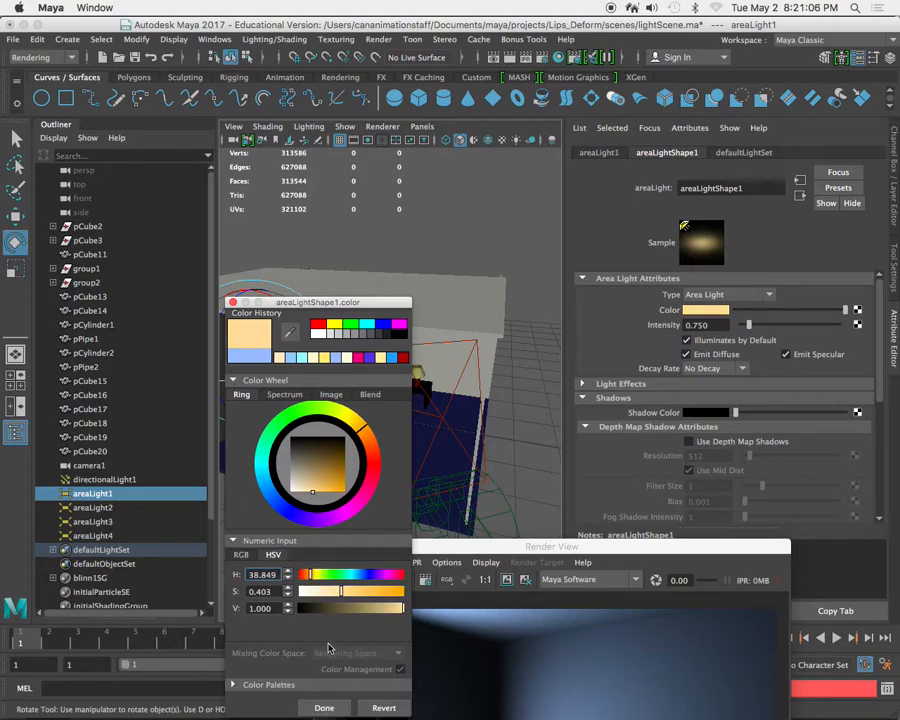
left_click(324, 707)
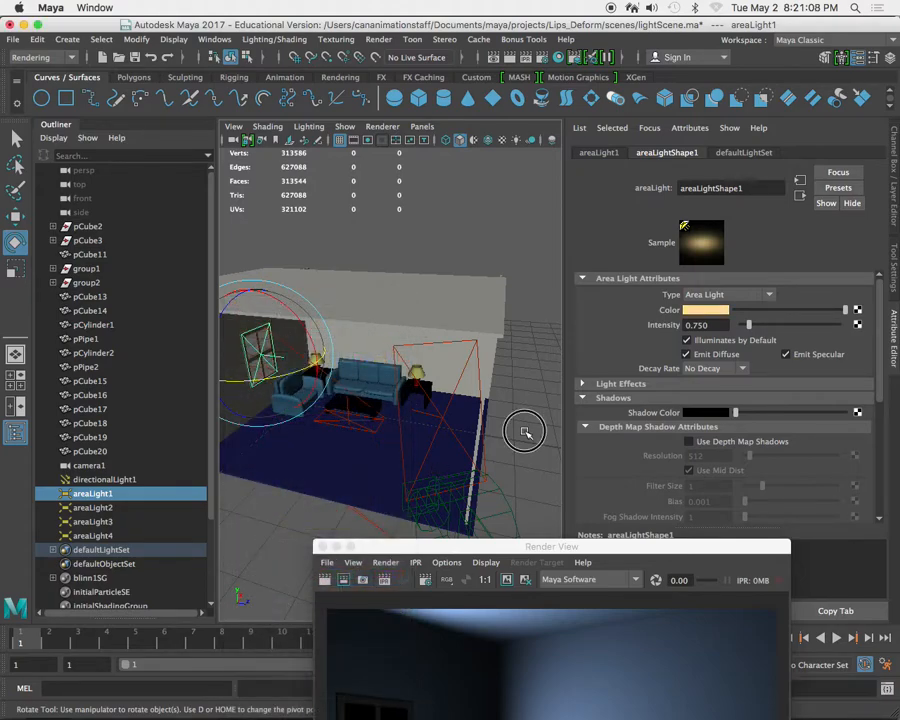
- Render the camera1 view to check the warm sunlight together with the new front area light
left_click(524, 428)
left_click(492, 548)
left_click_drag(492, 548, 450, 152)
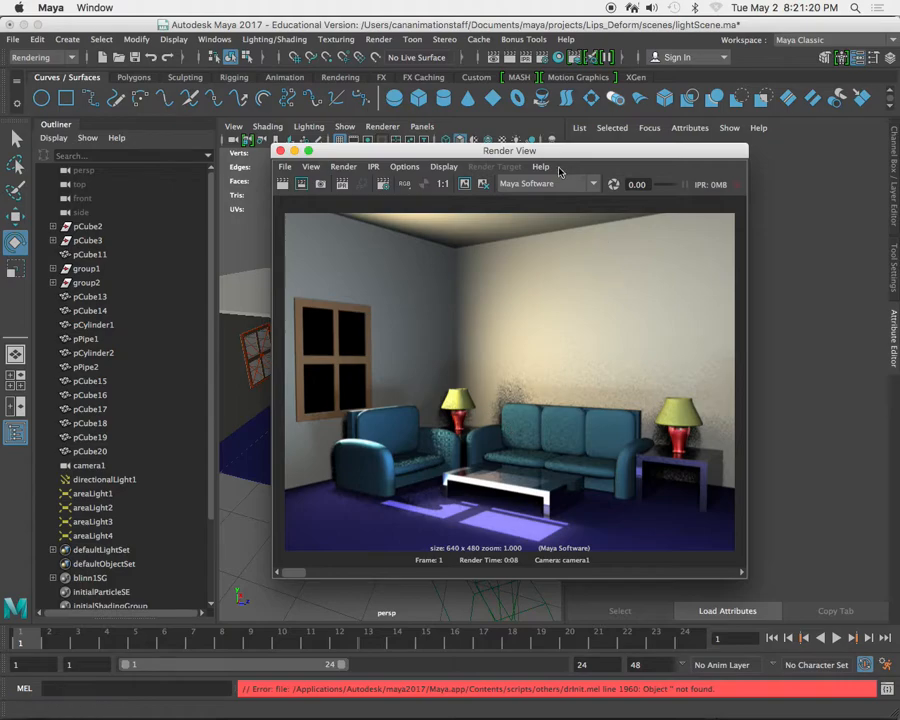
left_click_drag(476, 155, 568, 496)
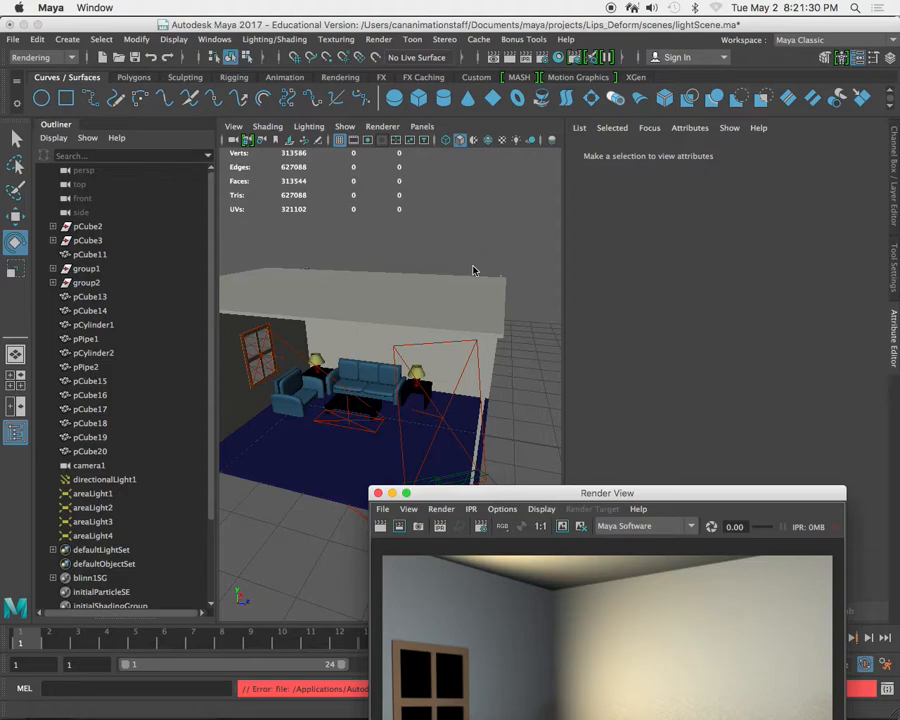
- Scale areaLight4 down uniformly to about 0.41 in X and 0.66 in Y and Z
left_click_drag(580, 490, 552, 550)
left_click(472, 398)
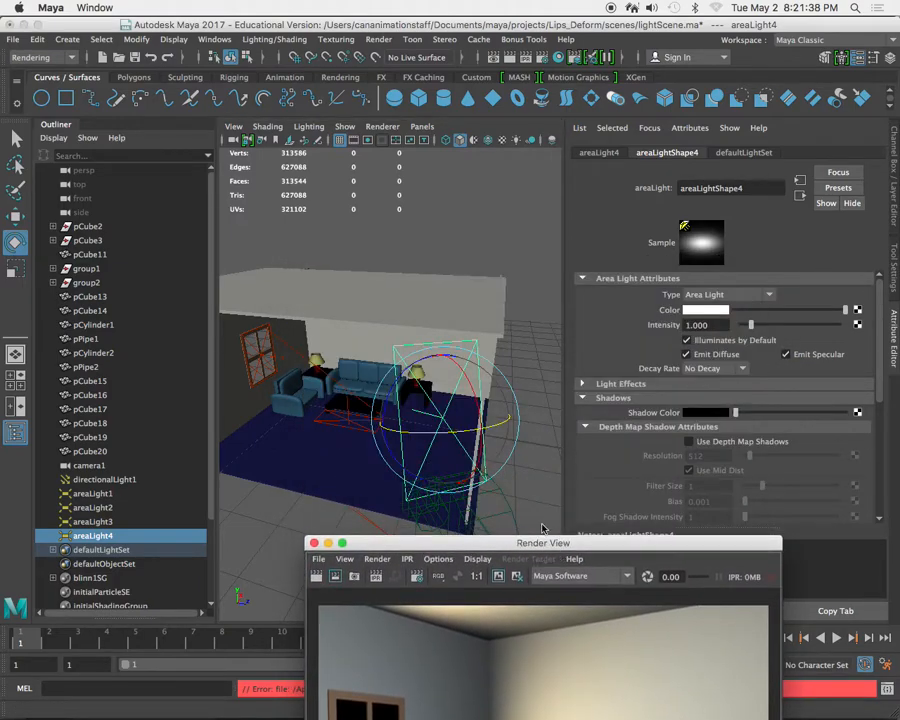
key("r")
left_click_drag(446, 417, 384, 395)
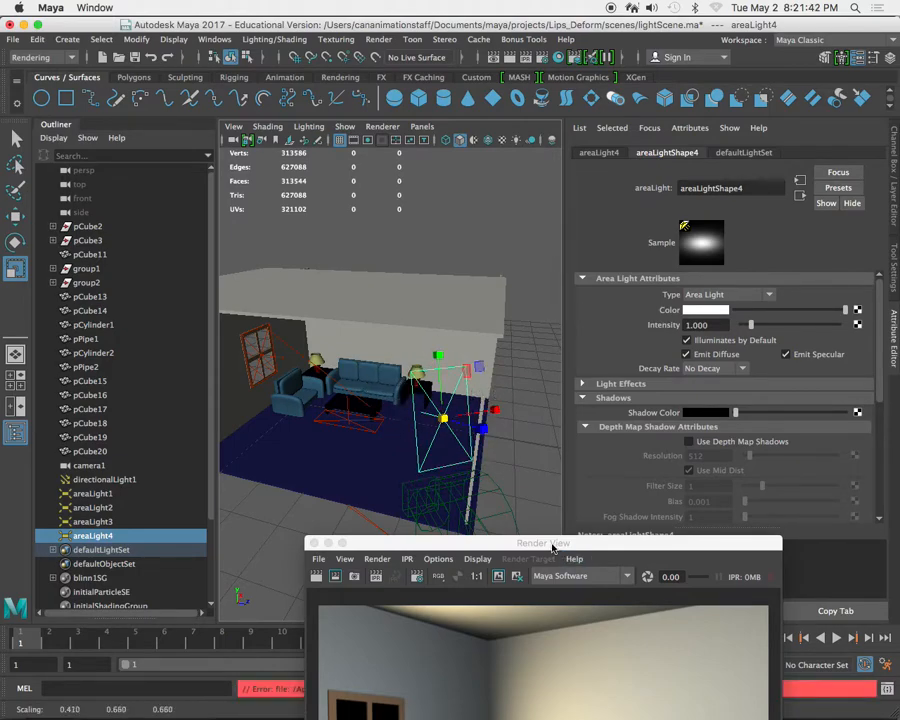
- Render the camera1 view to check the room with the smaller areaLight4
left_click_drag(552, 545, 537, 259)
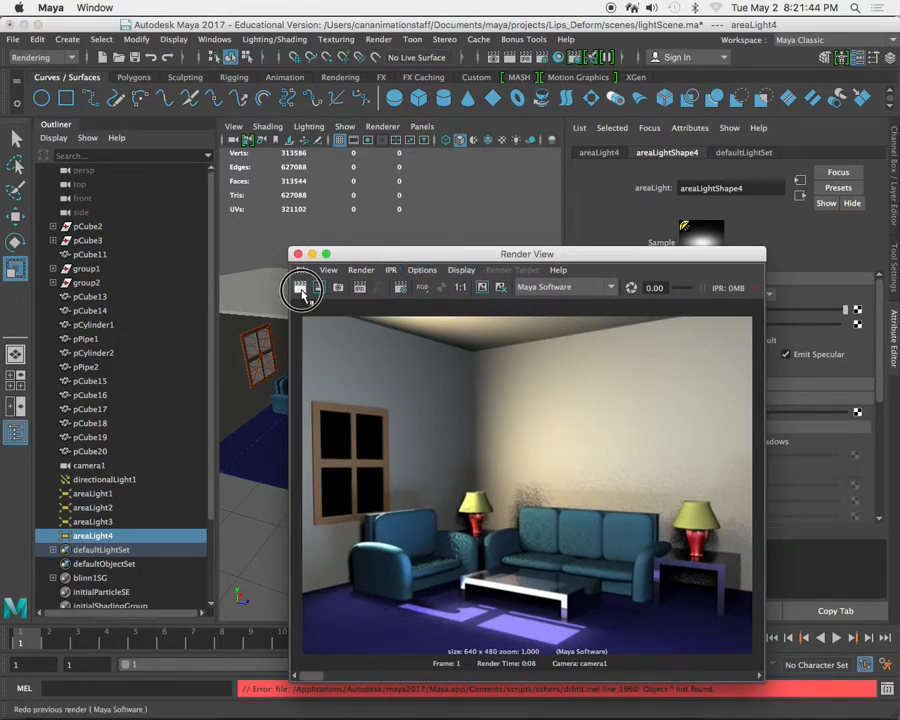
left_click(300, 288)
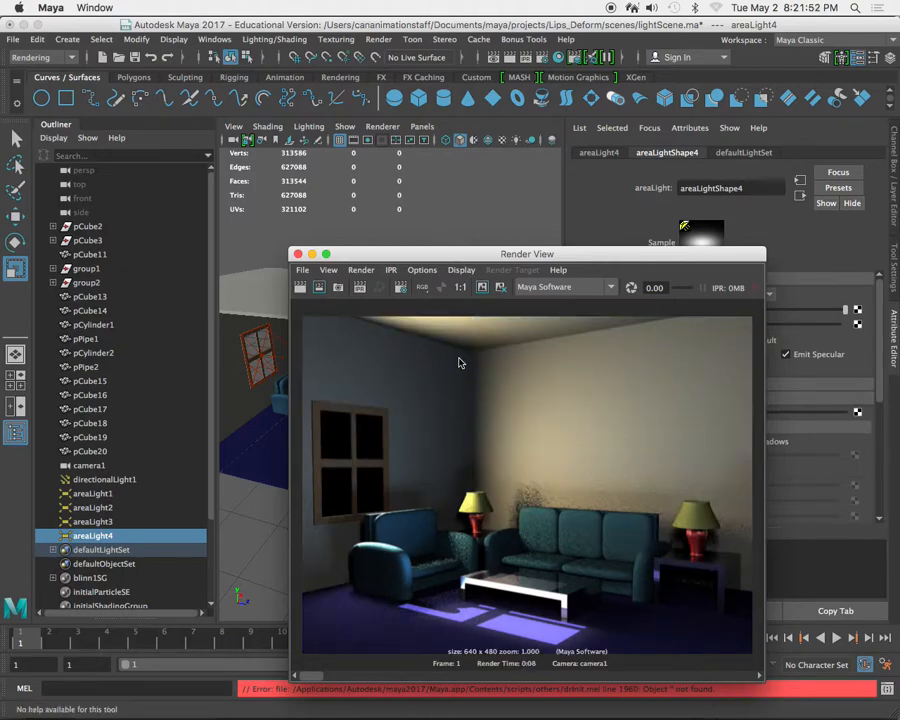
left_click_drag(445, 253, 424, 485)
- Soften the color of the window light areaLight1 to a pale yellow, with hue about 47 and saturation about 0.19
left_click(284, 362)
left_click(712, 312)
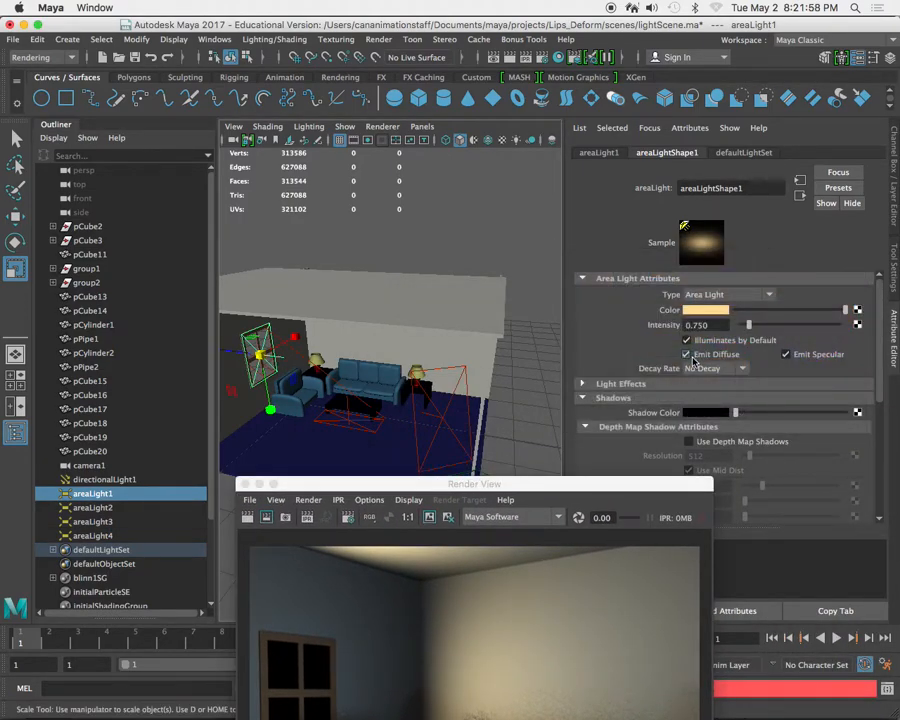
double_click(706, 312)
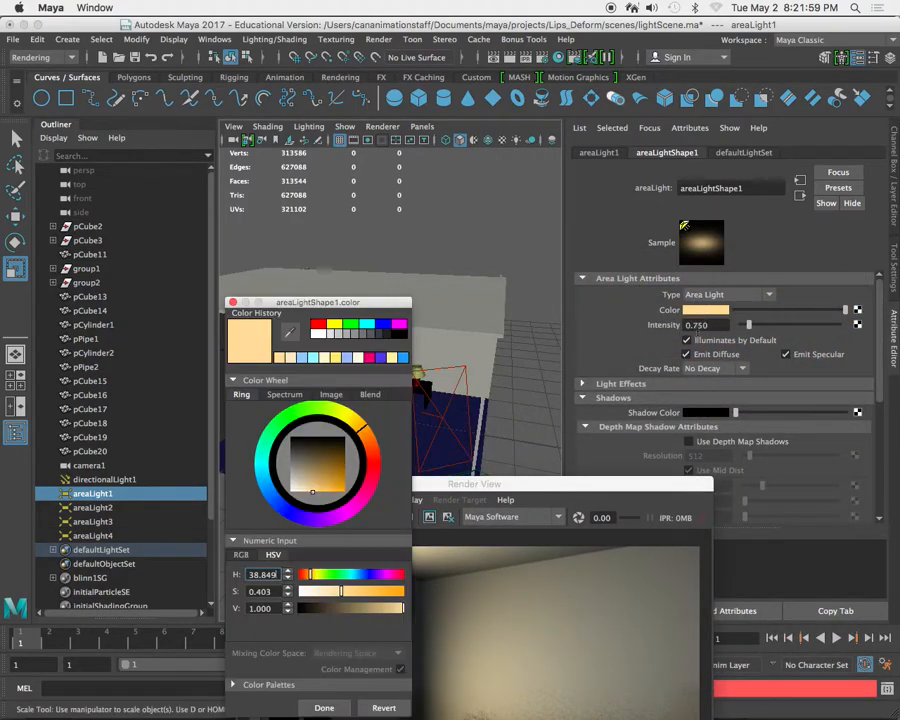
mouse_move(338, 594)
left_mouse_down()
mouse_move(314, 576)
mouse_move(320, 591)
left_mouse_up()
left_click(318, 591)
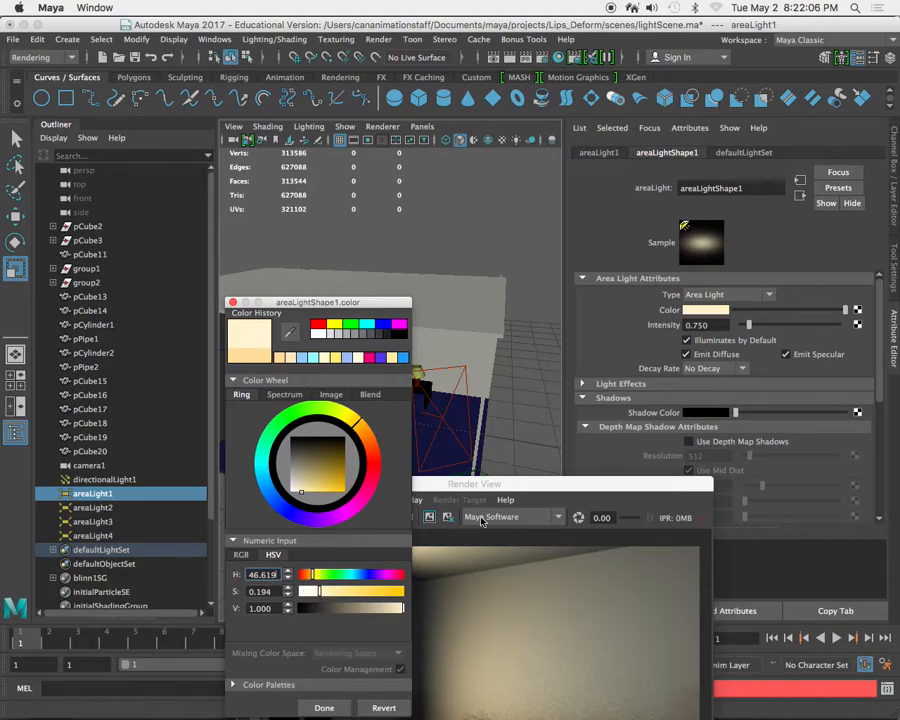
left_click(326, 708)
- Render the camera1 view to check the paler window light on the walls
left_click_drag(458, 482, 471, 260)
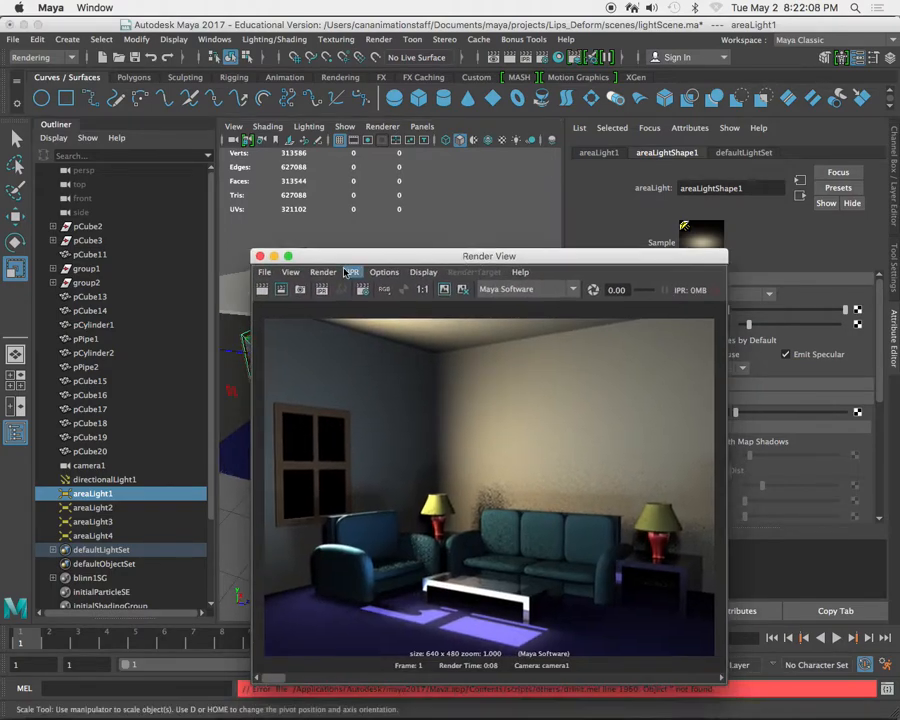
left_click(264, 290)
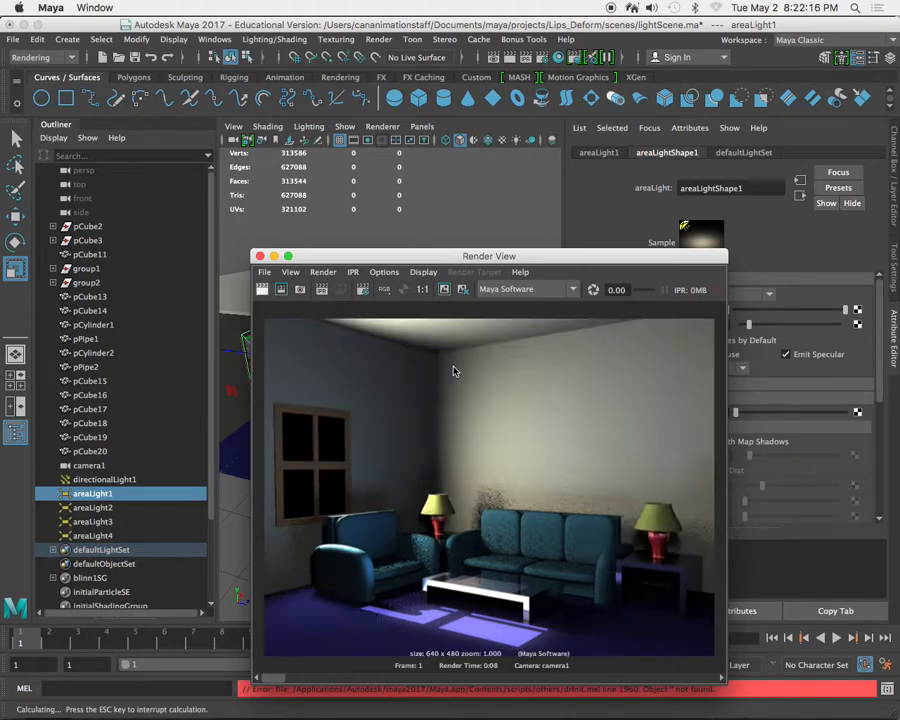
left_click_drag(447, 258, 520, 496)
- Set the intensity of directionalLight1 to 8
left_click_drag(284, 373, 392, 384, "alt")
left_click(104, 479)
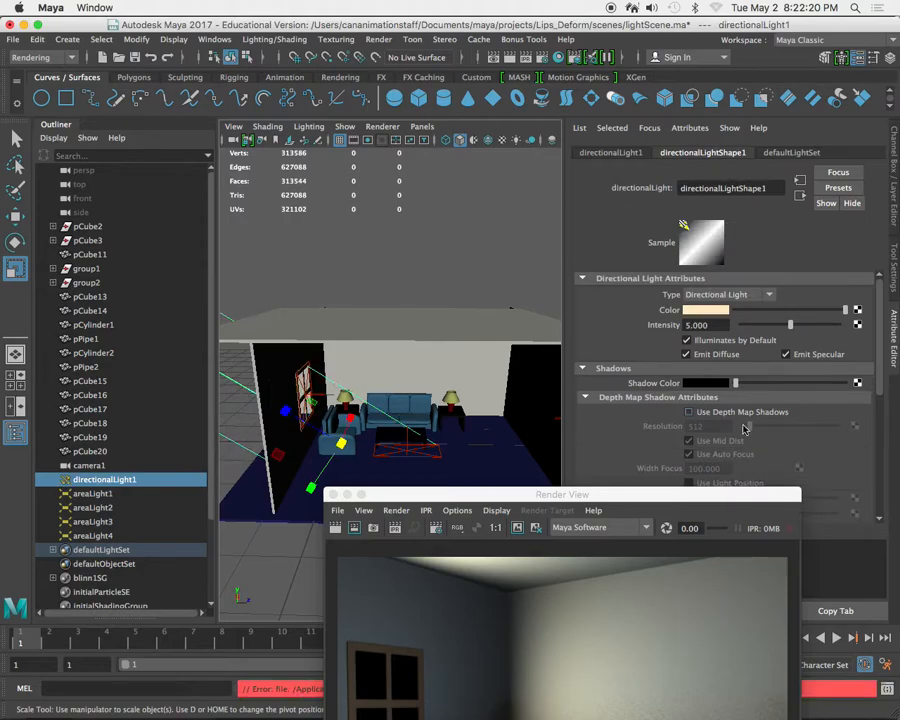
left_click_drag(710, 326, 657, 330)
type("8")
key("Return")
- Mark a render region around the sunlight patches on the floor and render only that region
left_click_drag(586, 494, 501, 176)
left_click_drag(345, 527, 538, 585)
left_click(269, 219)
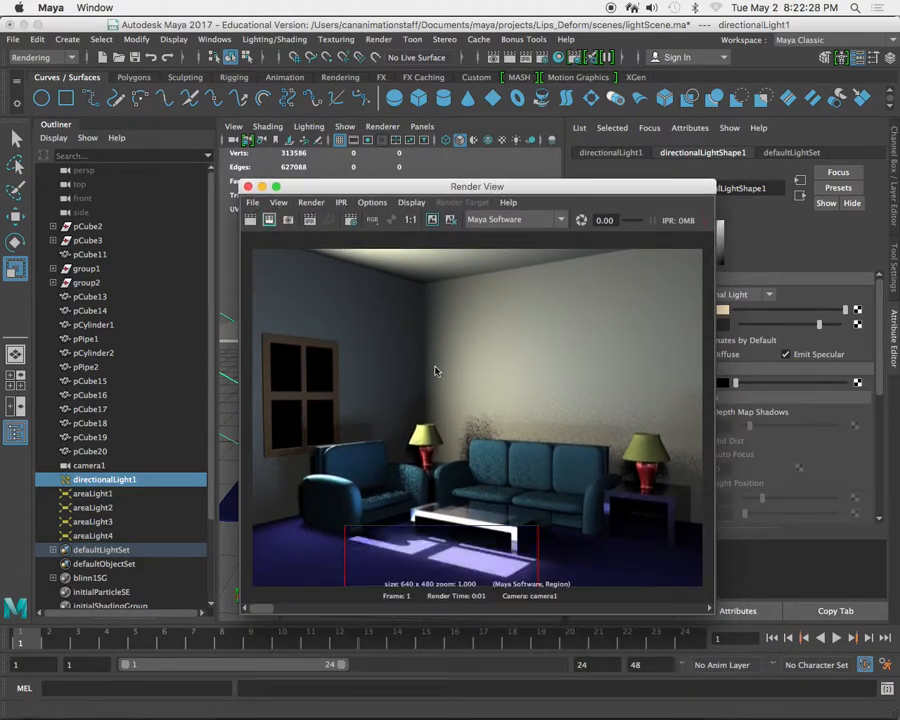
- Raise directionalLight1's intensity to 10, re-render the floor region, and clear the region marking
left_click_drag(608, 186, 493, 183)
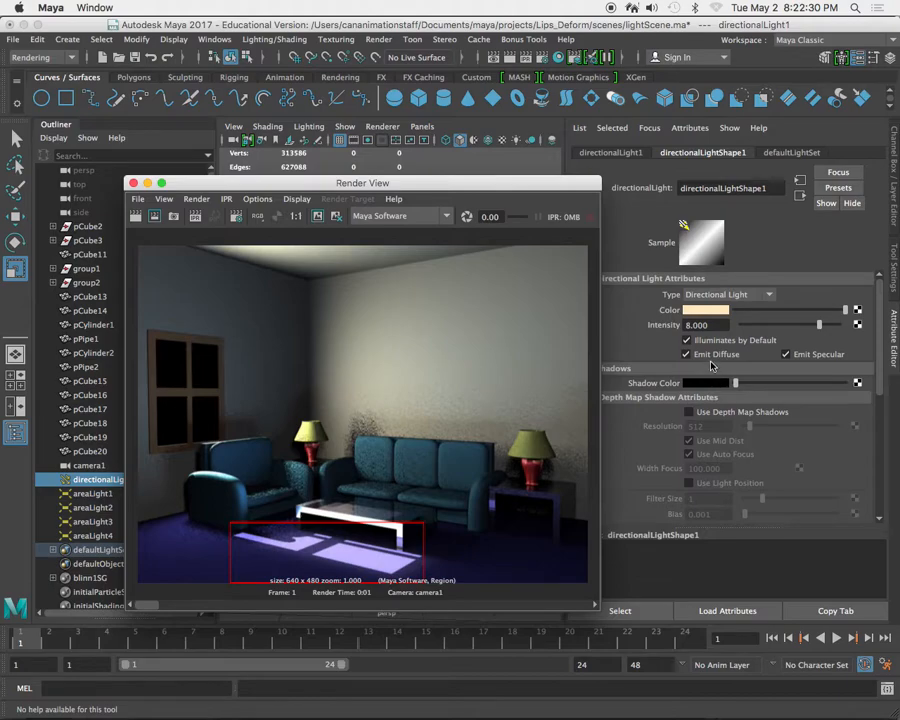
left_click(643, 318)
type("10")
key("Return")
left_click(156, 217)
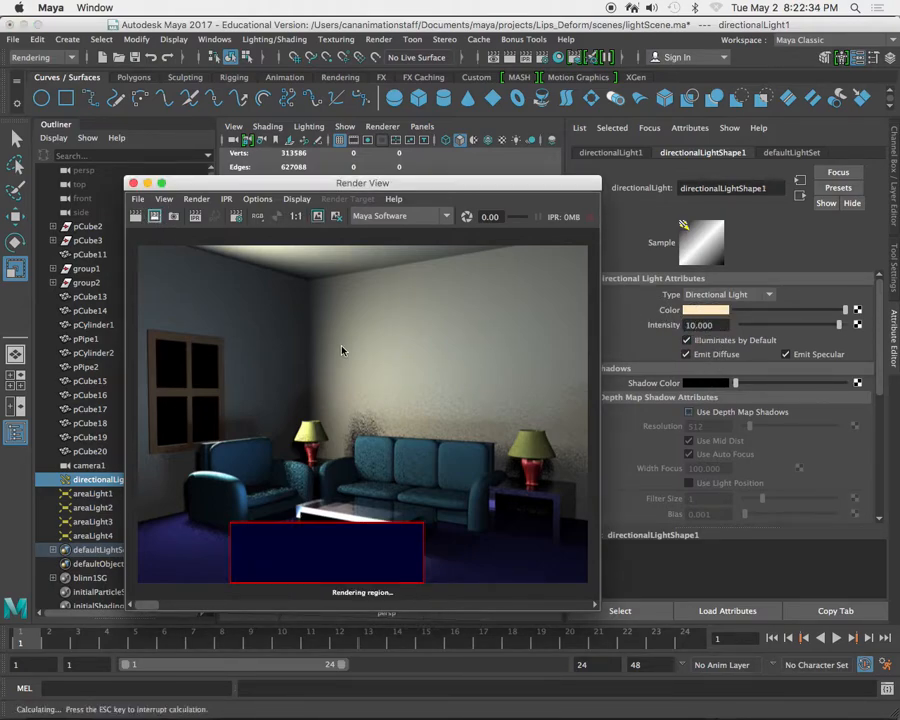
left_click(240, 396)
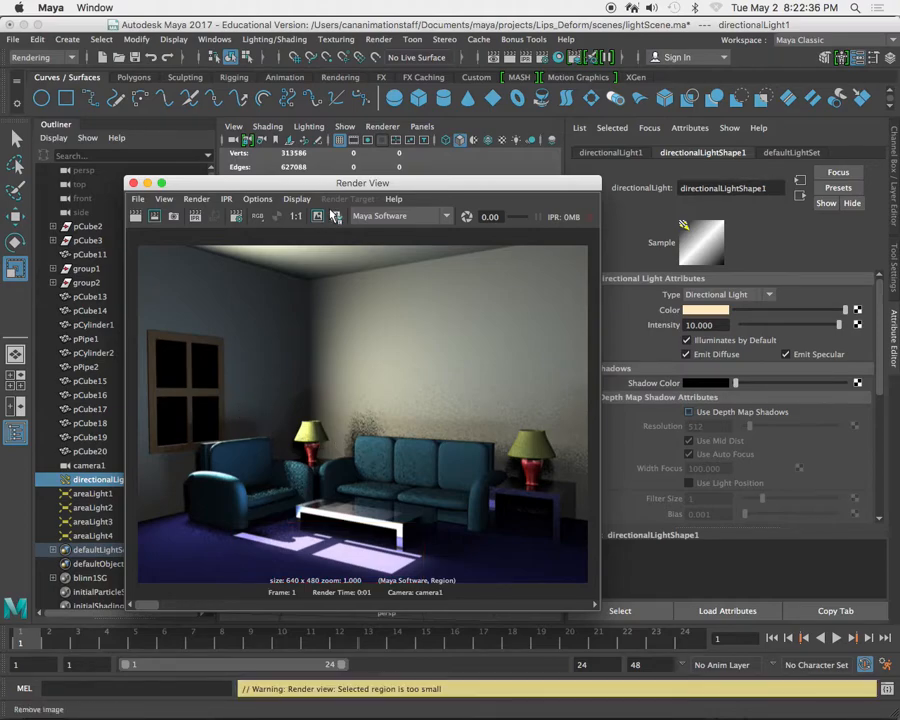
- Switch the front view to look through camera1, enlarge it, and select camera1 to open its attributes
left_click_drag(283, 182, 404, 444)
left_click(352, 298)
mouse_move(352, 298)
left_mouse_down("alt")
mouse_move(362, 300)
mouse_move(372, 336)
mouse_move(368, 289)
left_mouse_up("alt")
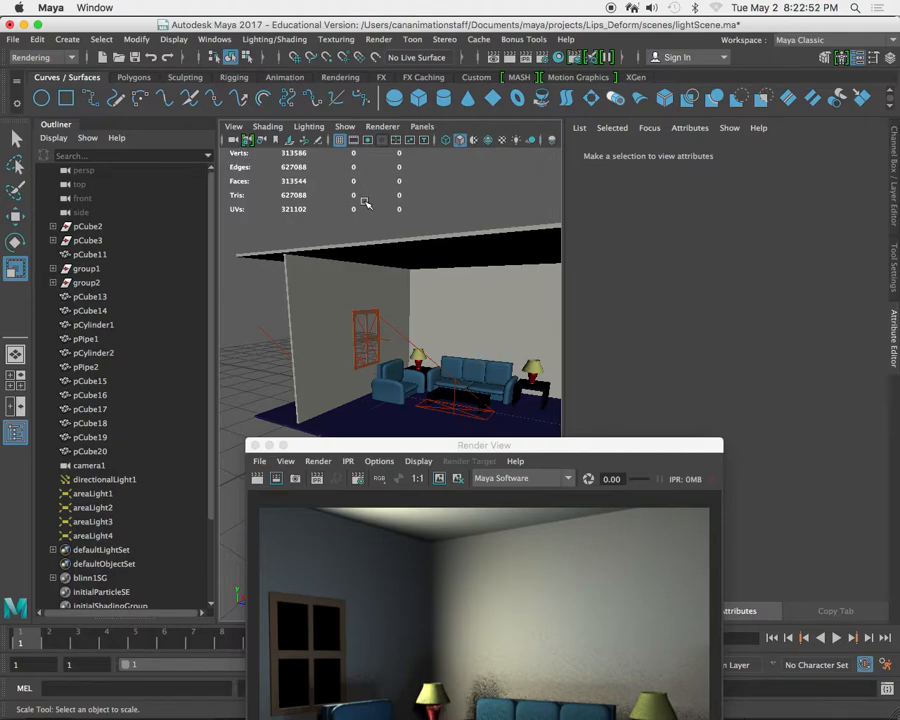
key("space")
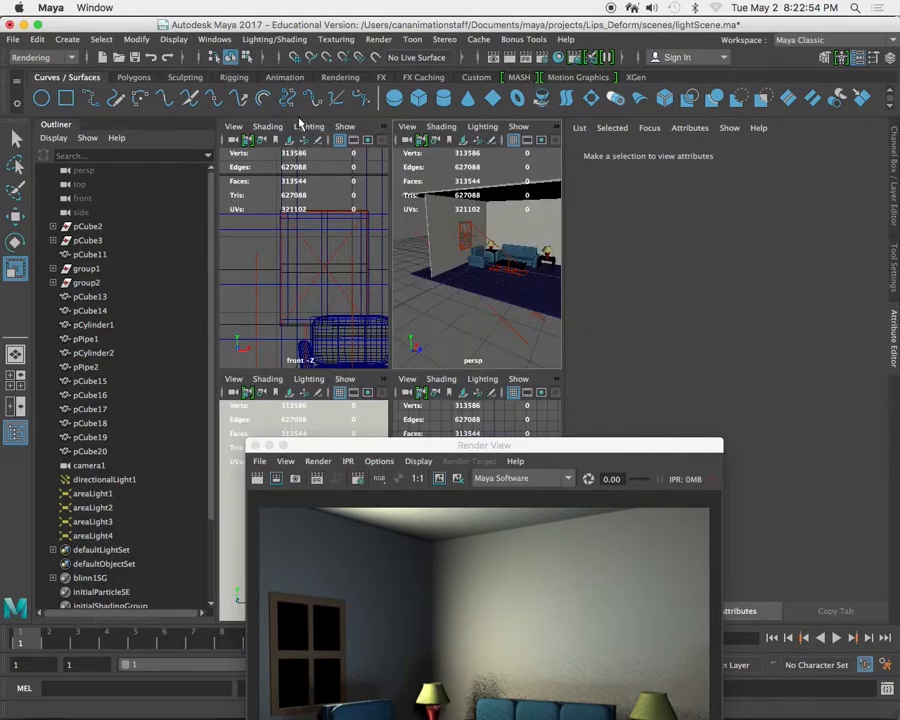
left_click(384, 128)
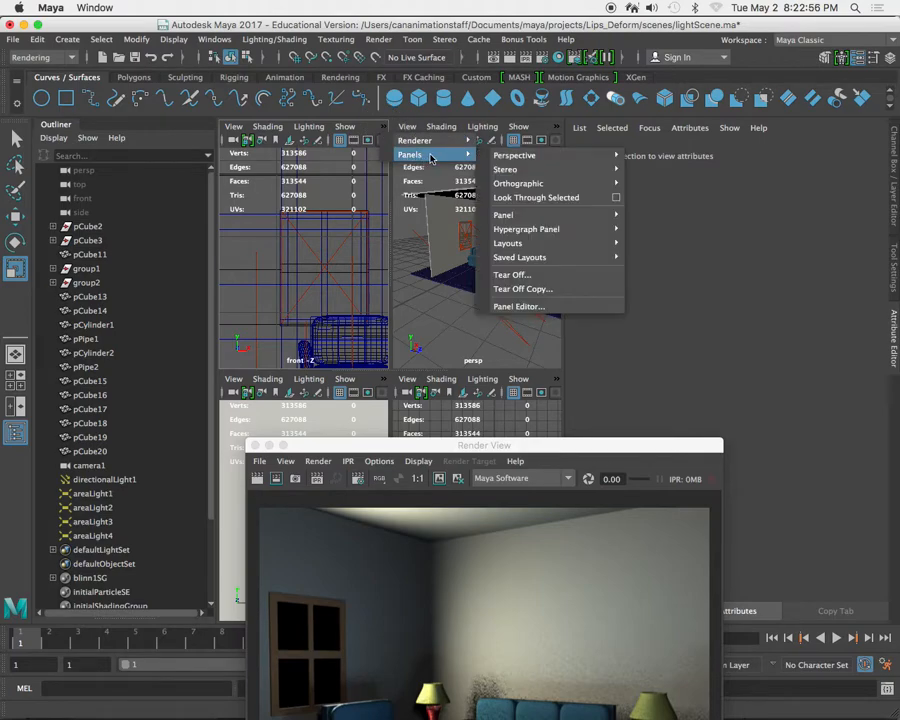
mouse_move(535, 157)
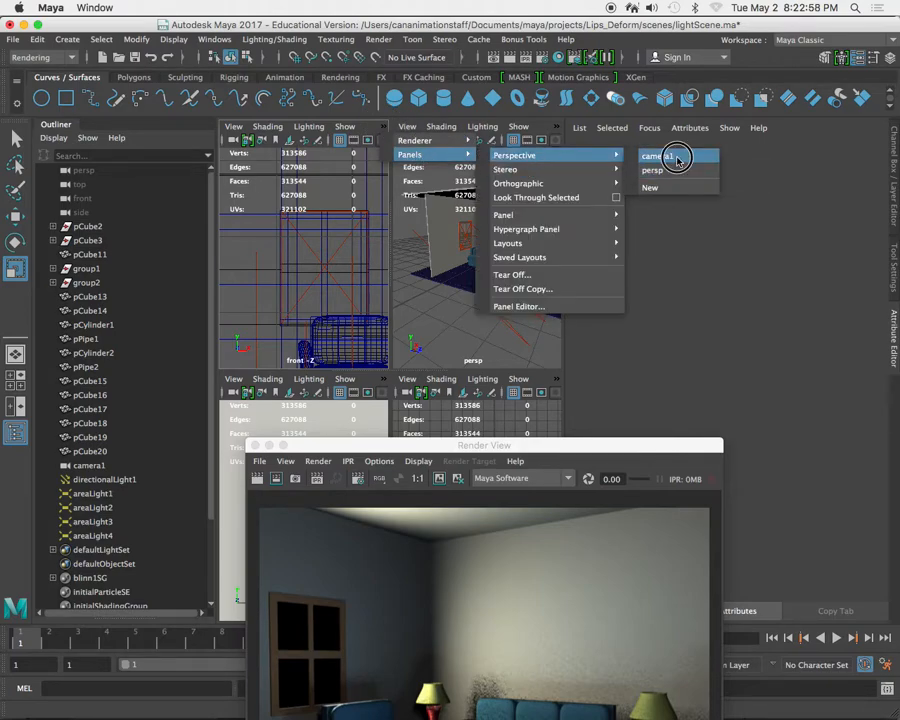
left_click(672, 158)
key("space")
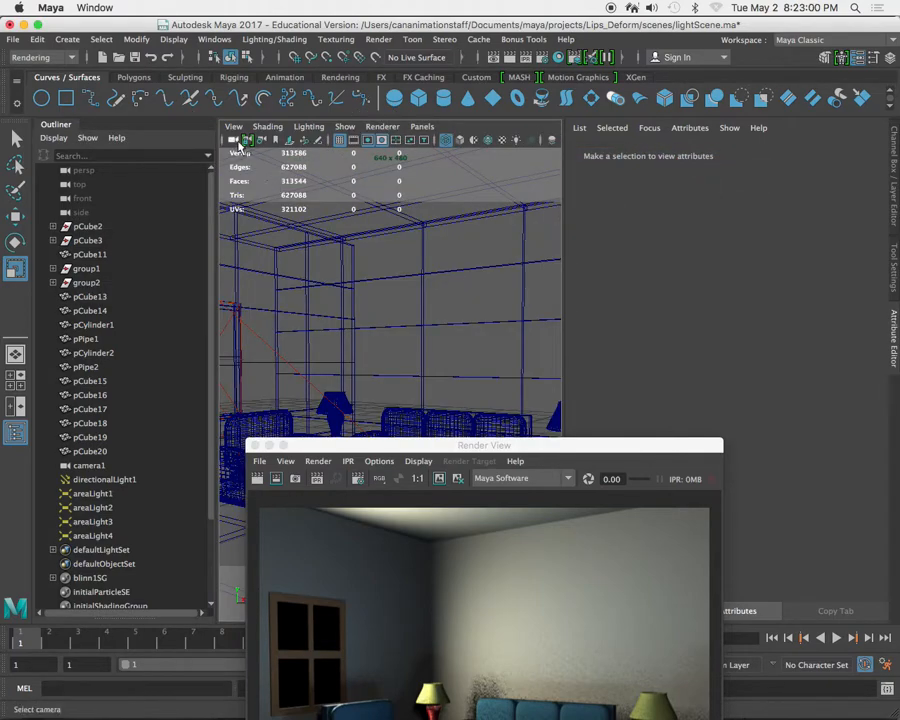
left_click(235, 143)
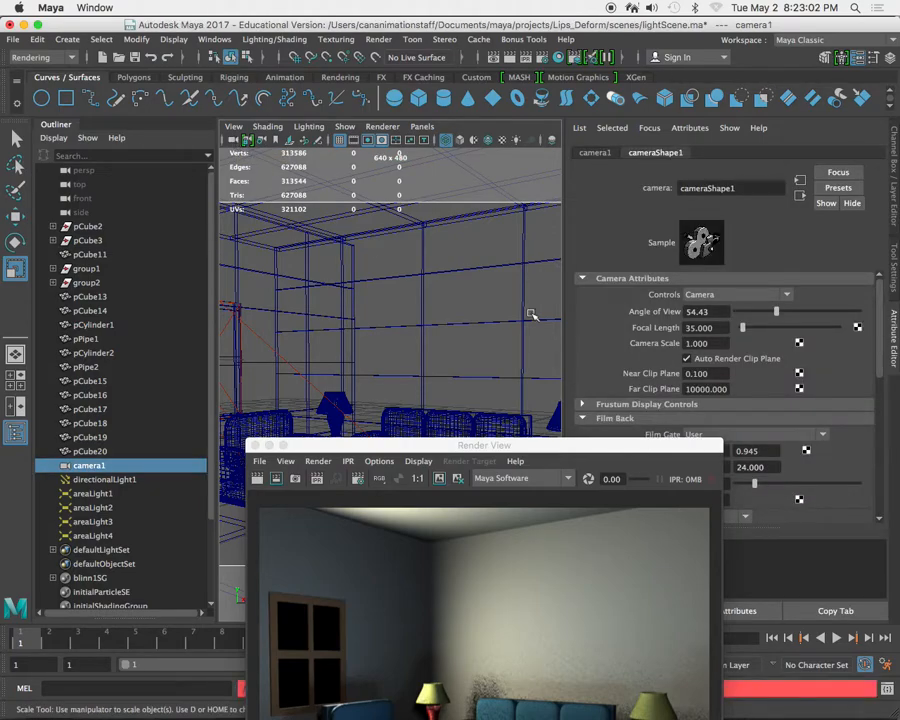
- Set camera1's environment background color to white
left_click_drag(668, 447, 425, 351)
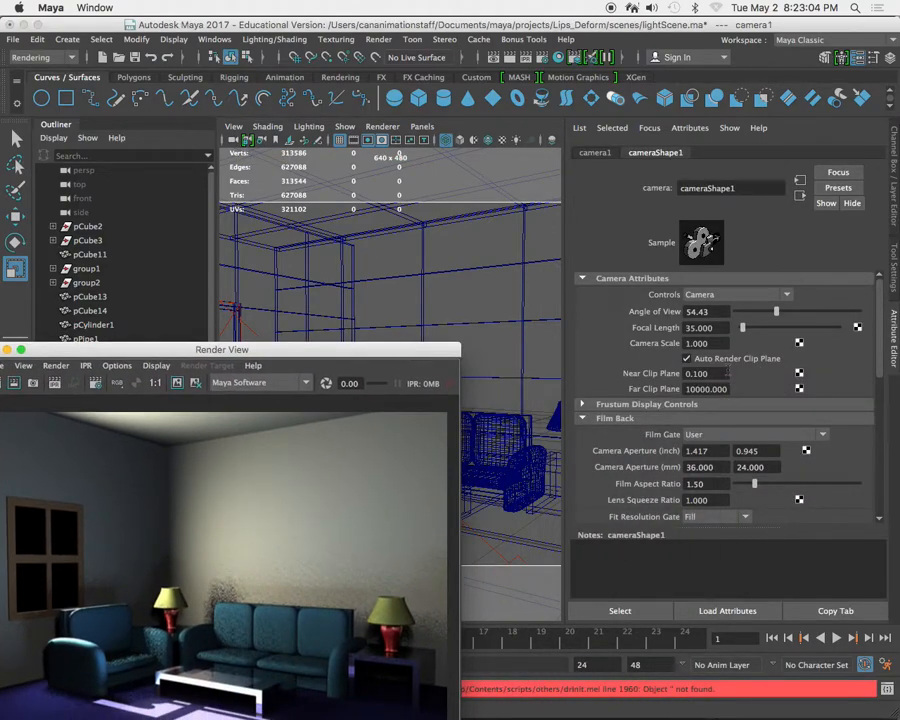
scroll(722, 375, "down", 5)
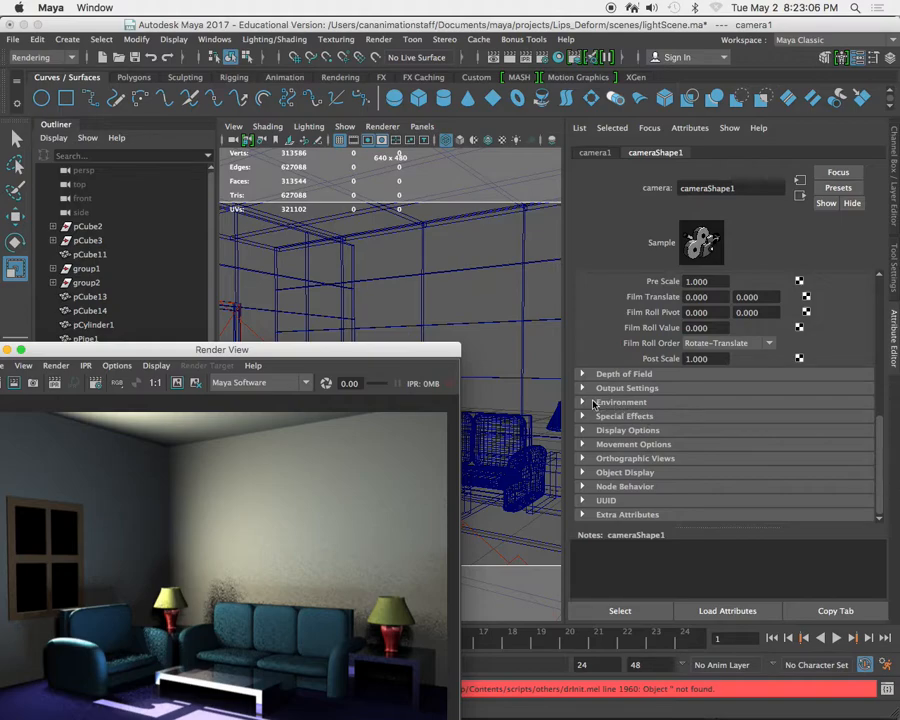
left_click(593, 403)
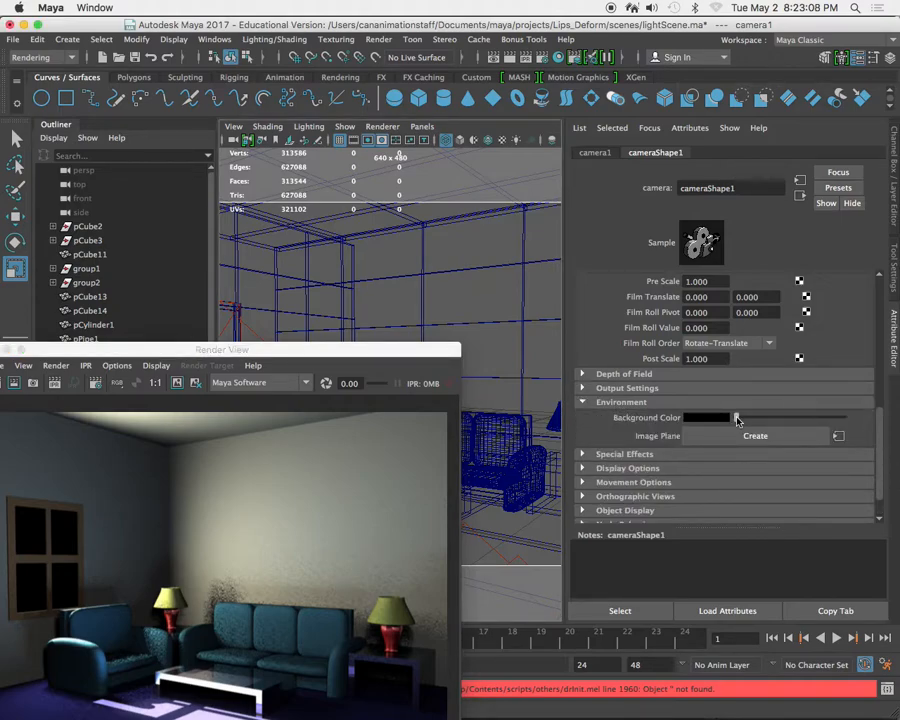
left_click_drag(737, 420, 866, 416)
- Render the full camera1 view to check the white background through the window
left_click_drag(367, 348, 700, 211)
left_click(327, 247)
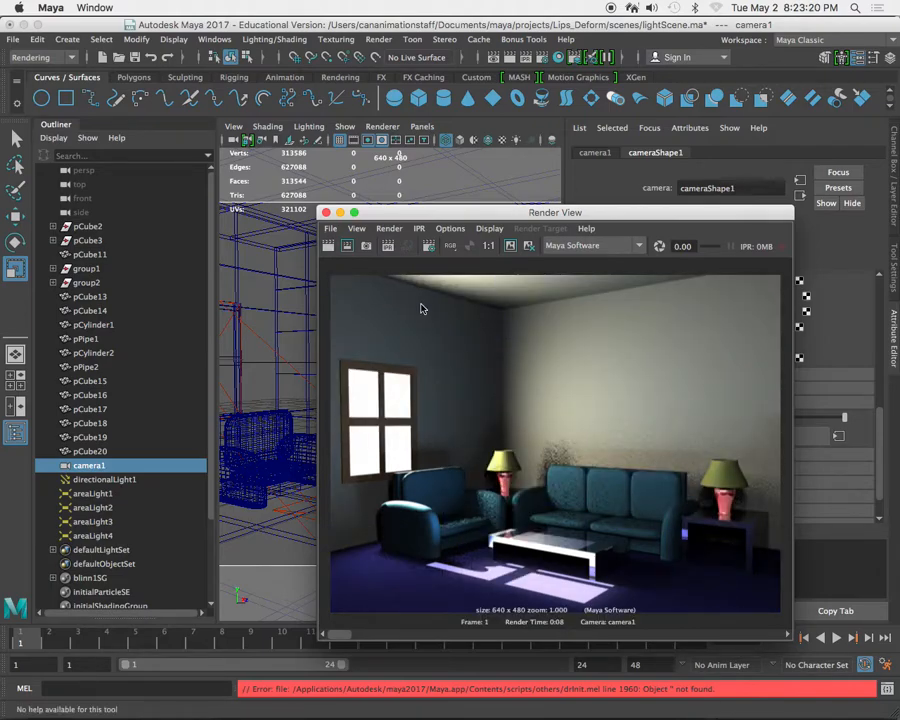
left_click_drag(557, 212, 573, 455)
- Return to the perspective view and create an ambient light in the scene
left_click(409, 302)
key("space")
key("space")
left_click_drag(428, 296, 404, 311, "alt")
key("space")
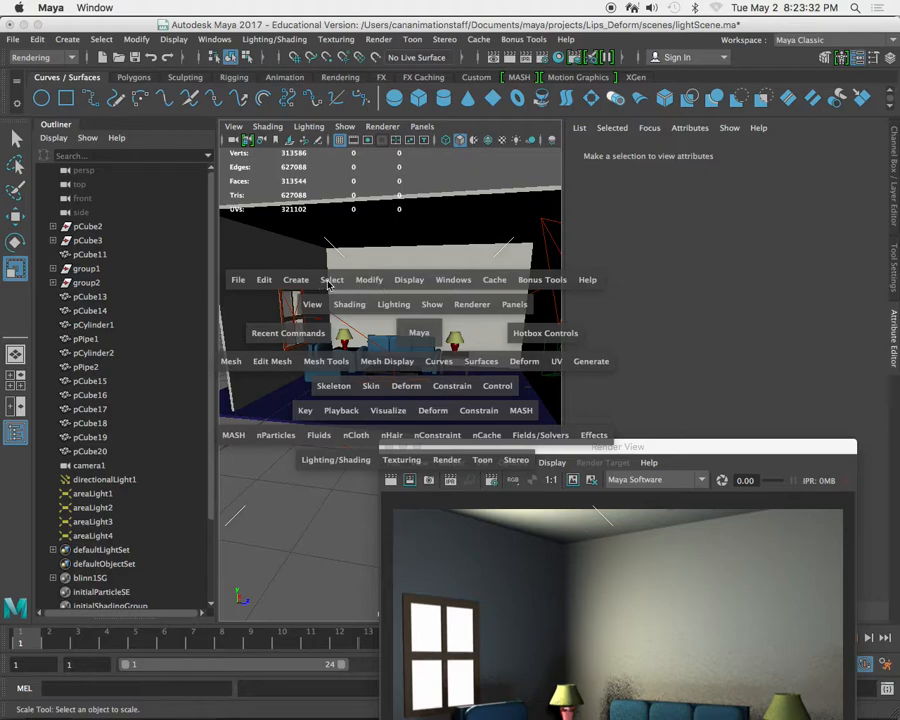
left_click_drag(300, 285, 530, 373)
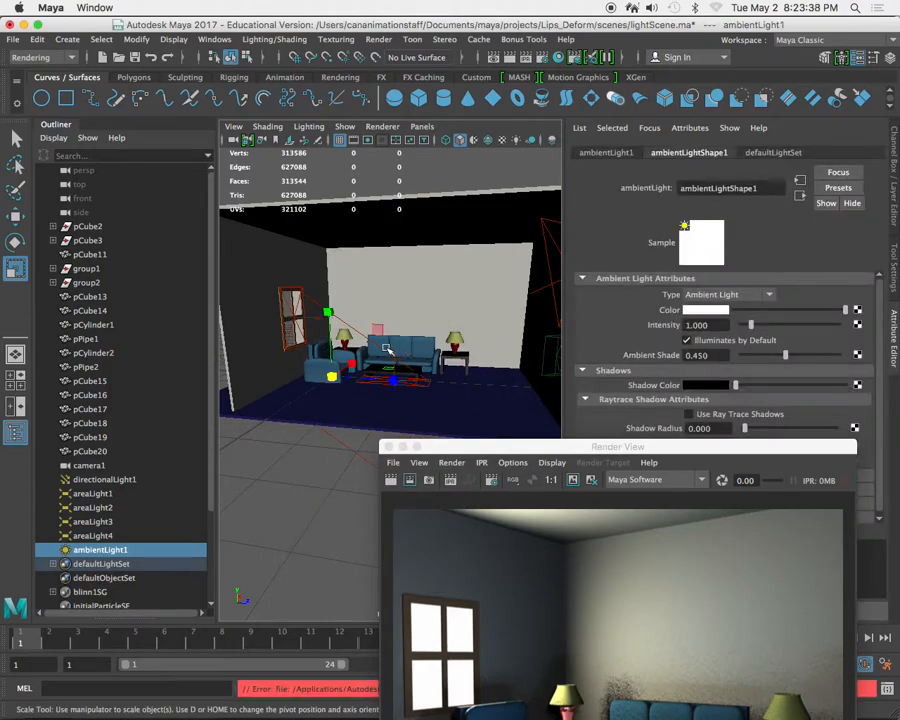
- Move ambientLight1 into the open middle of the room and raise it above the floor
key("w")
left_click_drag(370, 349, 419, 379, "alt")
left_click_drag(655, 449, 476, 566)
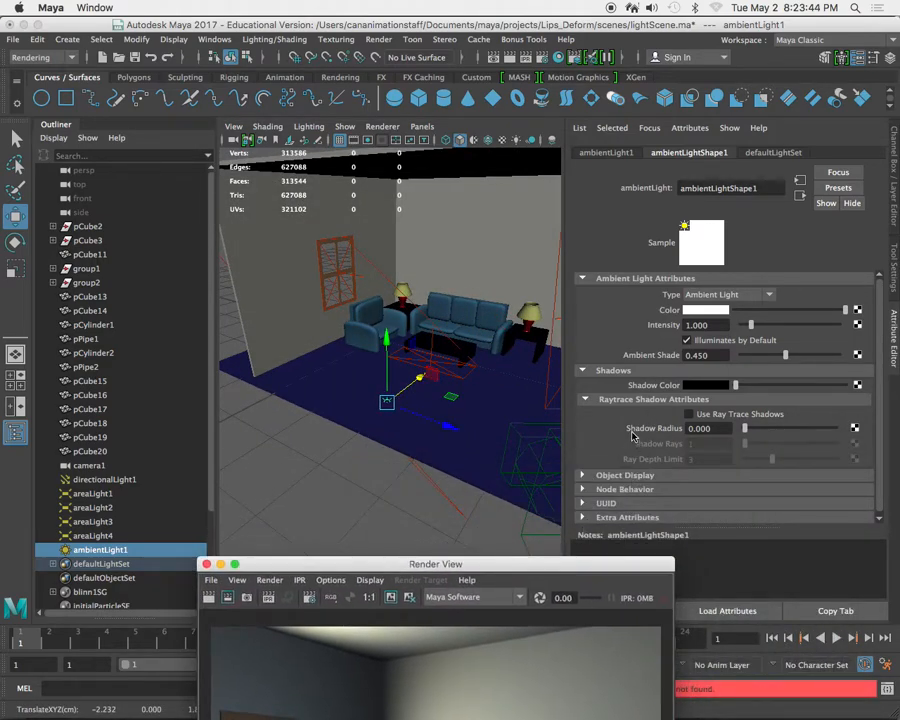
left_click_drag(388, 338, 441, 328)
right_click_drag(441, 328, 432, 332, "alt")
left_click_drag(432, 332, 458, 395, "alt")
- Render the camera1 view to check the effect of the new ambient light
left_click(463, 568)
left_click_drag(463, 568, 524, 188)
left_click(268, 214)
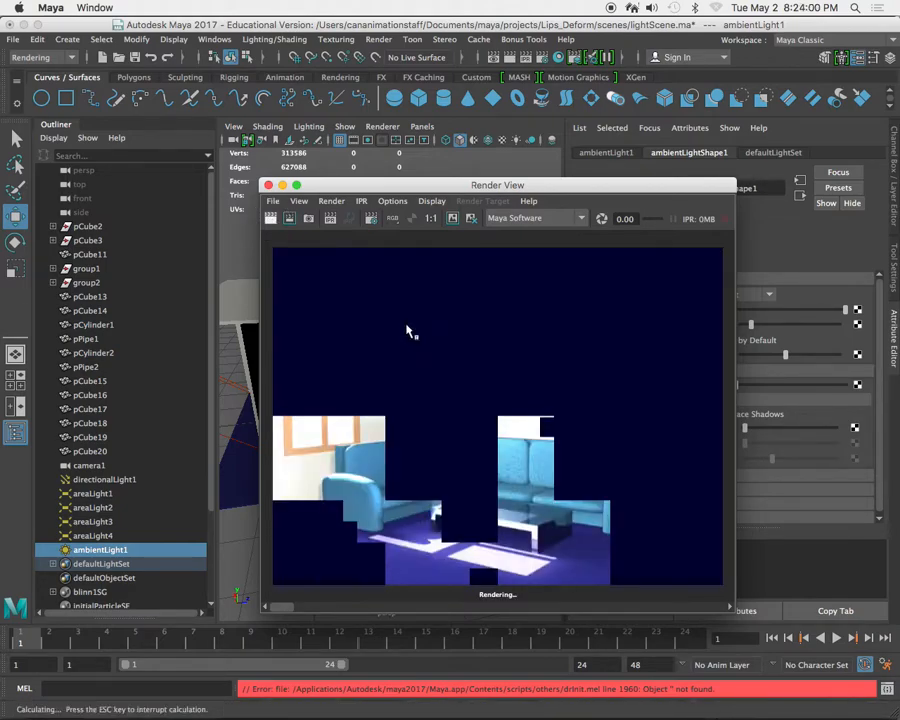
left_click_drag(516, 184, 514, 490)
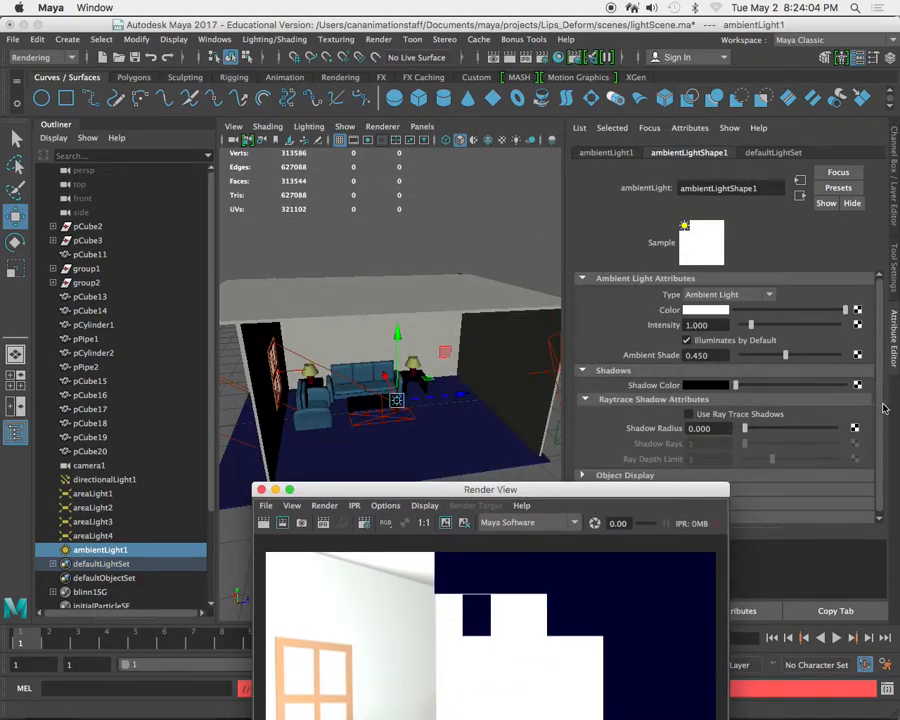
- Change ambientLight1's color to a pale blue, with hue about 215 and saturation about 0.20
left_click(706, 310)
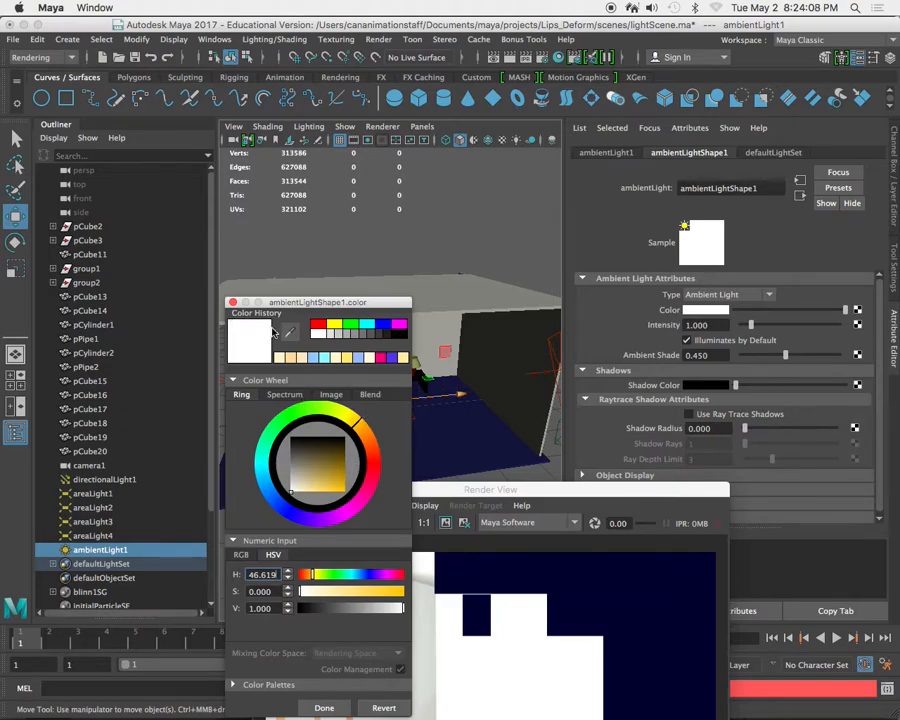
left_click(358, 577)
left_click_drag(305, 596, 322, 592)
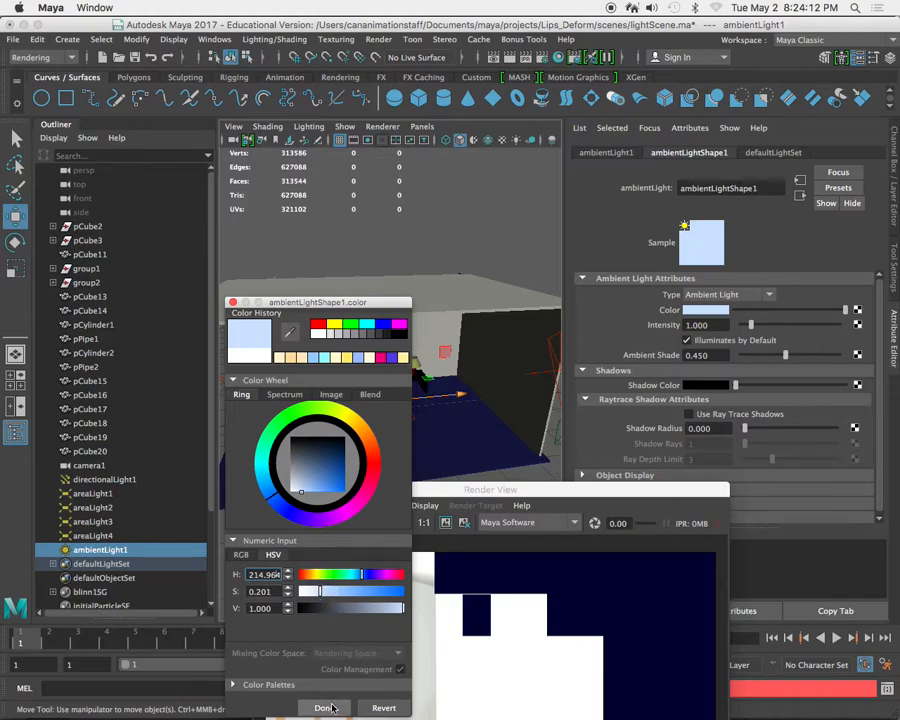
left_click(324, 707)
- Lower ambientLight1's intensity below 1 and render the camera1 view to check the blue fill
left_click_drag(722, 325, 613, 324)
type(".")
key("Return")
left_click_drag(478, 489, 473, 153)
left_click(250, 188)
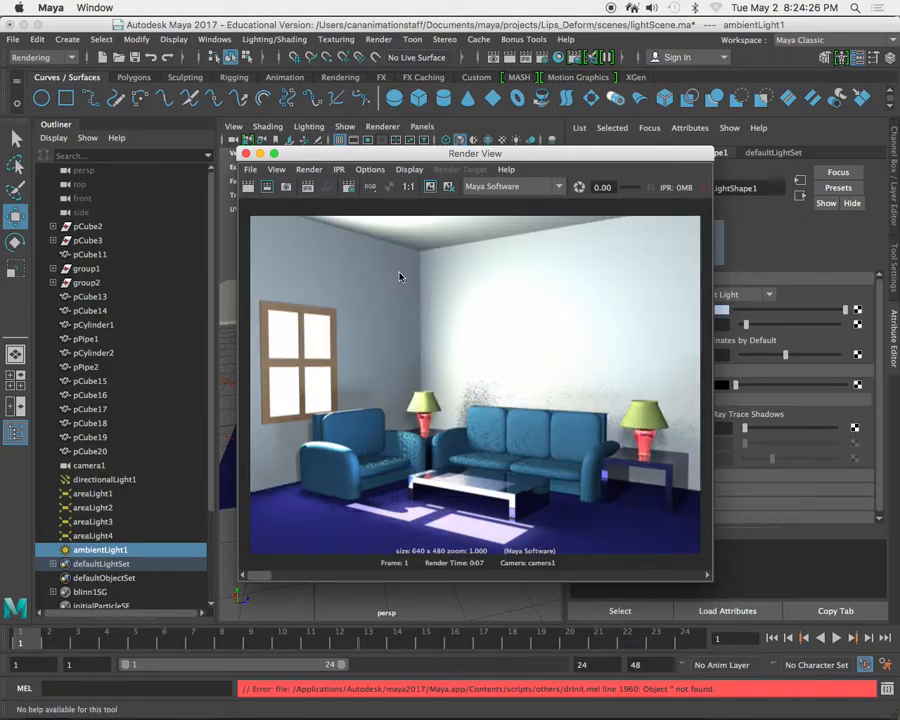
- Set ambientLight1's intensity to 0.4 and render the camera1 view again
left_click_drag(536, 156, 492, 396)
left_click_drag(713, 327, 654, 327)
type(".4")
key("Return")
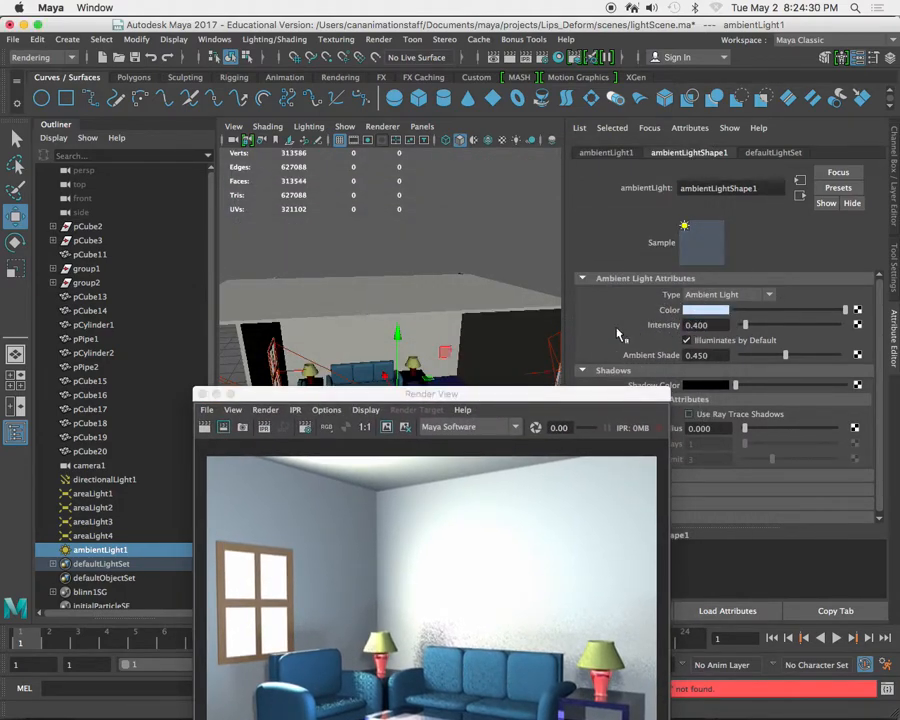
left_click_drag(516, 394, 490, 205)
left_click(231, 228)
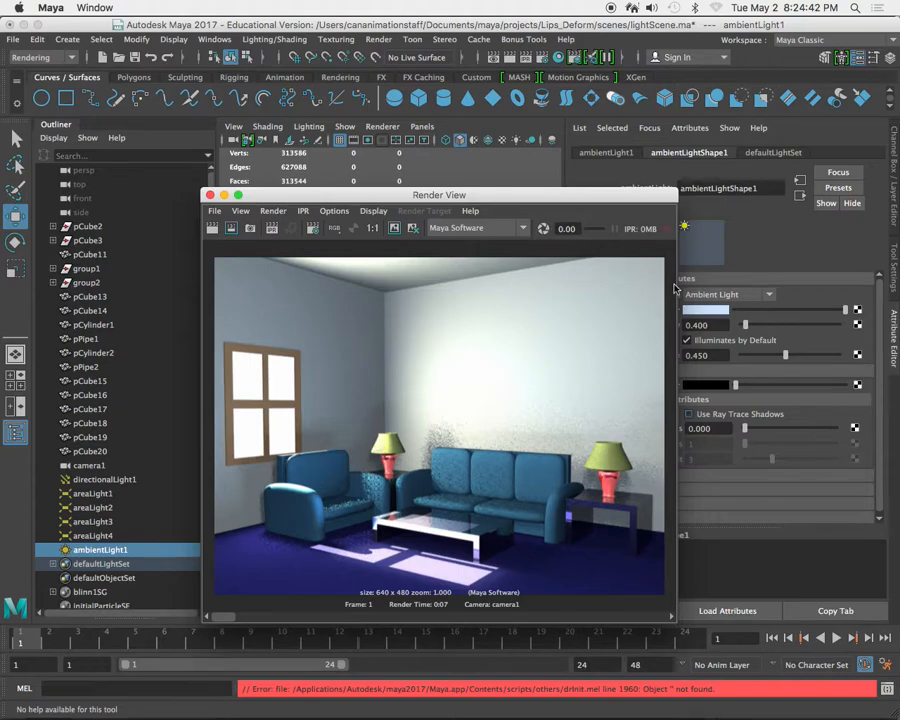
- Reduce ambientLight1's intensity to 0.3 and render the camera1 view to check the overall brightness
left_click(697, 326)
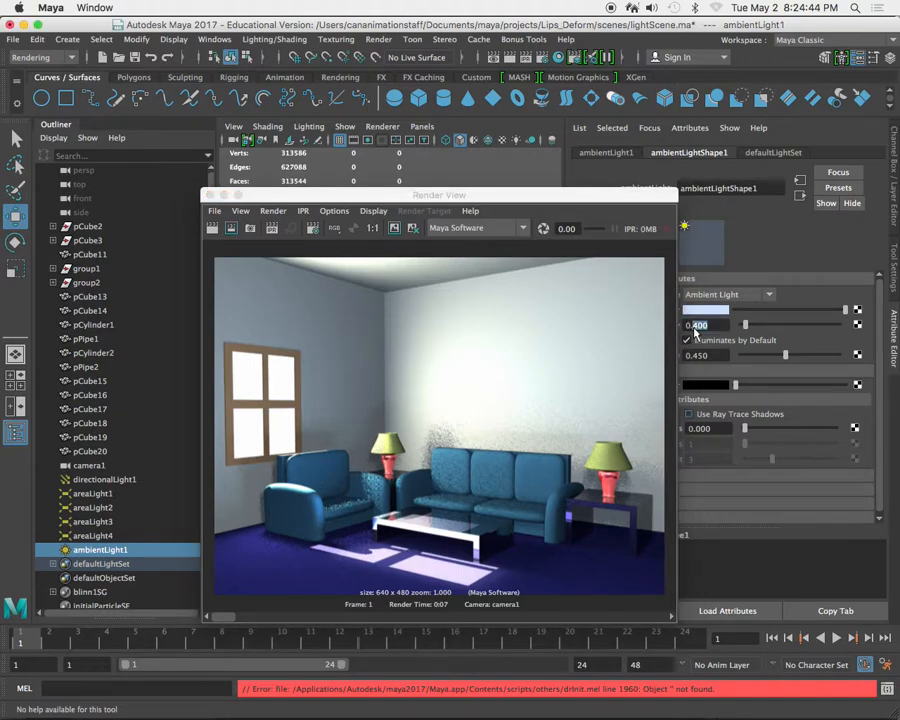
type("0.3")
key("Return")
left_click(218, 229)
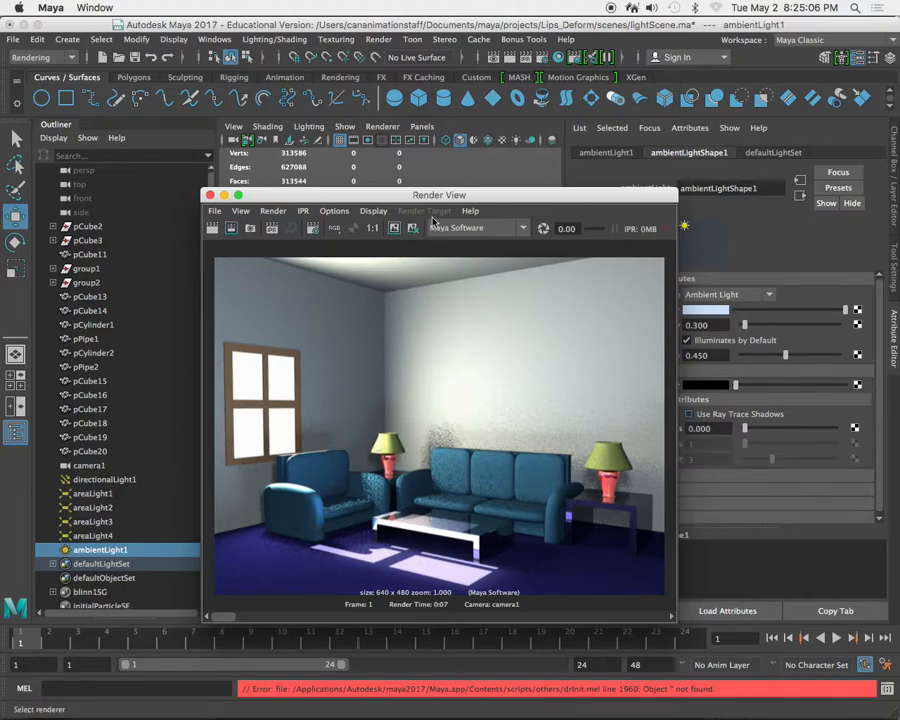
left_click_drag(382, 200, 422, 469)
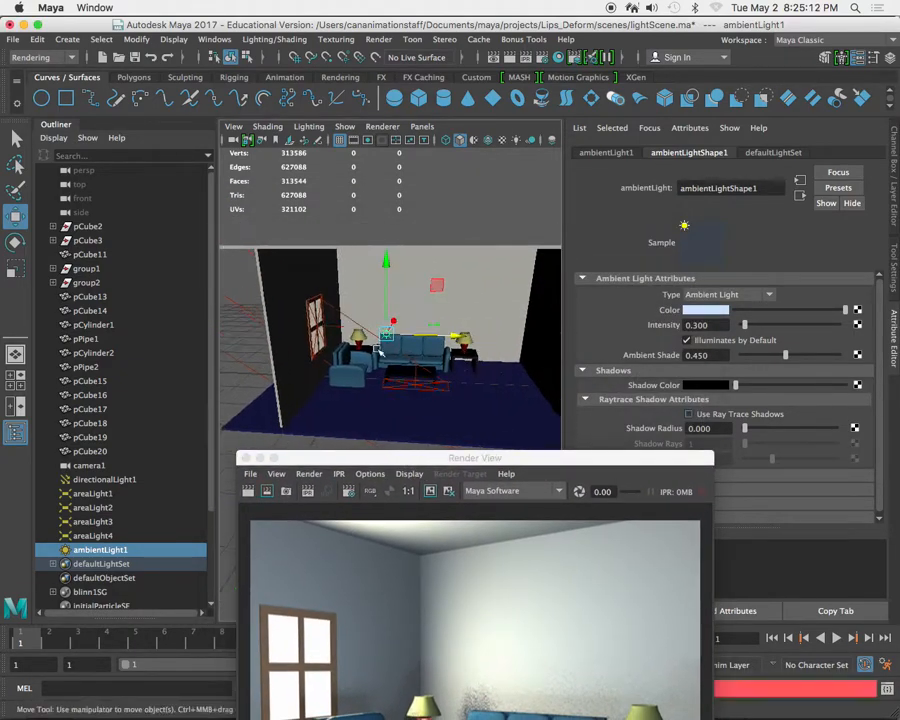
- Set the Maya Software shading samples to 4 and max shading to 10, and re-render the camera1 view
left_click_drag(449, 457, 412, 177)
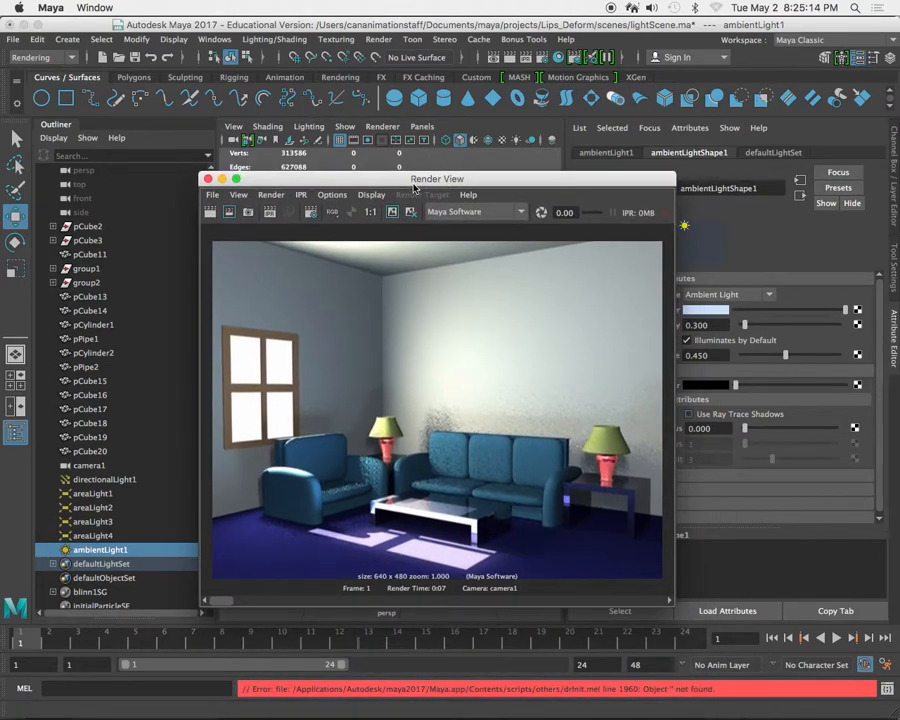
left_click(311, 213)
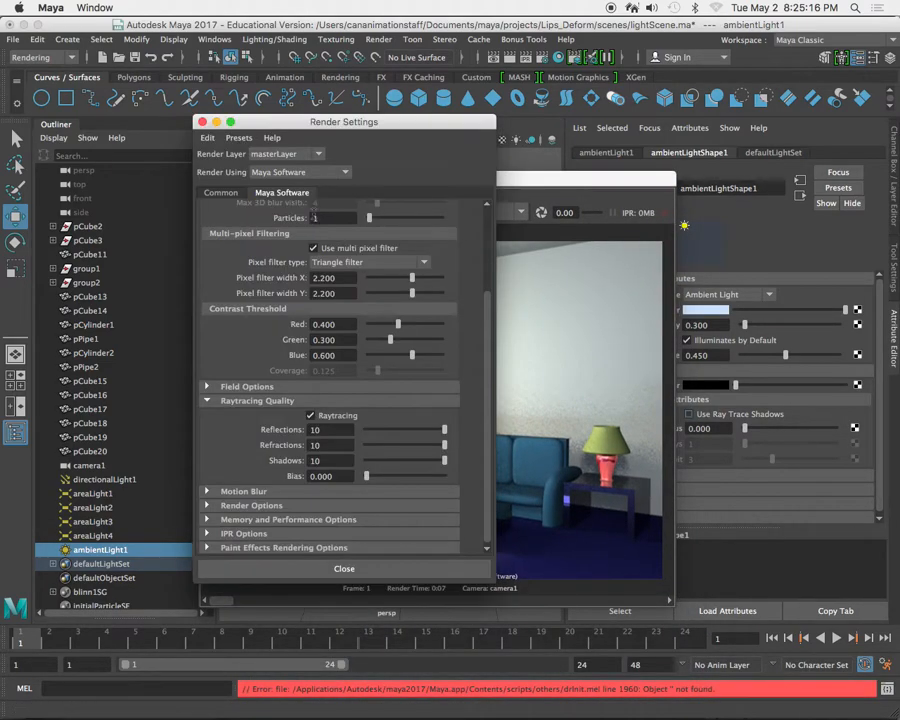
scroll(466, 358, "up", 5)
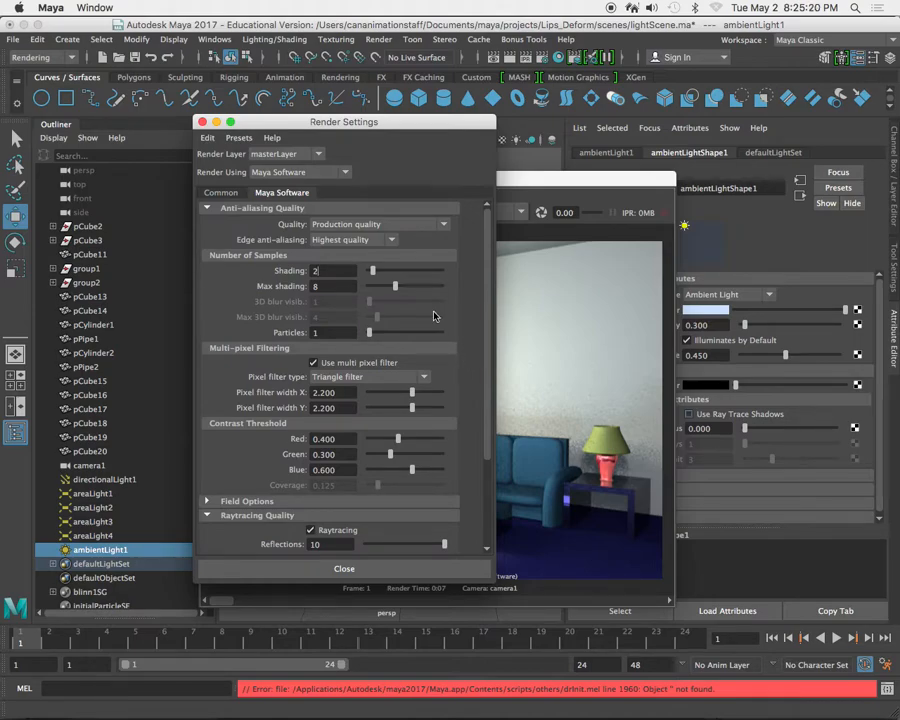
left_click_drag(335, 271, 307, 276)
type("4")
key("Tab")
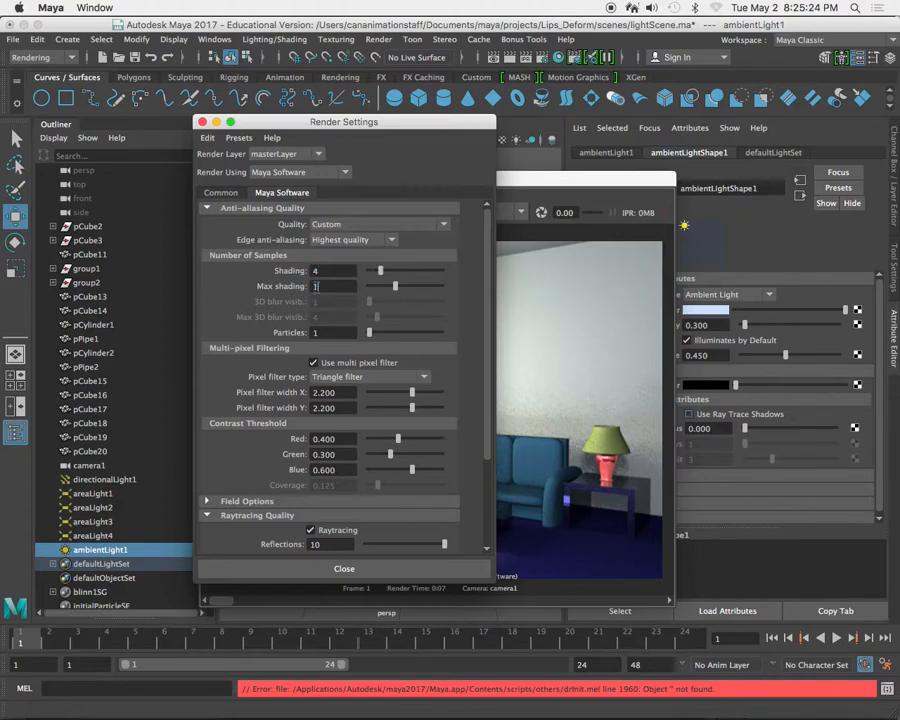
type("10")
left_click(344, 568)
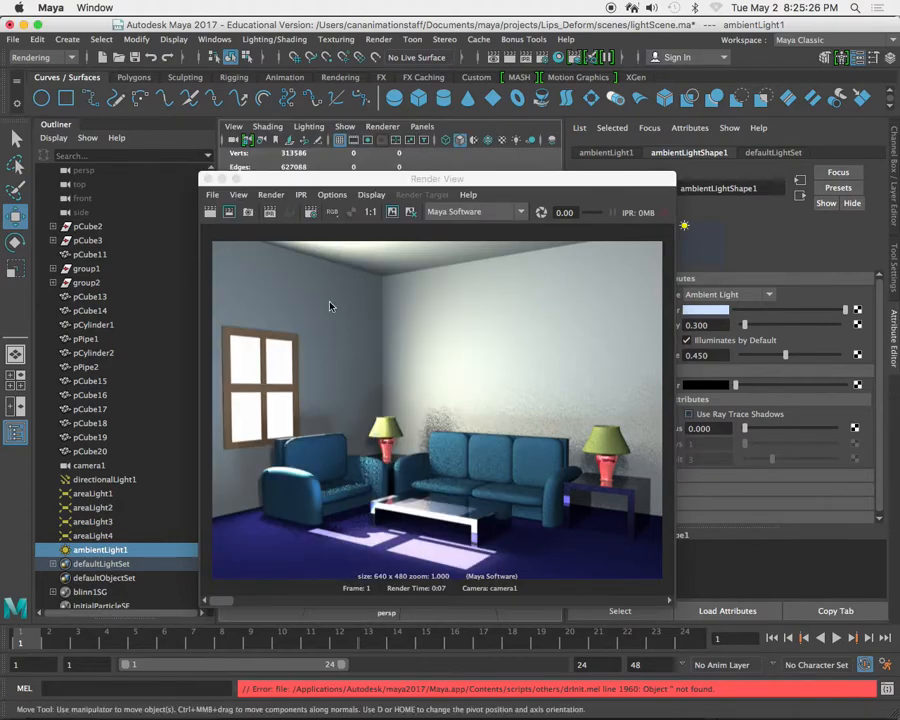
left_click(211, 214)
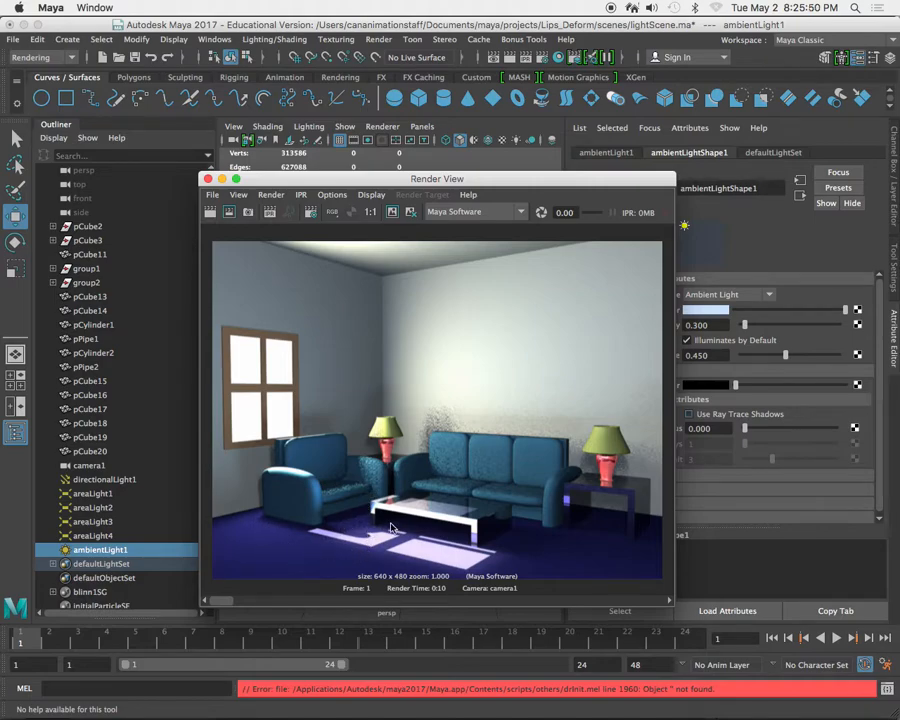
- Select directionalLight1 and set its raytrace shadow light angle to 1
left_click_drag(460, 178, 446, 499)
left_click(245, 301)
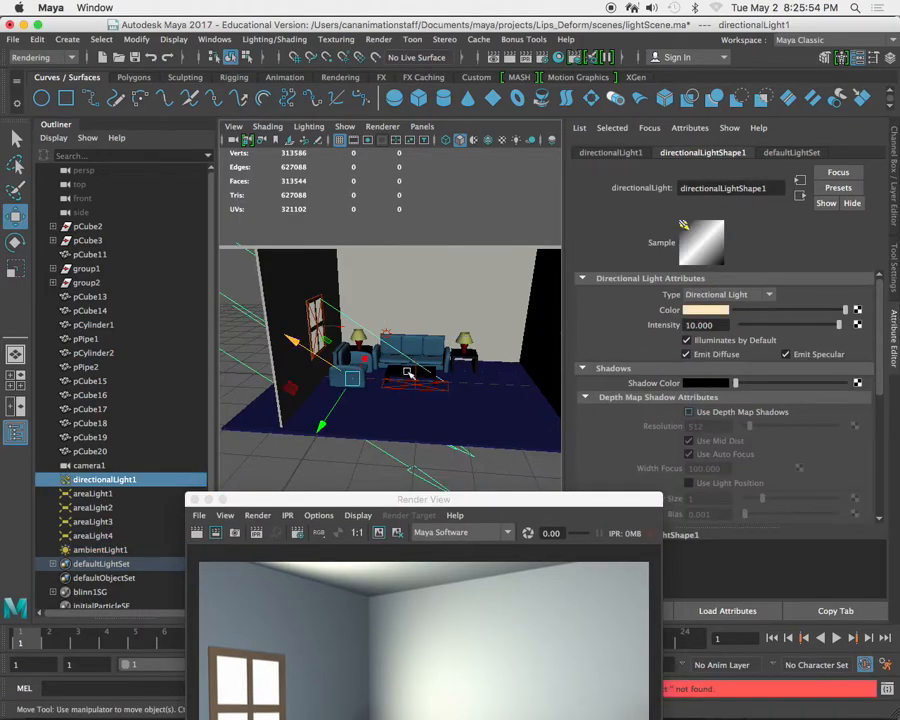
scroll(797, 451, "down", 3)
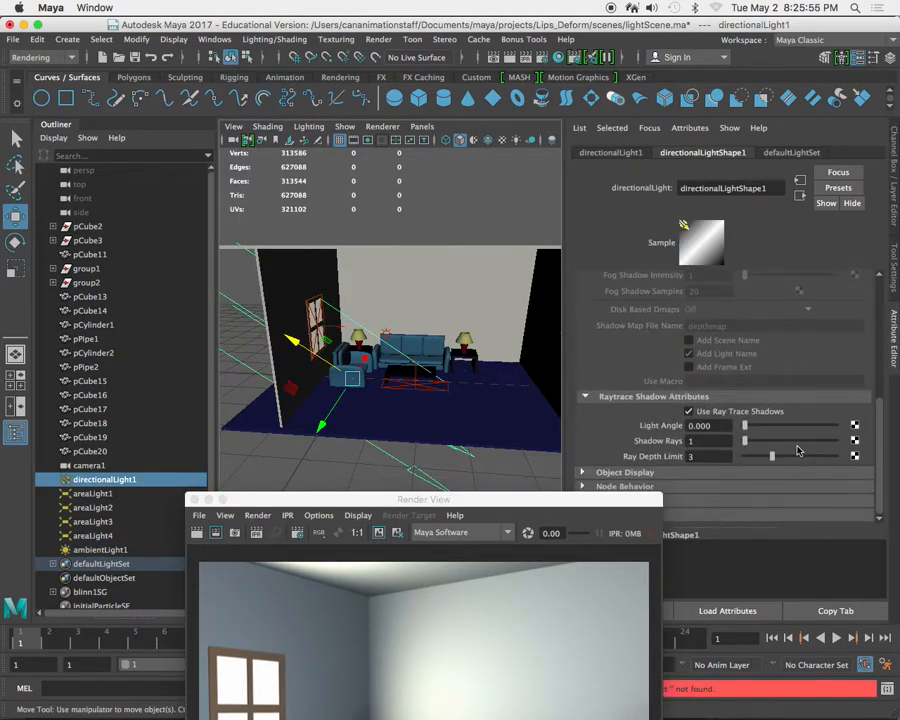
double_click(704, 441)
left_click_drag(552, 498, 545, 474)
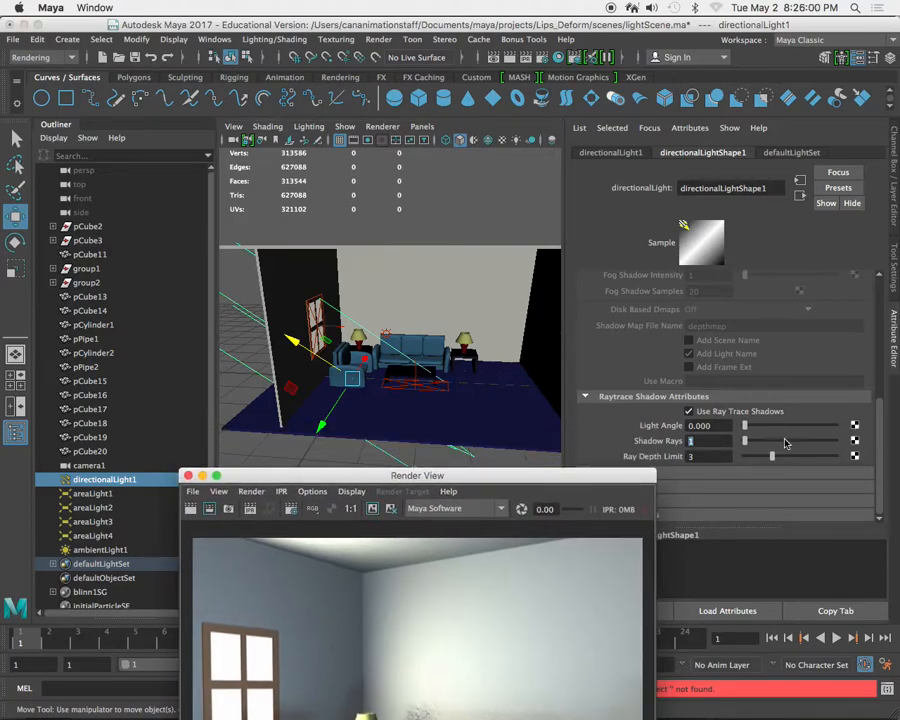
double_click(722, 426)
type("1")
key("Return")
- Render a region over the sunlight patch on the floor in front of the coffee table to check its shadow edges
left_click_drag(530, 472, 529, 148)
left_click_drag(345, 506, 419, 533)
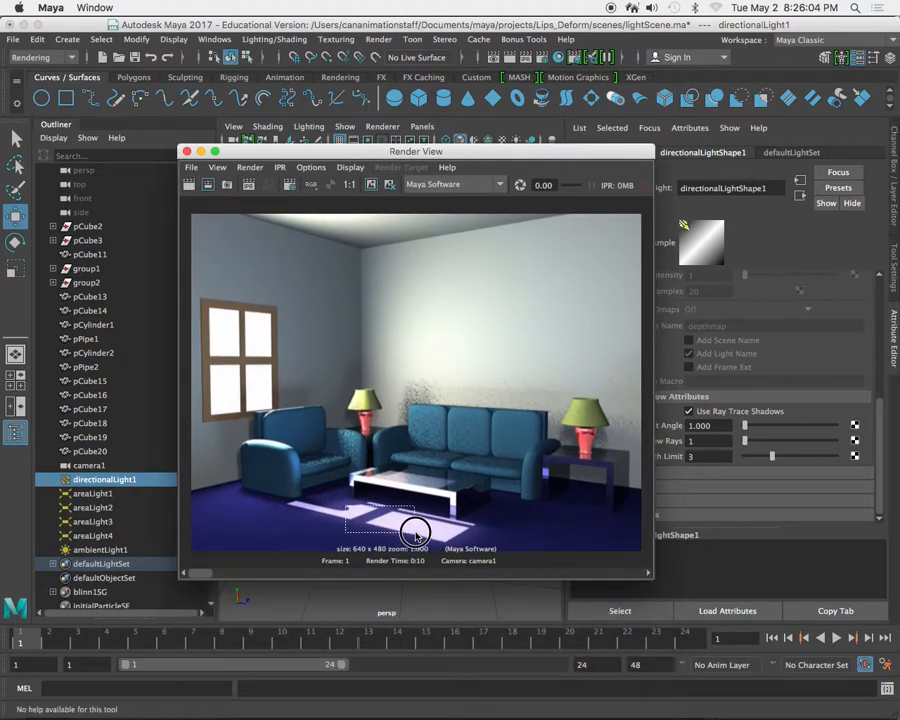
left_click(208, 184)
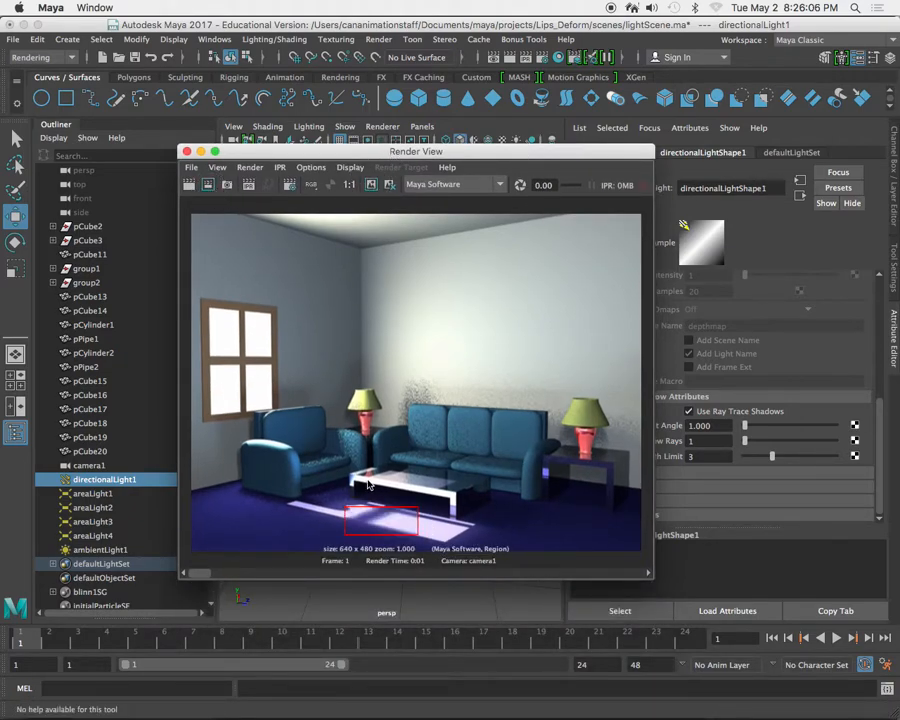
- Reduce directionalLight1's light angle to 0.2 and re-render the floor region
left_click(699, 425)
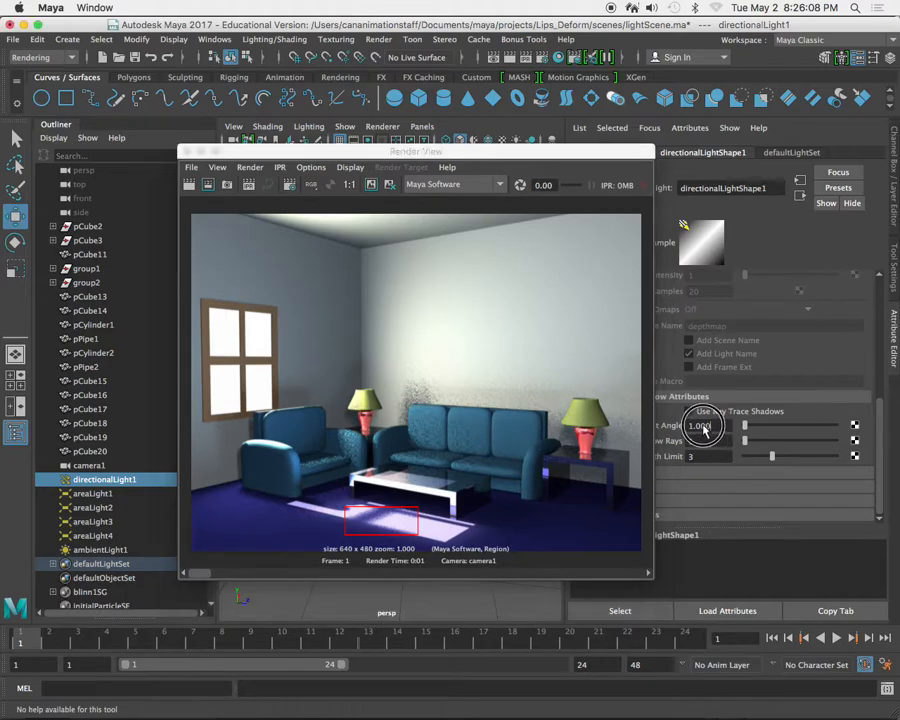
type("0.2")
key("Return")
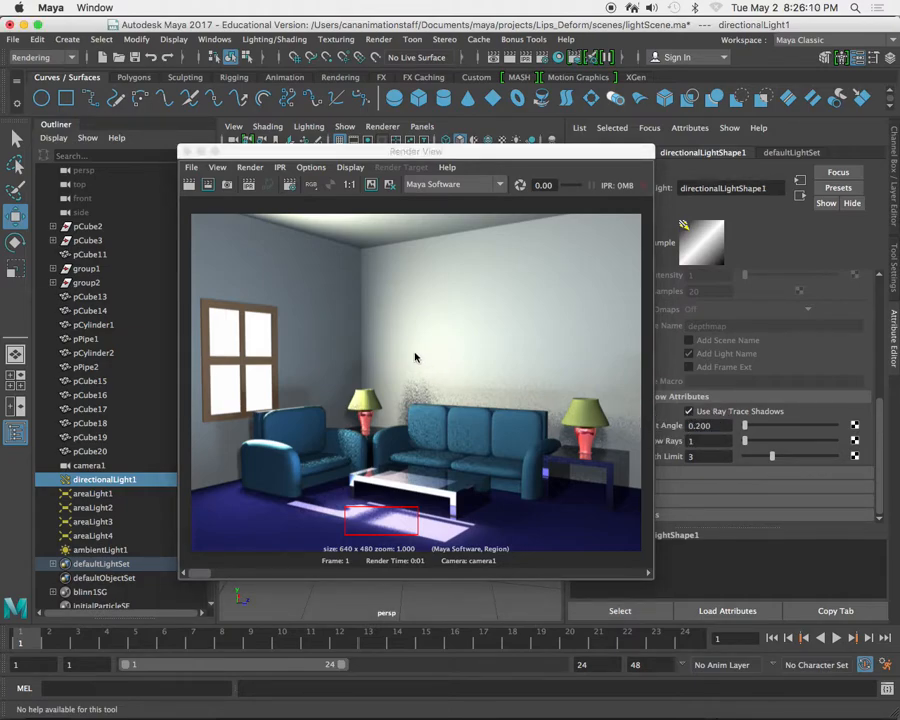
left_click(208, 184)
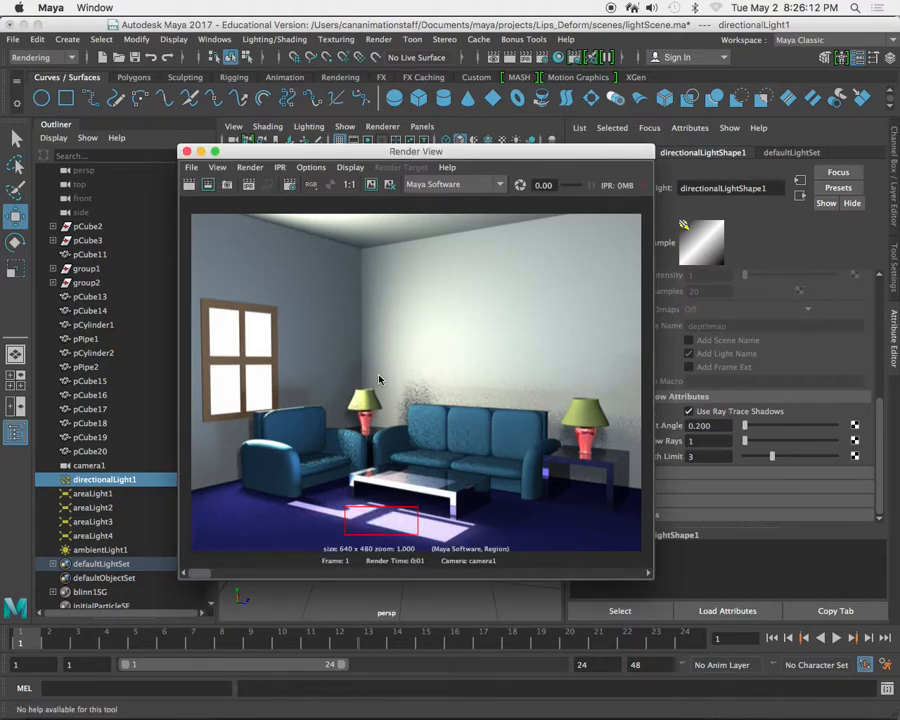
mouse_move(204, 573)
left_mouse_down()
mouse_move(224, 573)
mouse_move(198, 572)
left_mouse_up()
left_click_drag(587, 153, 520, 151)
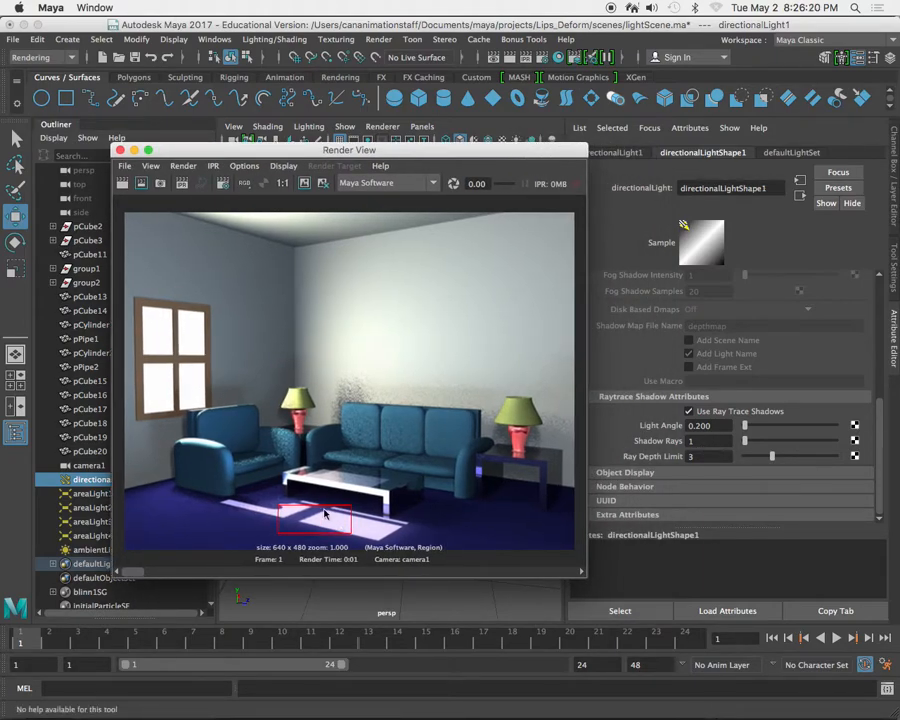
- Set directionalLight1's shadow rays to 5 and re-render the floor region
left_click(697, 441)
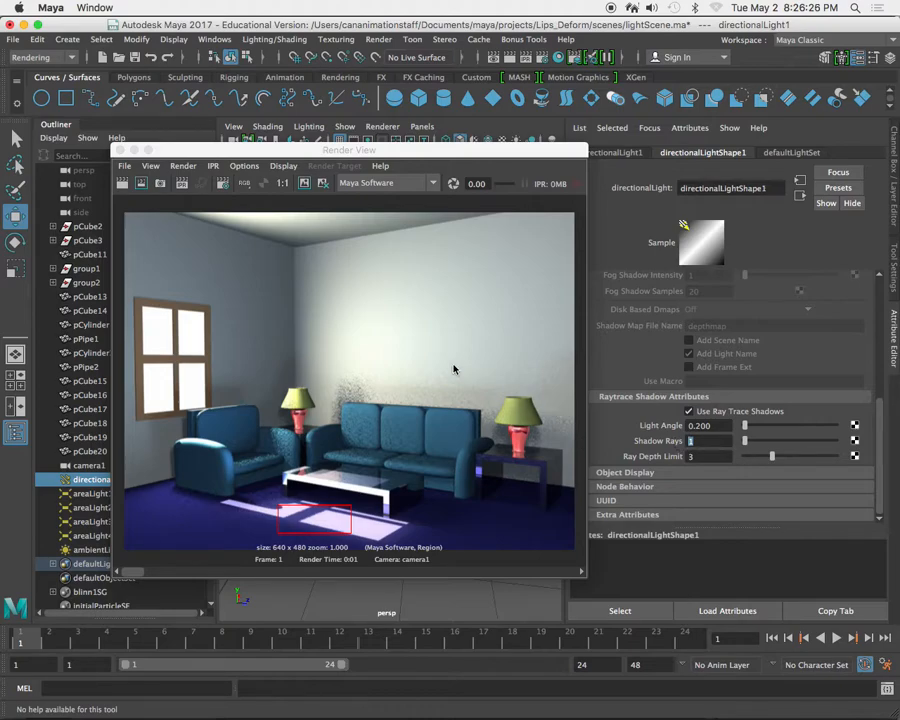
type("5")
key("Return")
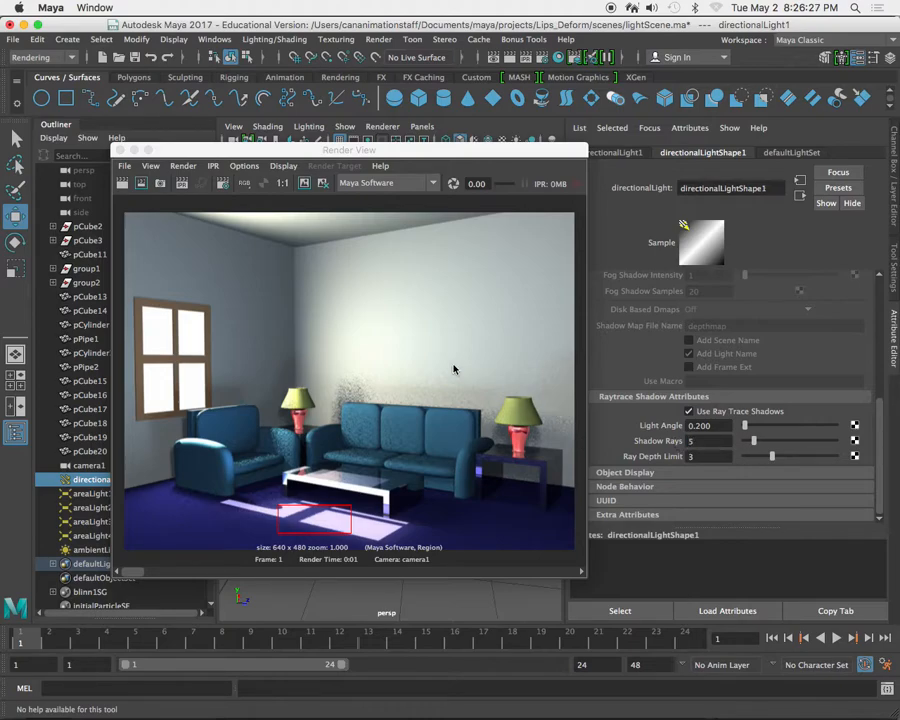
left_click(141, 188)
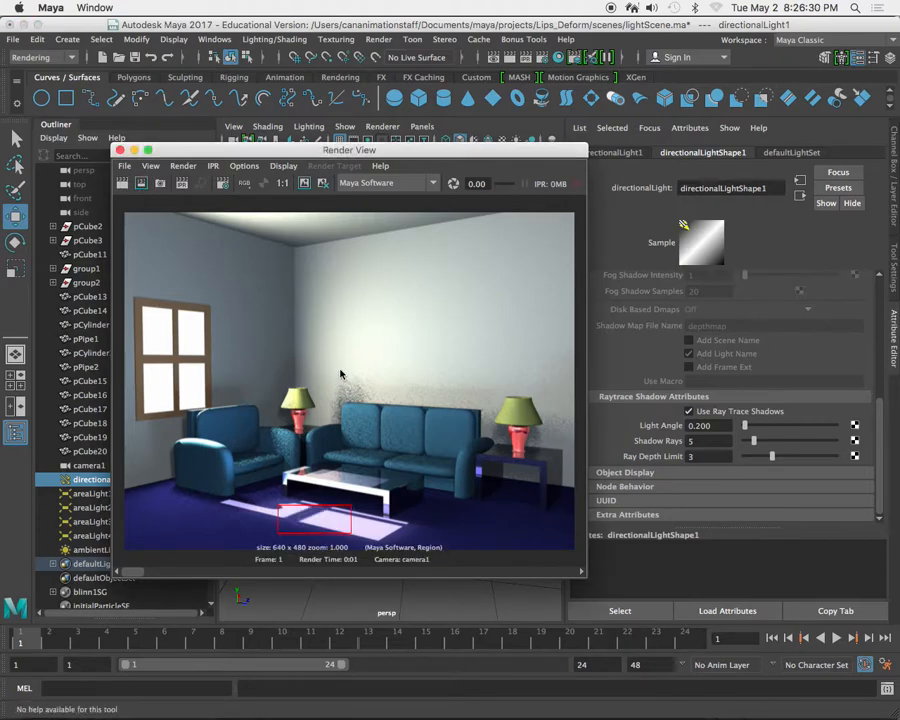
- Select areaLight3 at the coffee table and set its raytrace shadow rays to 10
left_click_drag(382, 155, 393, 533)
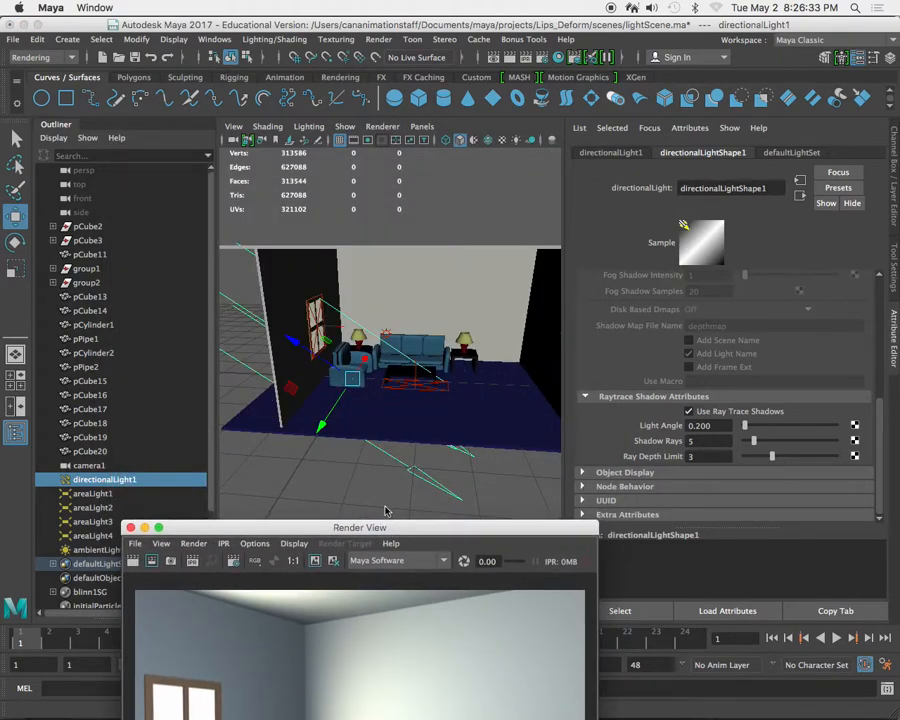
left_click(418, 381)
left_click_drag(424, 529, 379, 191)
scroll(700, 420, "down", 5)
left_click(705, 443)
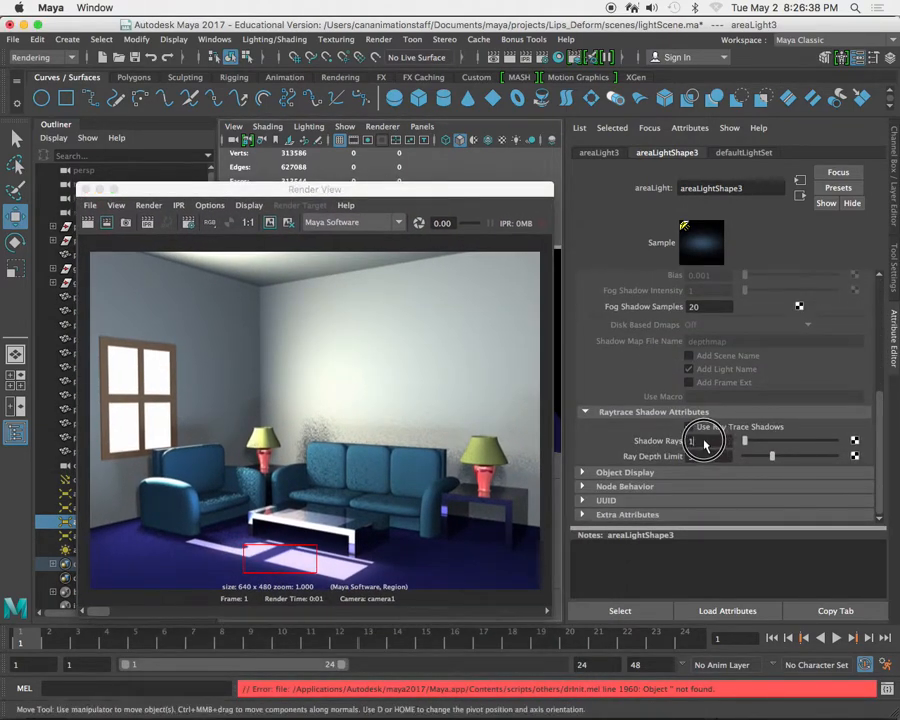
type("10")
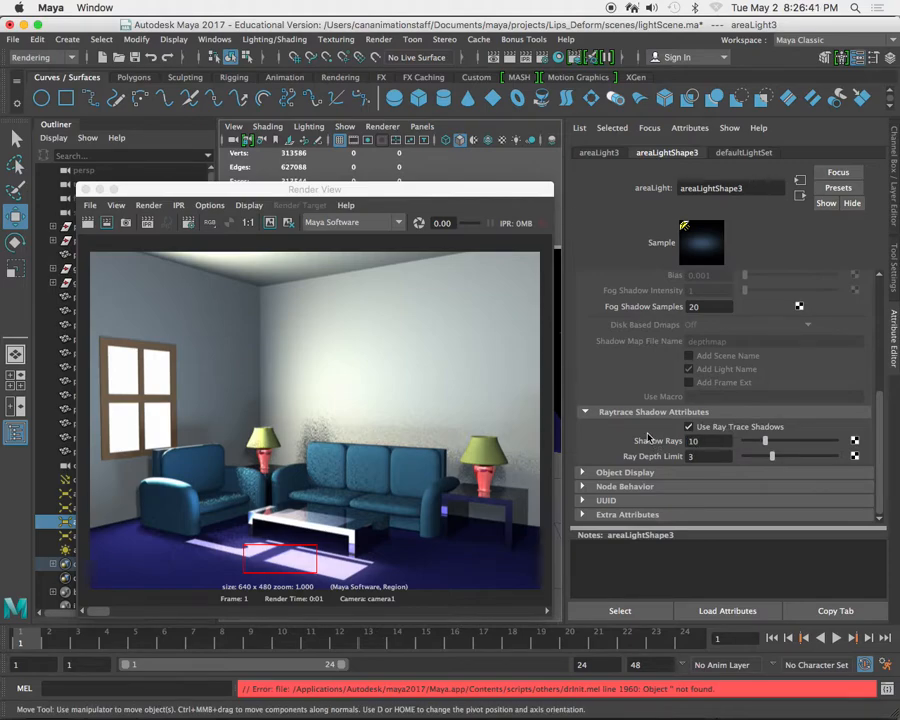
- Render a region covering the sofa's left end and the wall behind it to check the shadow grain
left_click(307, 236)
left_click_drag(351, 543, 285, 398)
left_click(107, 222)
left_click(107, 222)
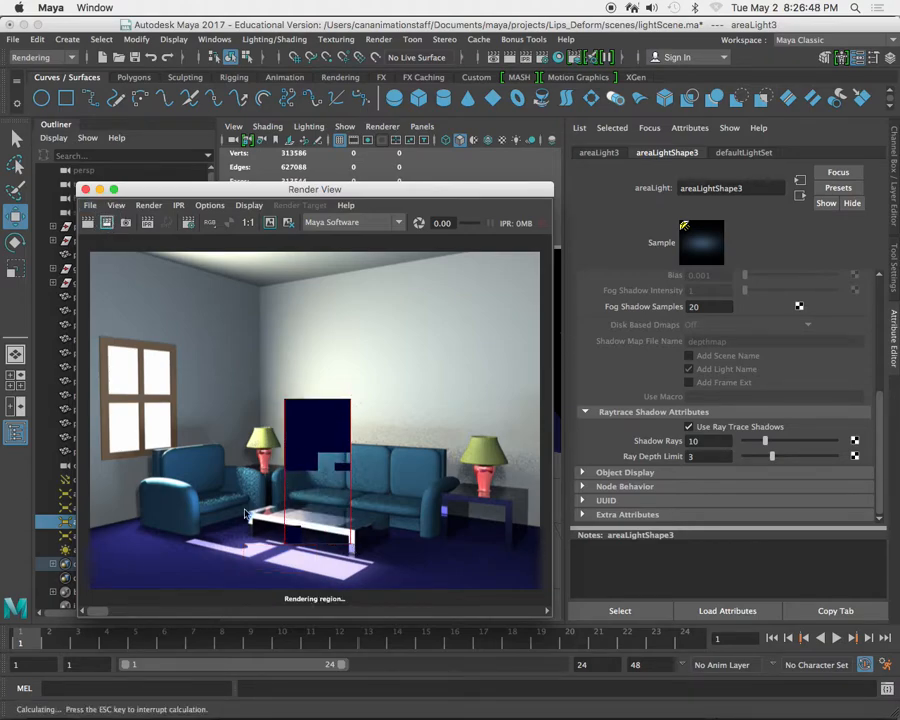
mouse_move(102, 614)
left_mouse_down()
mouse_move(134, 613)
mouse_move(92, 607)
left_mouse_up()
- Render a region over the wall between the window and the armchair's back to check the shadow quality
left_click_drag(171, 403, 228, 462)
left_click(106, 222)
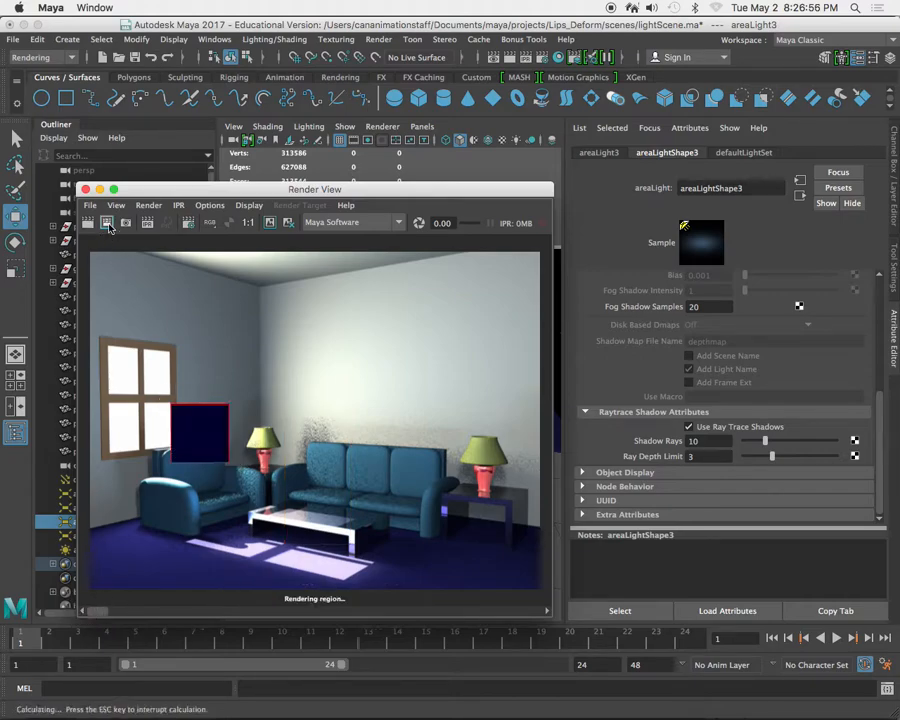
left_click_drag(102, 612, 128, 614)
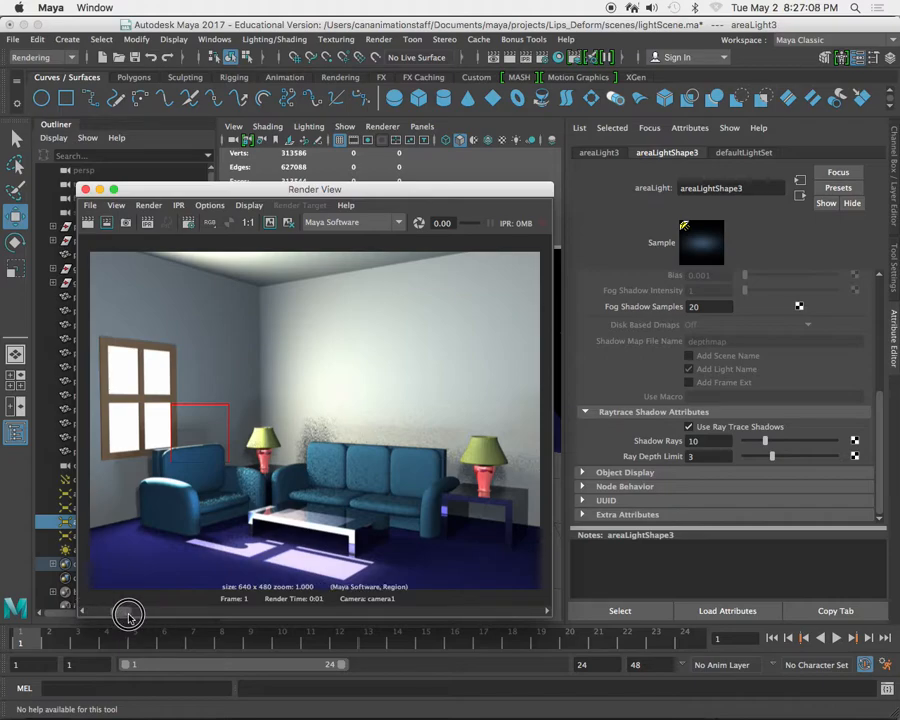
left_click_drag(126, 614, 89, 614)
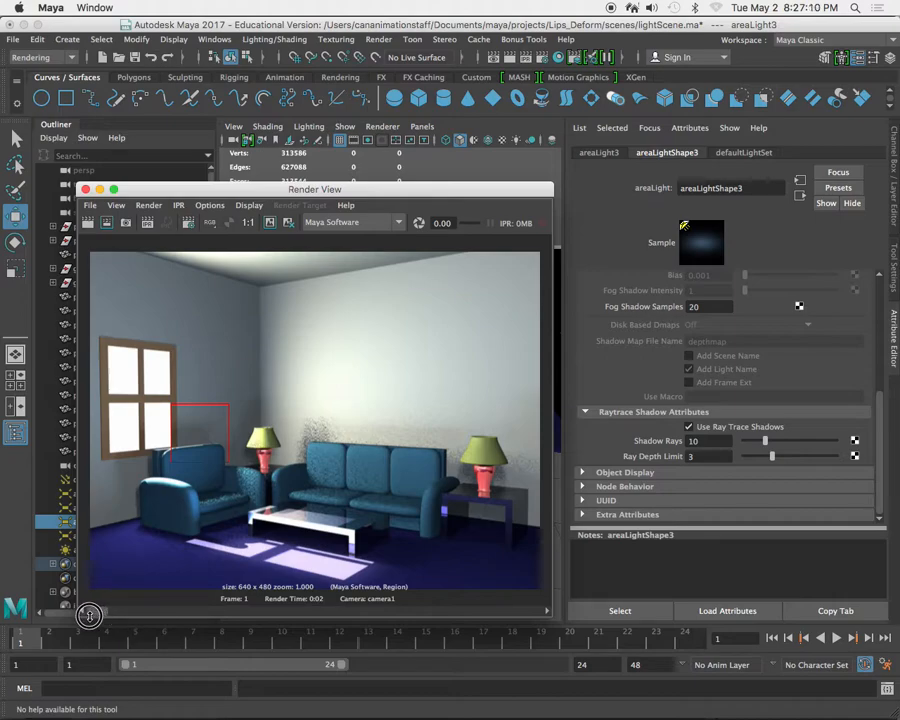
- Try areaLight3's shadow rays at 8 and at 6, re-rendering the wall region by the armchair for each value
double_click(695, 441)
type("8")
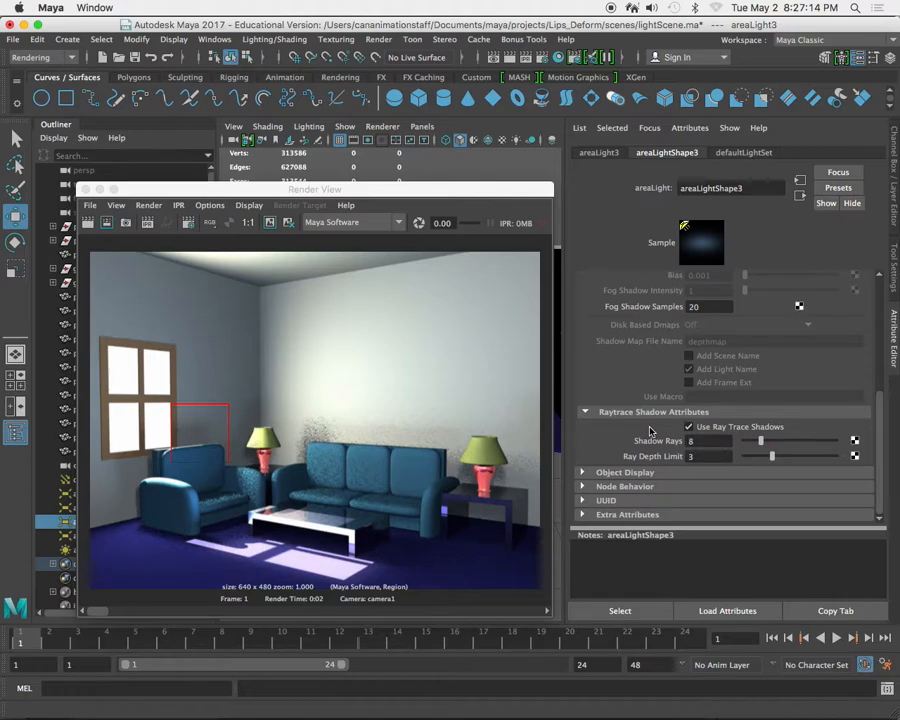
left_click(107, 222)
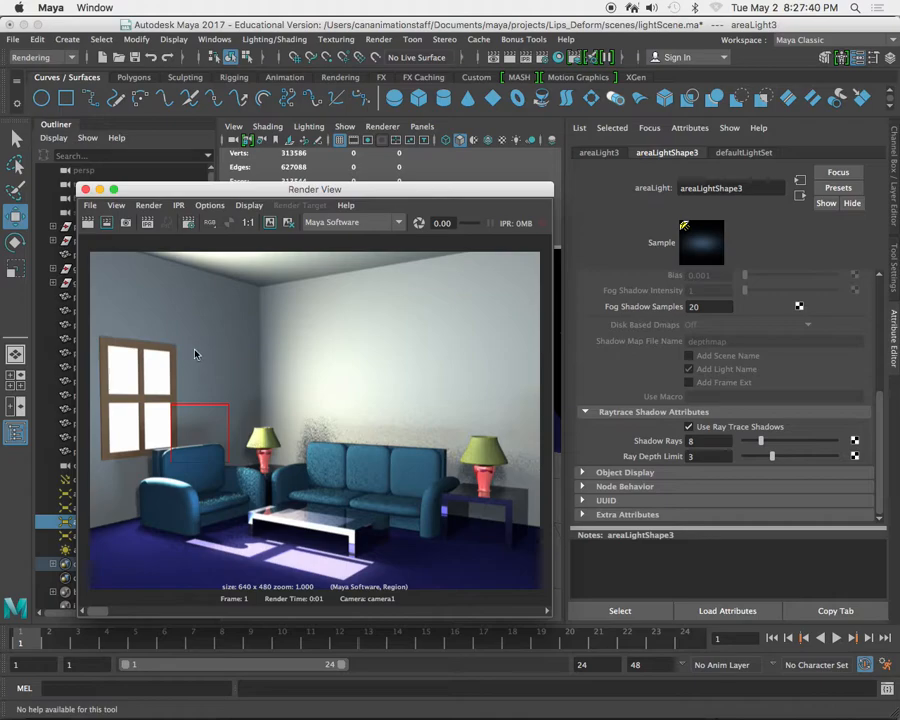
left_click_drag(709, 442, 666, 441)
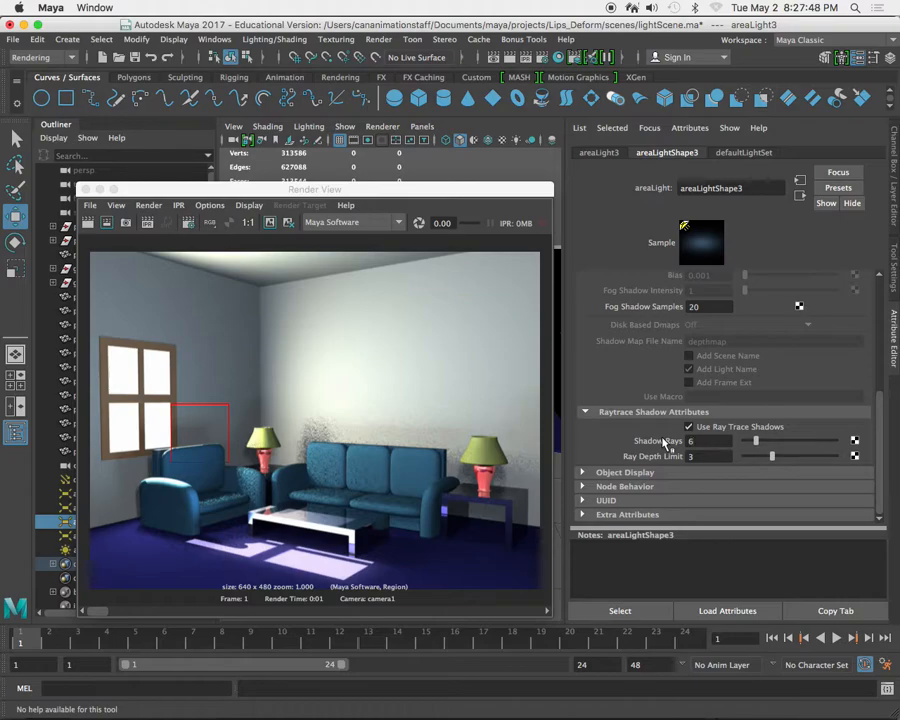
left_click(106, 222)
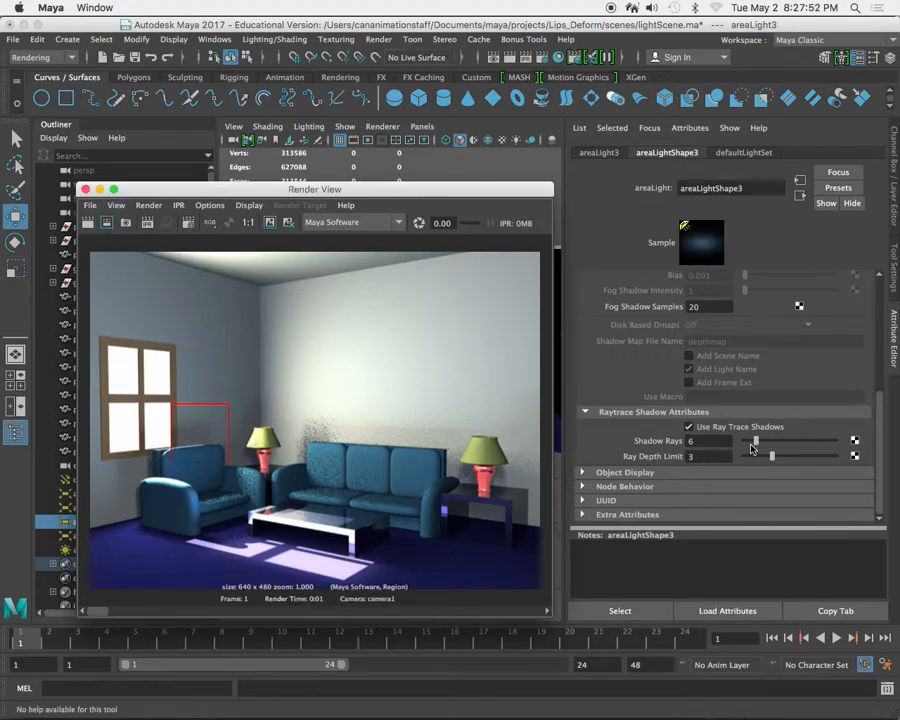
- Try areaLight3's shadow rays at 3 and re-render the wall region by the armchair
left_click(702, 441)
type("3")
key("Return")
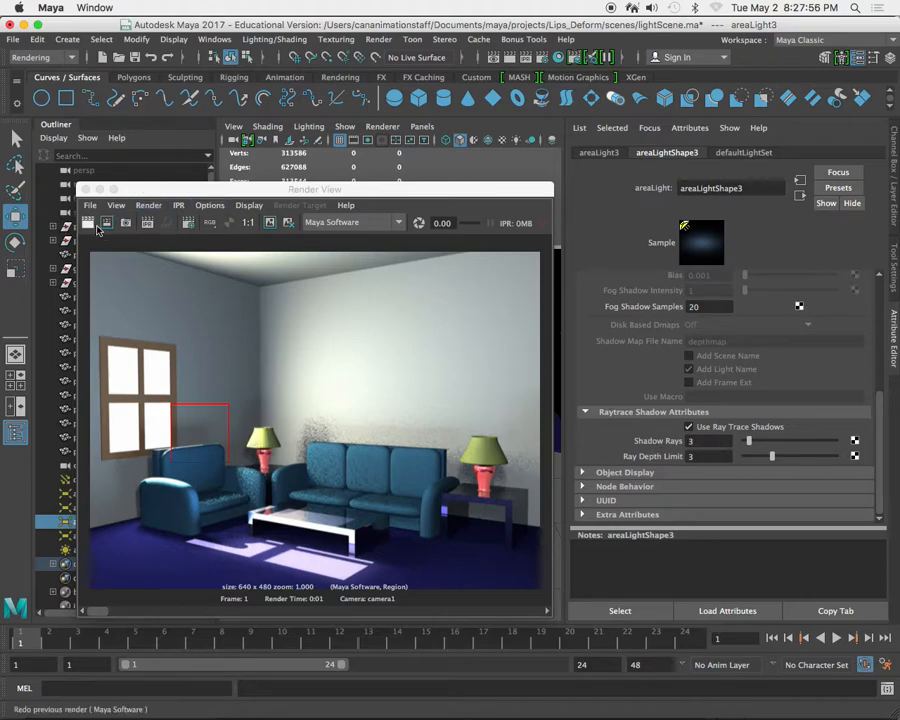
left_click(96, 226)
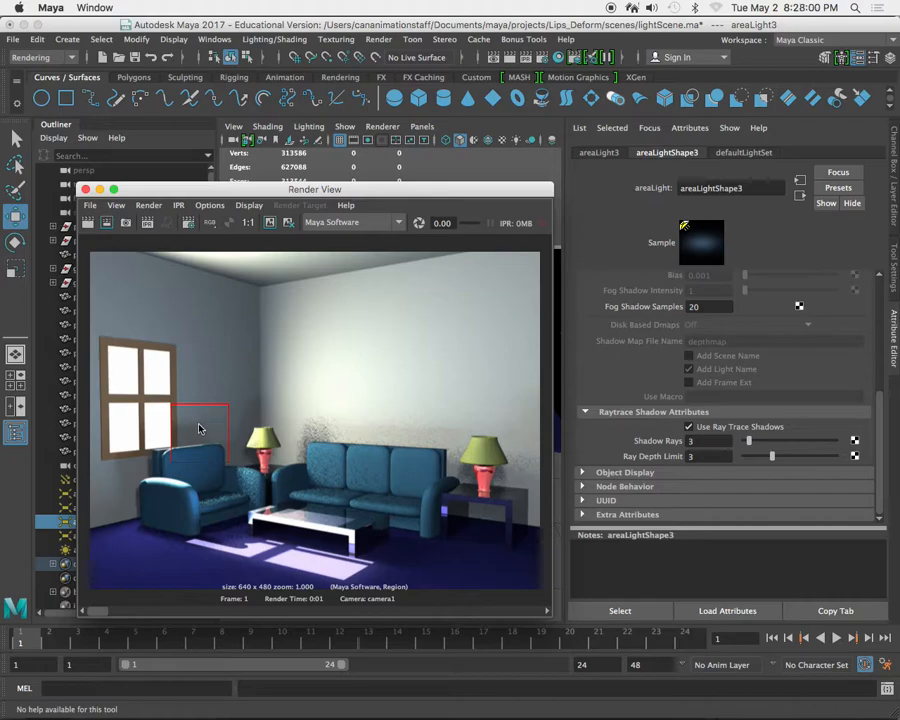
- Set areaLight3's shadow rays to 4 and re-render the wall region by the armchair
left_click(702, 441)
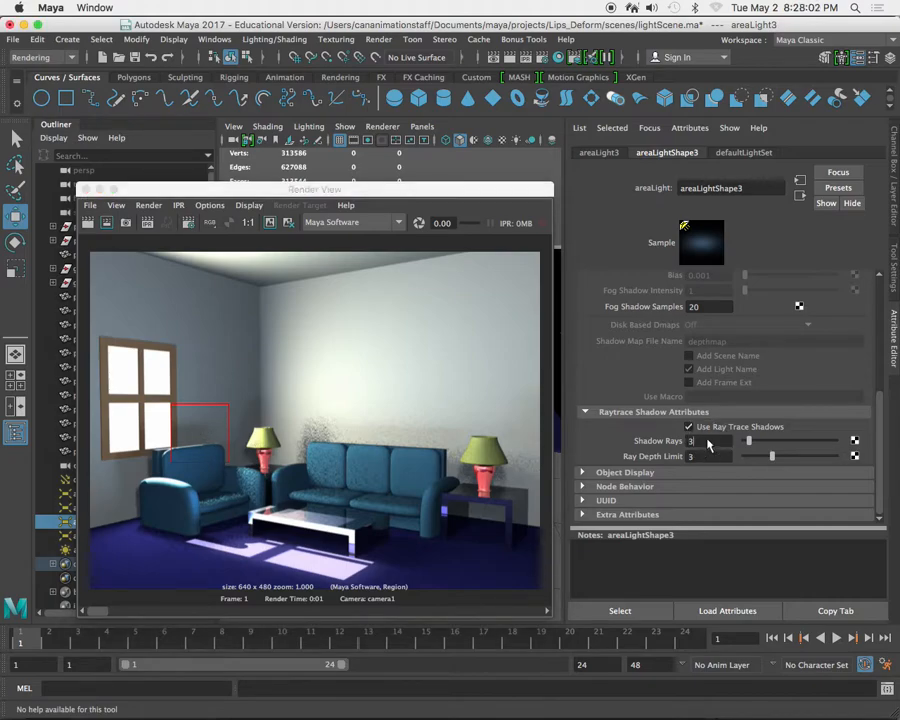
left_click_drag(695, 441, 667, 443)
key("Return")
left_click(106, 222)
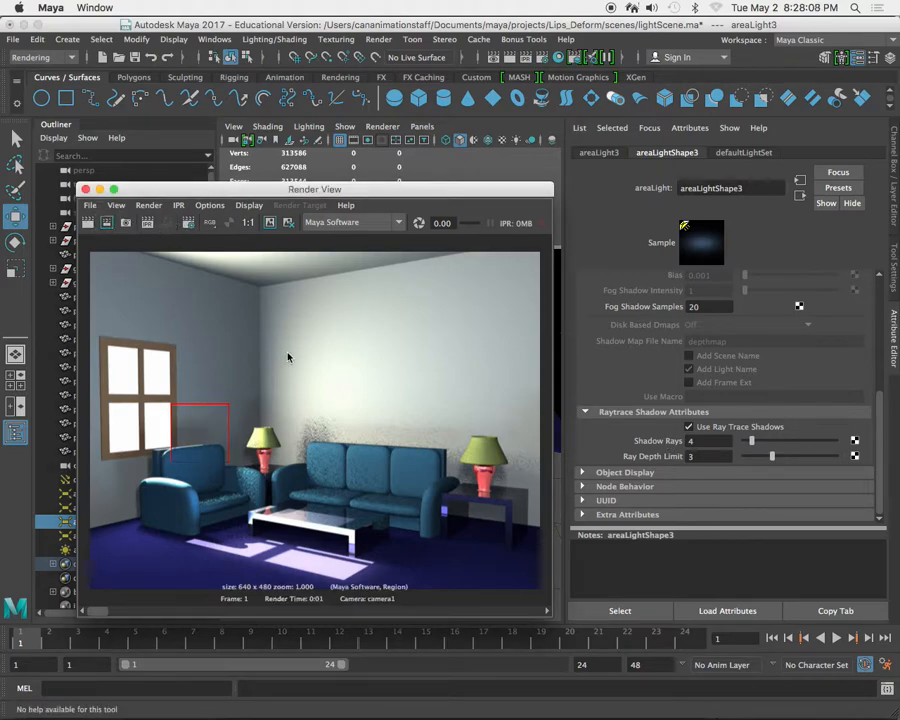
- Set areaLight4's shadow rays to 4 and render a region over the sofa's end by the armchair and the wall behind it
left_click_drag(364, 187, 349, 513)
left_click_drag(394, 365, 350, 328, "alt")
left_click(524, 323)
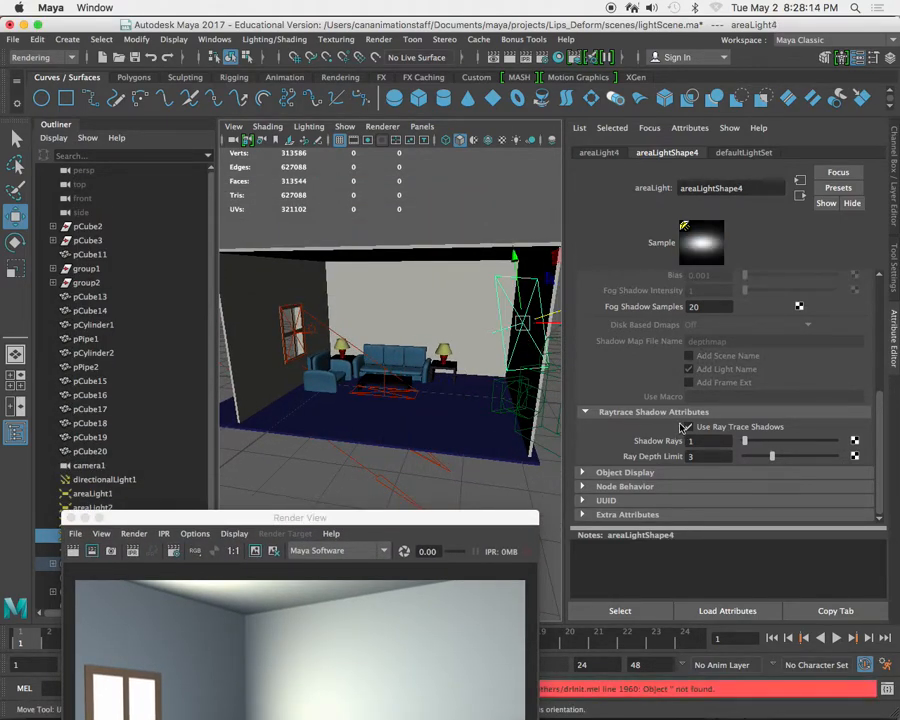
double_click(706, 441)
left_click_drag(392, 516, 382, 210)
left_click_drag(267, 407, 329, 525)
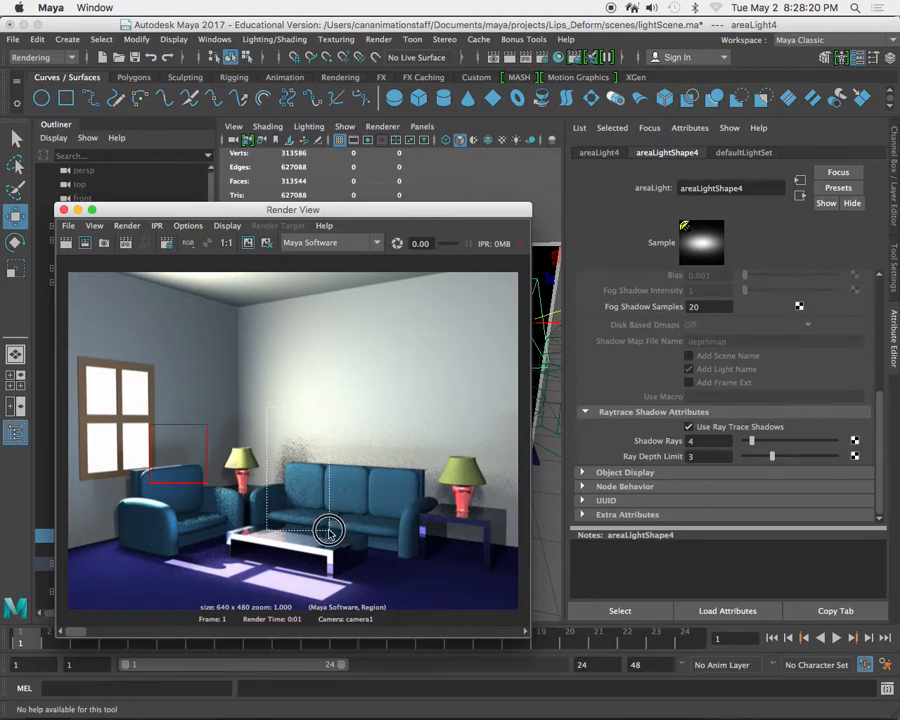
left_click(126, 244)
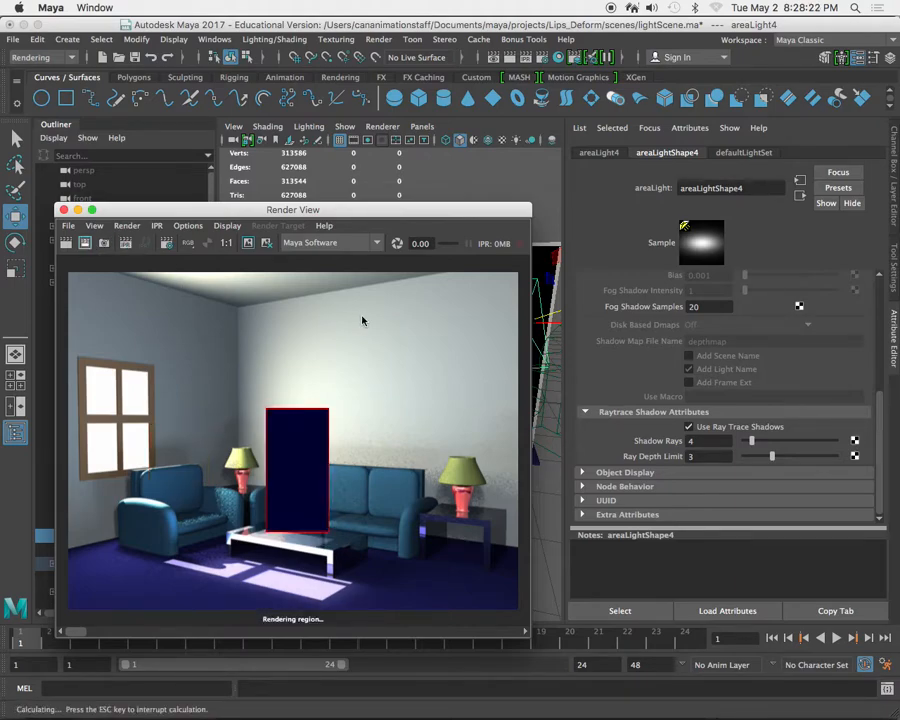
- Make sure the window's area light uses 4 shadow rays
left_click_drag(366, 210, 351, 457)
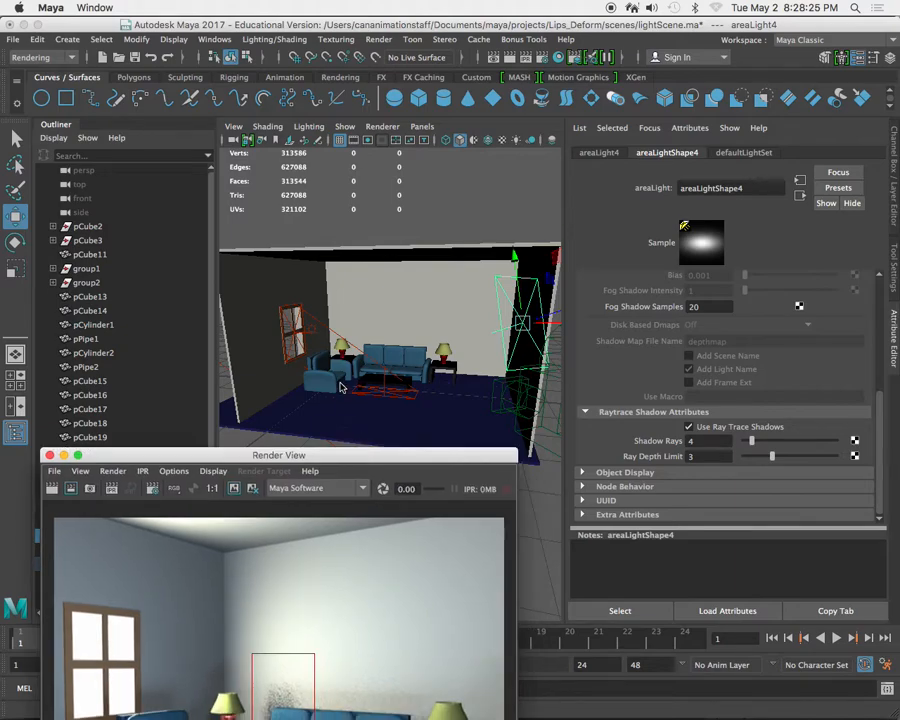
left_click_drag(451, 393, 408, 376, "alt")
scroll(378, 338, "up", 4)
middle_click_drag(380, 335, 384, 367, "alt")
left_click(300, 312)
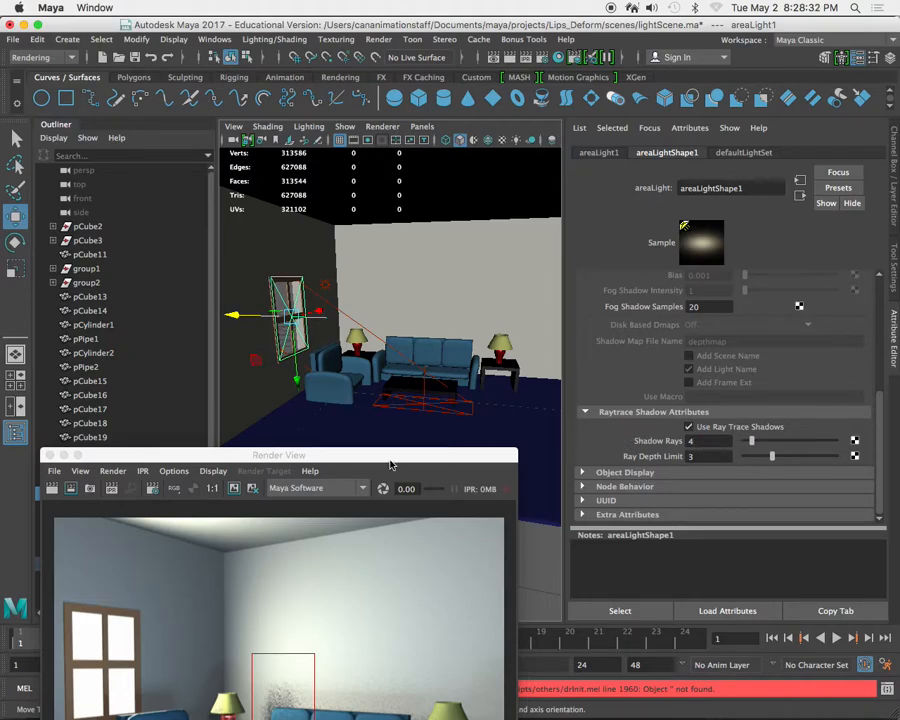
- Re-render the sofa and wall region and the full frame, and compare the result with the stored renders
left_click_drag(300, 455, 352, 169)
left_click(118, 204)
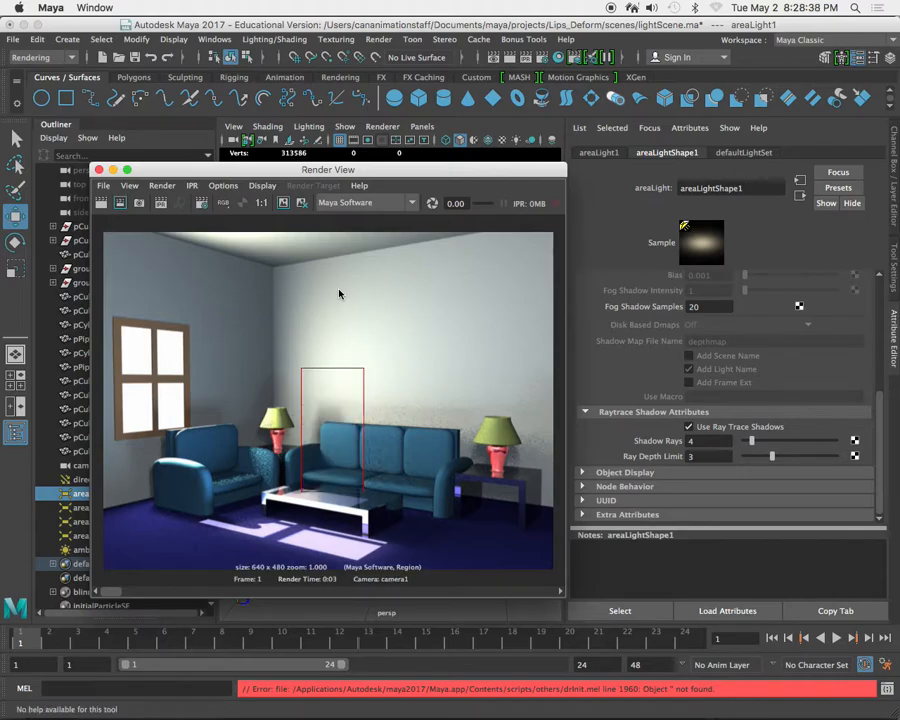
left_click(101, 202)
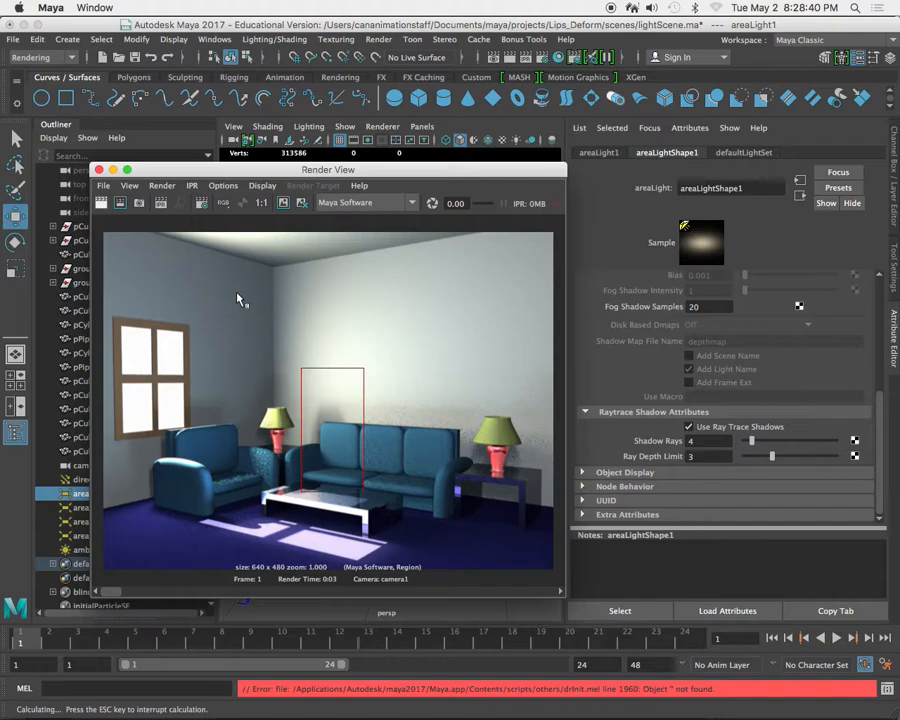
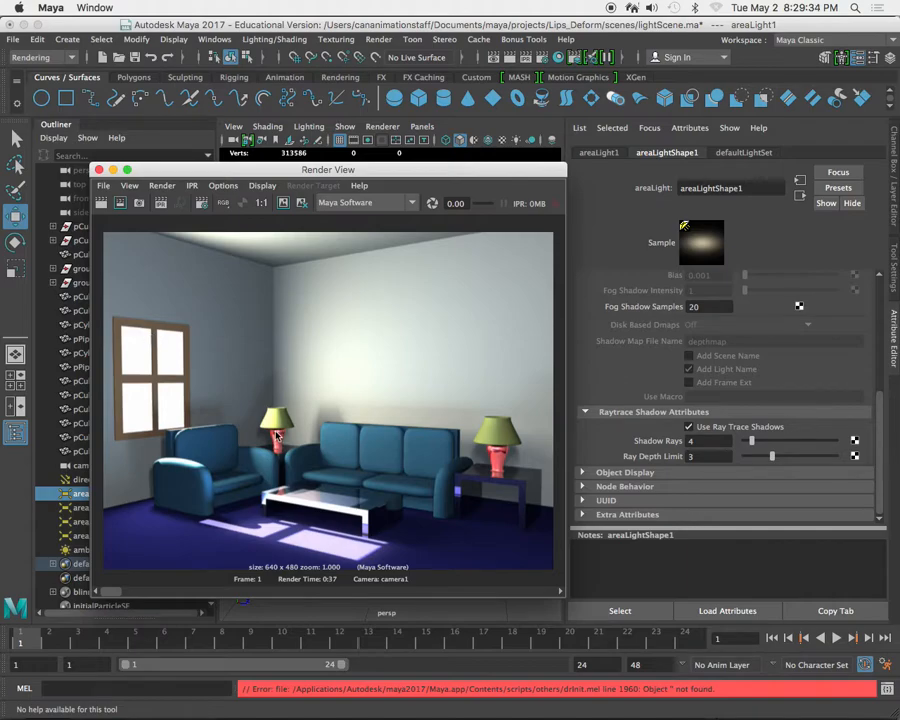
left_click_drag(121, 593, 96, 592)
- Create a point light in the living room scene
left_click_drag(402, 169, 408, 458)
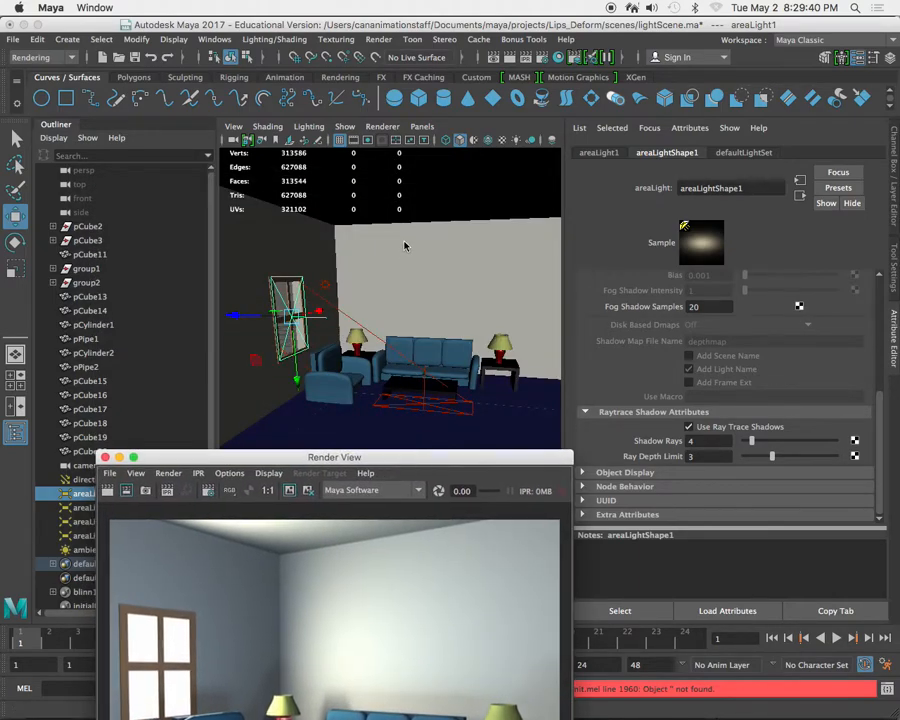
right_click_drag(449, 305, 376, 271, "alt")
left_click(377, 272)
left_click_drag(382, 301, 358, 289, "alt")
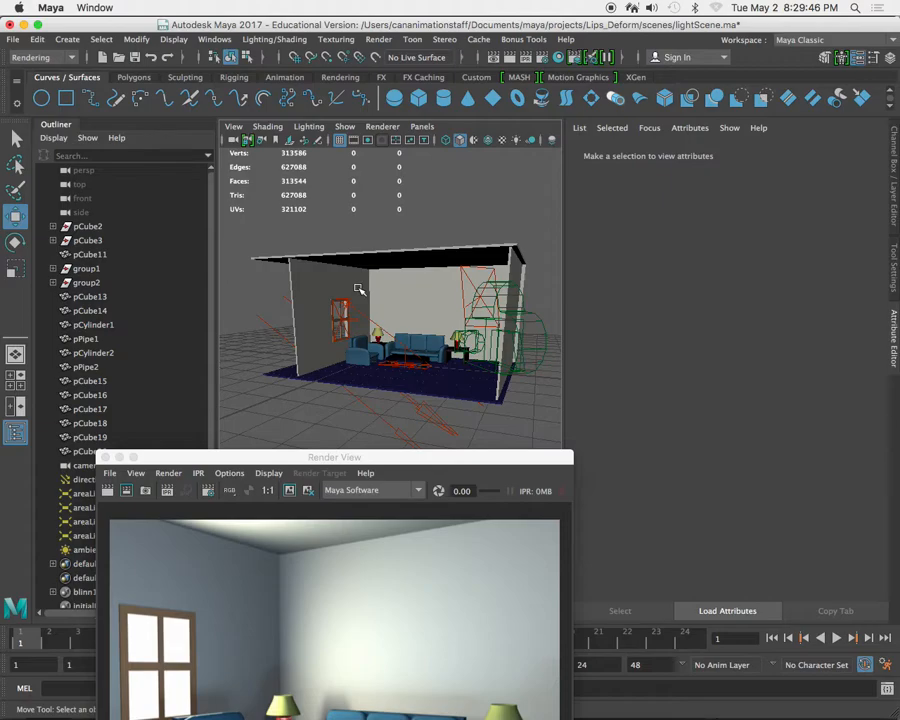
right_click_drag(366, 276, 378, 299, "alt")
key("space")
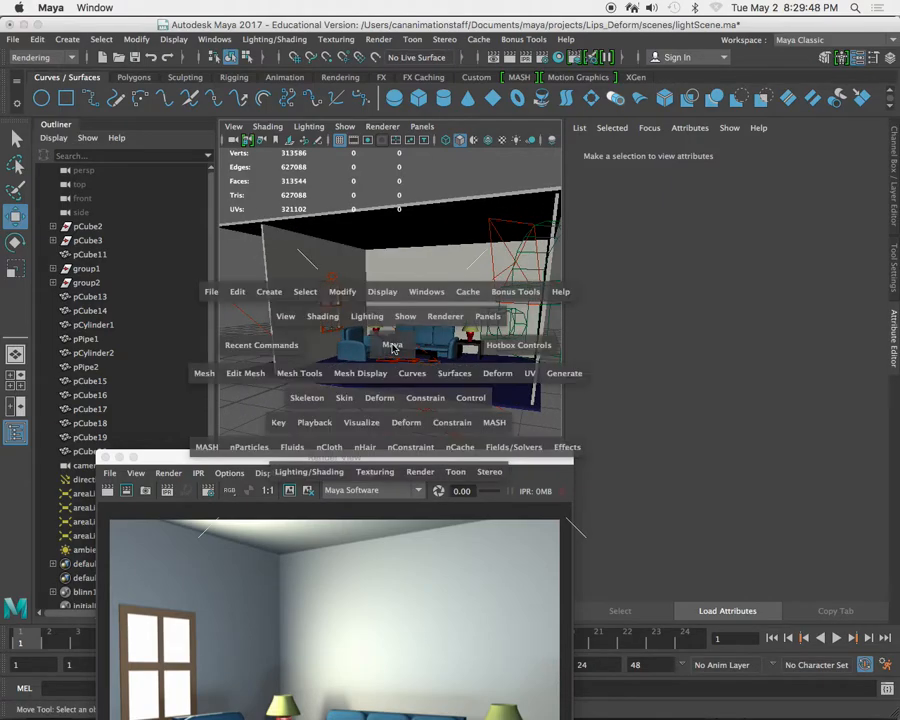
key("space")
left_click(304, 292)
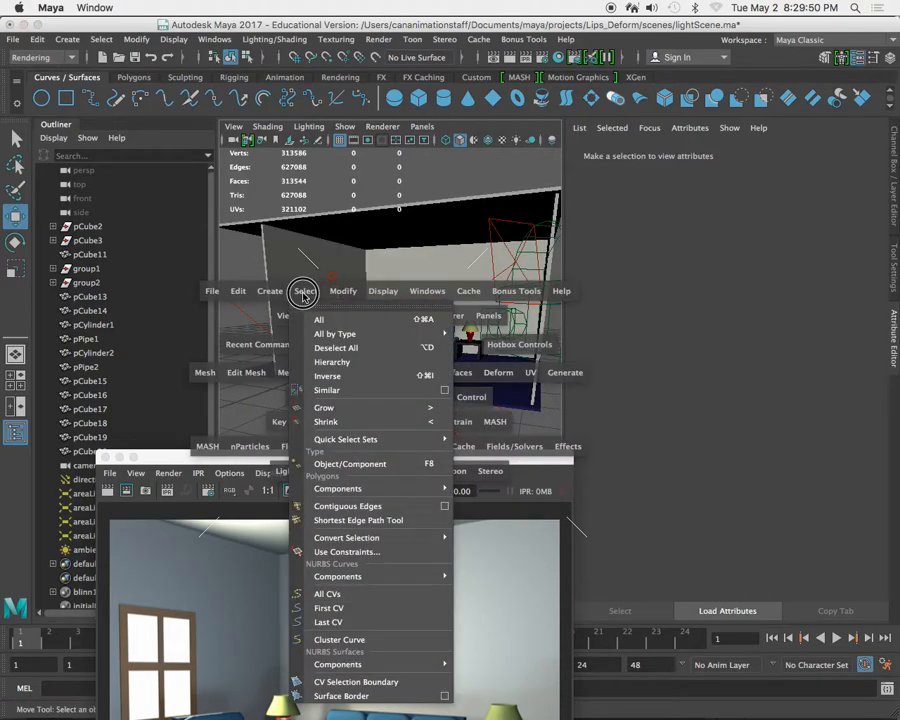
left_click(270, 293)
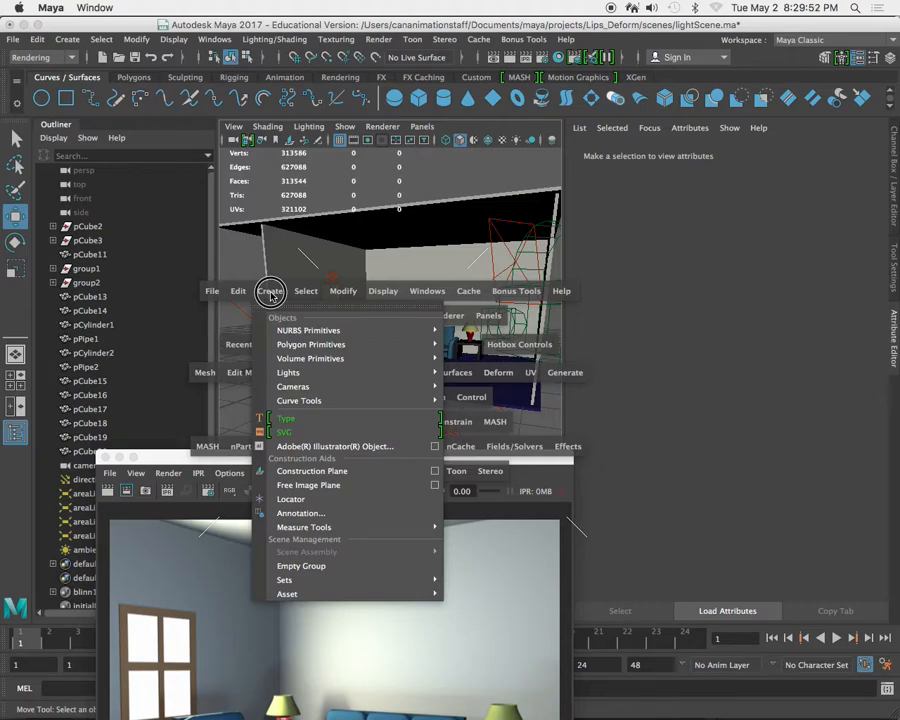
mouse_move(376, 373)
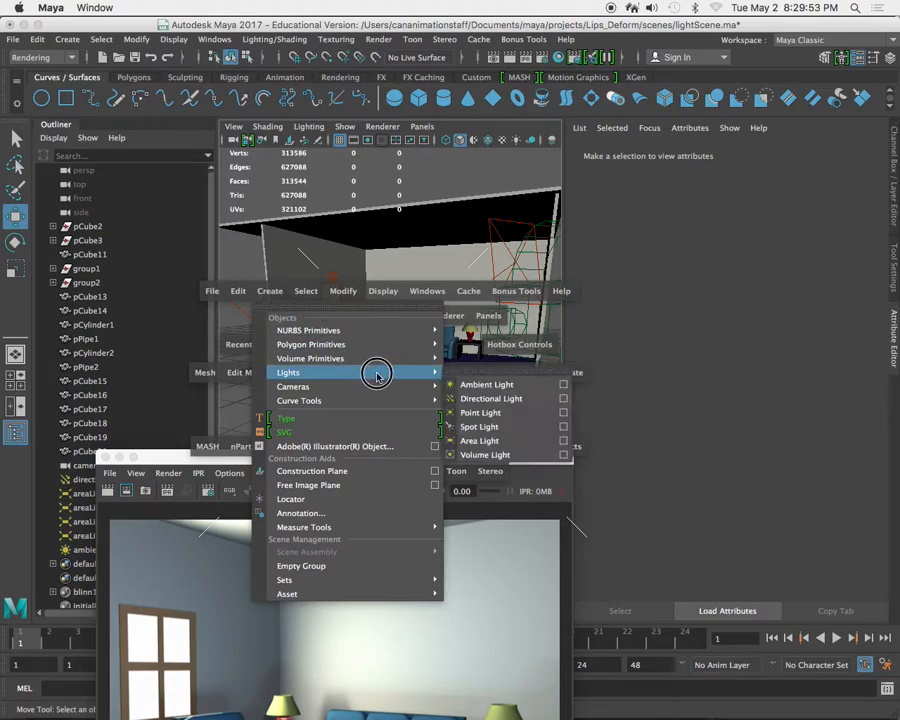
left_click(482, 413)
- Move the new point light into the room, above the floor by the coffee table and armchair
right_click_drag(440, 330, 394, 368, "alt")
left_click_drag(394, 368, 392, 382, "alt")
left_click_drag(366, 296, 456, 358)
left_click_drag(424, 239, 399, 213)
left_click_drag(470, 256, 462, 311, "alt")
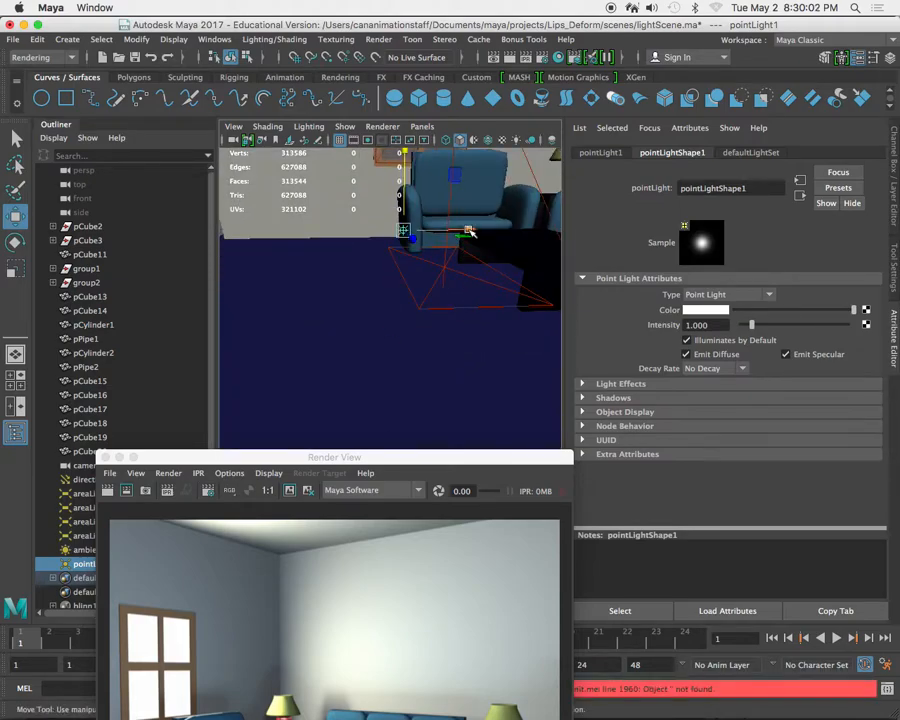
left_click_drag(490, 250, 398, 227, "alt")
left_click_drag(412, 280, 396, 280, "alt")
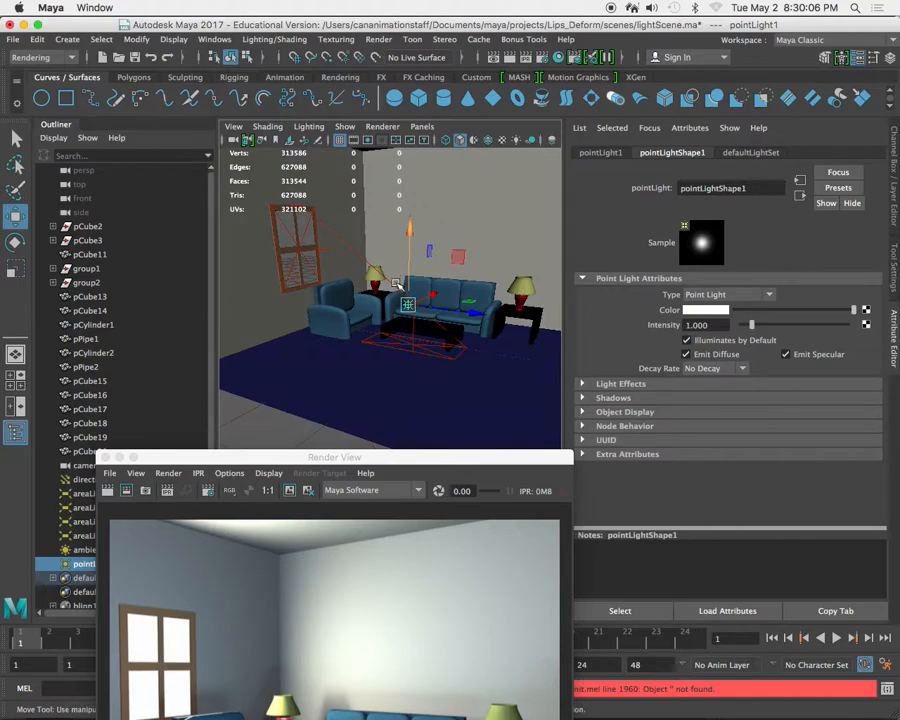
- Try the point light with a negative intensity of -1
left_click_drag(465, 474, 454, 193)
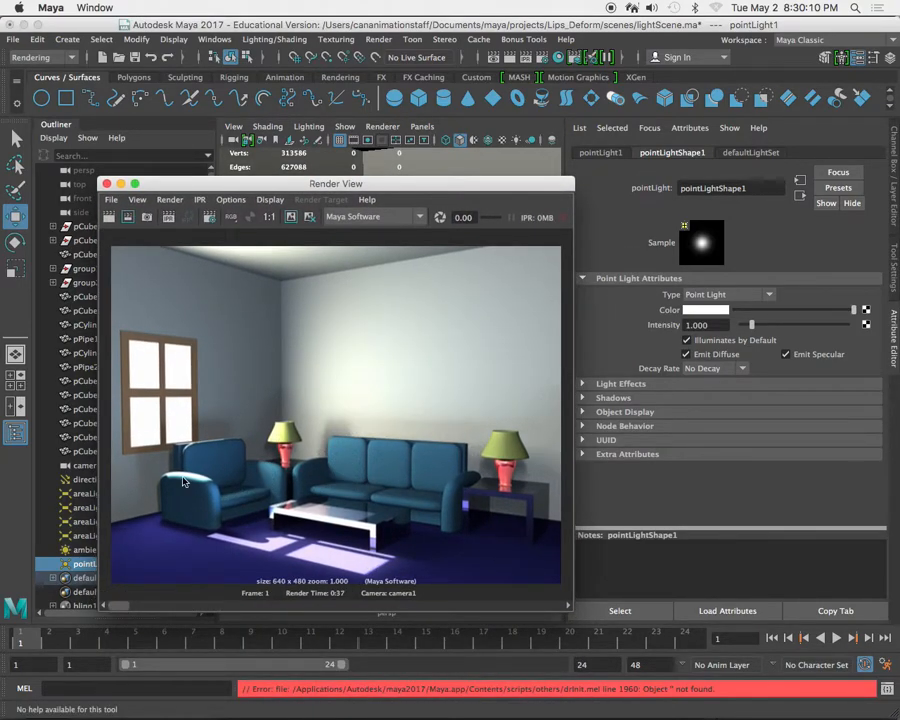
left_click_drag(354, 184, 345, 491)
left_click_drag(706, 325, 617, 326)
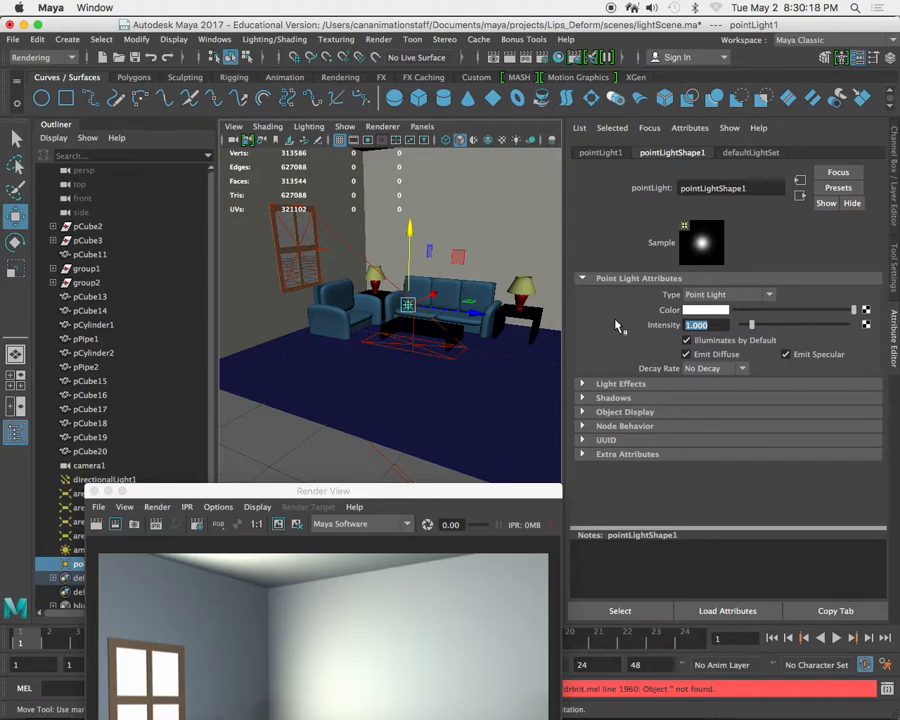
type("-1")
key("Return")
- Test-render the full frame with the negative point light and compare it with the stored render
left_click_drag(410, 491, 438, 204)
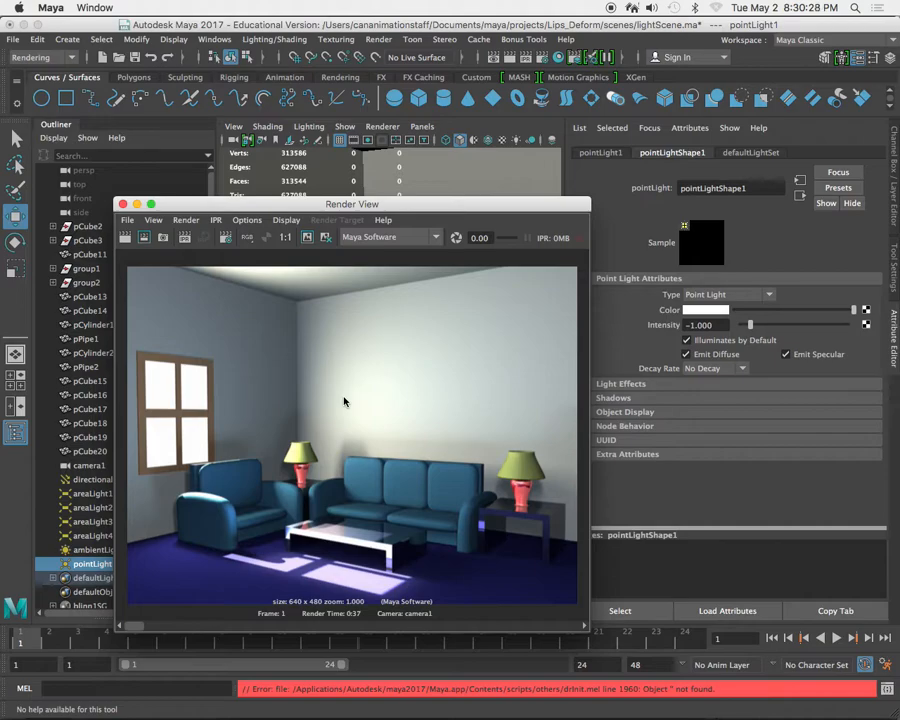
left_click(124, 237)
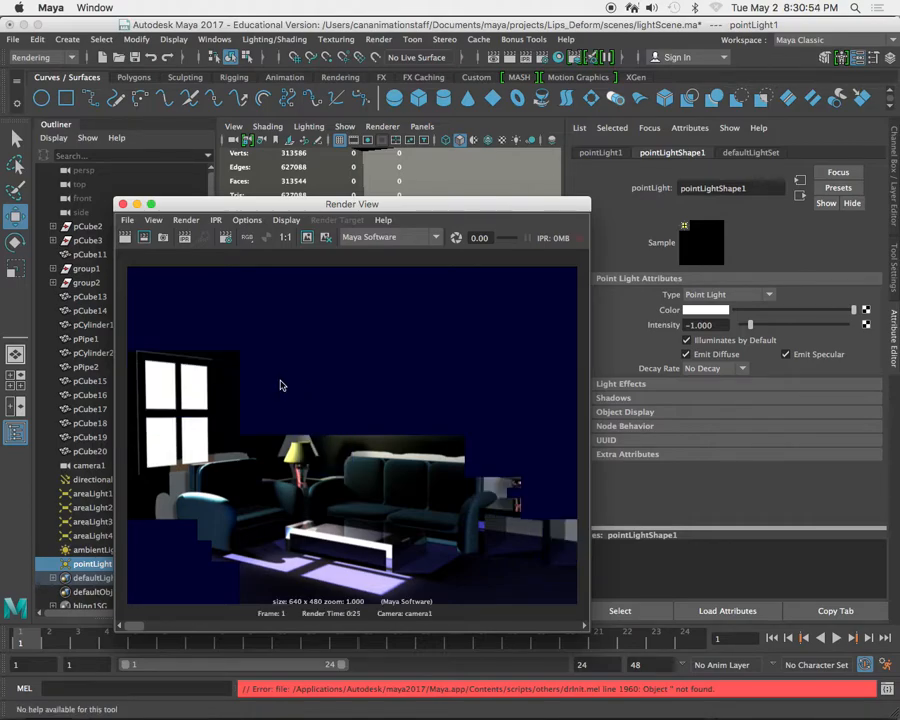
mouse_move(137, 629)
left_mouse_down()
mouse_move(156, 627)
mouse_move(139, 630)
left_mouse_up()
left_click_drag(134, 627, 156, 630)
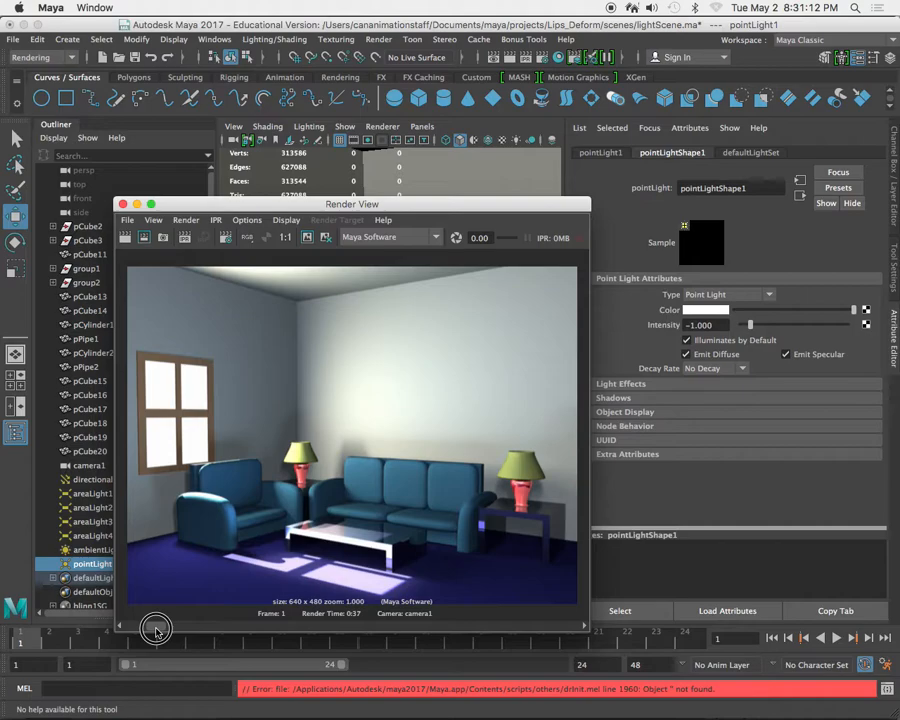
left_click_drag(155, 631, 122, 627)
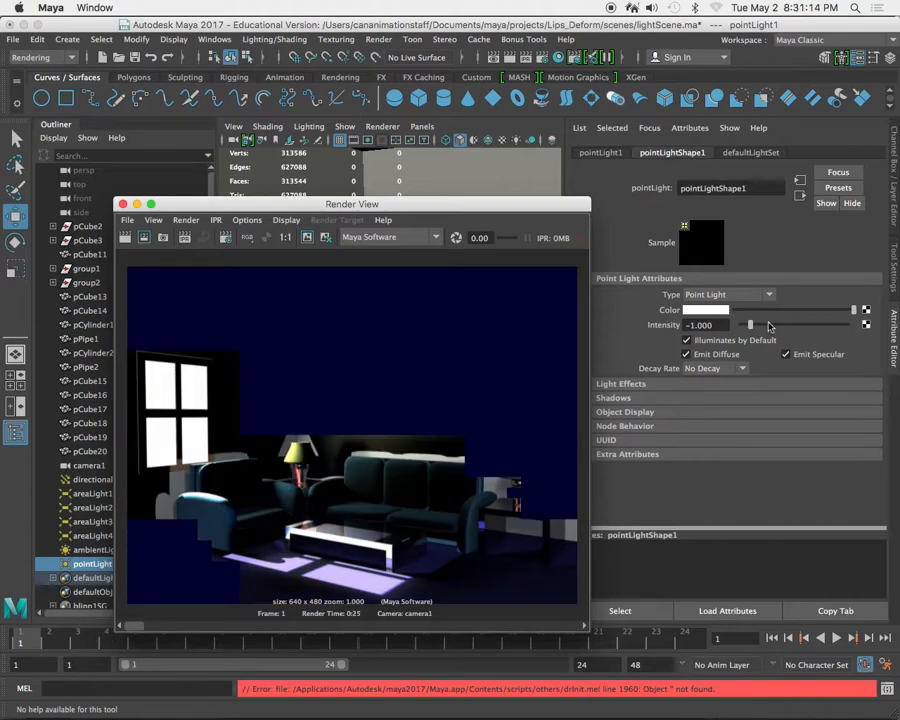
- Show the point light's shadow settings down to its raytrace shadow attributes
left_click_drag(513, 205, 372, 203)
left_click(584, 398)
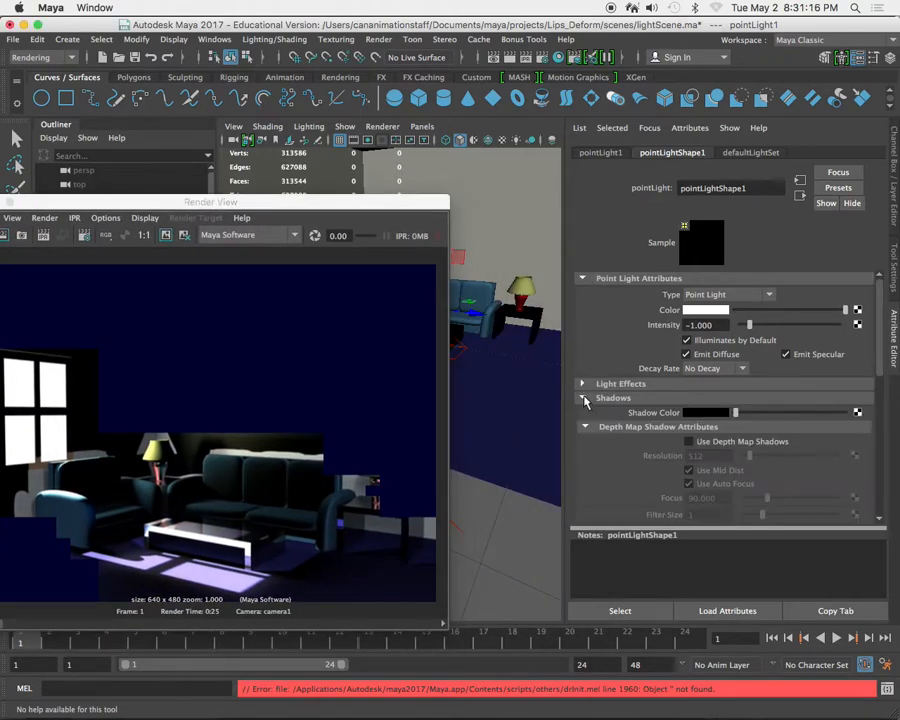
scroll(725, 439, "down", 10)
left_click(718, 412)
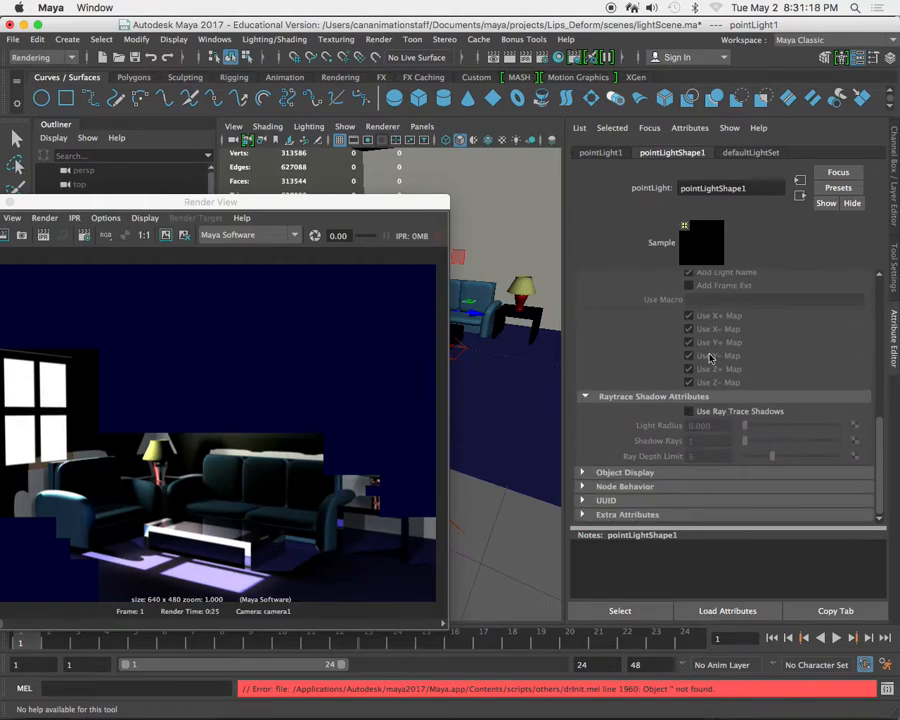
- Move the point light from the coffee table across to the end of the sofa near the armchair's lamp
mouse_move(392, 206)
left_mouse_down()
mouse_move(254, 340)
mouse_move(238, 431)
left_mouse_up()
left_click_drag(421, 374, 342, 390, "alt")
middle_click_drag(396, 360, 400, 434, "alt")
scroll(398, 390, "up", 5)
left_click_drag(401, 434, 456, 424, "alt")
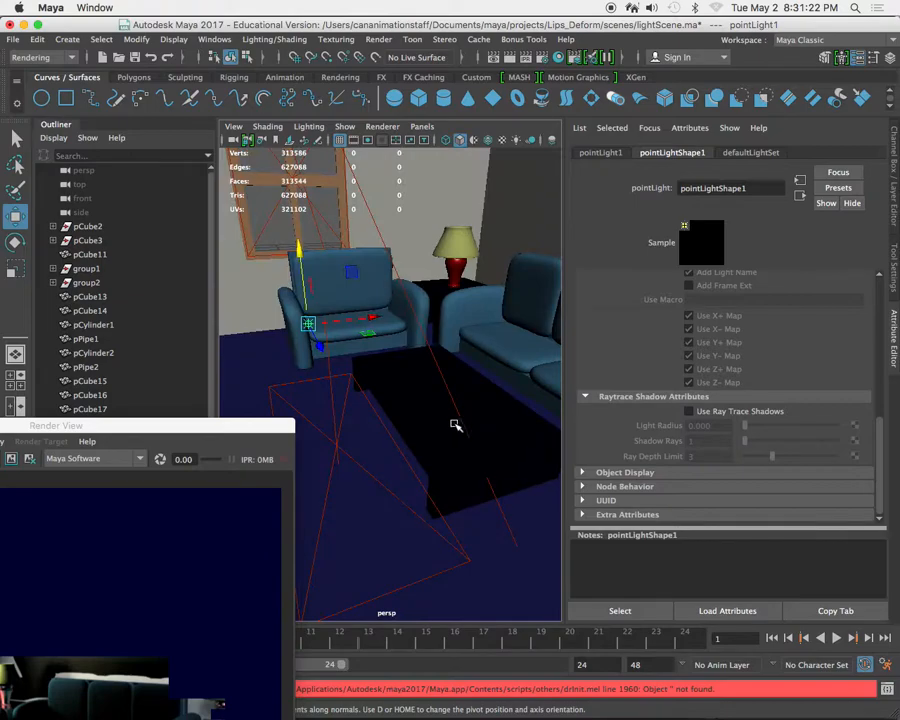
scroll(456, 424, "down", 3)
left_click_drag(377, 342, 448, 388)
scroll(358, 357, "up", 3)
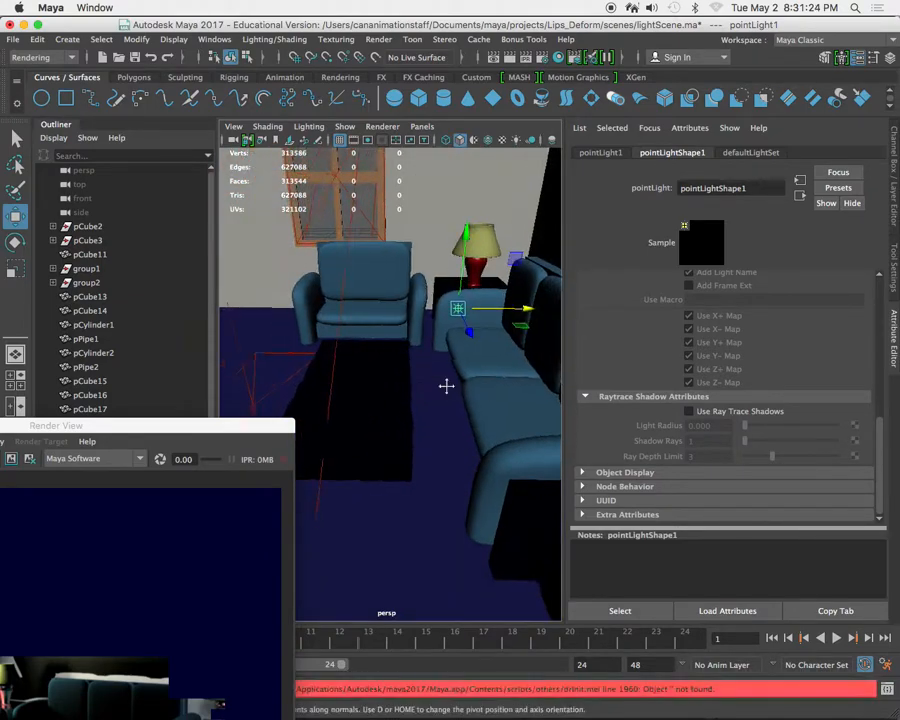
- Move the point light along to the sofa arm beside the other lamp's end table and lower it there
scroll(448, 388, "down", 3)
middle_click_drag(448, 388, 301, 315, "alt")
left_click_drag(301, 315, 392, 313, "alt")
left_click_drag(358, 277, 525, 302)
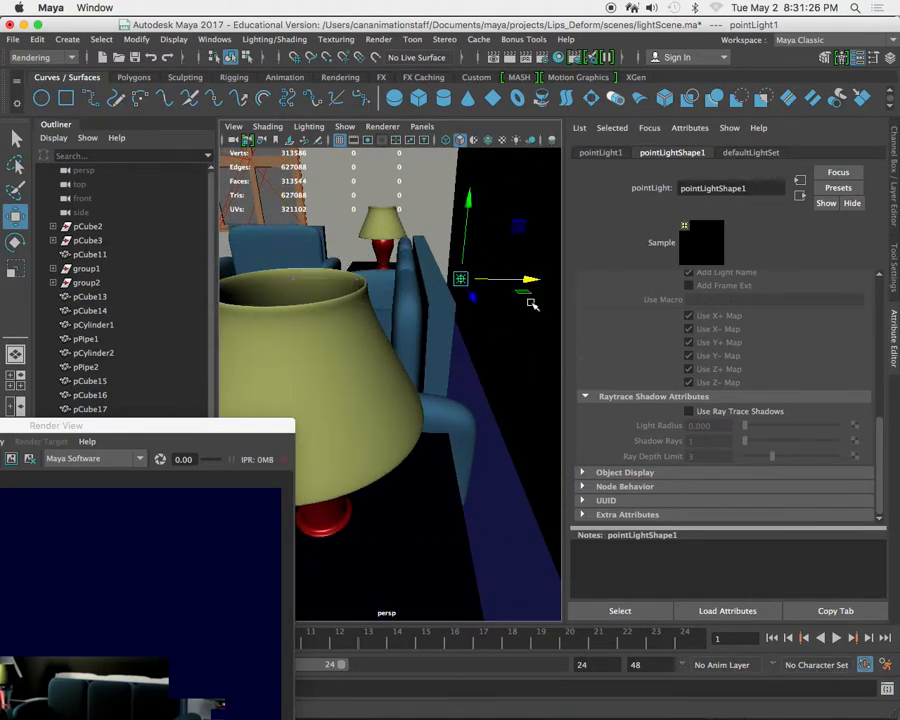
middle_click_drag(530, 303, 392, 289, "alt")
left_click_drag(392, 289, 393, 302, "alt")
left_click_drag(411, 254, 418, 365)
left_click_drag(416, 366, 444, 382, "alt")
left_click_drag(382, 297, 383, 286)
left_click_drag(451, 356, 453, 357)
mouse_move(384, 287)
left_mouse_down()
mouse_move(384, 268)
mouse_move(390, 300)
left_mouse_up()
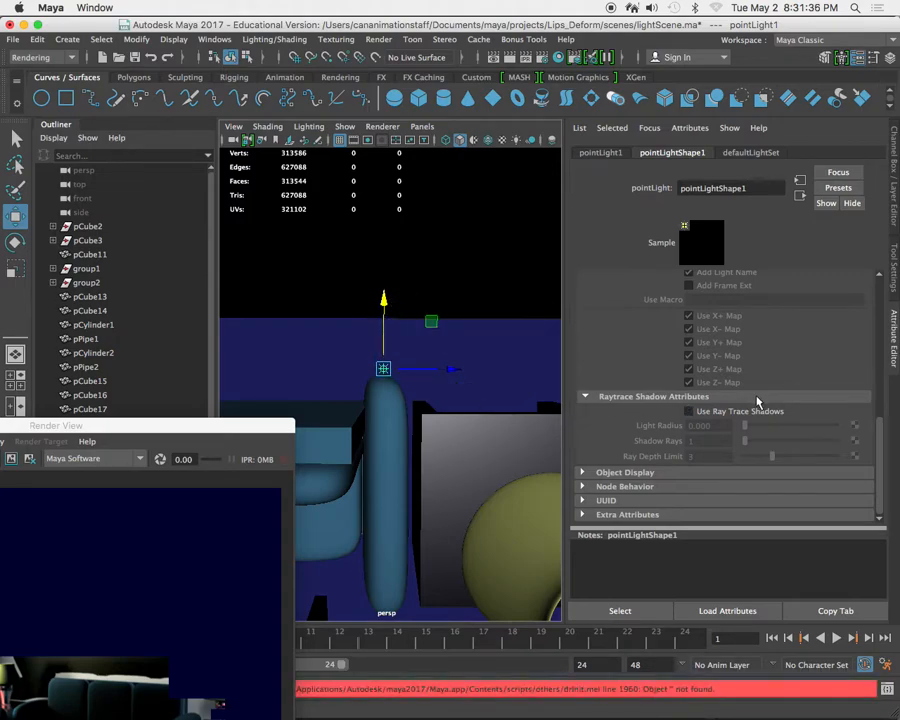
- Set the point light's intensity to -0.2
scroll(758, 400, "up", 10)
left_click_drag(716, 326, 648, 322)
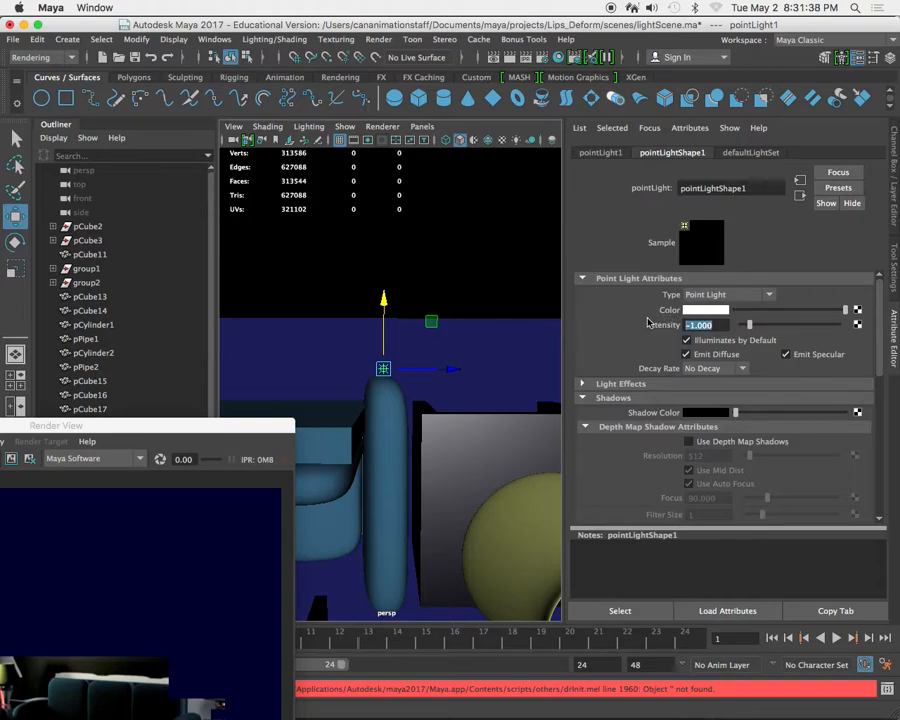
type("-.2")
key("Return")
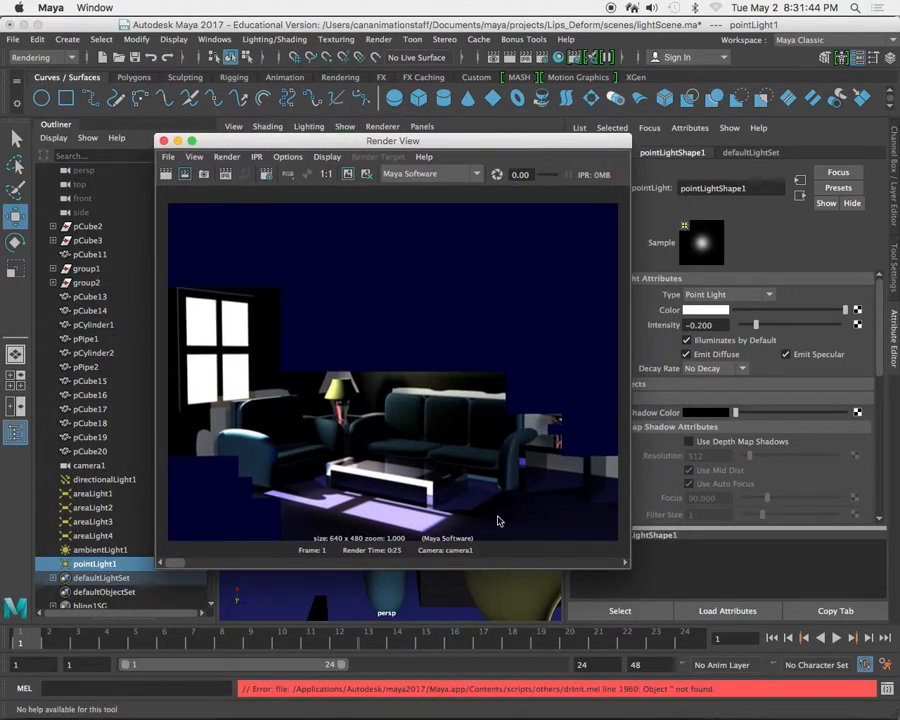
- Render a region over the sofa arm and end-table lamp, then the full frame, and compare it with the stored renders
left_click_drag(485, 503, 570, 384)
left_click(184, 174)
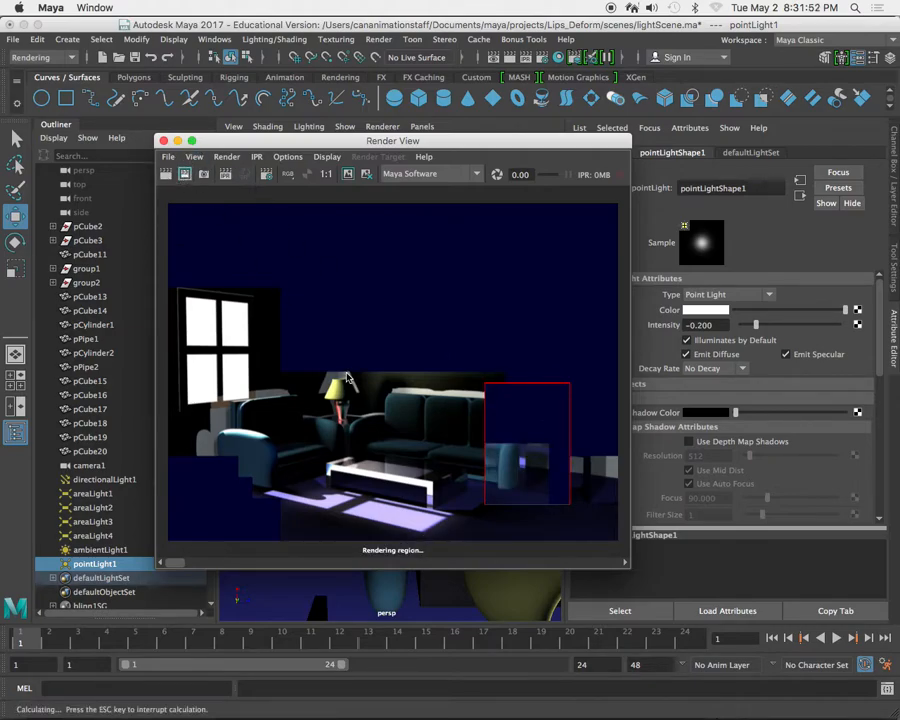
mouse_move(181, 569)
left_mouse_down()
mouse_move(176, 561)
mouse_move(202, 562)
mouse_move(174, 566)
left_mouse_up()
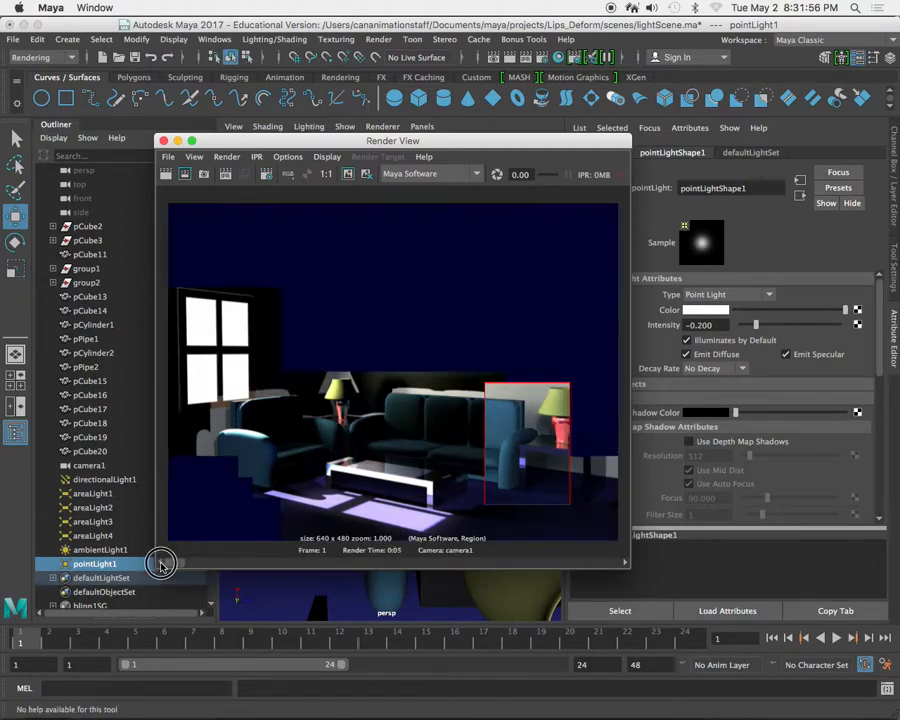
left_click(167, 175)
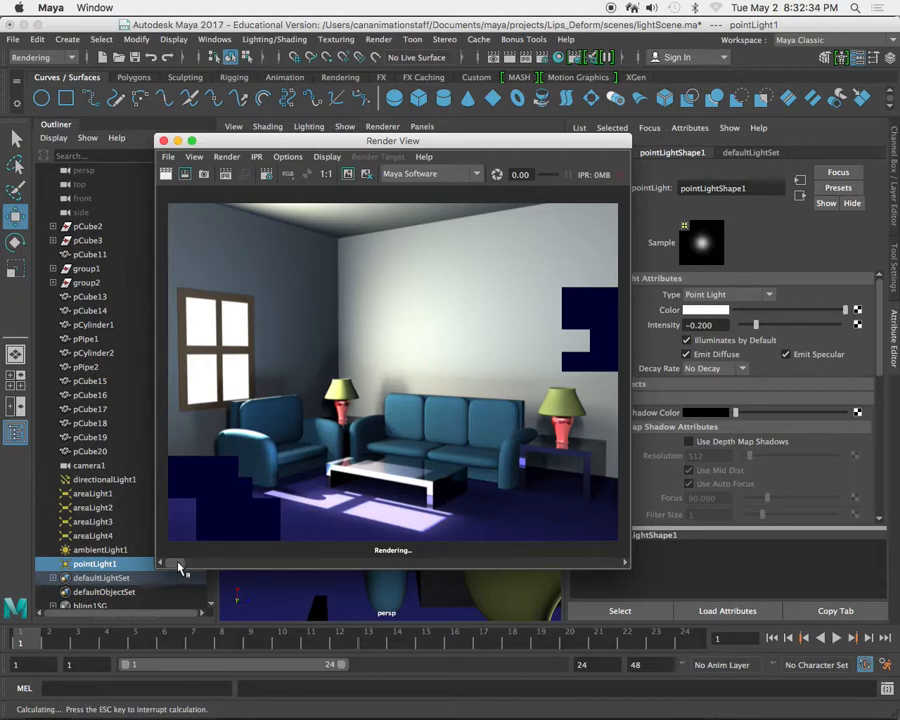
left_click_drag(212, 565, 177, 565)
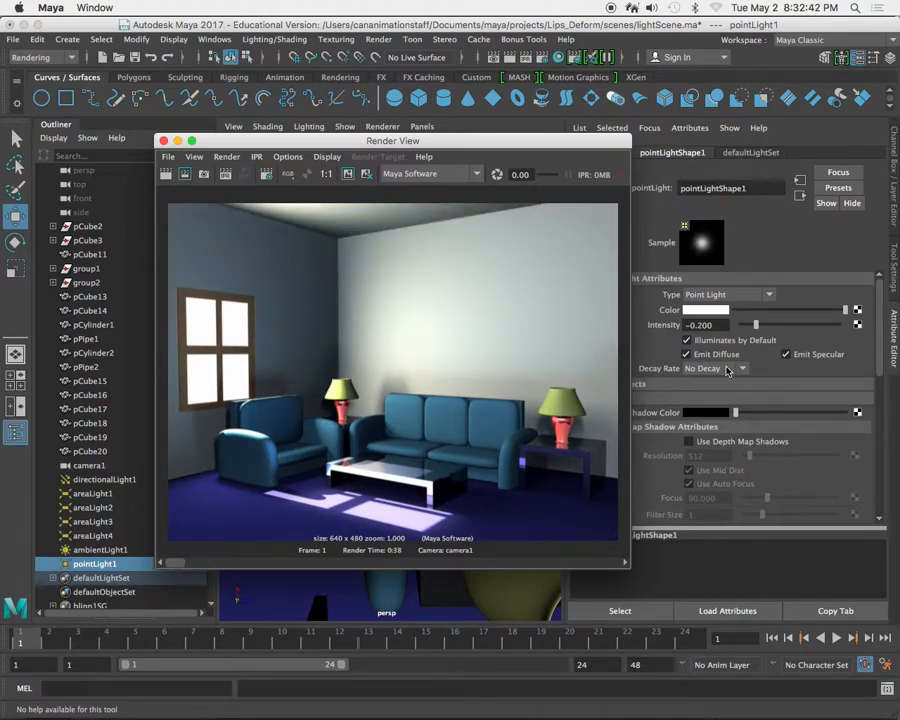
- Set the point light's decay rate to Quadratic
left_click(708, 369)
left_click(735, 413)
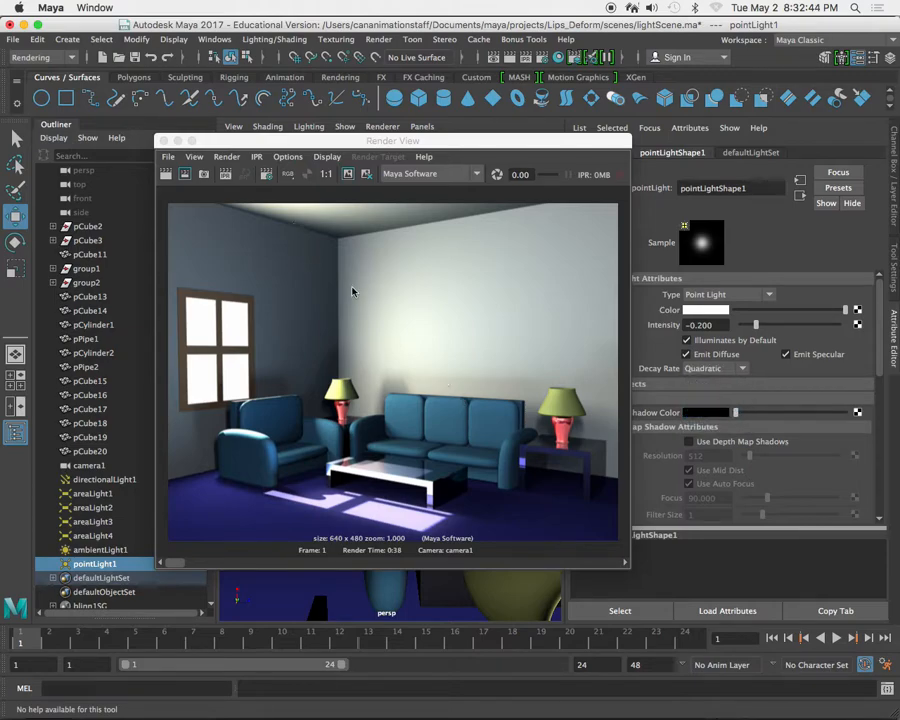
- Render the full camera1 frame with the point light's quadratic decay and compare it with the previously stored renders
left_click(166, 173)
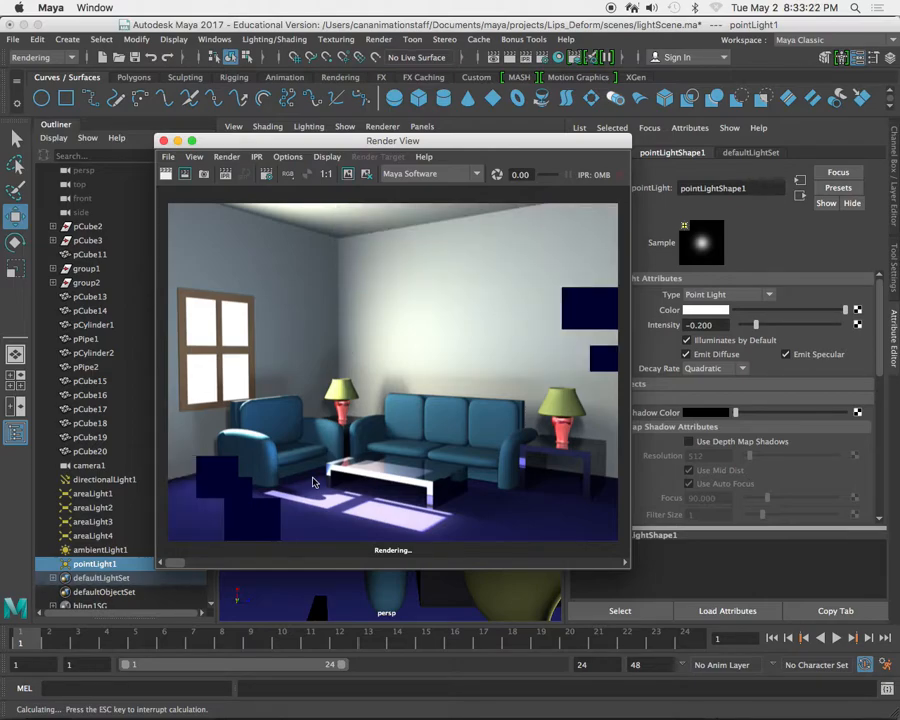
mouse_move(178, 562)
left_mouse_down()
mouse_move(195, 559)
mouse_move(172, 561)
left_mouse_up()
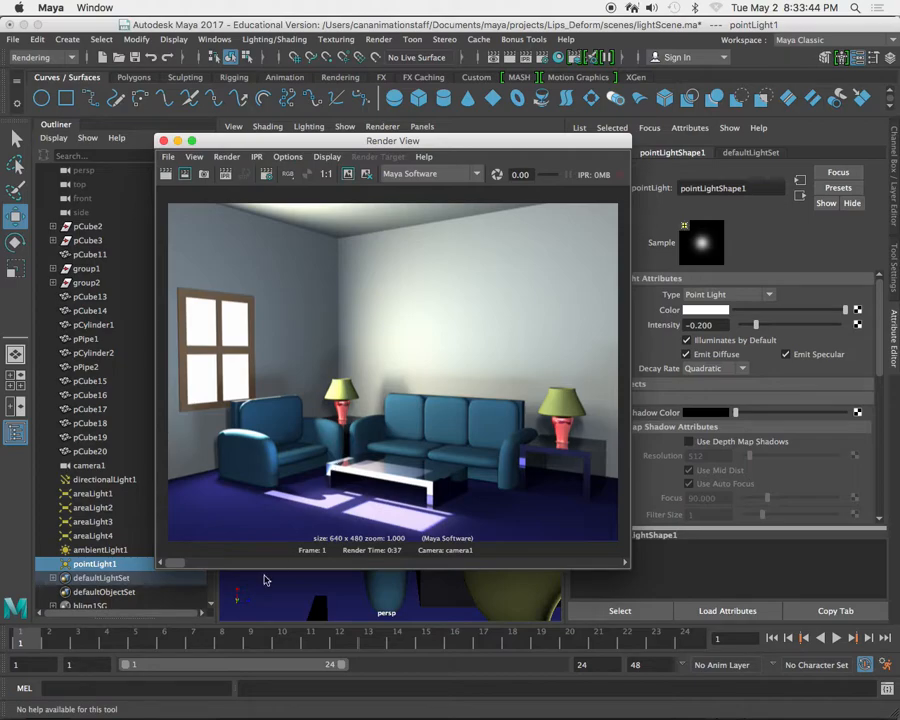
left_click(193, 565)
left_click(180, 562)
left_click(207, 561)
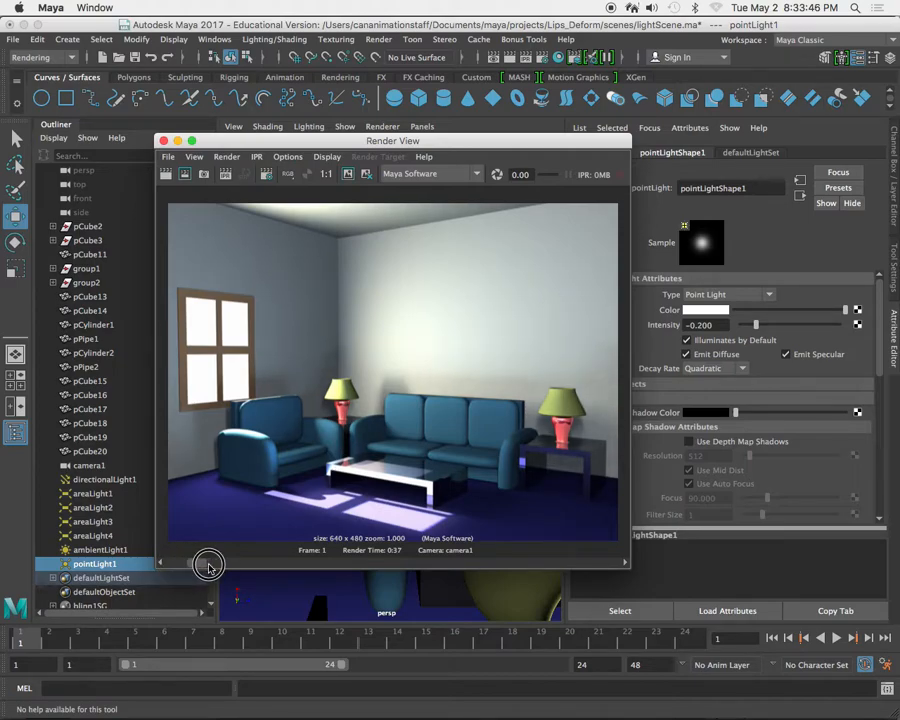
left_click(172, 566)
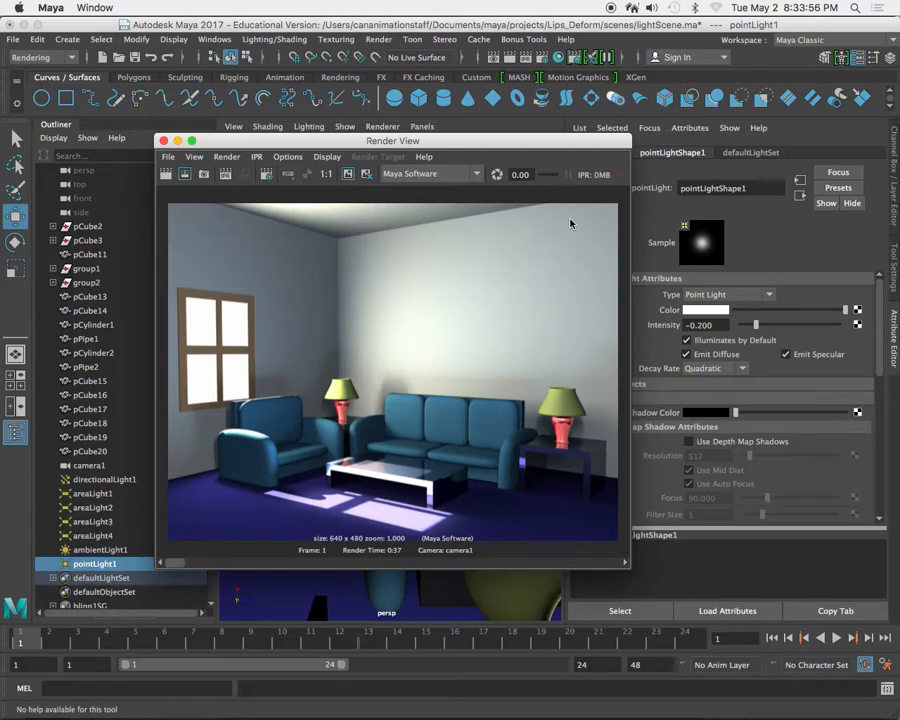
mouse_move(504, 142)
left_mouse_down()
mouse_move(488, 138)
mouse_move(500, 144)
left_mouse_up()
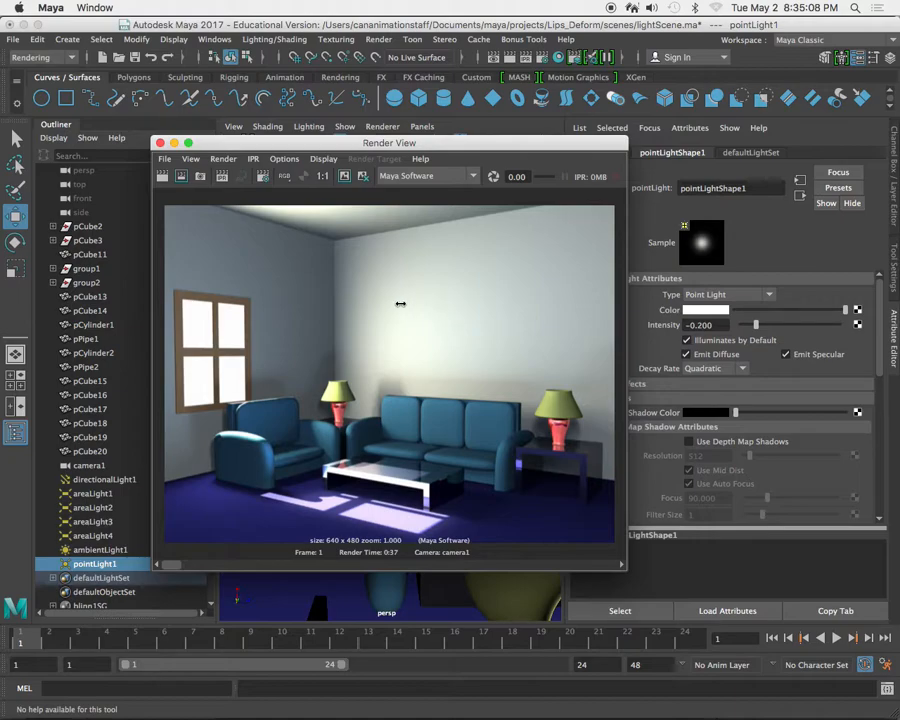
left_click(145, 27)
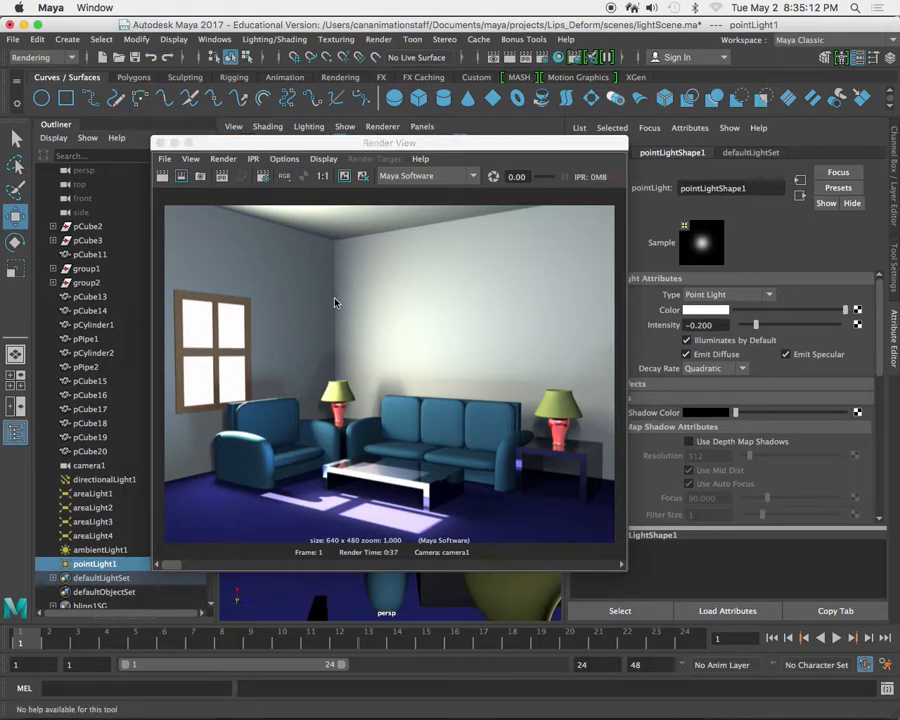